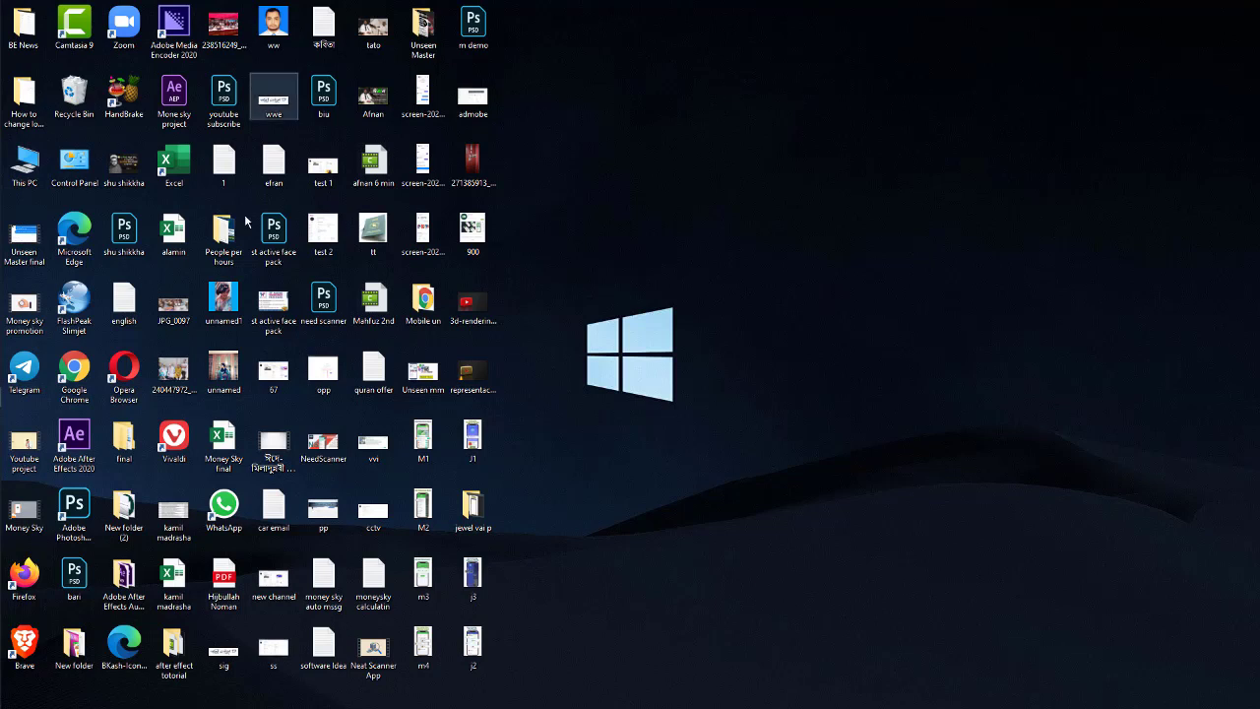
Step: Open a new private Incognito Chrome window from the taskbar and bring it to the front
{"action": "mouse_move", "coordinate": [3, 292]}
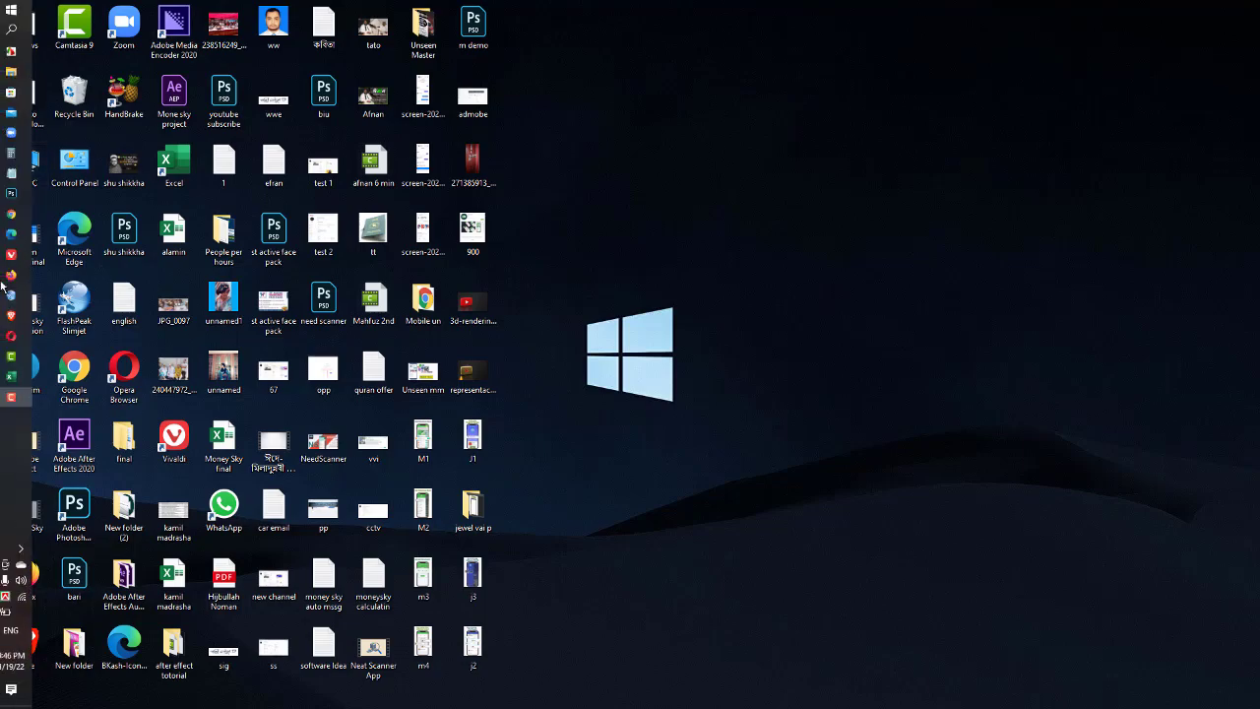
{"action": "left_click", "coordinate": [26, 218]}
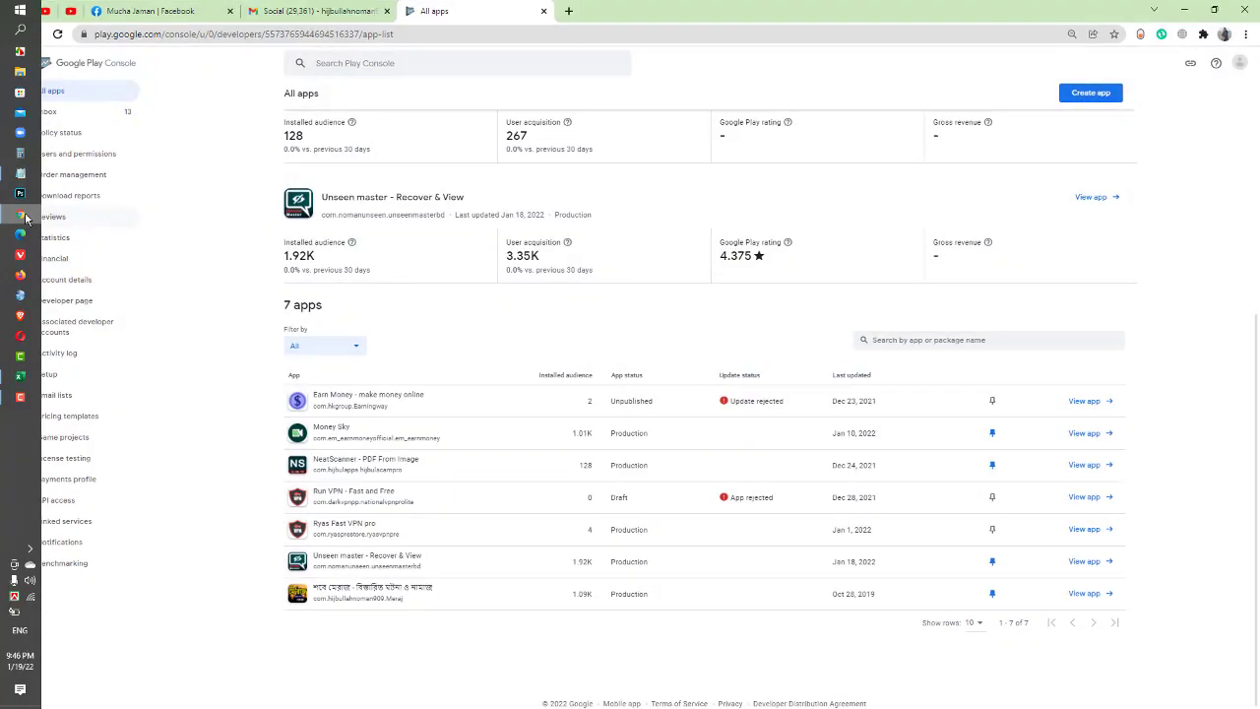
{"action": "left_click", "coordinate": [27, 218]}
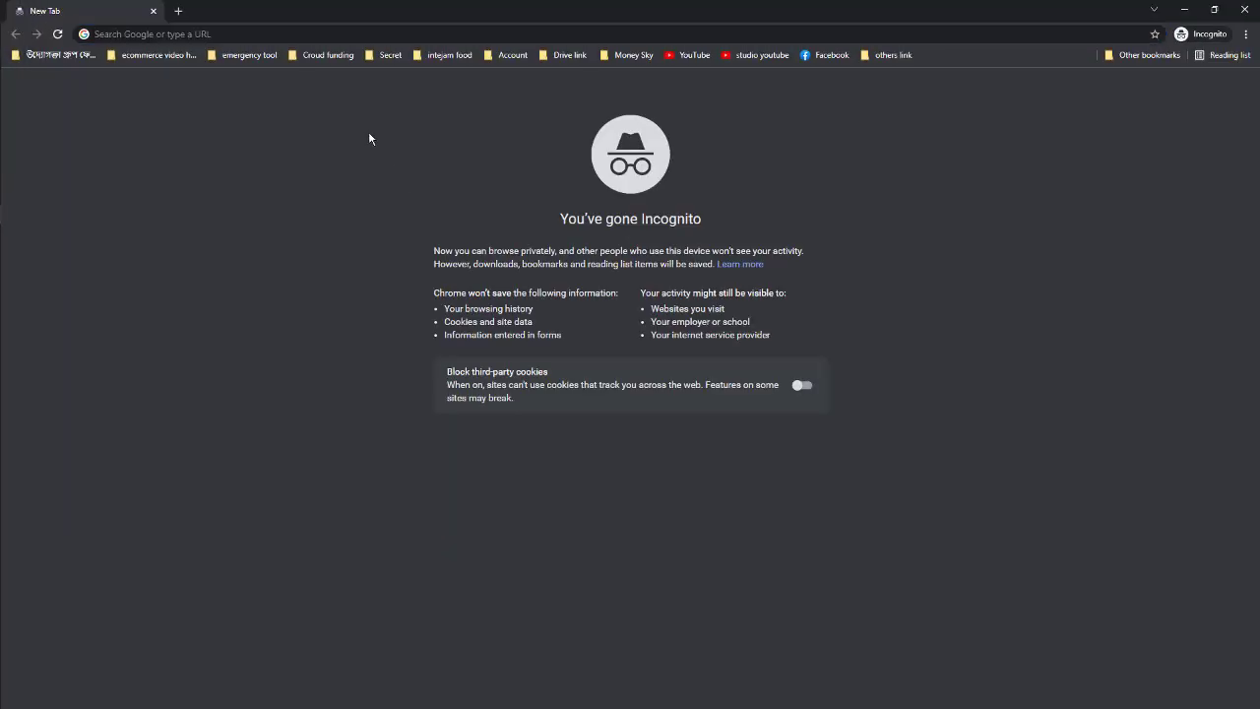
{"action": "left_click", "coordinate": [1244, 9]}
{"action": "left_click", "coordinate": [1185, 10]}
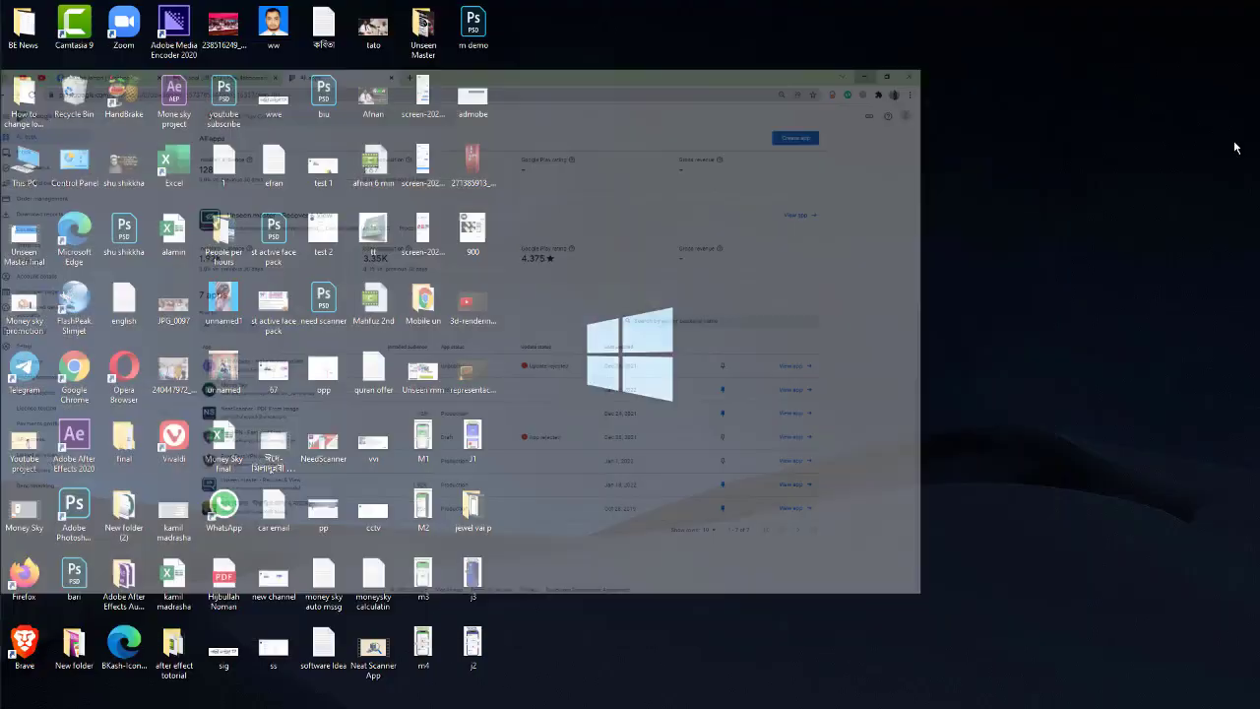
{"action": "mouse_move", "coordinate": [20, 213]}
{"action": "left_click", "coordinate": [108, 167]}
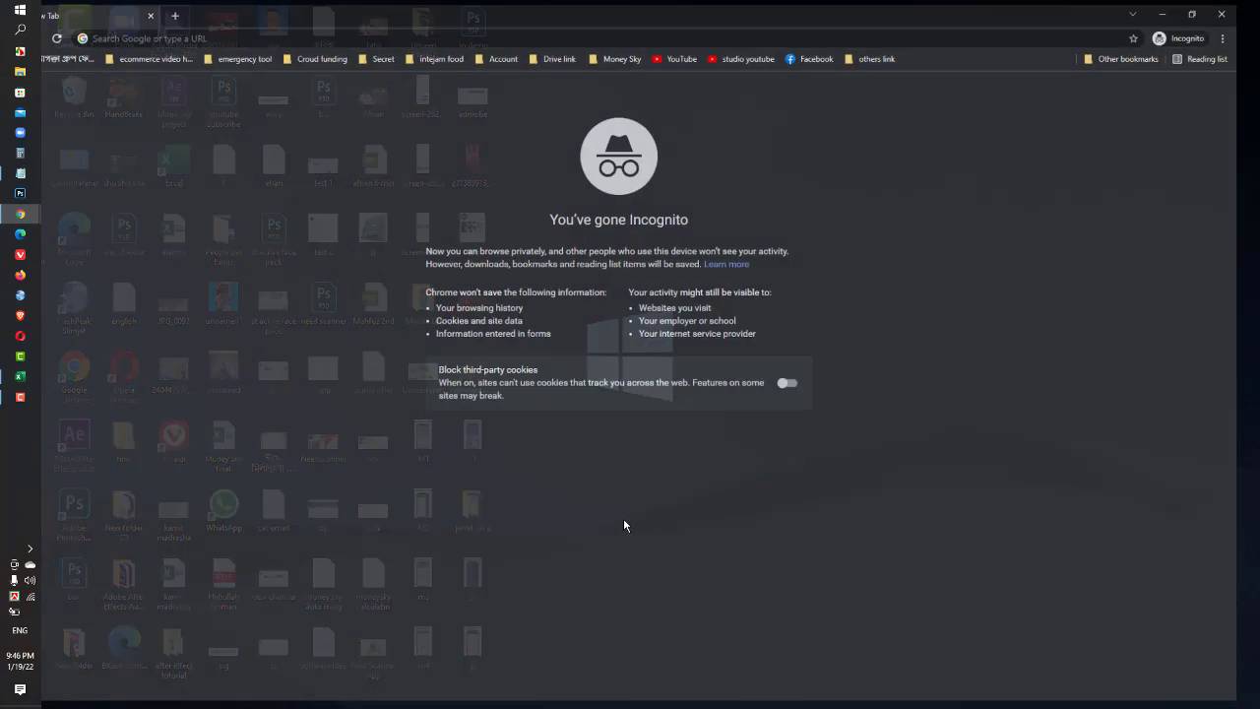
Step: Search the web for 'gmail' from the Incognito address bar
{"action": "left_click", "coordinate": [410, 34]}
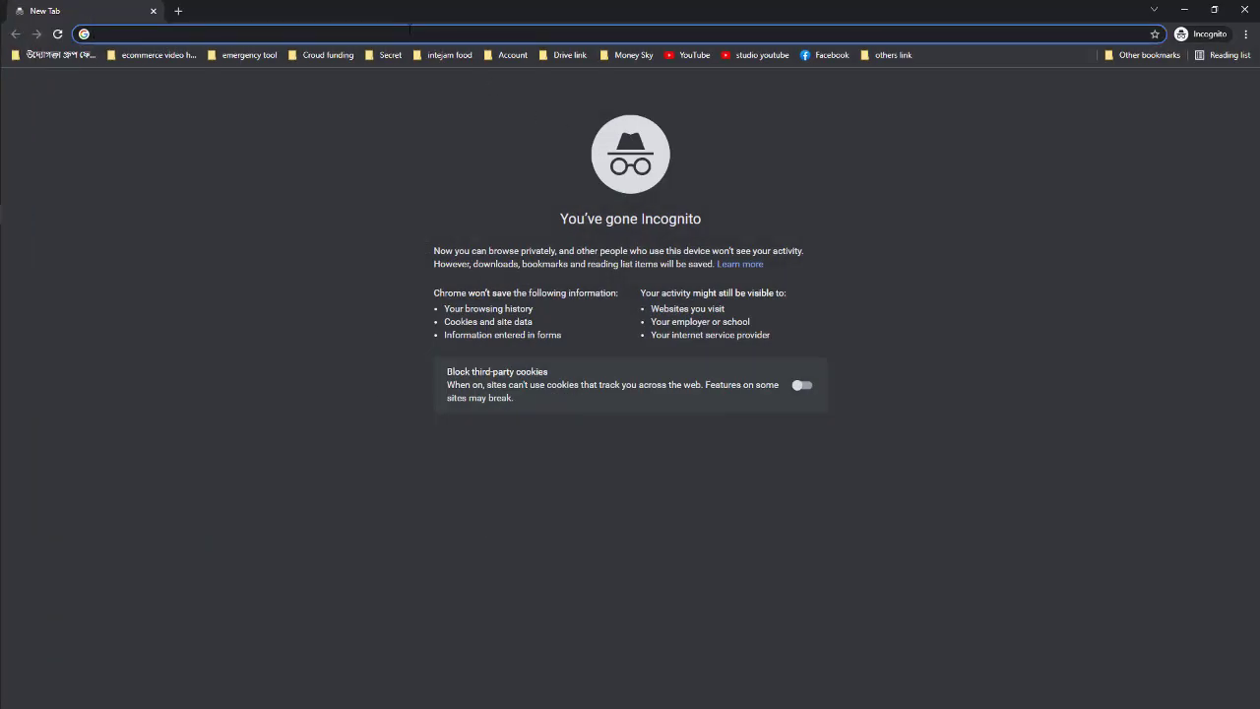
{"action": "type", "text": "gmail"}
{"action": "key", "text": "Return"}
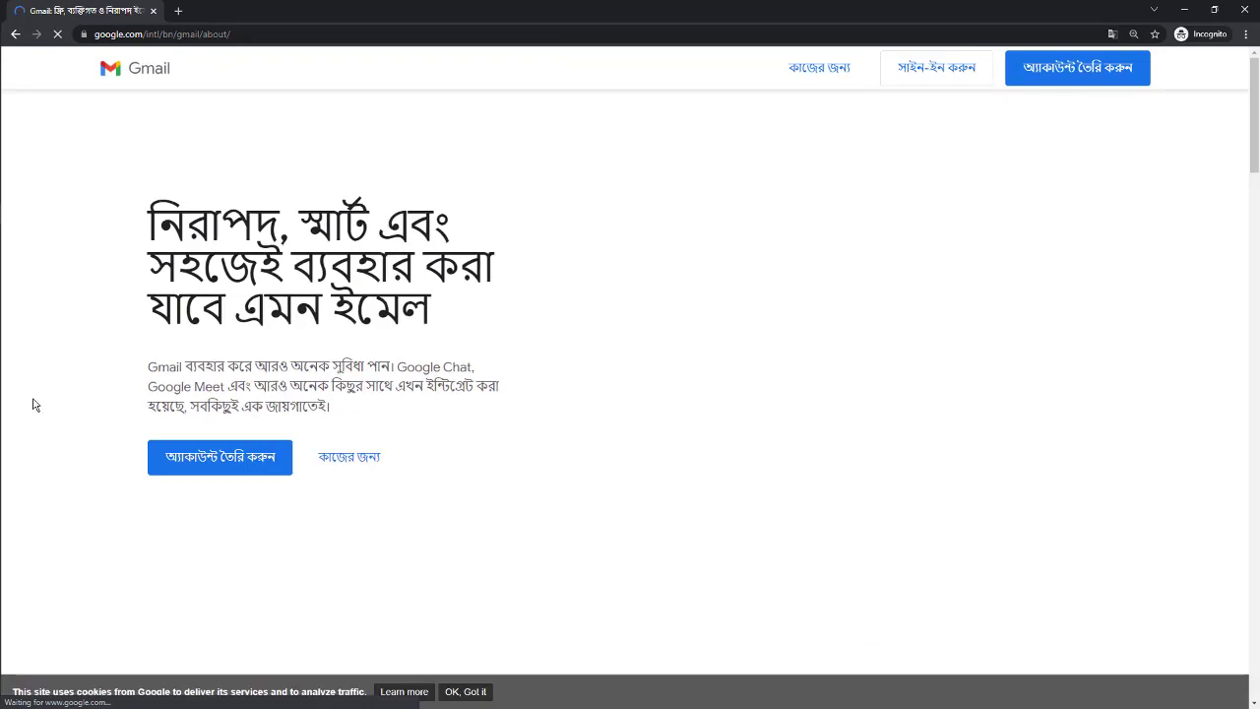
Step: Switch the Google sign-in page to English (United States) and start creating an account for myself
{"action": "mouse_move", "coordinate": [2, 396]}
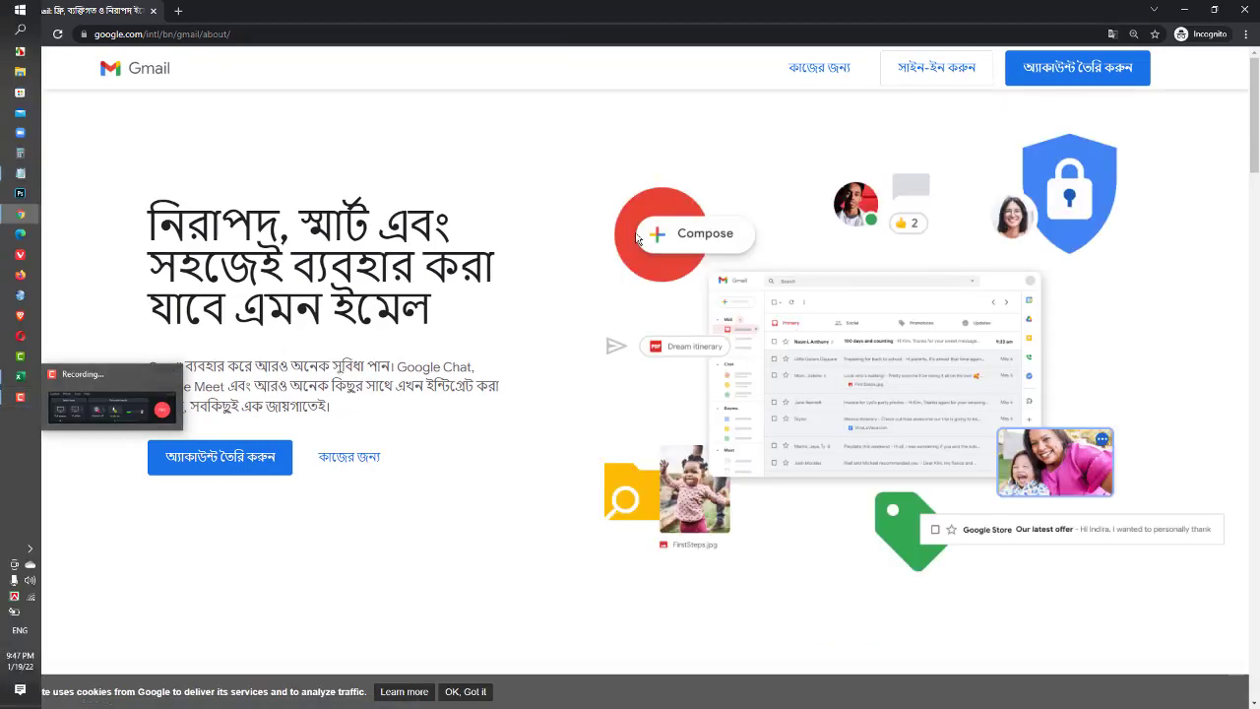
{"action": "left_click", "coordinate": [915, 84]}
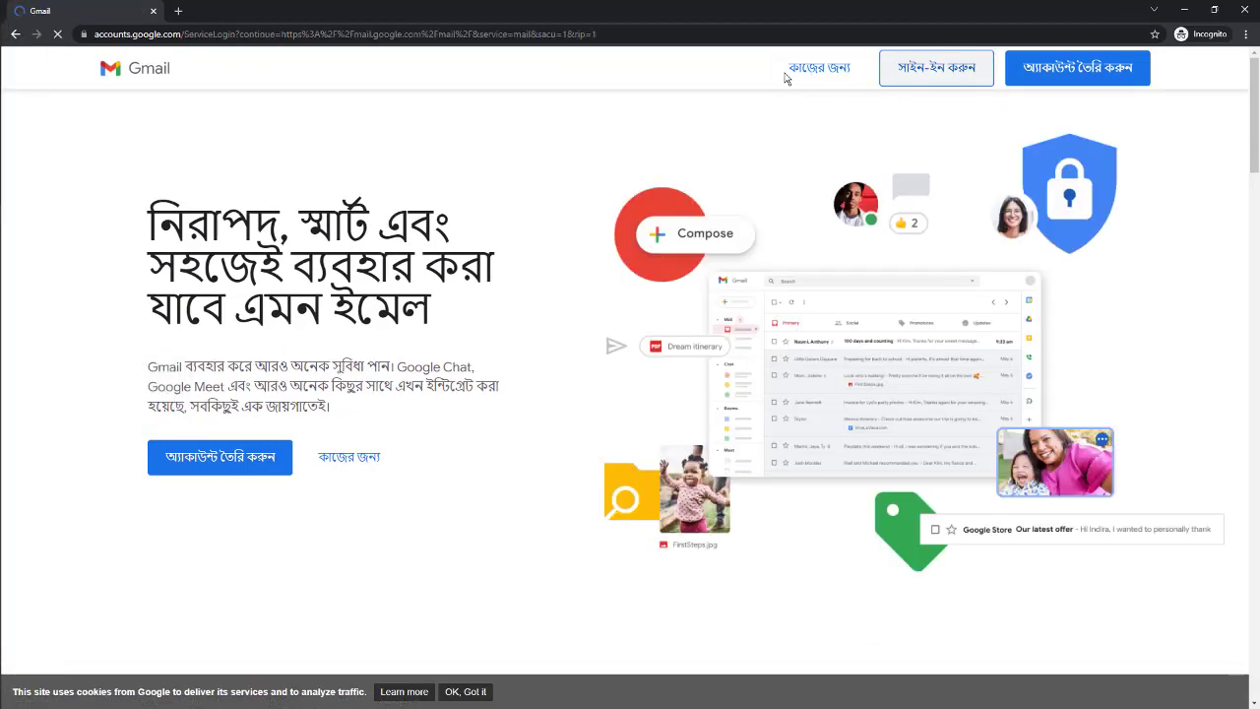
{"action": "left_click", "coordinate": [509, 564]}
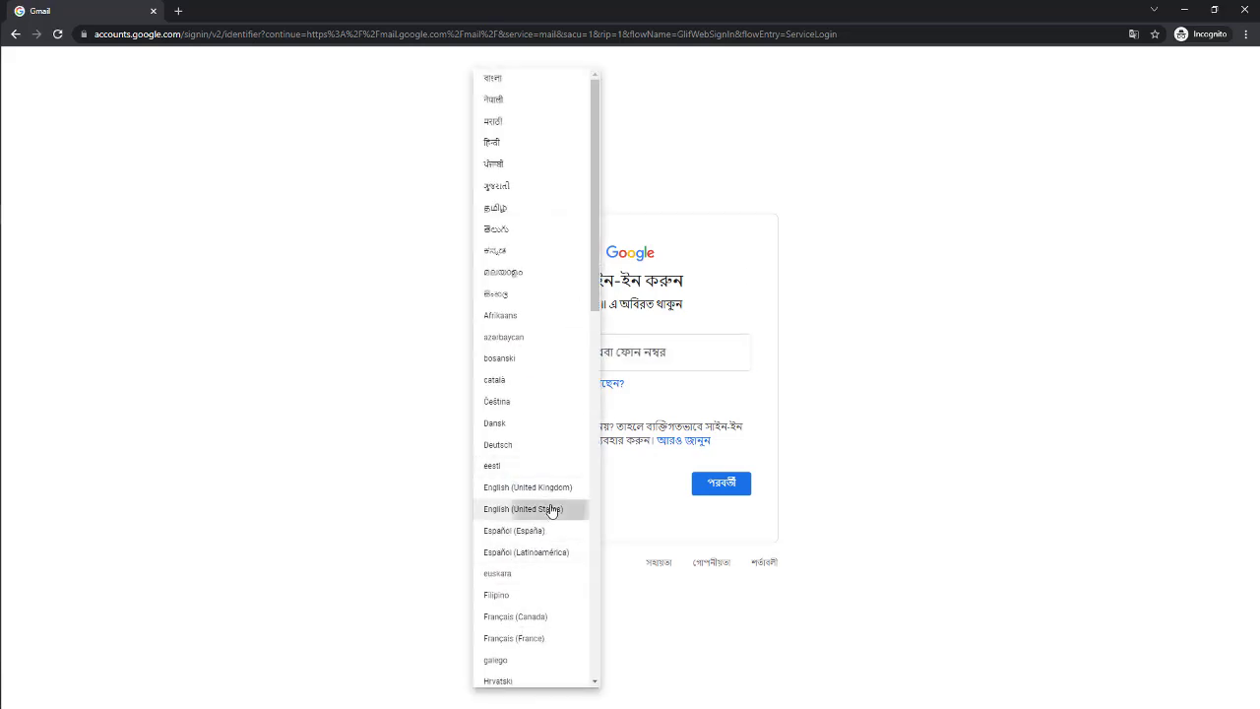
{"action": "left_click", "coordinate": [552, 509]}
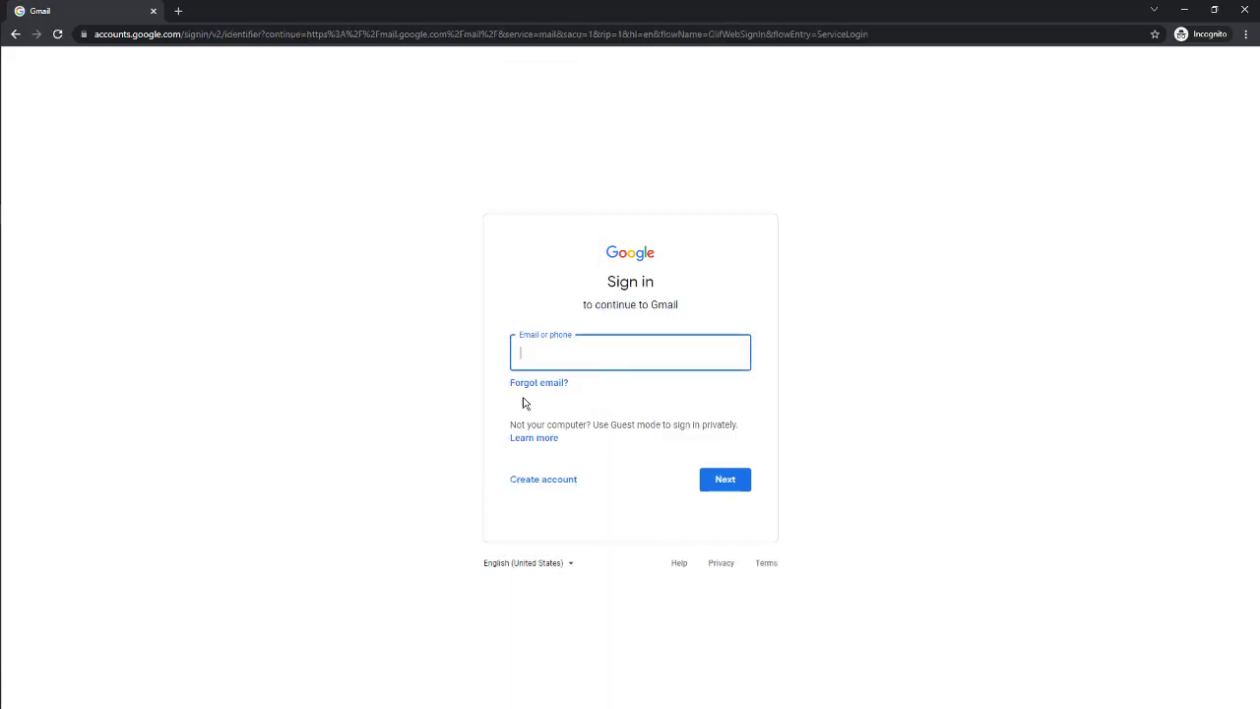
{"action": "left_click", "coordinate": [554, 481]}
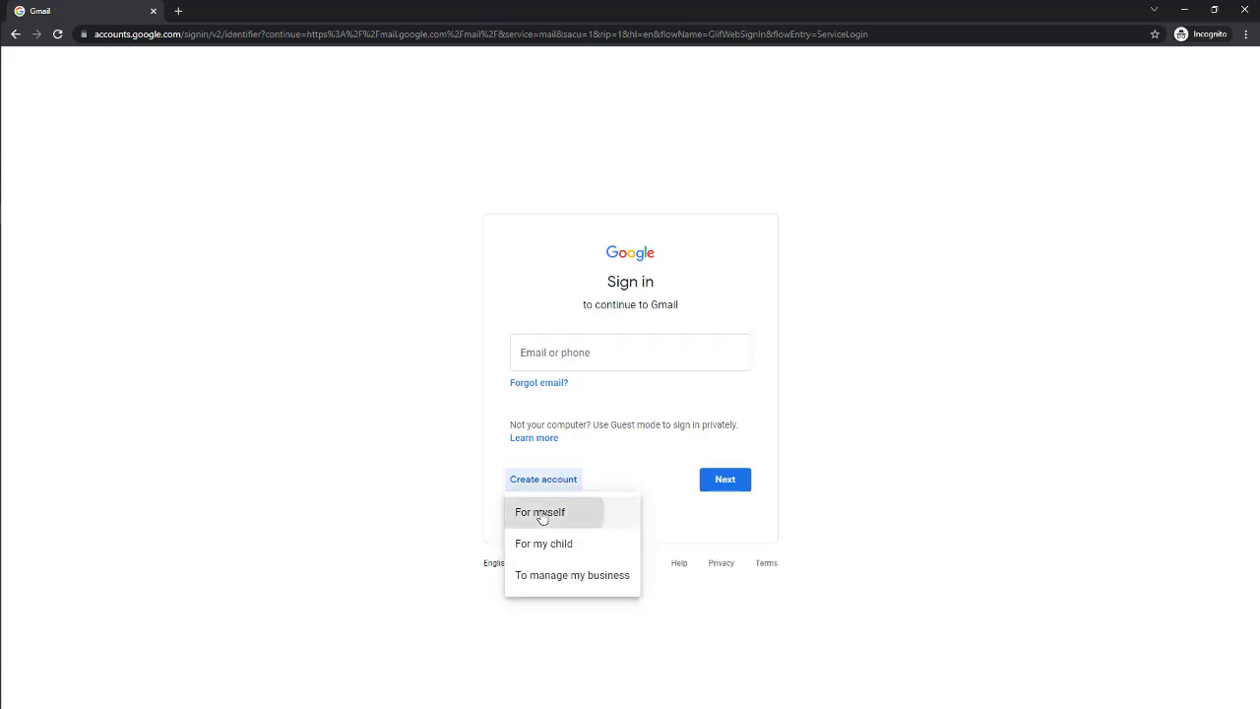
{"action": "left_click", "coordinate": [535, 510]}
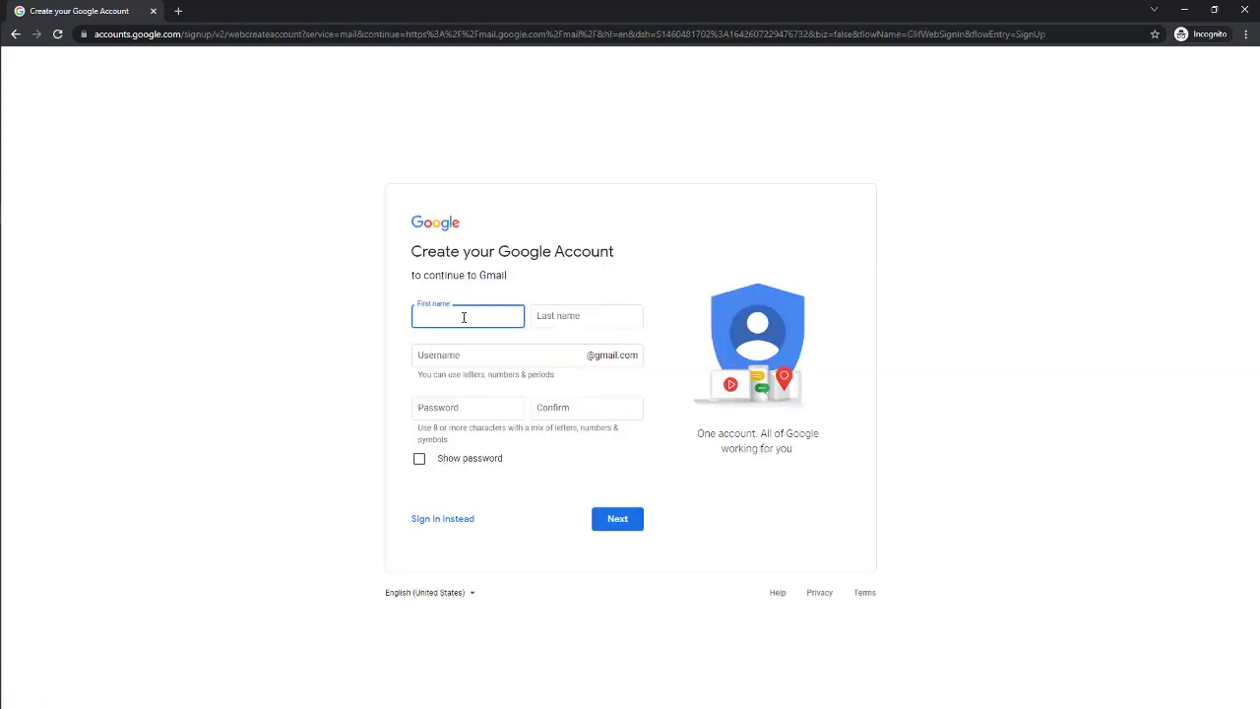
Step: Enter the account holder's first and last name, a username and the account password twice, then submit
{"action": "key", "text": "Tab"}
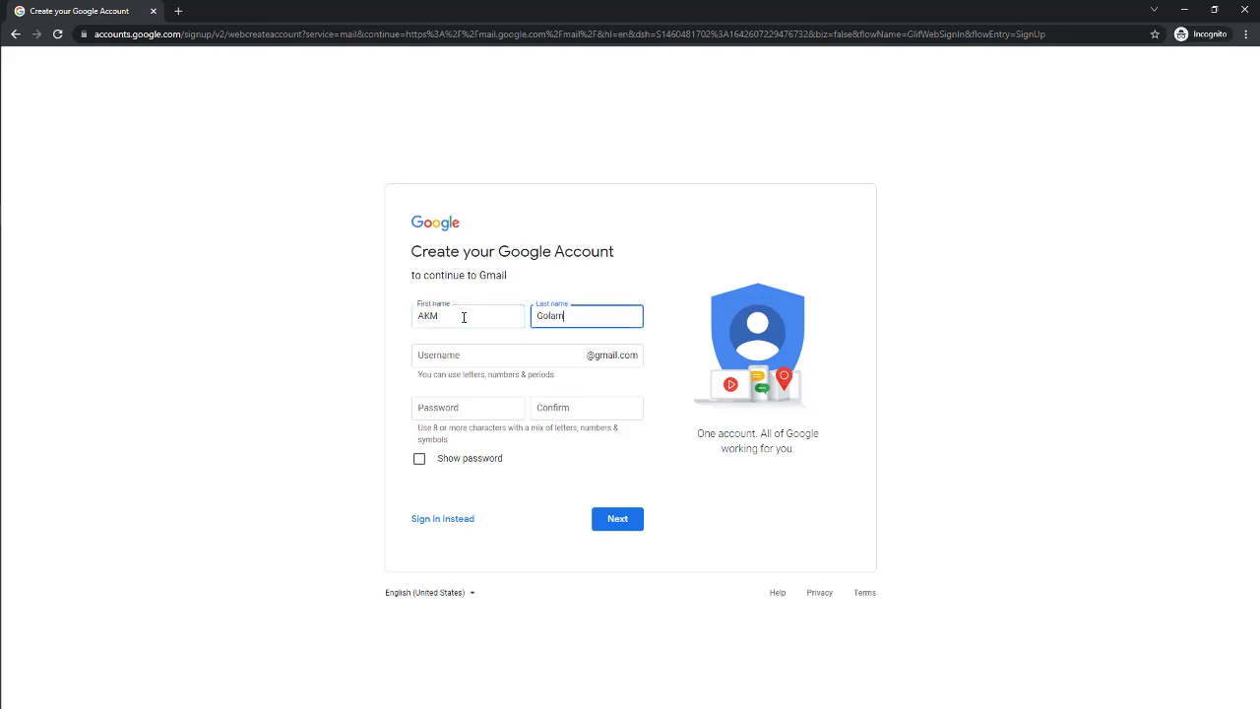
{"action": "key", "text": "Tab"}
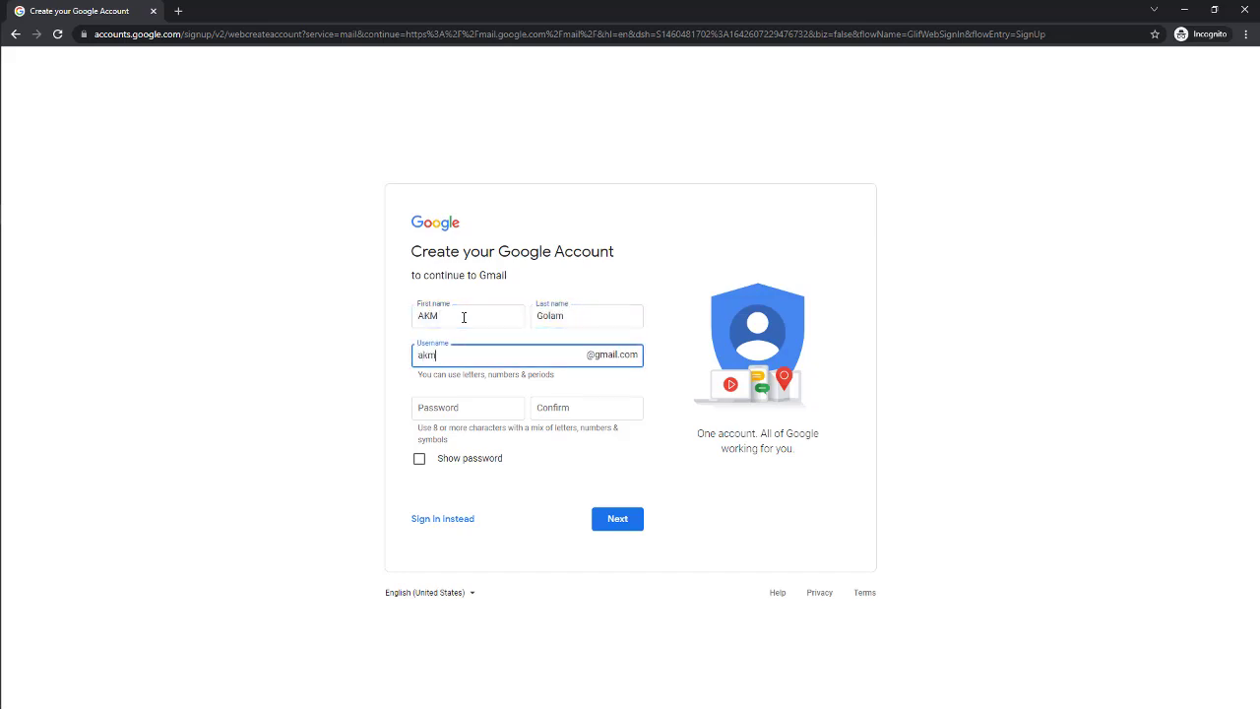
{"action": "key", "text": "Tab"}
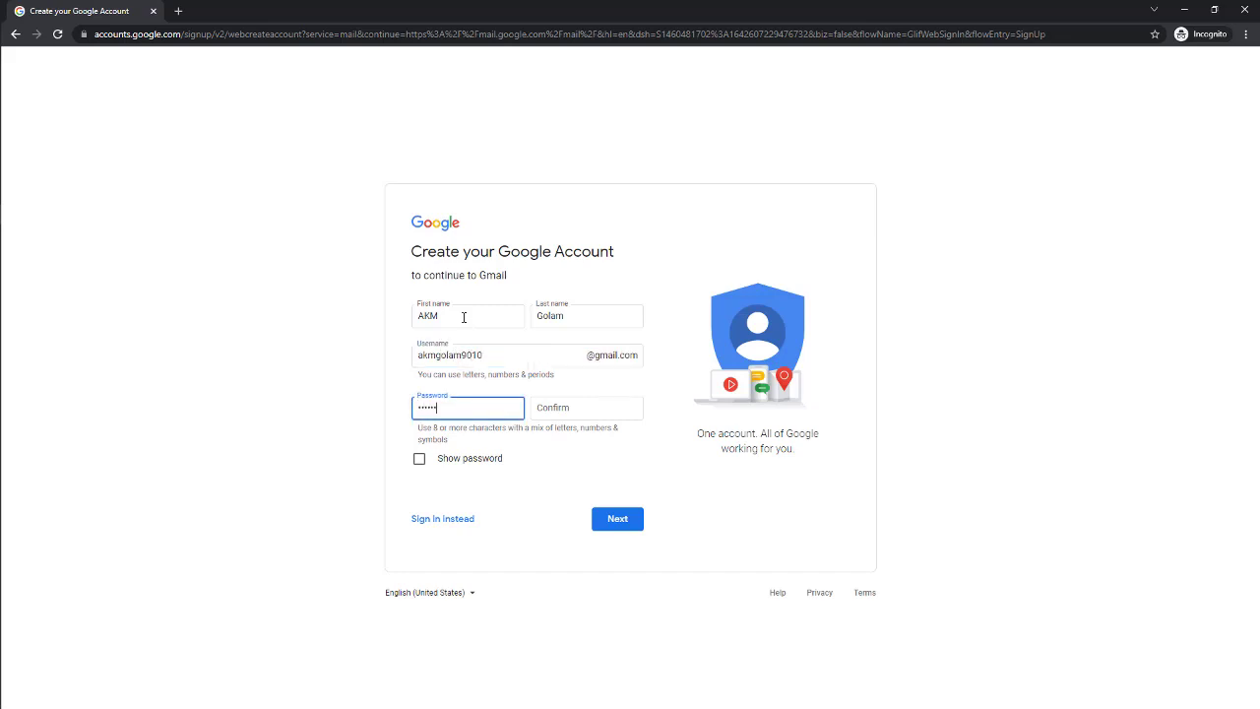
{"action": "key", "text": "Tab"}
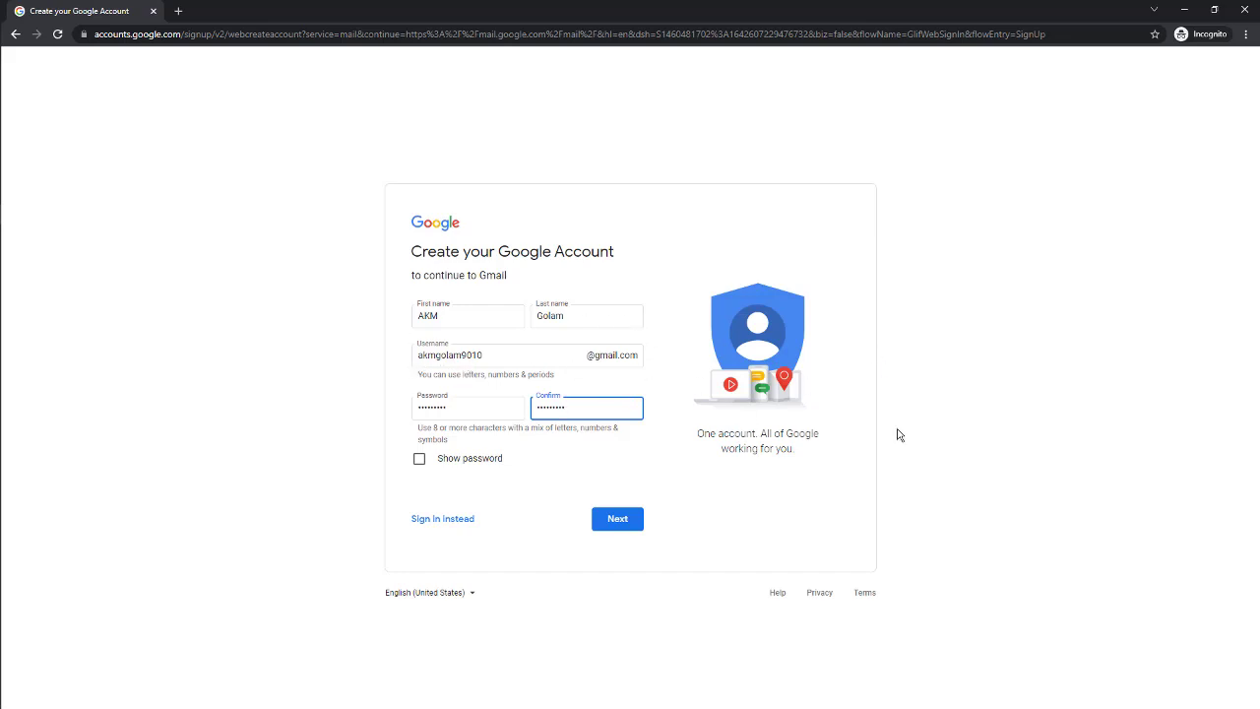
{"action": "left_click", "coordinate": [327, 401]}
{"action": "left_click", "coordinate": [620, 520]}
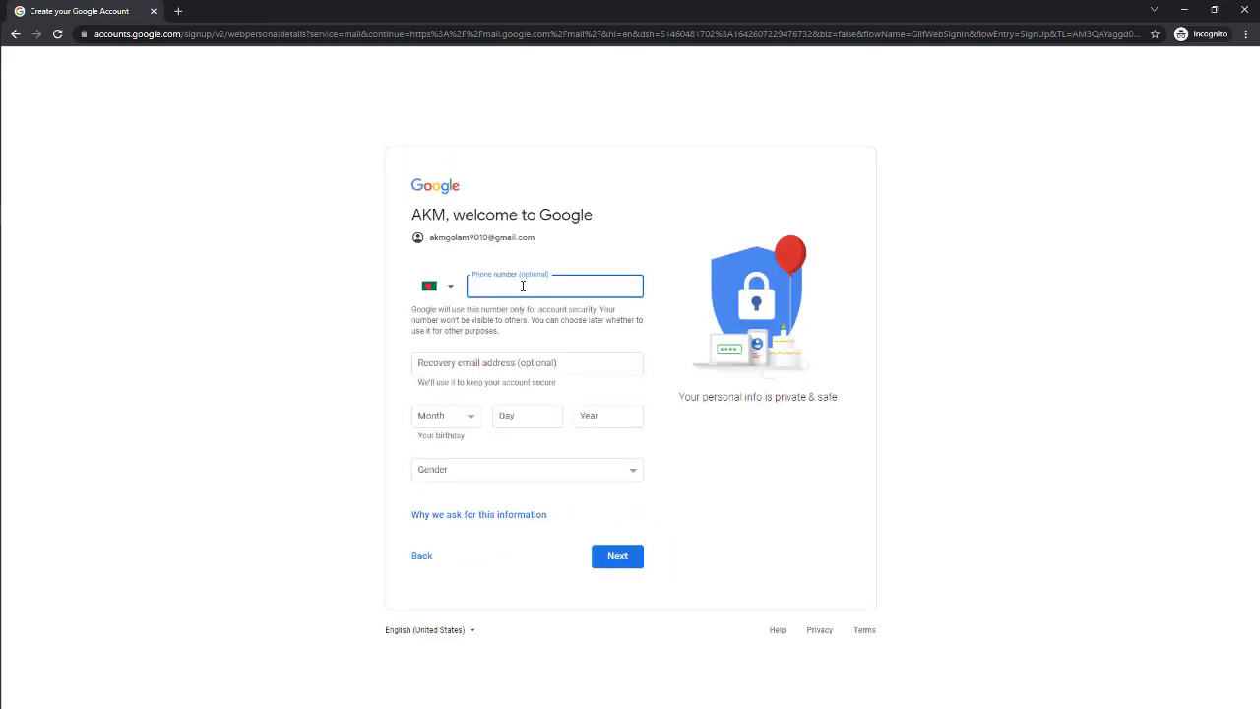
Step: Enter the recovery email address on the personal details page
{"action": "left_click", "coordinate": [536, 364]}
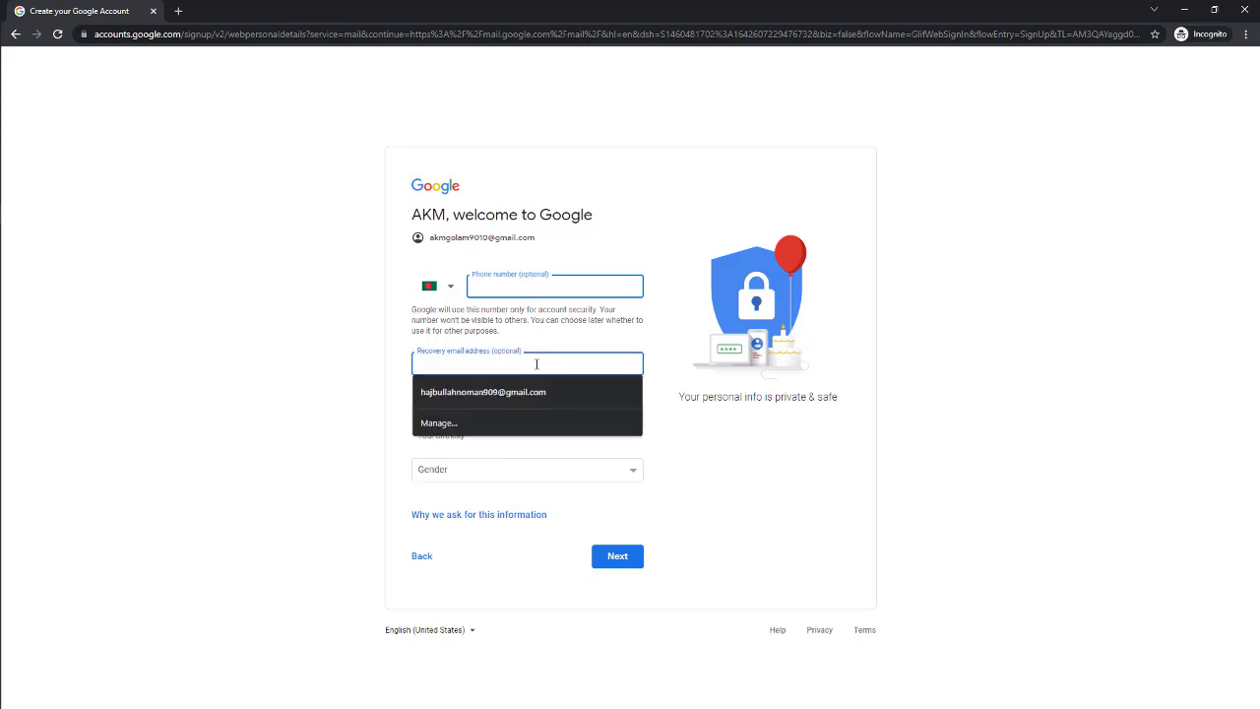
{"action": "type", "text": "hg"}
{"action": "key", "text": "BackSpace"}
{"action": "key", "text": "BackSpace"}
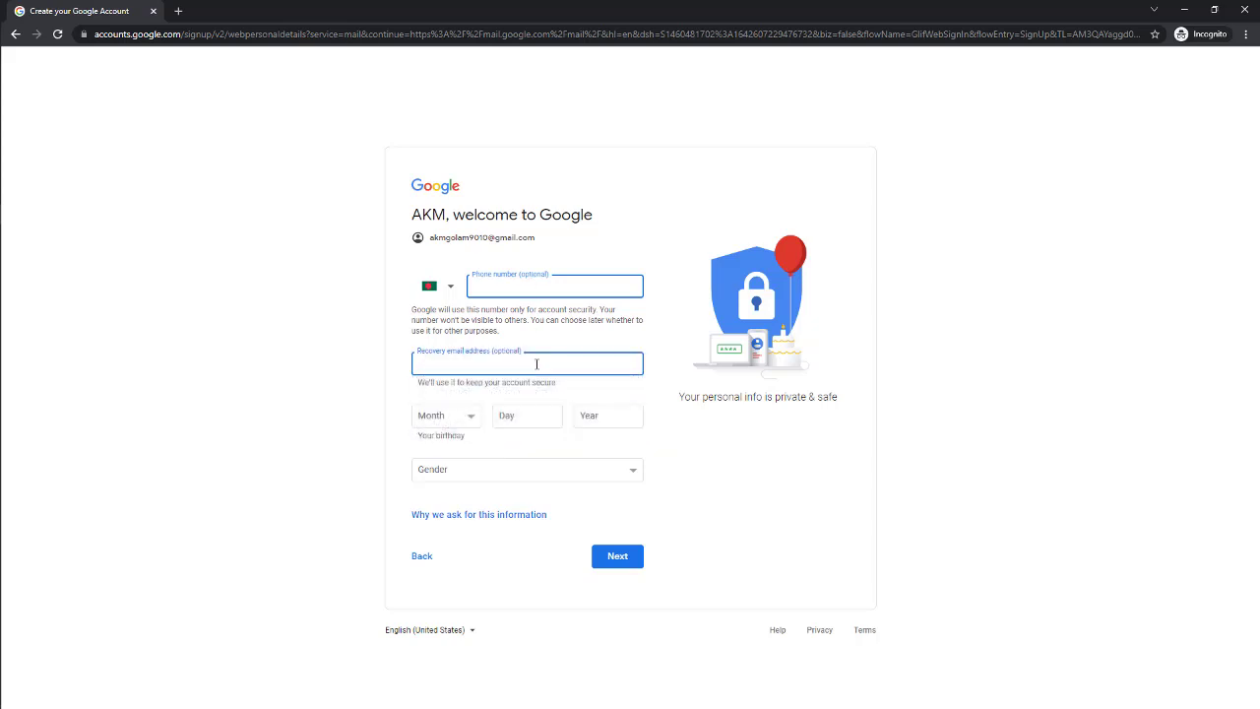
Step: Fill in the birthday with August as the month, plus the day and year
{"action": "left_click", "coordinate": [461, 422]}
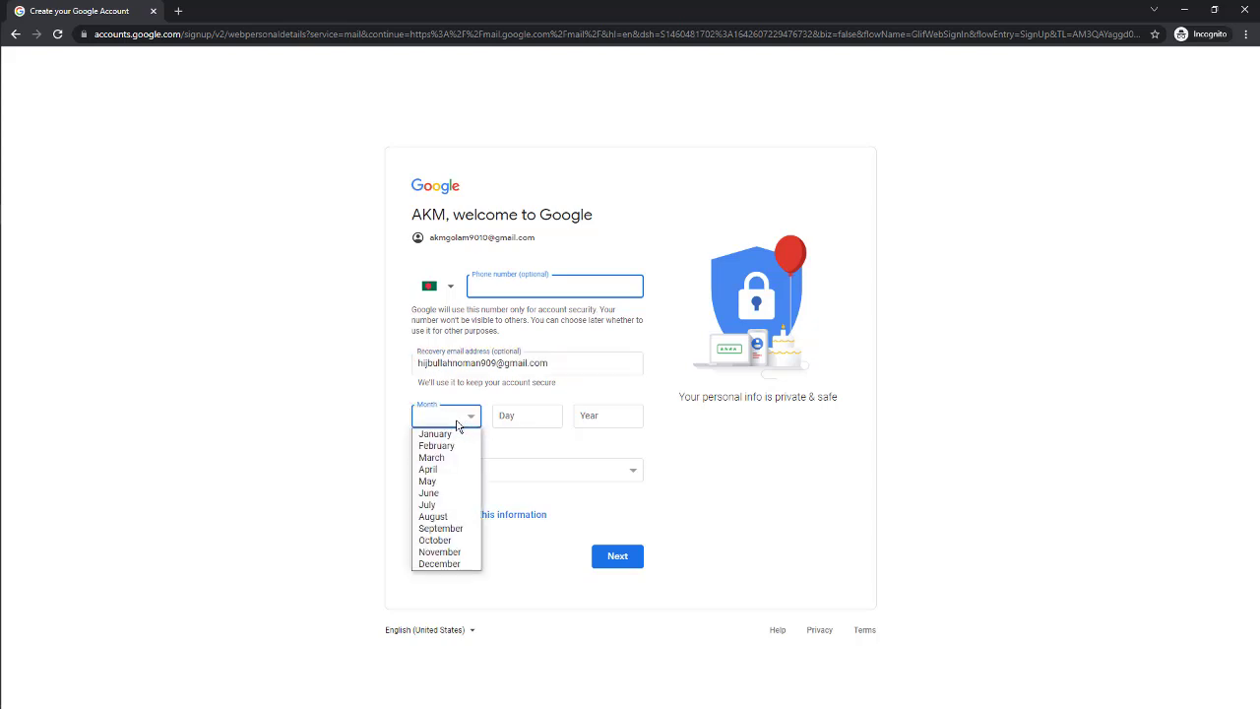
{"action": "left_click", "coordinate": [459, 520]}
{"action": "left_click", "coordinate": [542, 415]}
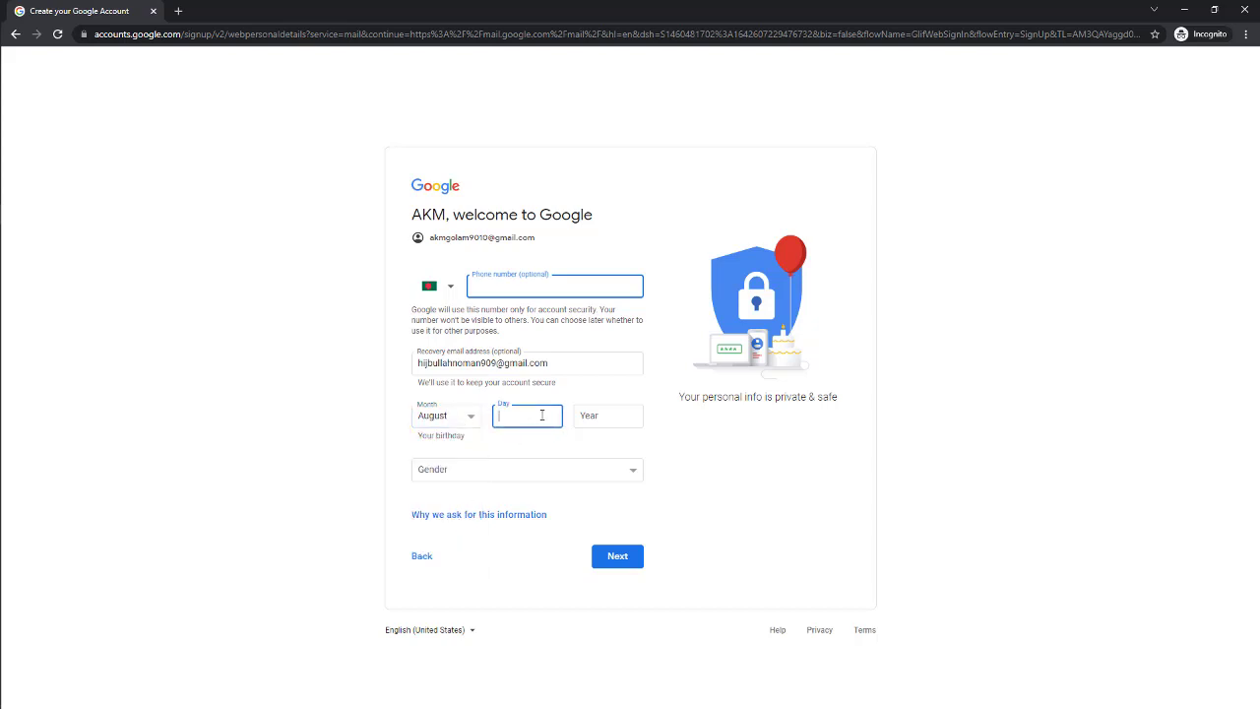
{"action": "type", "text": "17"}
{"action": "left_click", "coordinate": [615, 408]}
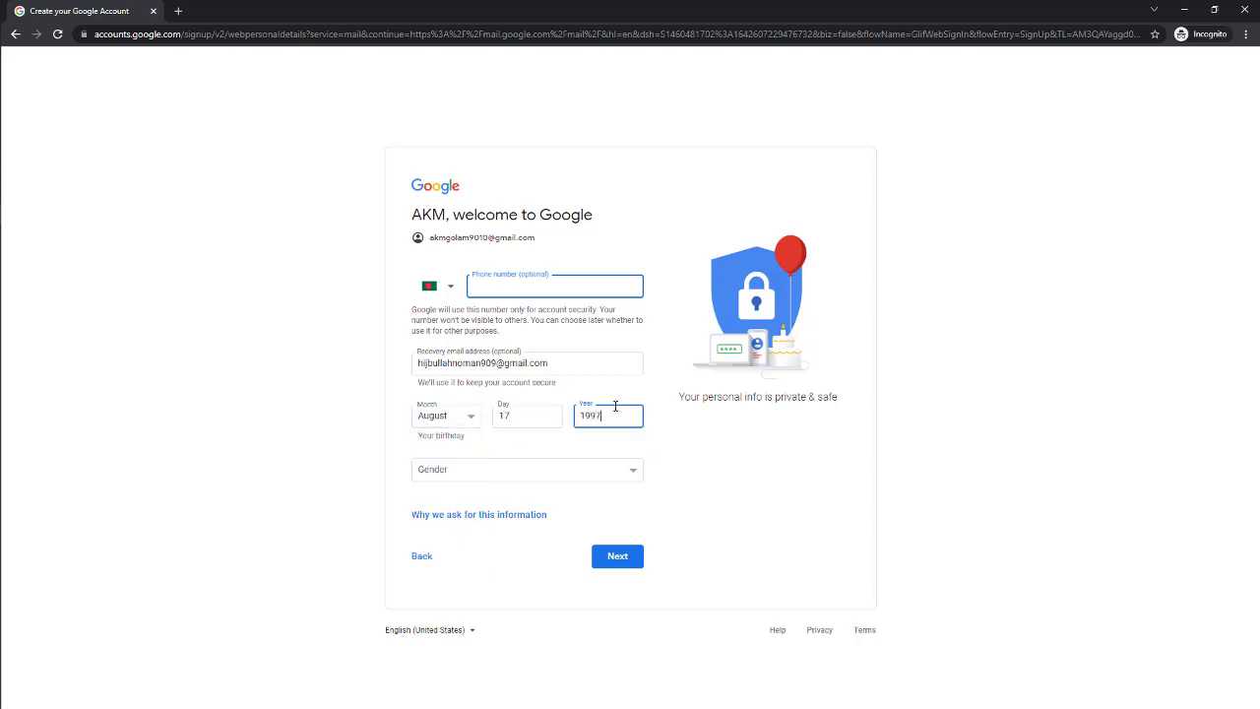
Step: Set the gender to Male and submit the personal details
{"action": "left_click", "coordinate": [455, 477]}
{"action": "left_click", "coordinate": [484, 499]}
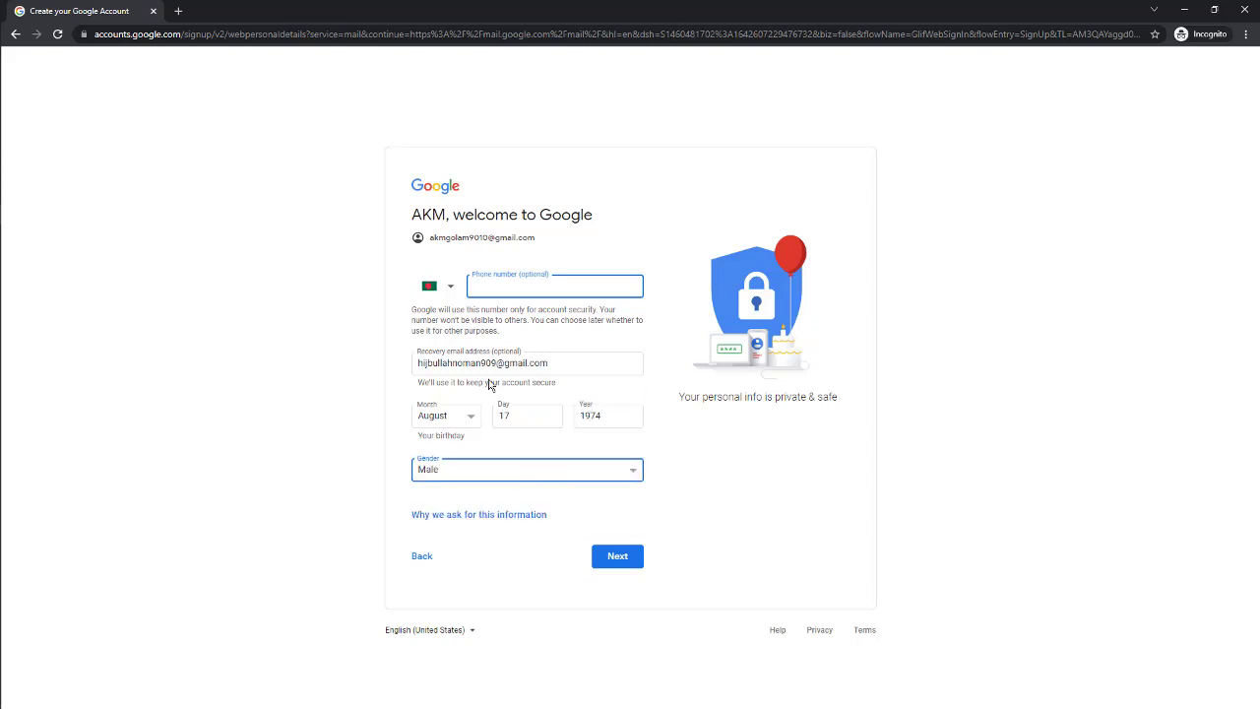
{"action": "left_click", "coordinate": [444, 478]}
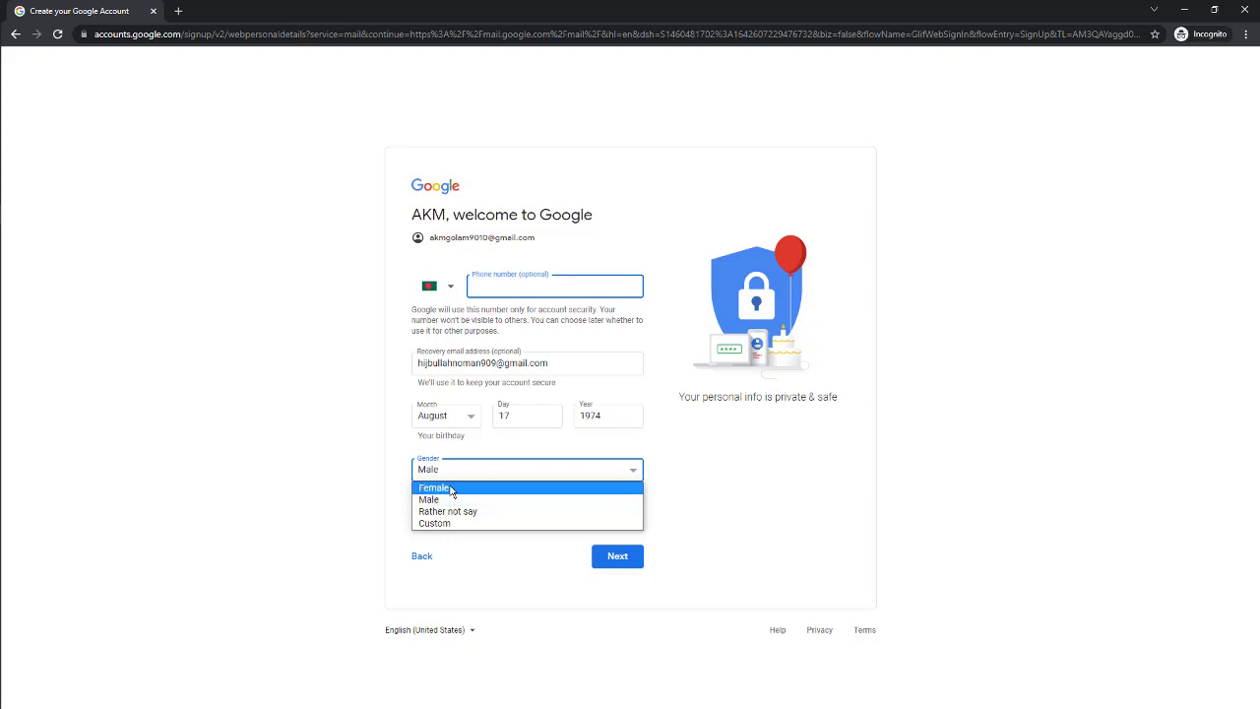
{"action": "left_click", "coordinate": [823, 485]}
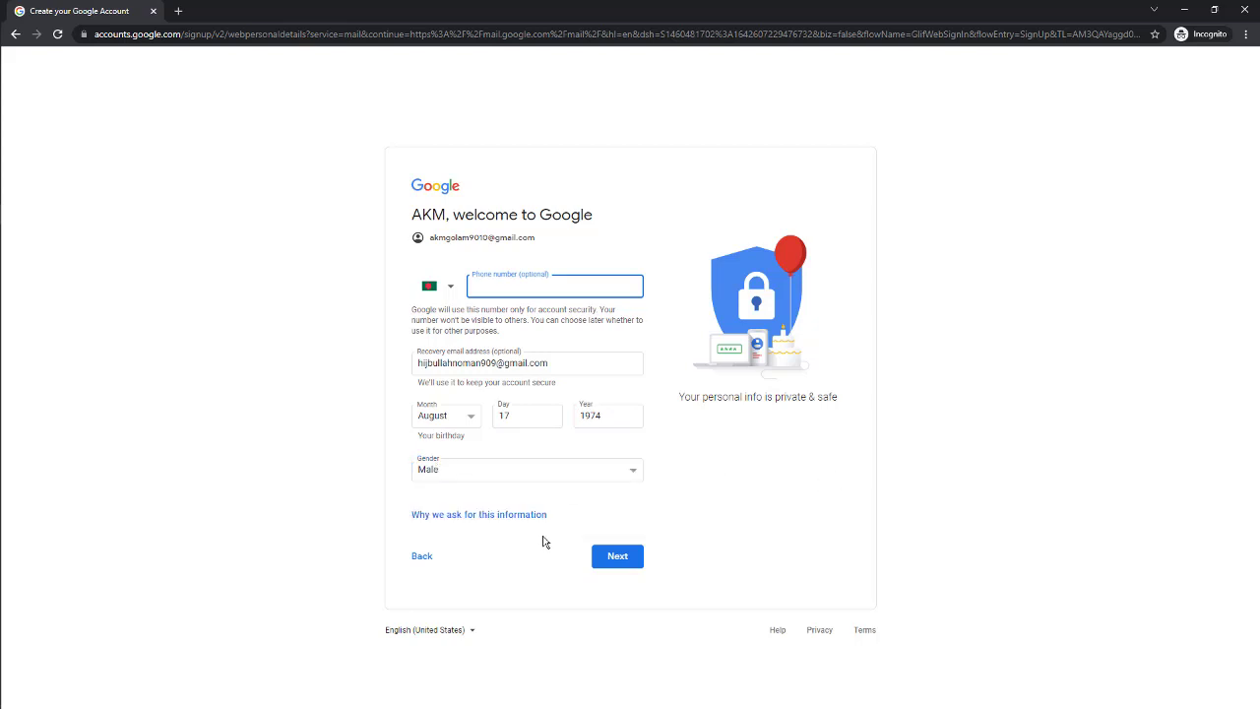
{"action": "left_click", "coordinate": [614, 558]}
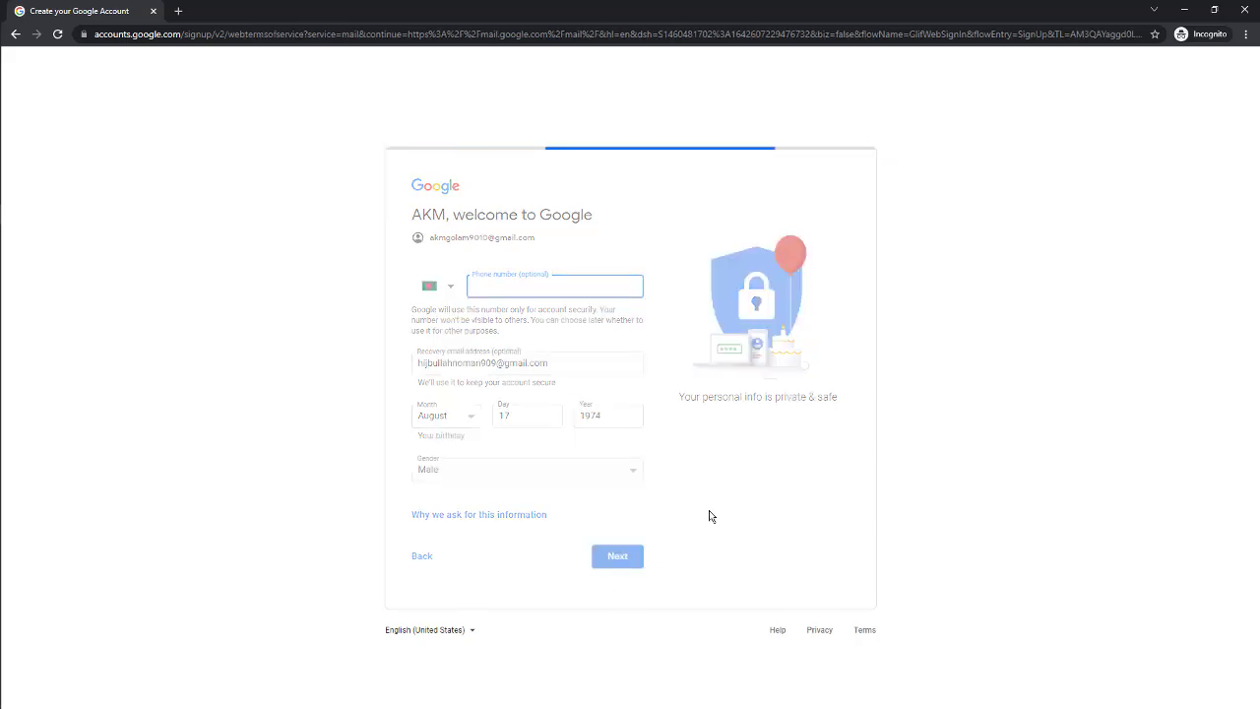
Step: Scroll to the bottom of Privacy and Terms and agree to finish creating the account
{"action": "scroll", "coordinate": [588, 480], "scroll_direction": "down", "scroll_amount": 4}
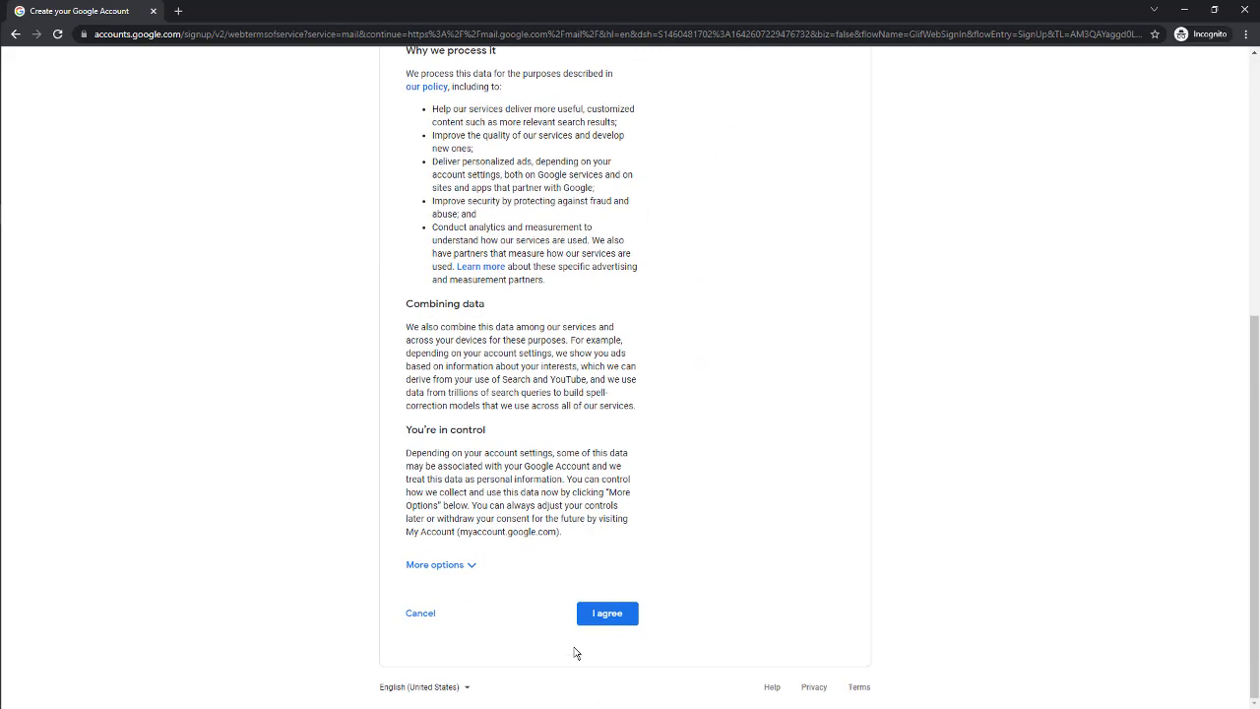
{"action": "left_click", "coordinate": [610, 617]}
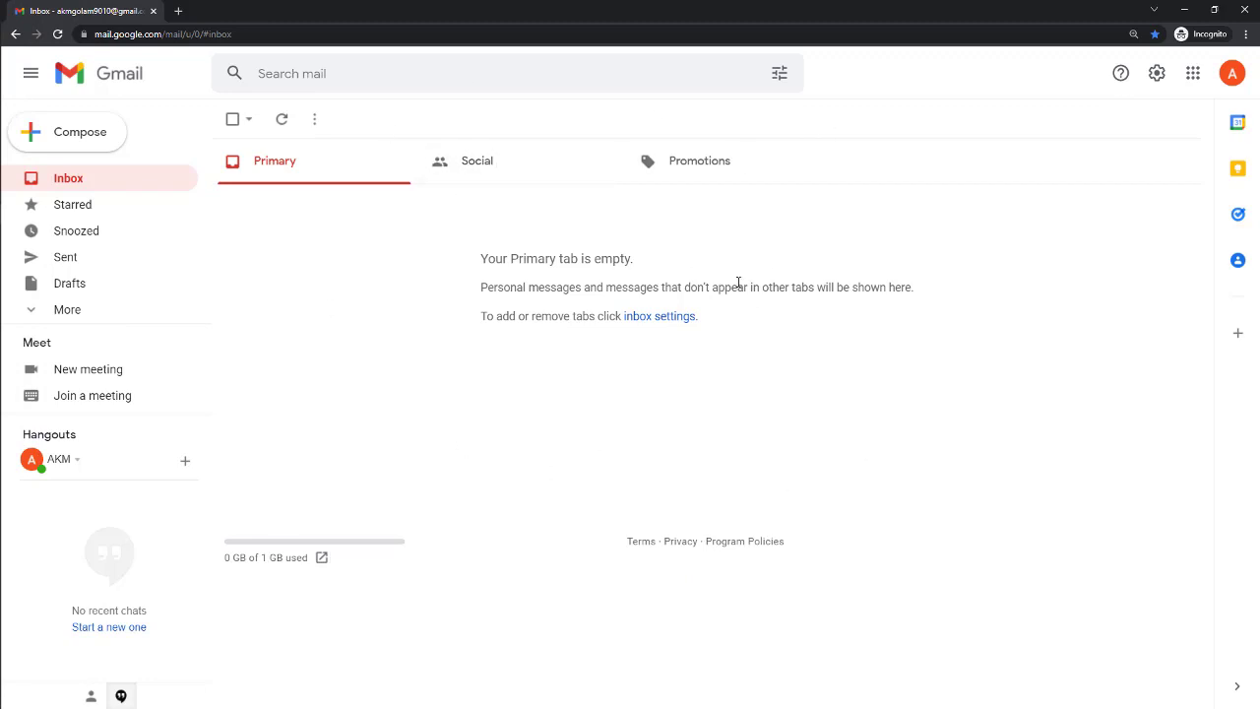
Step: Open a new blank Incognito tab beside the Gmail inbox
{"action": "left_click", "coordinate": [178, 11]}
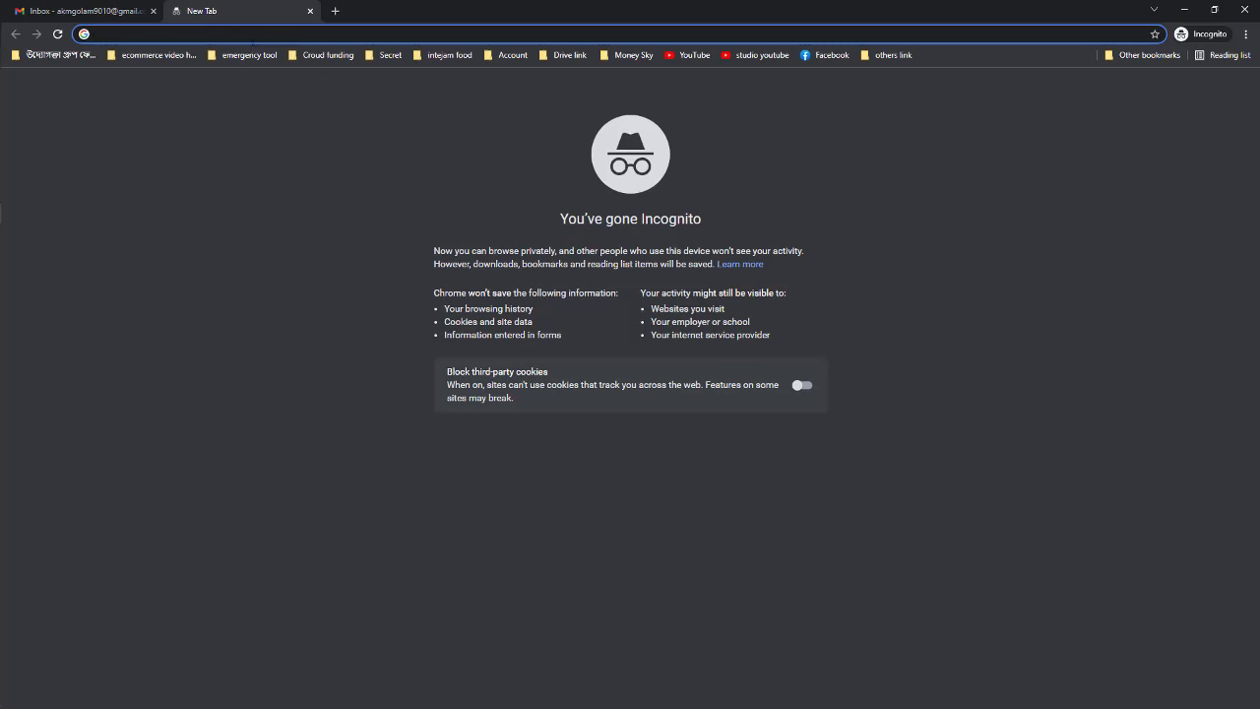
Step: Go to youtube.com and create a channel under the account's own name
{"action": "type", "text": "youtube.com"}
{"action": "key", "text": "Return"}
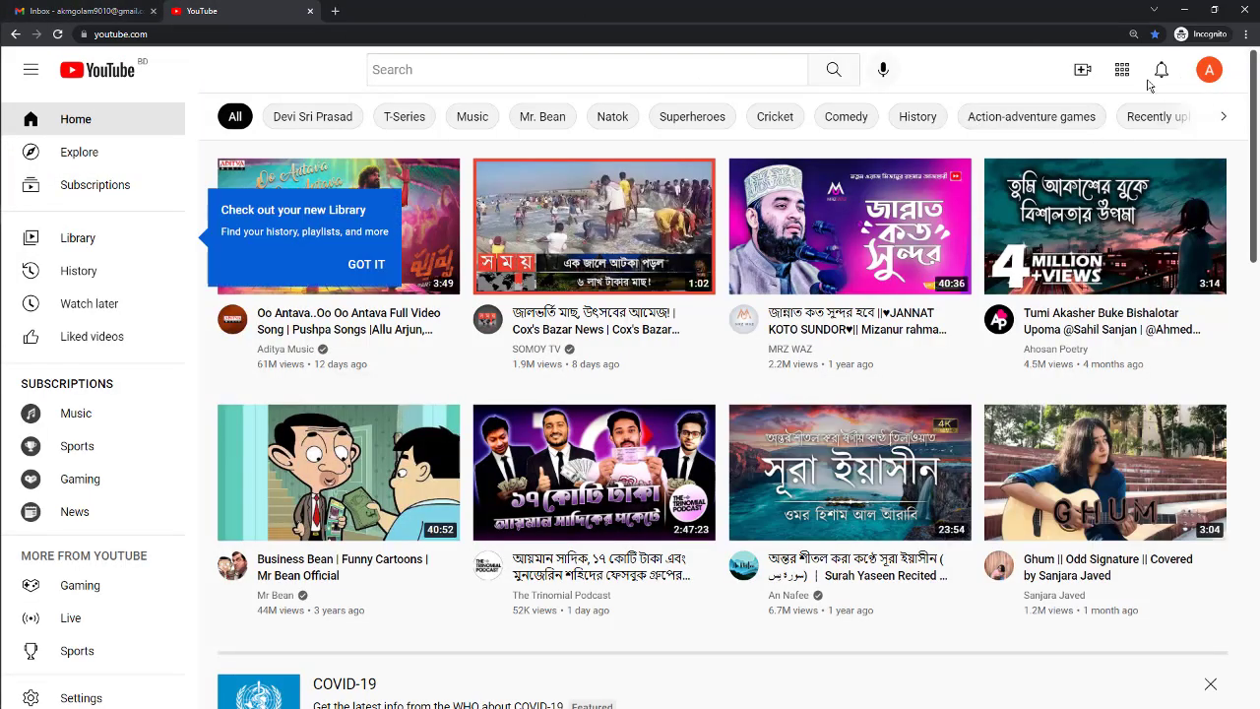
{"action": "left_click", "coordinate": [1209, 70]}
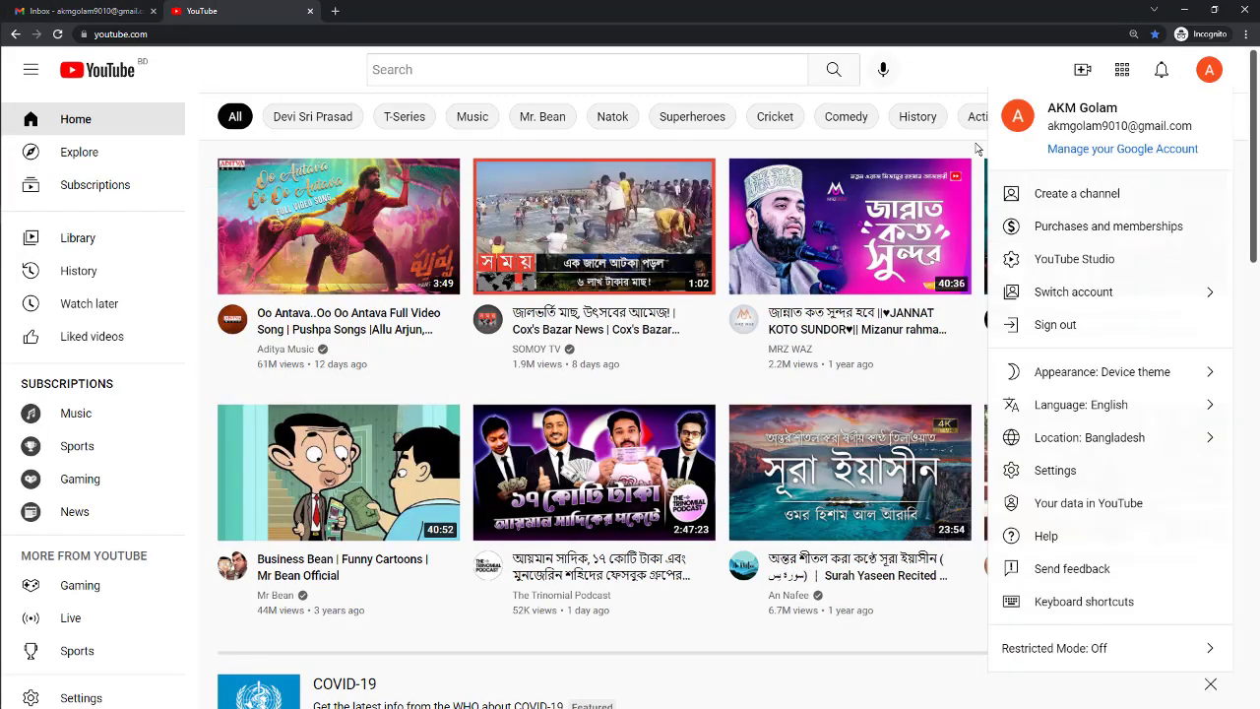
{"action": "left_click", "coordinate": [1071, 202]}
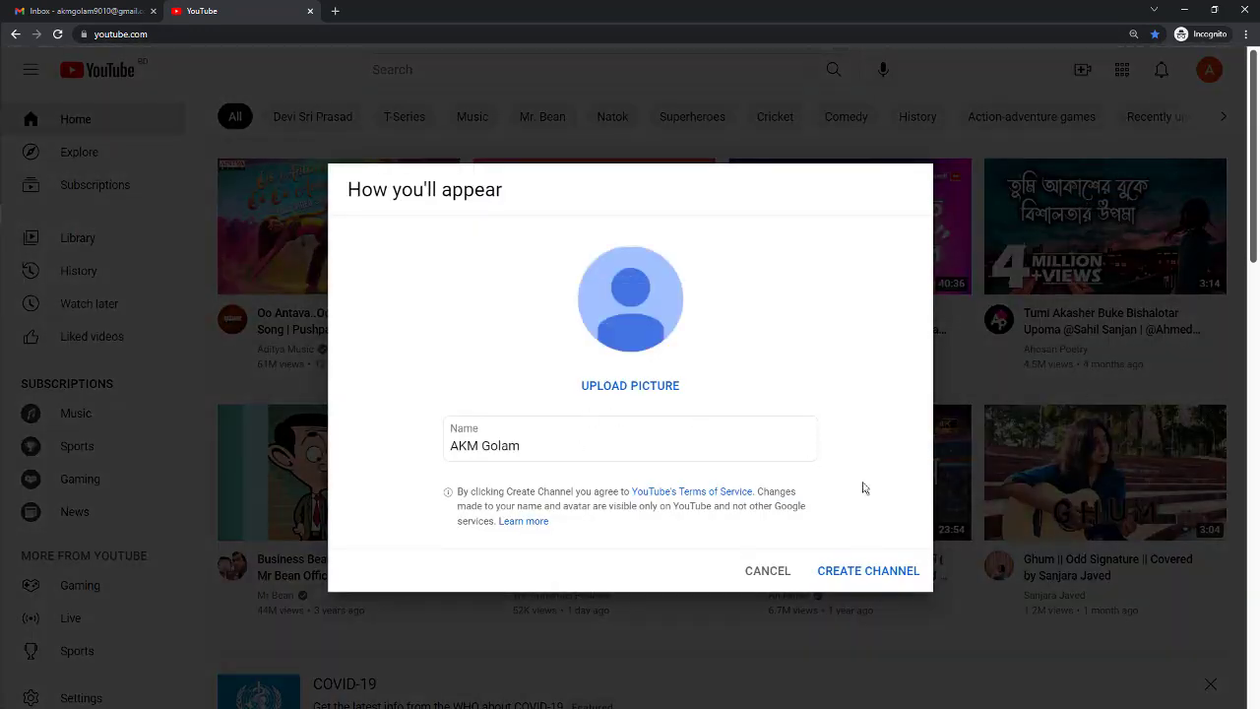
{"action": "left_click", "coordinate": [879, 571]}
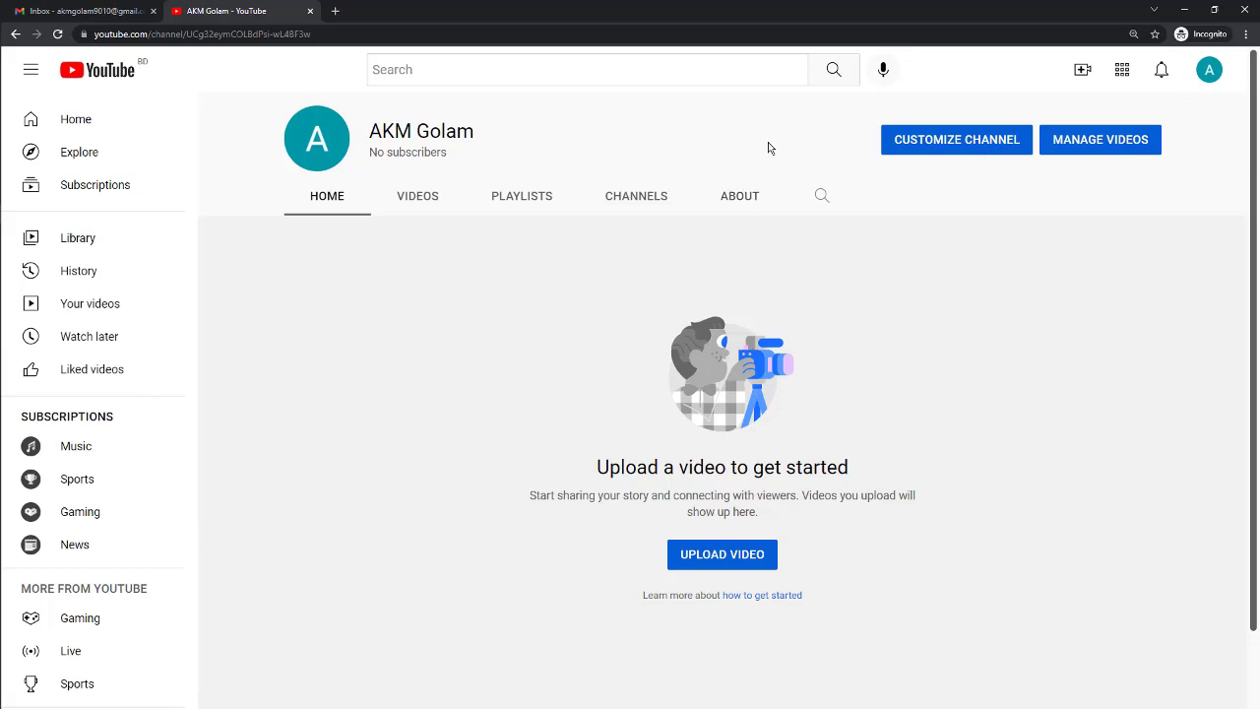
Step: From YouTube account settings, start creating an additional new channel
{"action": "left_click", "coordinate": [1210, 70]}
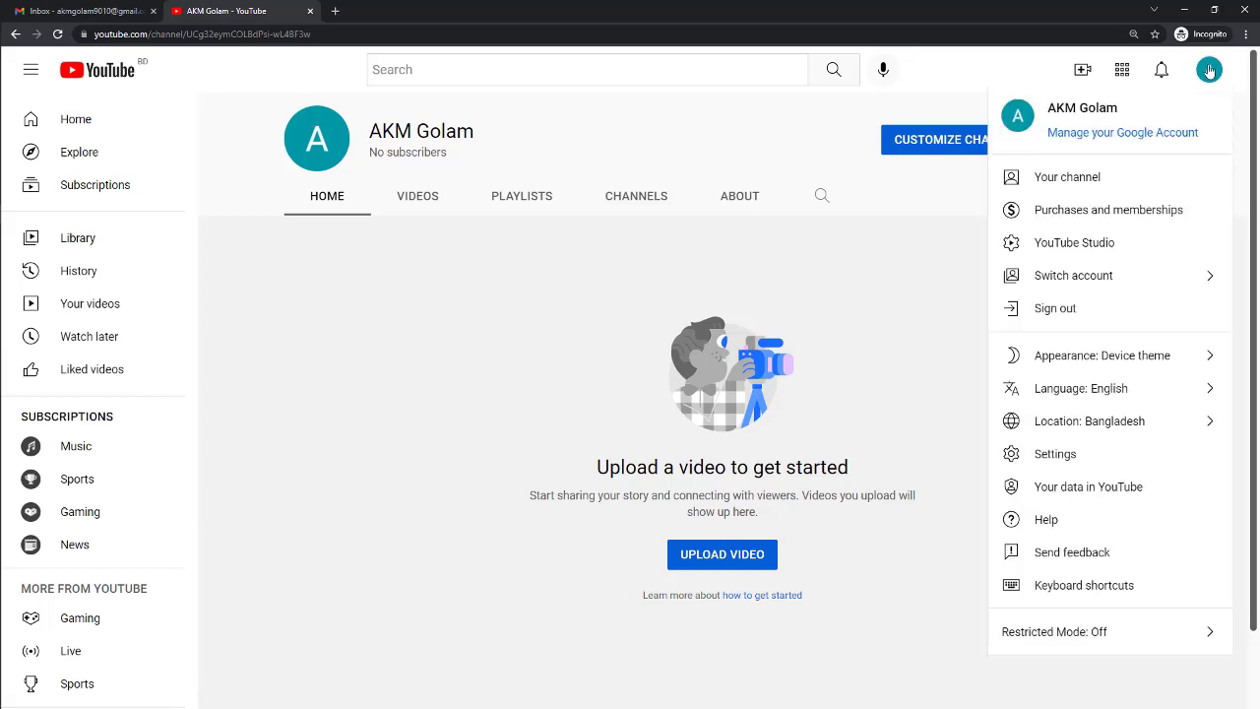
{"action": "left_click", "coordinate": [1076, 454]}
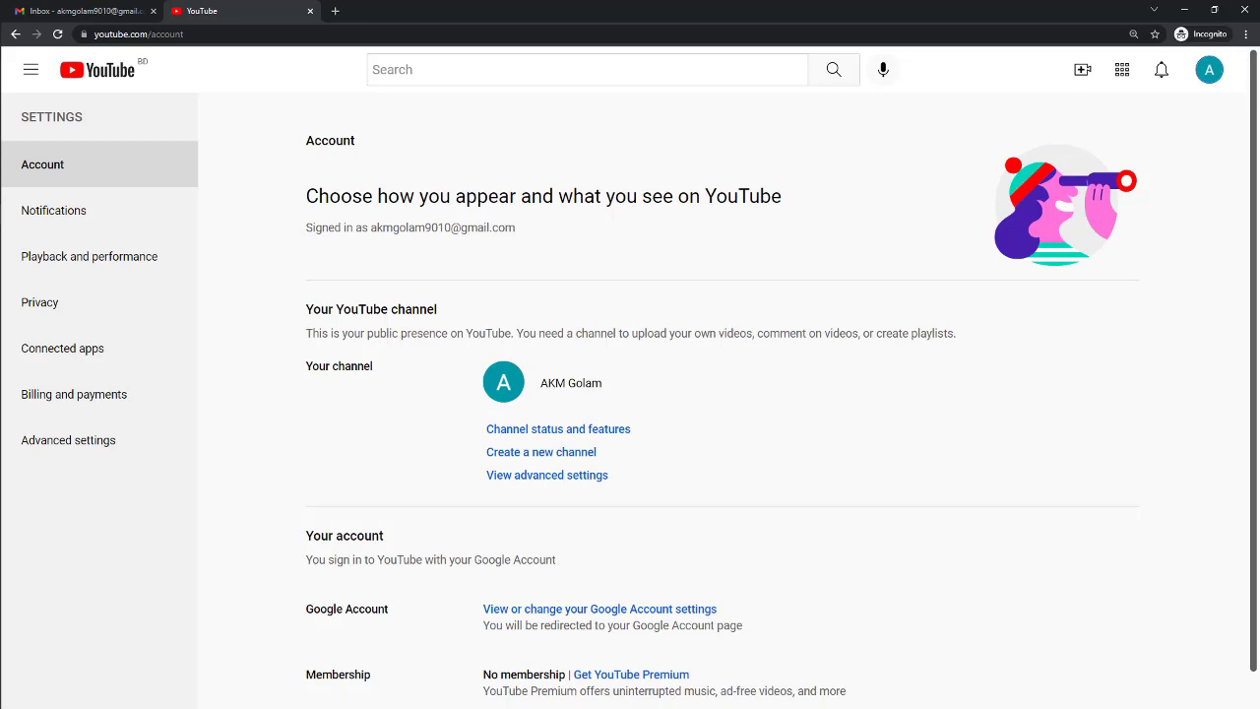
{"action": "scroll", "coordinate": [652, 461], "scroll_direction": "down", "scroll_amount": 1}
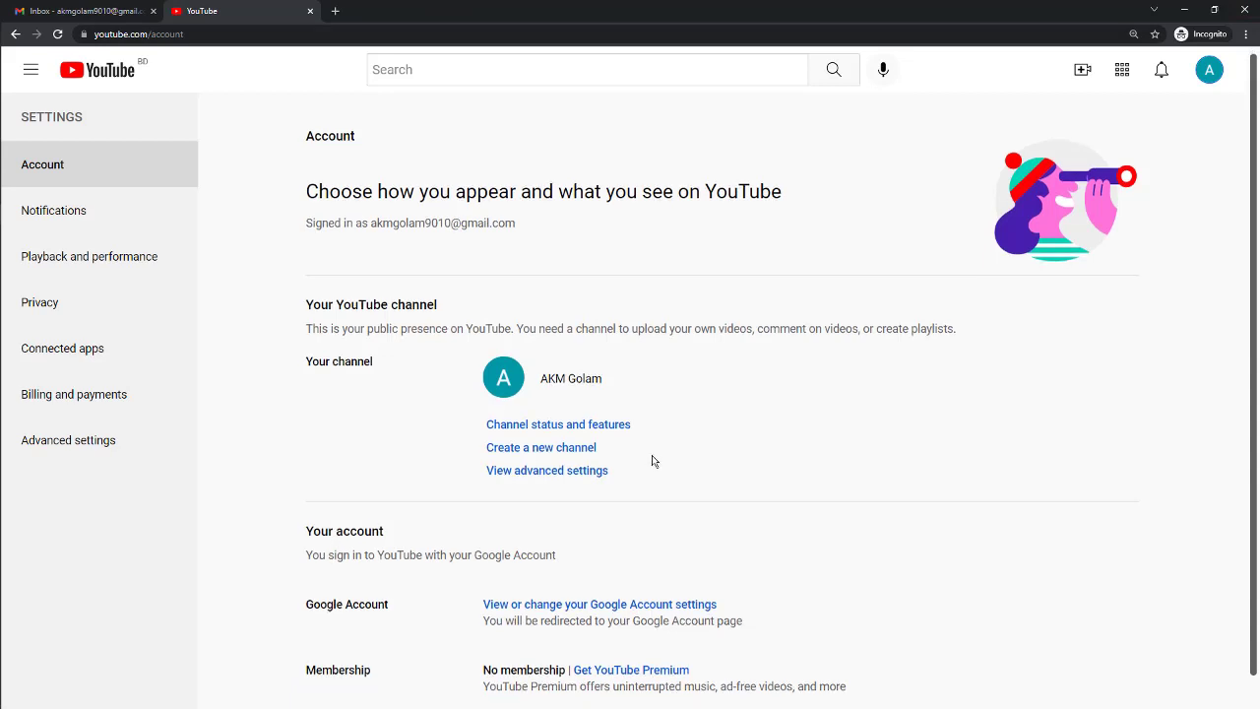
{"action": "left_click", "coordinate": [524, 421]}
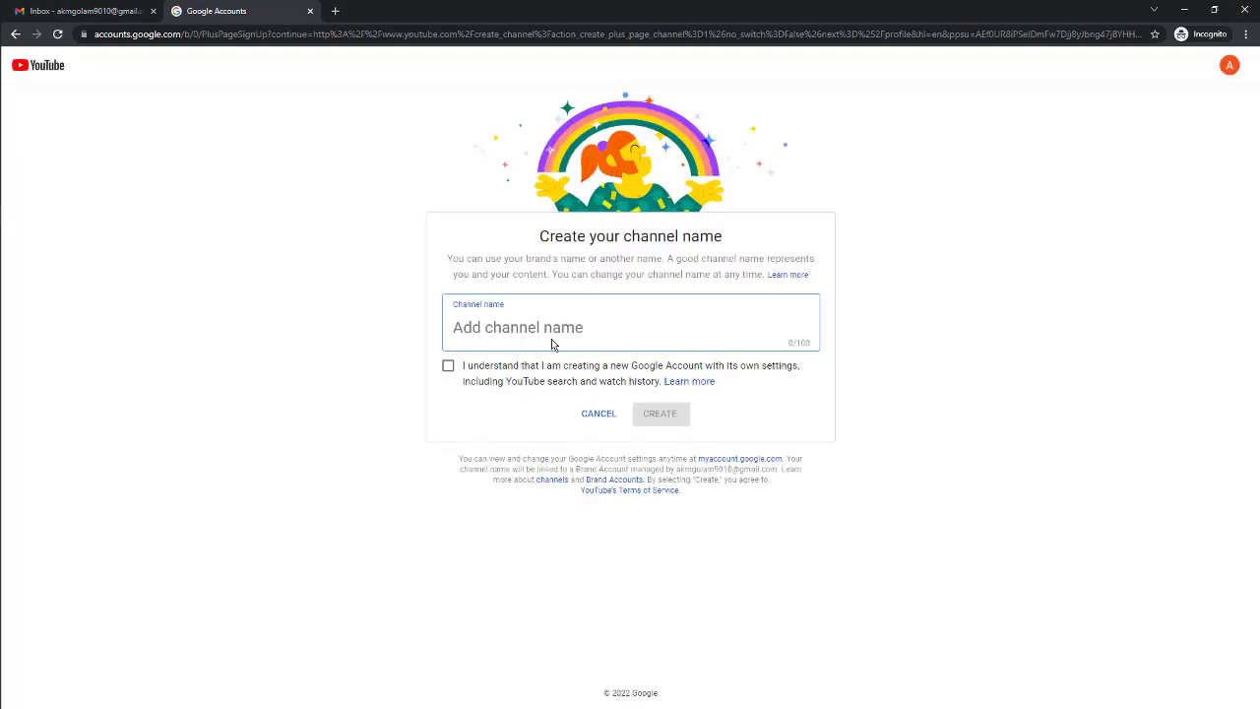
Step: Name the new brand channel 'BE Music', accept the brand account consent and create it
{"action": "left_click", "coordinate": [515, 326]}
{"action": "type", "text": "BE Music"}
{"action": "left_click", "coordinate": [448, 365]}
{"action": "left_click", "coordinate": [654, 413]}
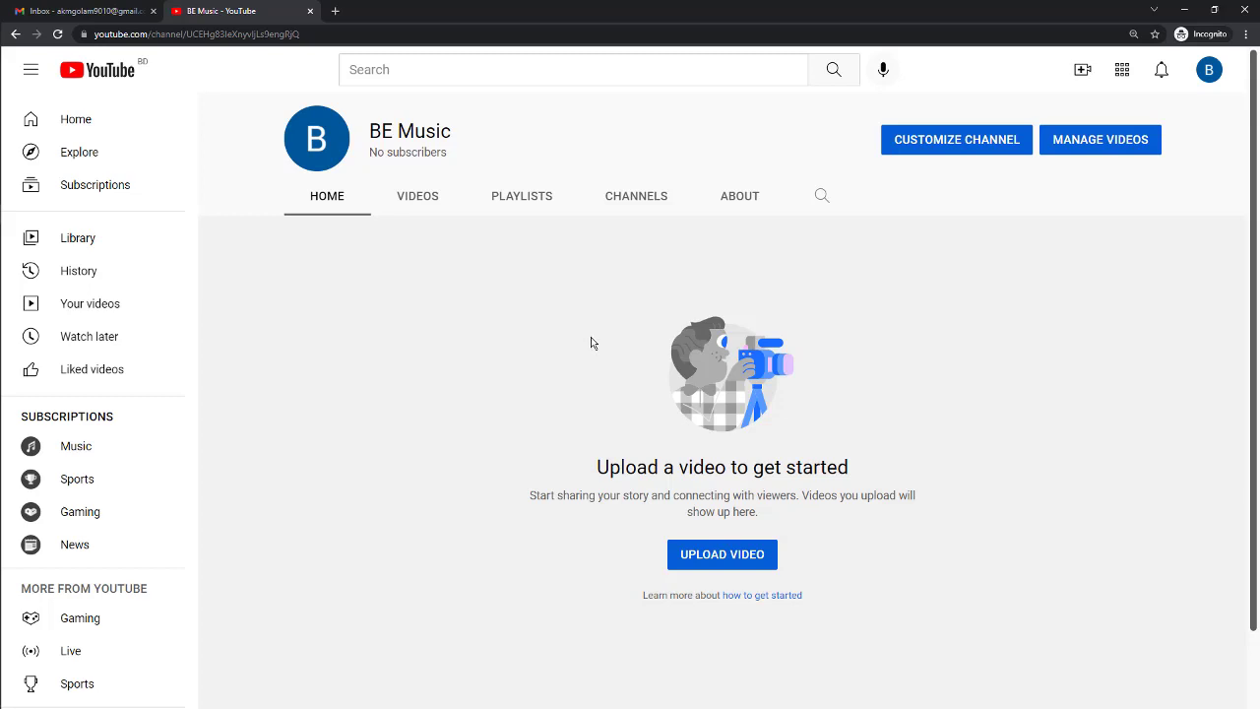
Step: Dismiss the Studio welcome message and close the extra channel customization tab
{"action": "left_click", "coordinate": [978, 143]}
{"action": "mouse_move", "coordinate": [10, 142]}
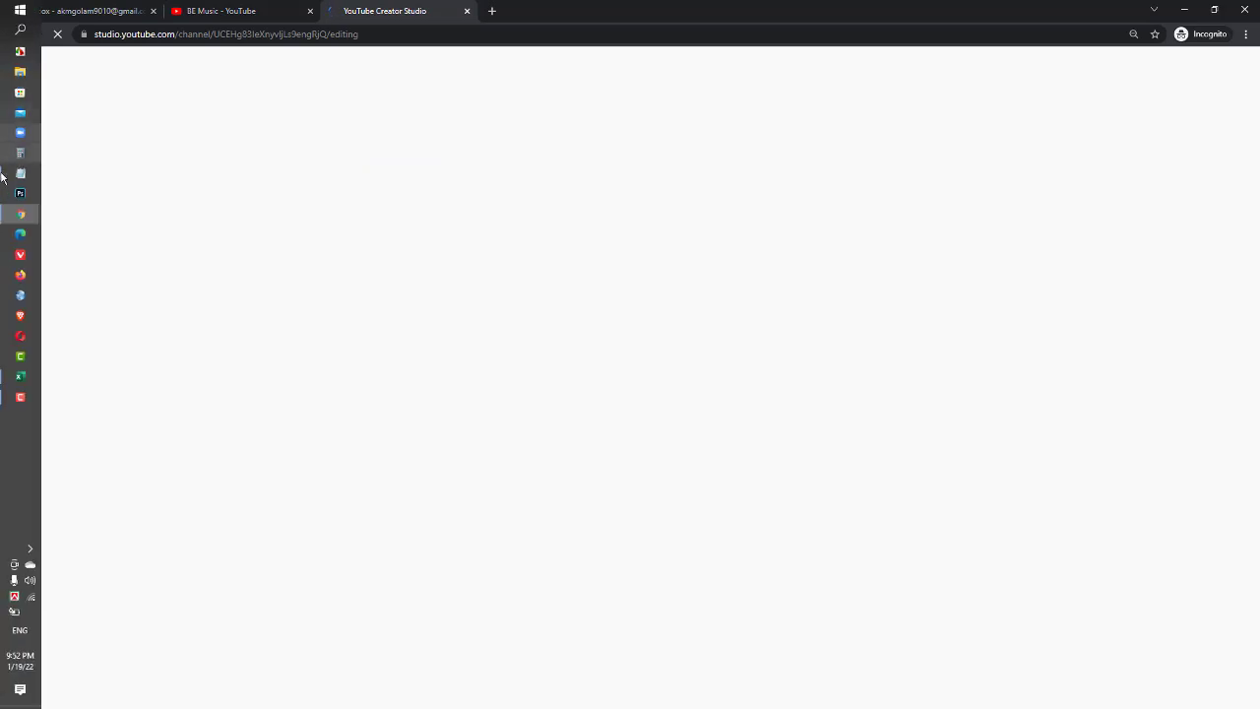
{"action": "left_click", "coordinate": [595, 192]}
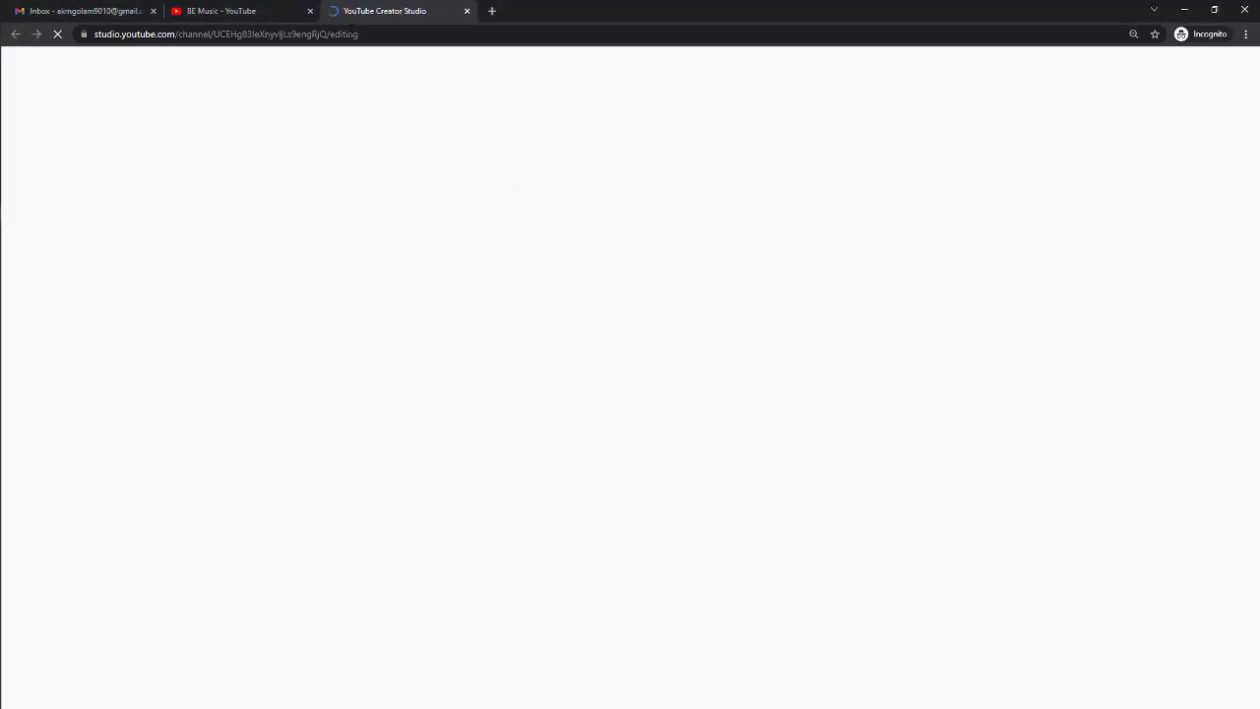
{"action": "left_click", "coordinate": [264, 11]}
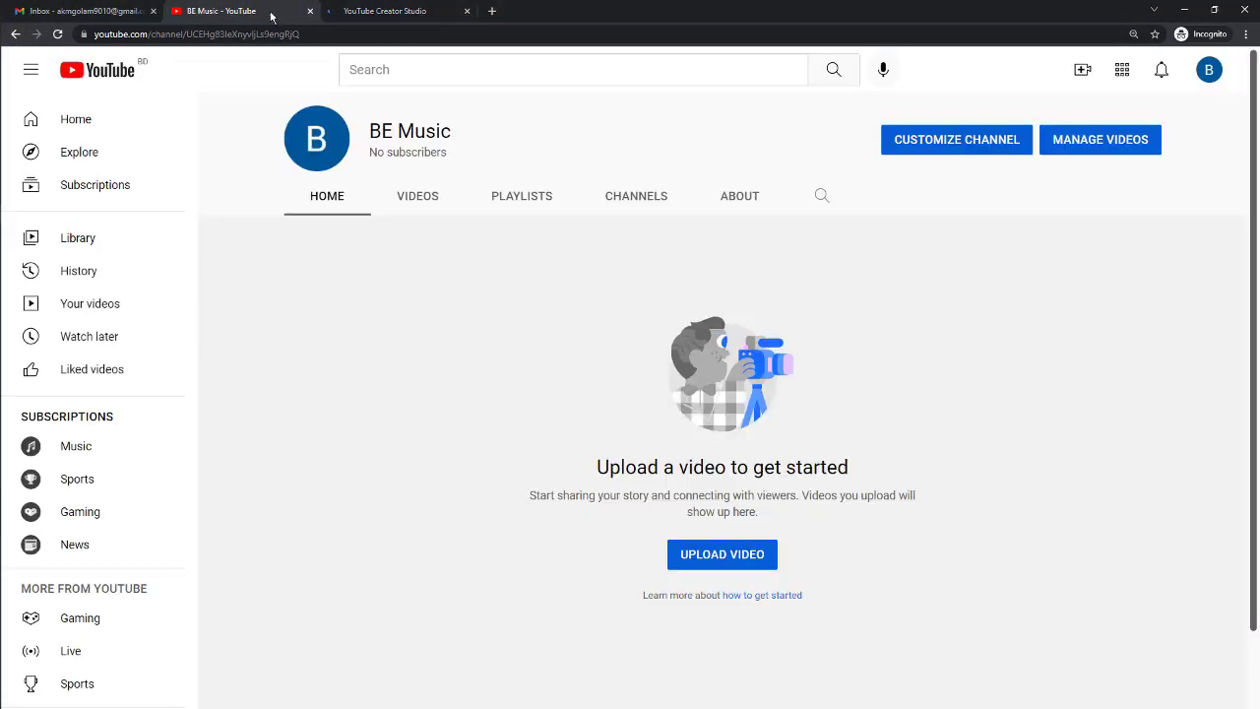
{"action": "left_click", "coordinate": [366, 10]}
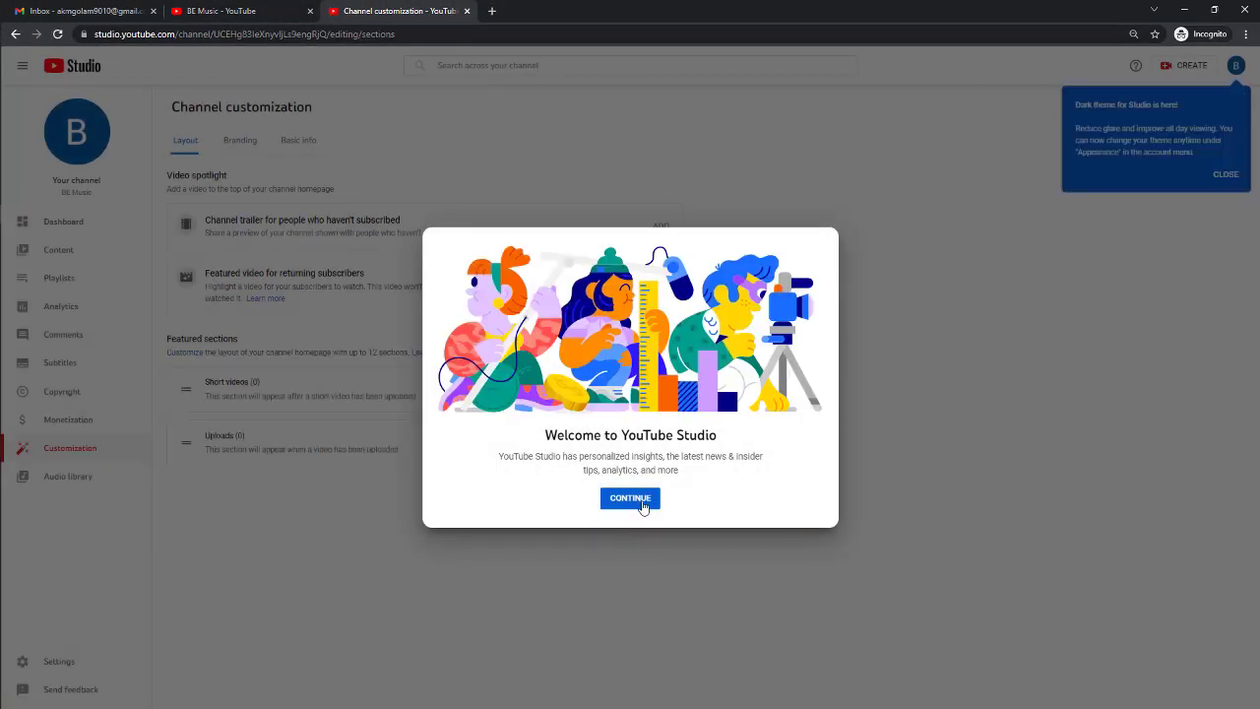
{"action": "left_click", "coordinate": [639, 500]}
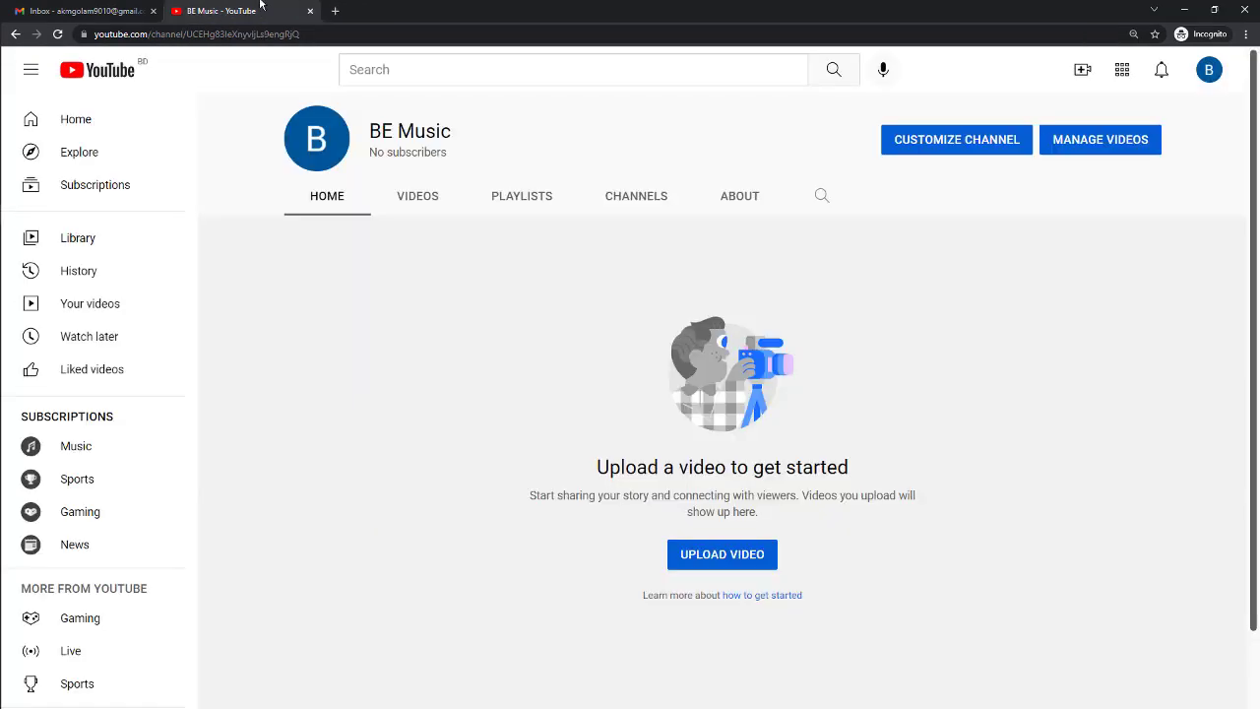
{"action": "left_click", "coordinate": [467, 11]}
Step: Open YouTube Studio for BE Music and dismiss the welcome, dark theme and customization popups
{"action": "left_click", "coordinate": [1208, 73]}
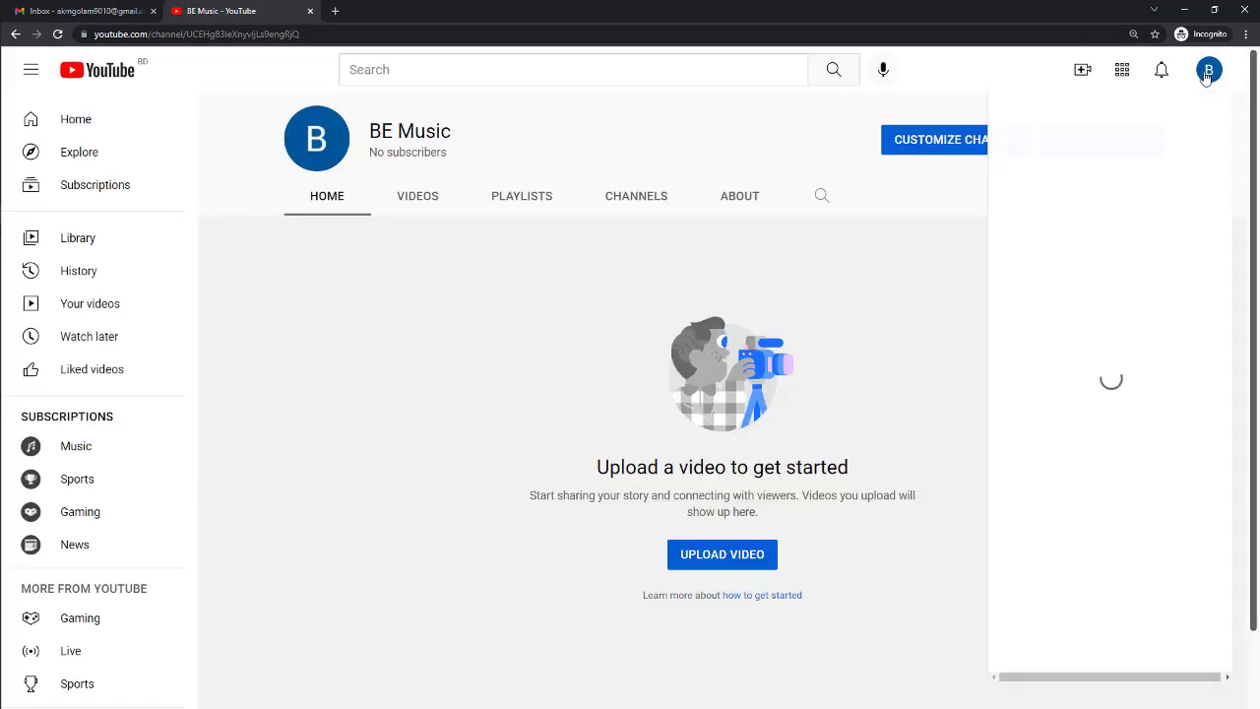
{"action": "left_click", "coordinate": [1095, 247]}
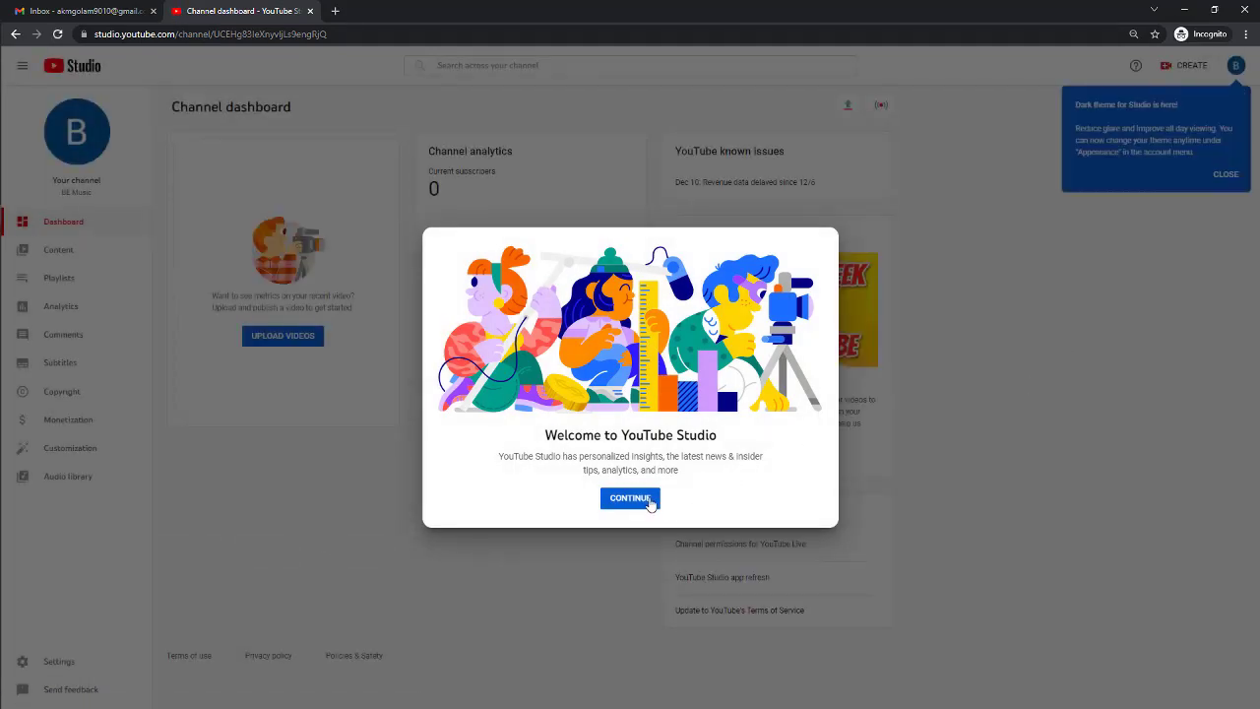
{"action": "left_click", "coordinate": [630, 498]}
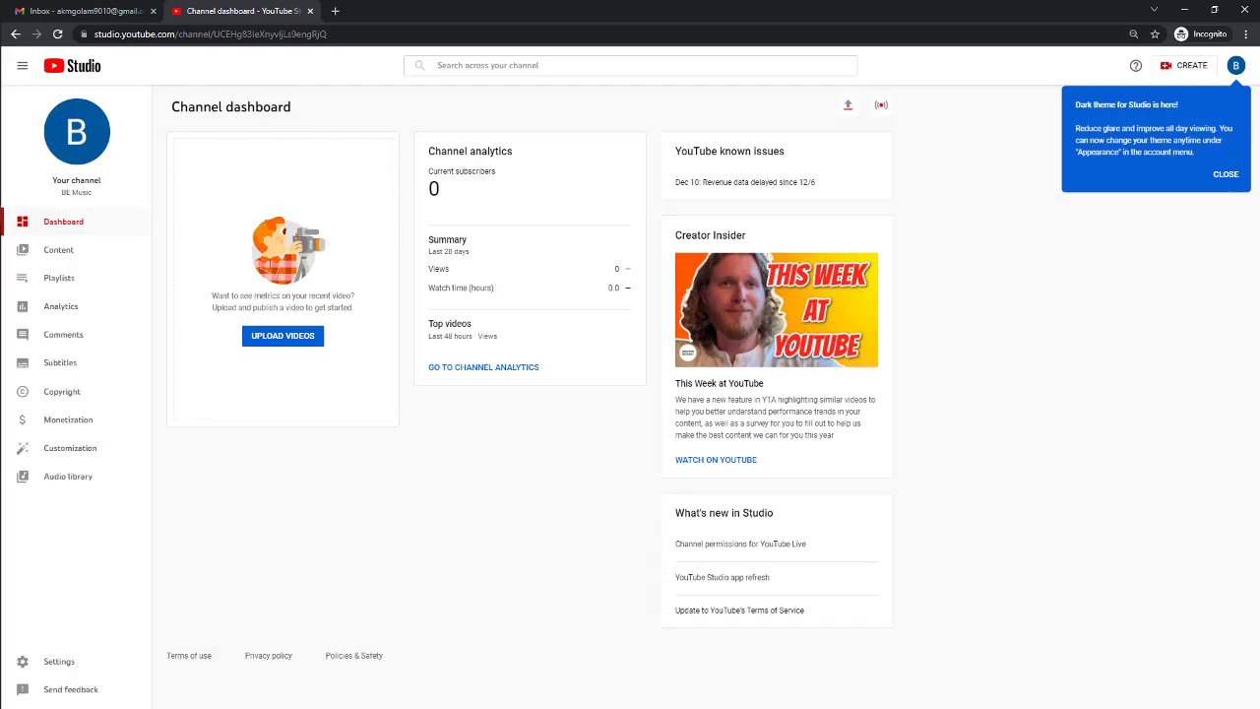
{"action": "left_click", "coordinate": [1226, 175]}
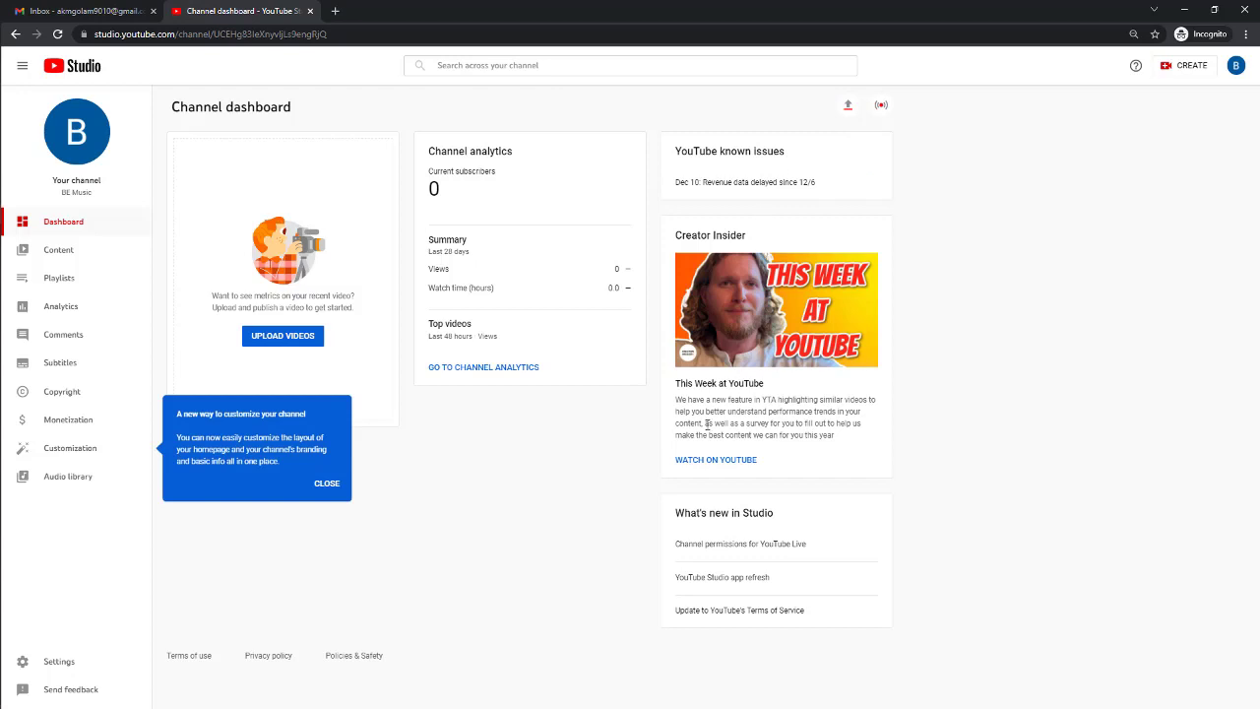
{"action": "left_click", "coordinate": [328, 483]}
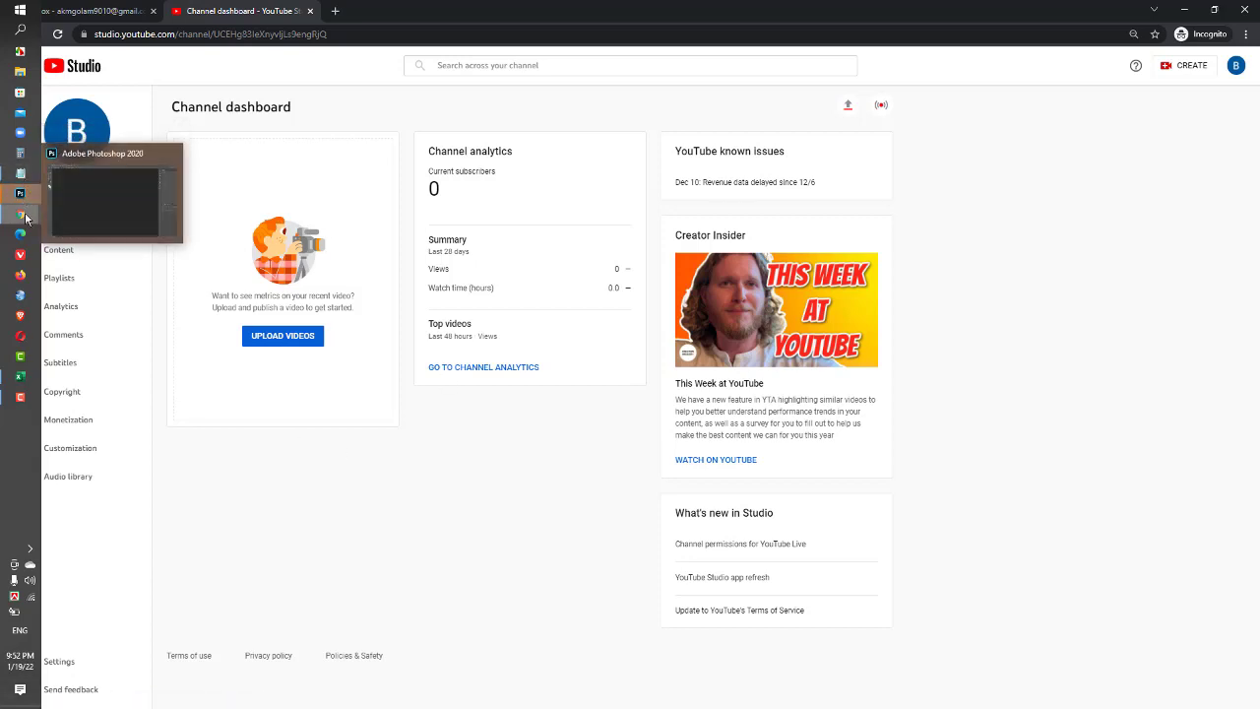
{"action": "mouse_move", "coordinate": [27, 219]}
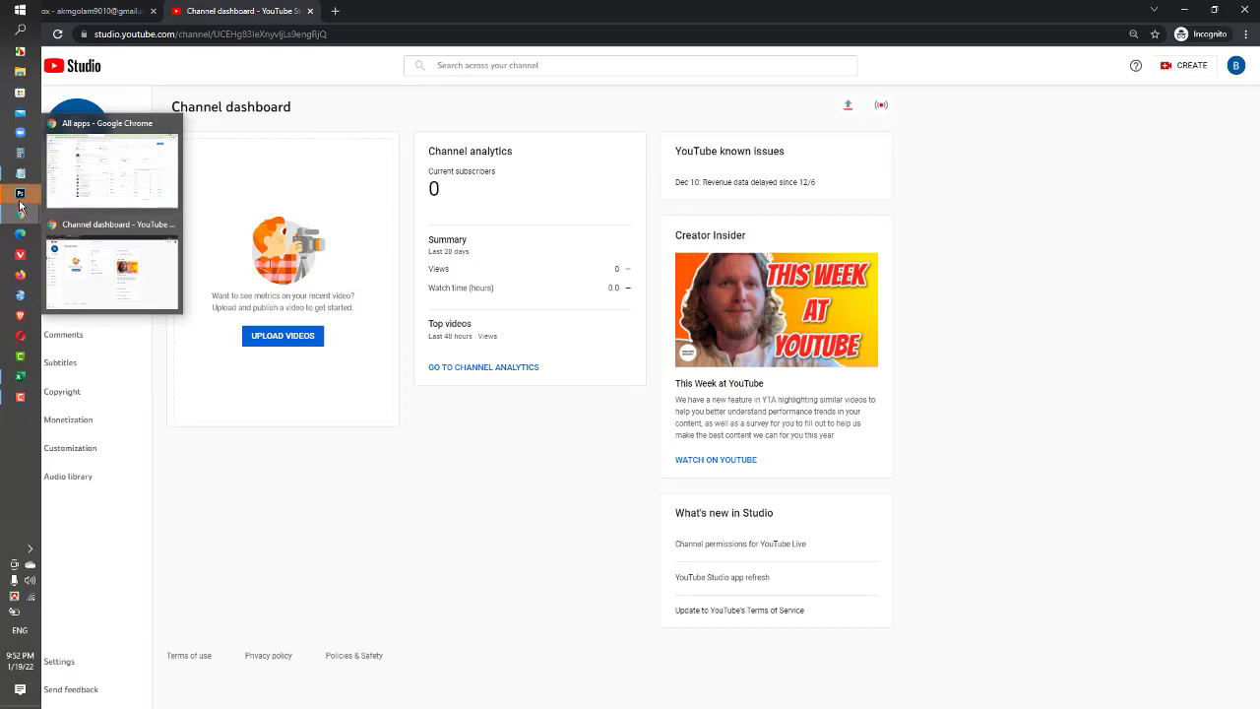
Step: Load canva.com in a new browser tab
{"action": "left_click", "coordinate": [110, 172]}
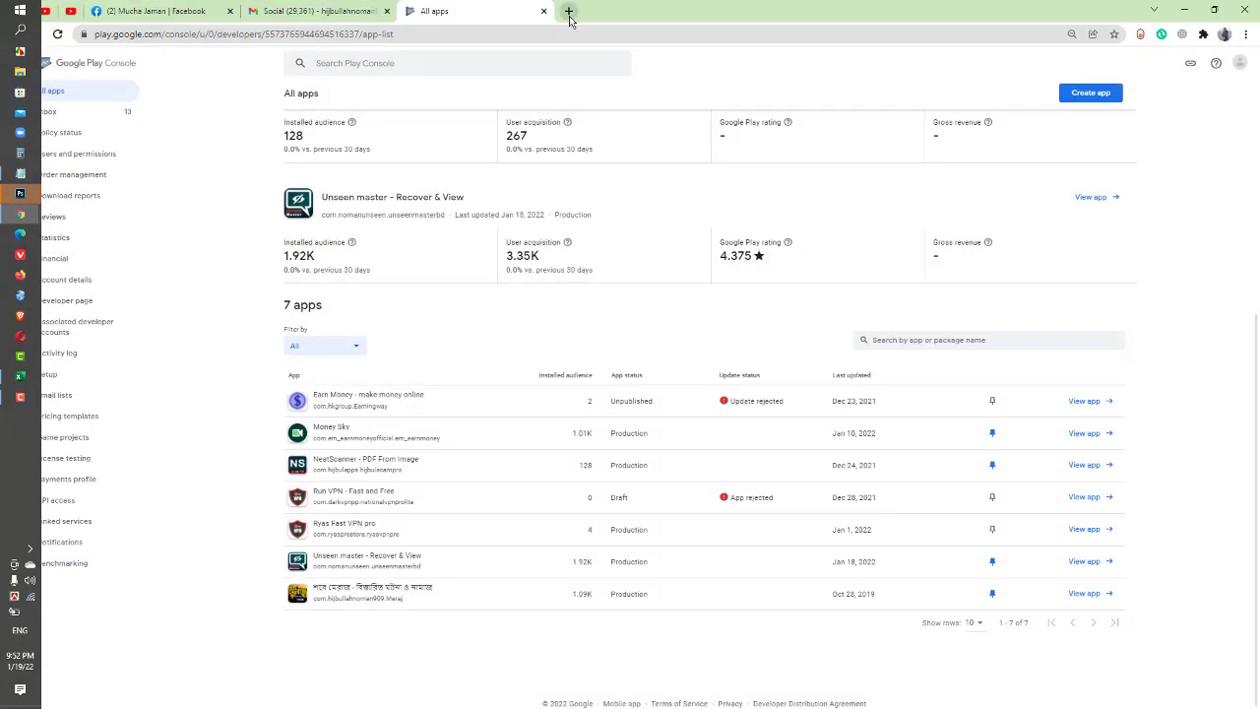
{"action": "left_click", "coordinate": [569, 16]}
{"action": "type", "text": "can"}
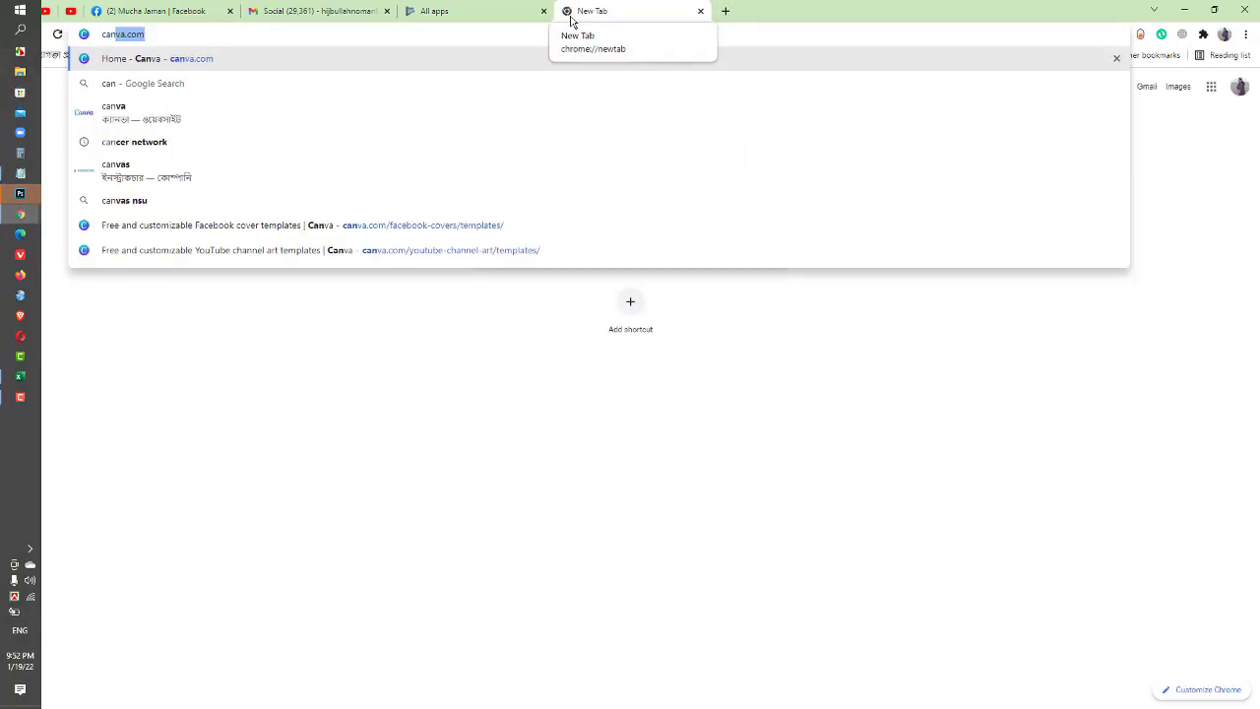
{"action": "key", "text": "Return"}
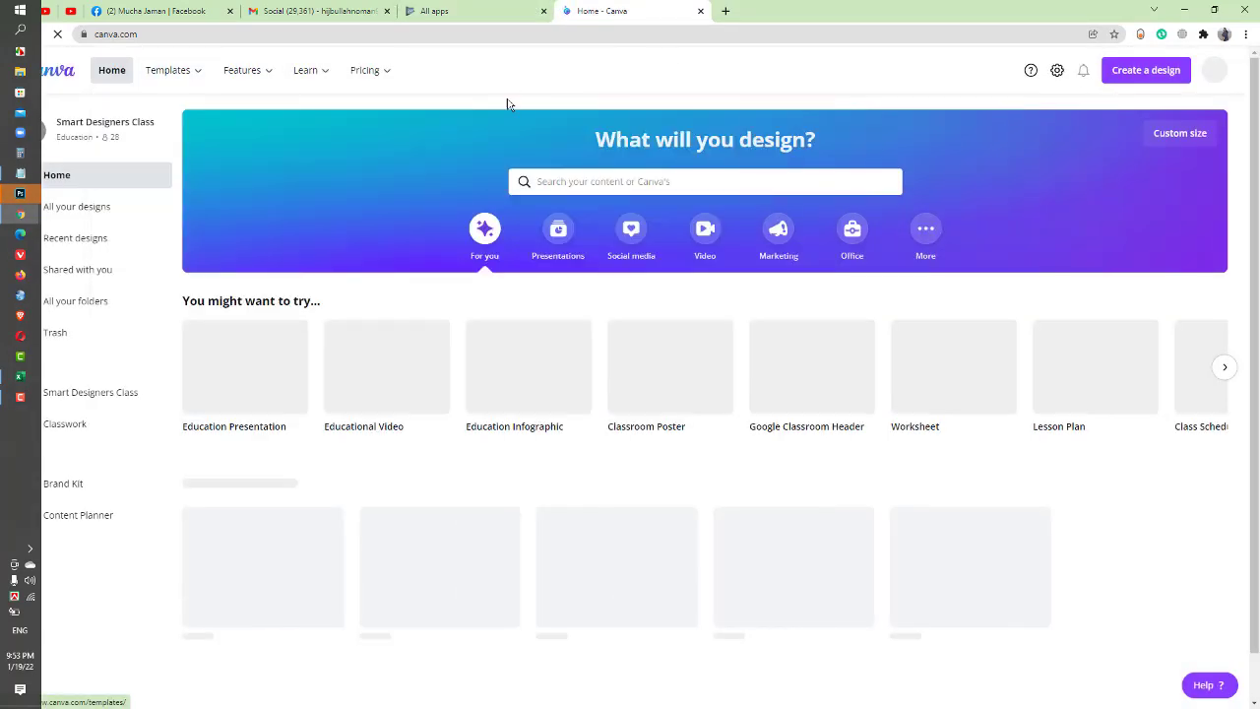
Step: Search Canva templates for 'youtube banner' and open one of the results
{"action": "left_click", "coordinate": [635, 179]}
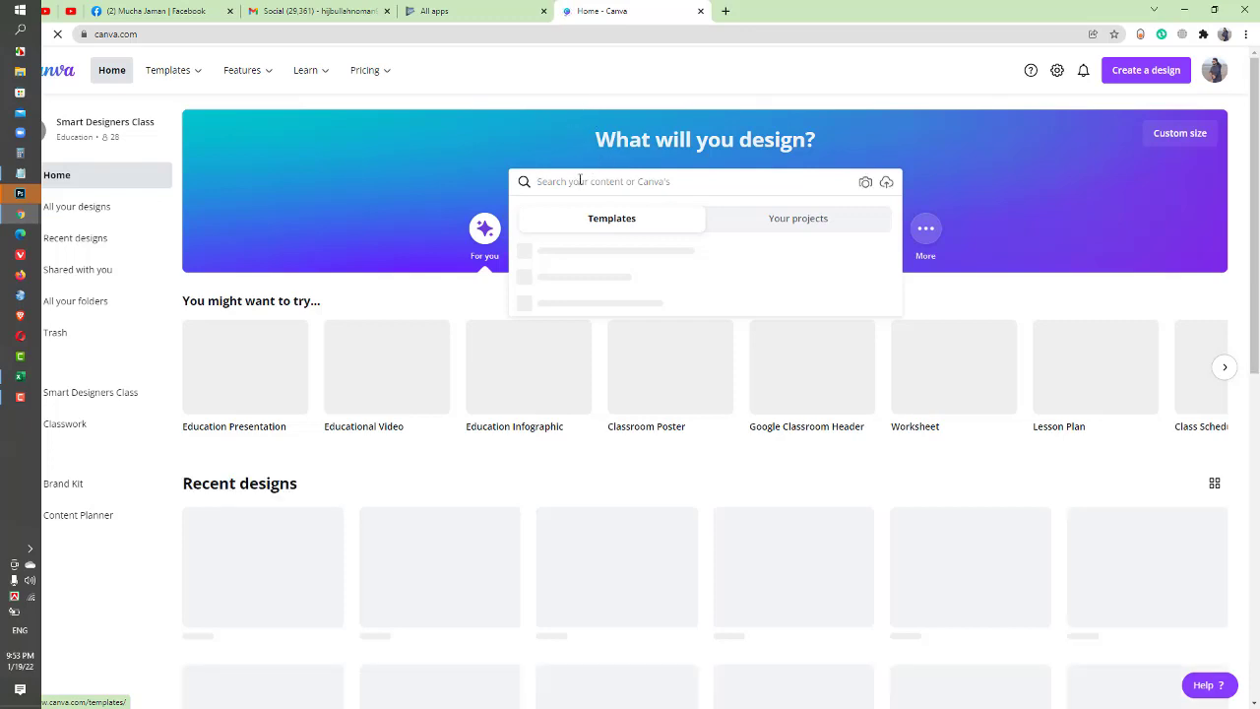
{"action": "type", "text": "youtube"}
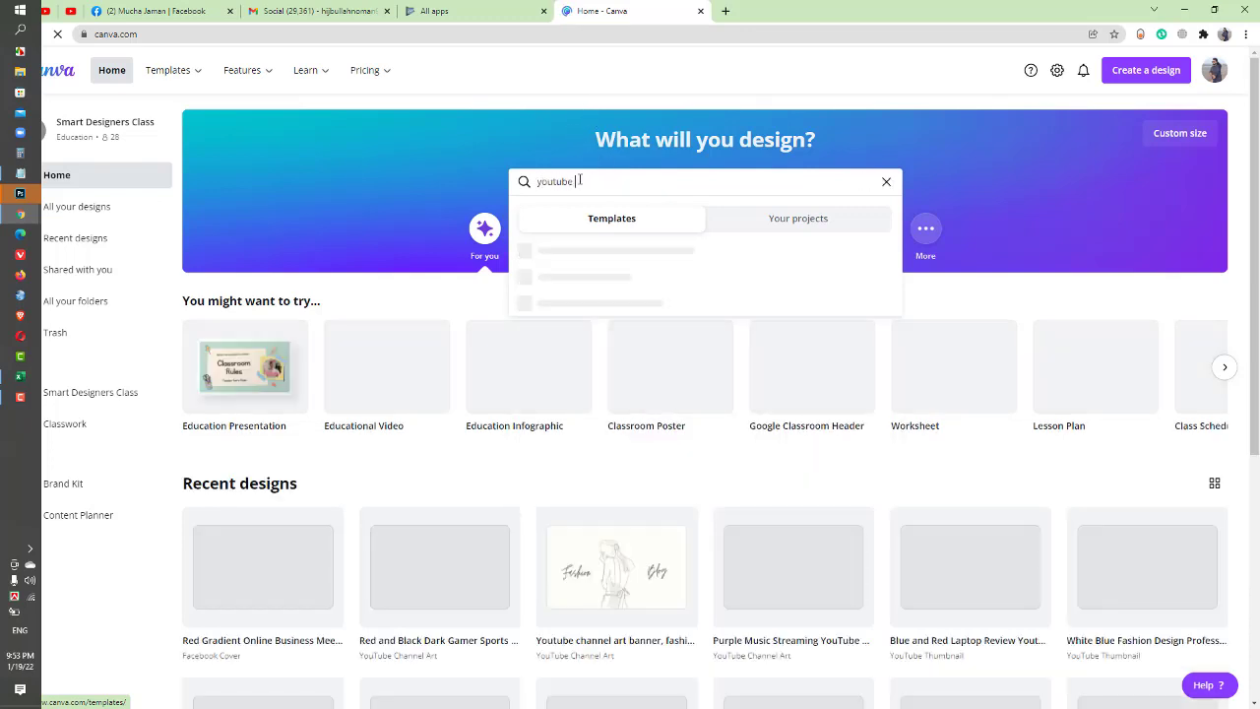
{"action": "type", "text": " banne"}
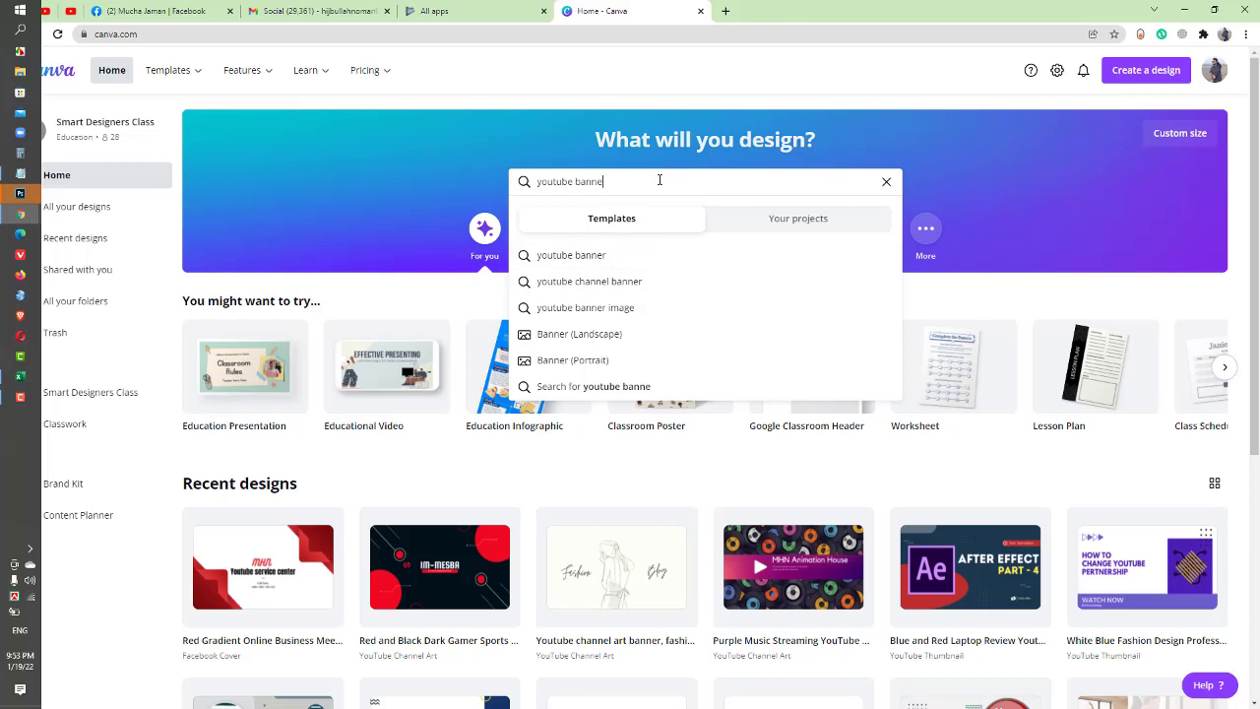
{"action": "type", "text": "r"}
{"action": "key", "text": "Return"}
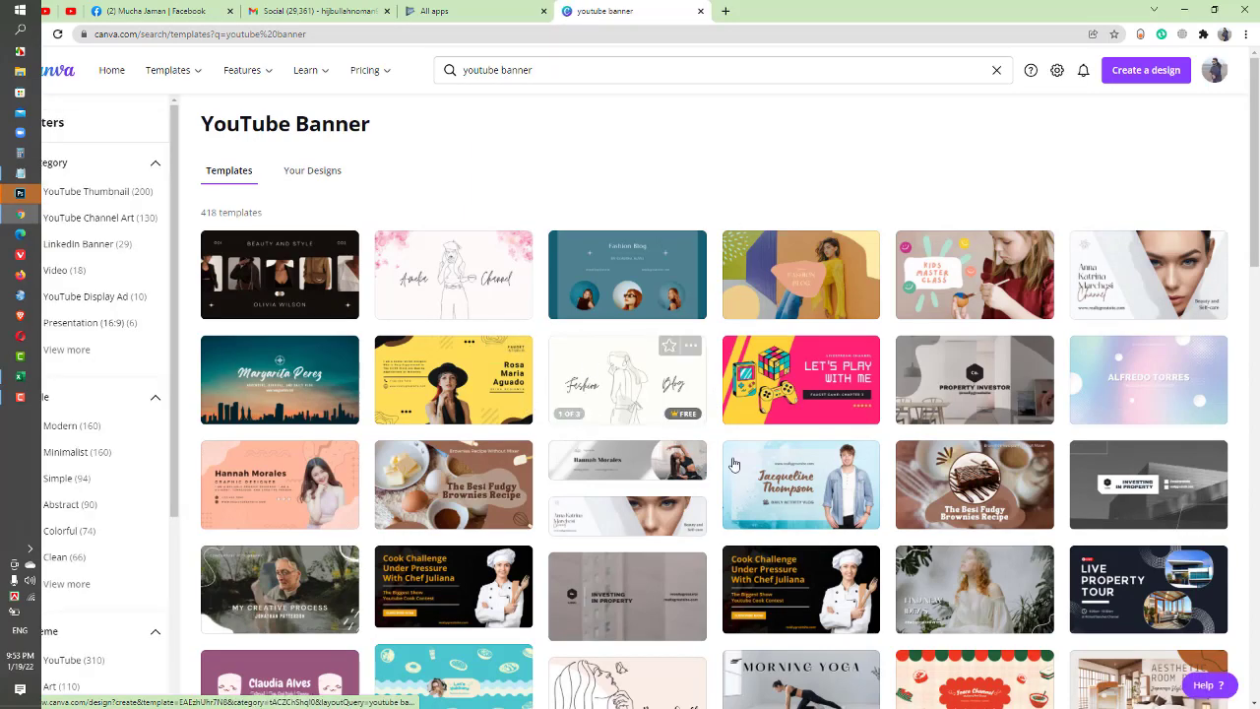
{"action": "scroll", "coordinate": [728, 473], "scroll_direction": "down", "scroll_amount": 2}
{"action": "scroll", "coordinate": [709, 453], "scroll_direction": "down", "scroll_amount": 3}
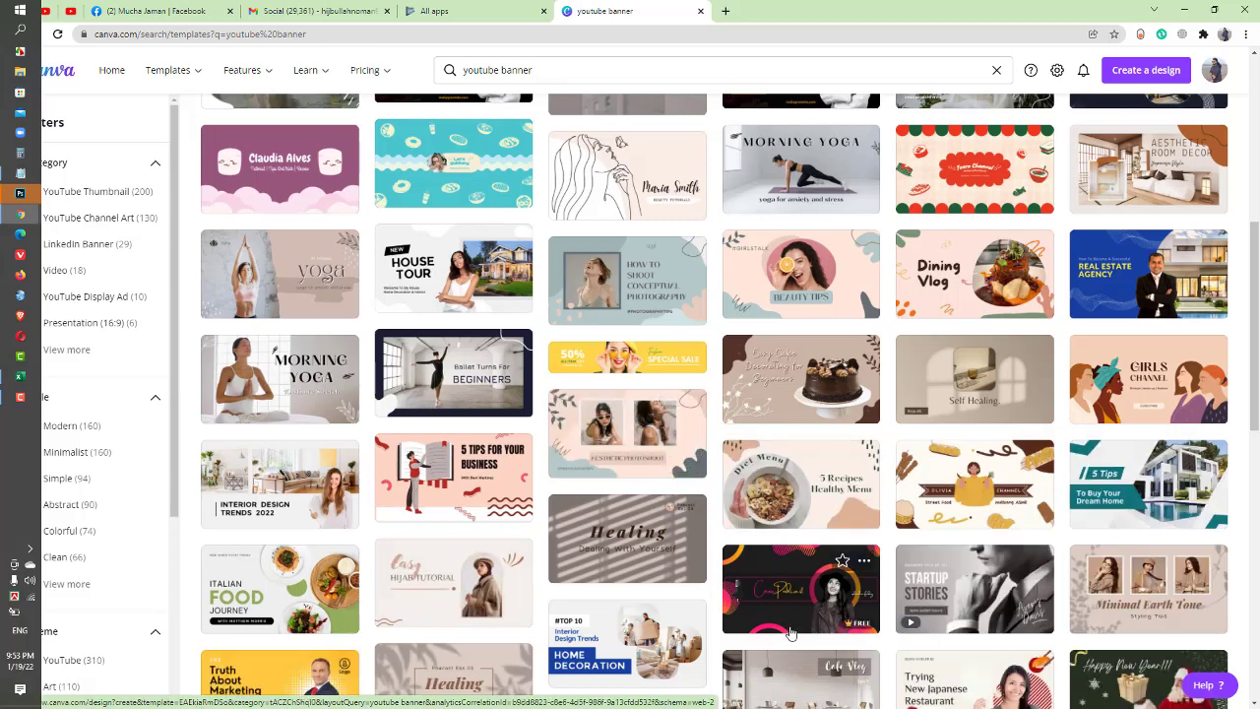
{"action": "left_click", "coordinate": [788, 591]}
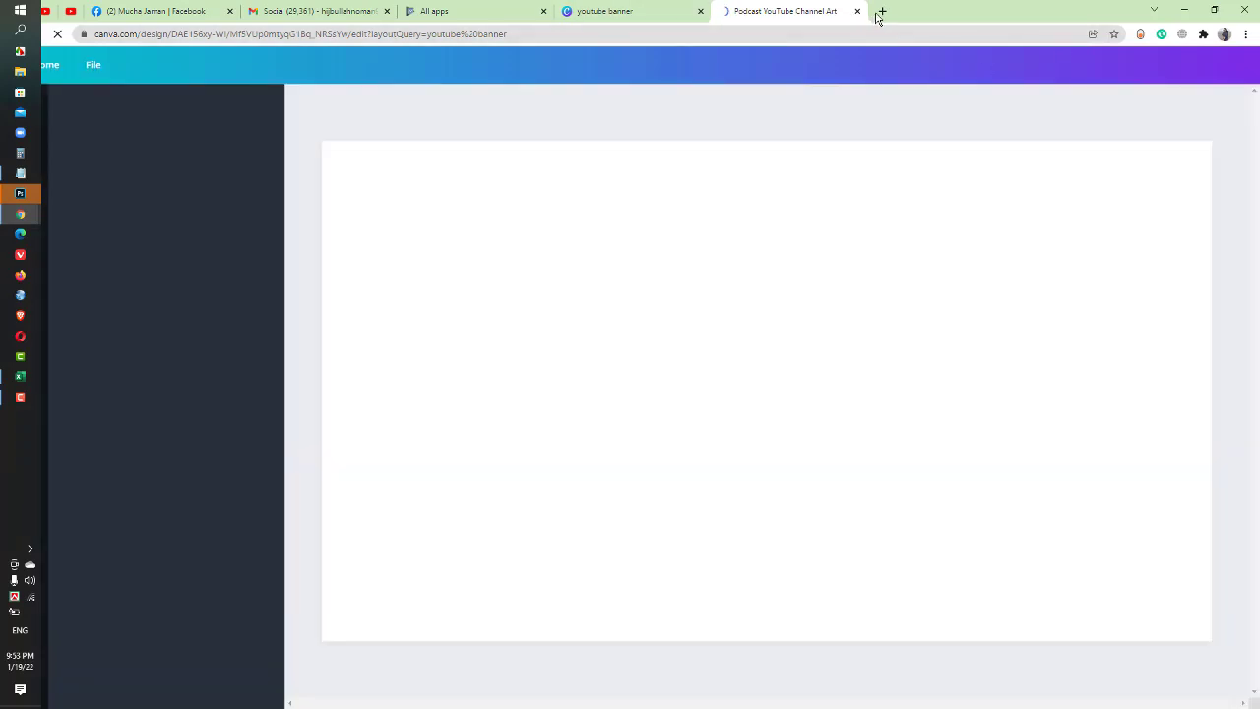
Step: Search Google Images for '3d music' in a new tab
{"action": "left_click", "coordinate": [883, 11]}
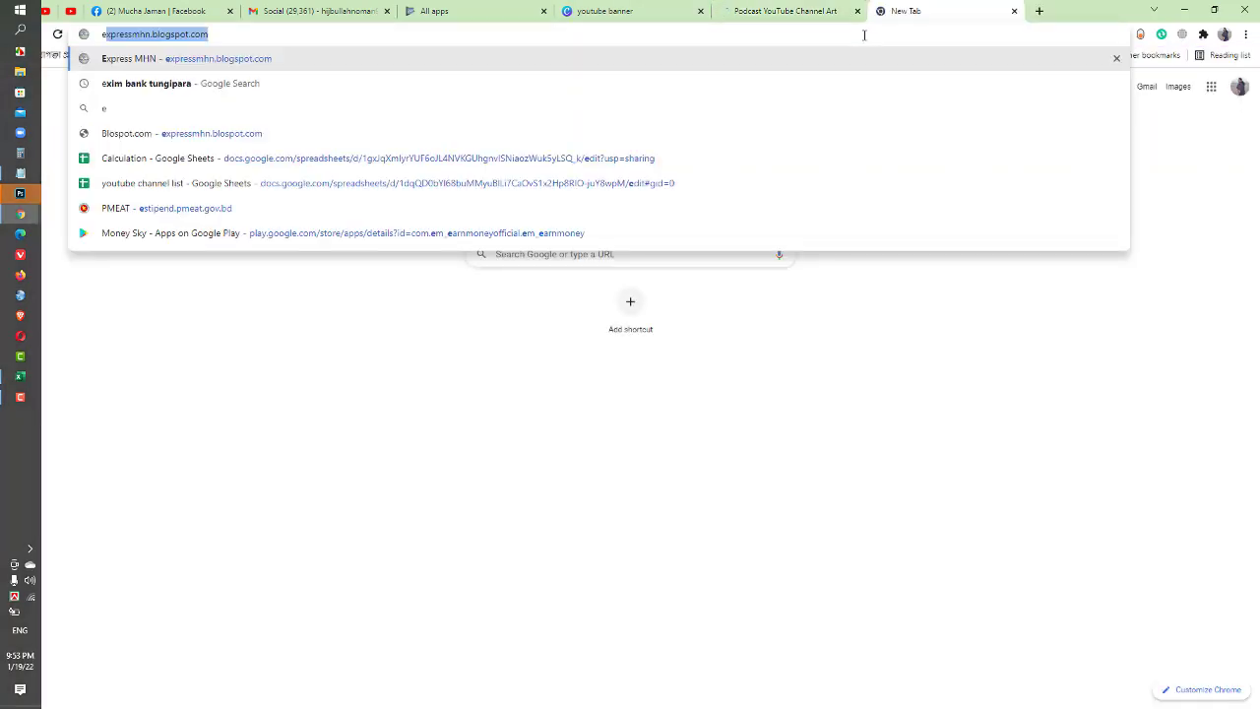
{"action": "type", "text": "3d "}
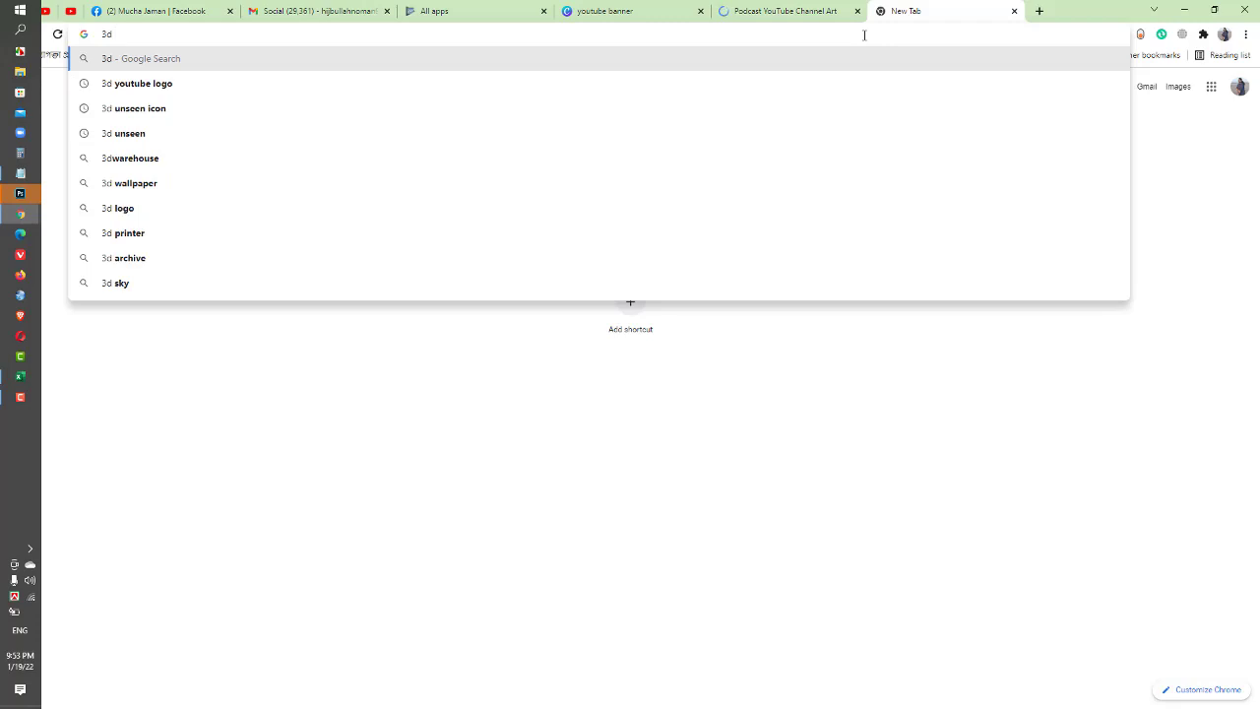
{"action": "type", "text": "music icon"}
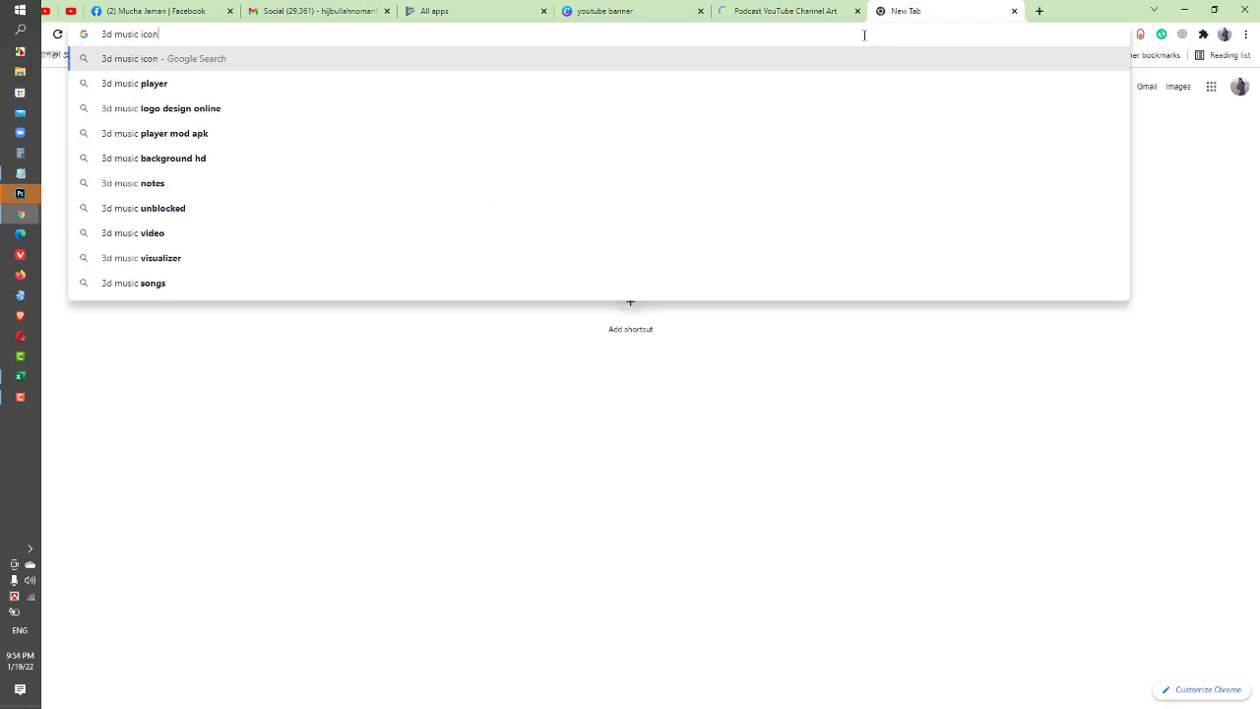
{"action": "key", "text": "Return"}
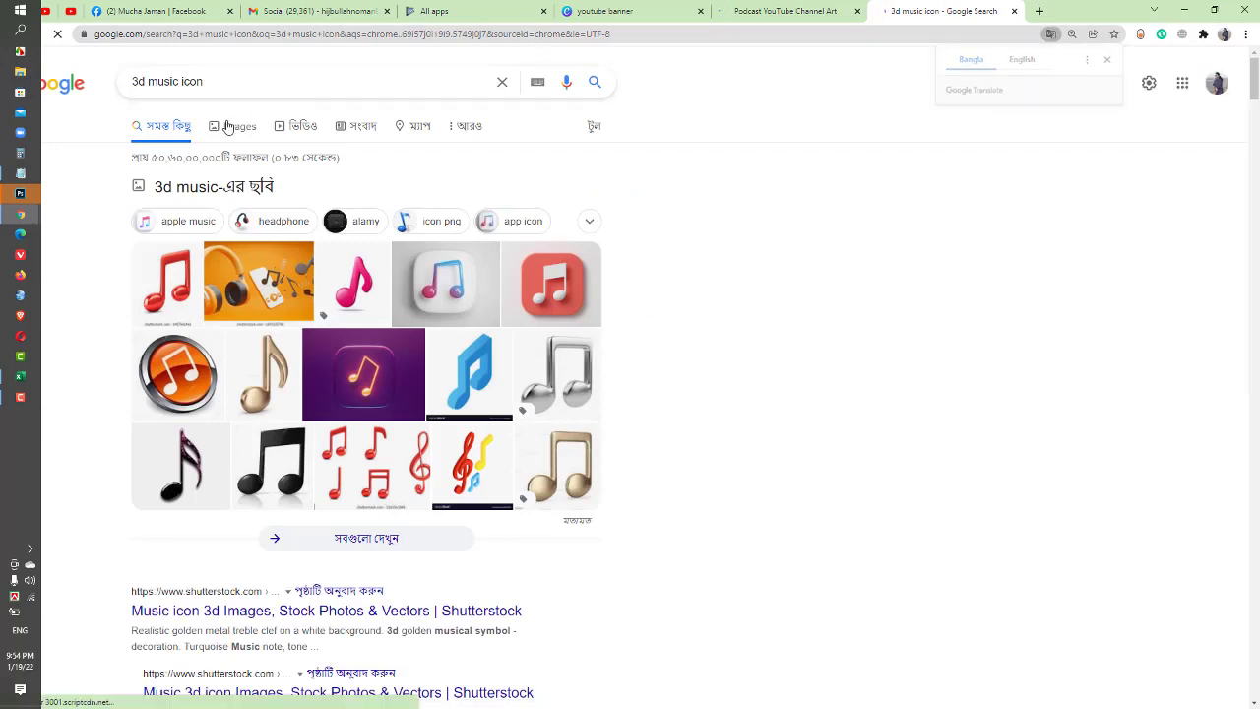
{"action": "left_click", "coordinate": [239, 126]}
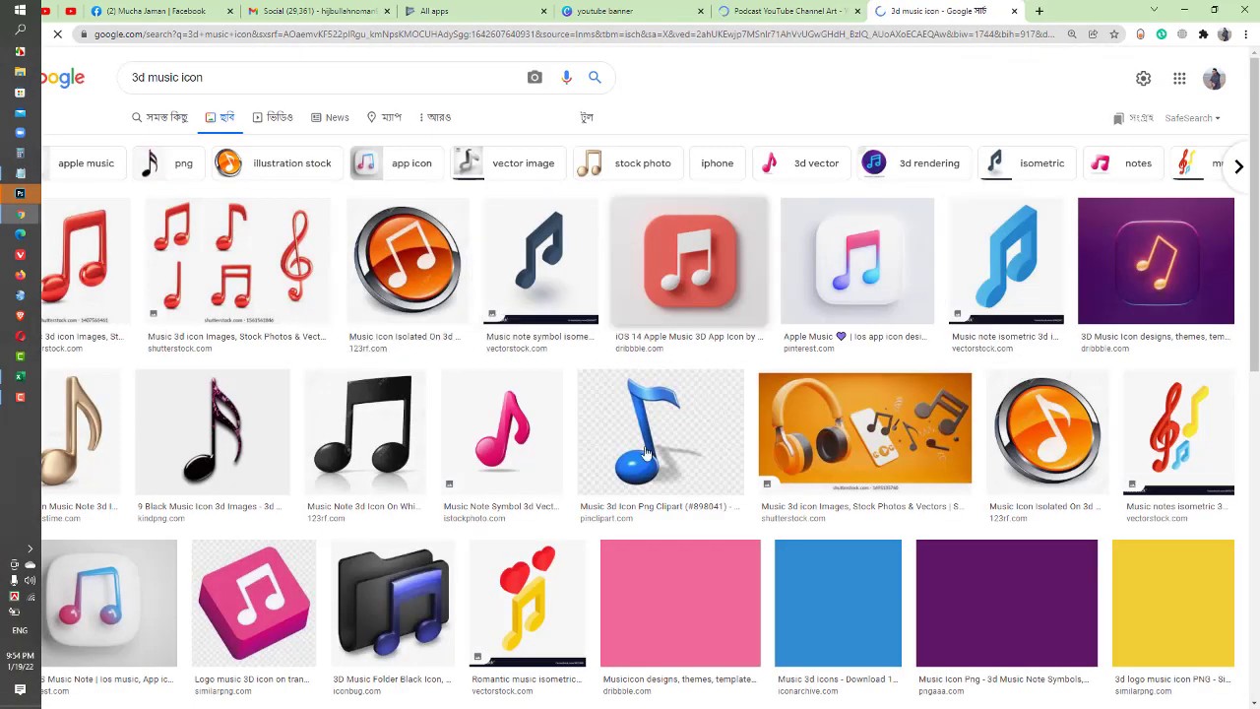
Step: Preview the red 3D note, black music note and treble clef, then return to Canva
{"action": "left_click", "coordinate": [84, 261]}
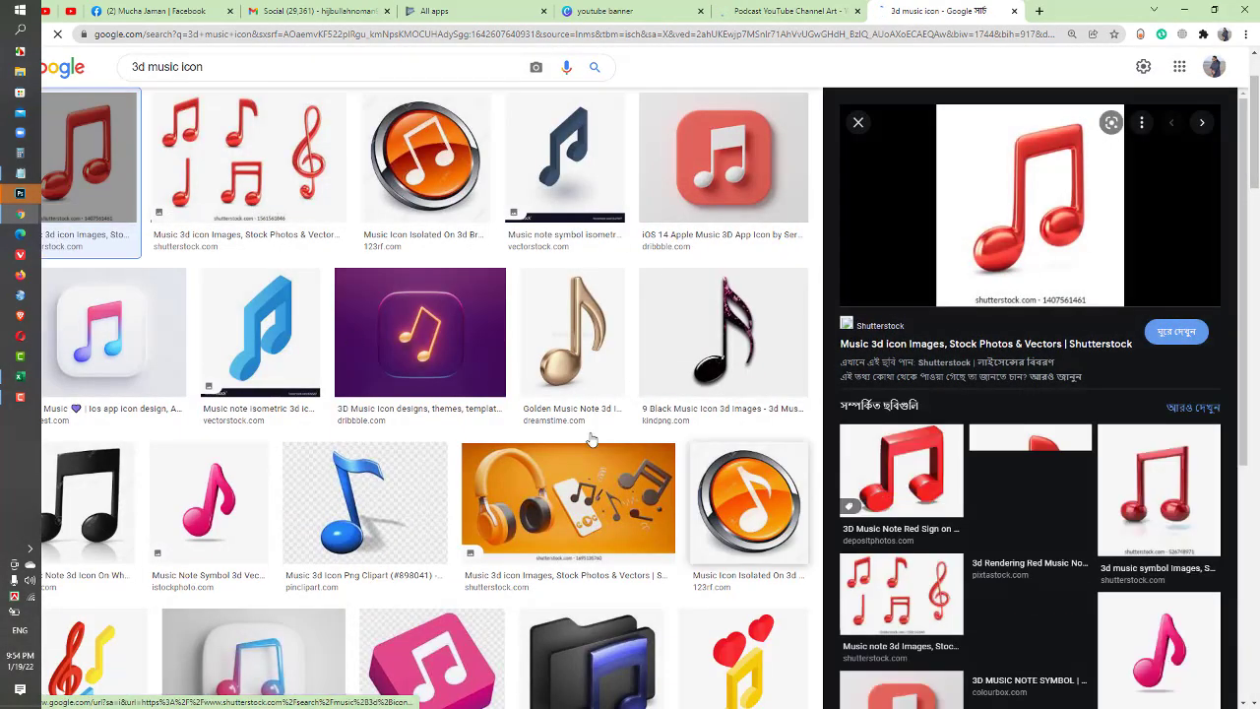
{"action": "left_click", "coordinate": [768, 340]}
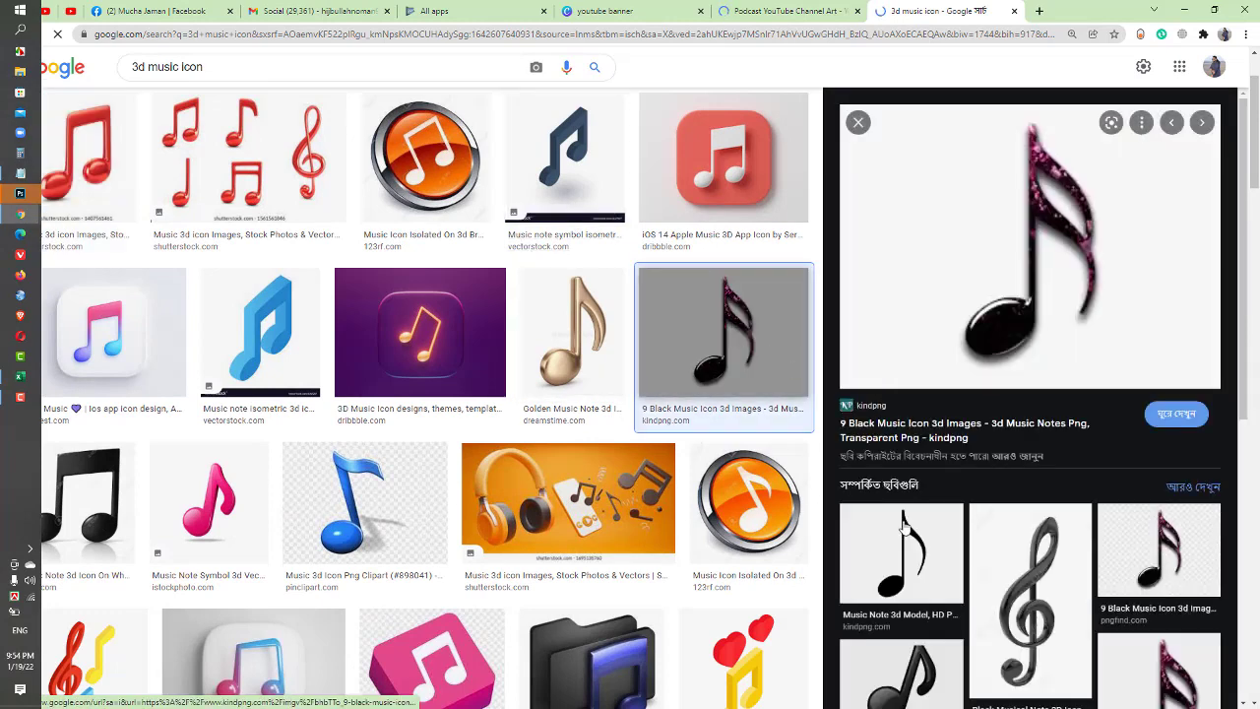
{"action": "left_click", "coordinate": [1032, 604]}
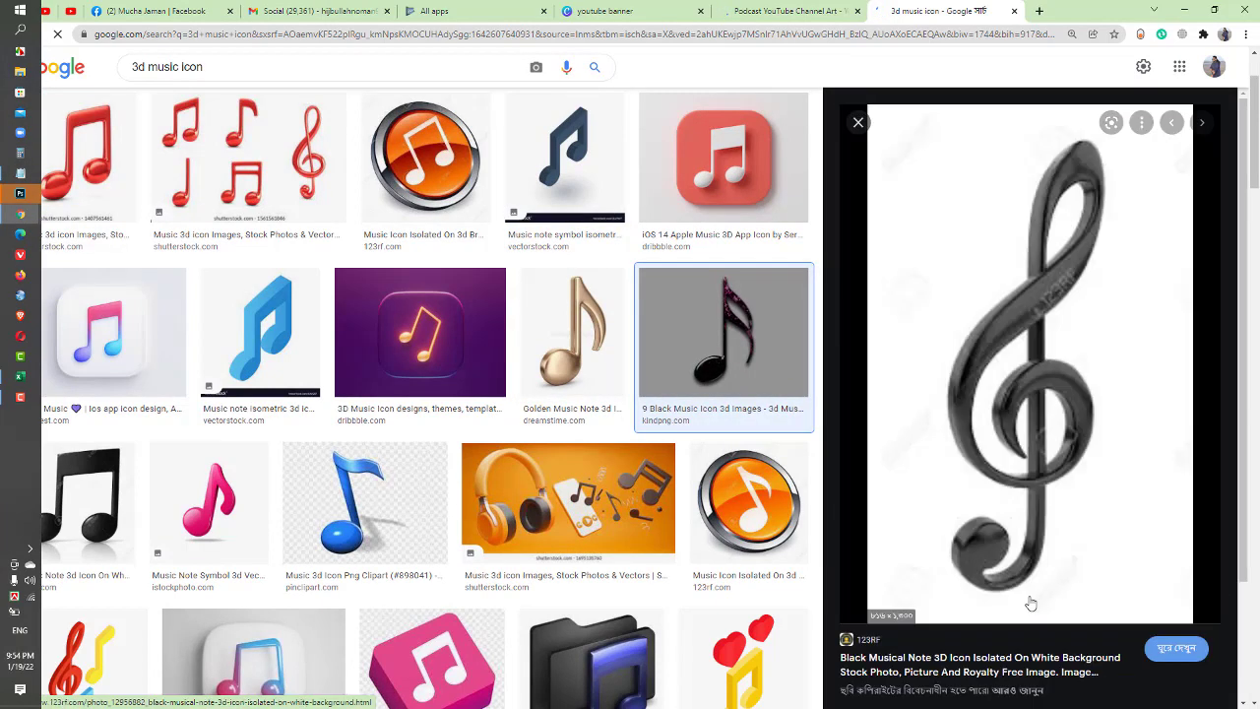
{"action": "left_click", "coordinate": [745, 10]}
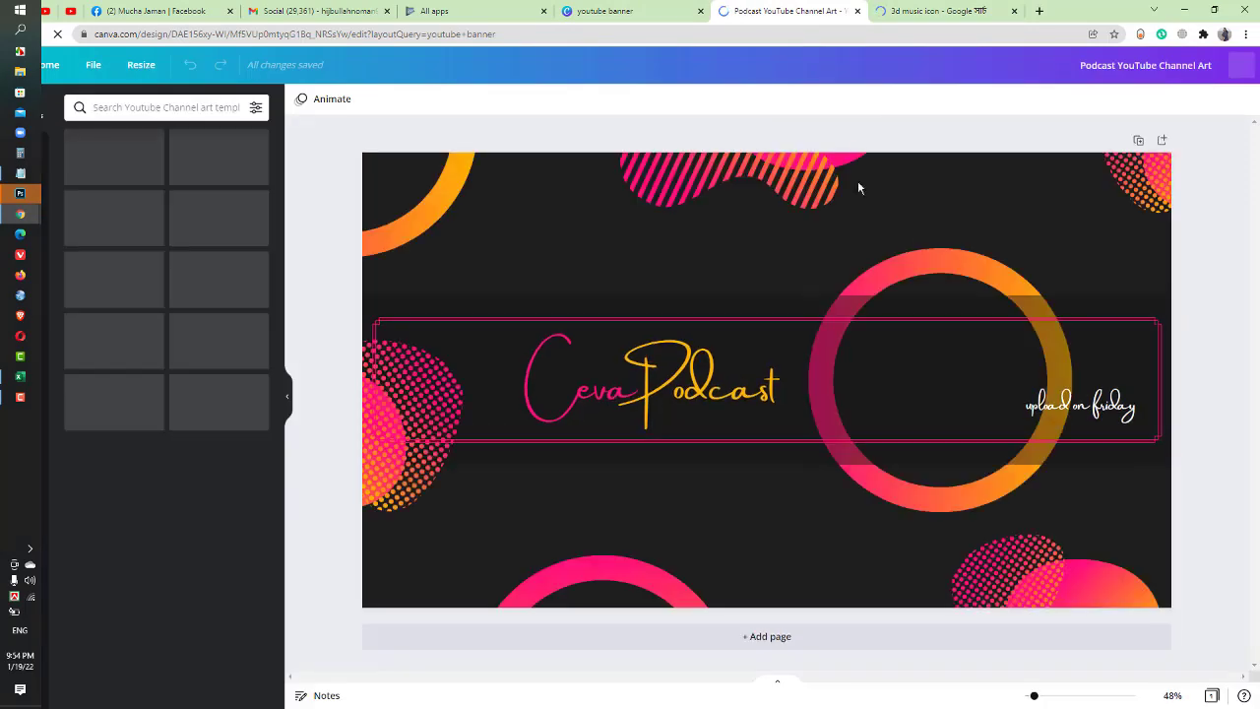
Step: Shift the woman's photo slightly left and down and bring up its Edit image options
{"action": "left_click", "coordinate": [931, 375]}
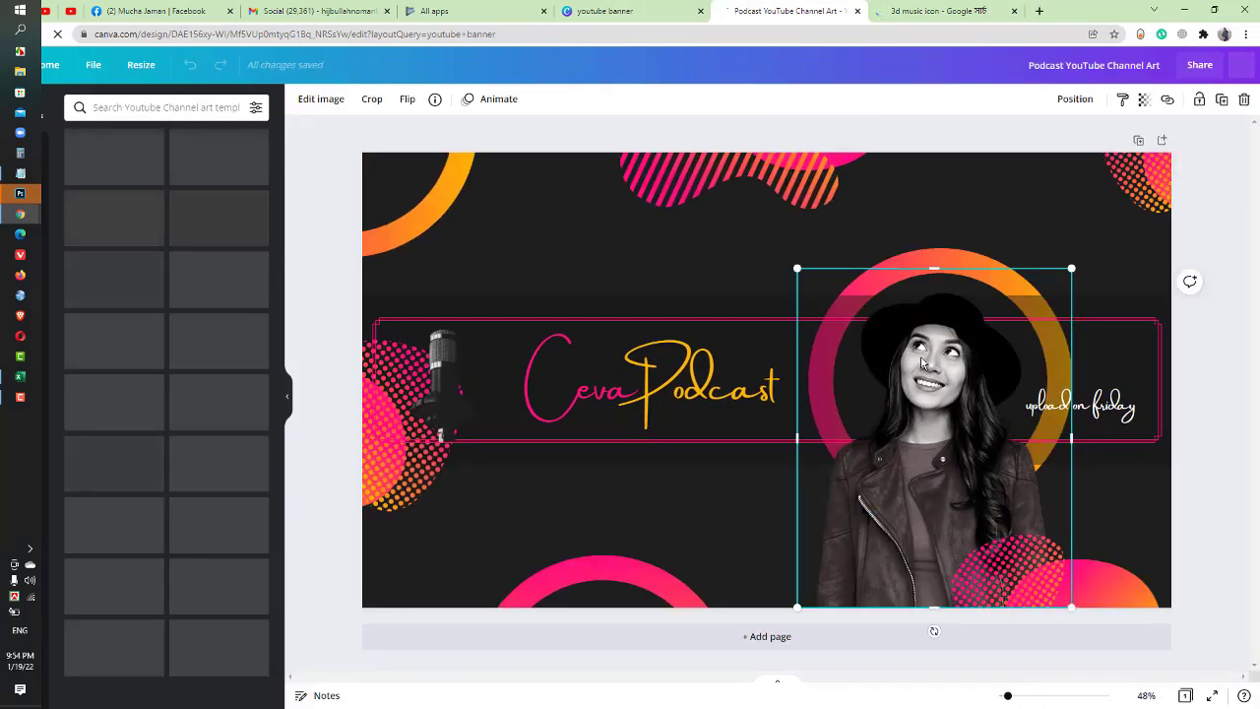
{"action": "left_click_drag", "start_coordinate": [931, 375], "coordinate": [898, 391]}
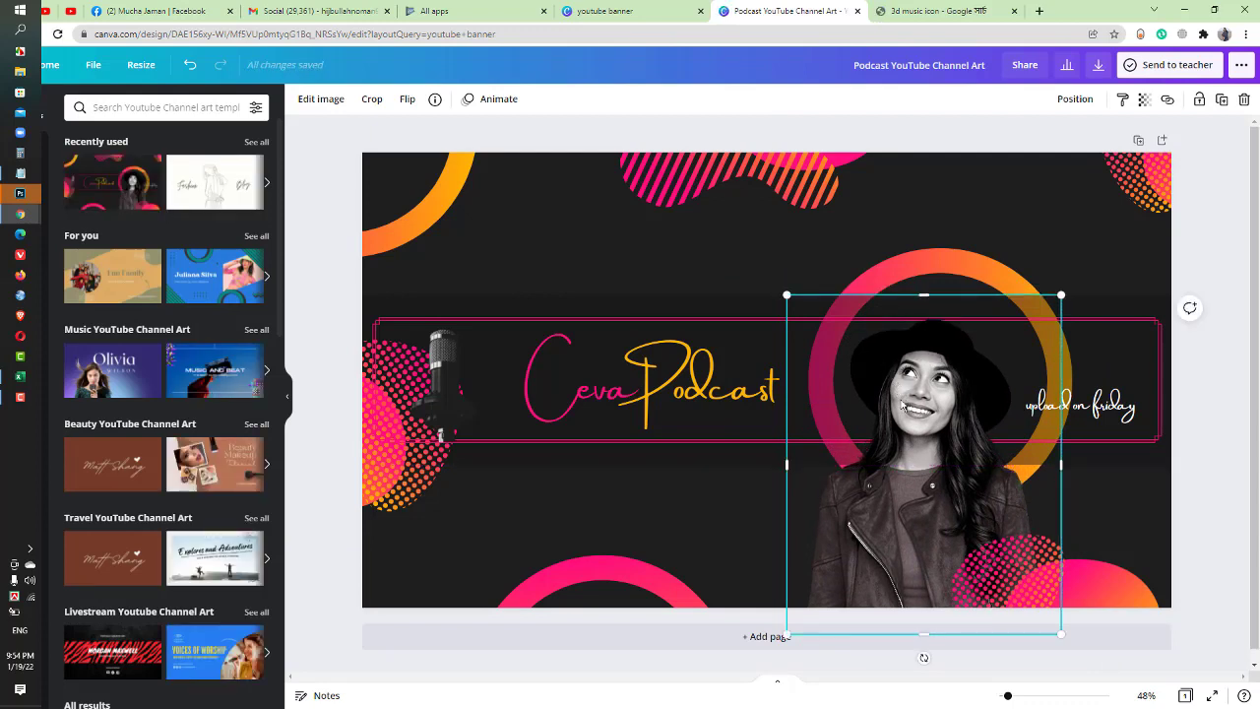
{"action": "left_click", "coordinate": [327, 102]}
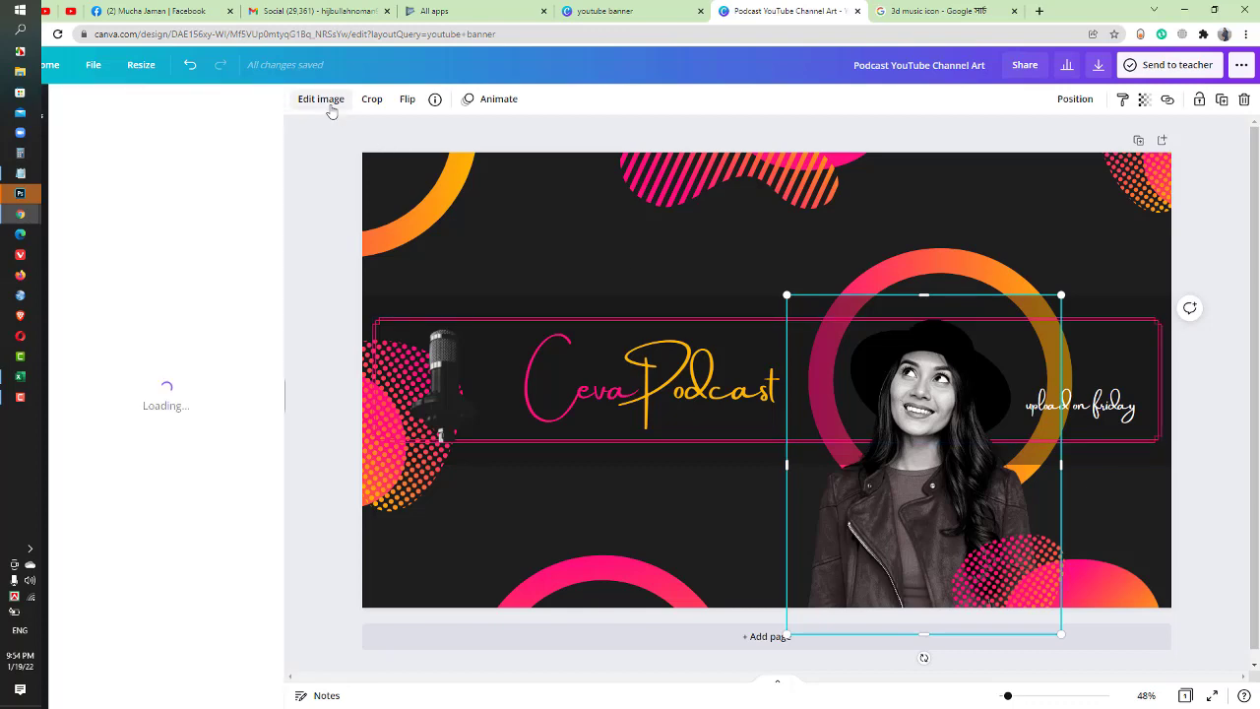
Step: Preview the orange round music icon and the 3D iOS Music Note icon
{"action": "left_click", "coordinate": [925, 8]}
{"action": "scroll", "coordinate": [574, 459], "scroll_direction": "down", "scroll_amount": 3}
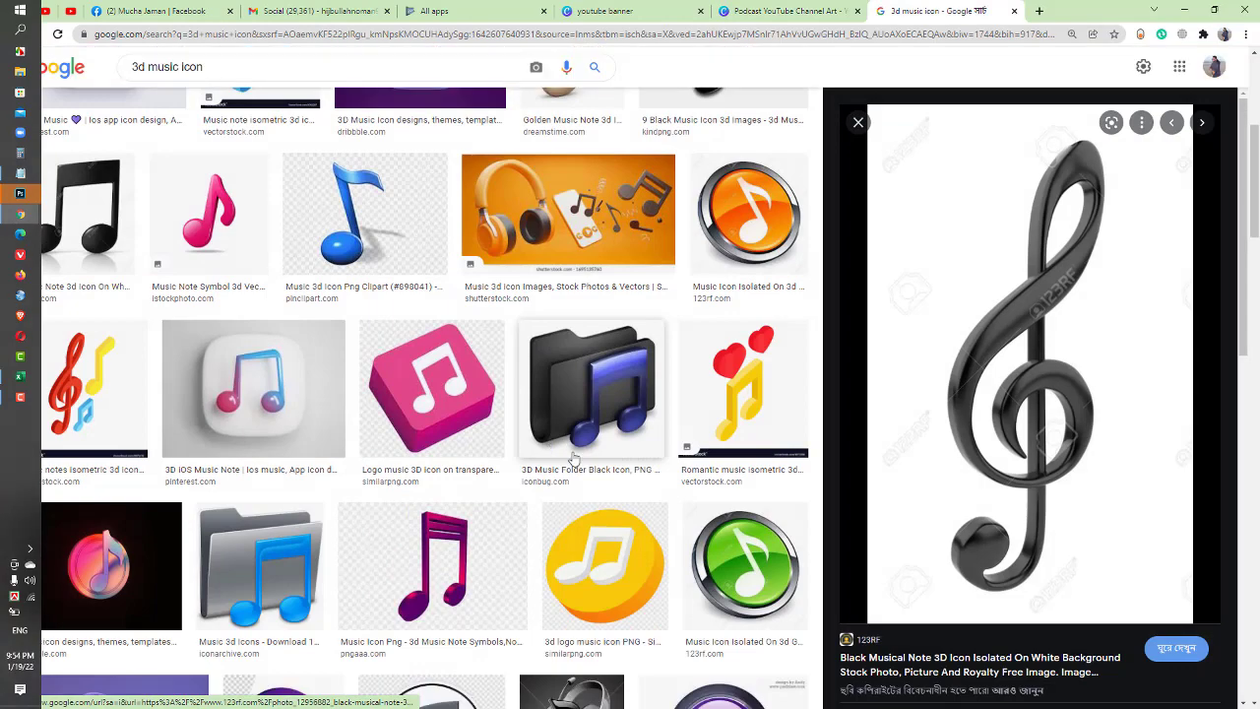
{"action": "scroll", "coordinate": [574, 459], "scroll_direction": "up", "scroll_amount": 1}
{"action": "left_click", "coordinate": [738, 286]}
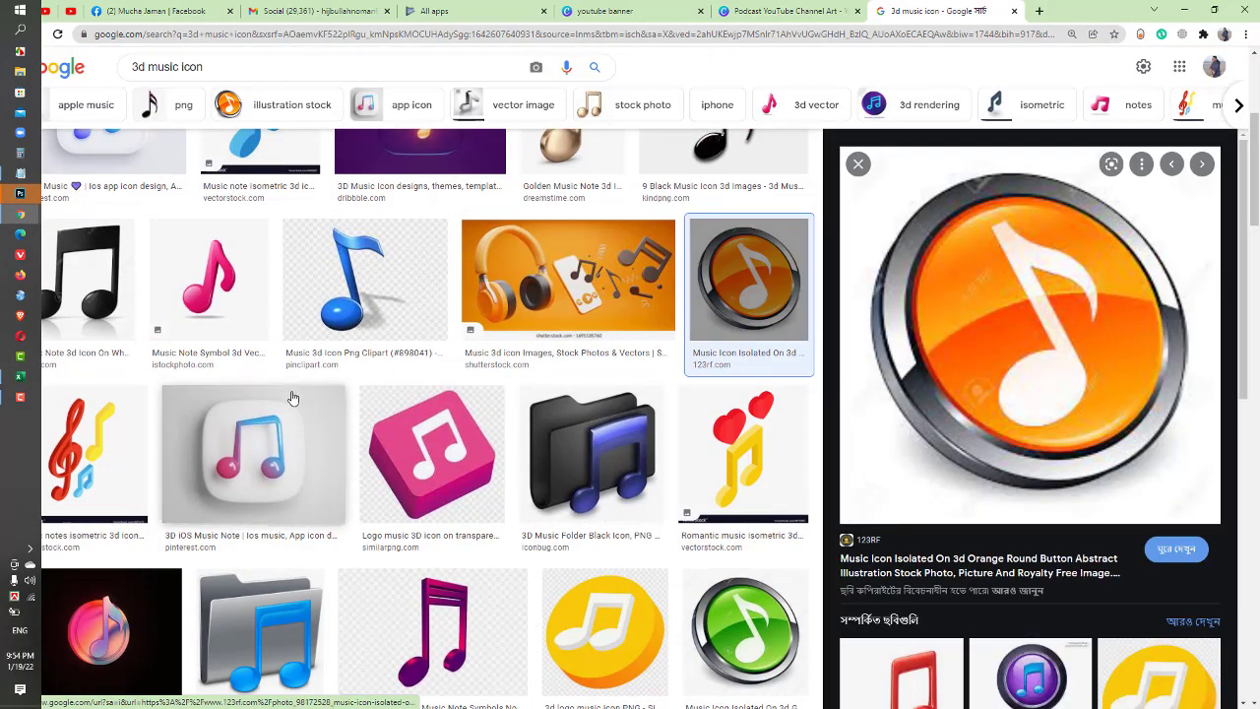
{"action": "left_click", "coordinate": [308, 453]}
{"action": "scroll", "coordinate": [401, 437], "scroll_direction": "up", "scroll_amount": 3}
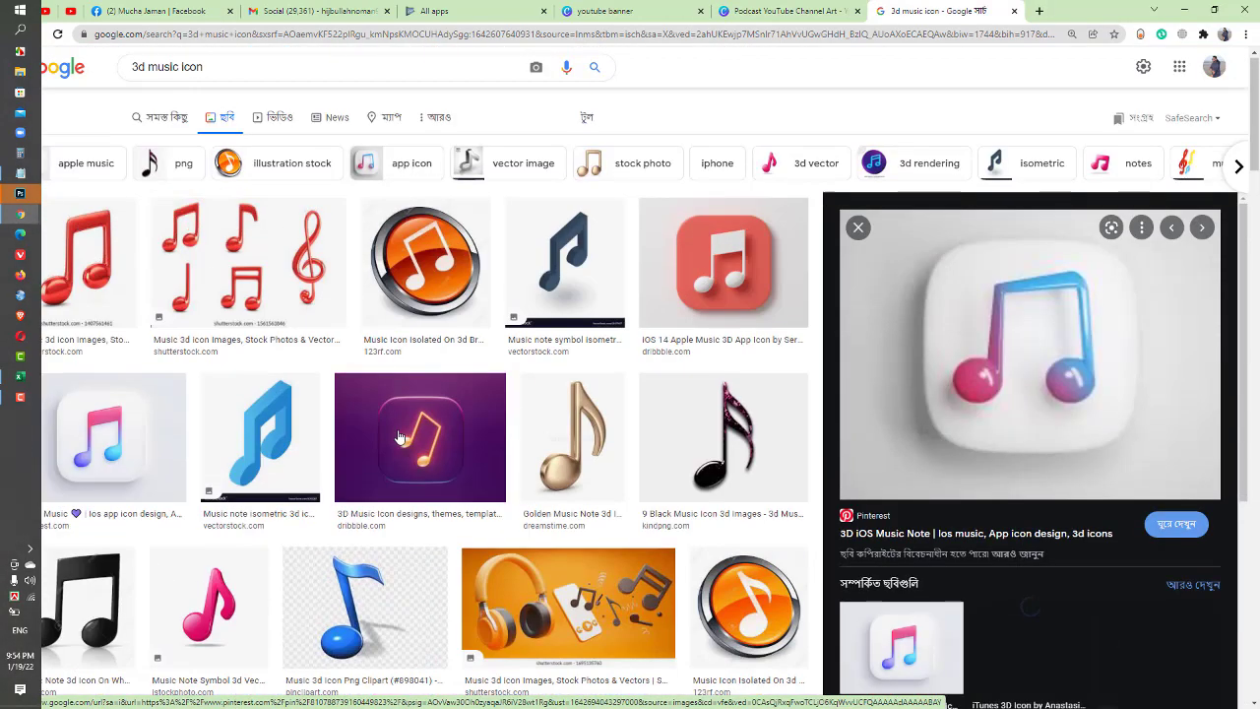
{"action": "left_click", "coordinate": [20, 193]}
{"action": "left_click", "coordinate": [20, 193]}
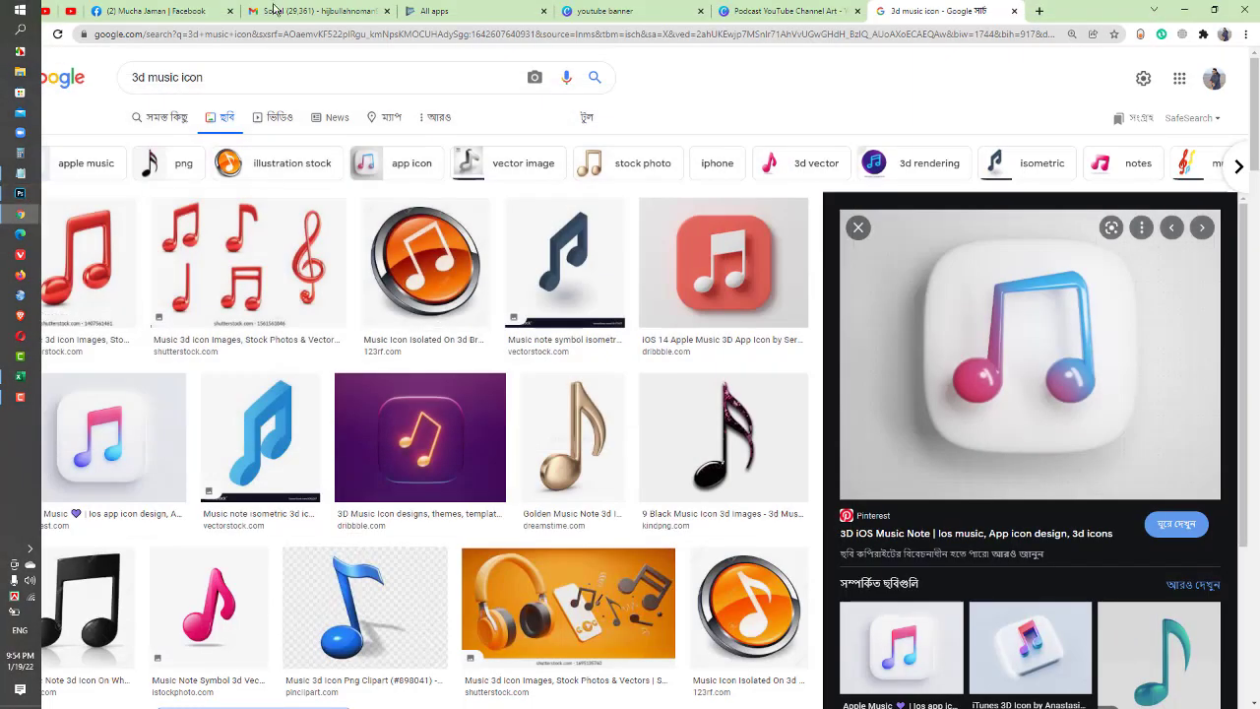
Step: Refine the search to '3d music icon png' and open the 3D WMP play-button icon
{"action": "left_click", "coordinate": [218, 81]}
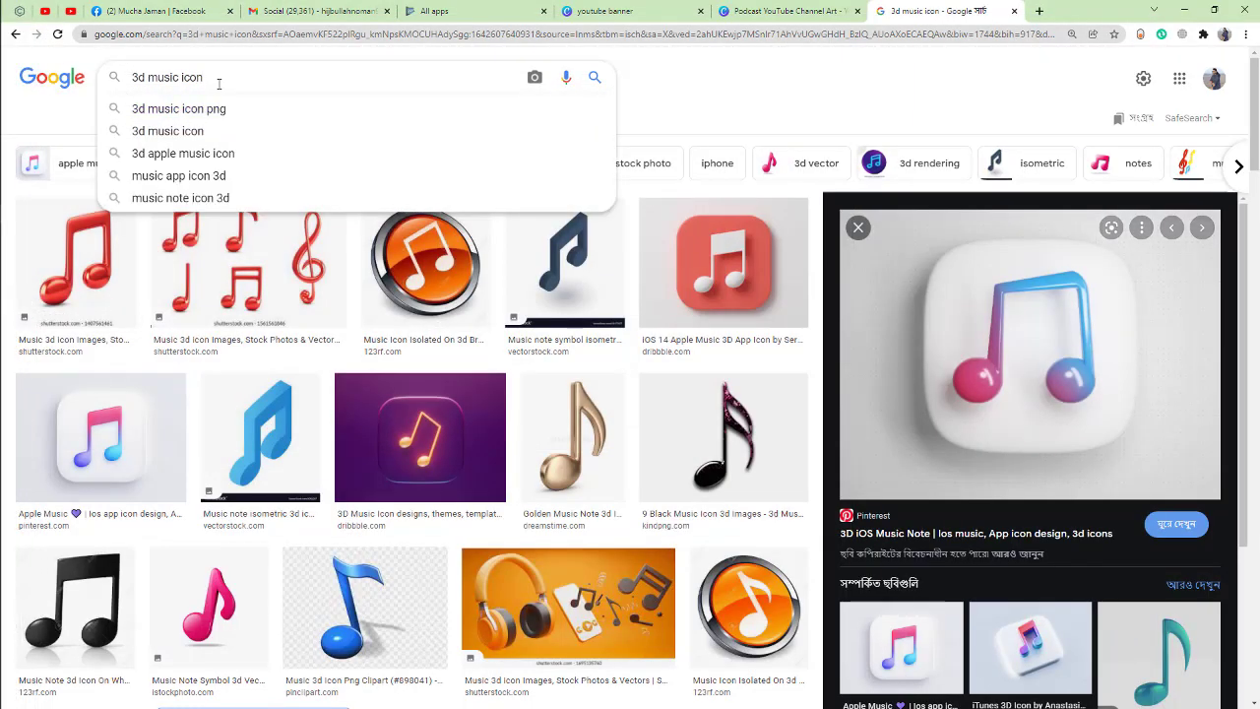
{"action": "type", "text": "png"}
{"action": "key", "text": "Return"}
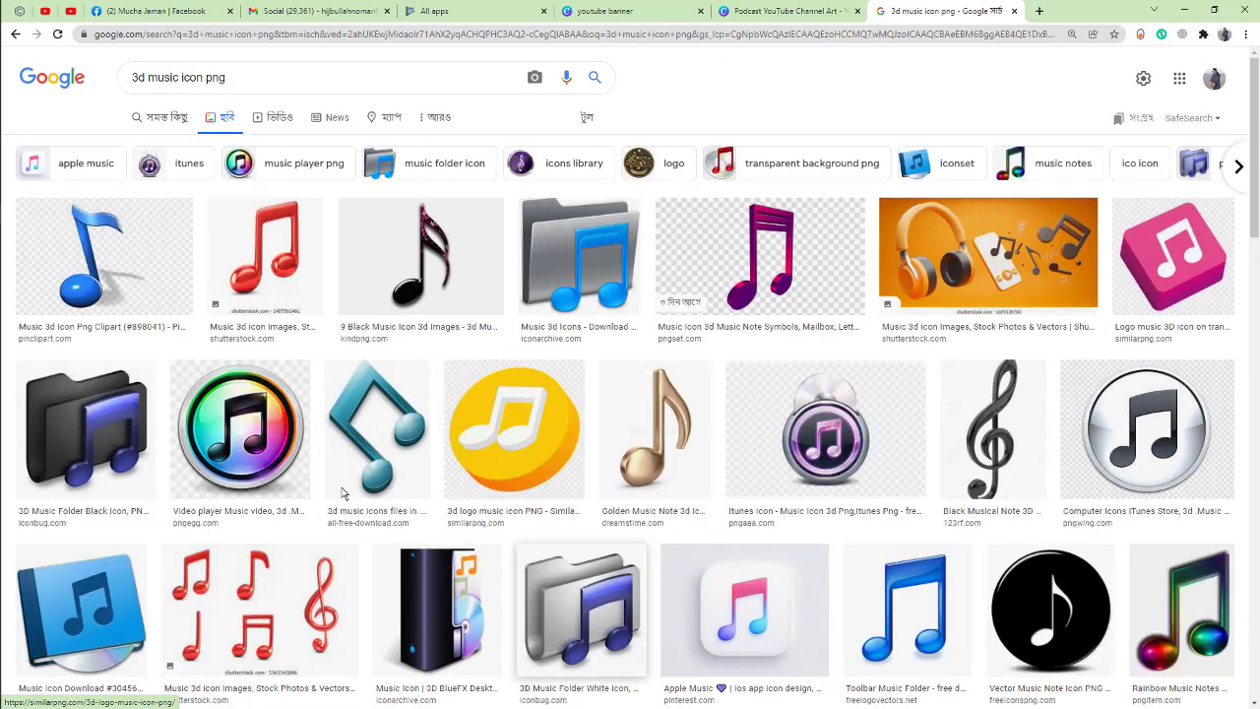
{"action": "scroll", "coordinate": [552, 562], "scroll_direction": "down", "scroll_amount": 2}
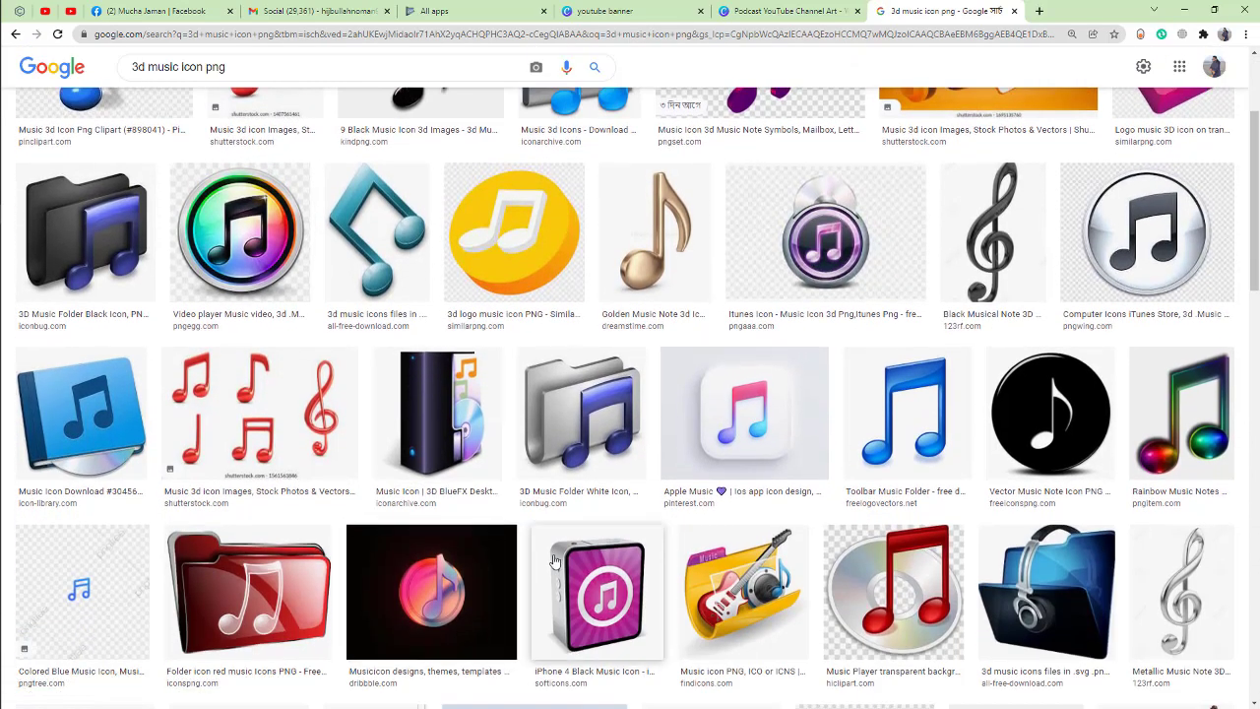
{"action": "scroll", "coordinate": [554, 561], "scroll_direction": "down", "scroll_amount": 1}
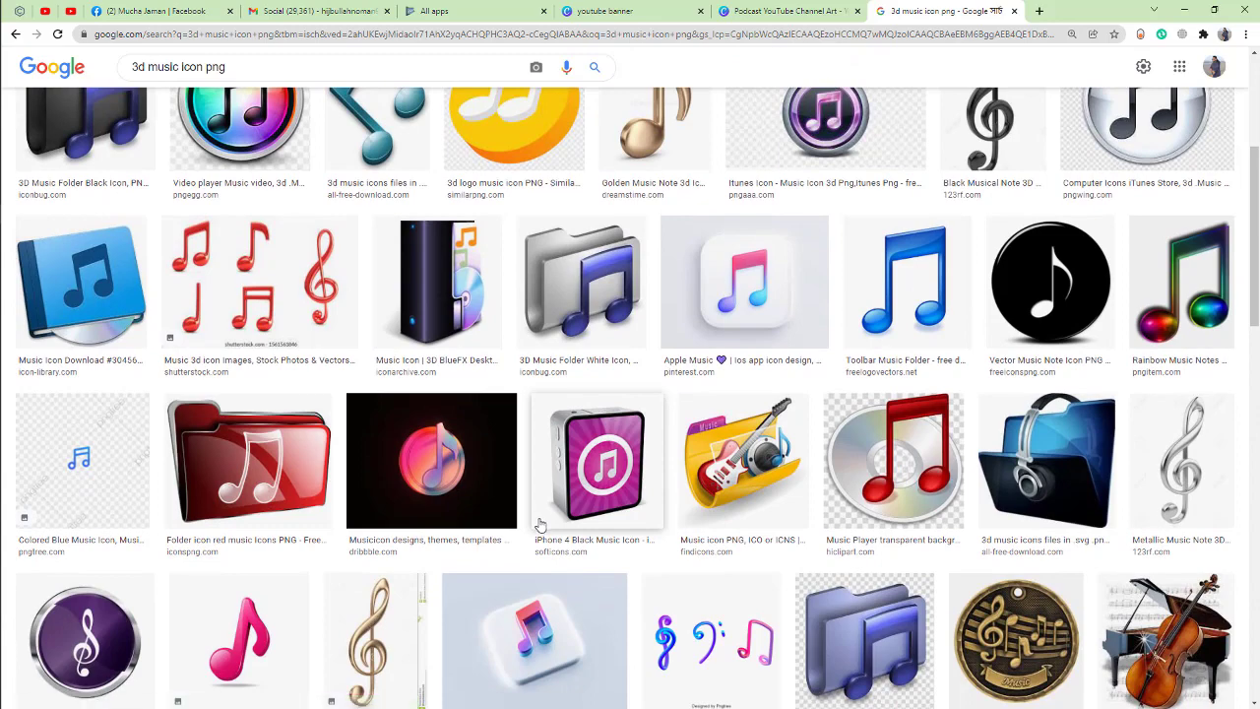
{"action": "scroll", "coordinate": [539, 525], "scroll_direction": "down", "scroll_amount": 2}
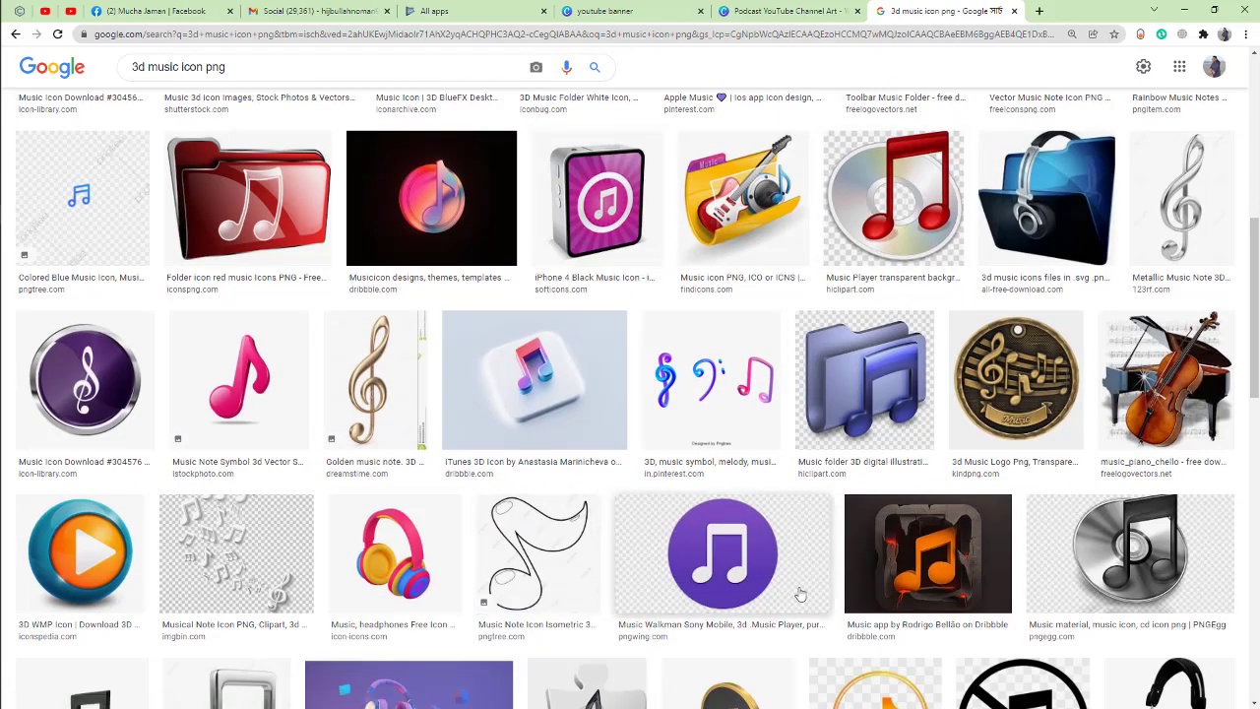
{"action": "scroll", "coordinate": [532, 384], "scroll_direction": "down", "scroll_amount": 1}
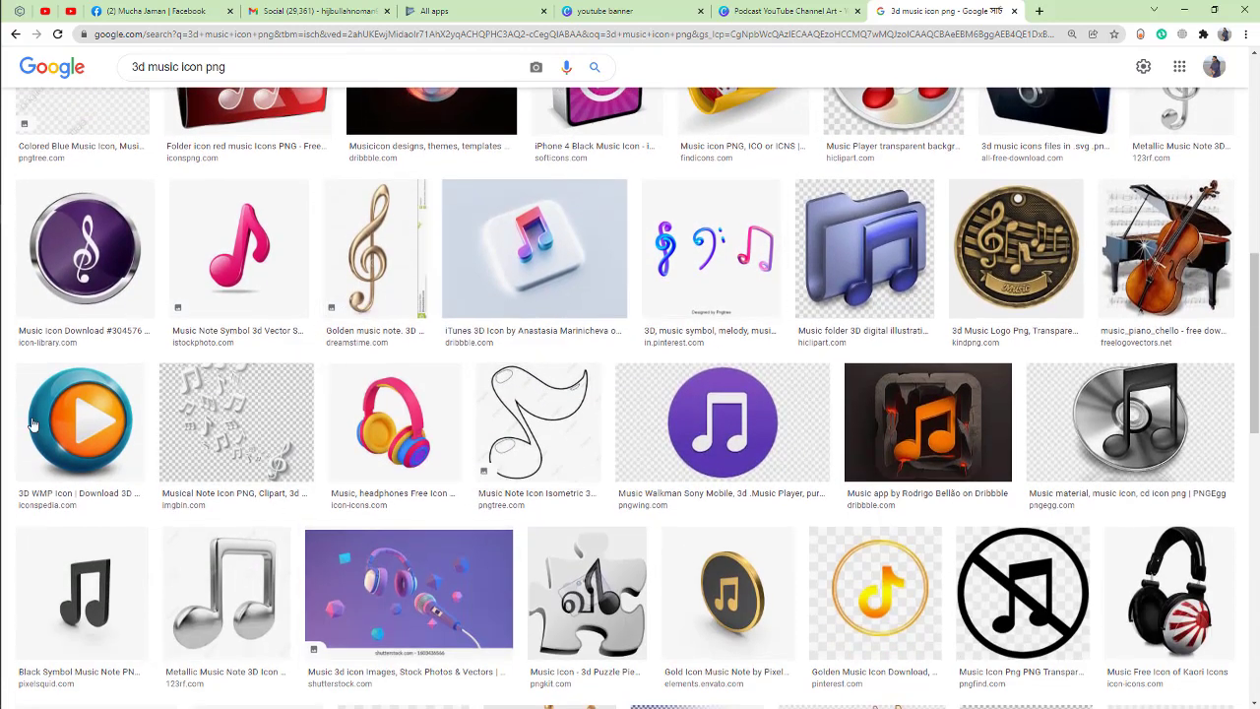
{"action": "left_click", "coordinate": [73, 441]}
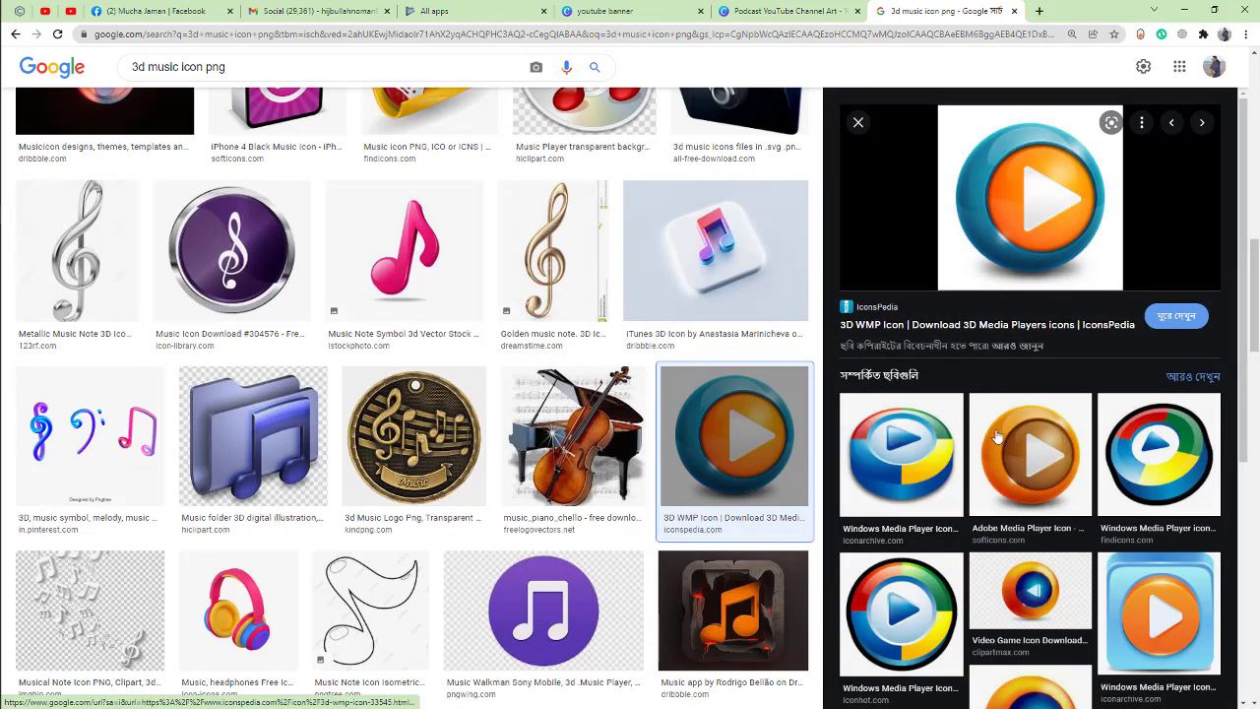
Step: Save the play-button icon as ppl.png and return to the Canva tab
{"action": "right_click", "coordinate": [1032, 207]}
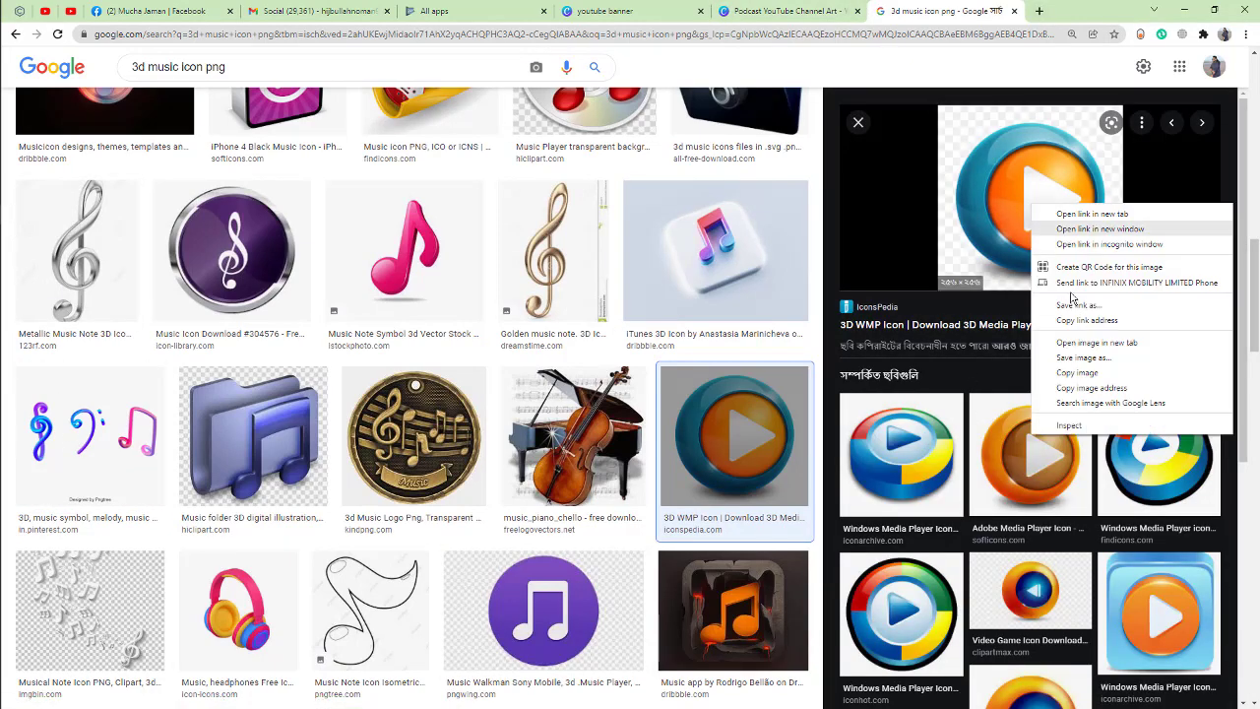
{"action": "left_click", "coordinate": [1083, 358]}
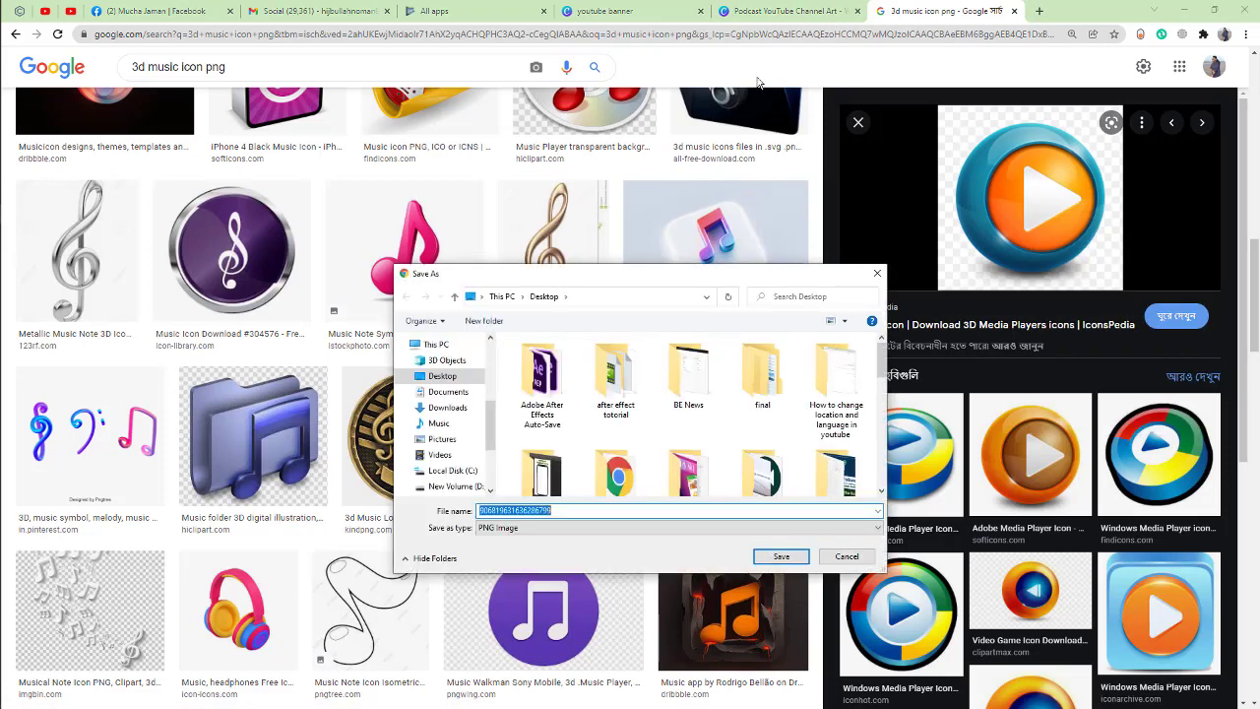
{"action": "type", "text": "ppl"}
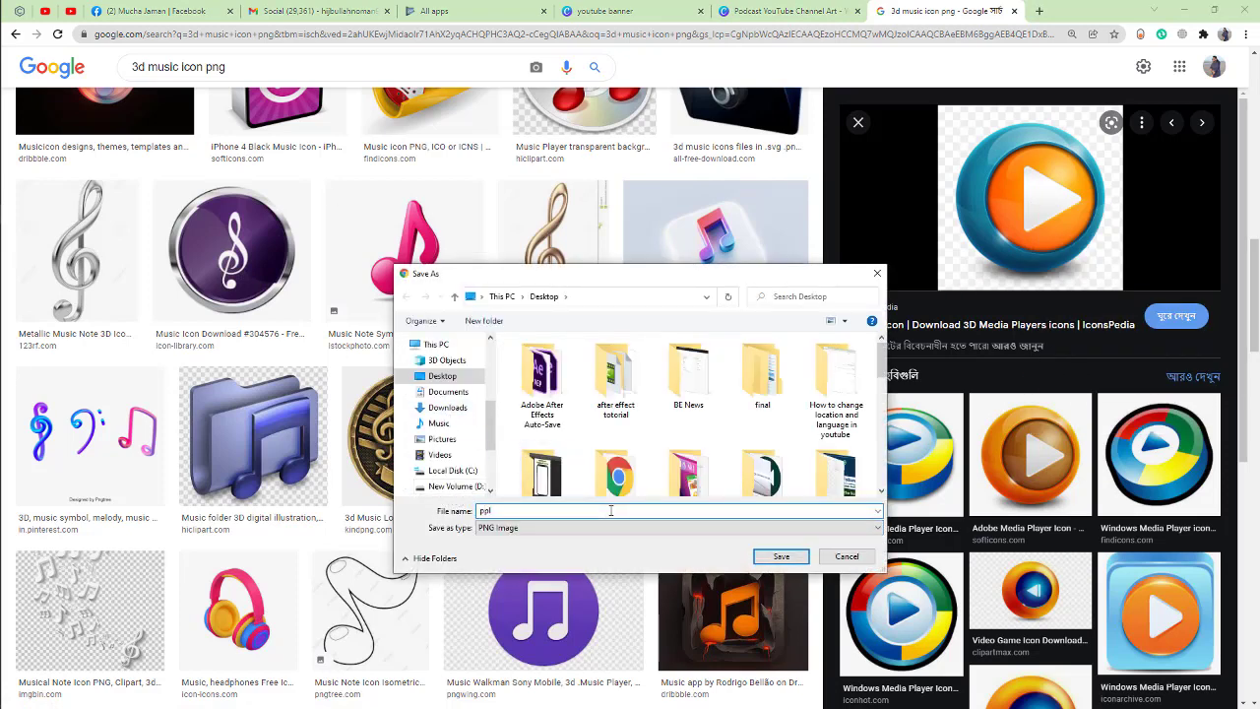
{"action": "key", "text": "Return"}
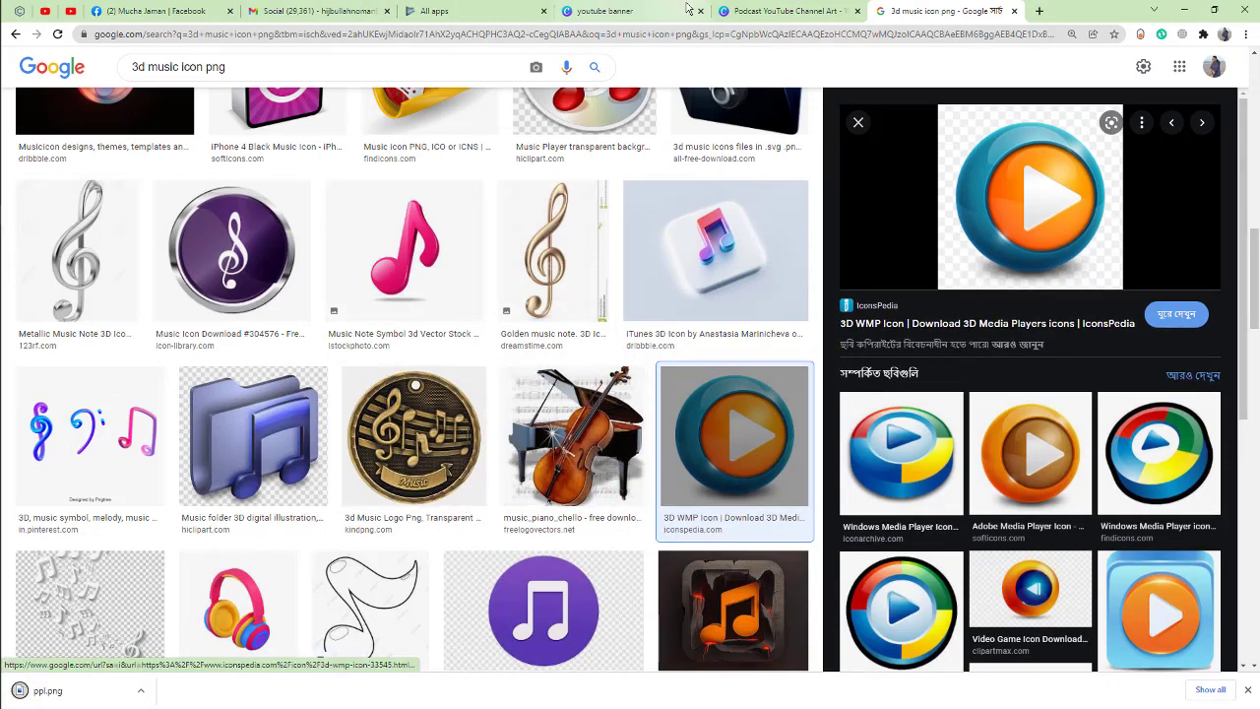
{"action": "left_click", "coordinate": [732, 10]}
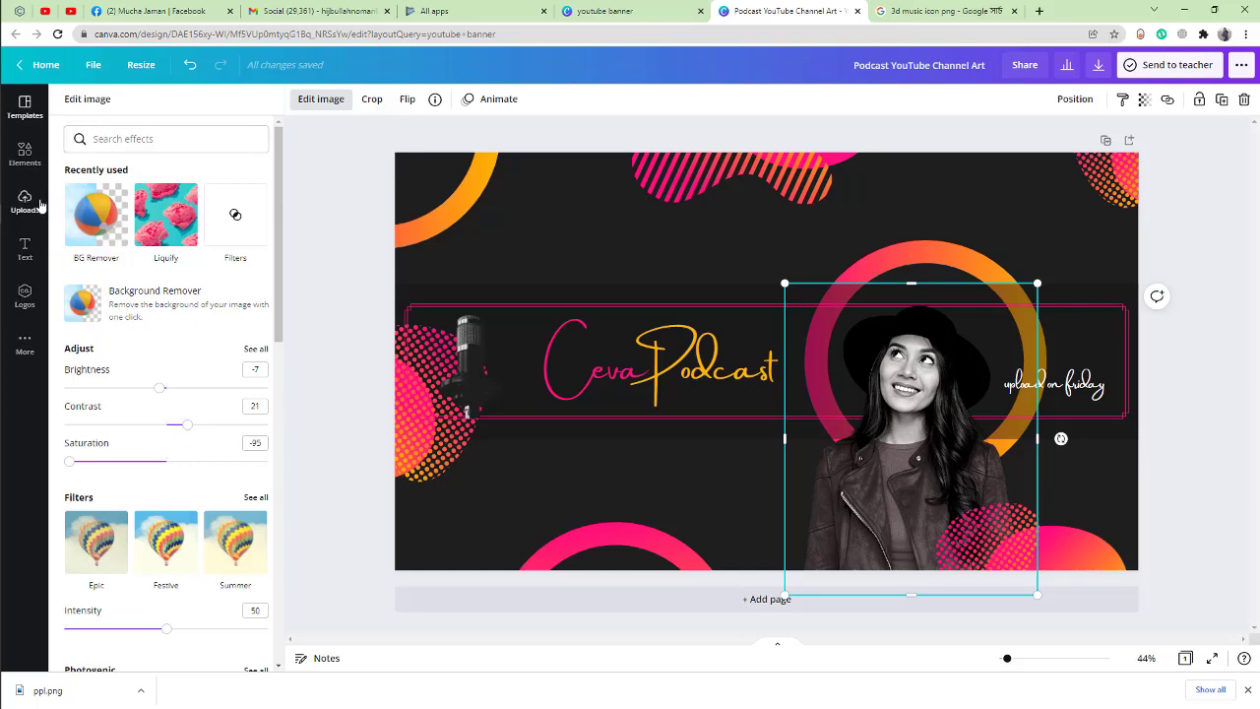
Step: Upload ppl.png from the Desktop and drag it onto the woman's photo to replace it
{"action": "left_click", "coordinate": [40, 204]}
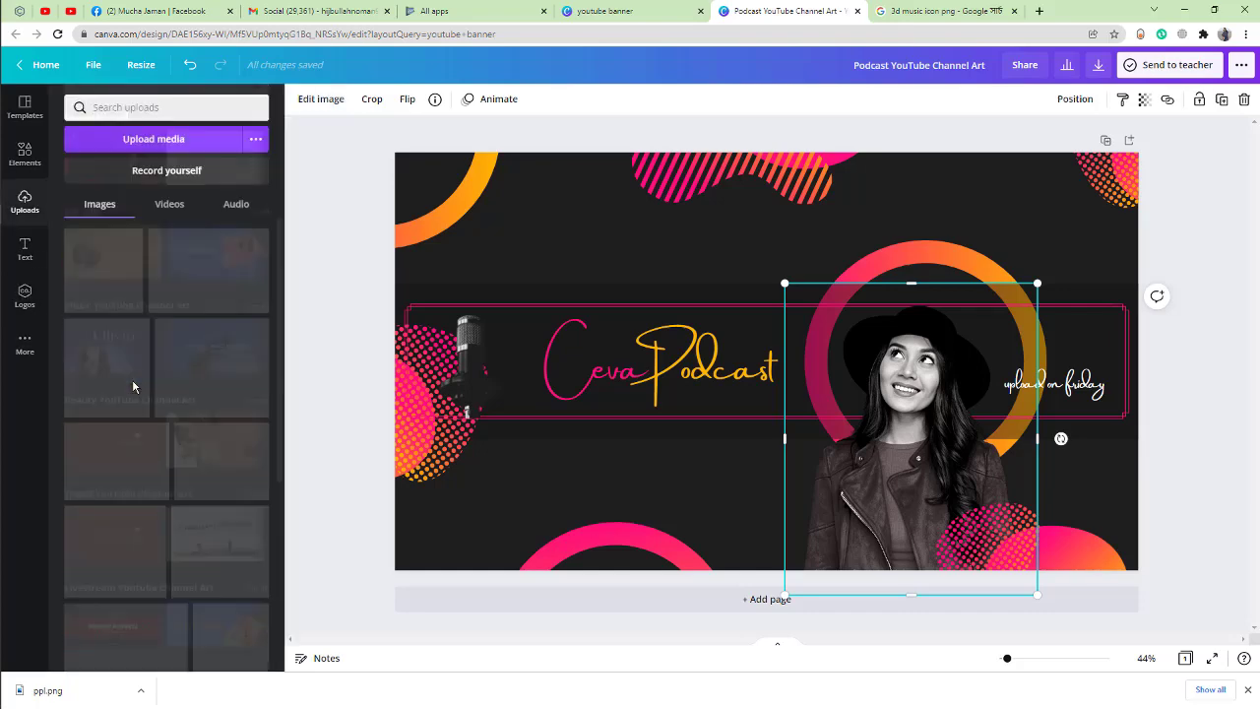
{"action": "left_click", "coordinate": [157, 142]}
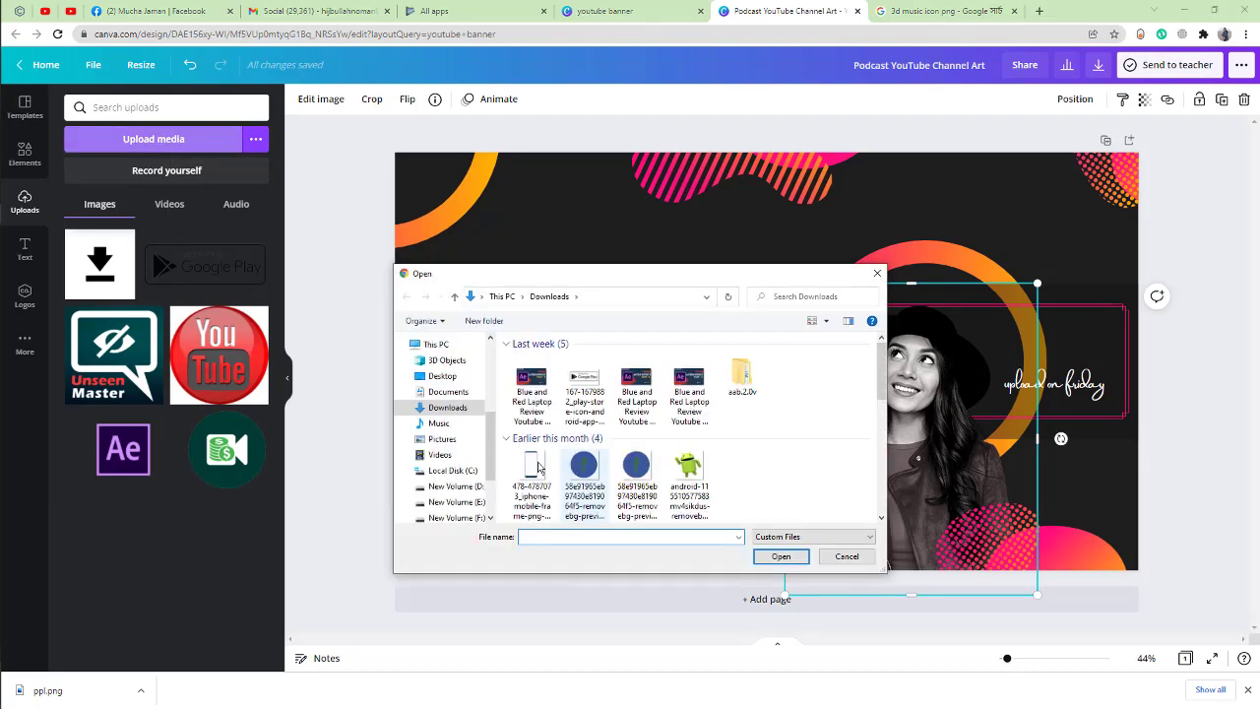
{"action": "left_click", "coordinate": [442, 376]}
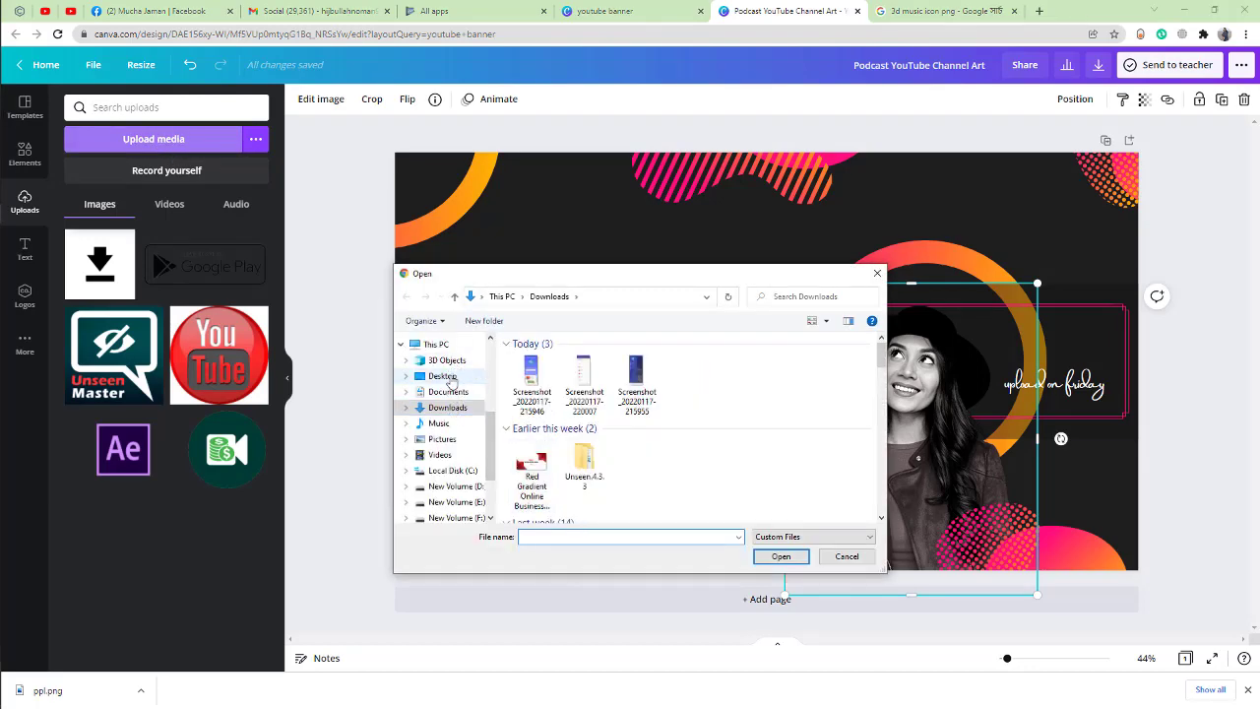
{"action": "left_click", "coordinate": [570, 536]}
{"action": "type", "text": "ppl"}
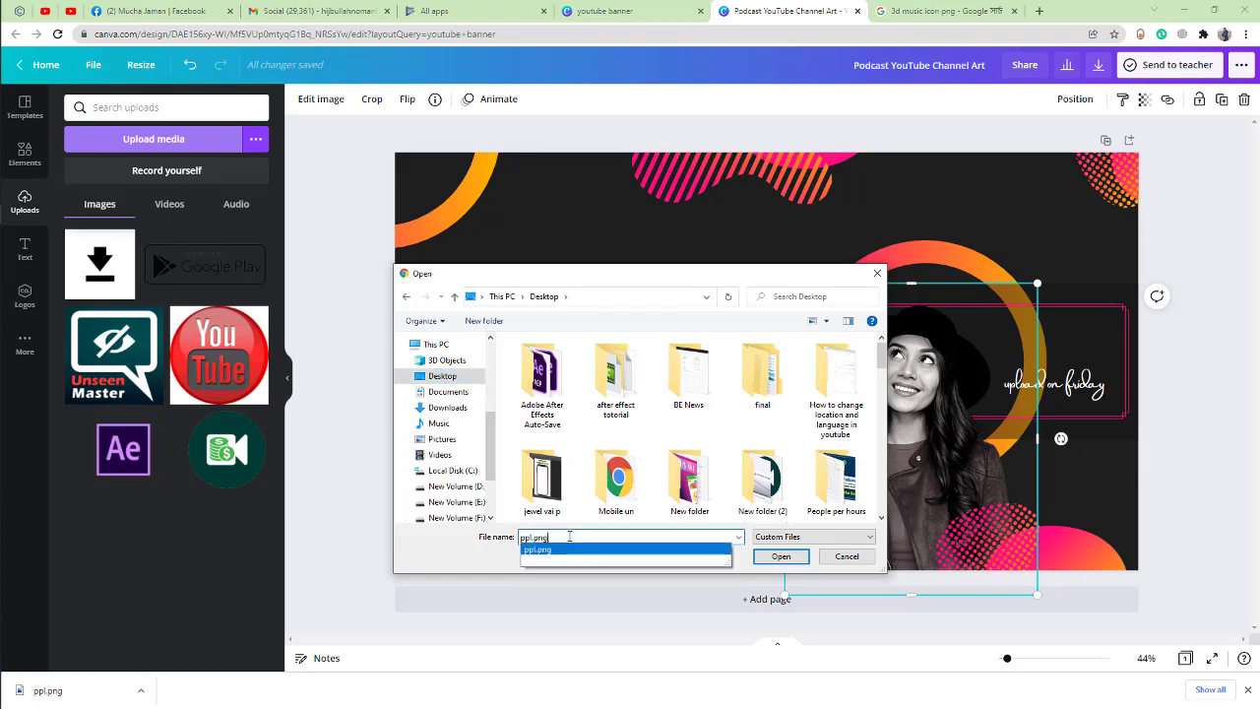
{"action": "key", "text": "Return"}
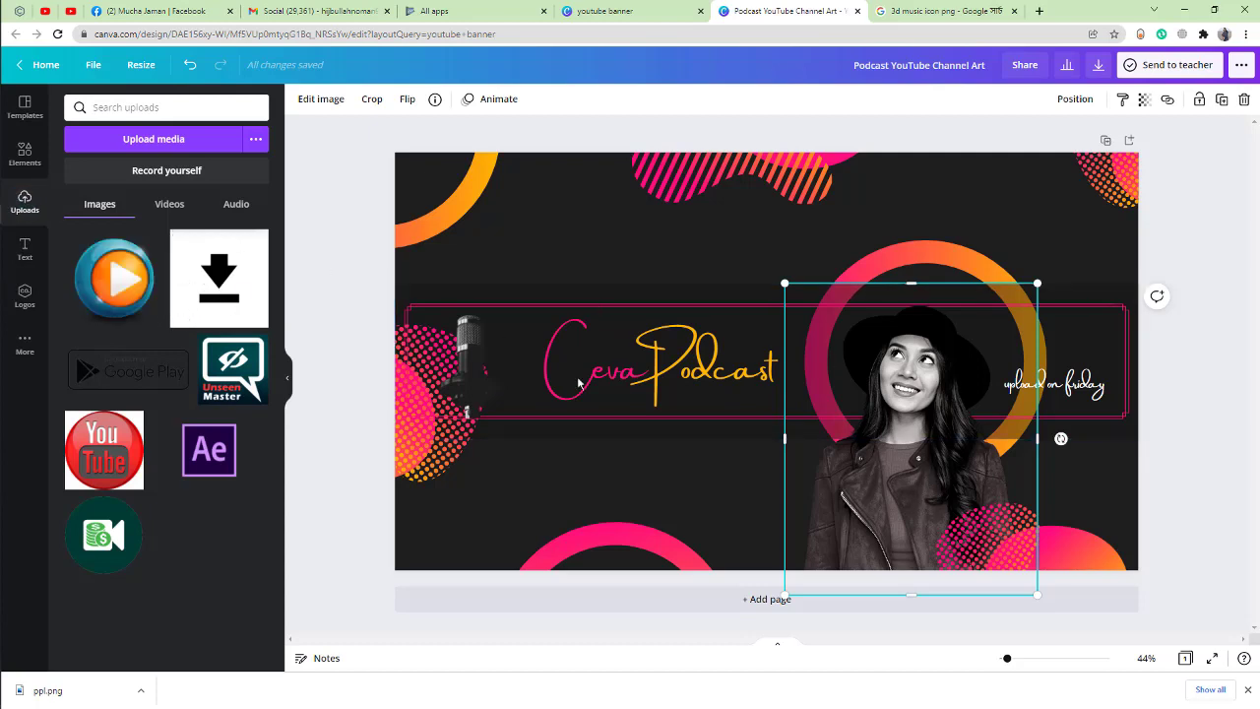
{"action": "left_click_drag", "start_coordinate": [108, 266], "coordinate": [802, 300]}
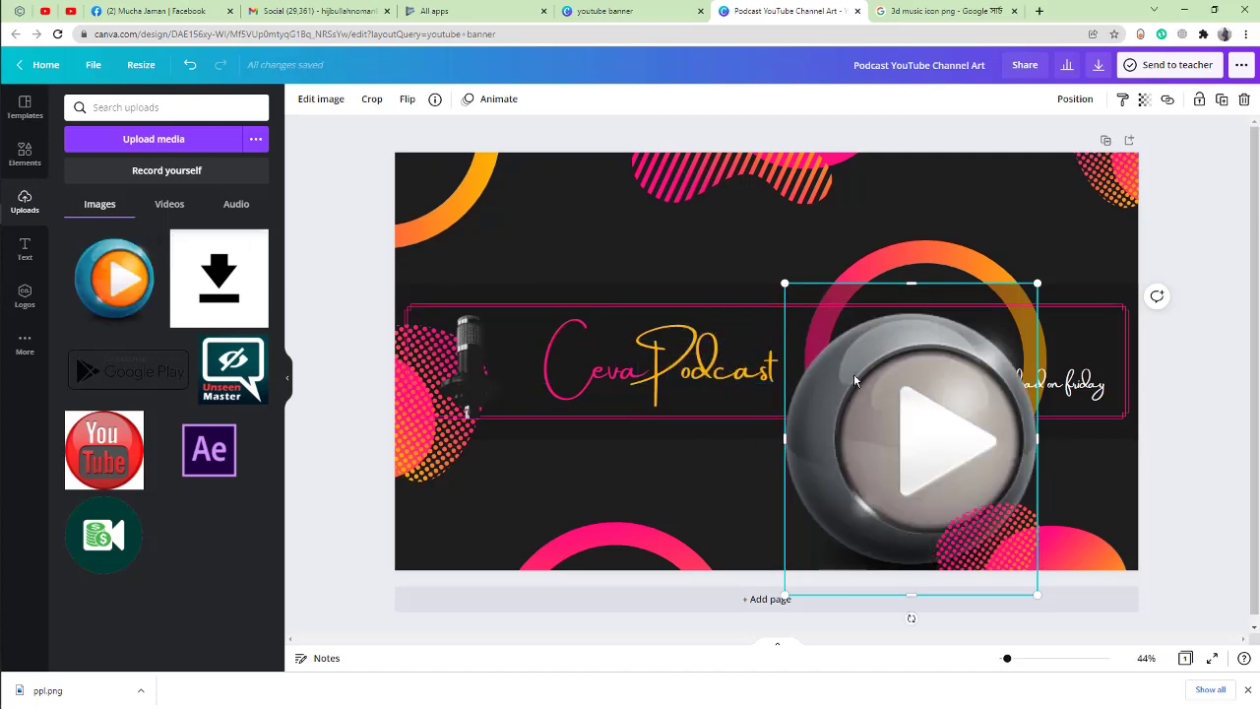
Step: Reposition the play-button icon over the Podcast title and shrink it to about 460 × 430
{"action": "left_click_drag", "start_coordinate": [869, 391], "coordinate": [801, 423]}
{"action": "key", "text": "Delete"}
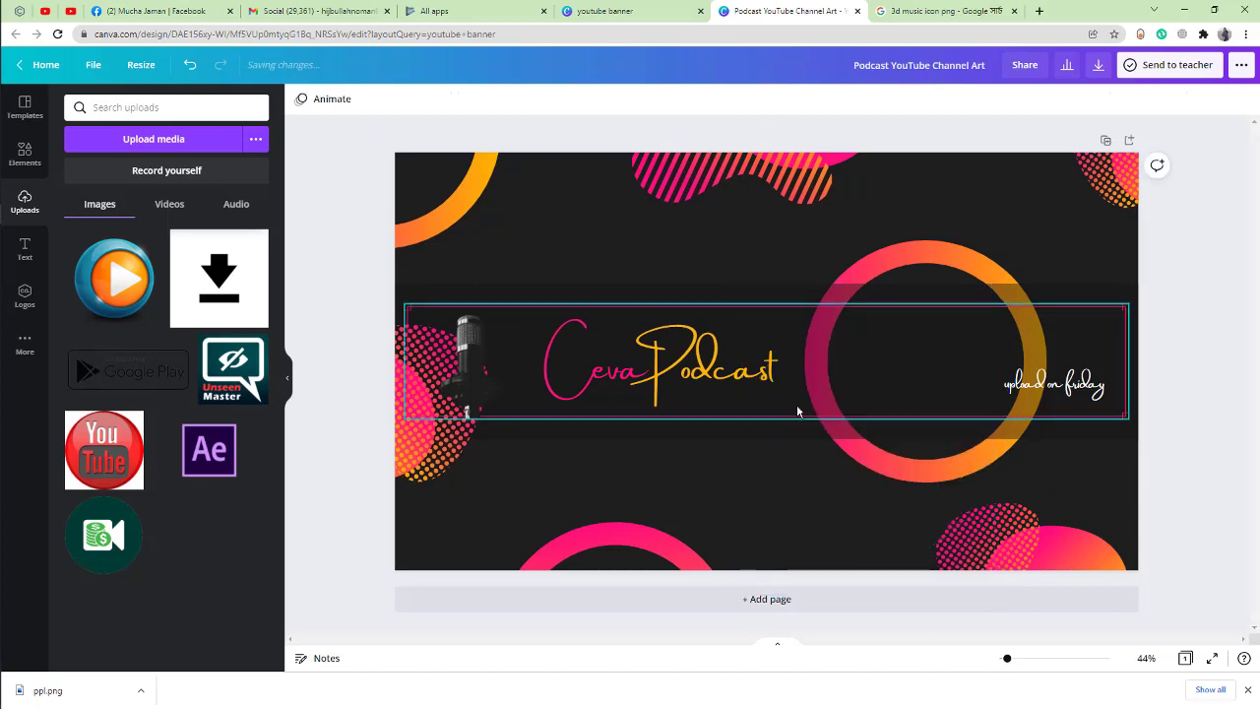
{"action": "left_click_drag", "start_coordinate": [117, 300], "coordinate": [830, 340]}
{"action": "mouse_move", "coordinate": [786, 242]}
{"action": "left_mouse_down"}
{"action": "mouse_move", "coordinate": [877, 317]}
{"action": "mouse_move", "coordinate": [813, 285]}
{"action": "mouse_move", "coordinate": [776, 248]}
{"action": "mouse_move", "coordinate": [815, 264]}
{"action": "mouse_move", "coordinate": [786, 255]}
{"action": "left_mouse_up"}
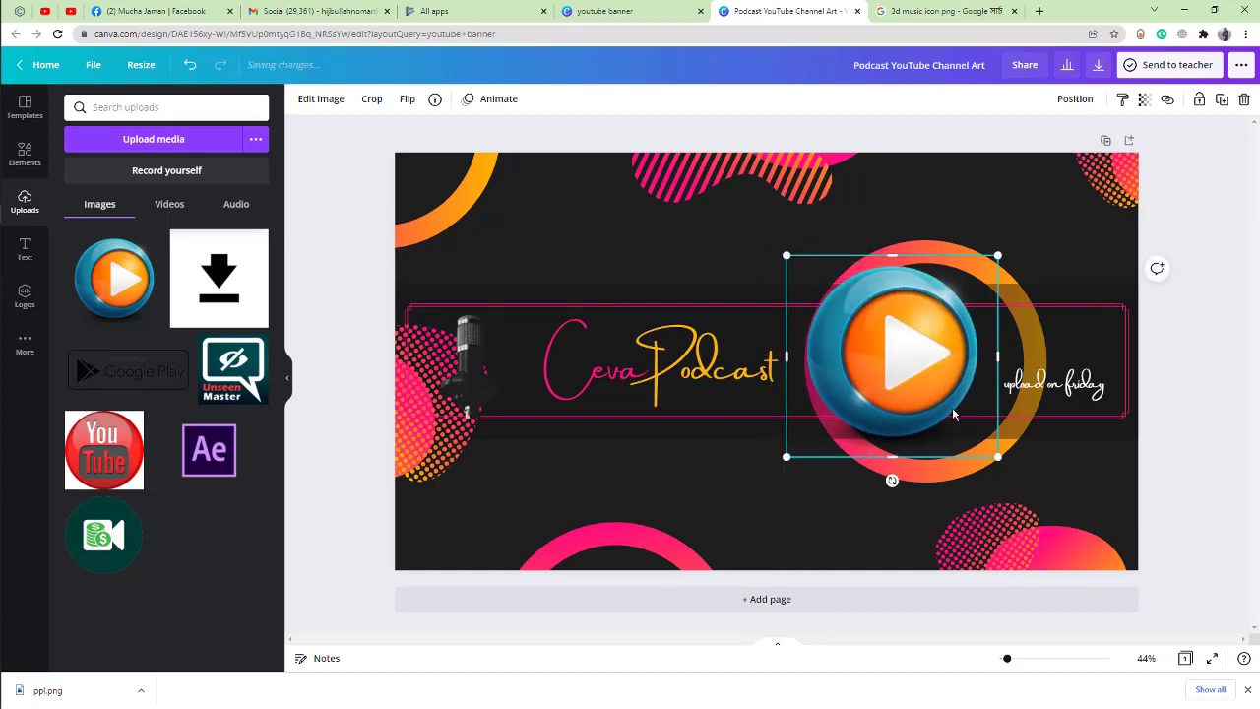
{"action": "mouse_move", "coordinate": [898, 456]}
{"action": "left_mouse_down"}
{"action": "mouse_move", "coordinate": [898, 423]}
{"action": "mouse_move", "coordinate": [897, 453]}
{"action": "left_mouse_up"}
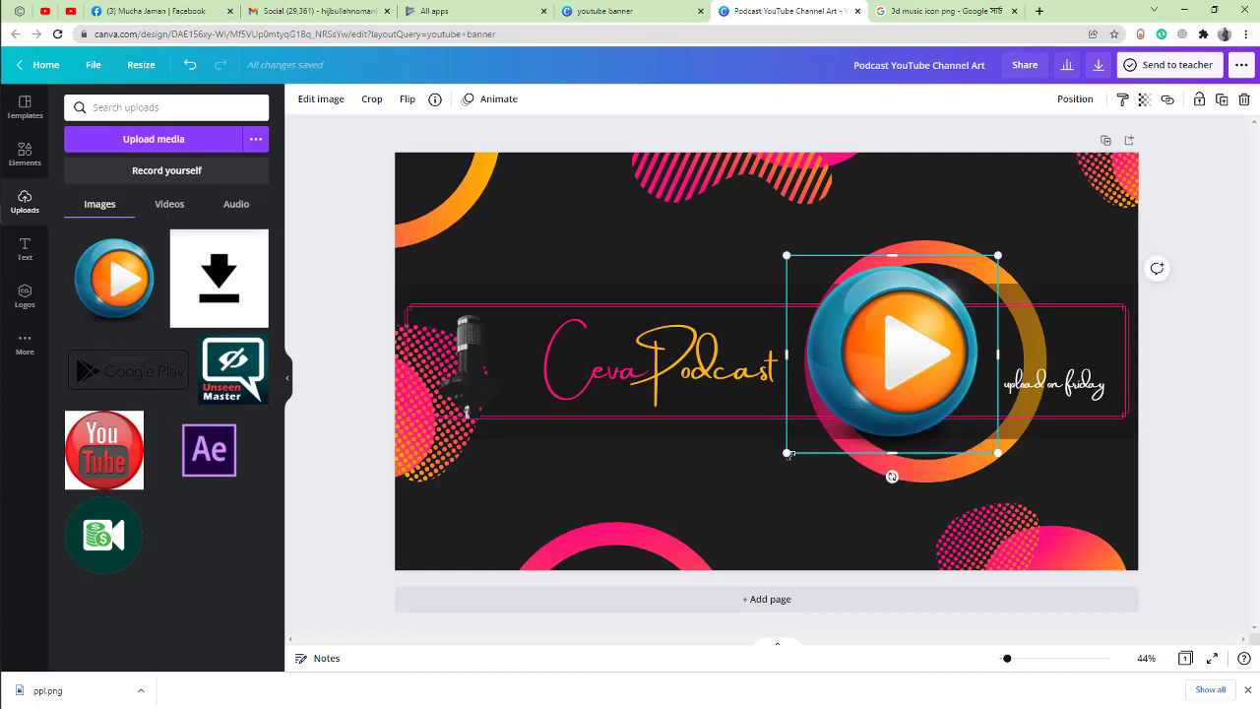
{"action": "mouse_move", "coordinate": [788, 454]}
{"action": "left_mouse_down"}
{"action": "mouse_move", "coordinate": [836, 408]}
{"action": "mouse_move", "coordinate": [788, 453]}
{"action": "left_mouse_up"}
{"action": "left_click_drag", "start_coordinate": [858, 394], "coordinate": [757, 305]}
{"action": "left_click_drag", "start_coordinate": [889, 184], "coordinate": [808, 258]}
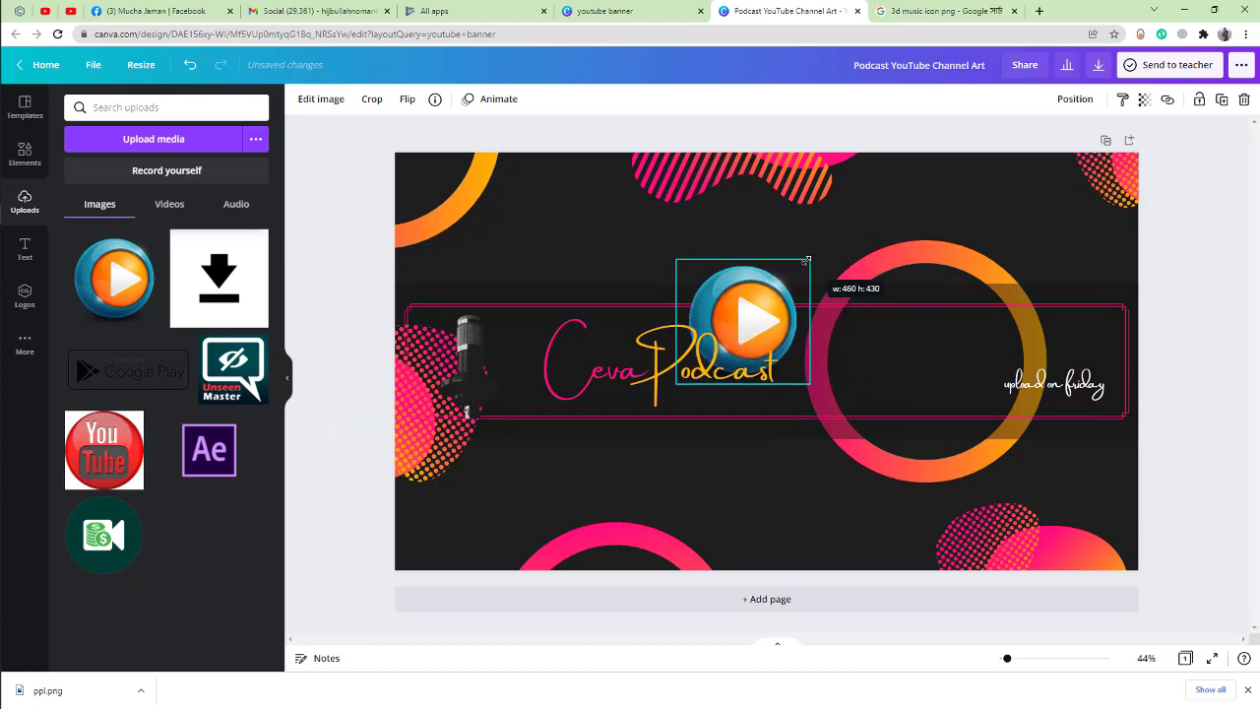
{"action": "left_click", "coordinate": [733, 366]}
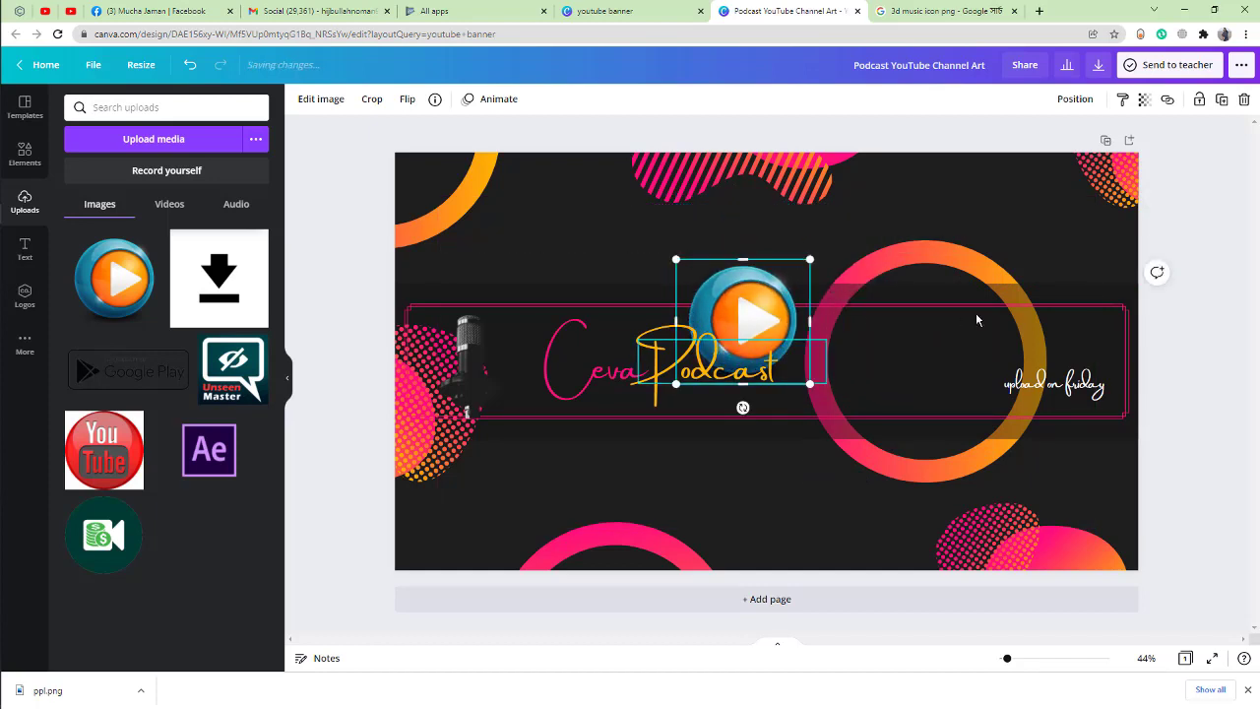
Step: Move the play-button icon into the ring on the right
{"action": "left_click", "coordinate": [731, 281]}
{"action": "left_click_drag", "start_coordinate": [730, 280], "coordinate": [900, 324]}
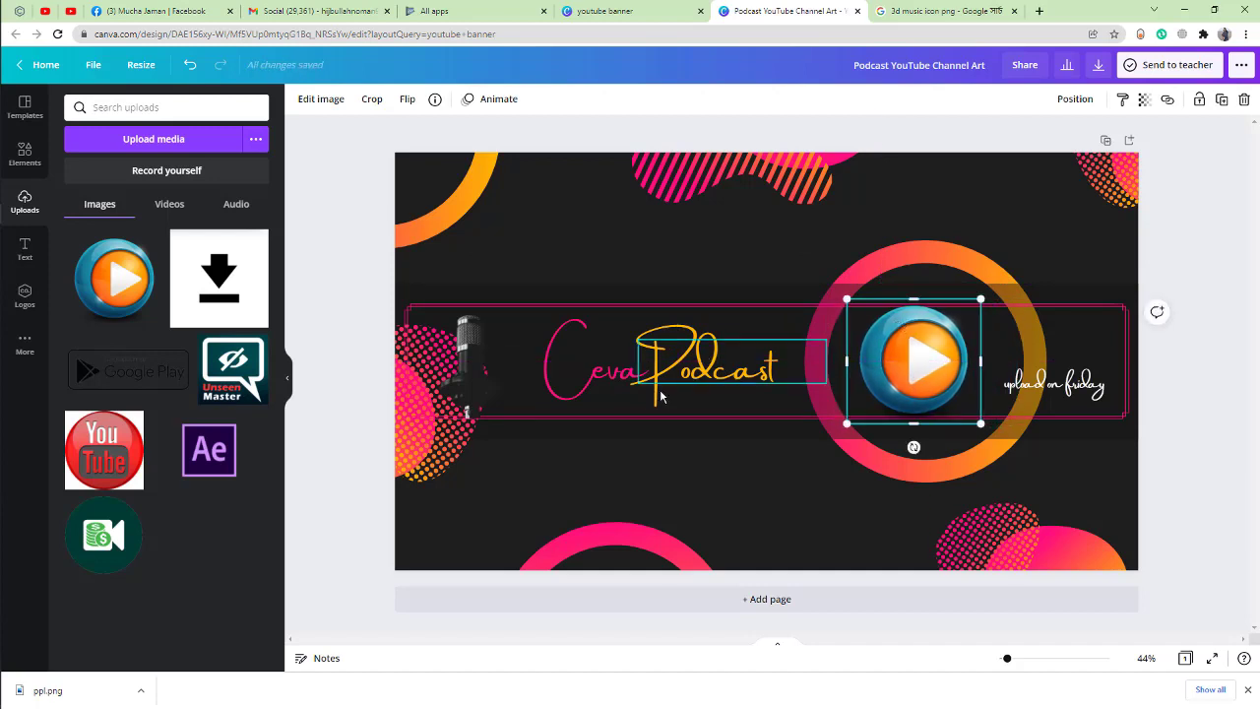
{"action": "left_click", "coordinate": [345, 251]}
Step: Change the title 'Ceva Podcast' to 'BE Musice' and nudge Musice slightly right
{"action": "left_click", "coordinate": [746, 363]}
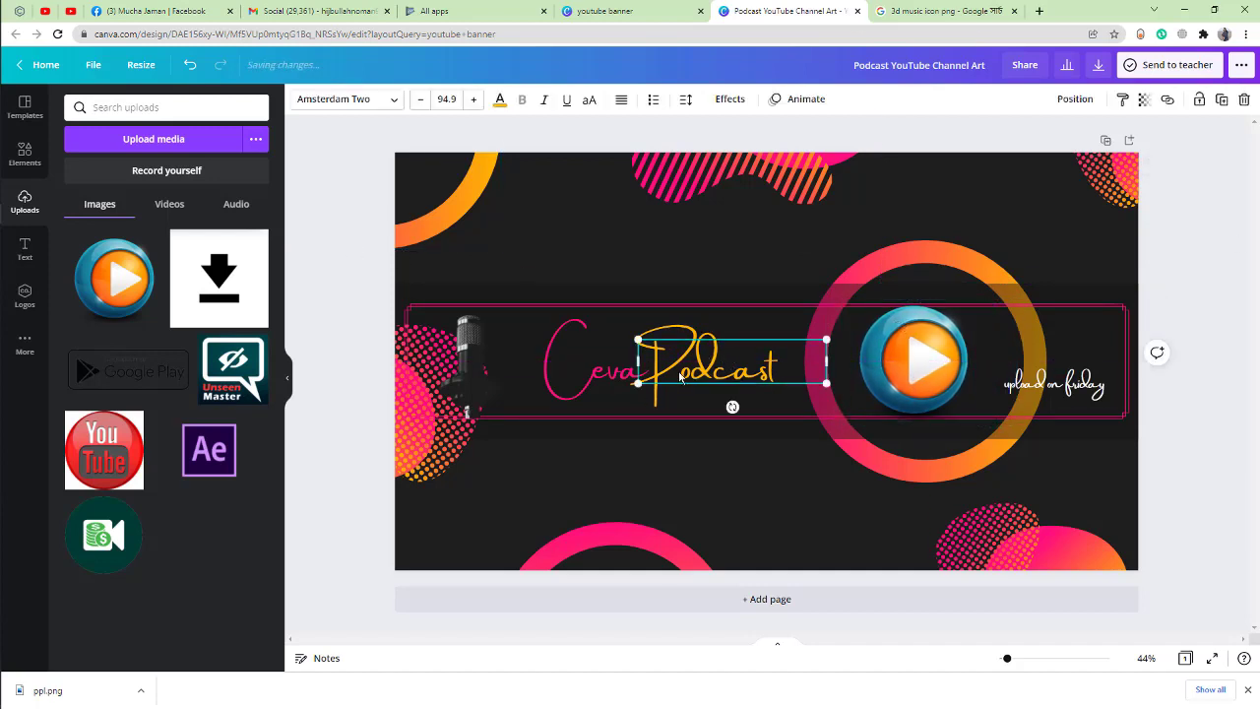
{"action": "left_click", "coordinate": [620, 372]}
{"action": "double_click", "coordinate": [612, 369]}
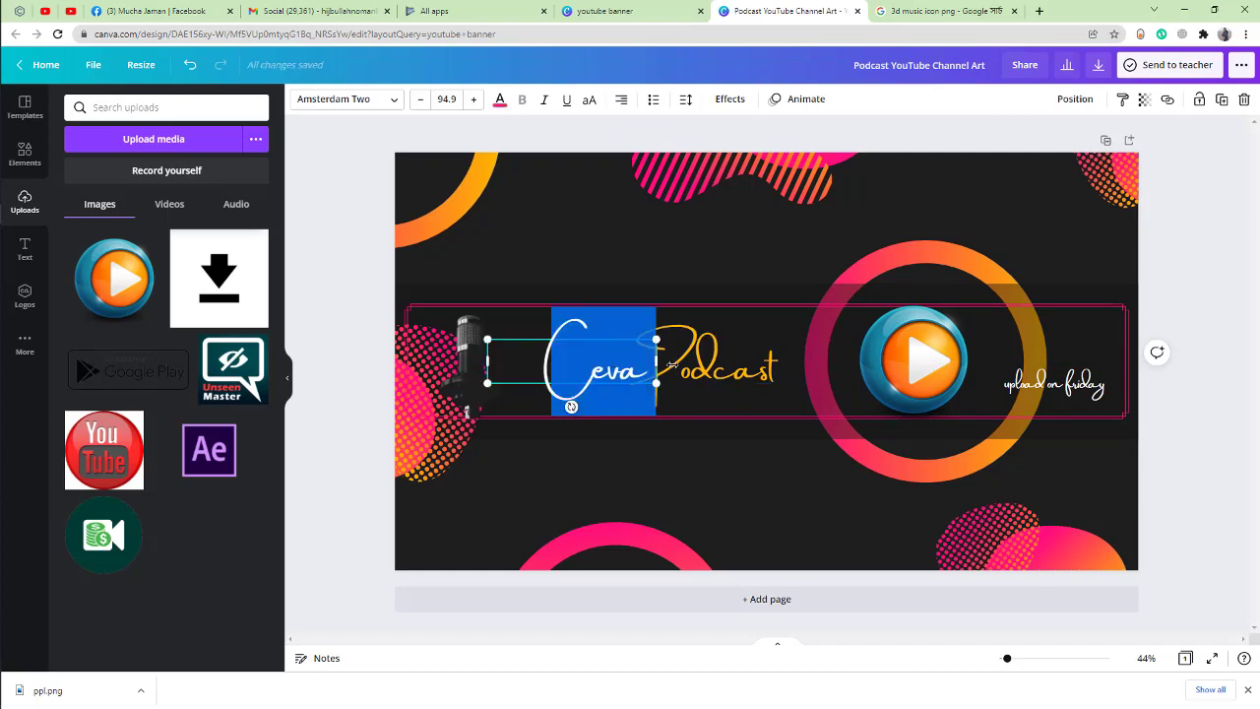
{"action": "key", "text": "BackSpace"}
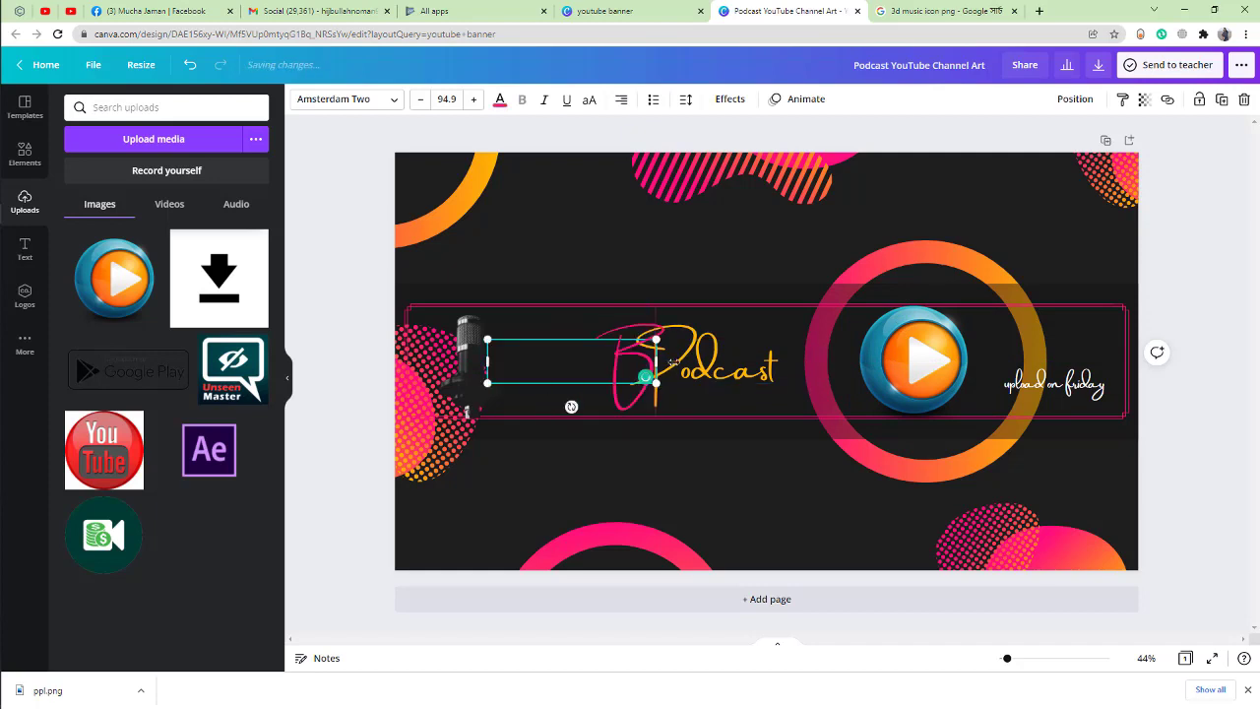
{"action": "type", "text": "BH"}
{"action": "left_click", "coordinate": [742, 362]}
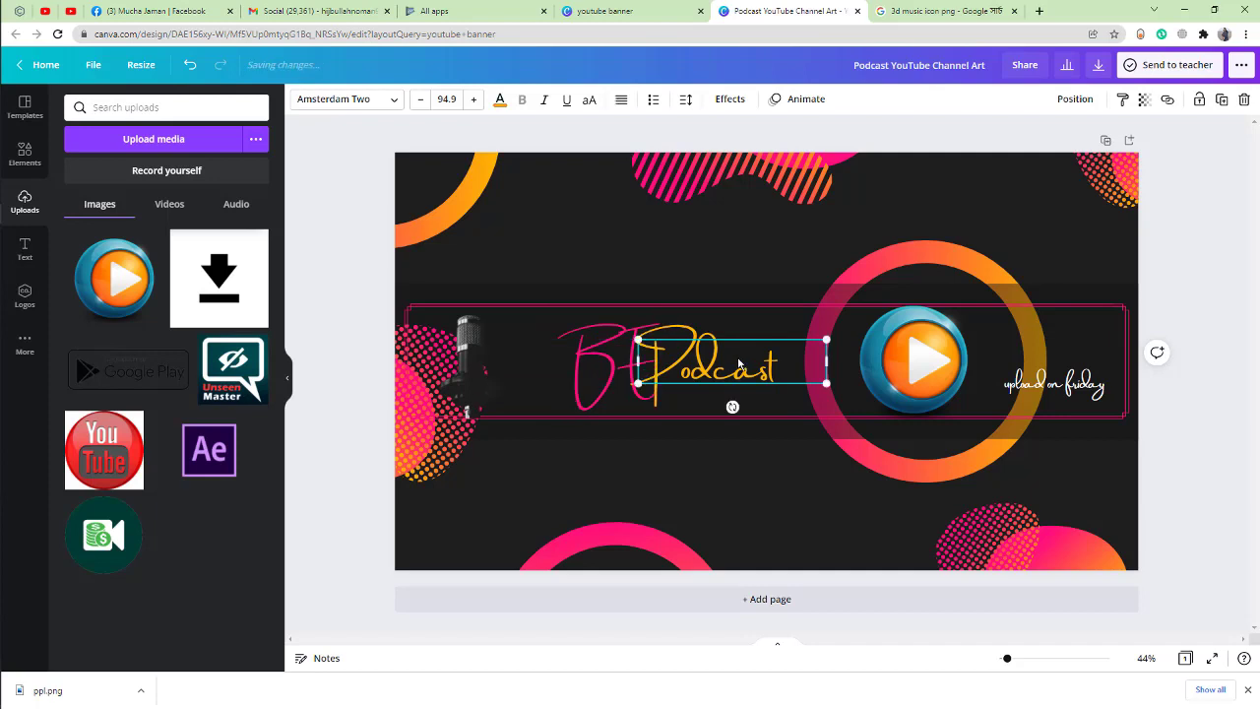
{"action": "double_click", "coordinate": [737, 358]}
{"action": "type", "text": "Musice"}
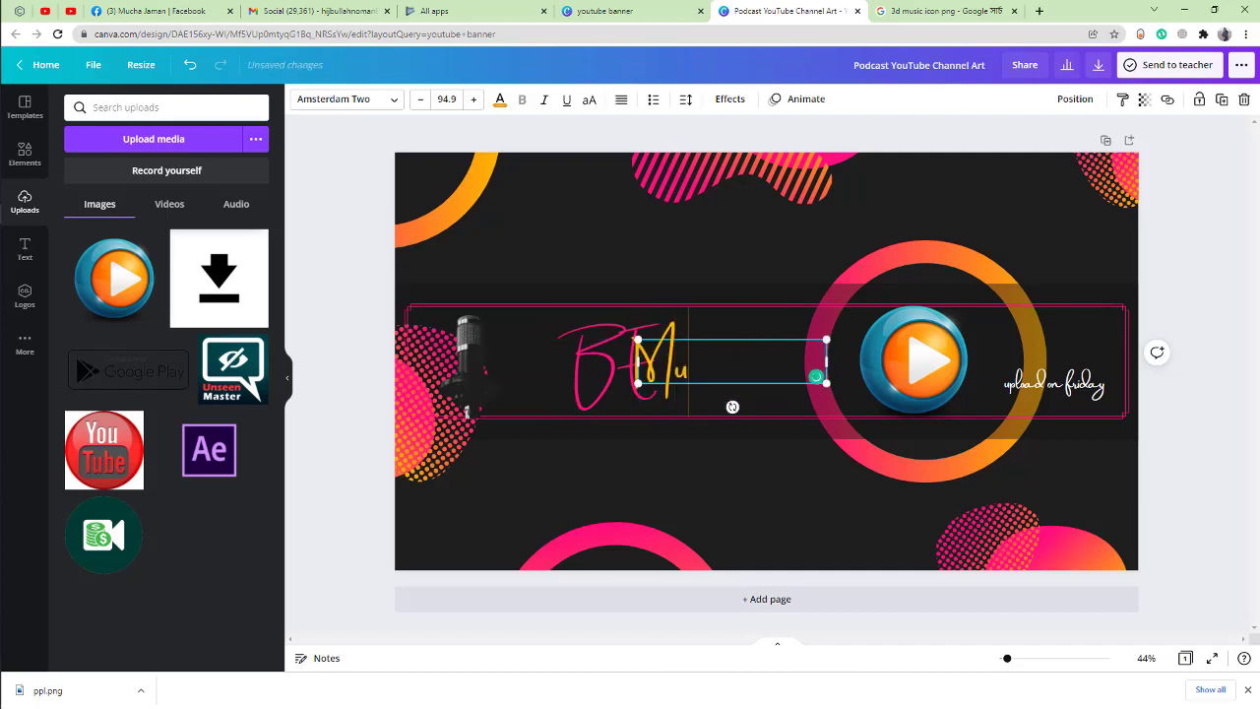
{"action": "left_click", "coordinate": [363, 276]}
{"action": "left_click_drag", "start_coordinate": [692, 379], "coordinate": [745, 371]}
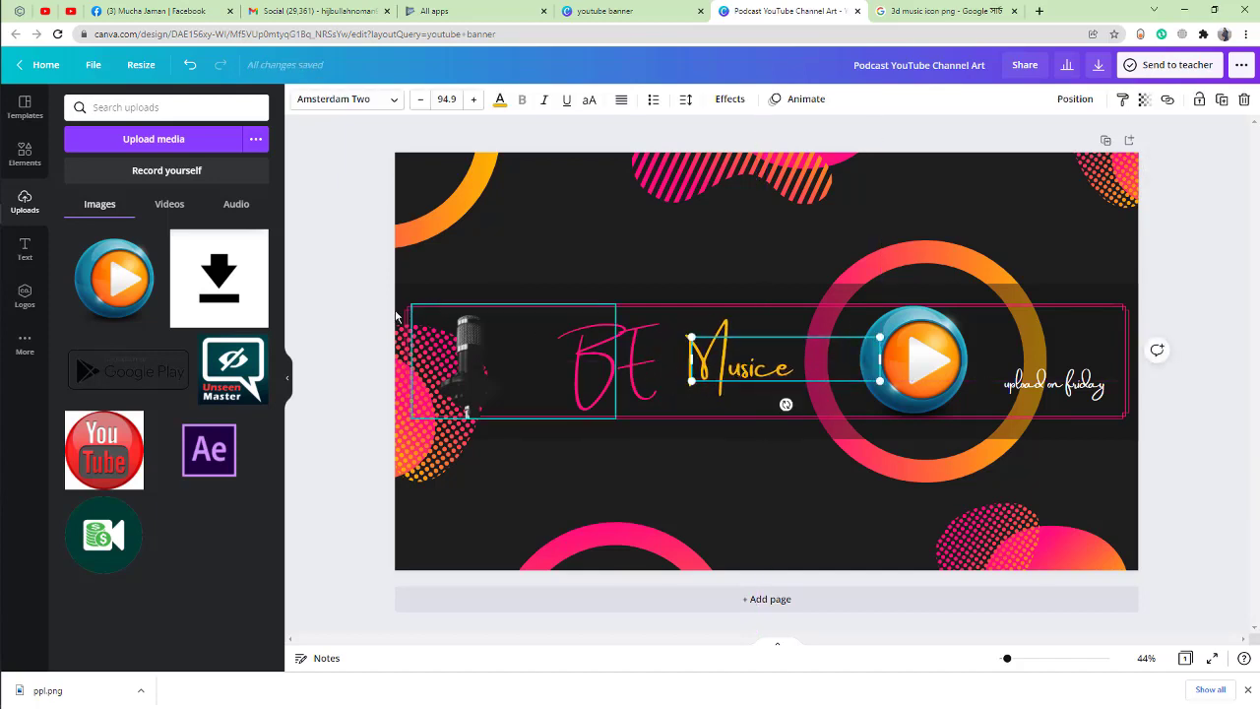
{"action": "key", "text": "Escape"}
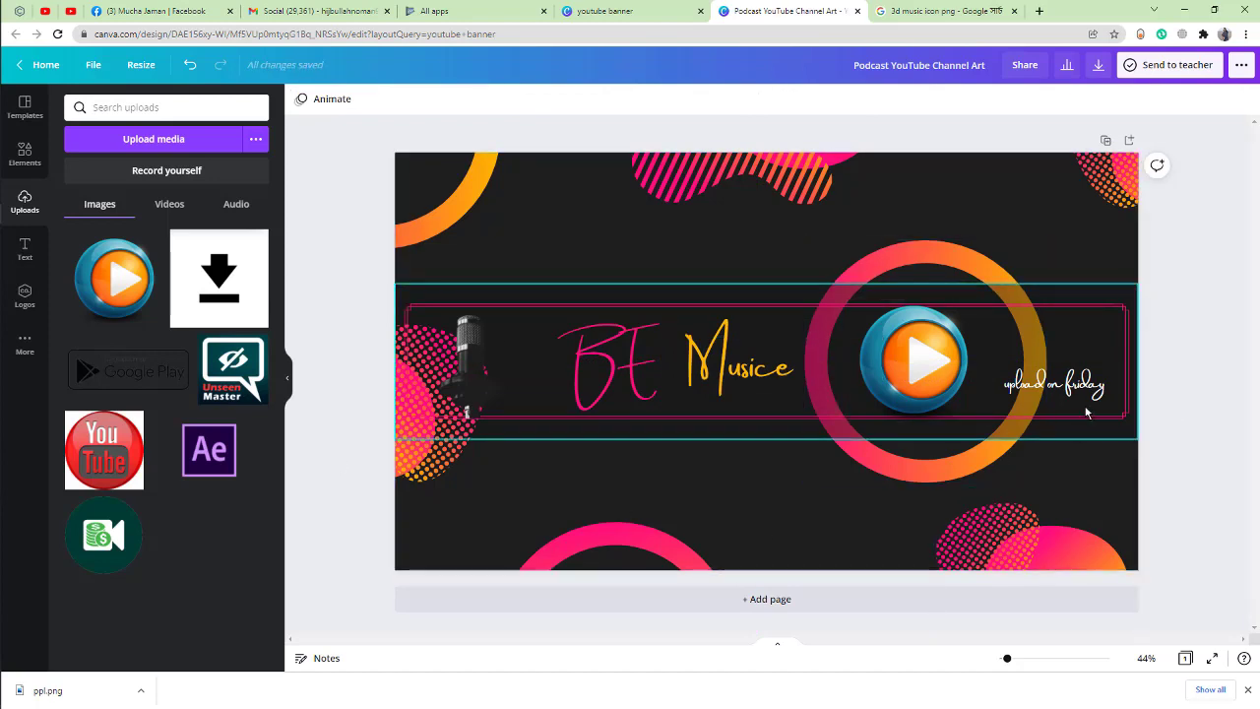
Step: Replace 'upload on friday' with 'Subscribe Now' and bring up the PNG download settings
{"action": "left_click", "coordinate": [1083, 389]}
{"action": "left_click", "coordinate": [1088, 391]}
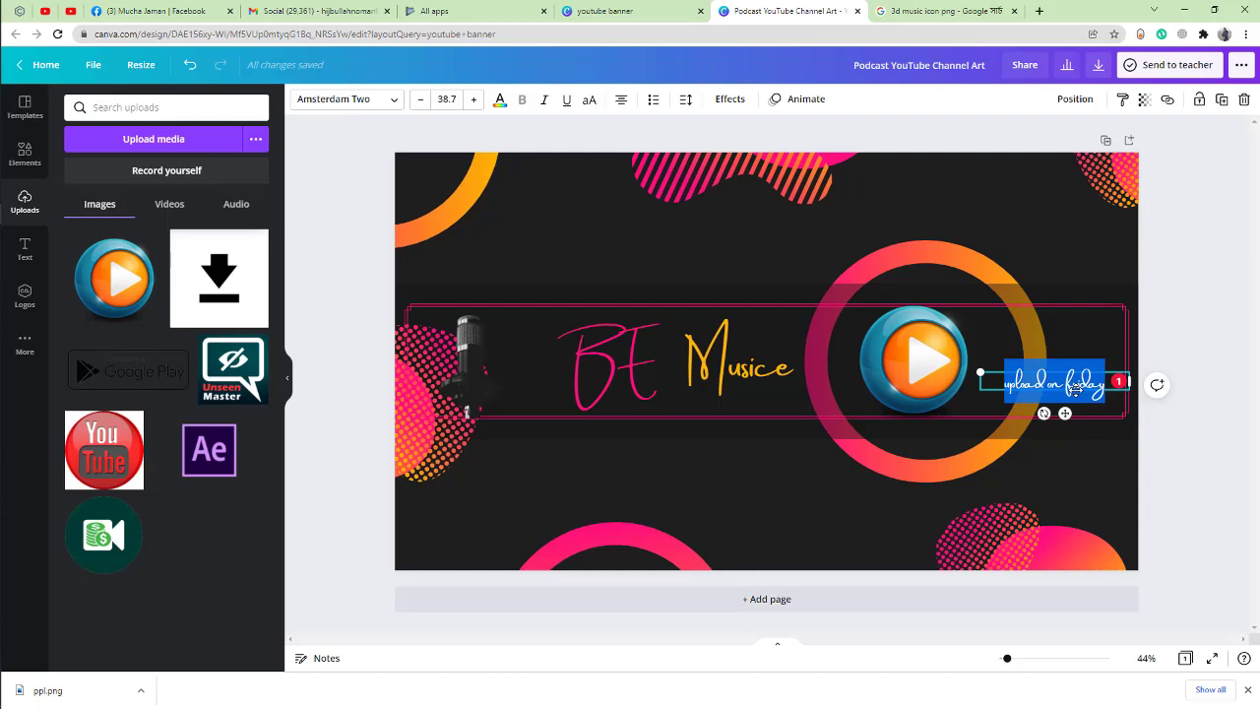
{"action": "key", "text": "BackSpace"}
{"action": "type", "text": "Subsc"}
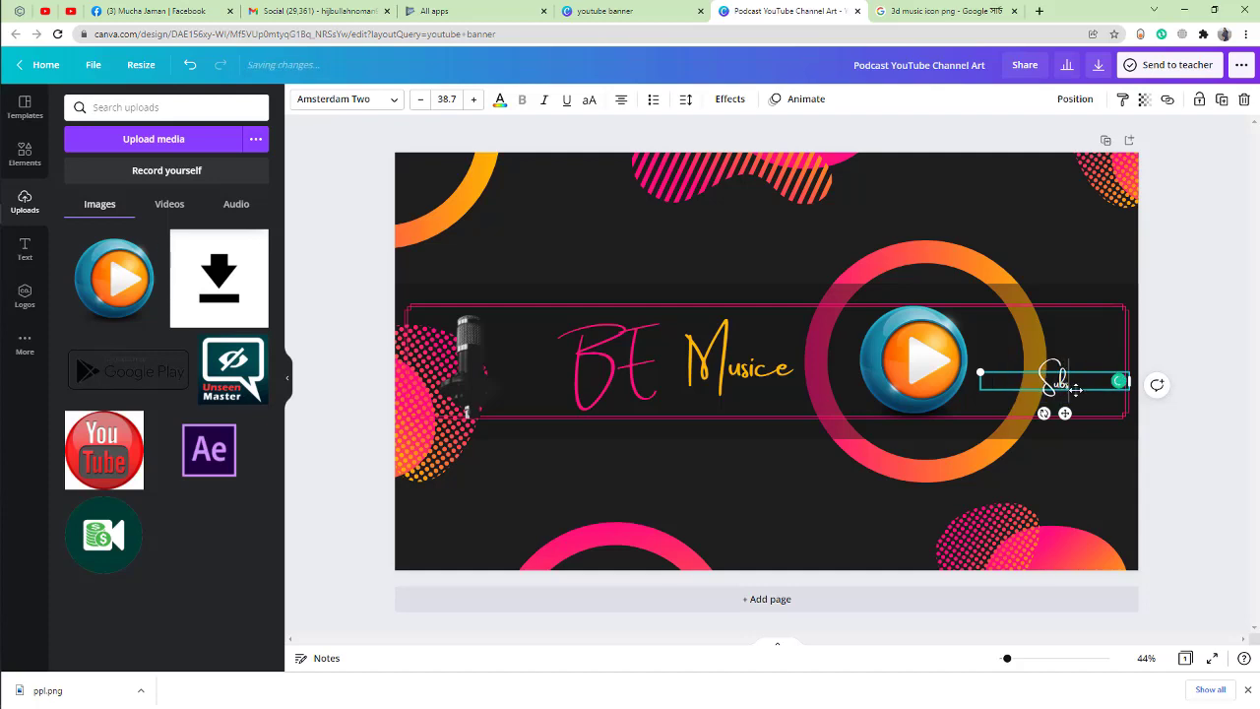
{"action": "type", "text": "ribe Now"}
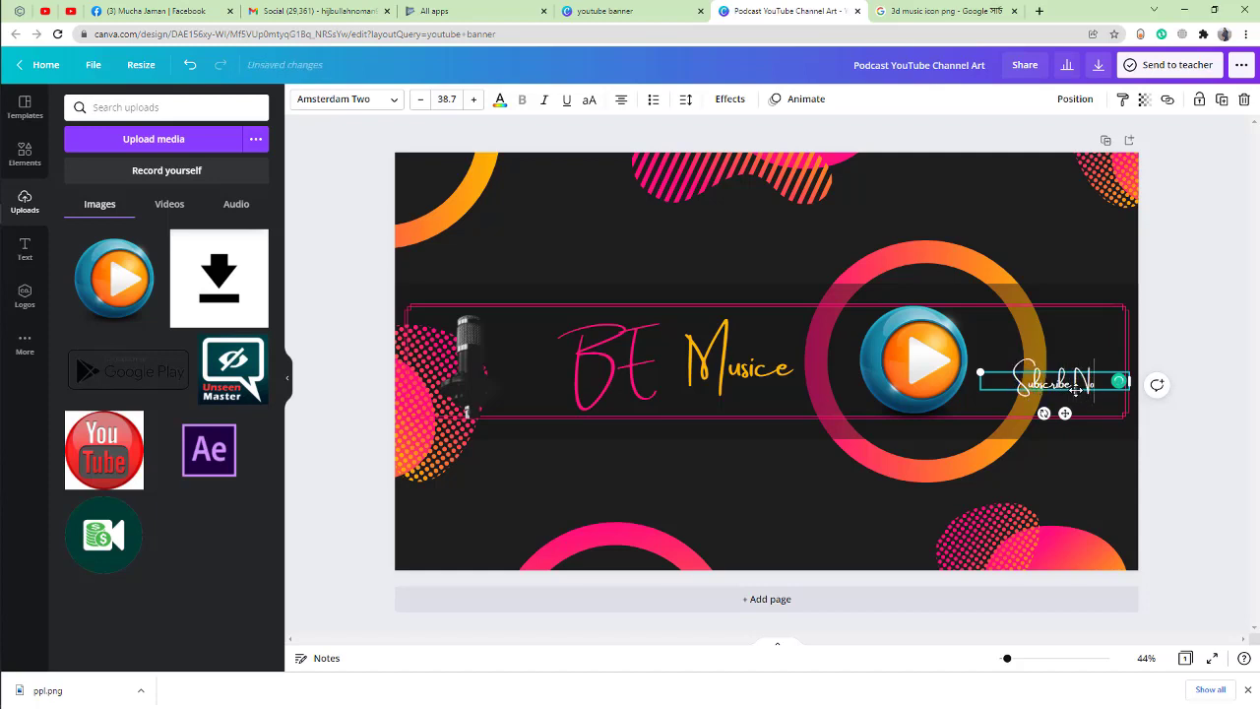
{"action": "left_click", "coordinate": [350, 416]}
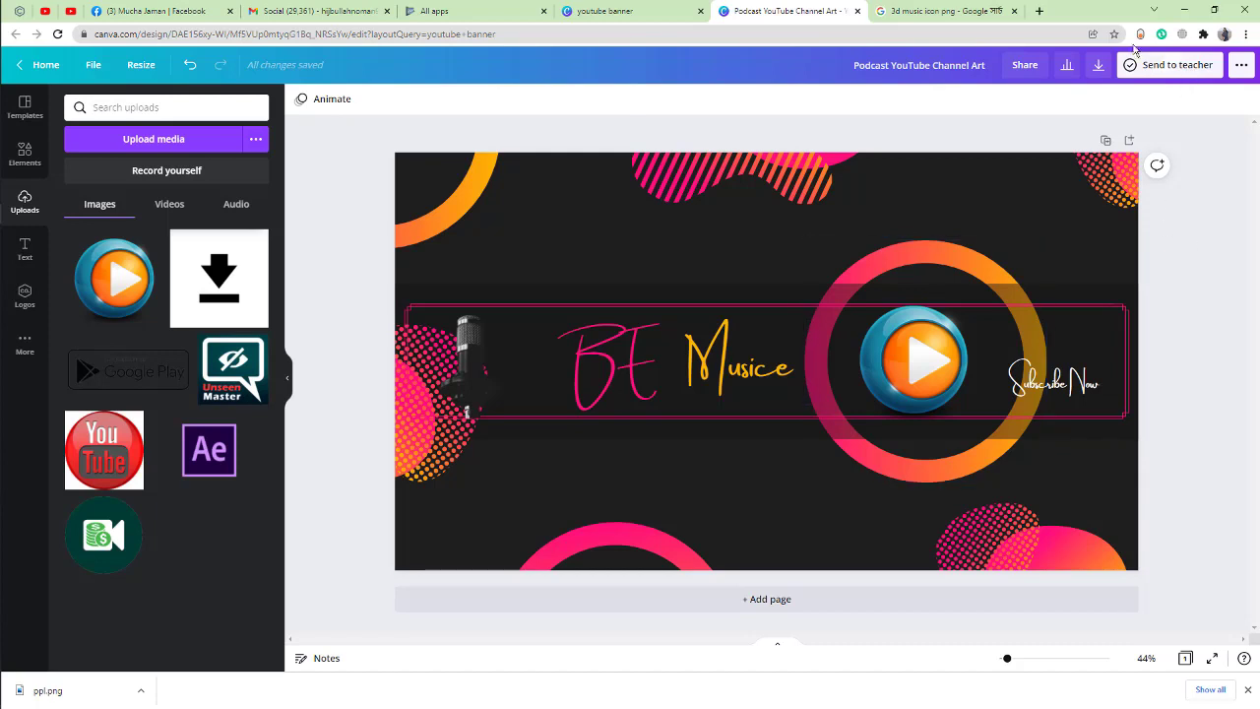
{"action": "left_click", "coordinate": [1100, 67]}
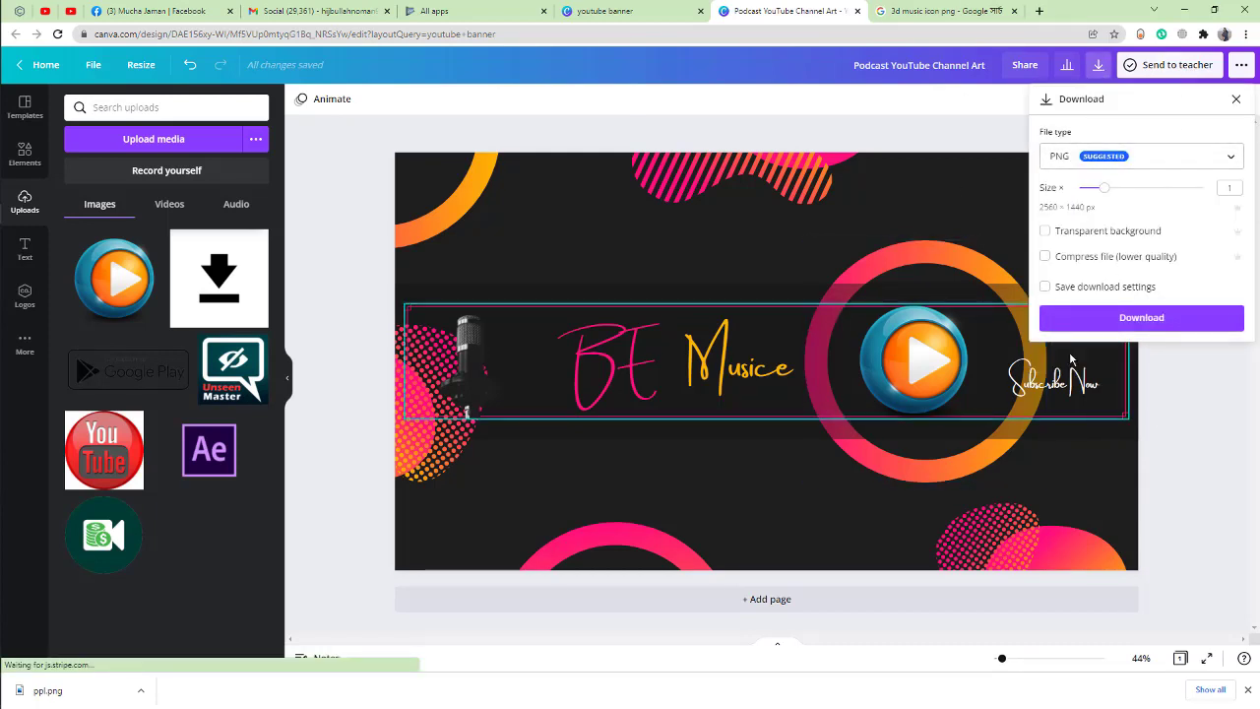
Step: Download the banner as a 2560 × 1440 PNG and open it in Photoshop
{"action": "left_click", "coordinate": [1142, 319]}
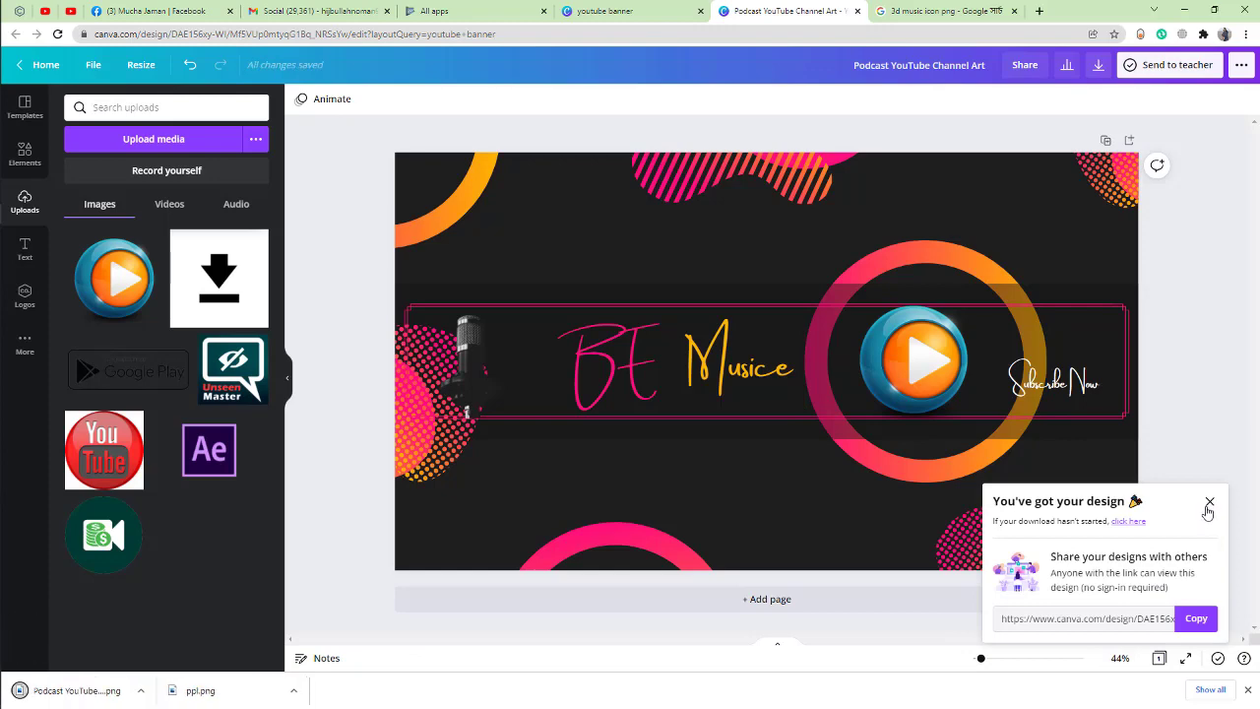
{"action": "left_click_drag", "start_coordinate": [104, 703], "coordinate": [406, 276]}
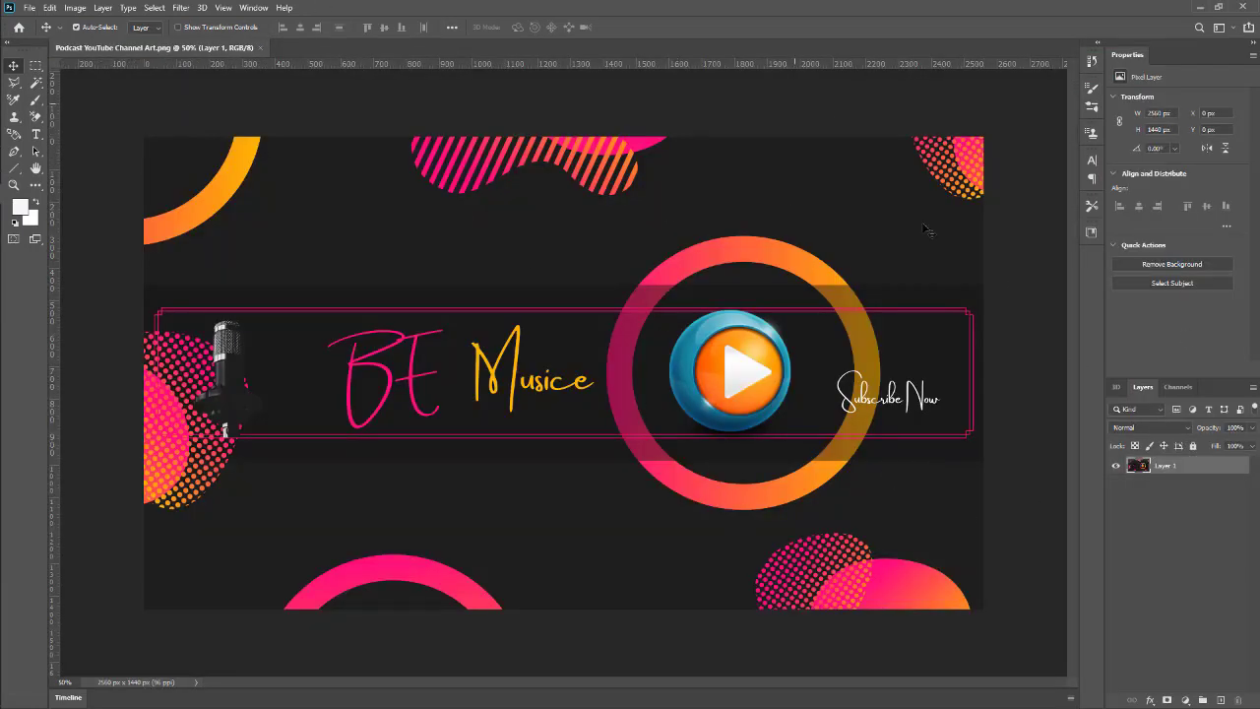
Step: In File Info, set the Document Title and Author to 'BE Music'
{"action": "left_click", "coordinate": [29, 8]}
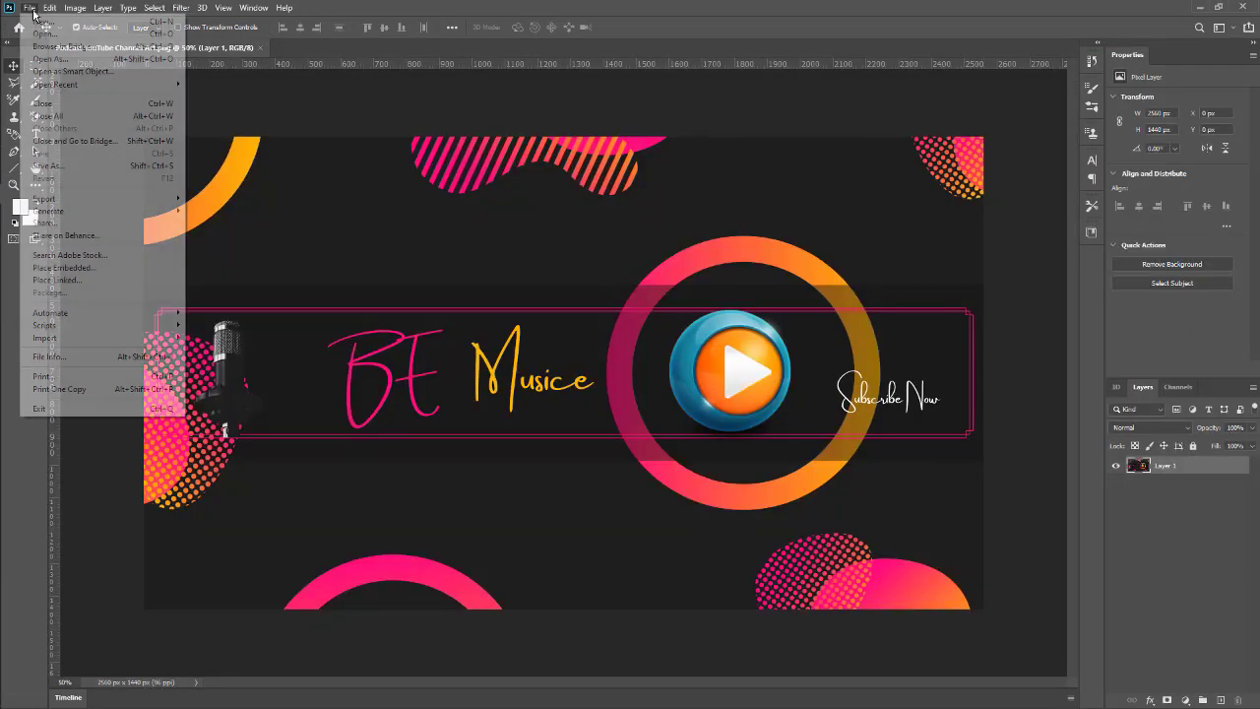
{"action": "left_click", "coordinate": [101, 358]}
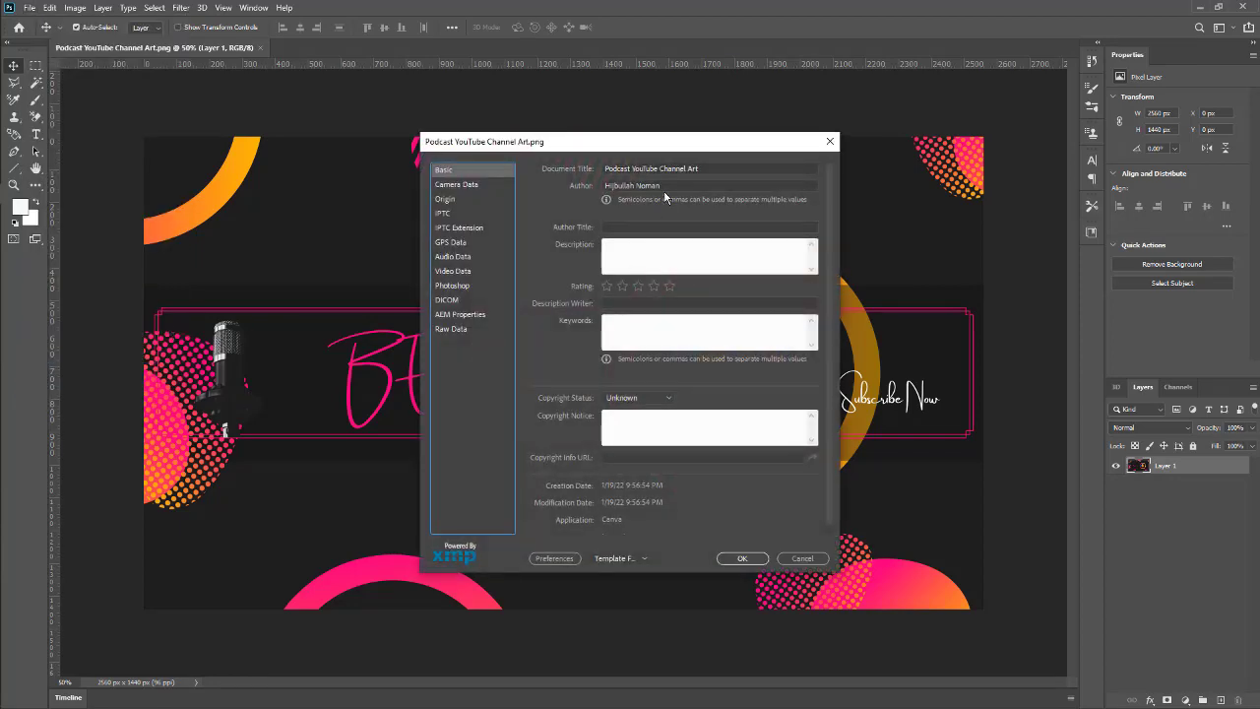
{"action": "left_click_drag", "start_coordinate": [706, 169], "coordinate": [585, 177]}
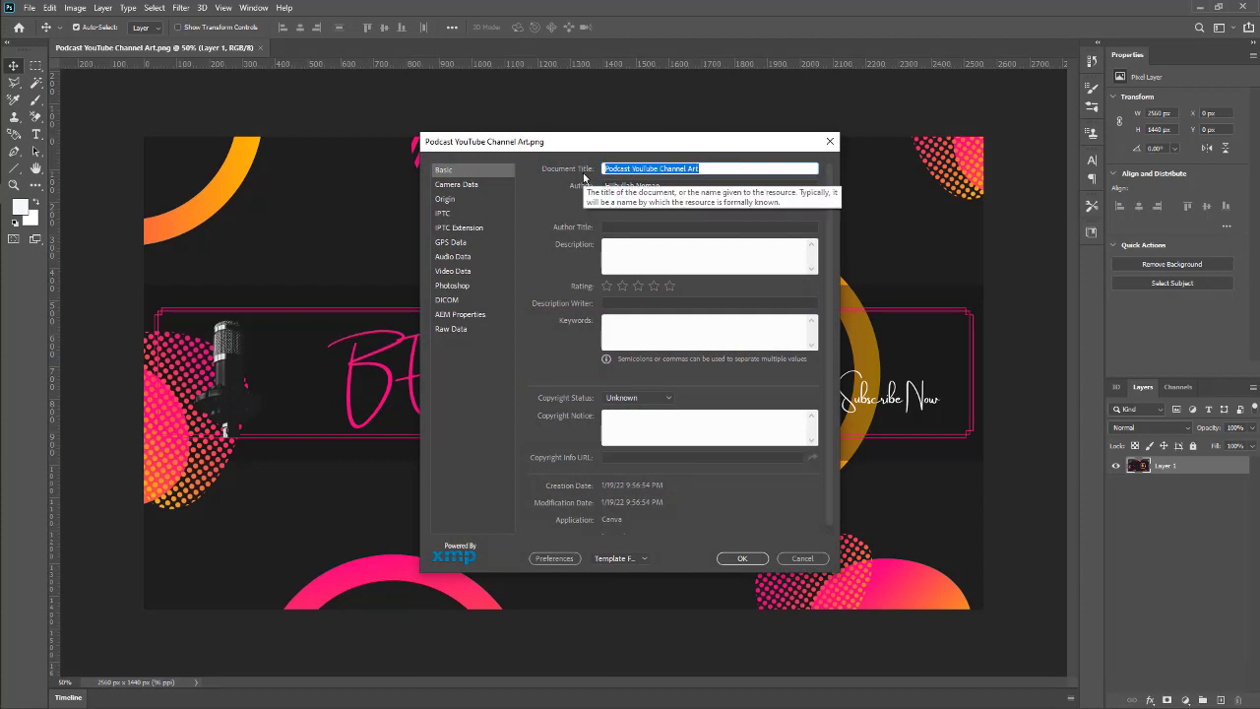
{"action": "type", "text": "BE"}
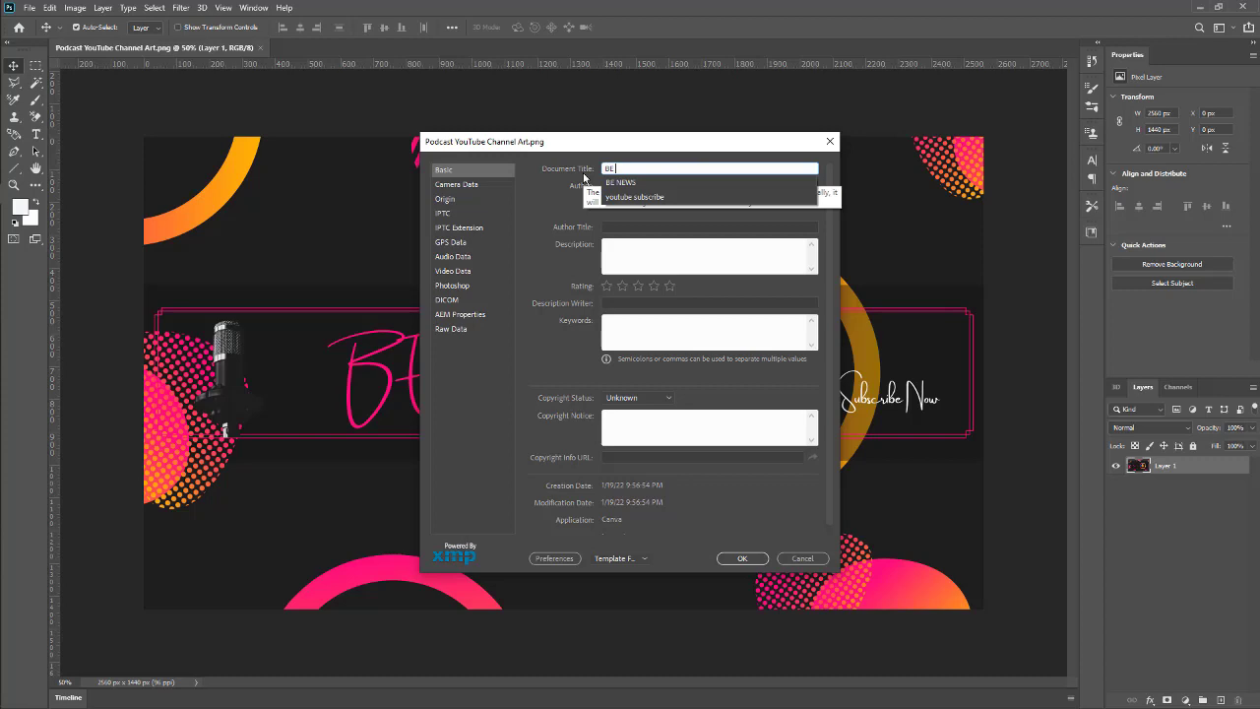
{"action": "type", "text": " Music"}
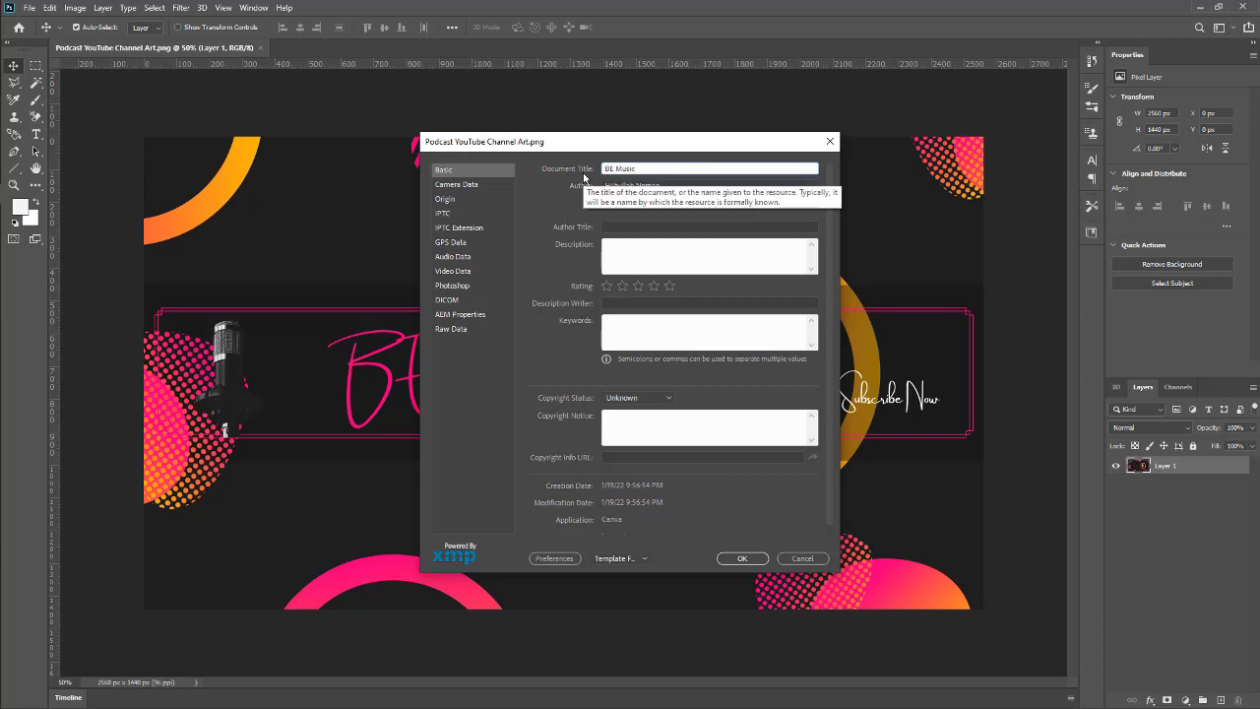
{"action": "key", "text": "ctrl+a"}
{"action": "key", "text": "ctrl+c"}
{"action": "key", "text": "Tab"}
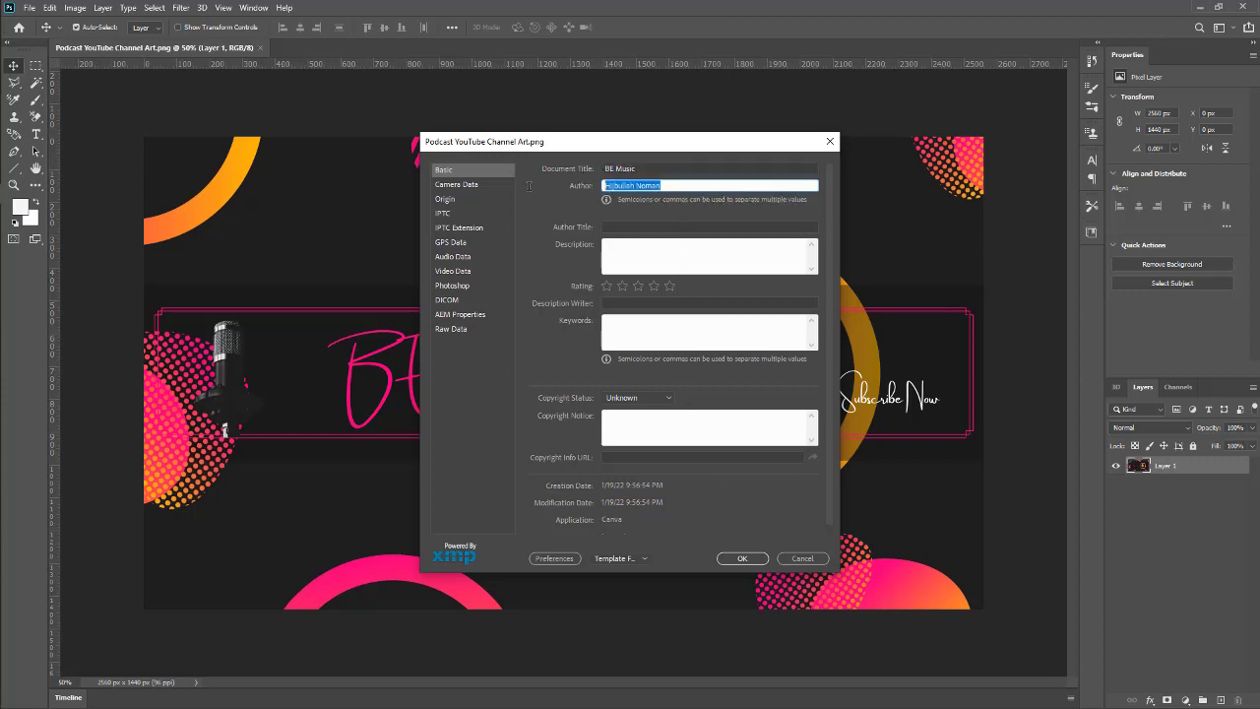
{"action": "key", "text": "ctrl+v"}
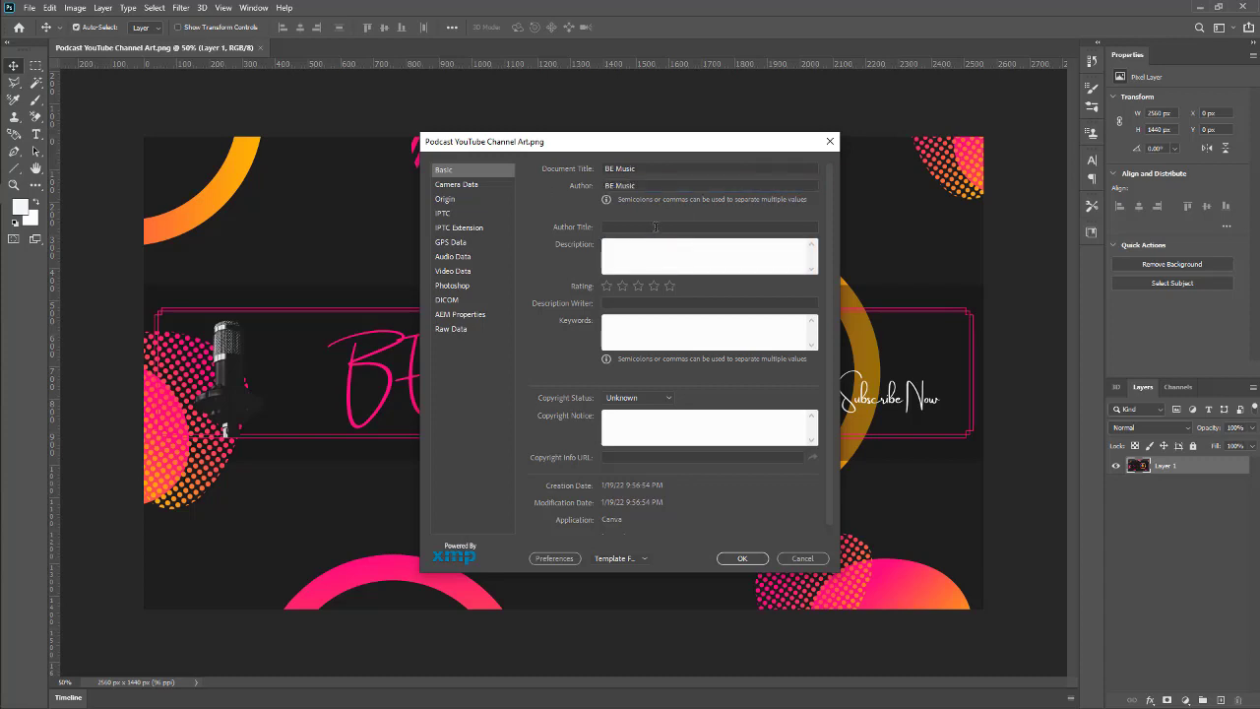
Step: Paste 'BE Music' into author title, description, keywords, description writer, copyright notice and URL fields
{"action": "left_click", "coordinate": [657, 228]}
{"action": "key", "text": "ctrl+v"}
{"action": "left_click", "coordinate": [656, 254]}
{"action": "key", "text": "ctrl+v"}
{"action": "left_click", "coordinate": [680, 326]}
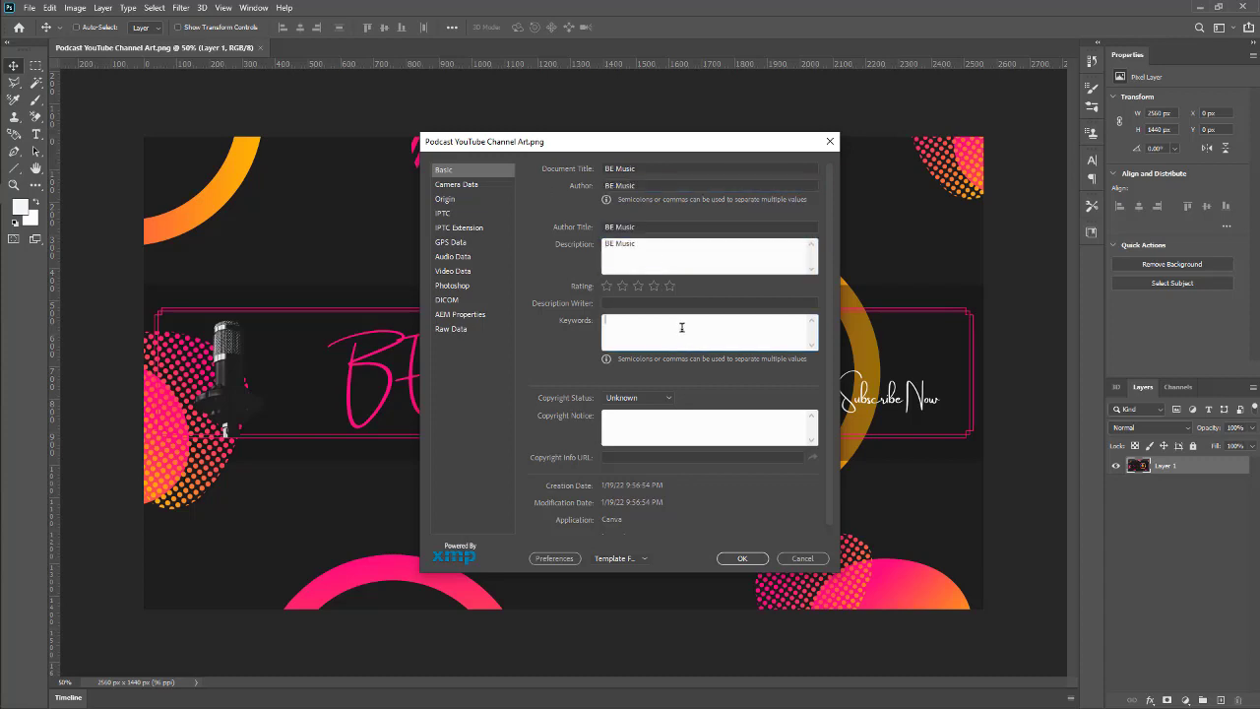
{"action": "key", "text": "ctrl+v"}
{"action": "left_click", "coordinate": [682, 303]}
{"action": "key", "text": "ctrl+v"}
{"action": "left_click", "coordinate": [676, 425]}
{"action": "key", "text": "ctrl+v"}
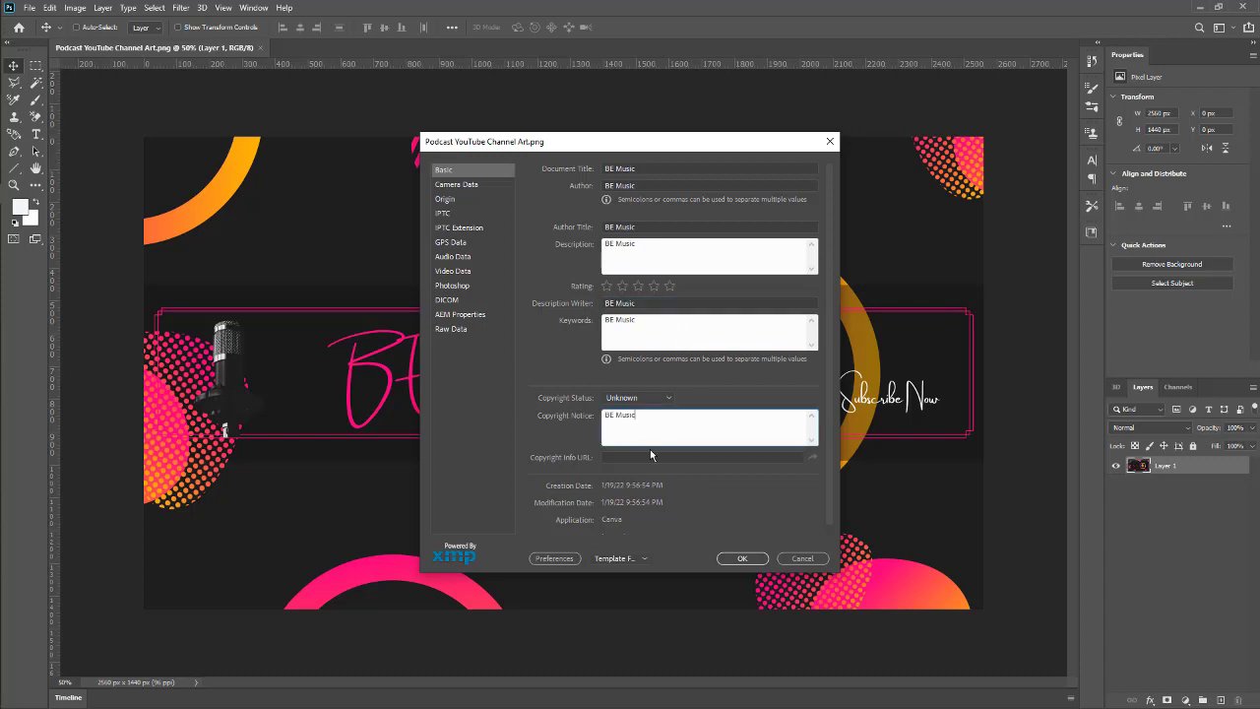
{"action": "left_click", "coordinate": [649, 455]}
{"action": "key", "text": "ctrl+v"}
Step: Set the Origin headline to 'BE Music' and confirm the file info
{"action": "scroll", "coordinate": [655, 460], "scroll_direction": "down", "scroll_amount": 1}
{"action": "left_click", "coordinate": [473, 185]}
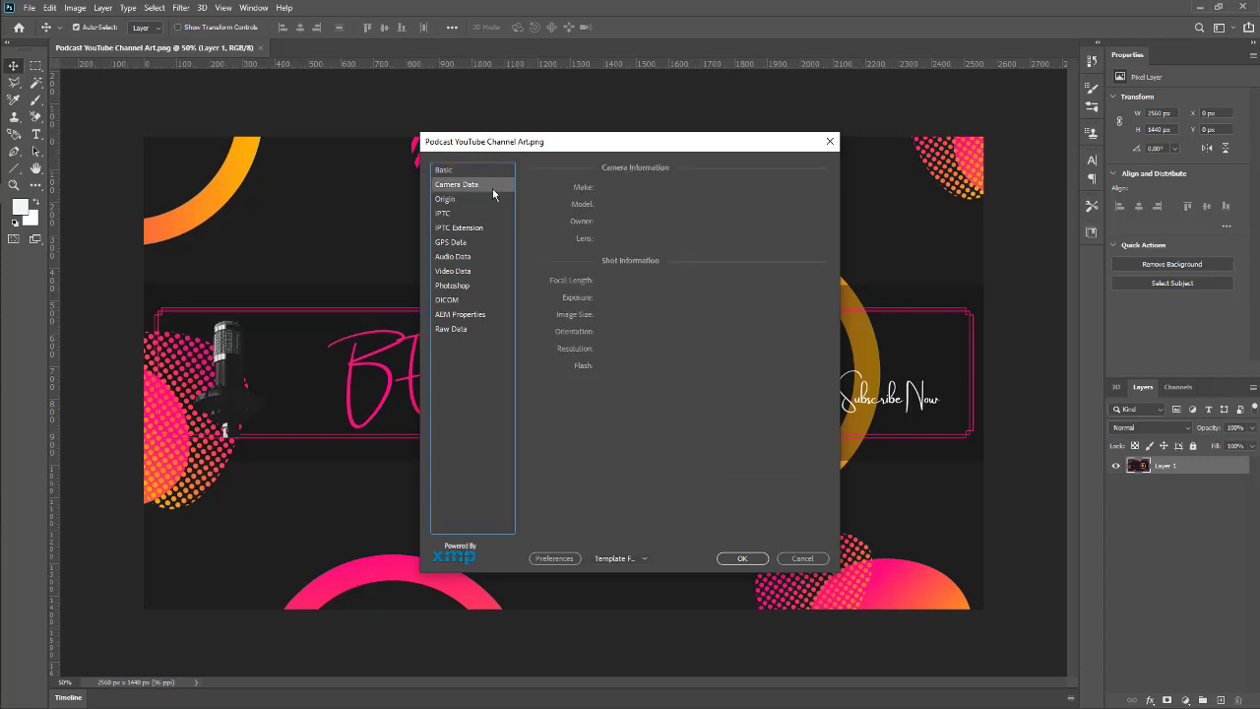
{"action": "left_click", "coordinate": [458, 200]}
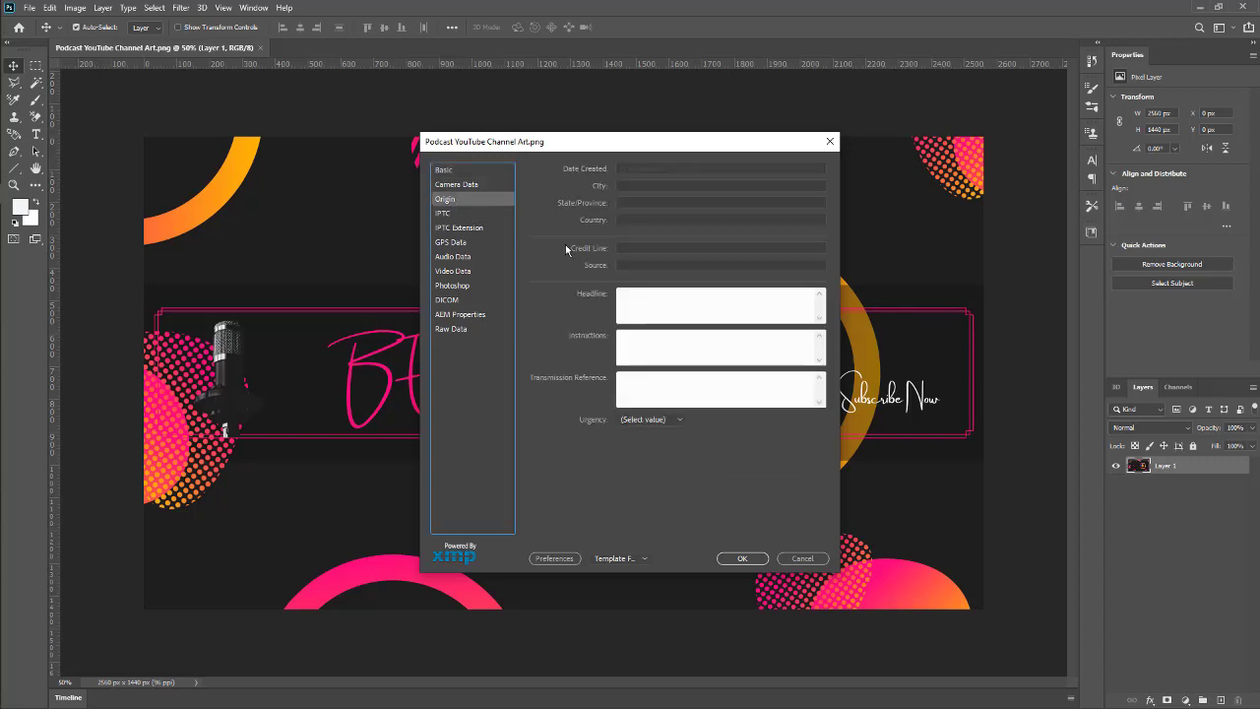
{"action": "left_click", "coordinate": [652, 293]}
{"action": "key", "text": "ctrl+v"}
{"action": "left_click", "coordinate": [743, 558]}
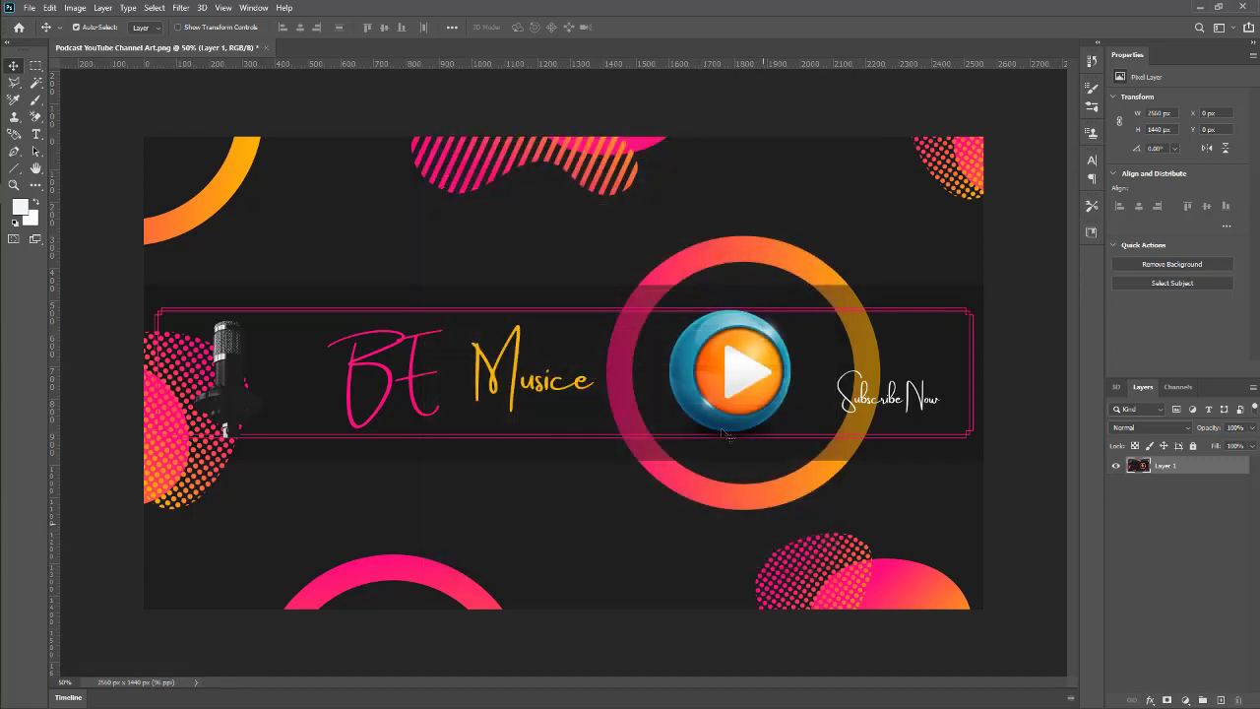
Step: Save a PNG copy of the banner to the Desktop named 'BE Music Banne'
{"action": "key", "text": "ctrl+shift+s"}
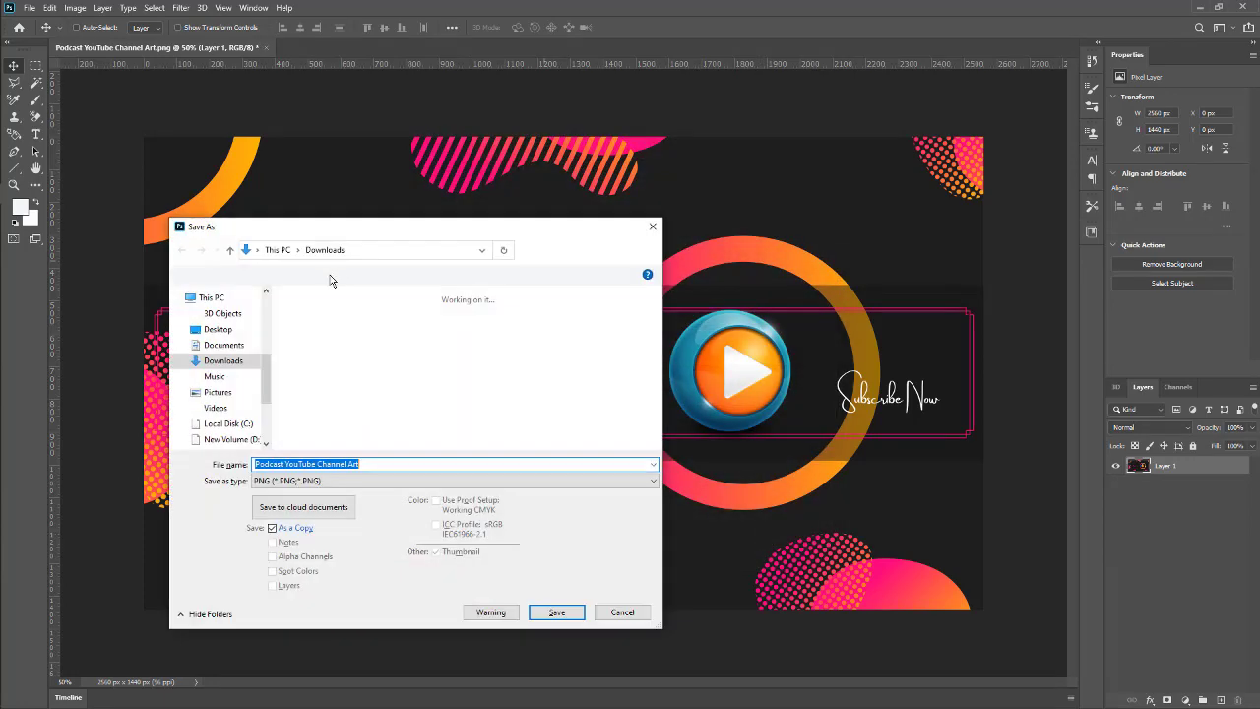
{"action": "scroll", "coordinate": [236, 334], "scroll_direction": "down", "scroll_amount": 5}
{"action": "left_click", "coordinate": [225, 348]}
{"action": "scroll", "coordinate": [242, 338], "scroll_direction": "up", "scroll_amount": 5}
{"action": "scroll", "coordinate": [243, 338], "scroll_direction": "up", "scroll_amount": 2}
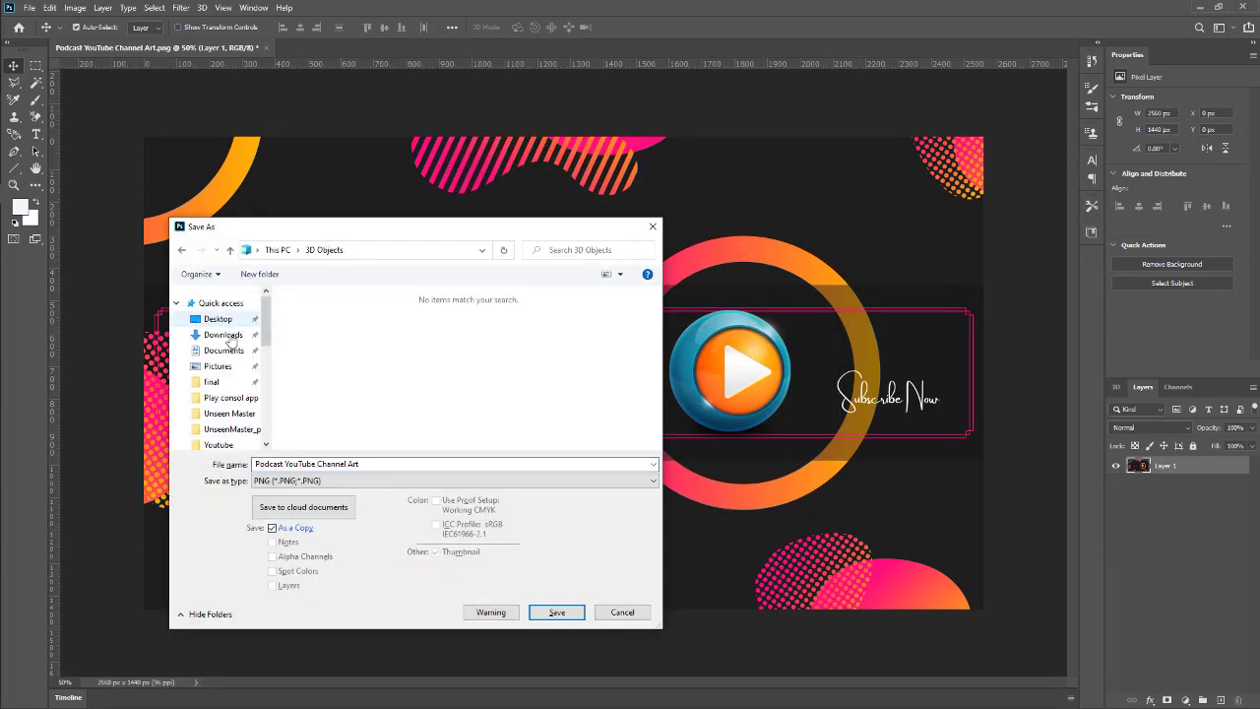
{"action": "left_click", "coordinate": [219, 319]}
{"action": "left_click", "coordinate": [380, 463]}
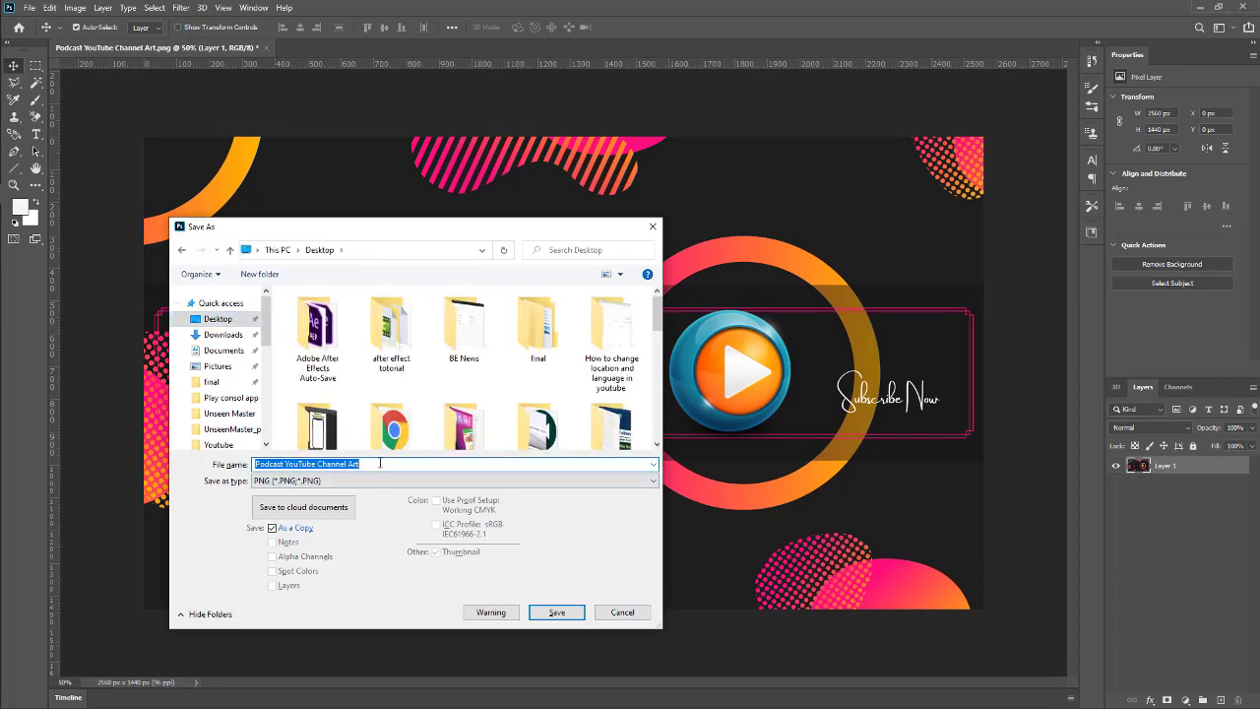
{"action": "type", "text": "BE"}
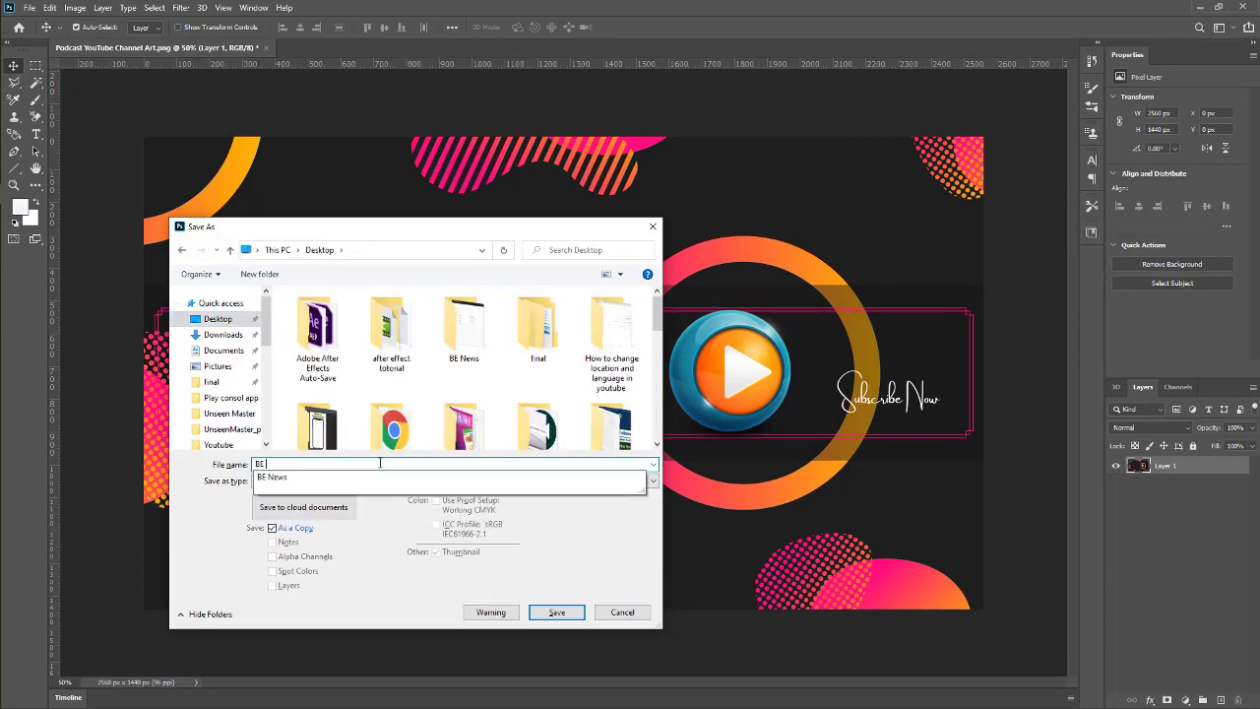
{"action": "type", "text": " Music B"}
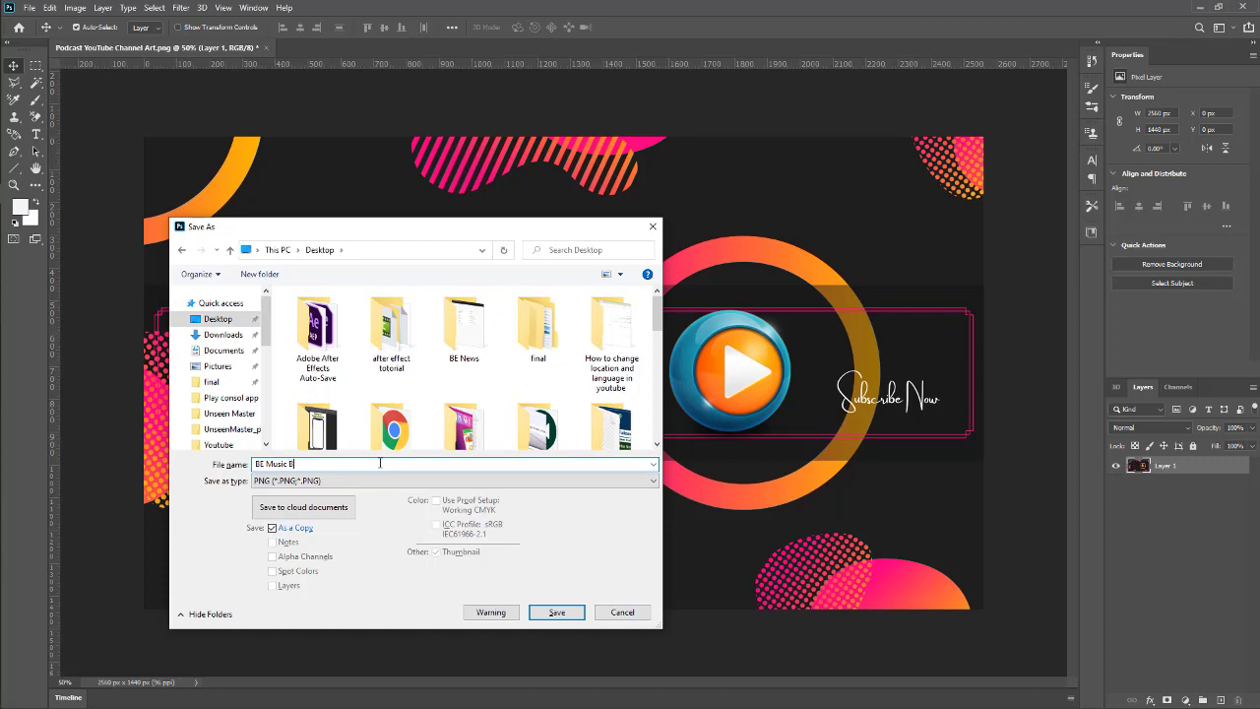
{"action": "type", "text": "anne"}
{"action": "key", "text": "Return"}
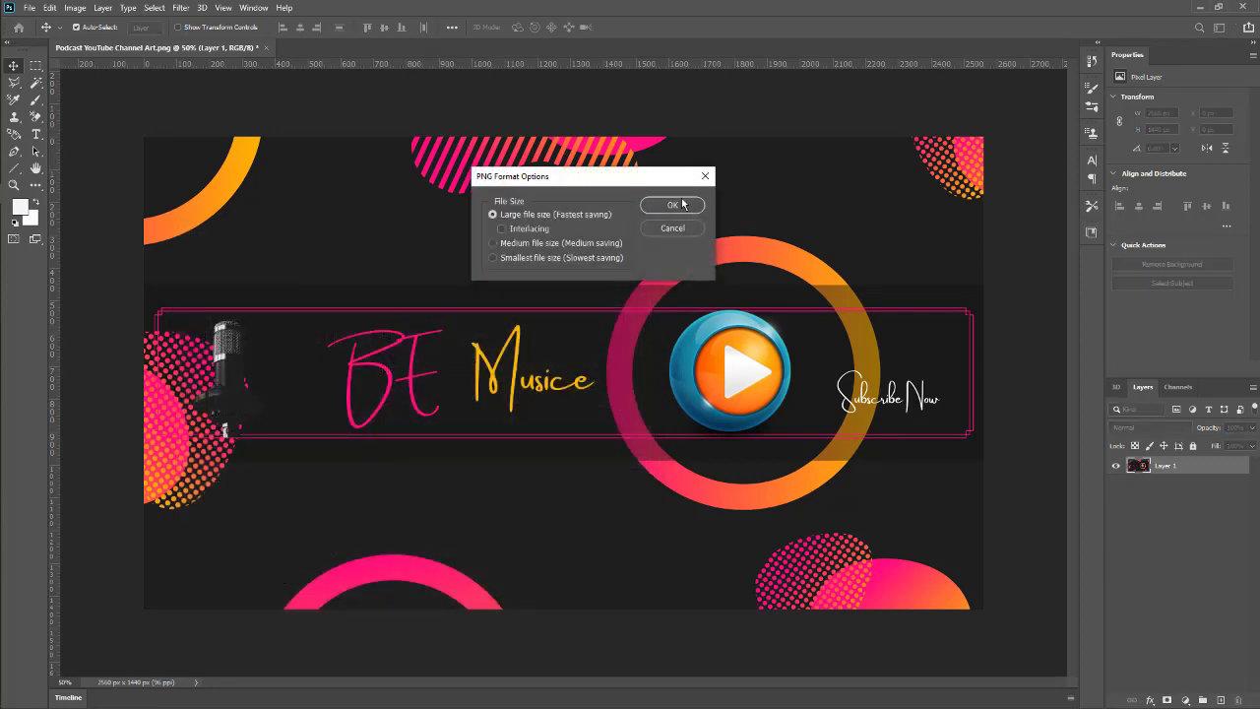
{"action": "left_click", "coordinate": [672, 205]}
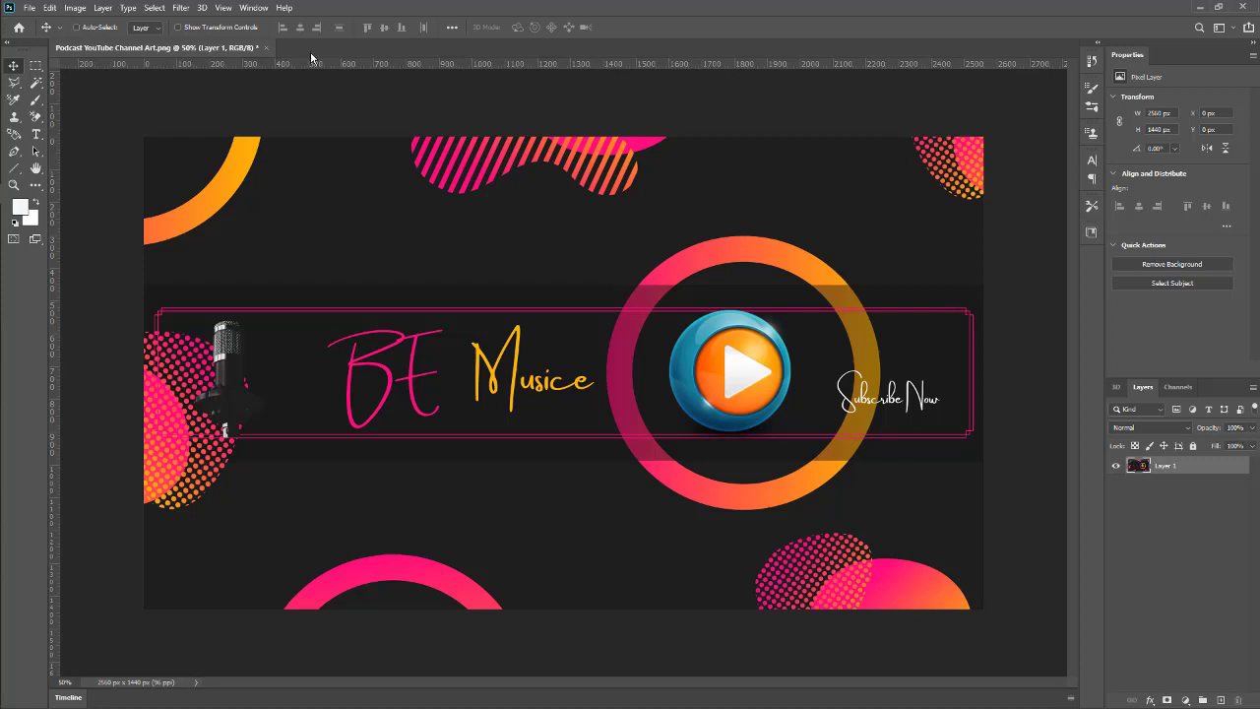
{"action": "key", "text": "ctrl+o"}
{"action": "key", "text": "Escape"}
{"action": "mouse_move", "coordinate": [3, 149]}
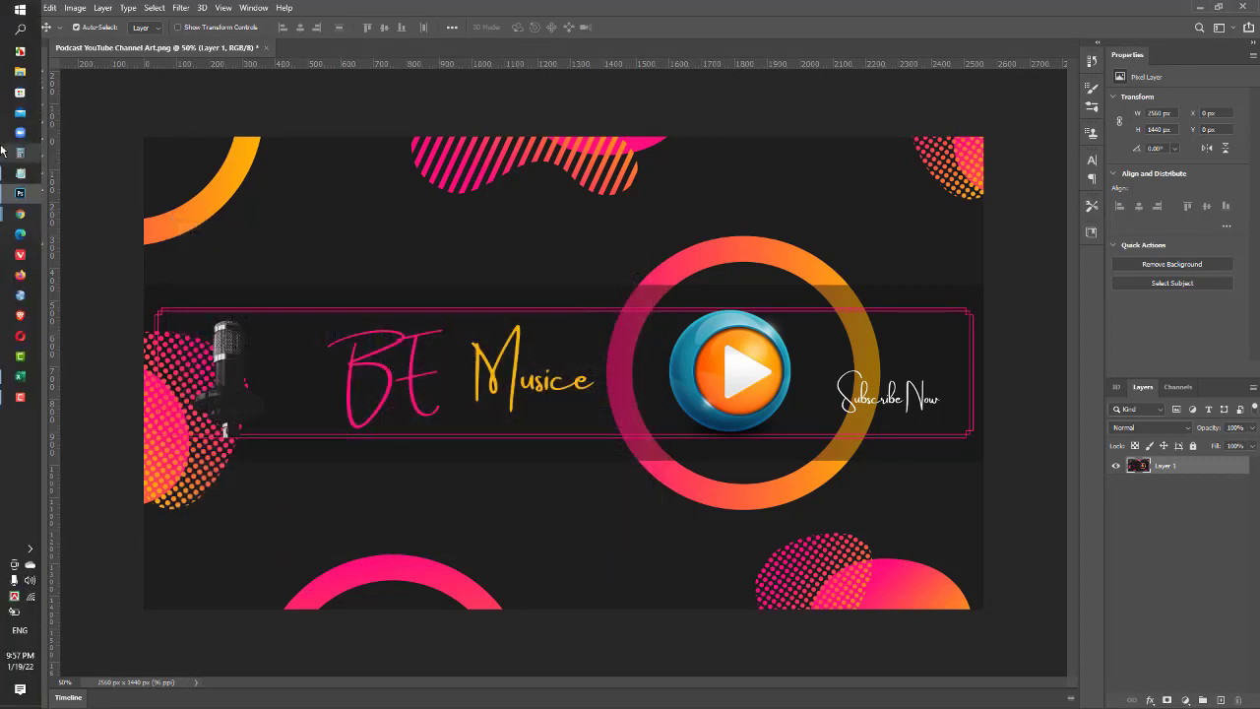
{"action": "mouse_move", "coordinate": [21, 194]}
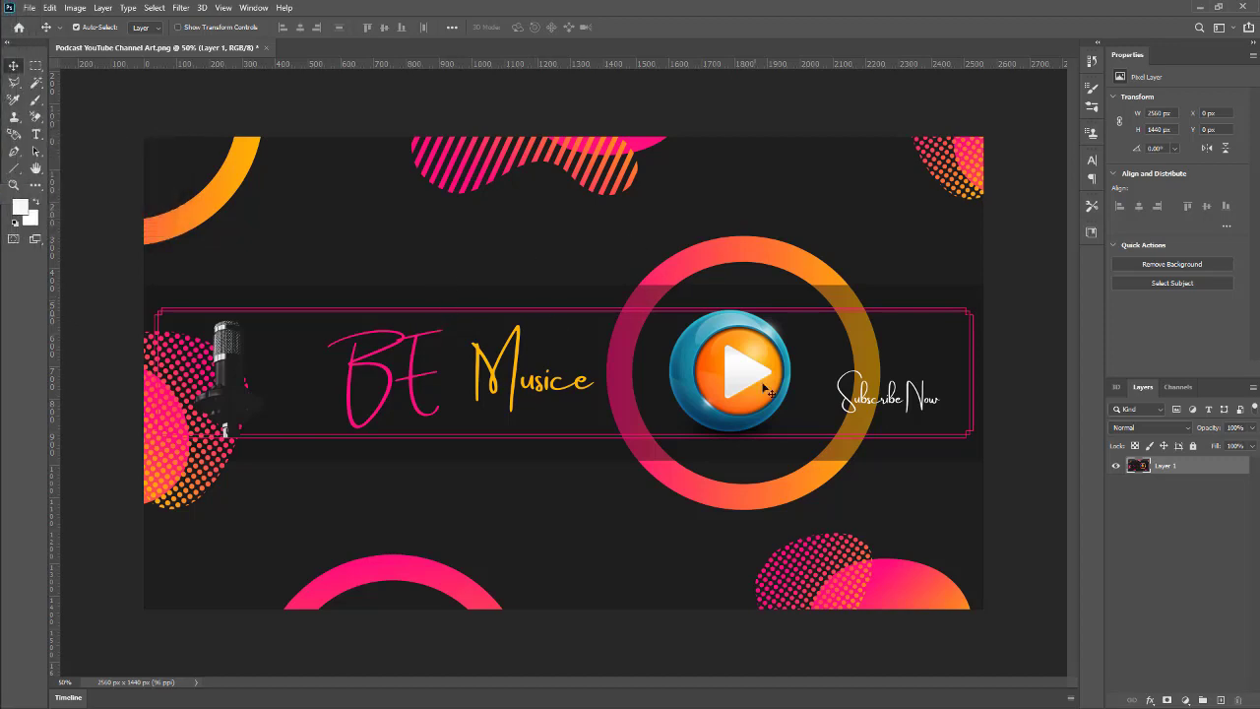
{"action": "left_click", "coordinate": [39, 69]}
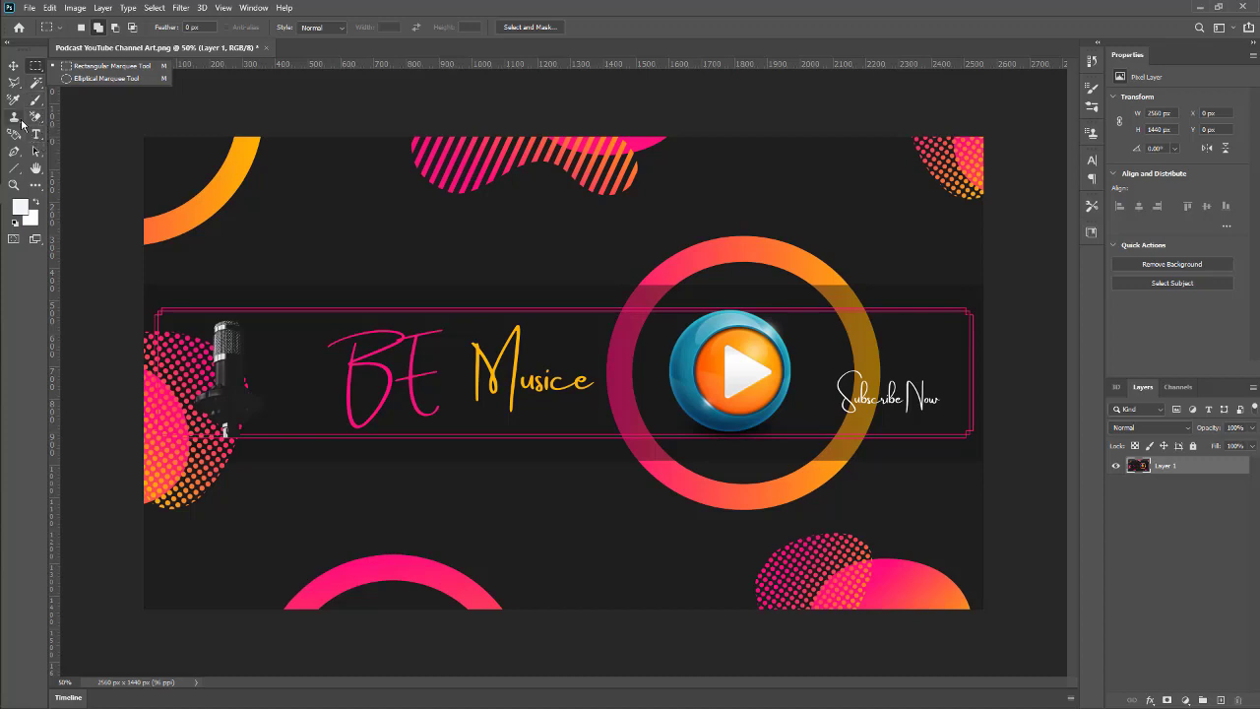
Step: Marquee-select the banner's play button, nudge it upward, and start a new document
{"action": "left_click", "coordinate": [51, 66]}
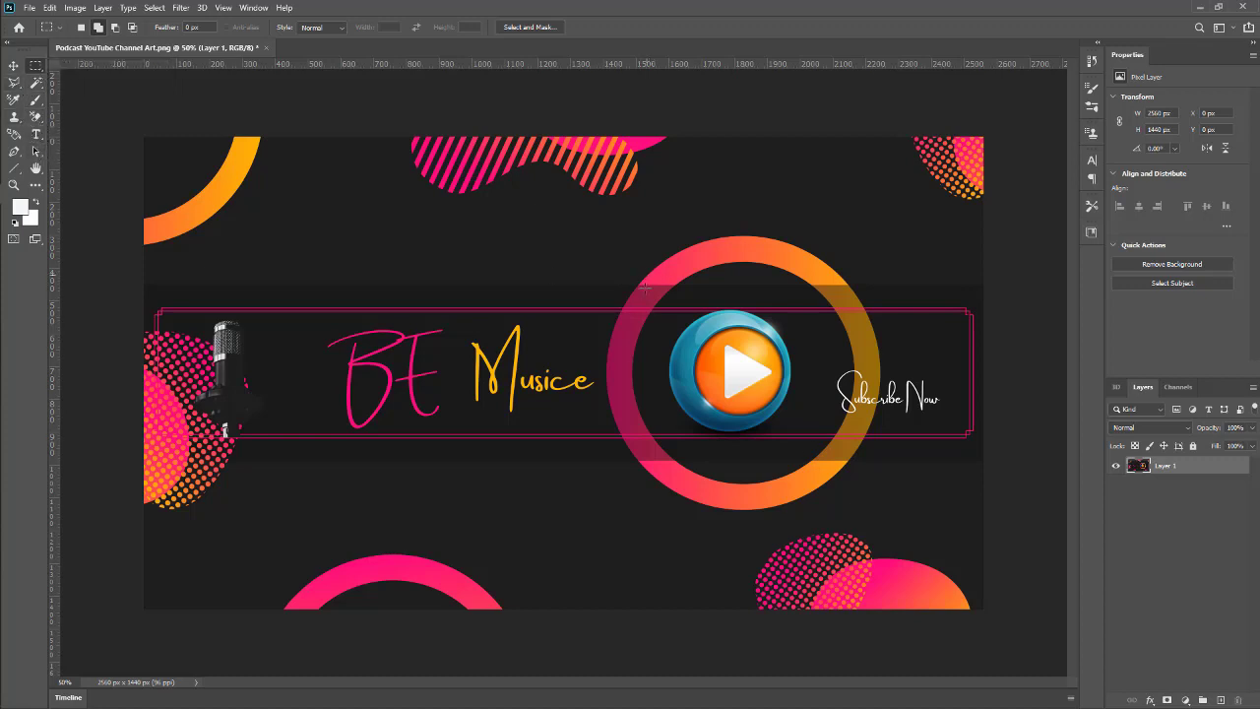
{"action": "left_click_drag", "start_coordinate": [675, 305], "coordinate": [815, 432]}
{"action": "key", "text": "v"}
{"action": "mouse_move", "coordinate": [748, 382]}
{"action": "left_mouse_down"}
{"action": "mouse_move", "coordinate": [662, 346]}
{"action": "mouse_move", "coordinate": [743, 362]}
{"action": "left_mouse_up"}
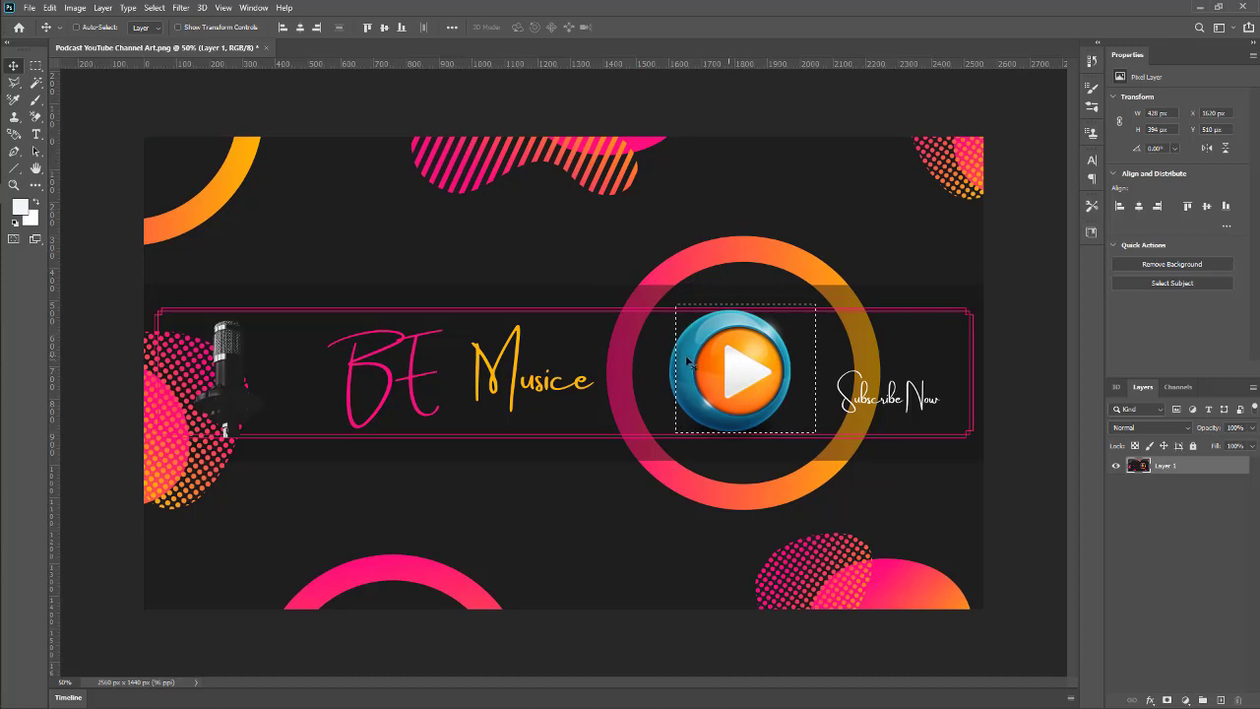
{"action": "key", "text": "m"}
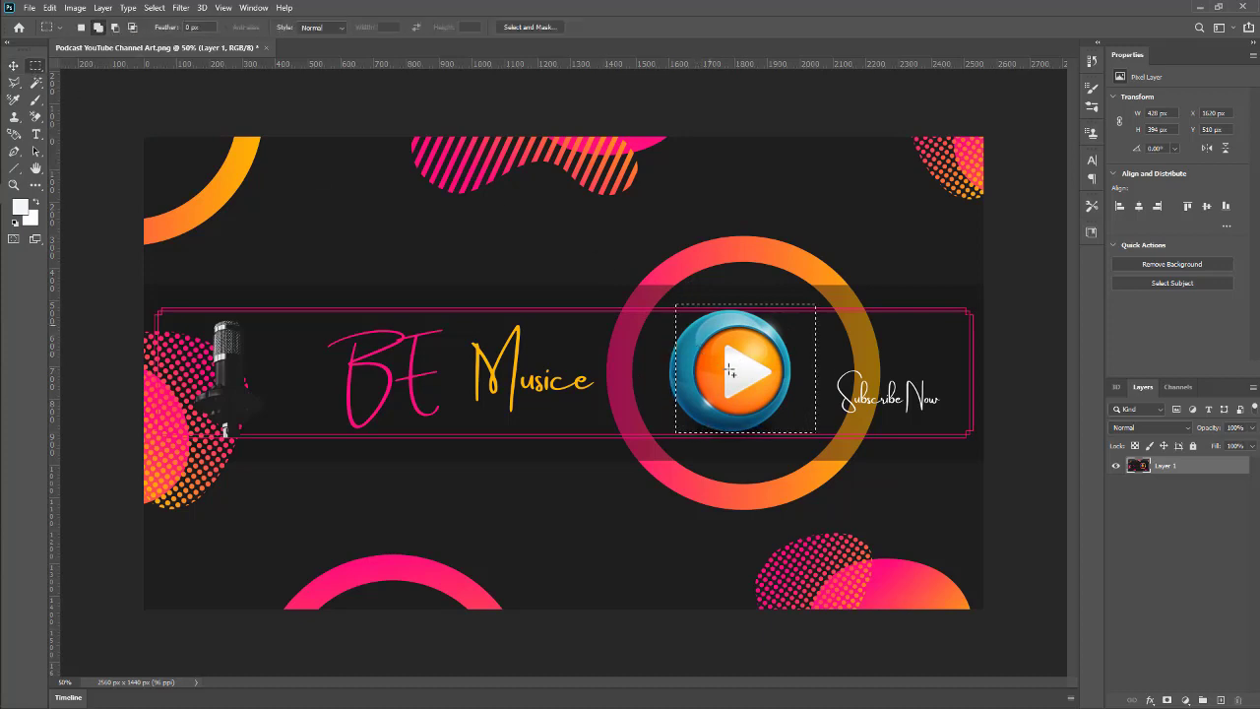
{"action": "mouse_move", "coordinate": [731, 370]}
{"action": "left_mouse_down"}
{"action": "mouse_move", "coordinate": [690, 371]}
{"action": "mouse_move", "coordinate": [715, 357]}
{"action": "left_mouse_up"}
{"action": "key", "text": "ctrl+n"}
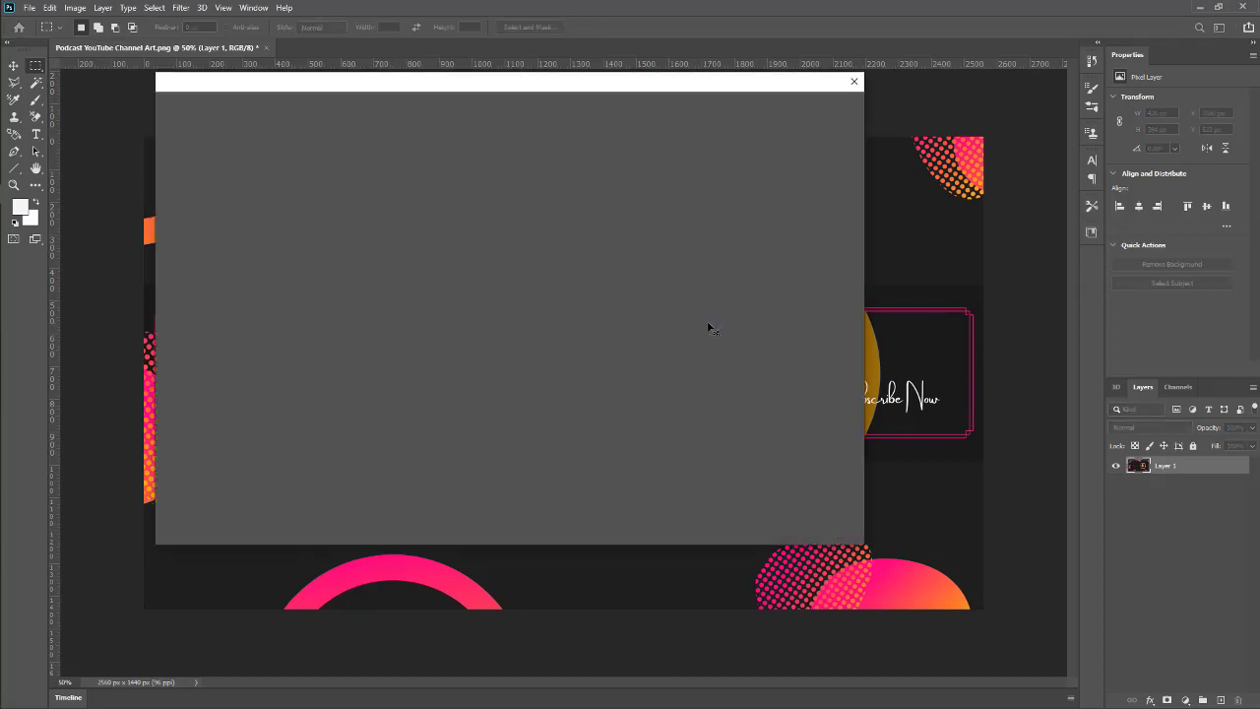
Step: Create the new document and paste the copied play button into it as Layer 1
{"action": "key", "text": "Return"}
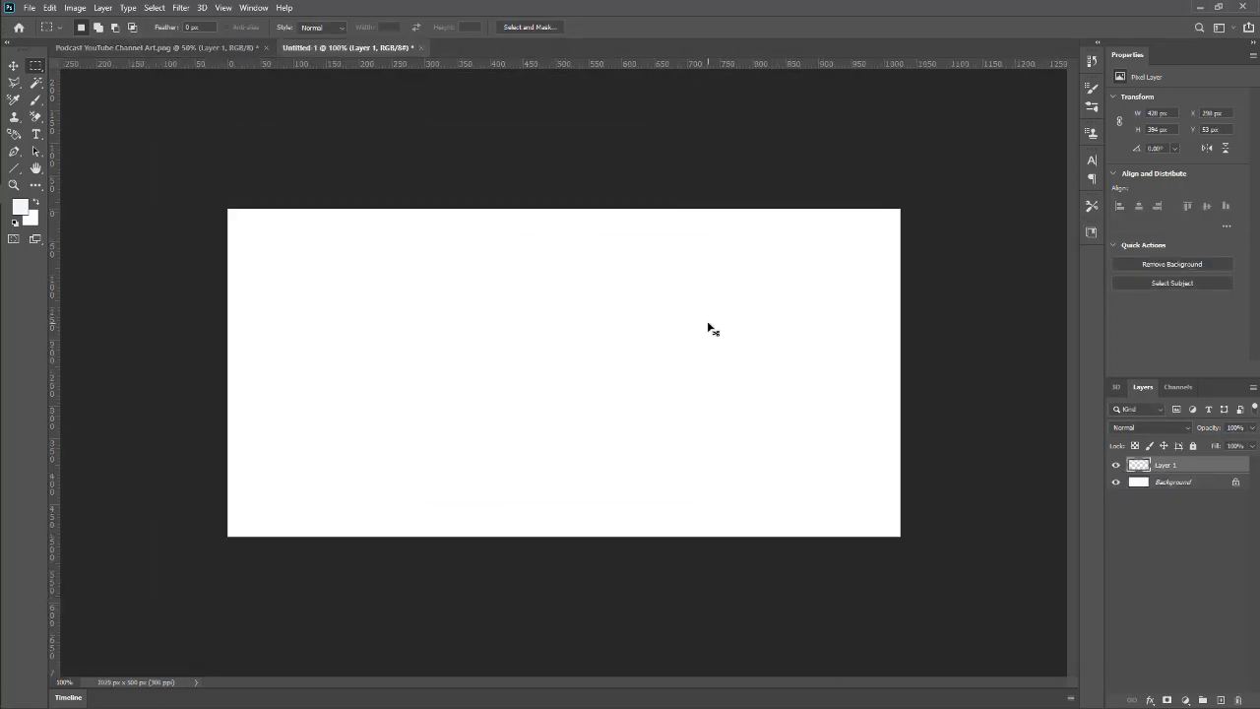
{"action": "key", "text": "ctrl+v"}
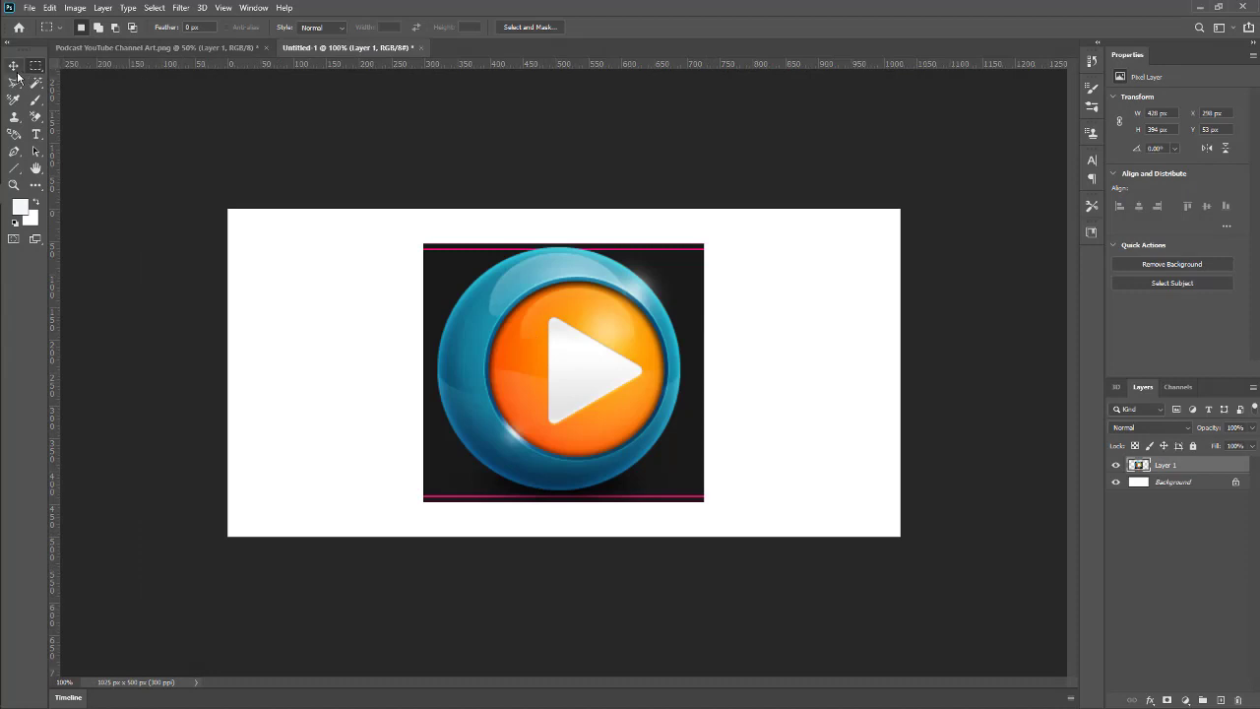
{"action": "left_click", "coordinate": [13, 65]}
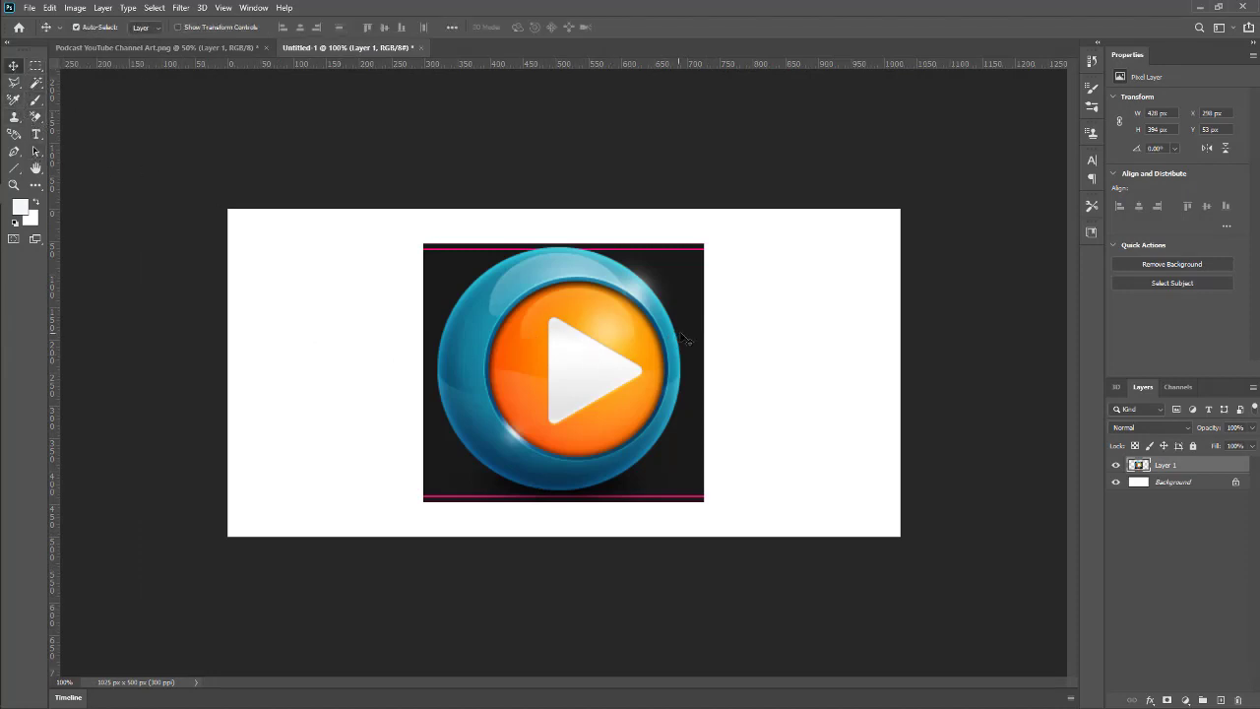
Step: Browse the lasso, clone, eyedropper, brush and eraser tool groups in the toolbar
{"action": "left_click", "coordinate": [16, 88]}
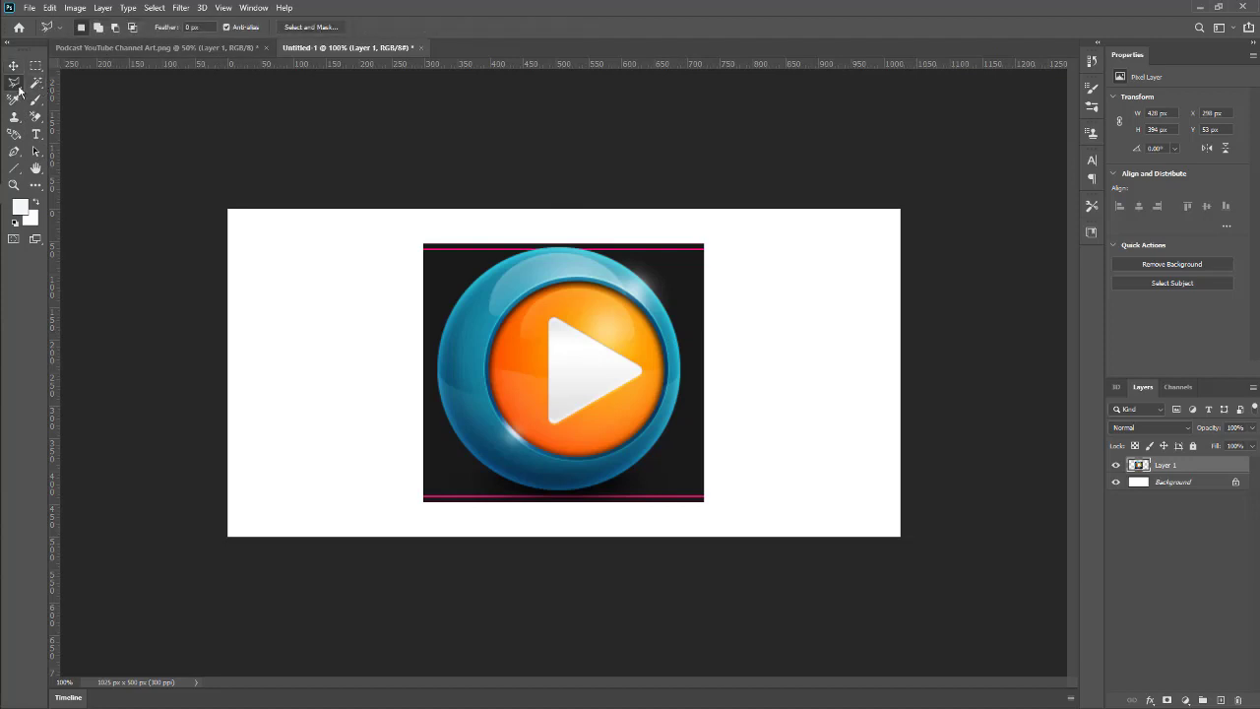
{"action": "left_click", "coordinate": [15, 99]}
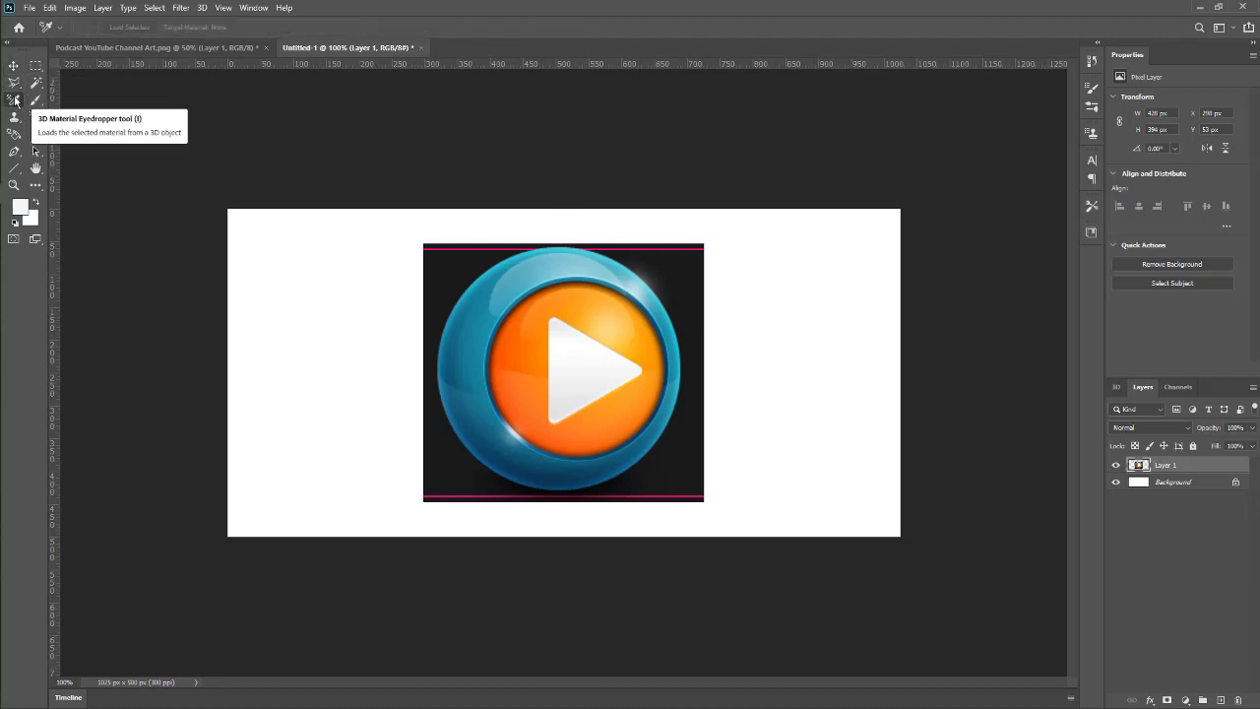
{"action": "left_click", "coordinate": [16, 117]}
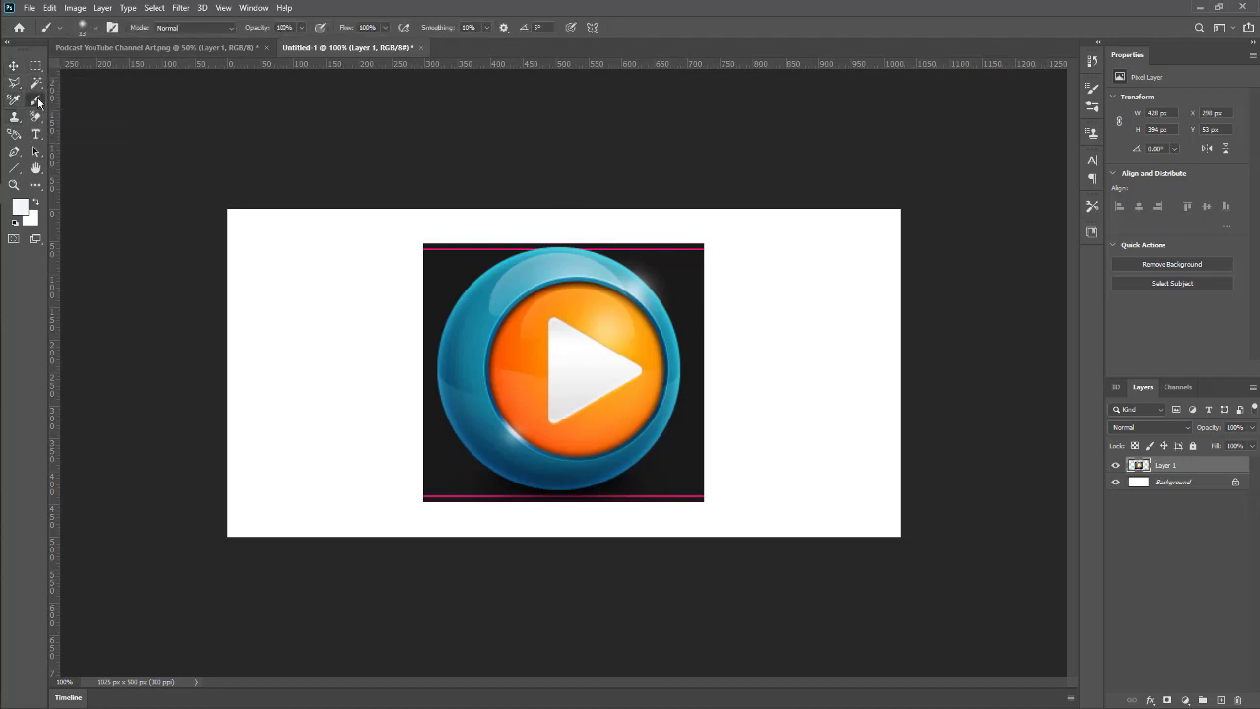
{"action": "left_click", "coordinate": [14, 100]}
{"action": "left_click", "coordinate": [78, 109]}
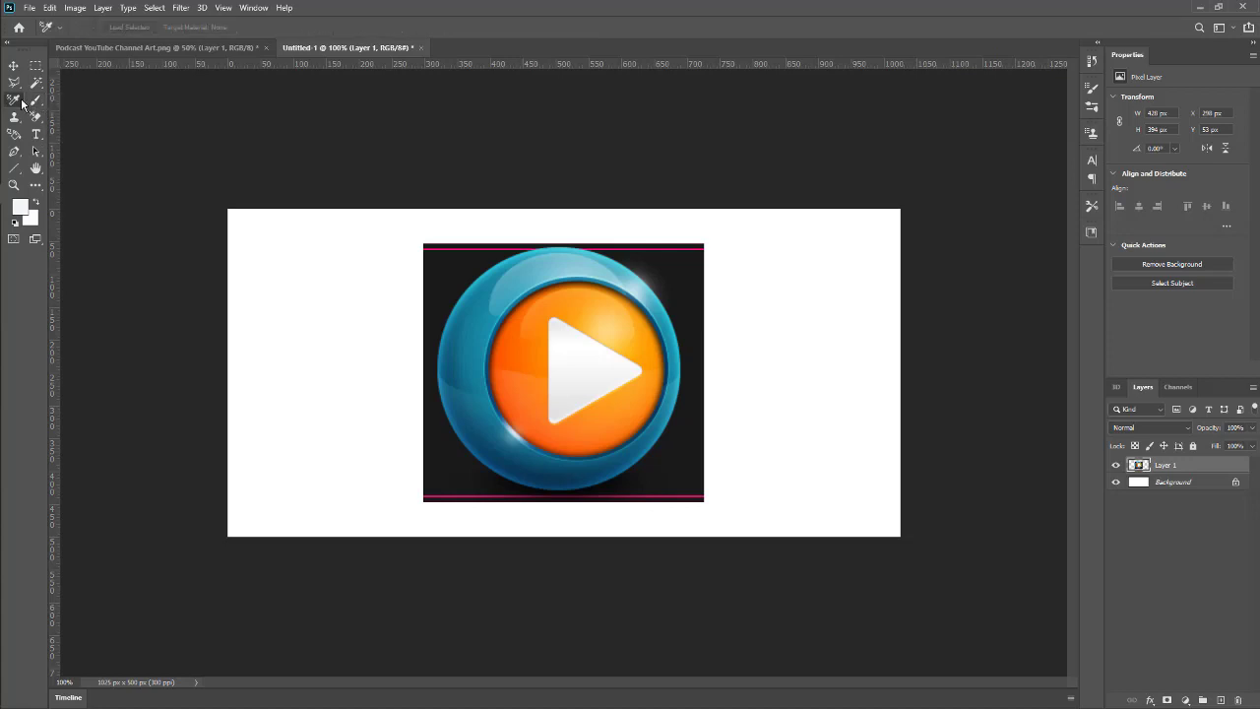
{"action": "left_click", "coordinate": [35, 82]}
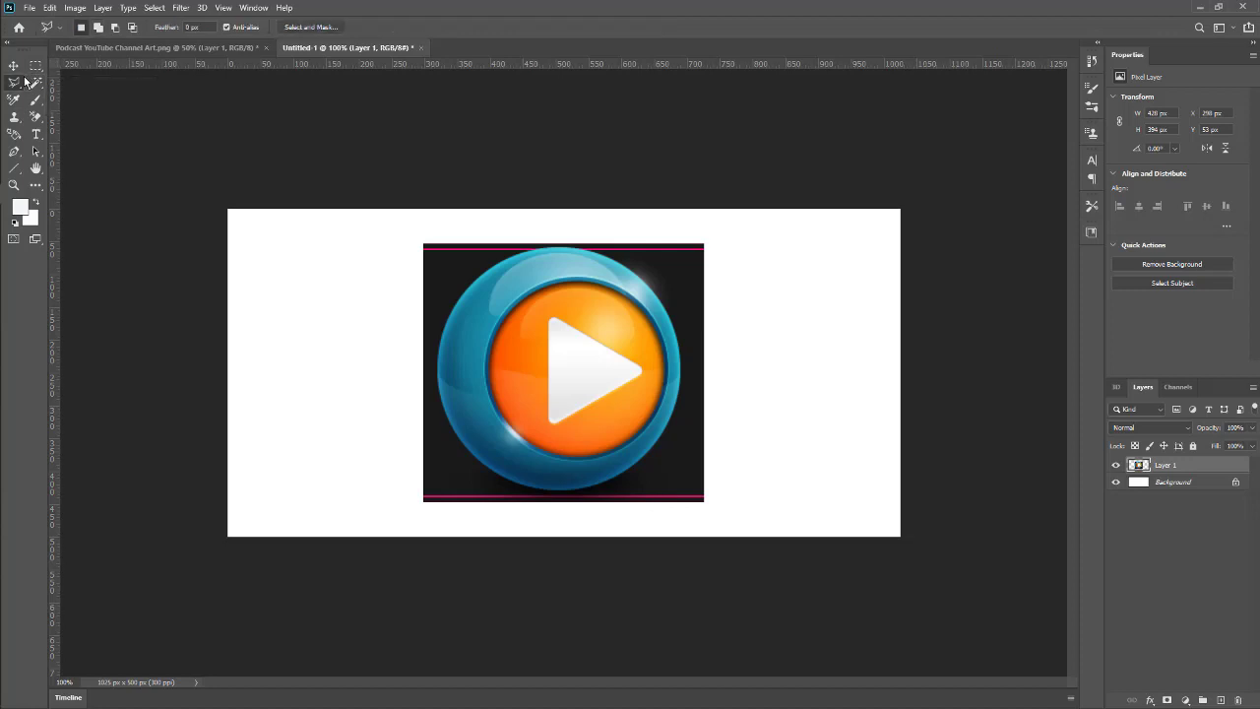
{"action": "left_click", "coordinate": [13, 81]}
{"action": "left_click", "coordinate": [36, 100]}
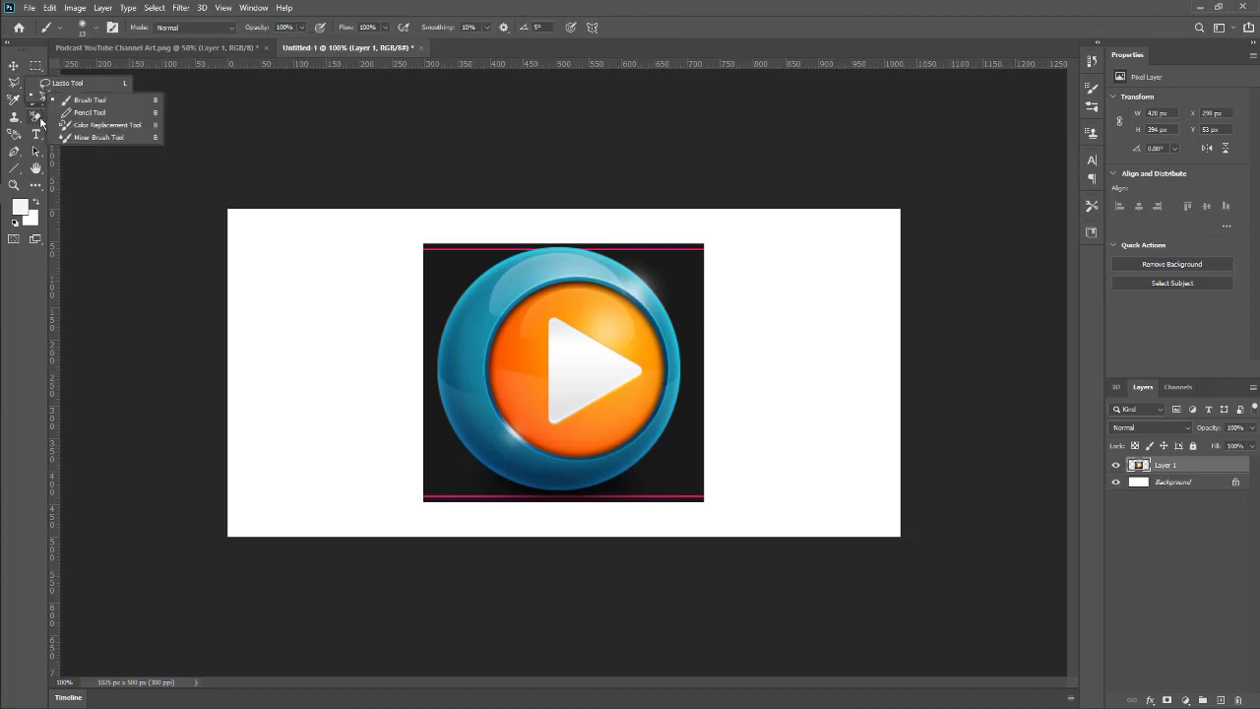
{"action": "left_click", "coordinate": [36, 116]}
Step: Browse the clone, path, shape and zoom tools, ending on the selection-by-colour tool
{"action": "left_click", "coordinate": [14, 116]}
{"action": "left_click", "coordinate": [13, 135]}
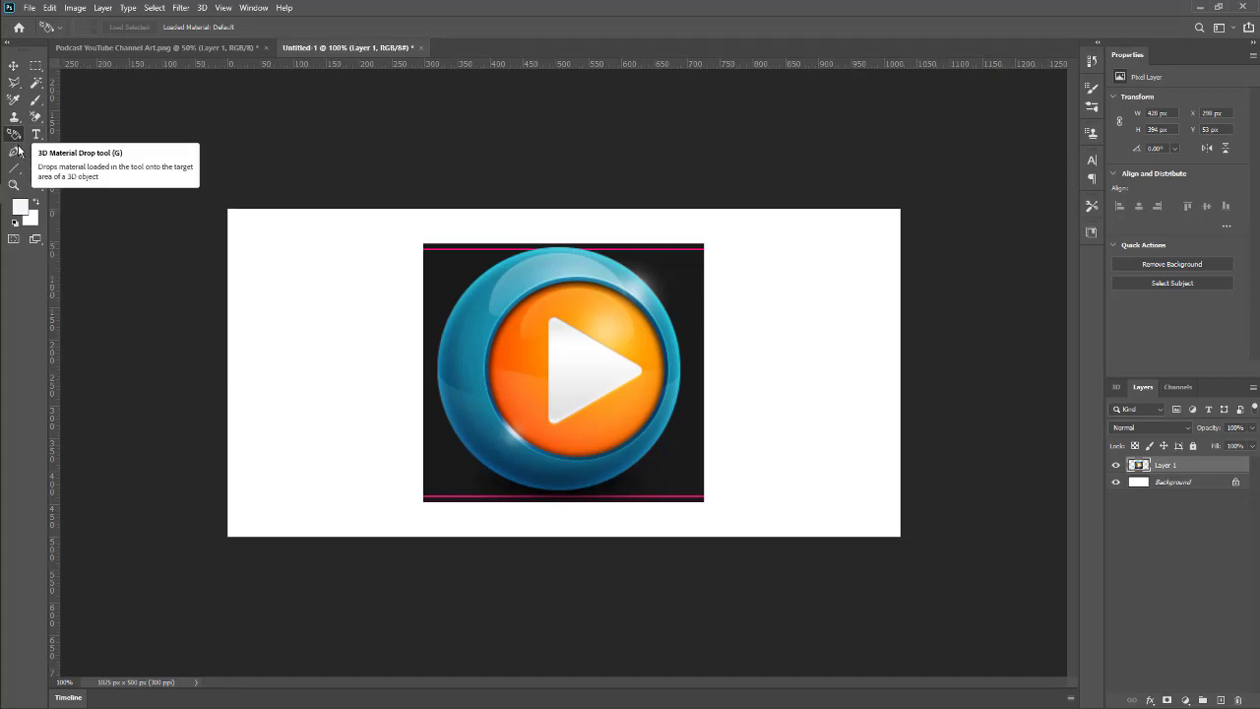
{"action": "left_click", "coordinate": [14, 151]}
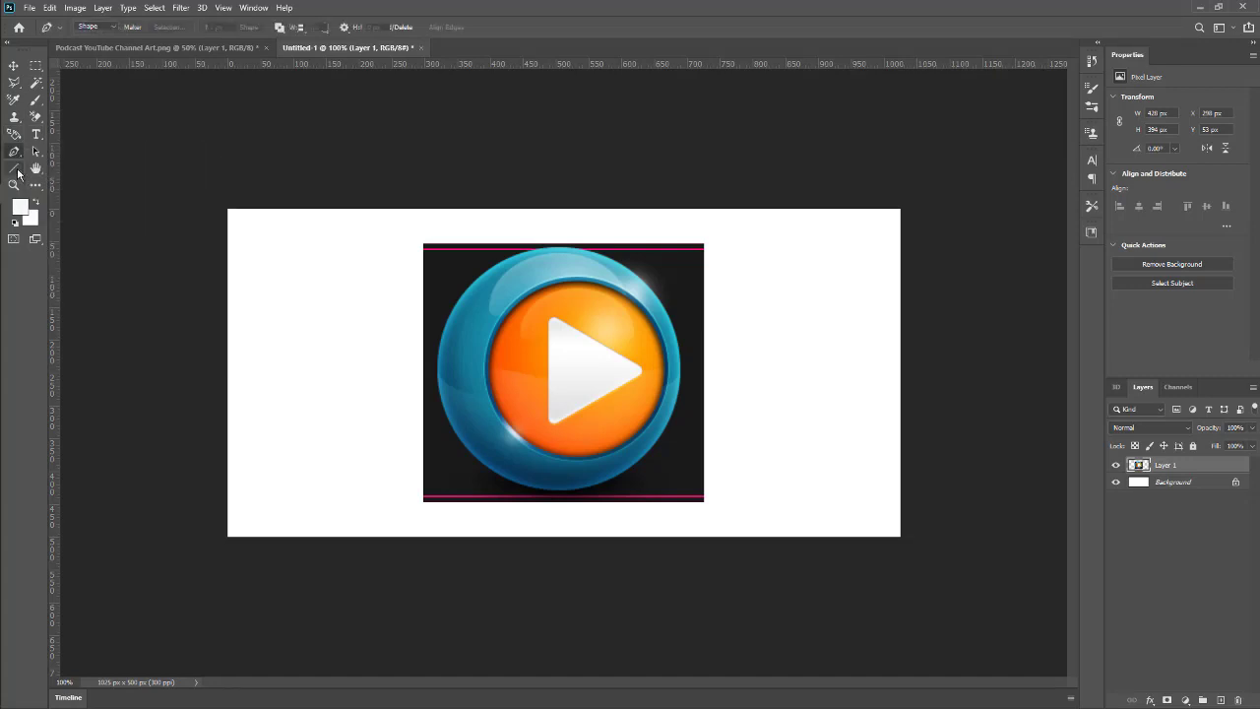
{"action": "left_click", "coordinate": [18, 172]}
{"action": "left_click", "coordinate": [17, 187]}
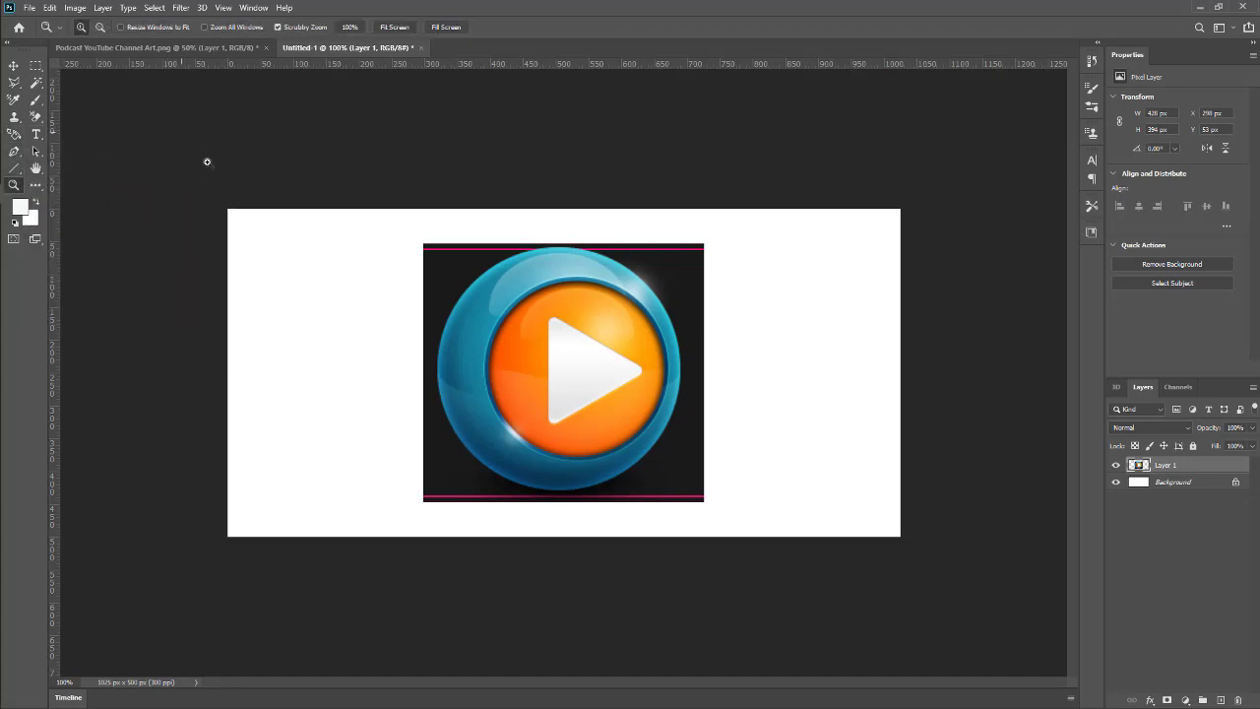
{"action": "left_click", "coordinate": [34, 66]}
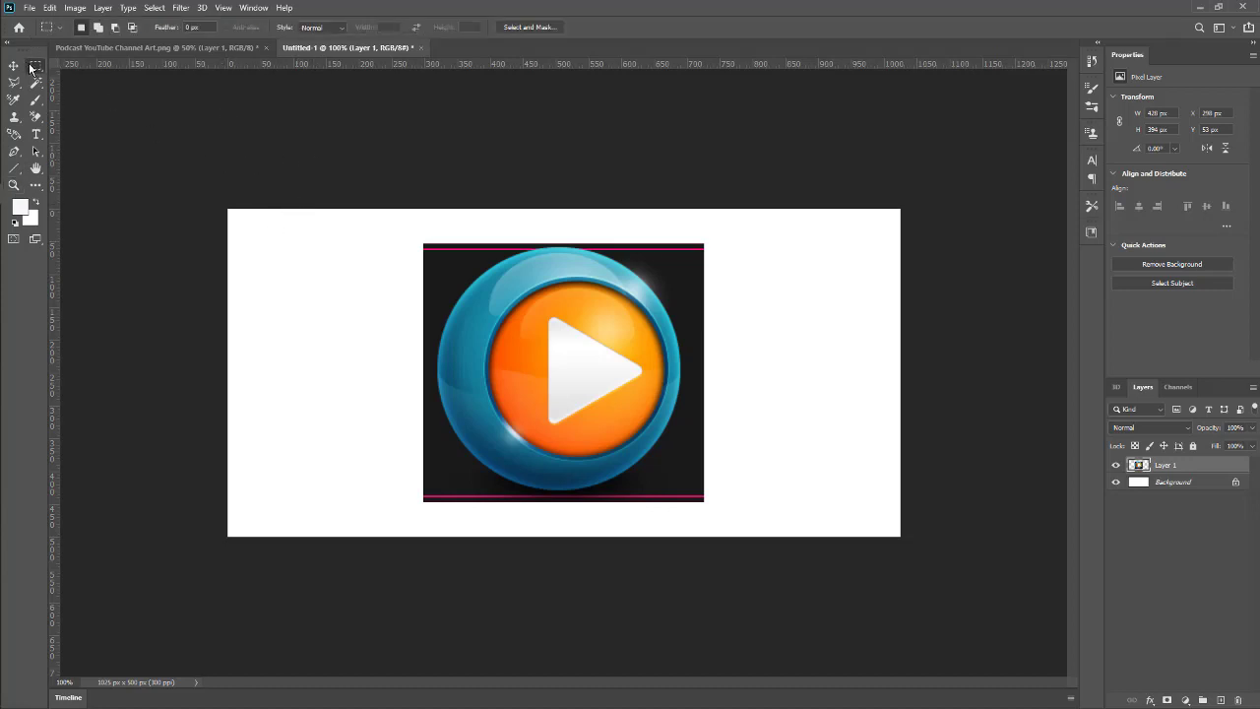
{"action": "left_click", "coordinate": [37, 84]}
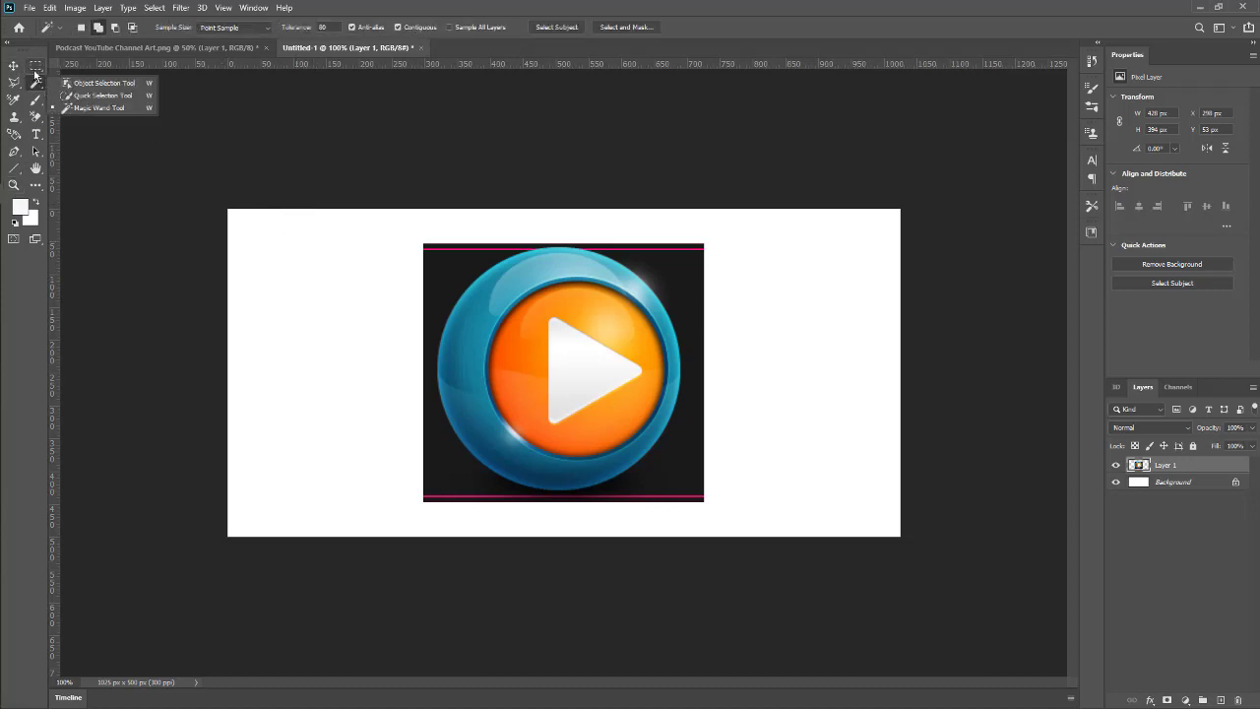
Step: Switch to Full Screen Mode, undock the Tools panel, and select all of the icon
{"action": "left_click", "coordinate": [42, 243]}
{"action": "left_click", "coordinate": [41, 243]}
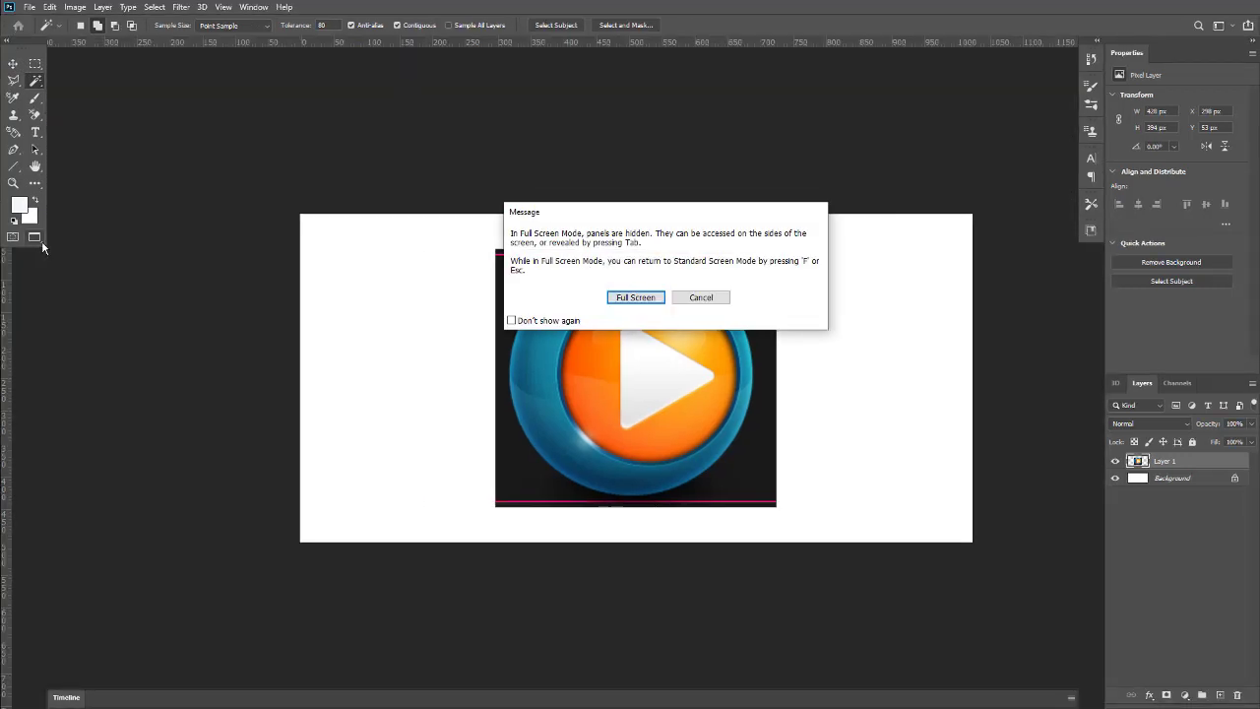
{"action": "left_click", "coordinate": [699, 297]}
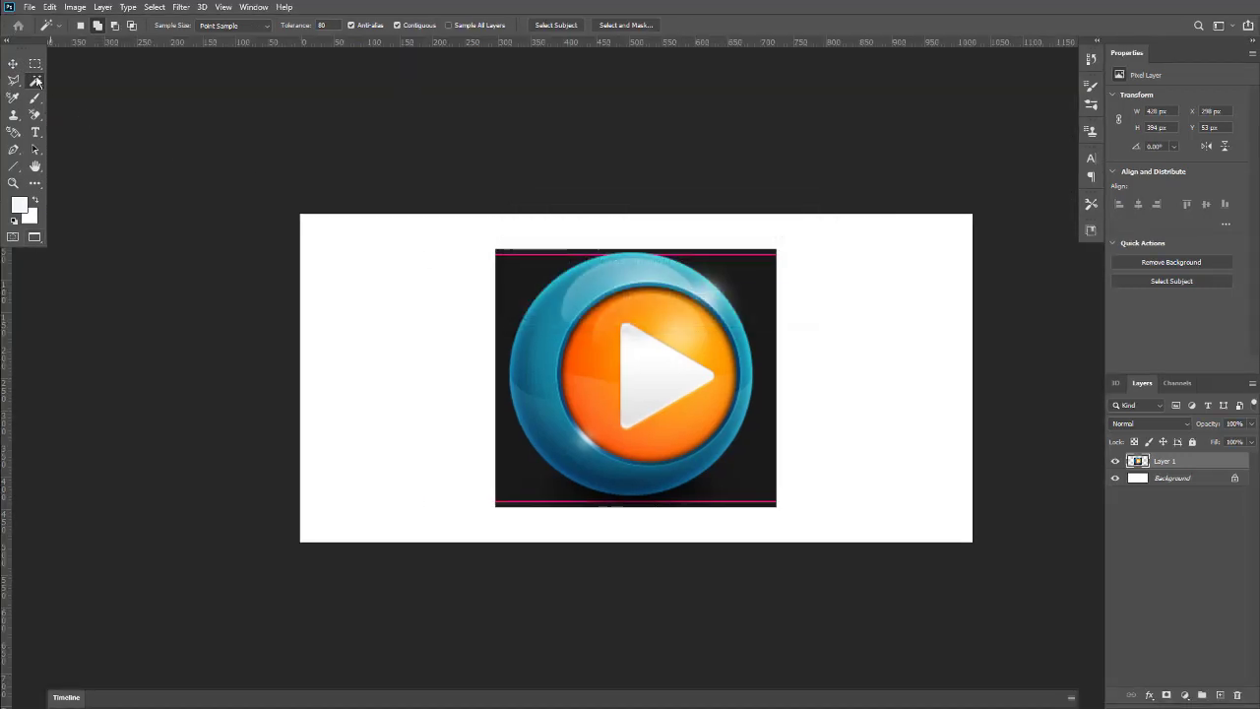
{"action": "mouse_move", "coordinate": [16, 56]}
{"action": "left_mouse_down"}
{"action": "mouse_move", "coordinate": [45, 49]}
{"action": "mouse_move", "coordinate": [6, 53]}
{"action": "left_mouse_up"}
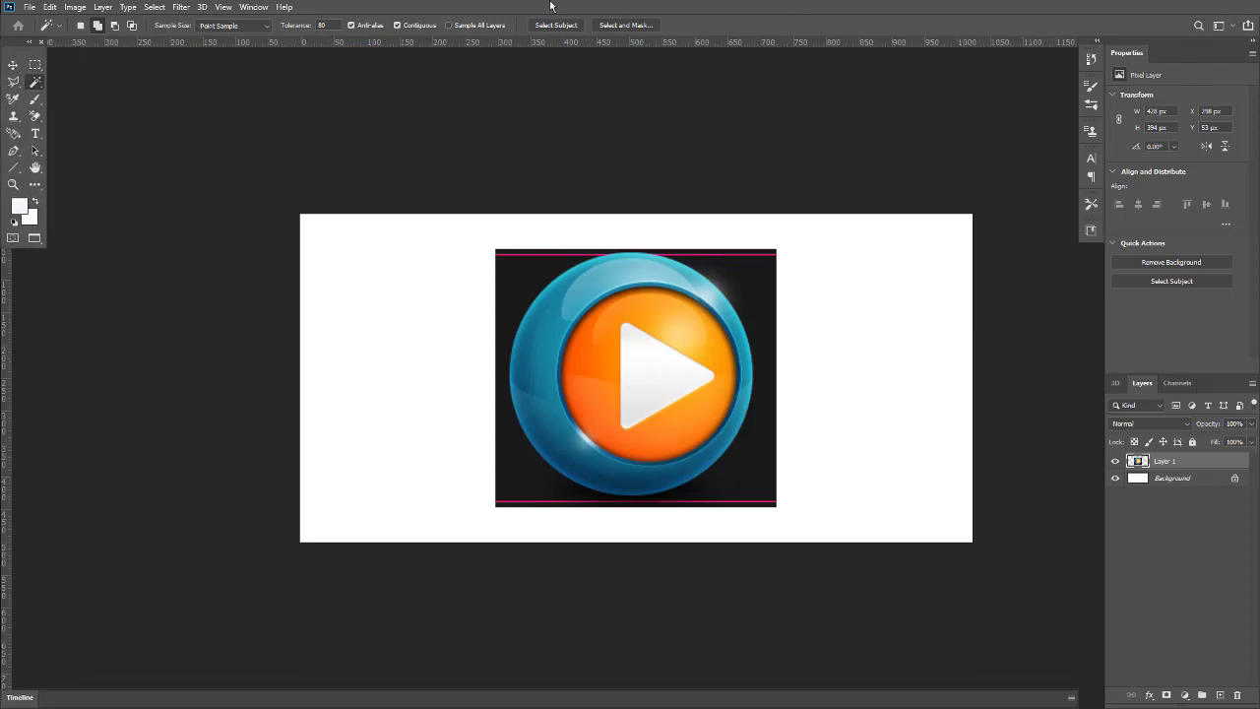
{"action": "left_click", "coordinate": [39, 240]}
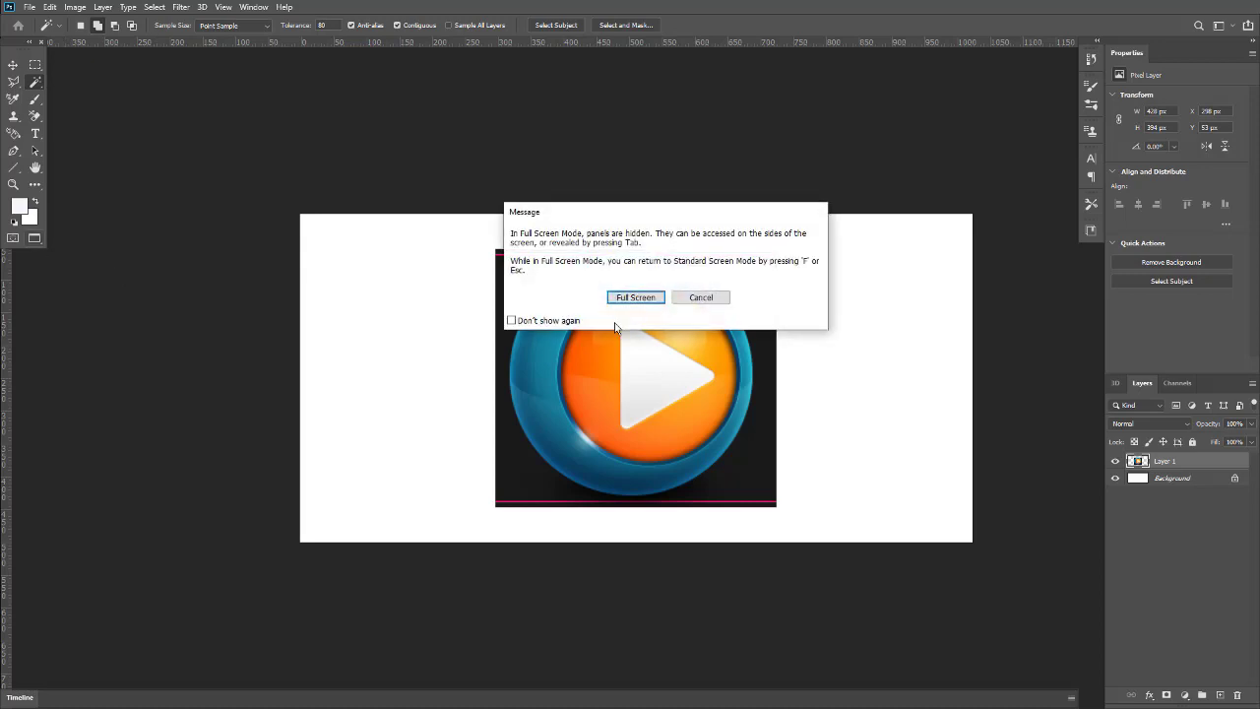
{"action": "left_click", "coordinate": [638, 297]}
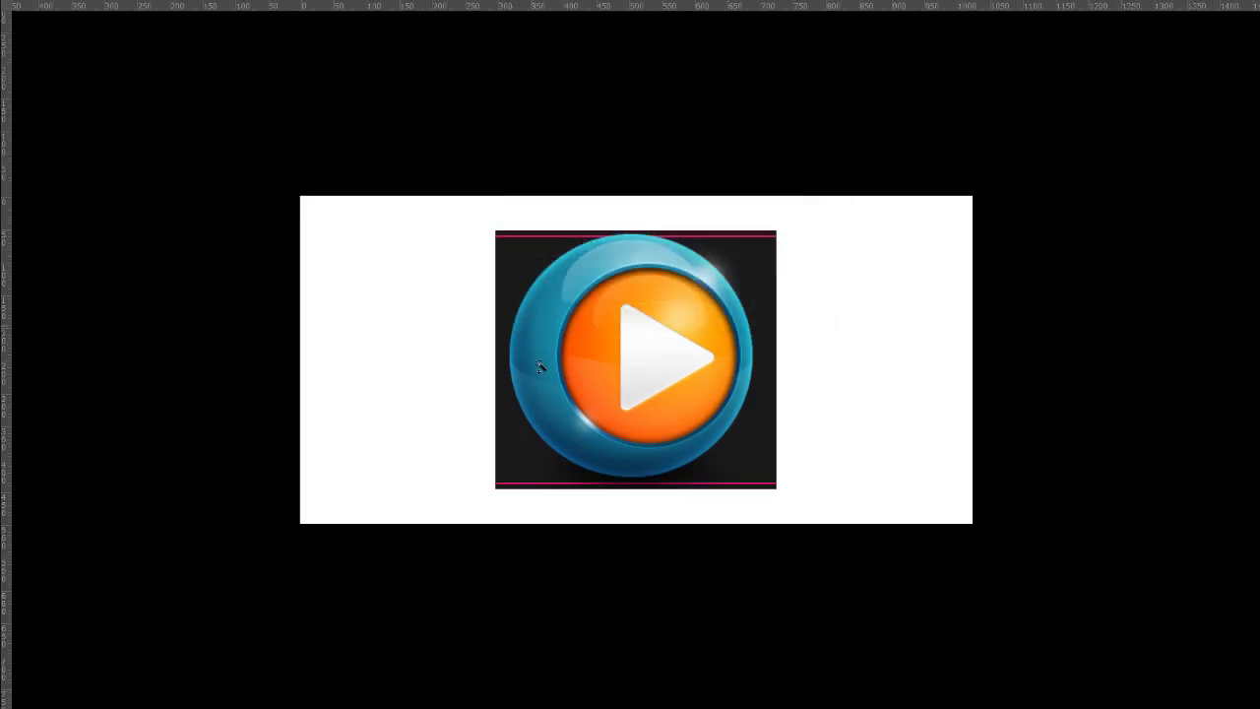
{"action": "key", "text": "ctrl+a"}
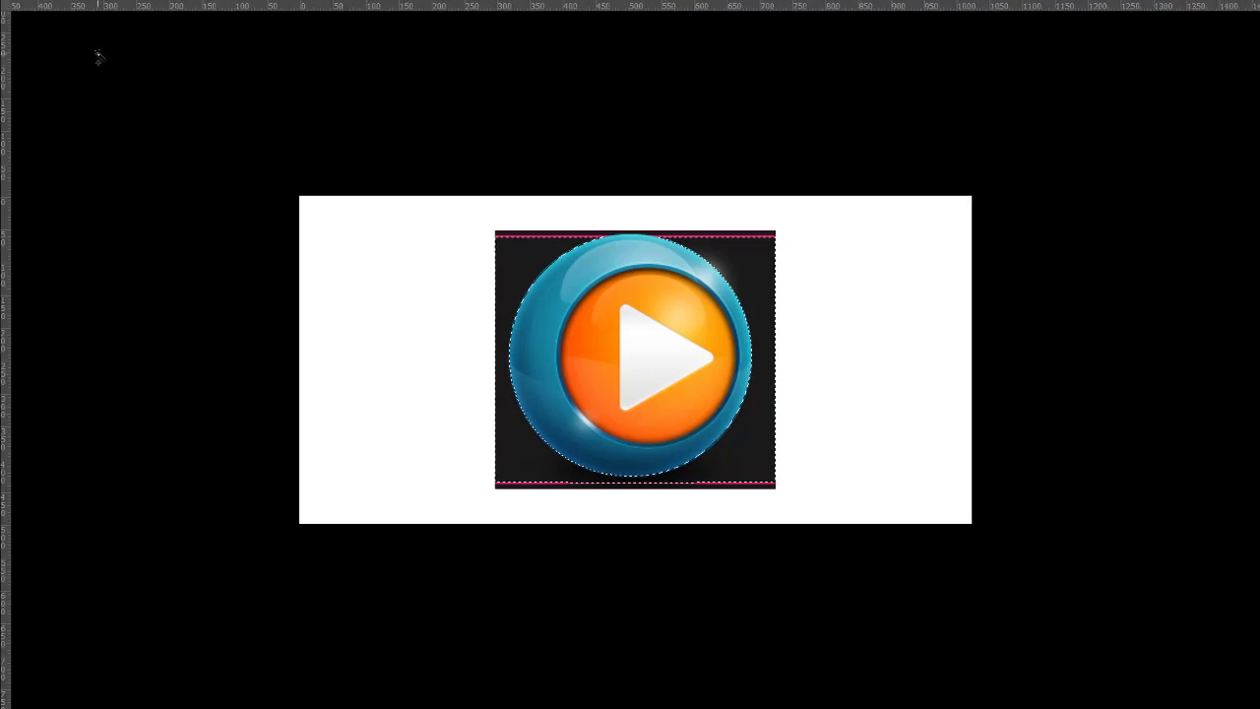
{"action": "right_click", "coordinate": [99, 56]}
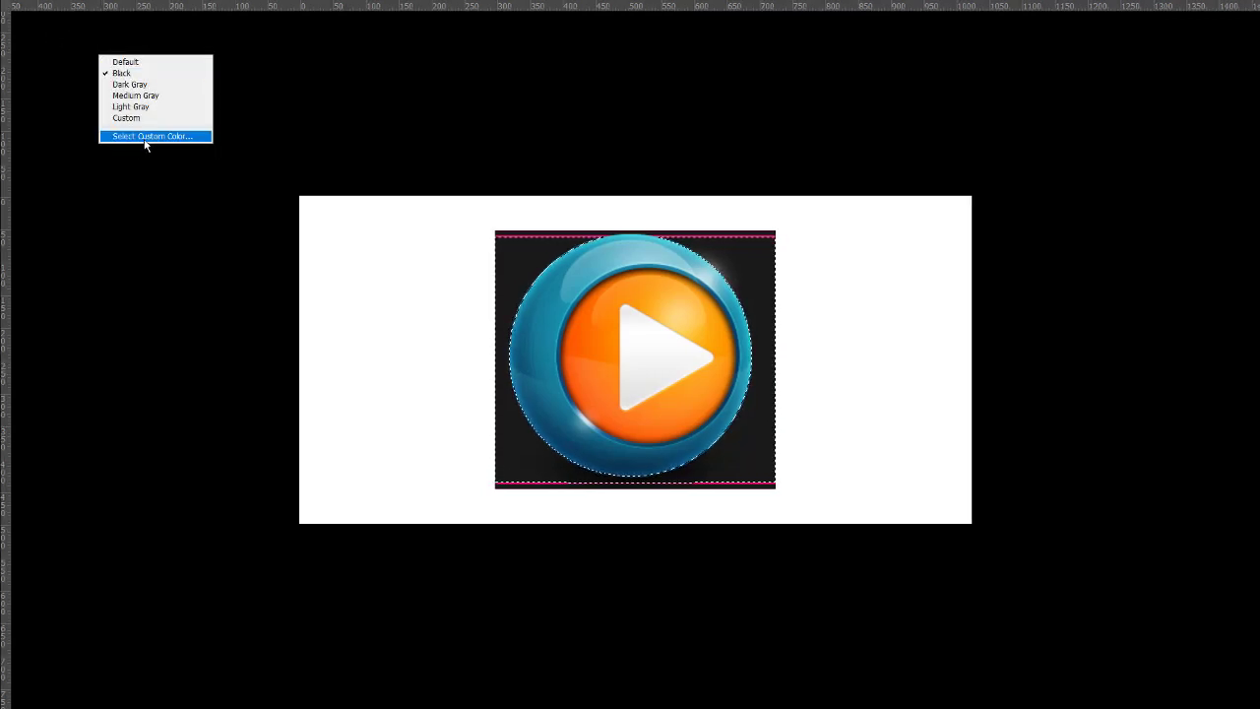
{"action": "left_click", "coordinate": [173, 200]}
Step: Restore the menus, float the Tools panel, toggle Quick Mask, then use Full Screen With Menu Bar
{"action": "key", "text": "f"}
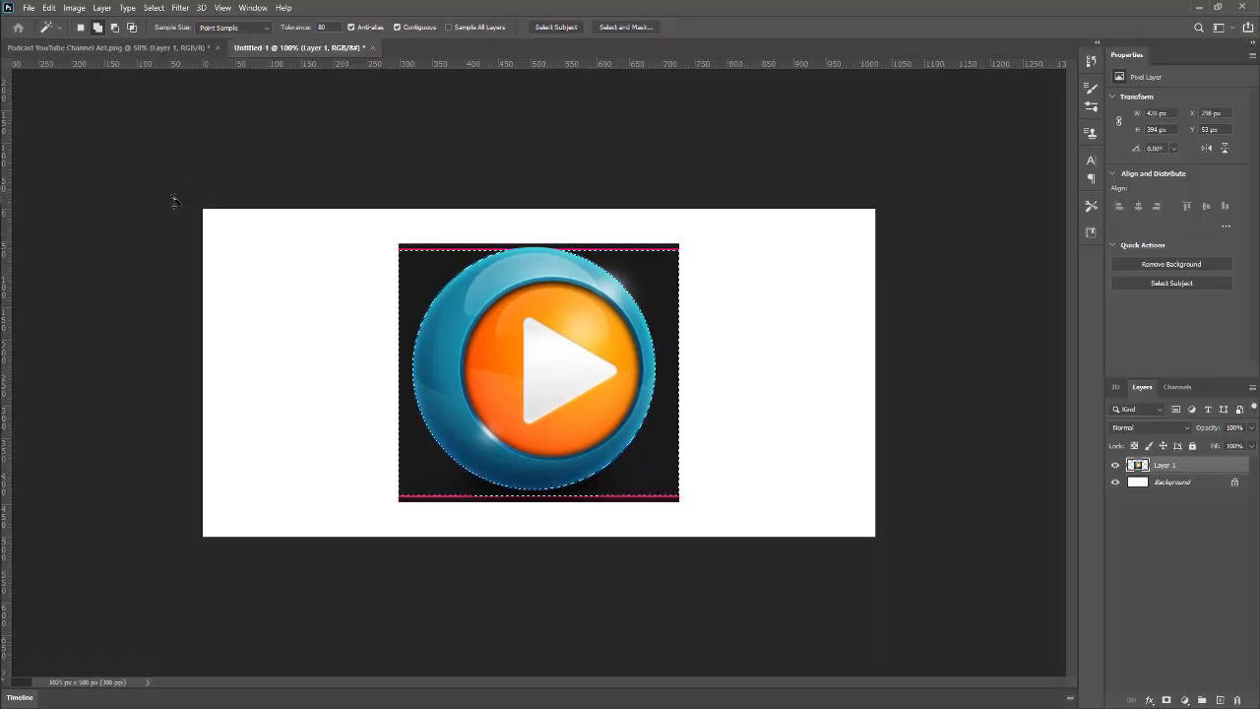
{"action": "left_click_drag", "start_coordinate": [26, 57], "coordinate": [39, 94]}
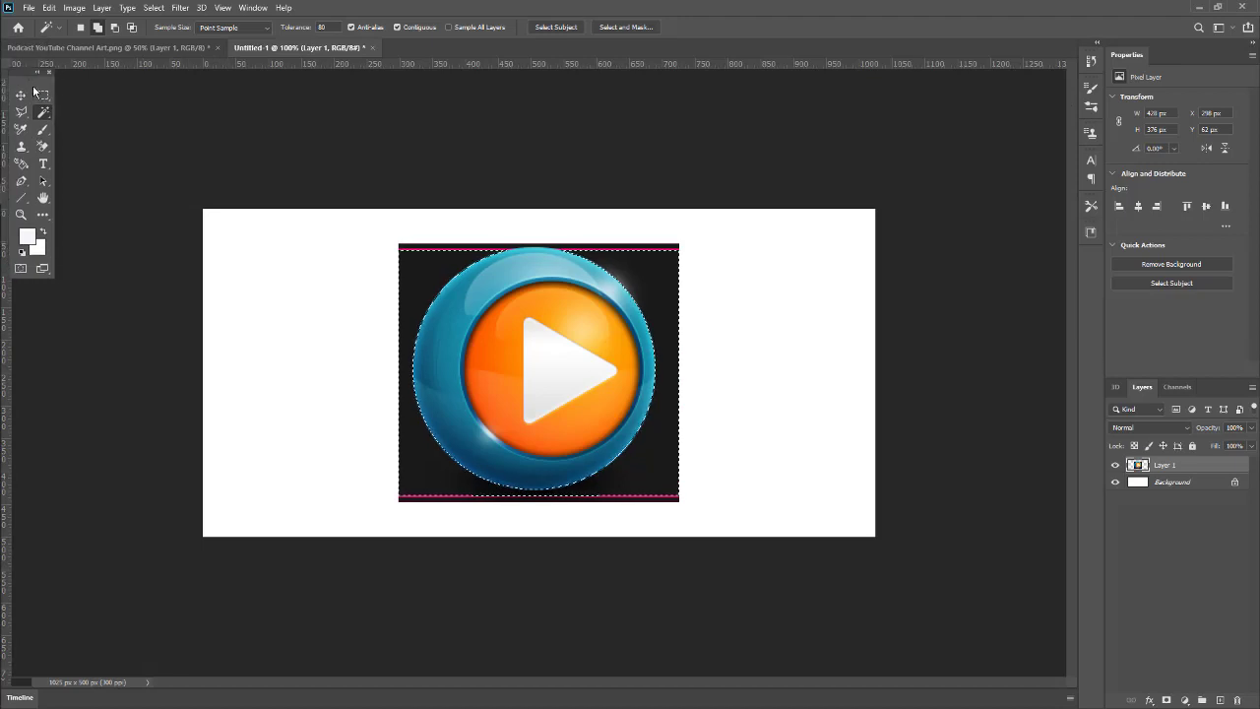
{"action": "key", "text": "q"}
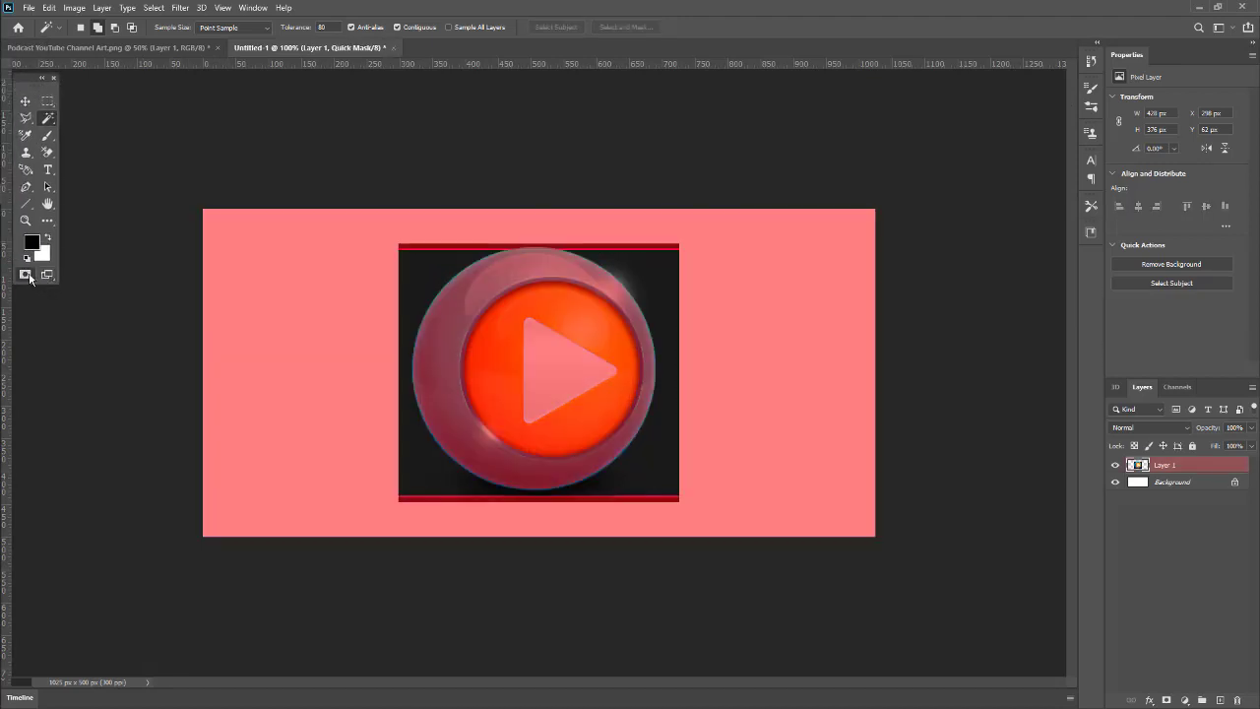
{"action": "key", "text": "q"}
{"action": "left_click", "coordinate": [47, 276]}
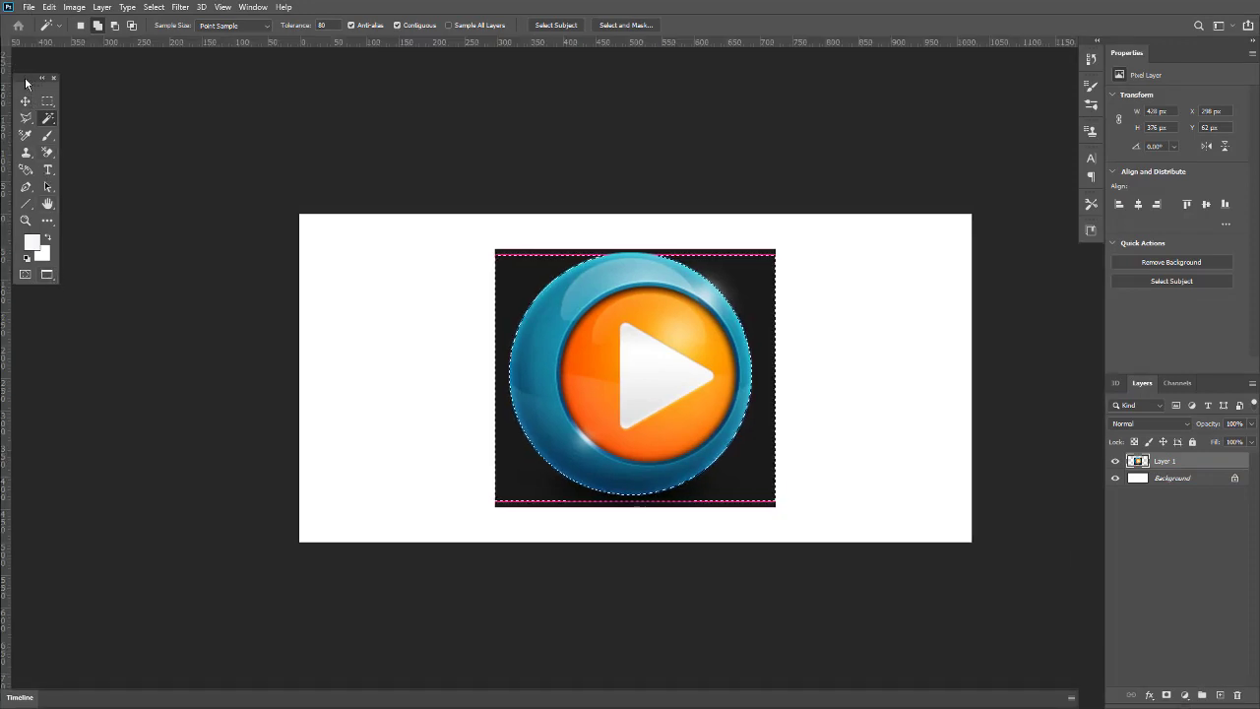
Step: Dock the Tools panel, select the Move tool, and return to Standard Screen Mode
{"action": "left_click_drag", "start_coordinate": [31, 79], "coordinate": [12, 53]}
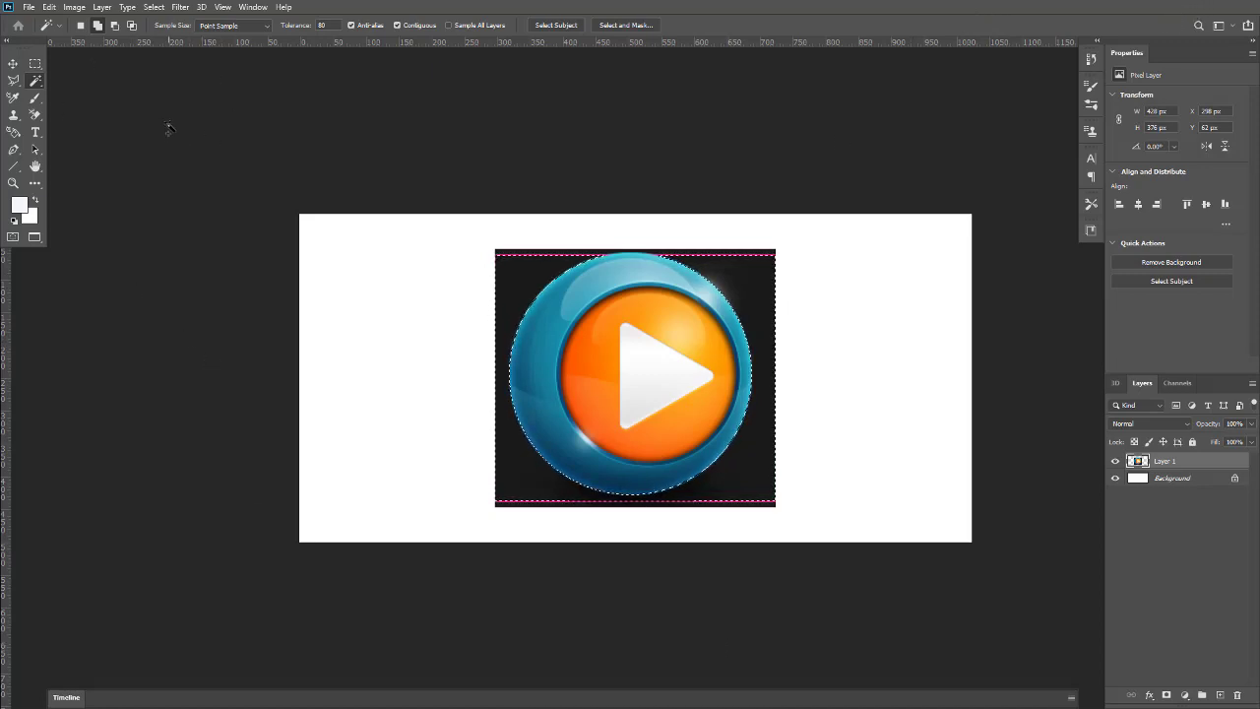
{"action": "left_click", "coordinate": [13, 63]}
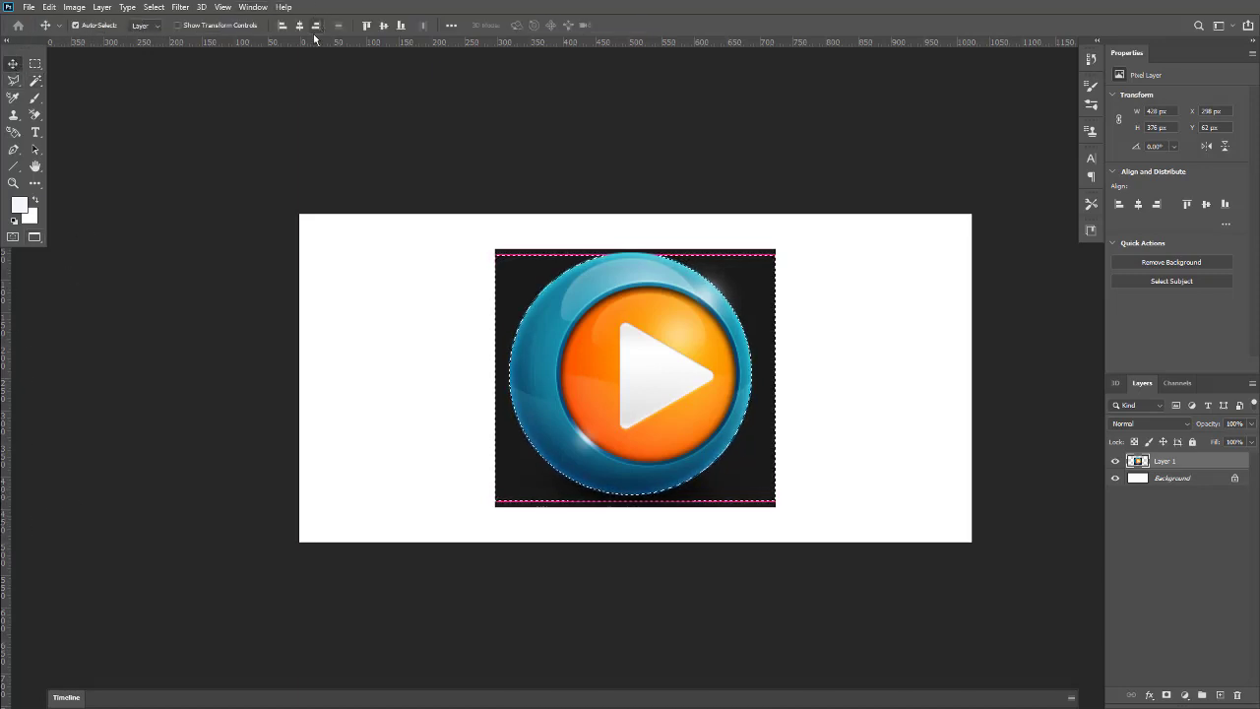
{"action": "right_click", "coordinate": [37, 238]}
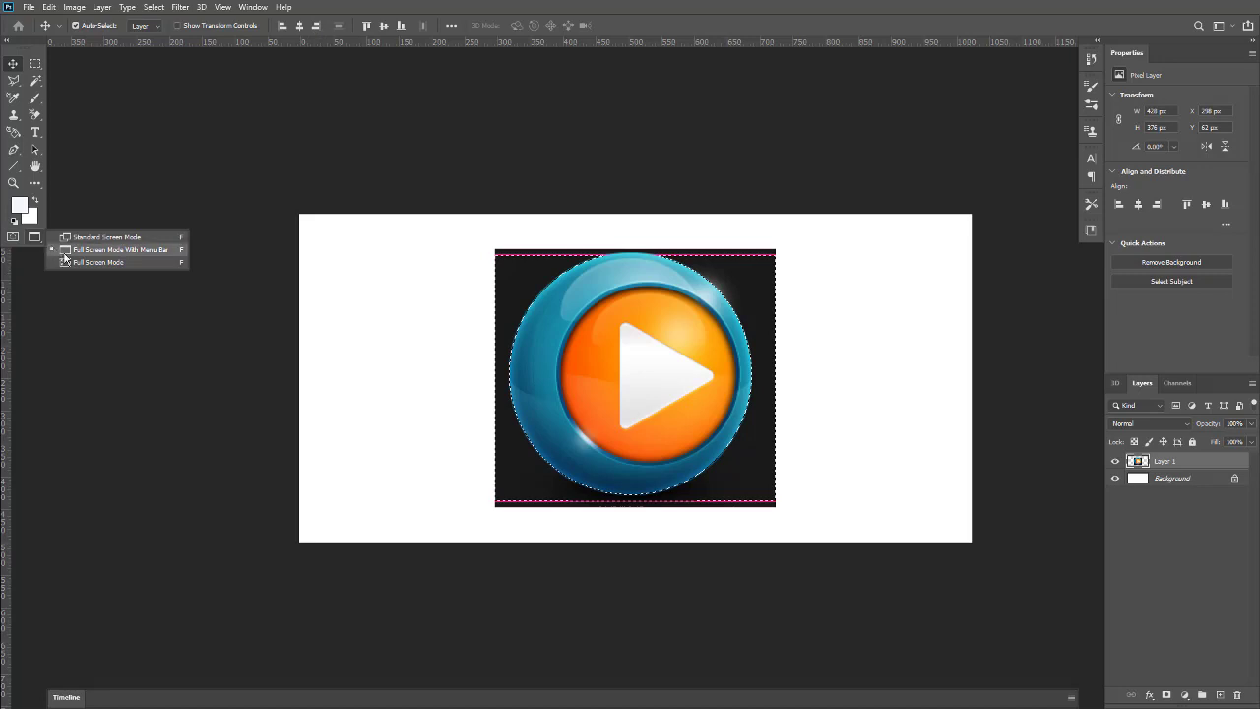
{"action": "left_click", "coordinate": [82, 240]}
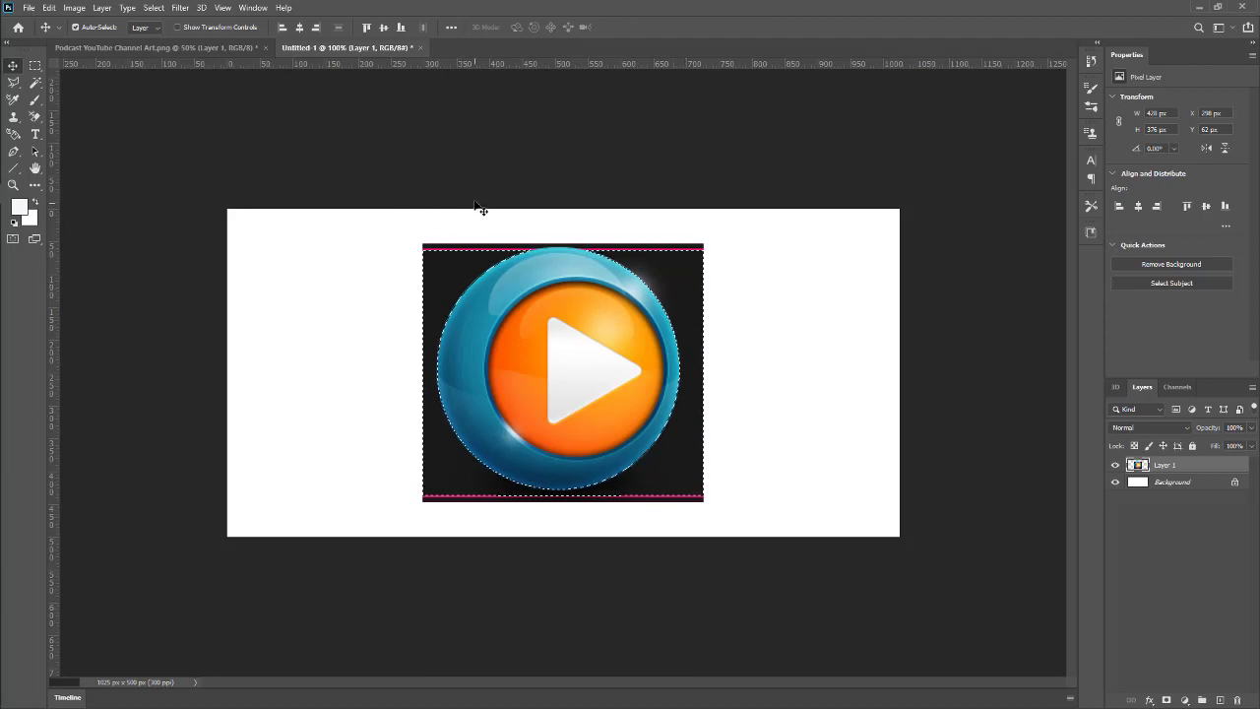
Step: Deselect, then close Untitled-1 and the Podcast YouTube Channel Art banner without saving
{"action": "key", "text": "ctrl+d"}
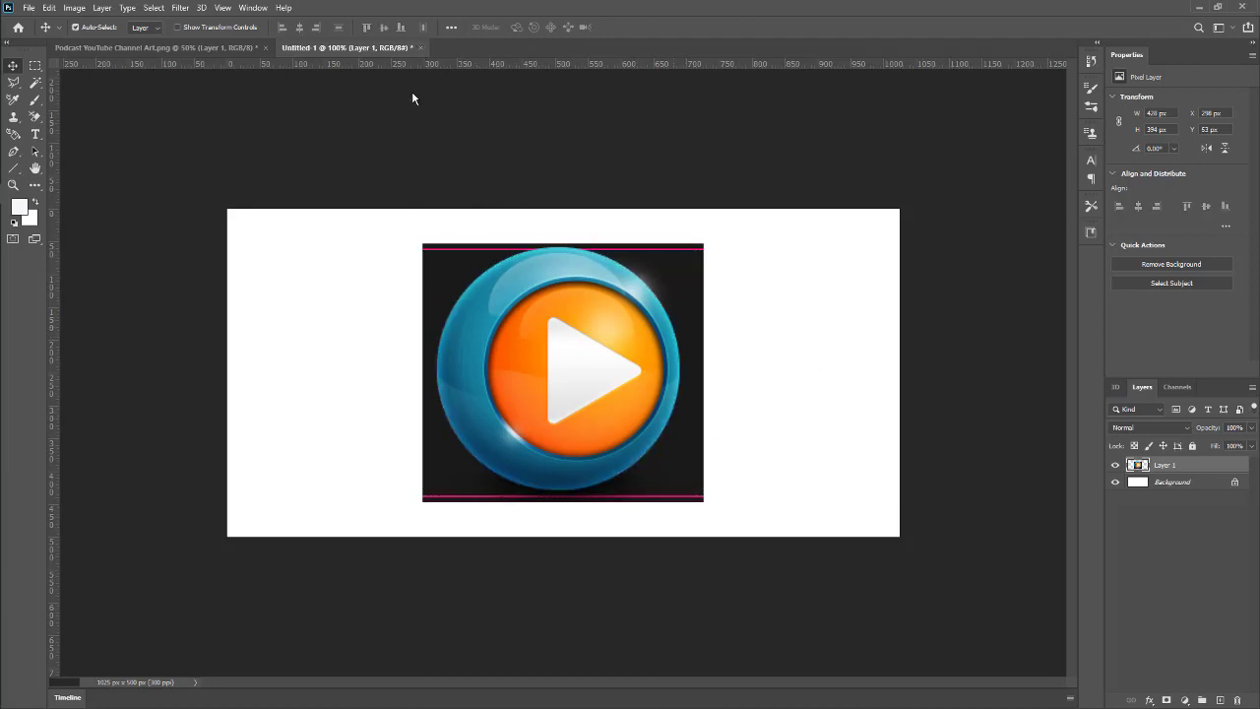
{"action": "key", "text": "ctrl+w"}
{"action": "left_click", "coordinate": [627, 270]}
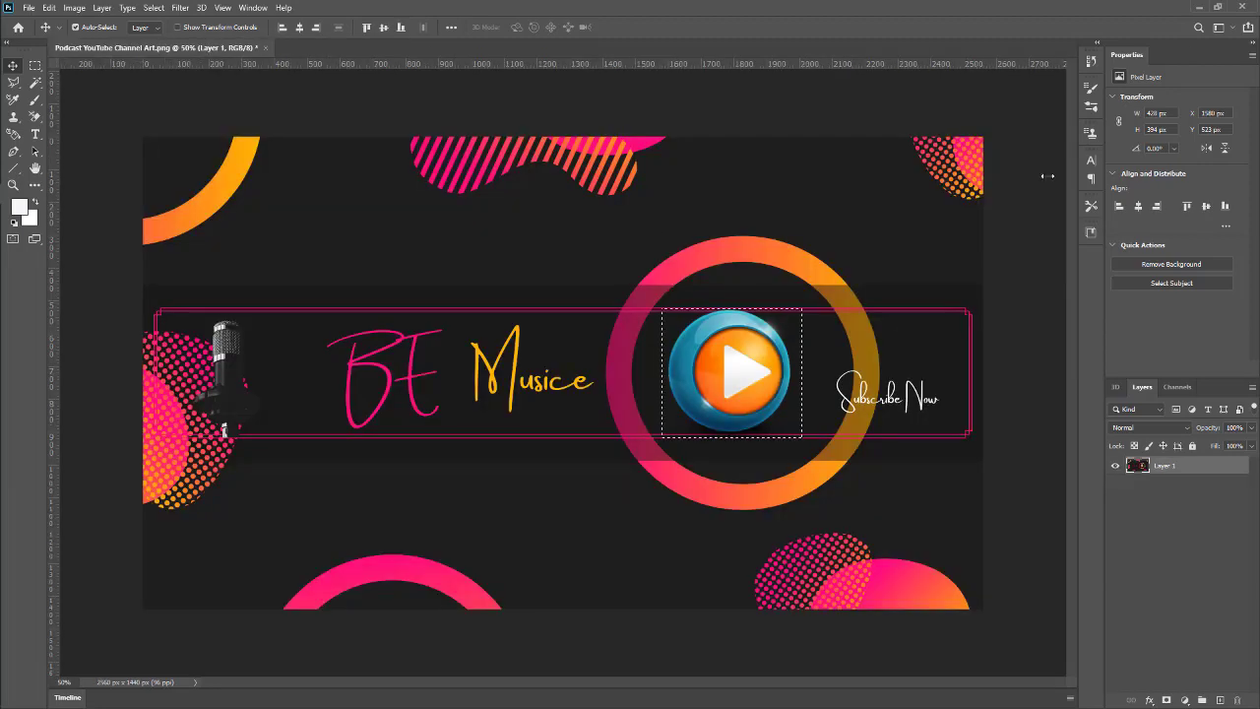
{"action": "left_click", "coordinate": [264, 48]}
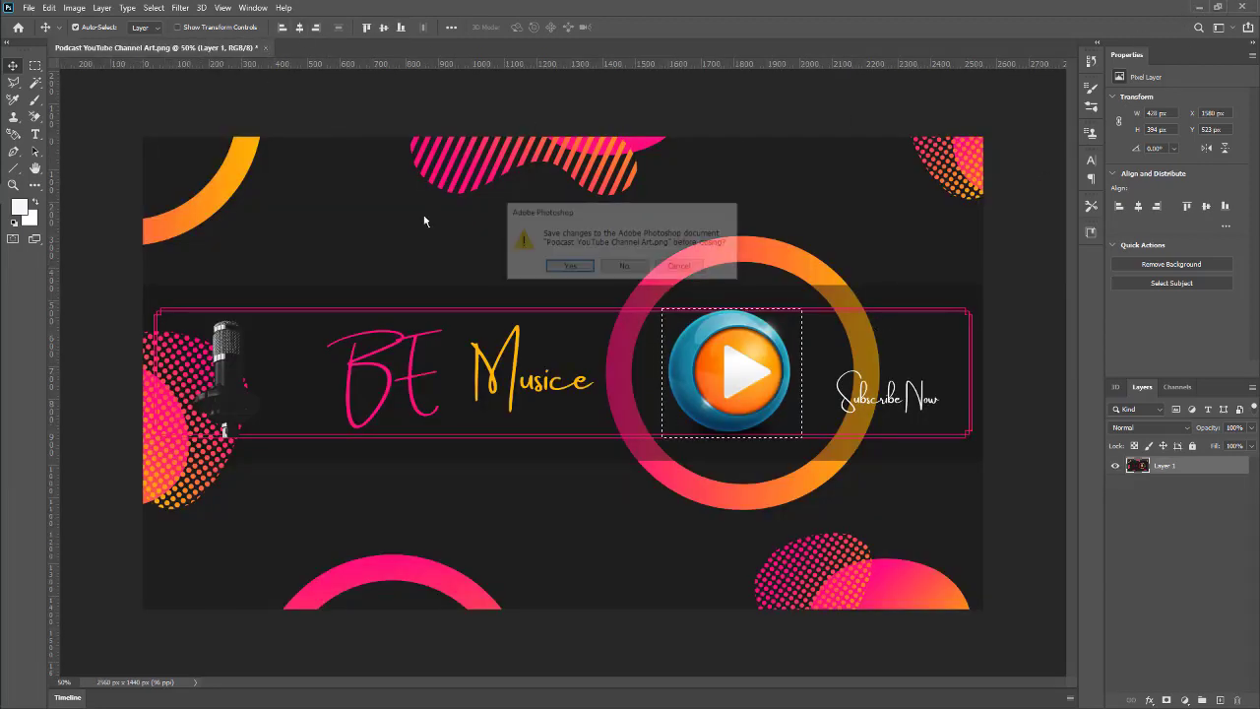
{"action": "left_click", "coordinate": [627, 267]}
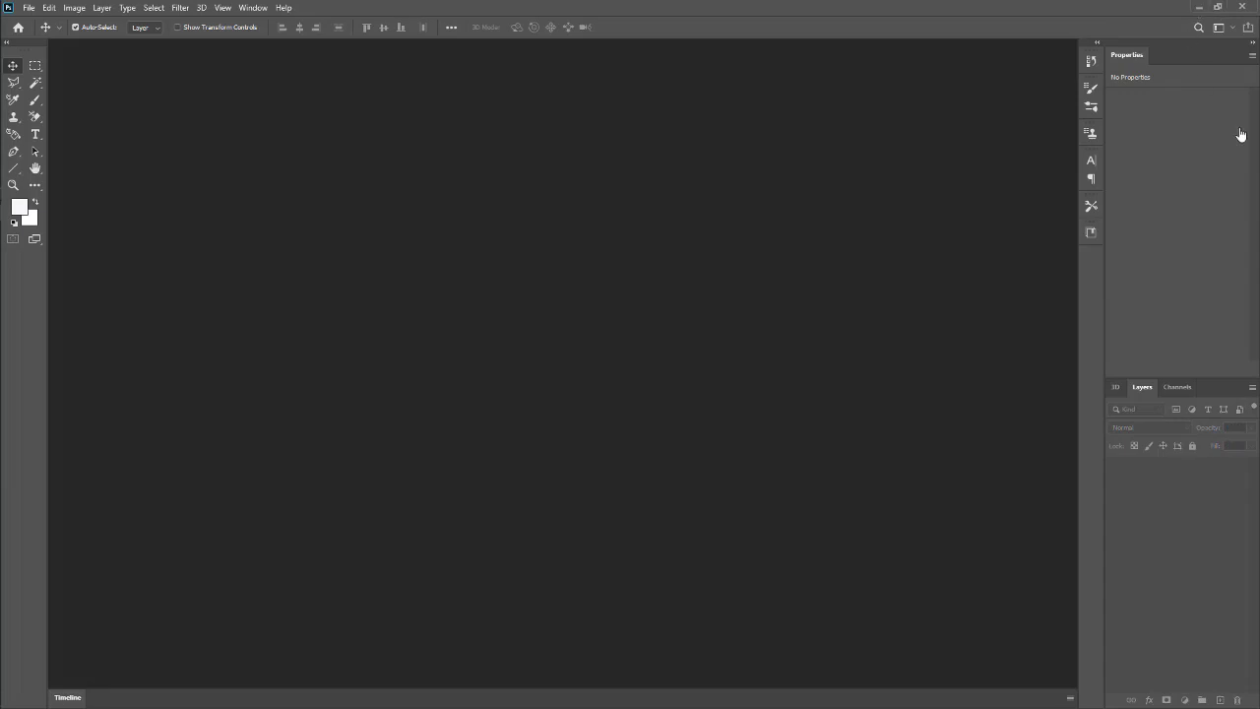
Step: Switch back to Chrome and go to the Canva home page
{"action": "key", "text": "alt+Tab"}
{"action": "left_click", "coordinate": [630, 11]}
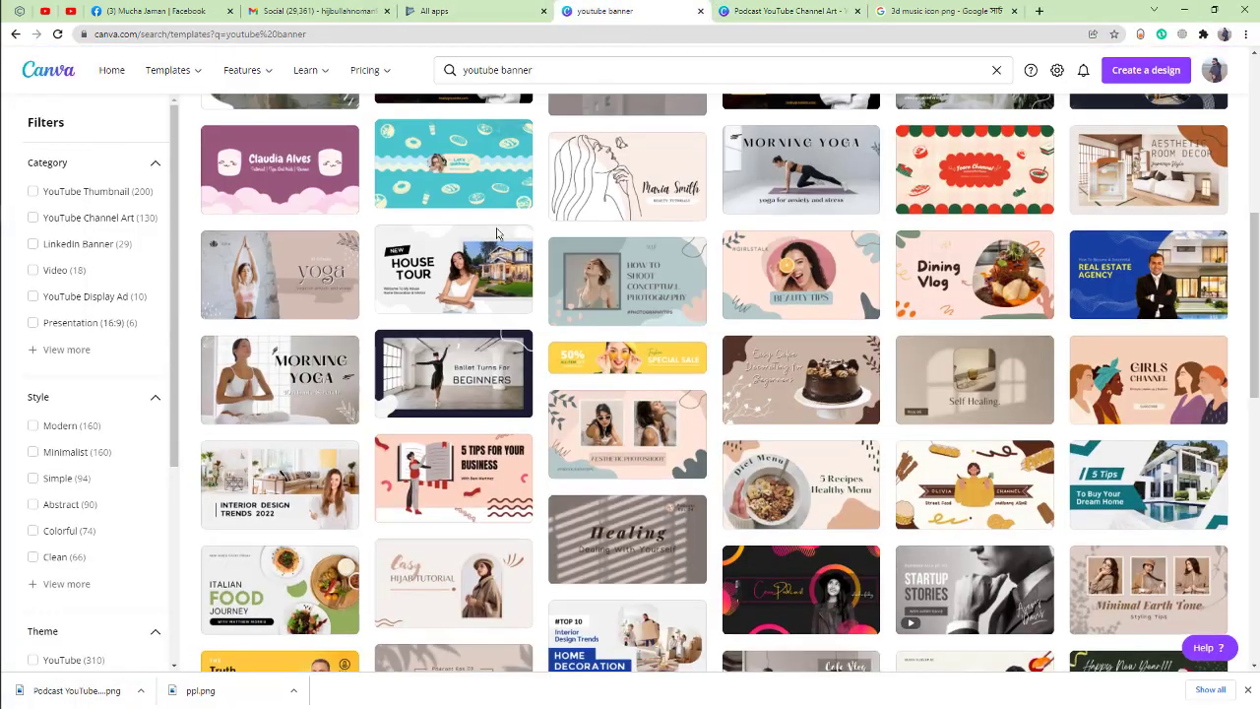
{"action": "scroll", "coordinate": [497, 236], "scroll_direction": "up", "scroll_amount": 5}
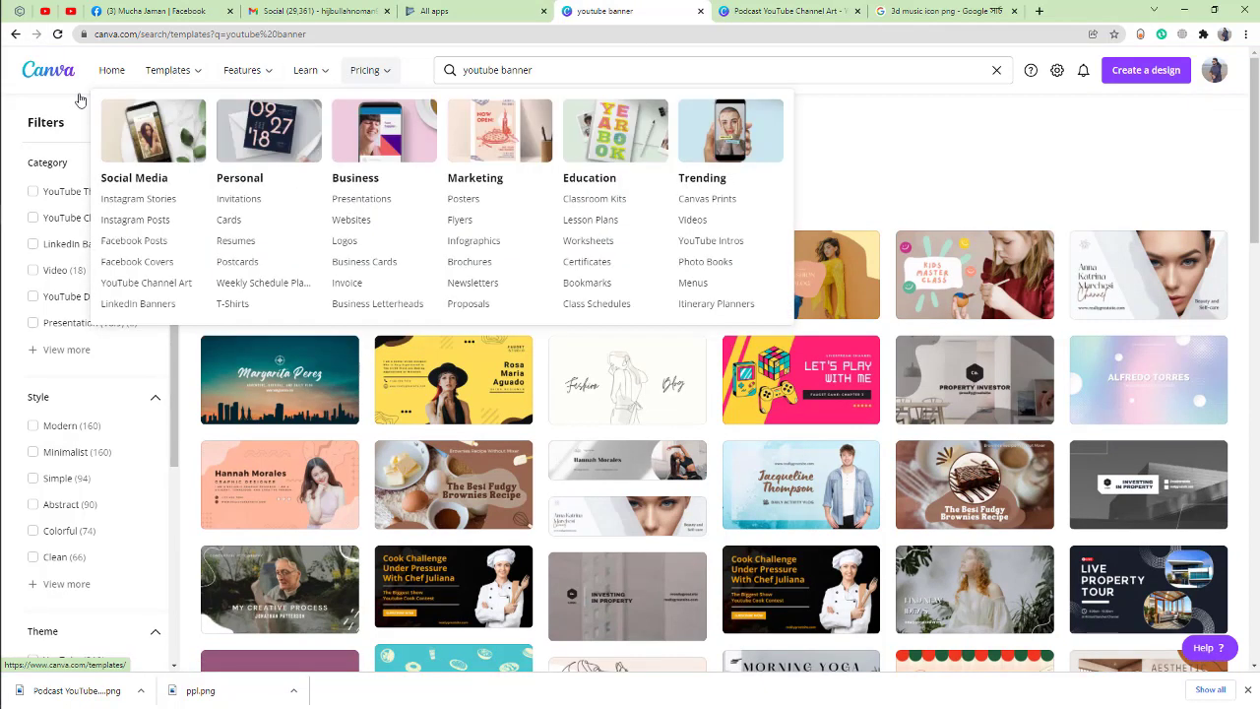
{"action": "left_click", "coordinate": [116, 69]}
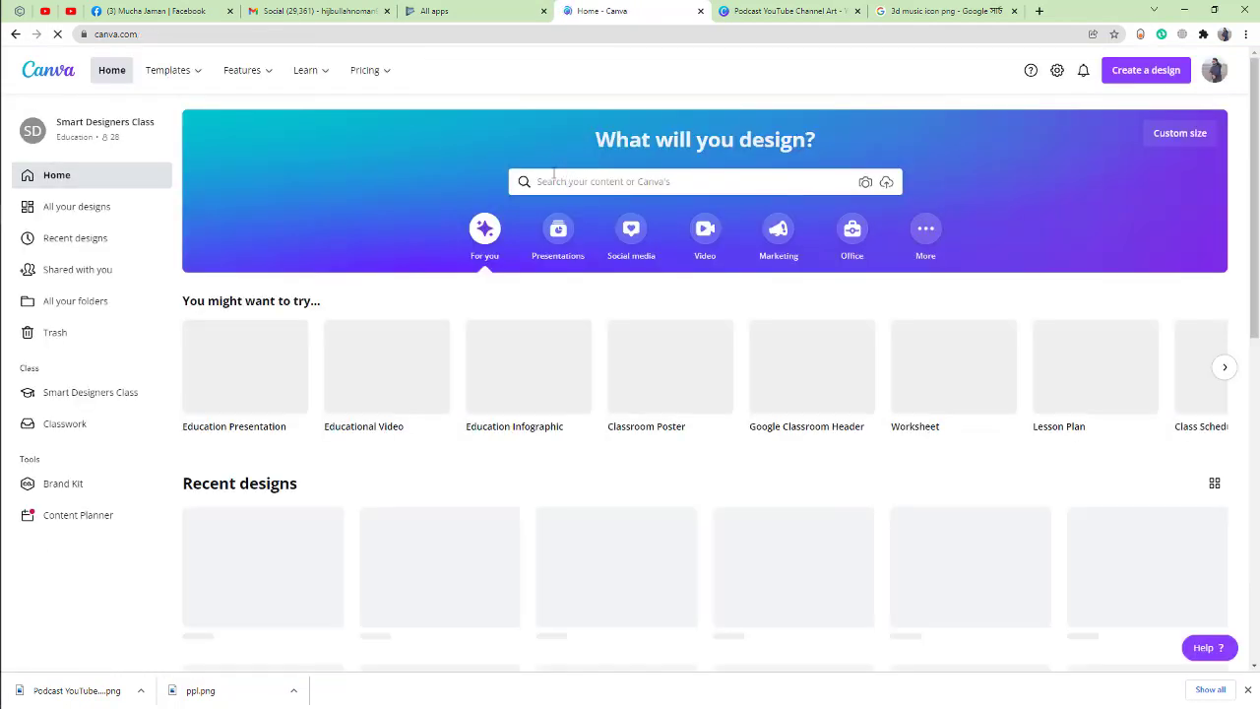
Step: Search Canva templates for 'music logo' and scroll through the results
{"action": "left_click", "coordinate": [553, 177]}
{"action": "type", "text": "music logo"}
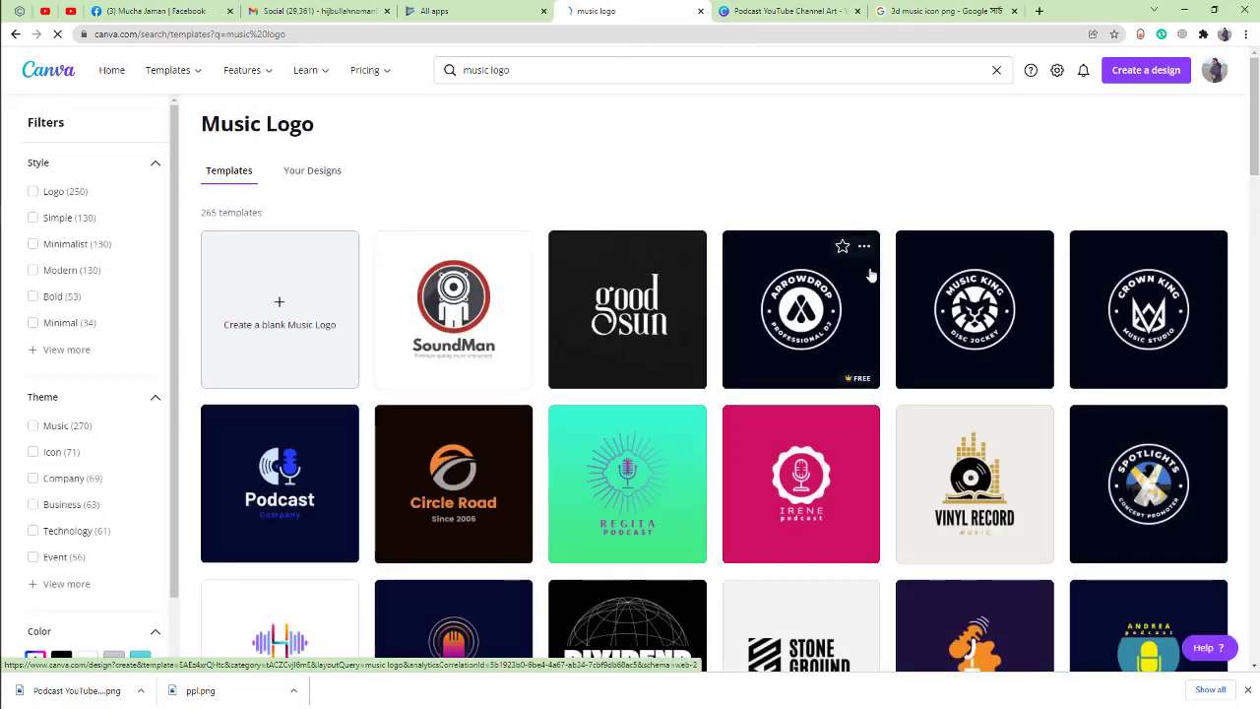
{"action": "scroll", "coordinate": [666, 399], "scroll_direction": "down", "scroll_amount": 4}
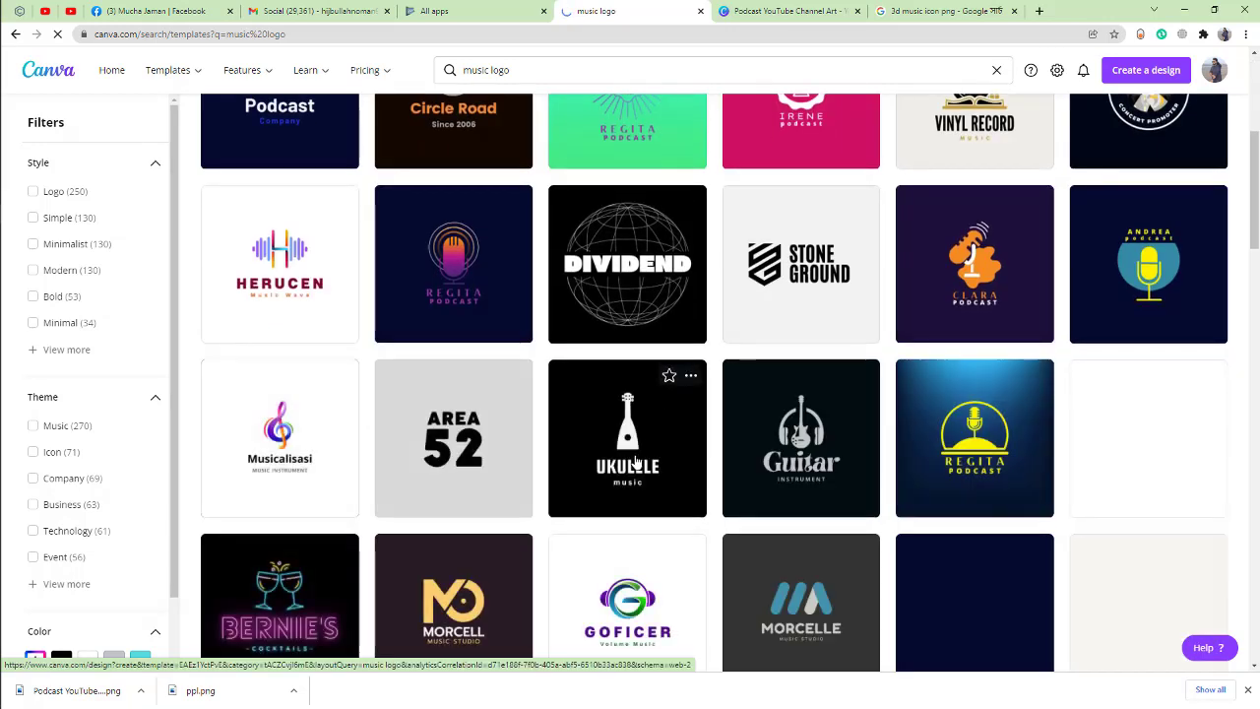
{"action": "scroll", "coordinate": [635, 463], "scroll_direction": "up", "scroll_amount": 1}
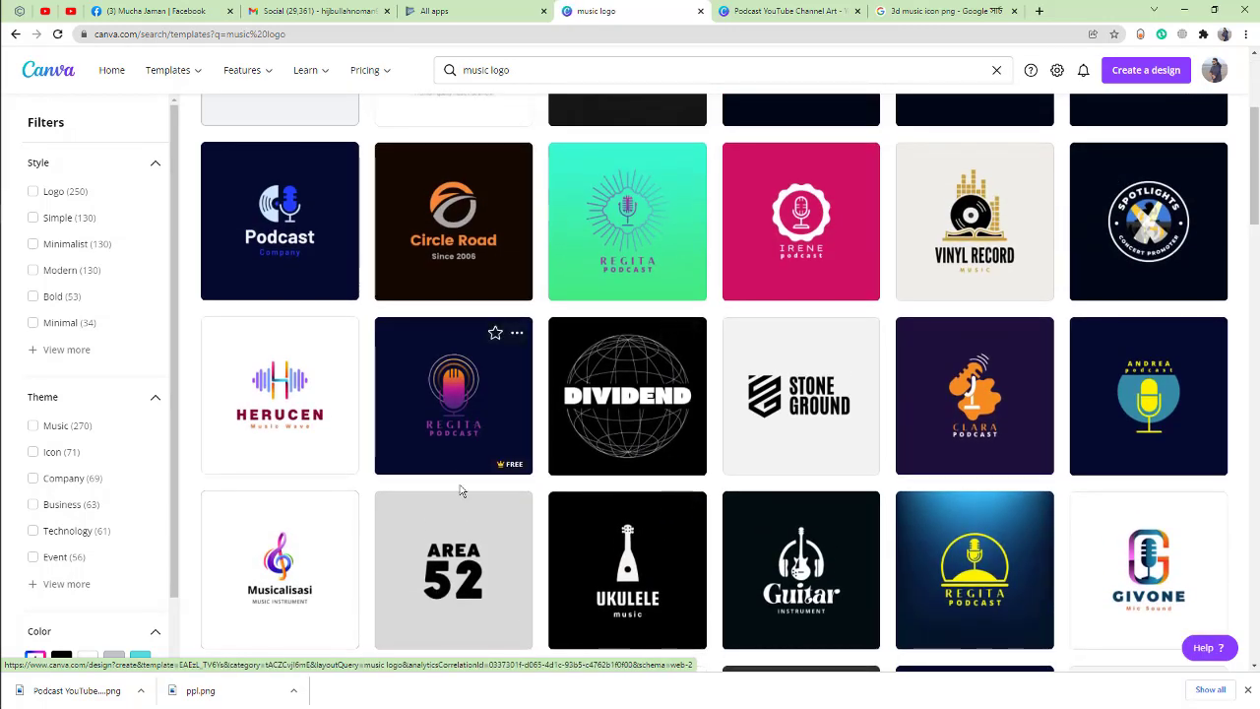
{"action": "scroll", "coordinate": [462, 490], "scroll_direction": "down", "scroll_amount": 1}
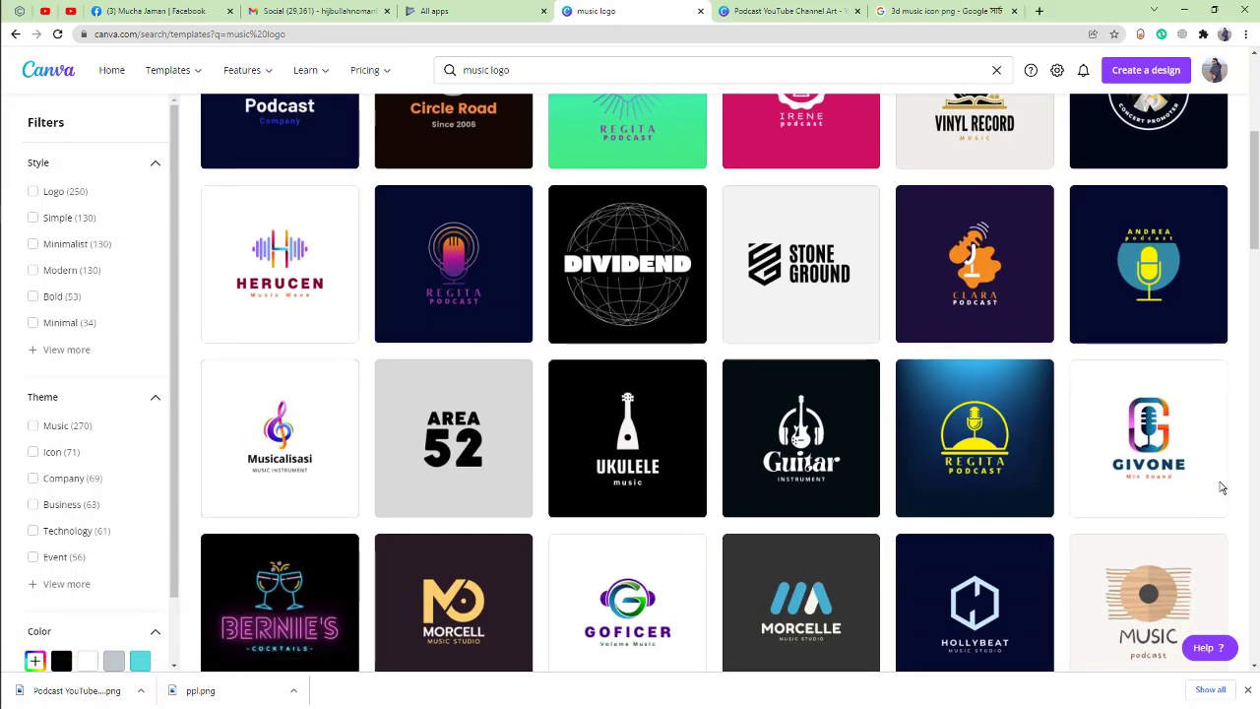
Step: Open the Givone logo template, close the Podcast design, and change GIVONE to 'BE MUSIC'
{"action": "left_click", "coordinate": [1148, 441]}
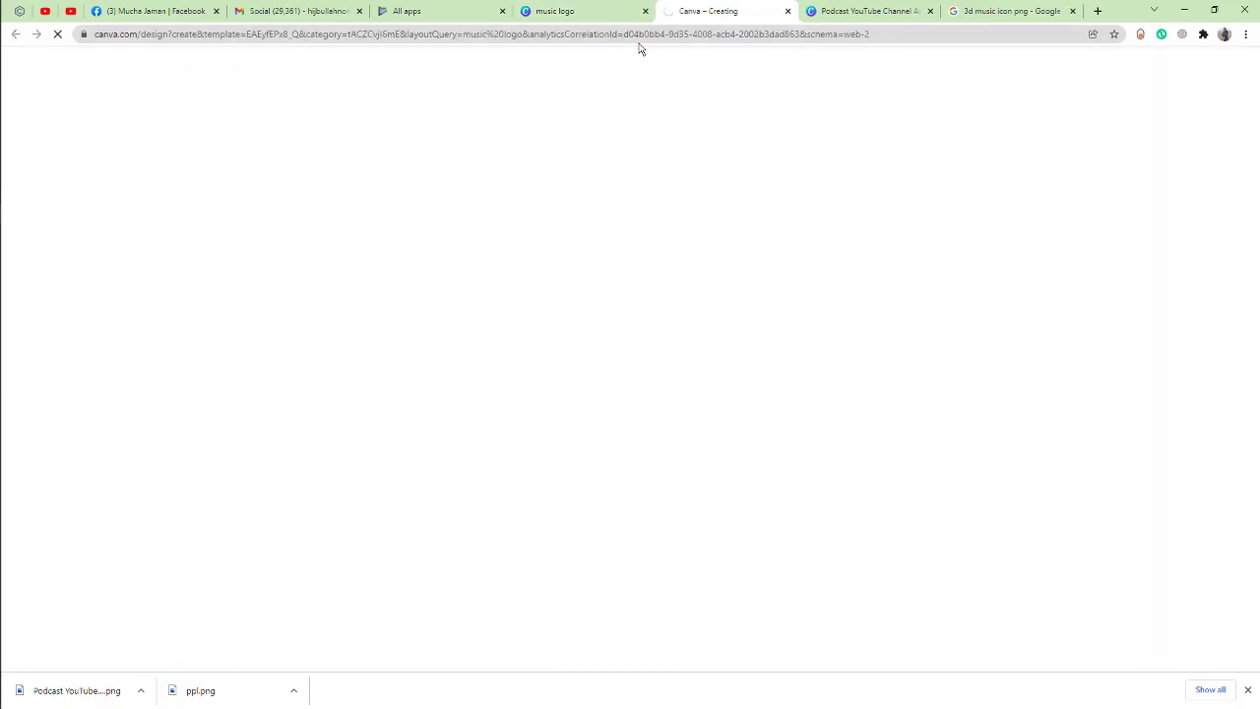
{"action": "left_click", "coordinate": [837, 12]}
{"action": "left_click", "coordinate": [931, 10]}
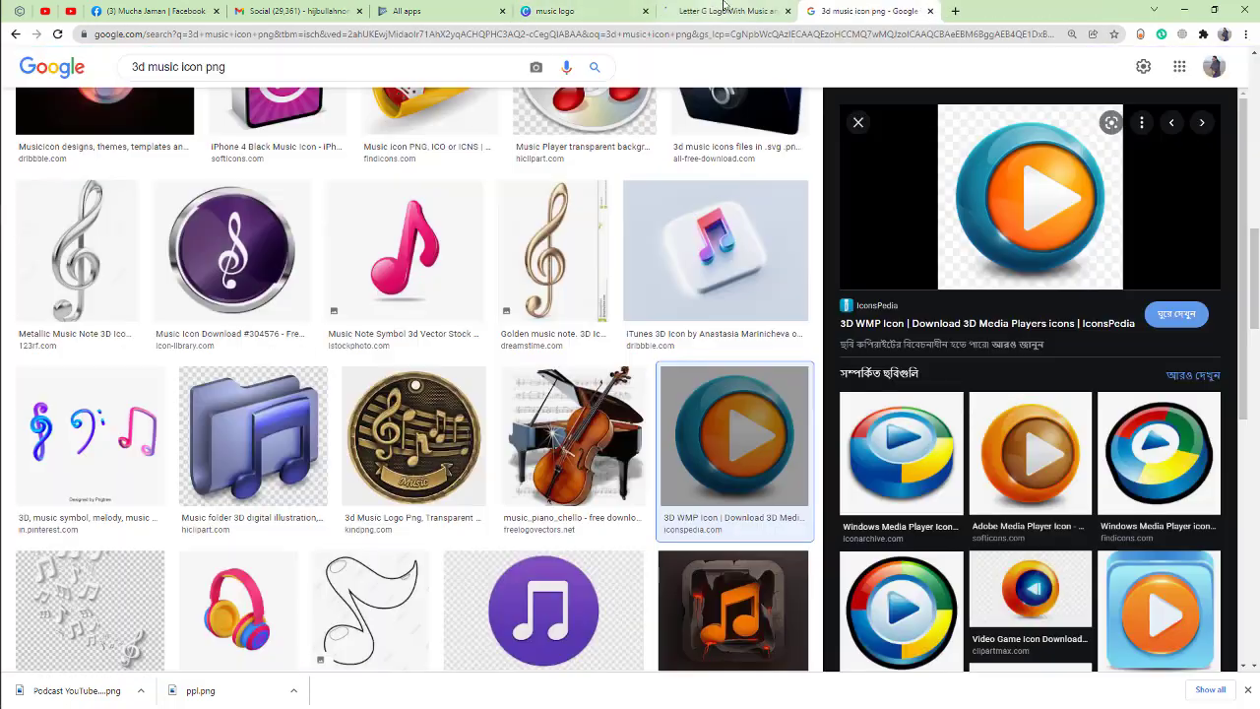
{"action": "left_click", "coordinate": [724, 10]}
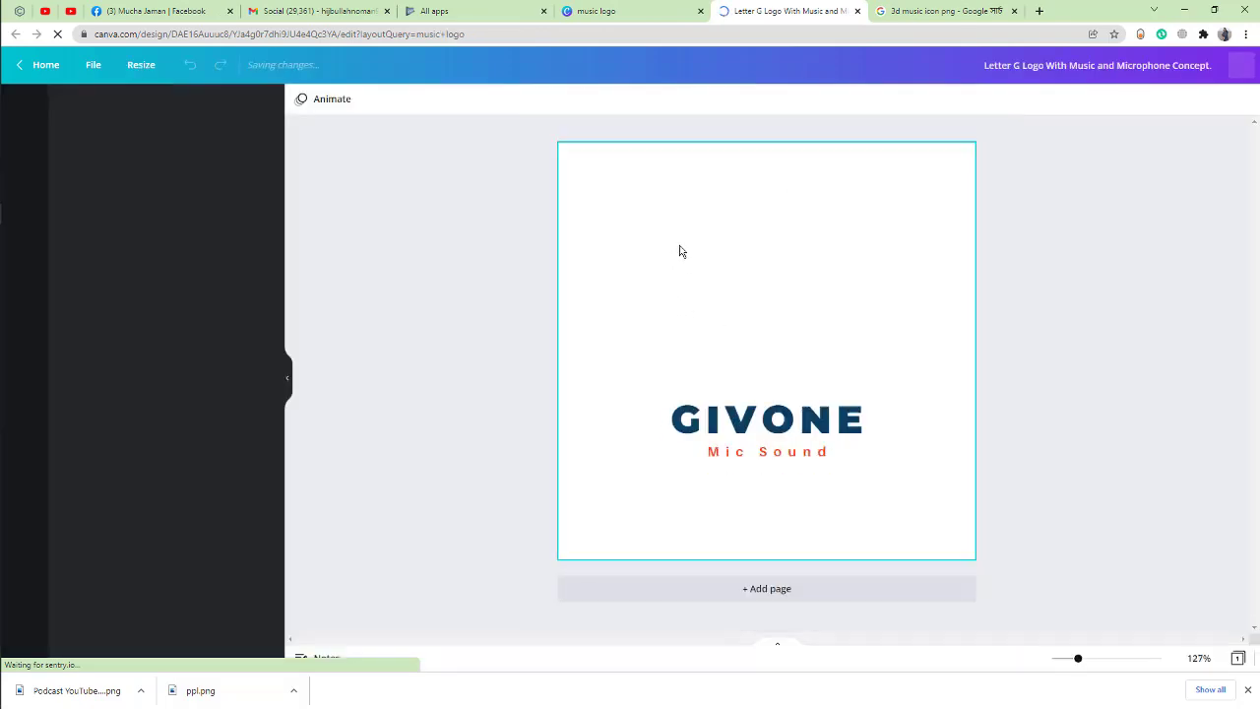
{"action": "double_click", "coordinate": [759, 450]}
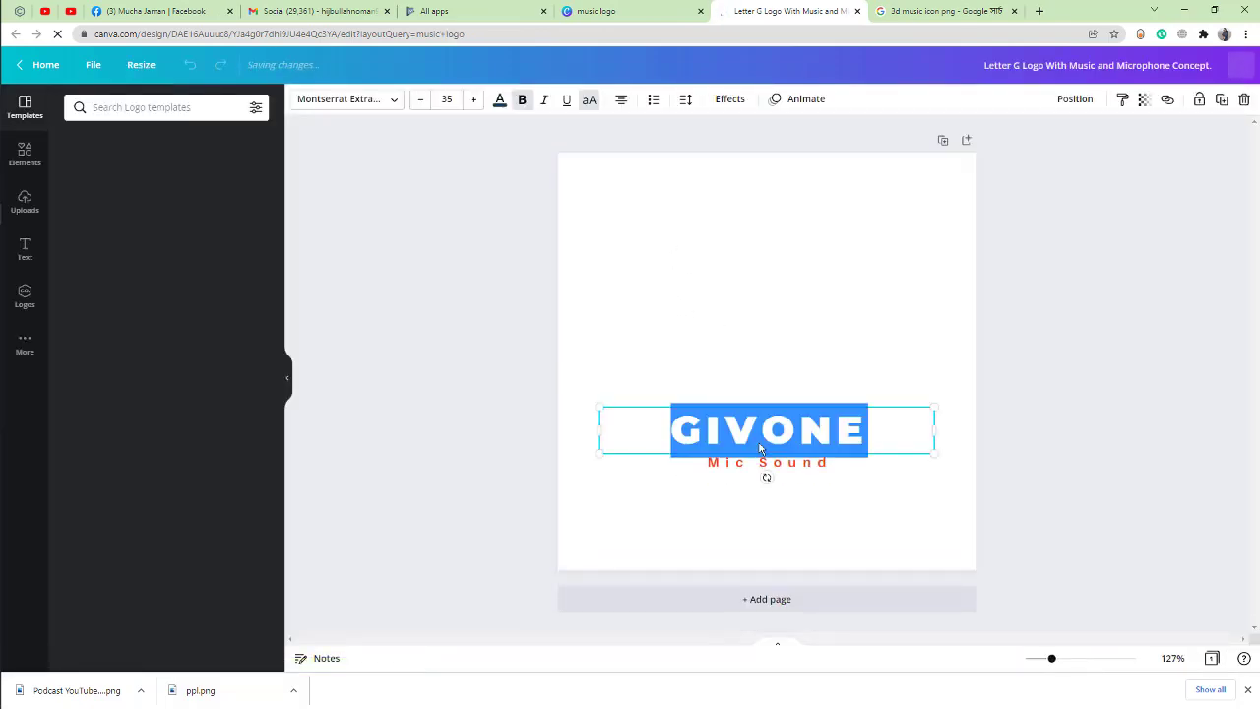
{"action": "type", "text": "BE"}
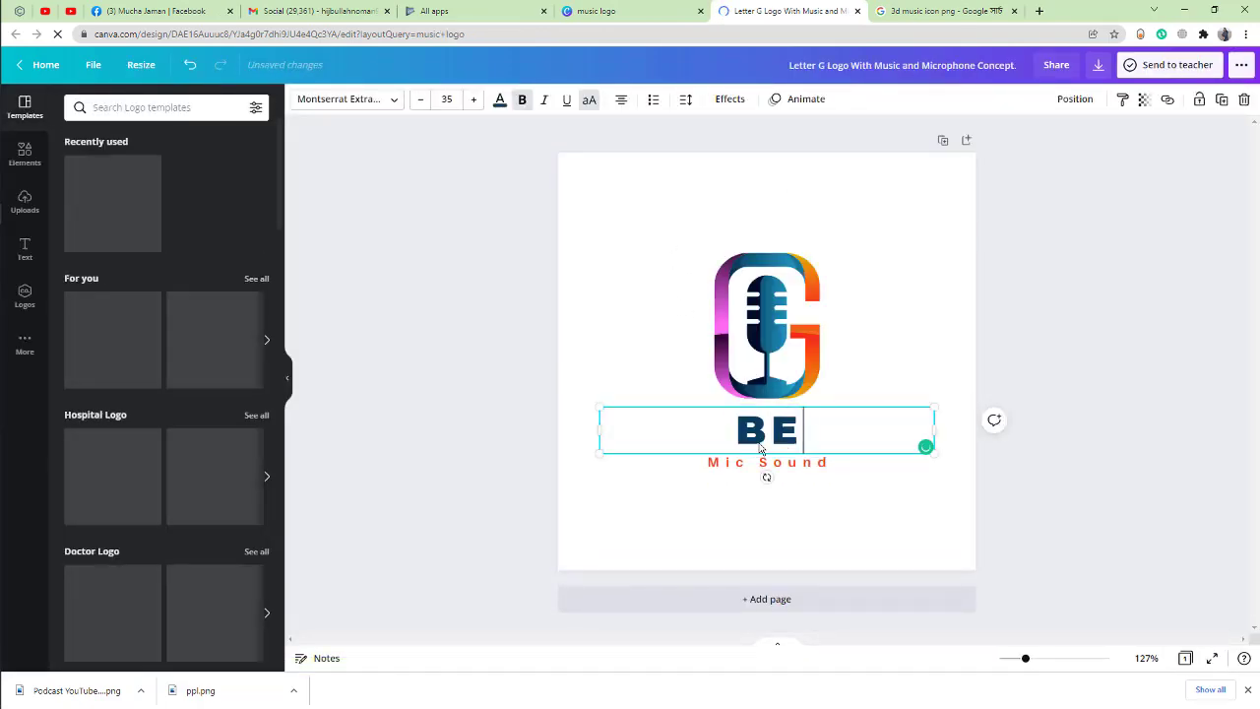
{"action": "type", "text": " MUSIC"}
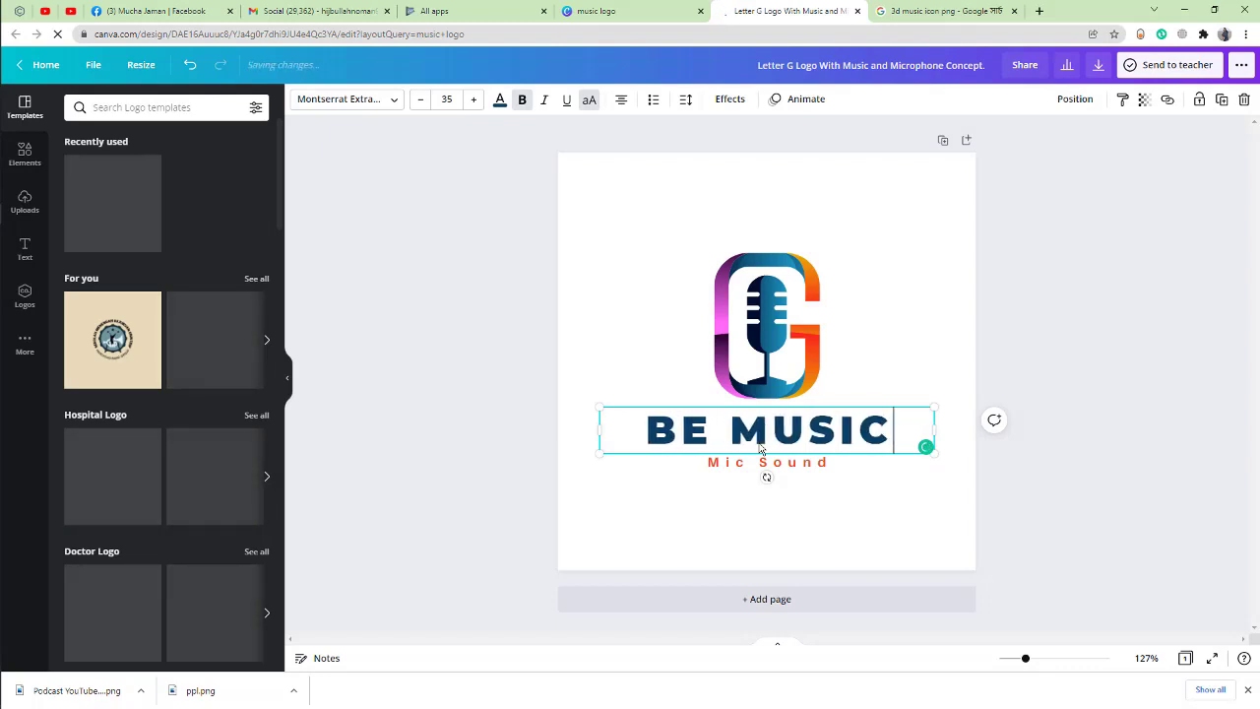
{"action": "left_click", "coordinate": [561, 414]}
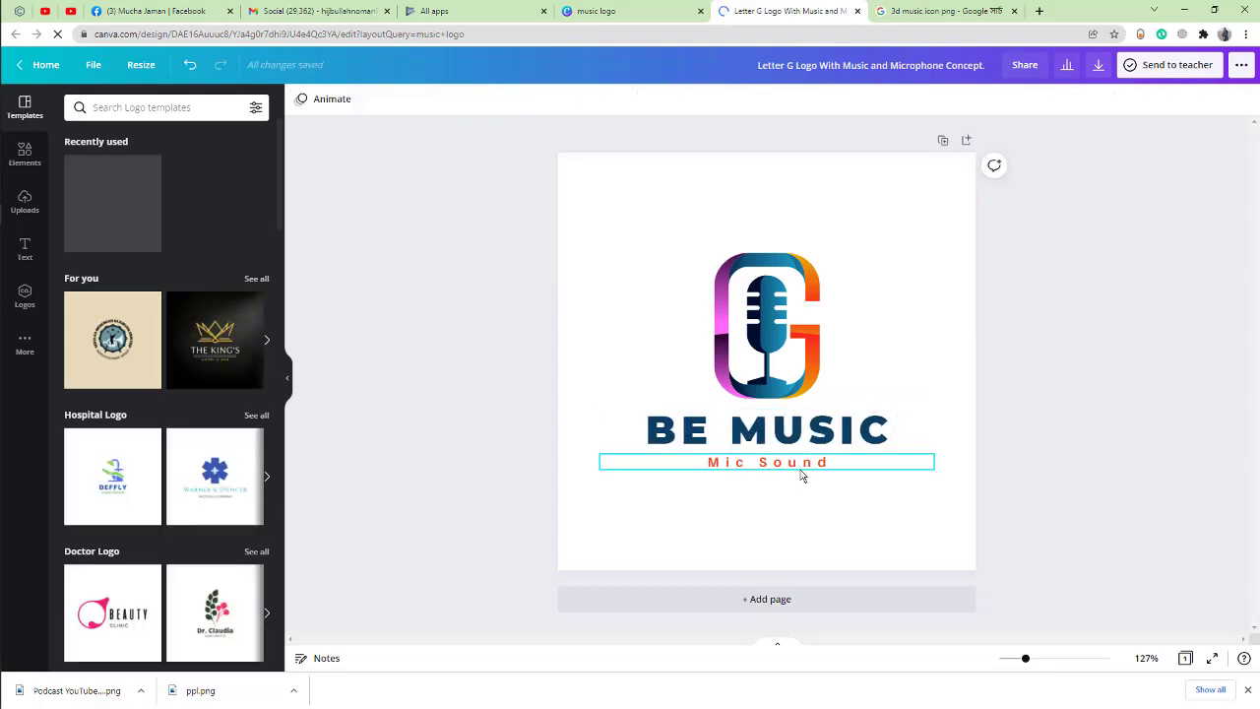
Step: Replace the Mic Sound tagline with 'Number one music'
{"action": "double_click", "coordinate": [803, 476]}
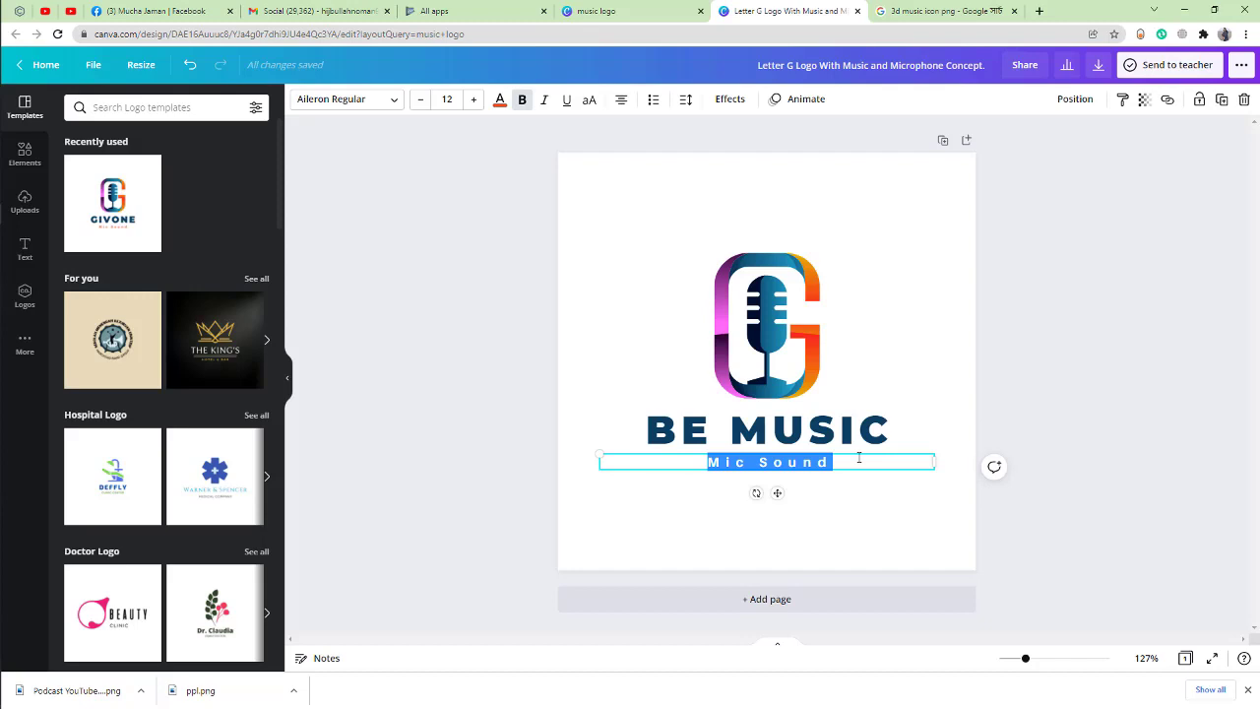
{"action": "type", "text": "All"}
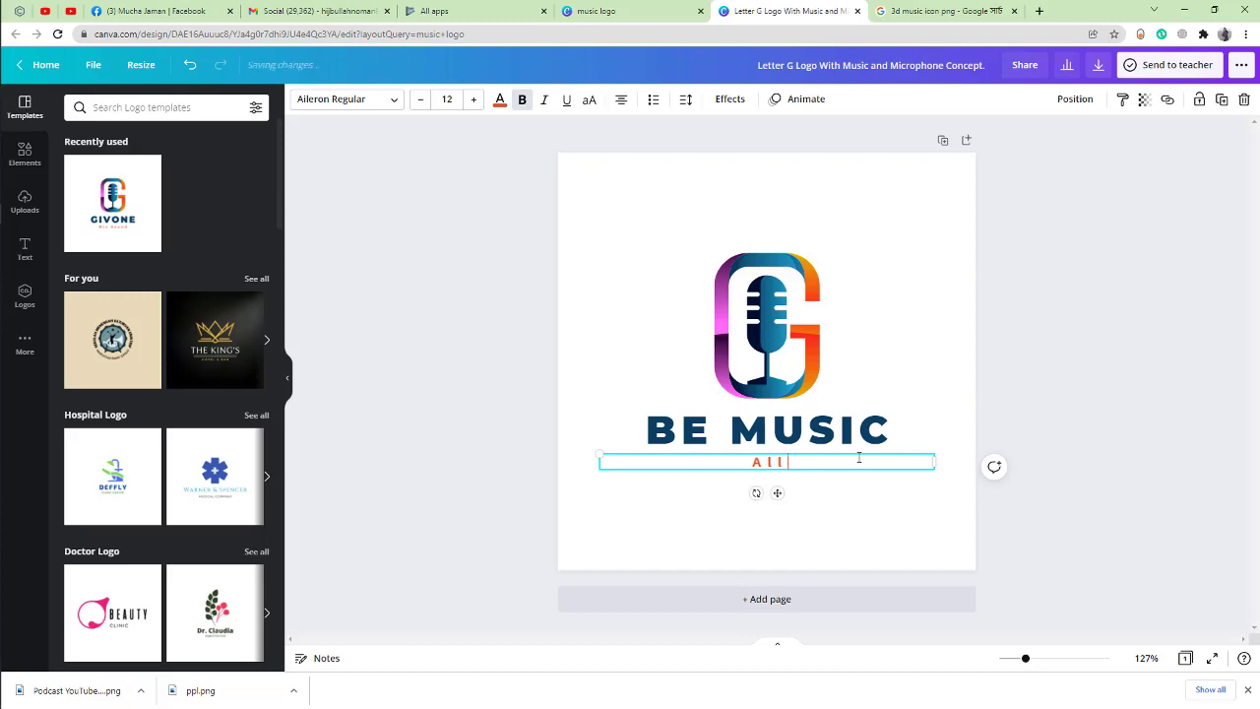
{"action": "key", "text": "BackSpace"}
{"action": "key", "text": "BackSpace"}
{"action": "key", "text": "BackSpace"}
{"action": "key", "text": "BackSpace"}
{"action": "type", "text": "Aweso"}
{"action": "key", "text": "BackSpace"}
{"action": "key", "text": "BackSpace"}
{"action": "key", "text": "BackSpace"}
{"action": "key", "text": "BackSpace"}
{"action": "key", "text": "BackSpace"}
{"action": "type", "text": "o"}
{"action": "type", "text": "umber one"}
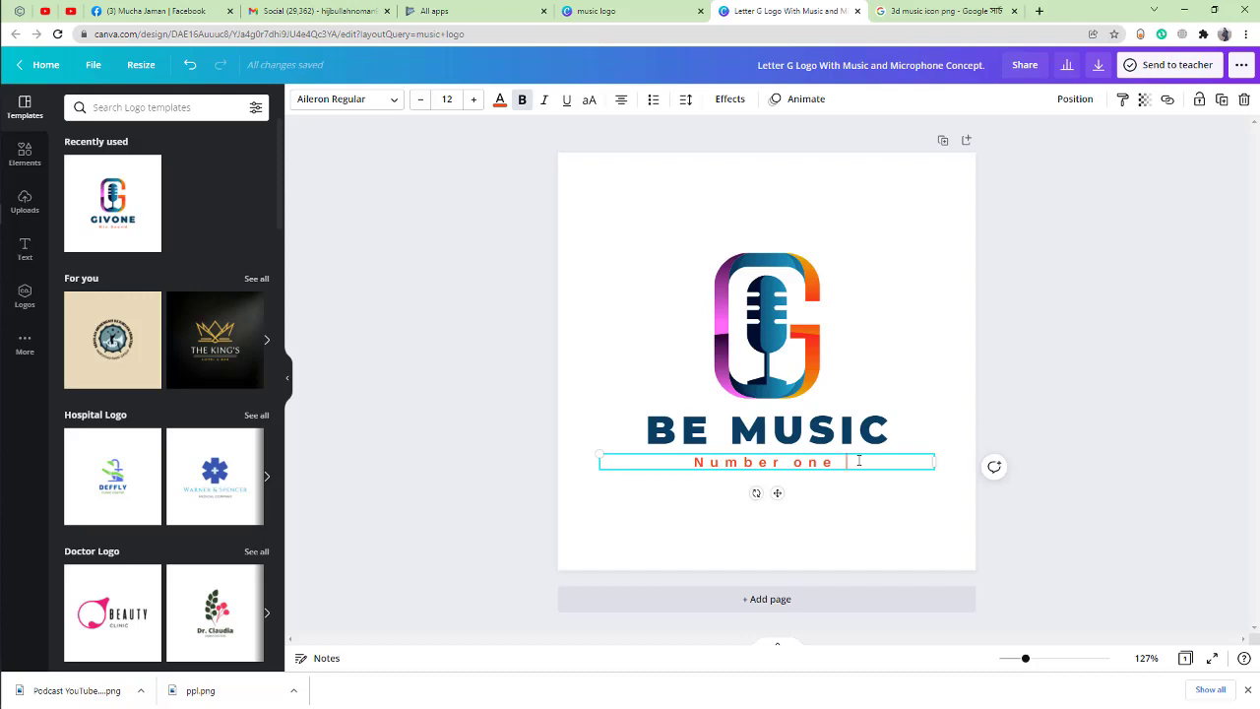
{"action": "type", "text": " music"}
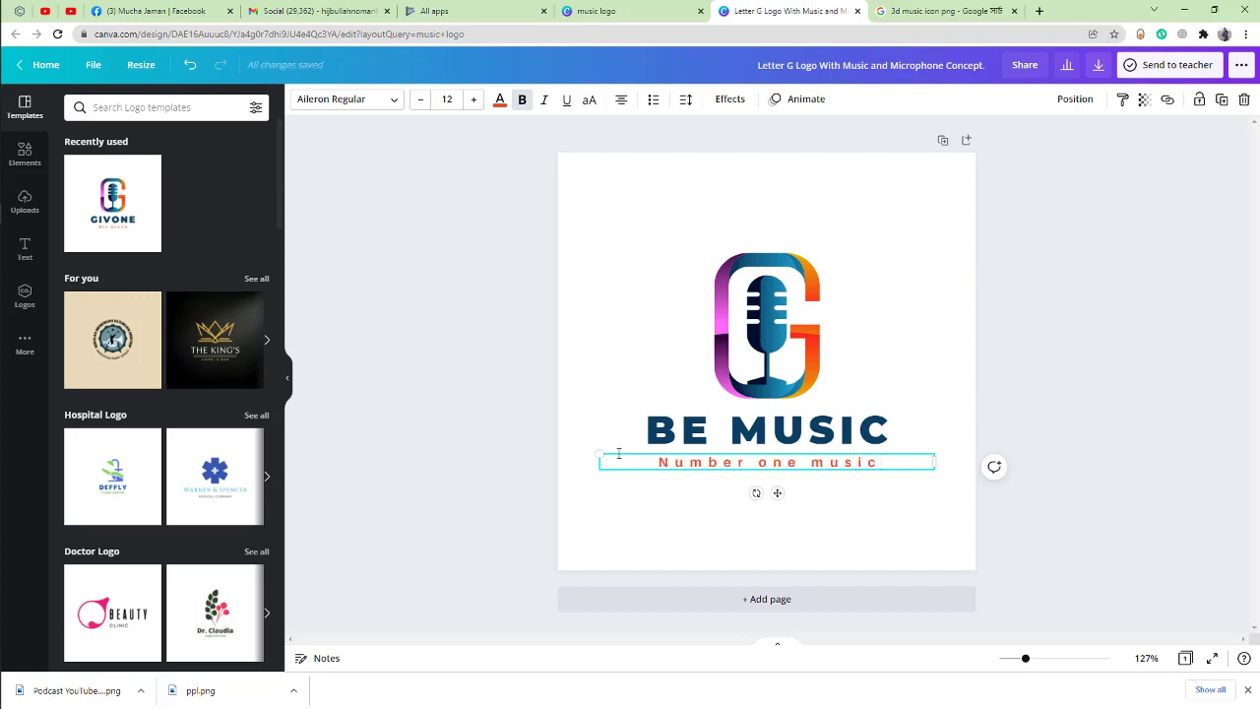
{"action": "left_click", "coordinate": [446, 409]}
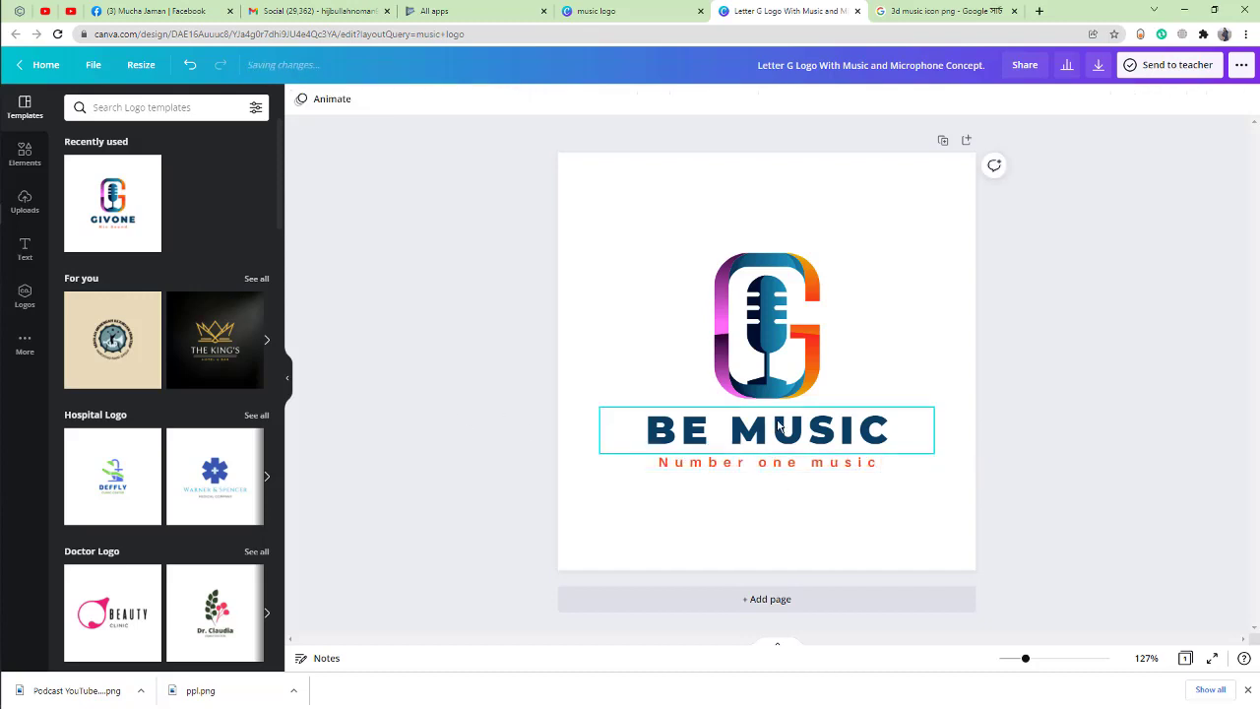
Step: Download the logo as a PNG, then open Customization in the BE Music YouTube Studio
{"action": "left_click", "coordinate": [1091, 66]}
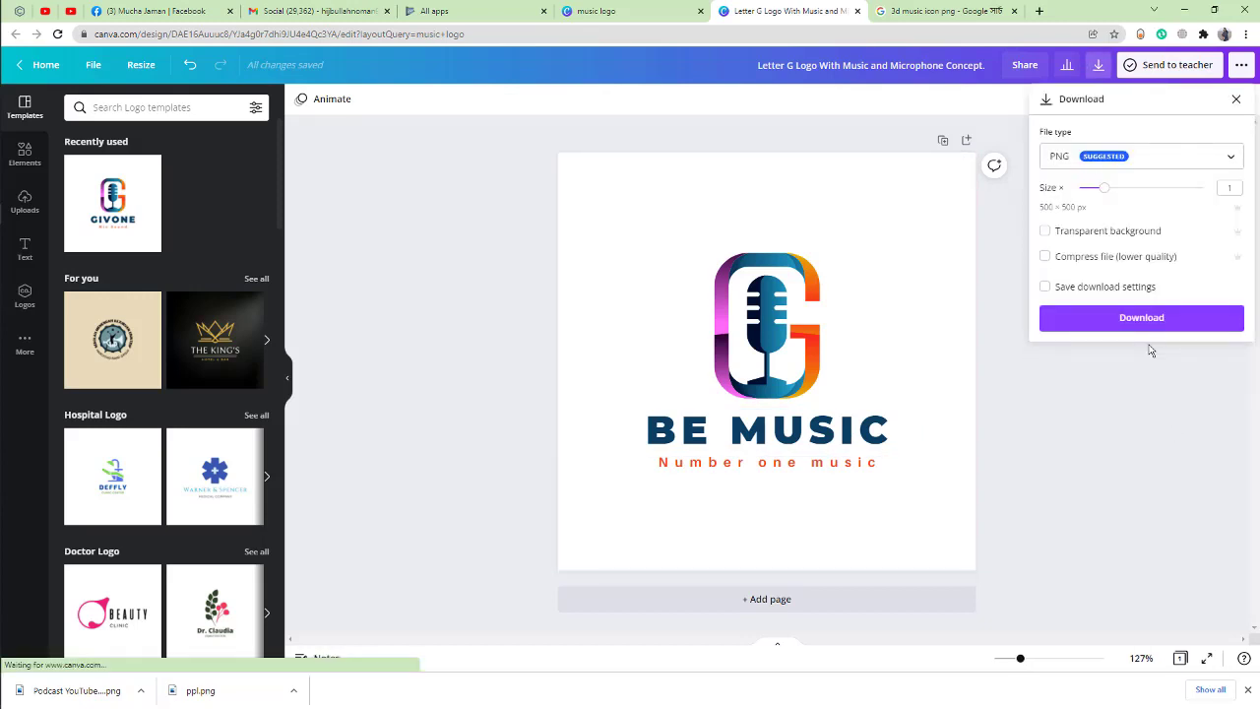
{"action": "left_click", "coordinate": [1148, 317]}
{"action": "left_click", "coordinate": [286, 10]}
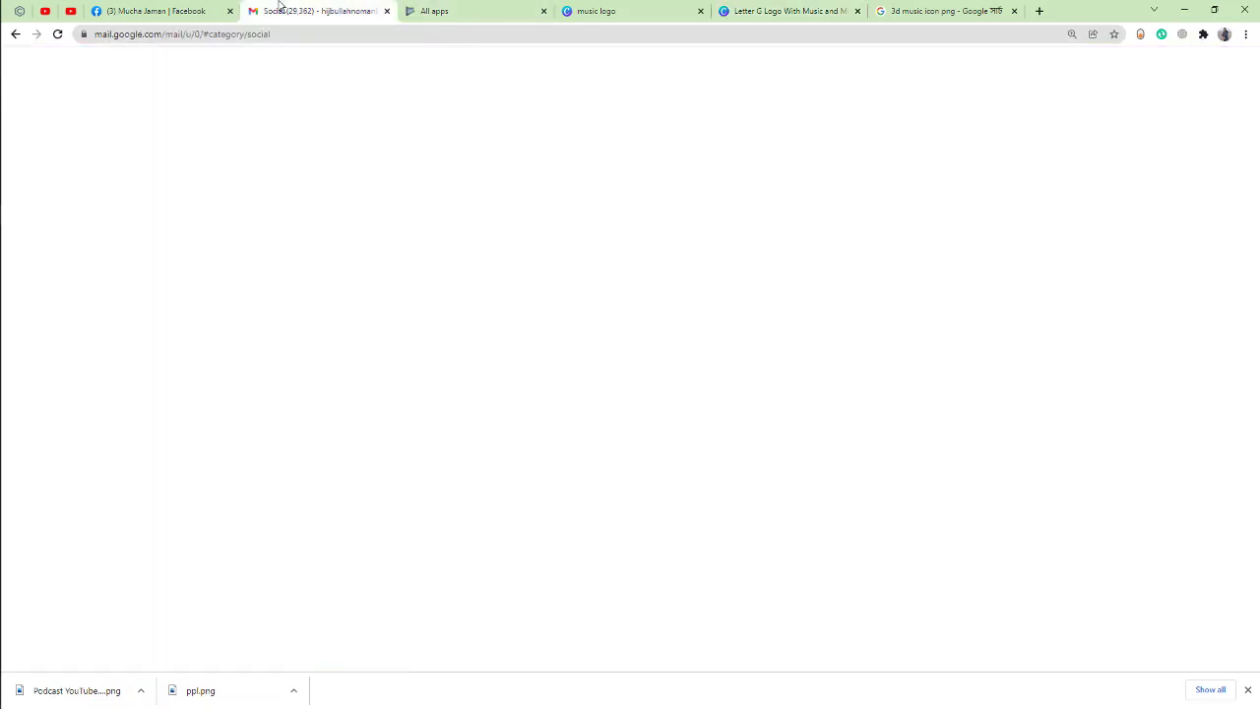
{"action": "mouse_move", "coordinate": [22, 217]}
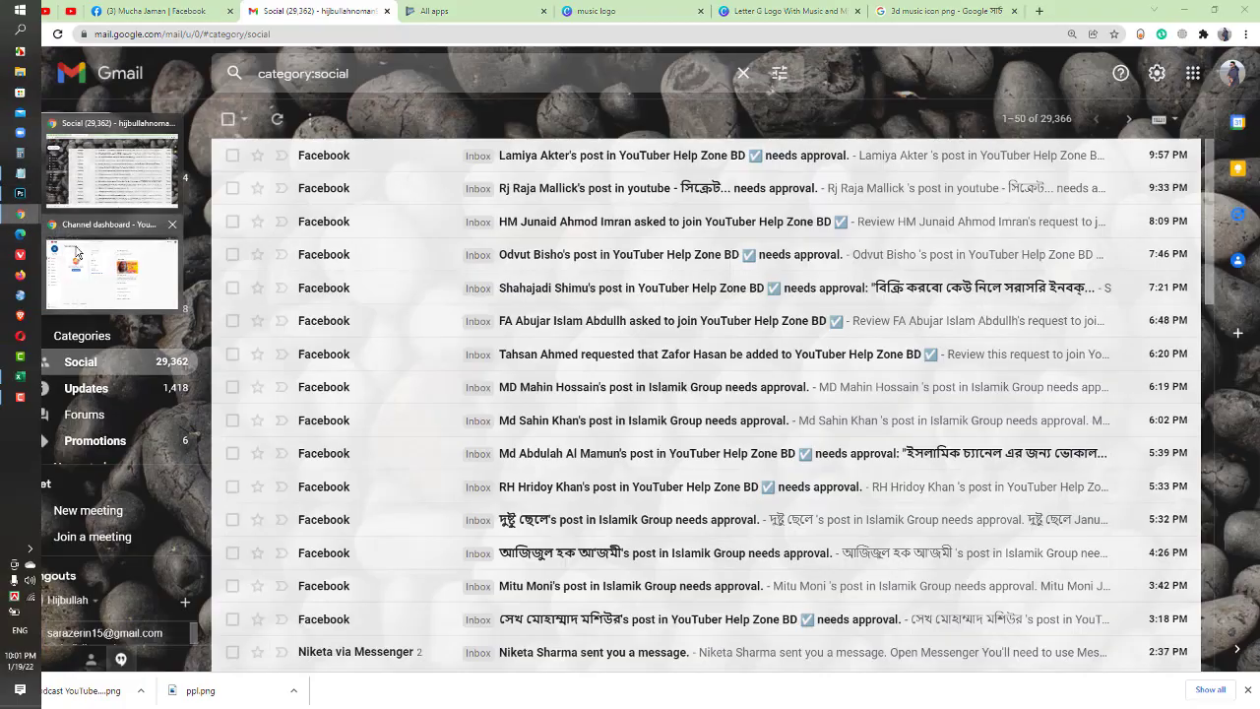
{"action": "left_click", "coordinate": [110, 264]}
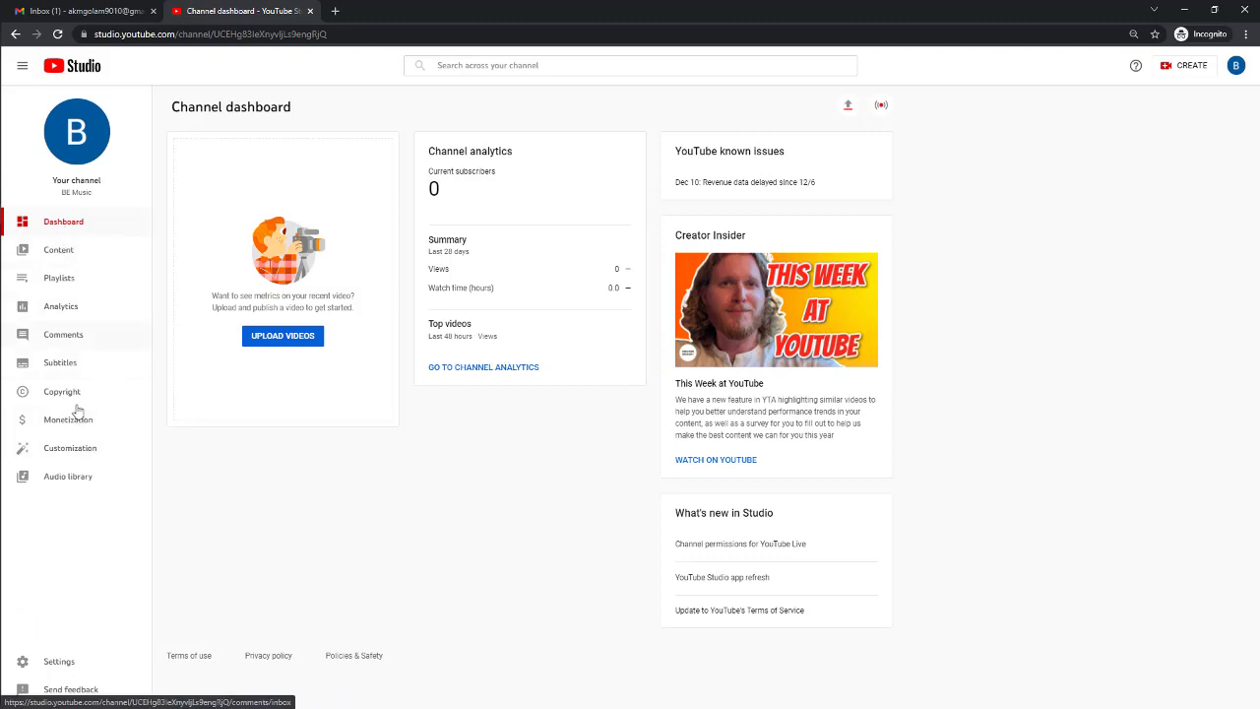
{"action": "left_click", "coordinate": [86, 449]}
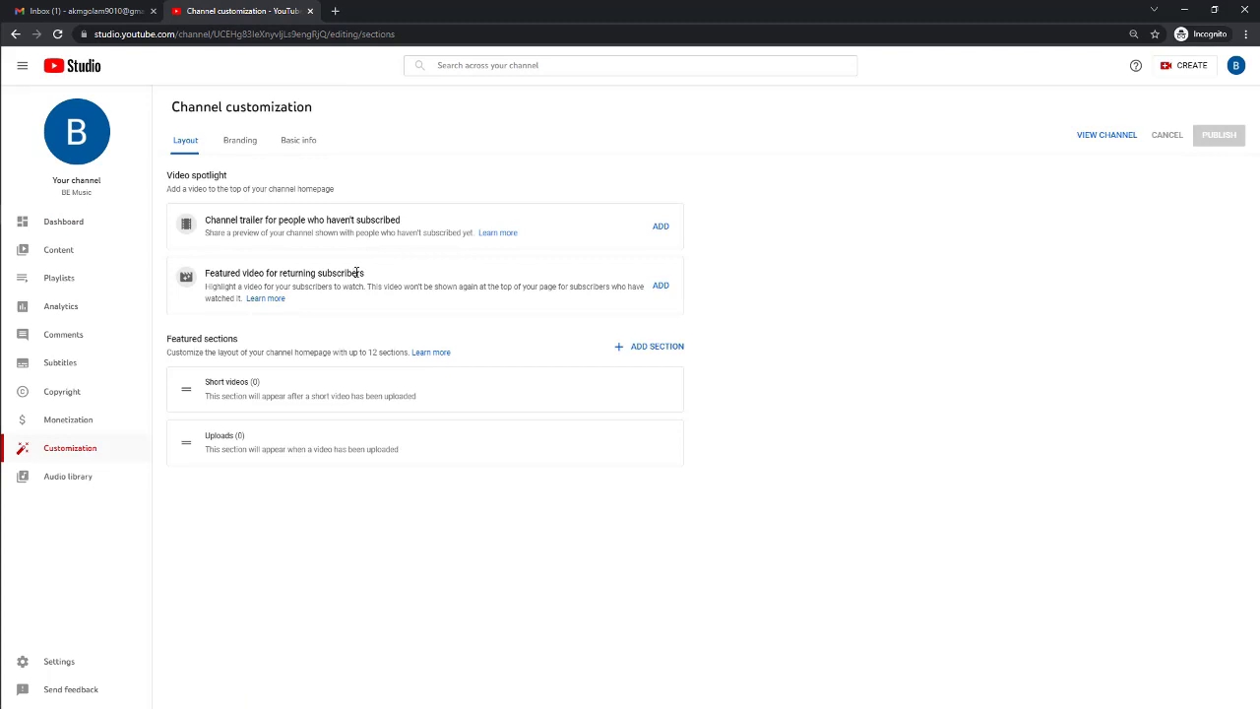
Step: On Branding, upload the Letter G logo from Downloads as the profile picture
{"action": "left_click", "coordinate": [241, 143]}
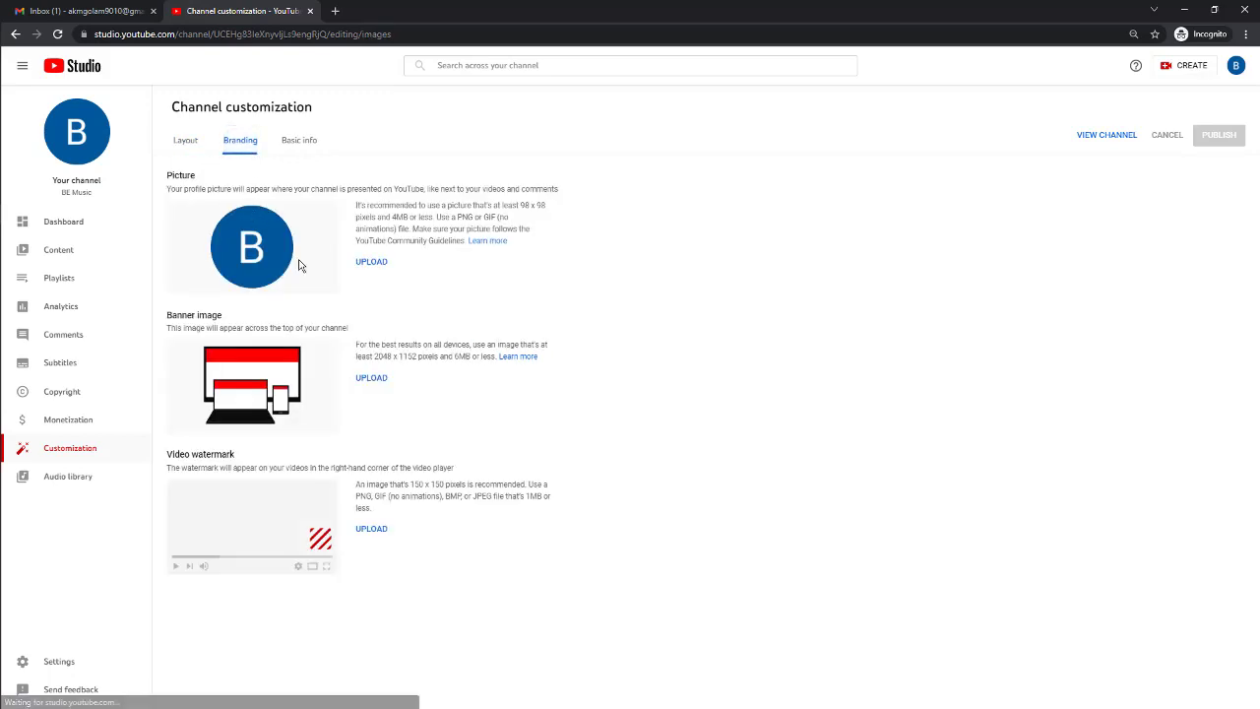
{"action": "left_click", "coordinate": [372, 261]}
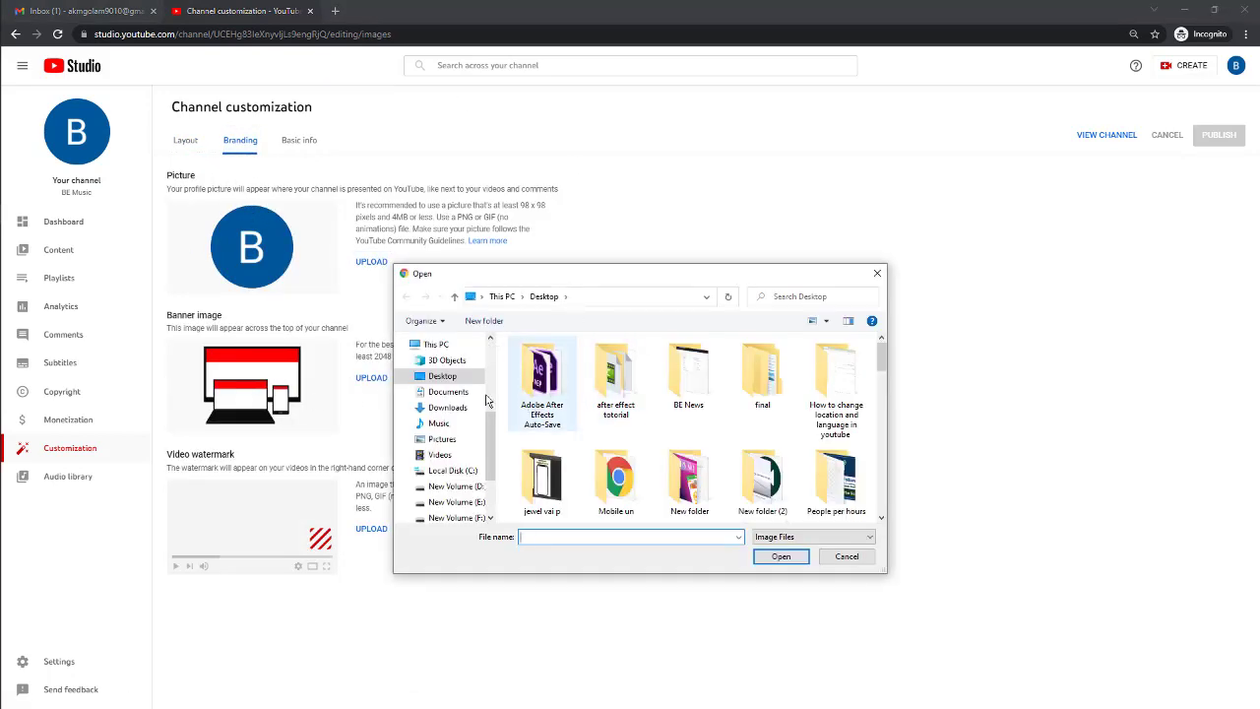
{"action": "left_click", "coordinate": [438, 408]}
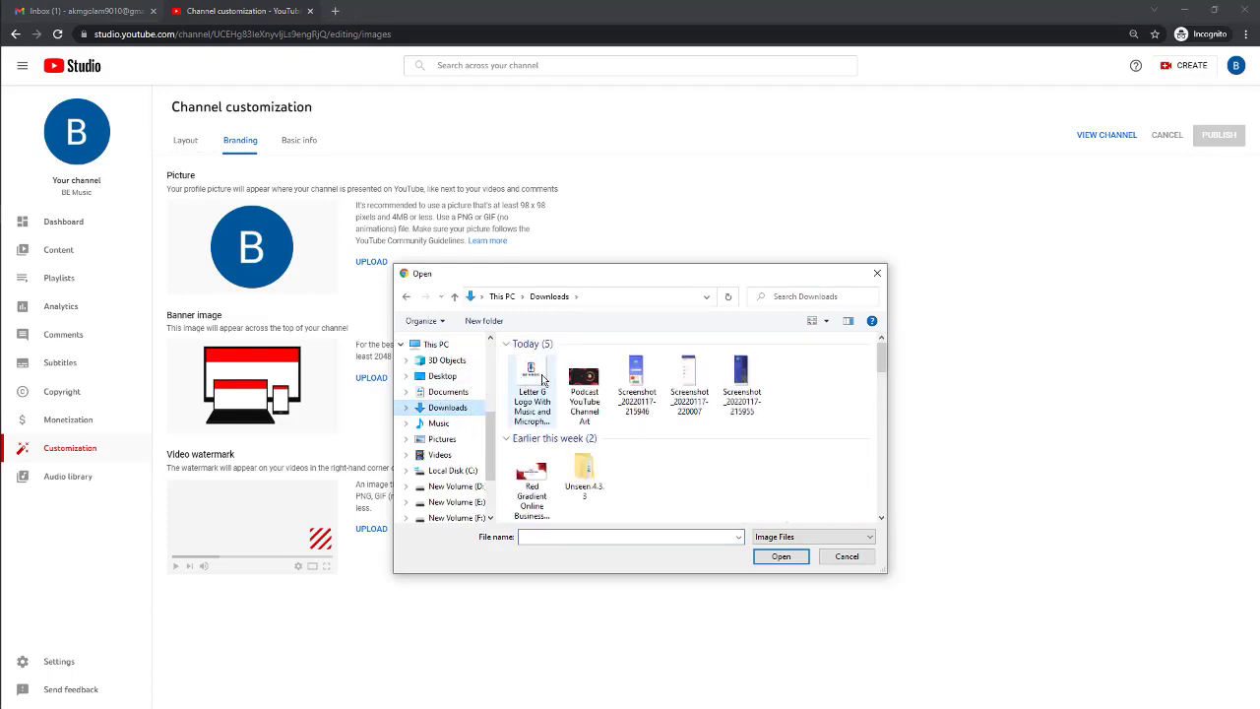
{"action": "double_click", "coordinate": [538, 382]}
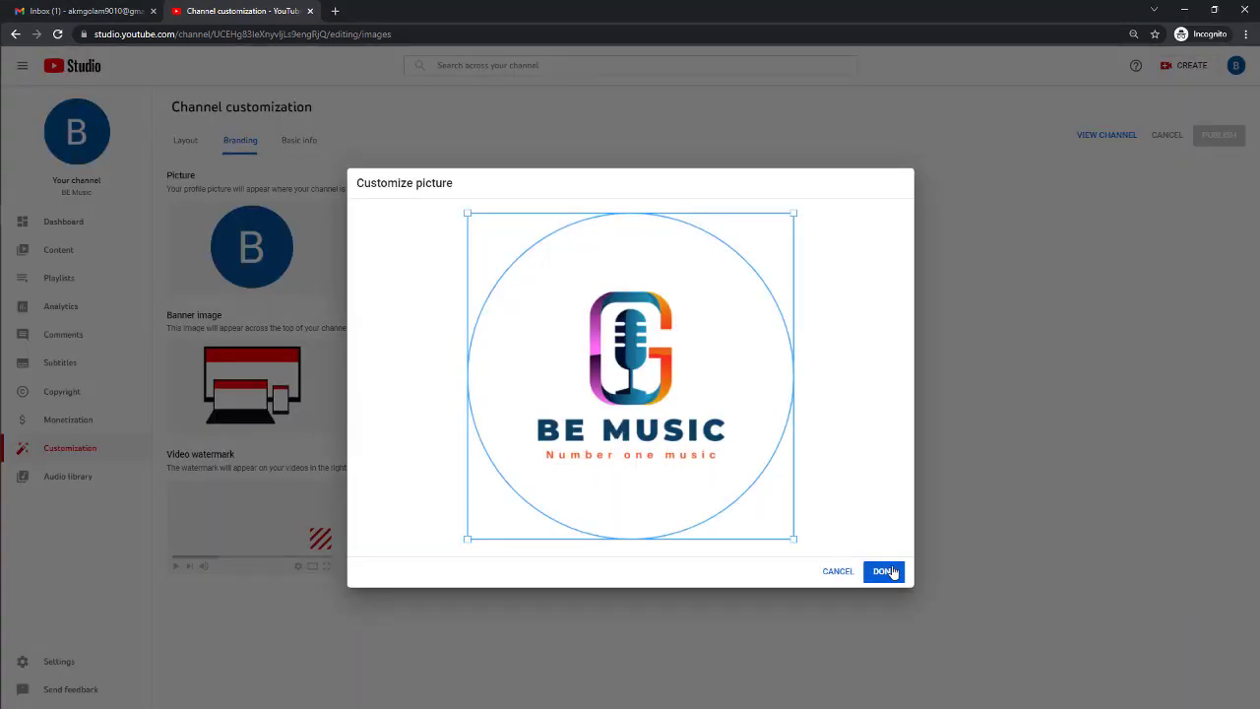
{"action": "left_click", "coordinate": [885, 571]}
{"action": "left_click", "coordinate": [390, 383]}
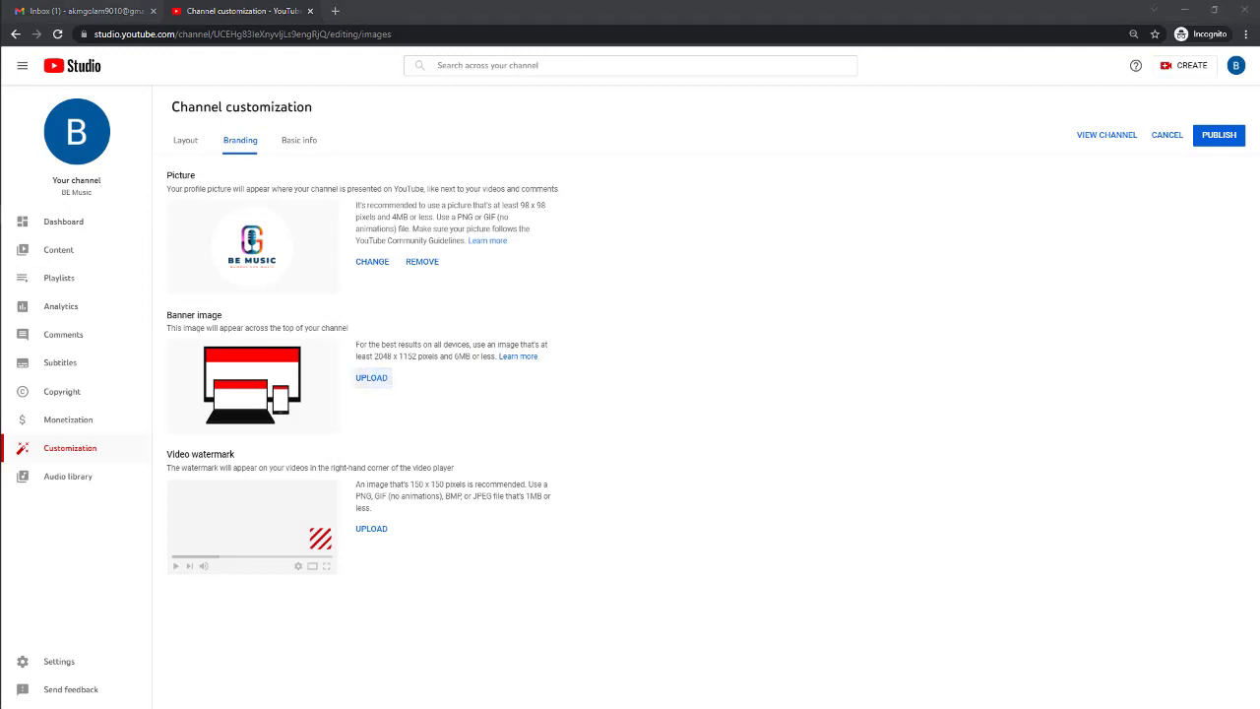
Step: Upload BE Music Banner.png from the Desktop as the channel banner and accept the crop
{"action": "left_click", "coordinate": [445, 376]}
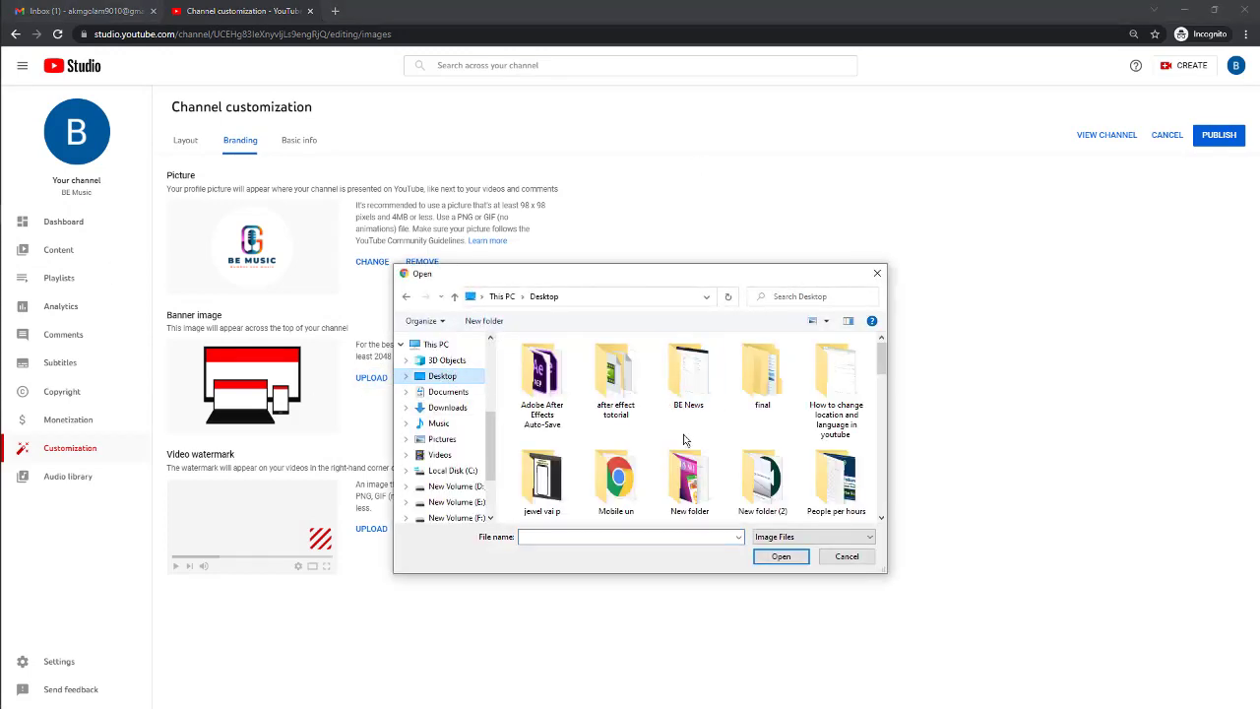
{"action": "type", "text": "b"}
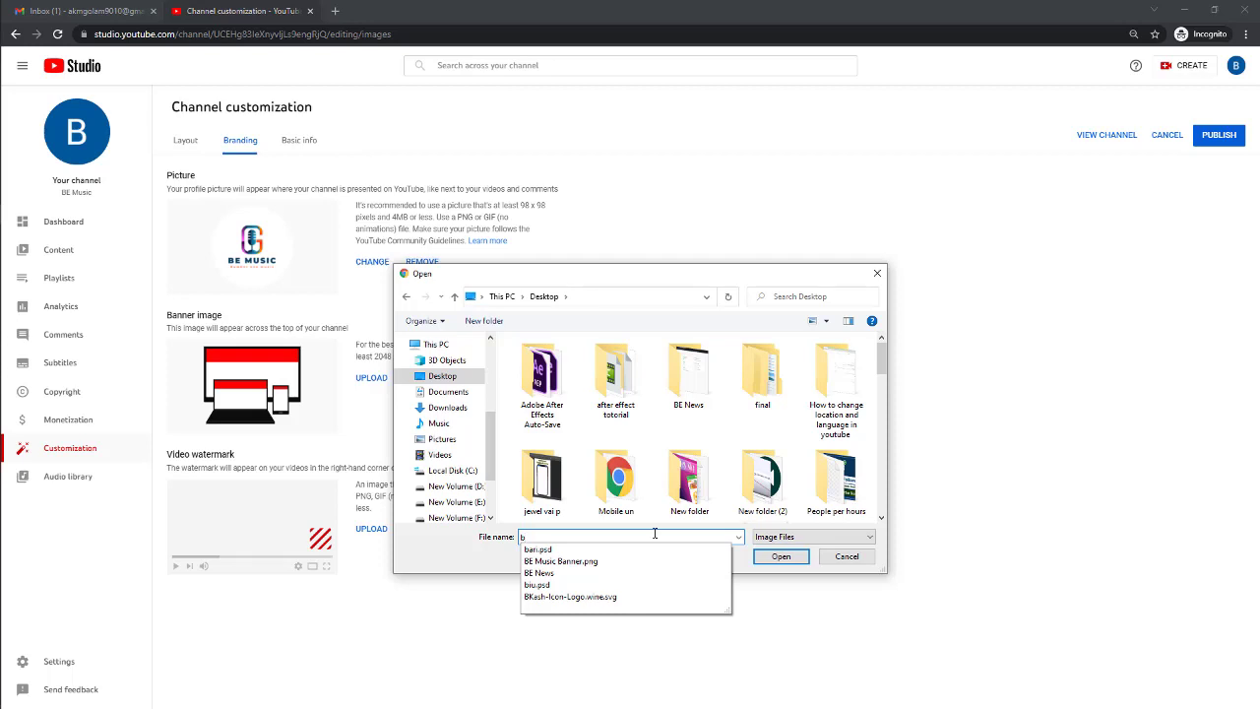
{"action": "key", "text": "Down"}
{"action": "key", "text": "Down"}
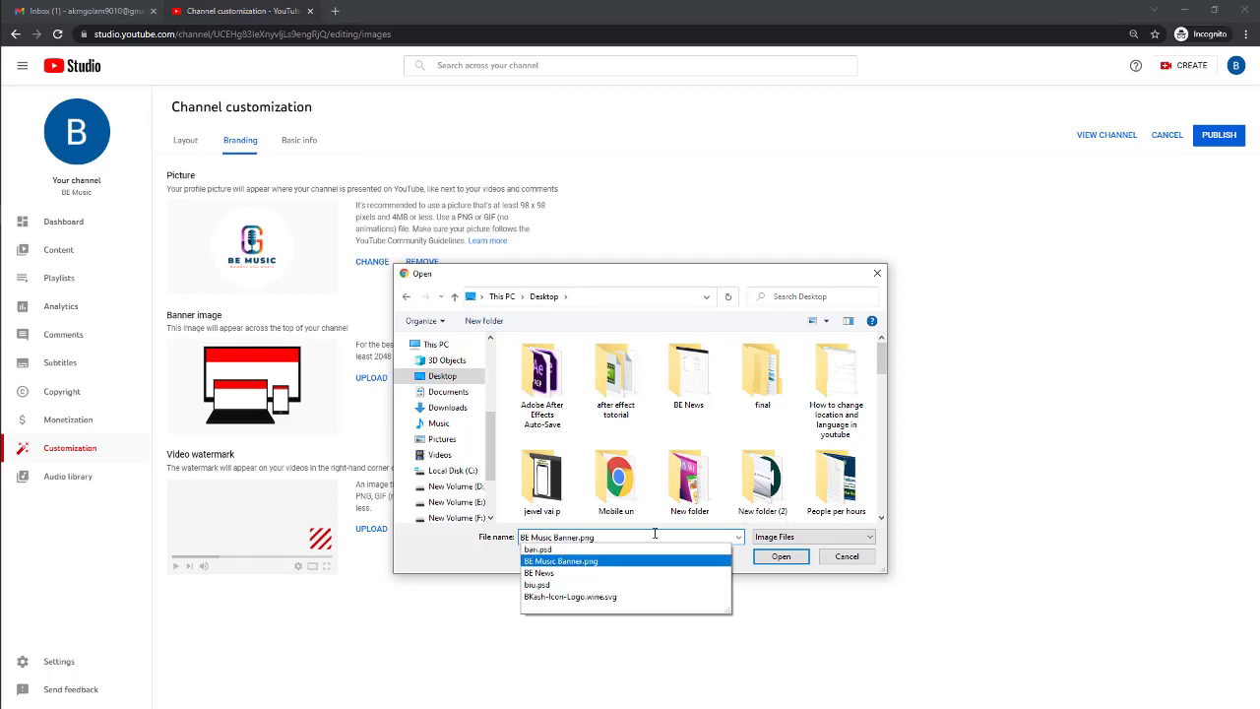
{"action": "key", "text": "Return"}
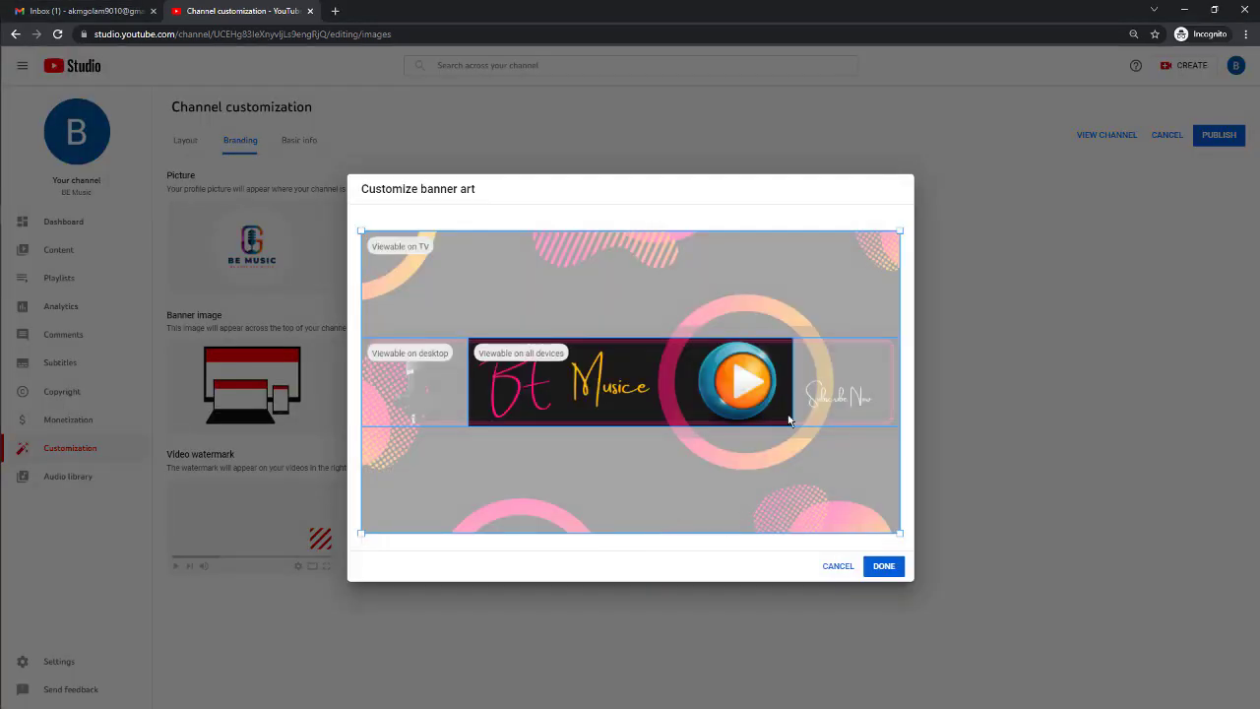
{"action": "left_click", "coordinate": [885, 568]}
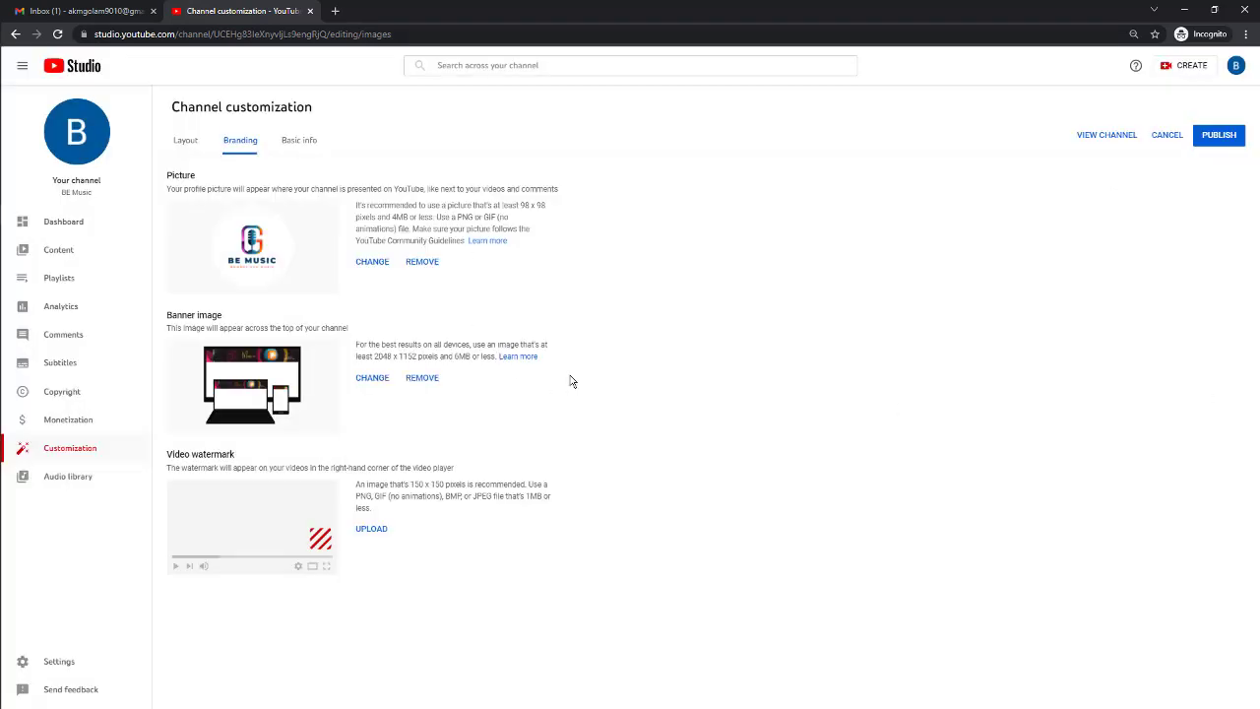
Step: Publish the new logo and banner and open the live channel in a new tab
{"action": "left_click", "coordinate": [1211, 136]}
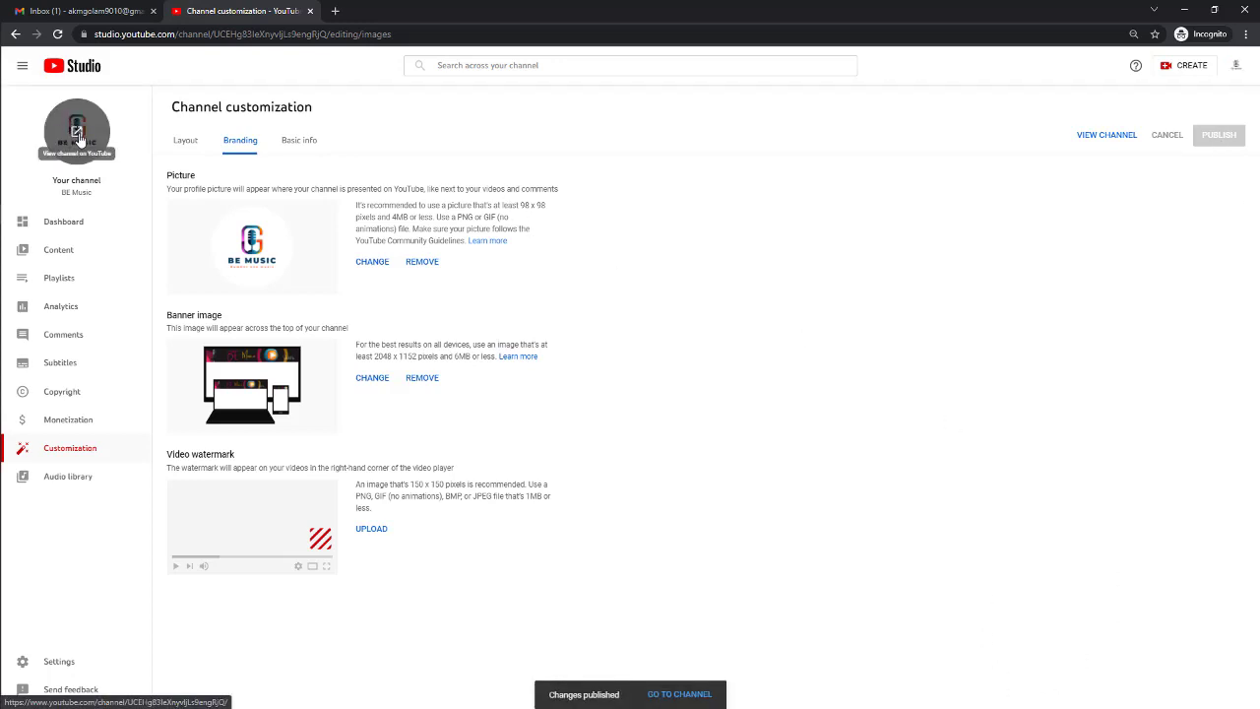
{"action": "left_click", "coordinate": [659, 695]}
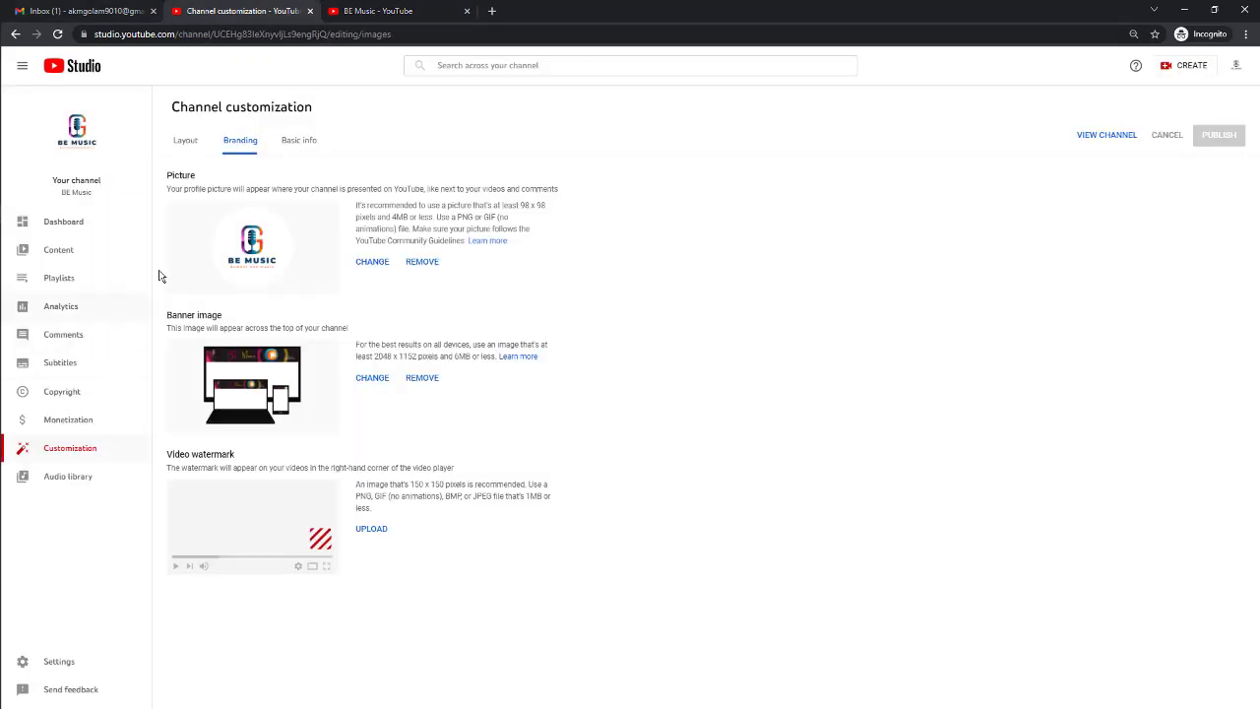
{"action": "left_click", "coordinate": [298, 143]}
Step: Write a channel description inviting viewers to subscribe and share, ending with 'thank you'
{"action": "left_click", "coordinate": [211, 252]}
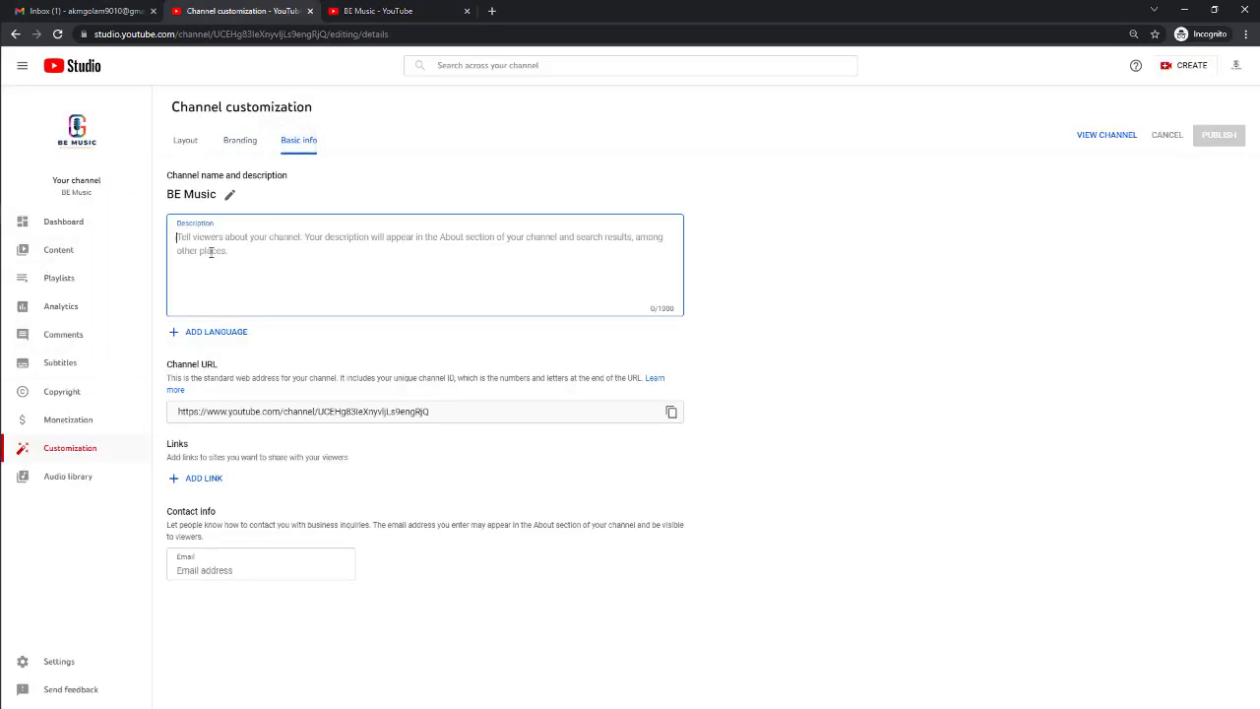
{"action": "type", "text": "Thoo"}
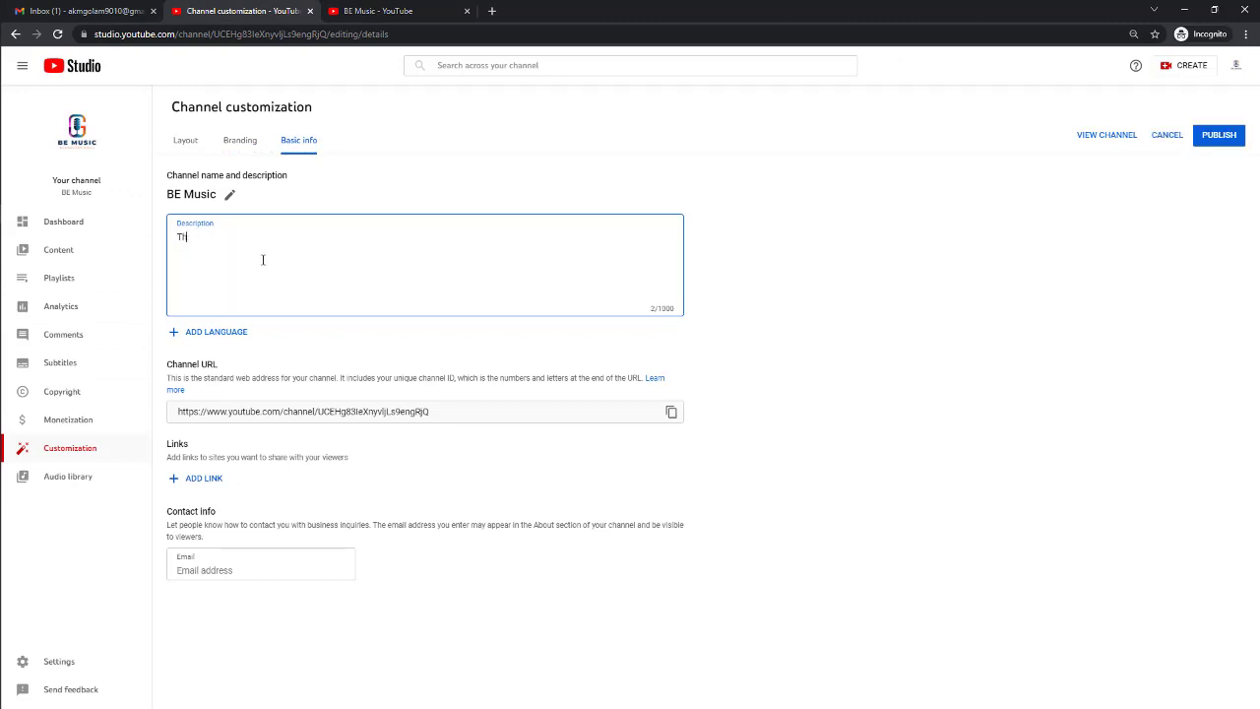
{"action": "key", "text": "BackSpace"}
{"action": "key", "text": "BackSpace"}
{"action": "type", "text": "is is"}
{"action": "type", "text": " very use"}
{"action": "type", "text": "ry im"}
{"action": "type", "text": "portent"}
{"action": "key", "text": "BackSpace"}
{"action": "type", "text": "nt"}
{"action": "key", "text": "BackSpace"}
{"action": "key", "text": "BackSpace"}
{"action": "key", "text": "BackSpace"}
{"action": "key", "text": "BackSpace"}
{"action": "key", "text": "BackSpace"}
{"action": "type", "text": "most femou"}
{"action": "type", "text": "s channel in the world. i hoppe you like this an"}
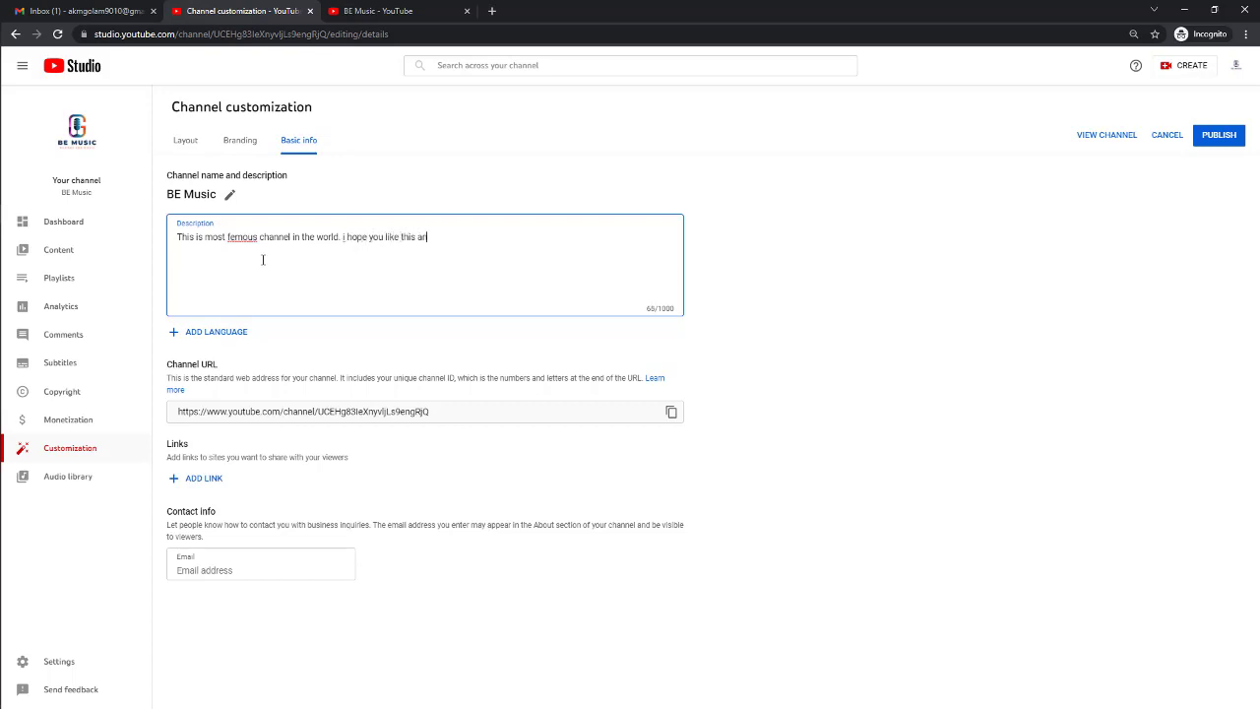
{"action": "type", "text": "d if you like this please subscribe , and s"}
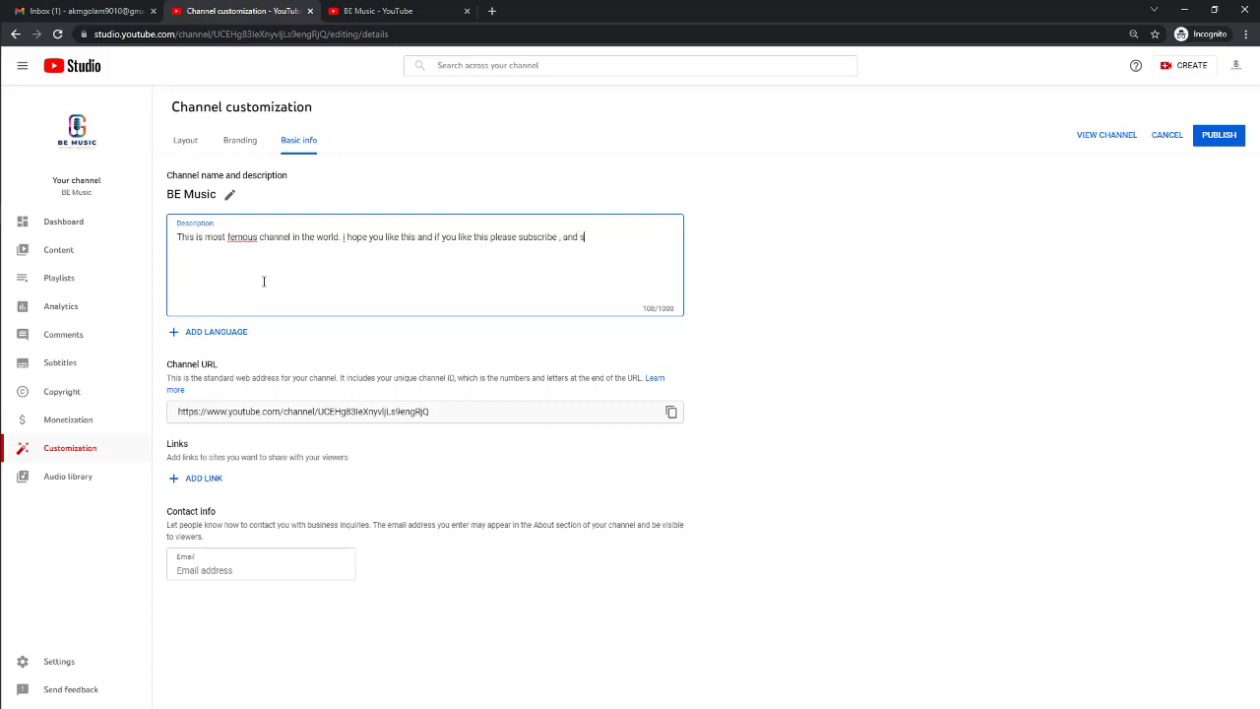
{"action": "type", "text": "hare wil"}
{"action": "type", "text": "h your friends."}
{"action": "key", "text": "Return"}
{"action": "type", "text": "thank you"}
Step: Add the contact e-mail address, publish the changes, and switch to the live channel tab
{"action": "left_click", "coordinate": [221, 582]}
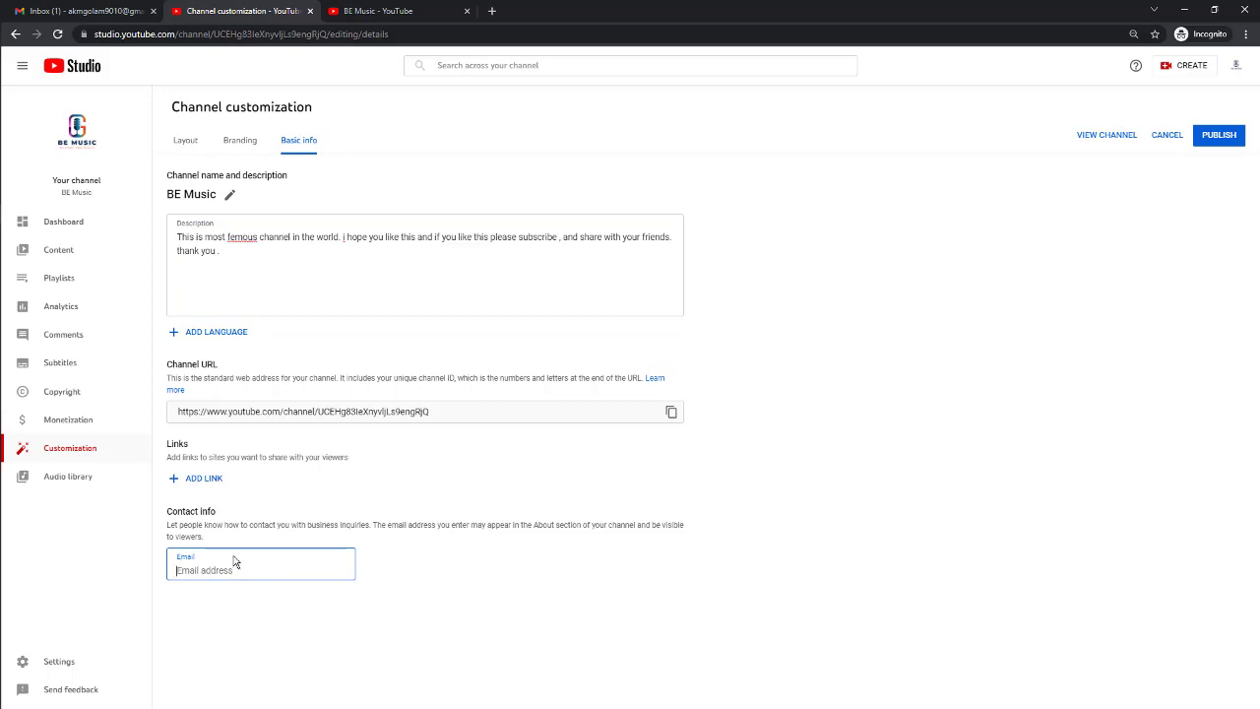
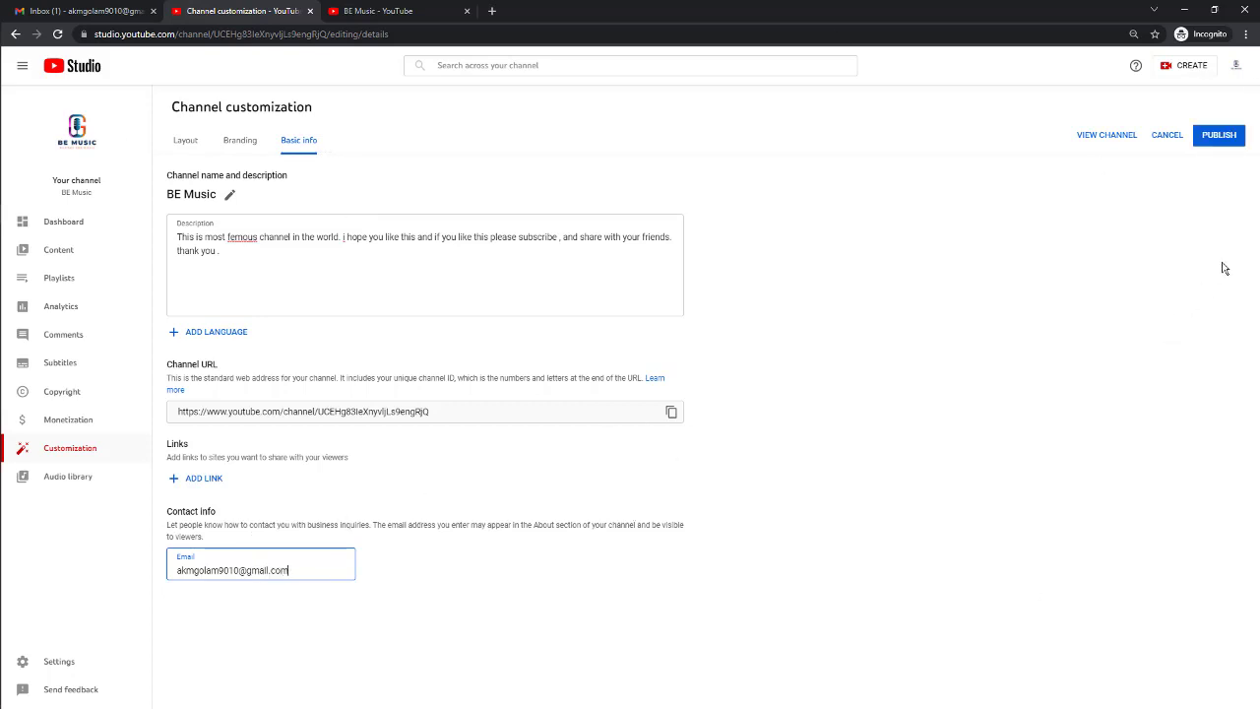
{"action": "left_click", "coordinate": [1217, 140]}
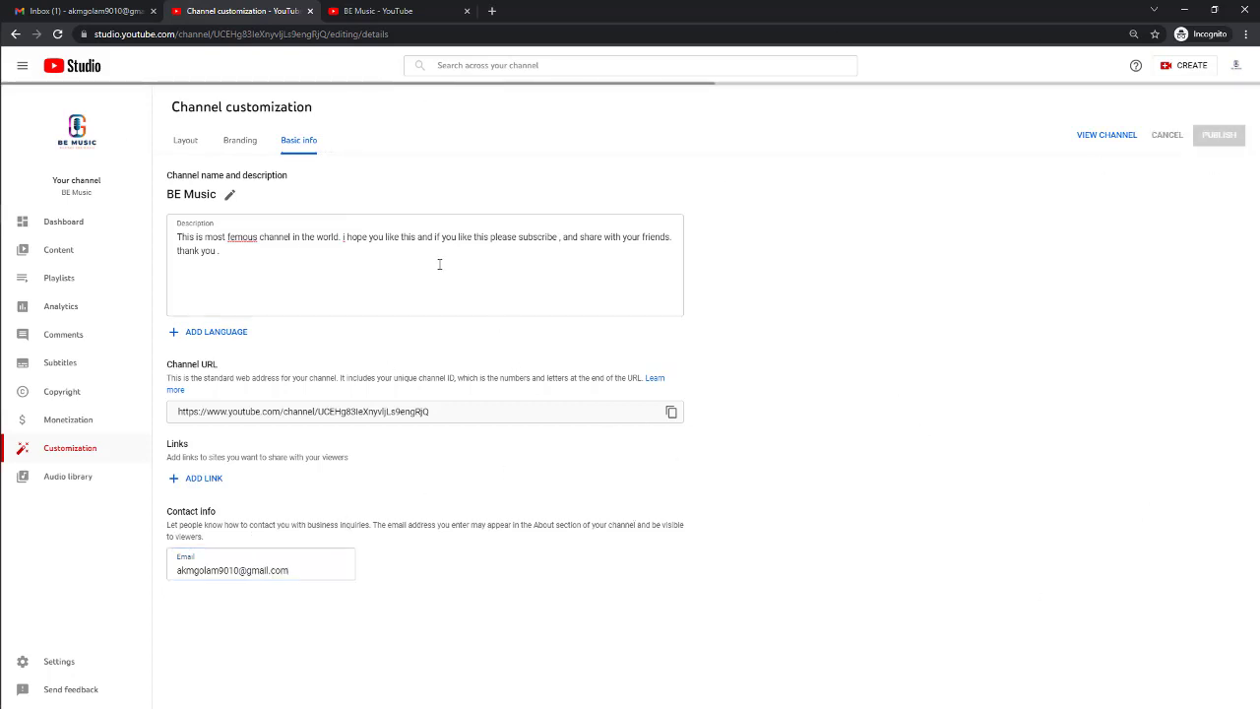
{"action": "left_click", "coordinate": [407, 9]}
{"action": "left_click", "coordinate": [734, 372]}
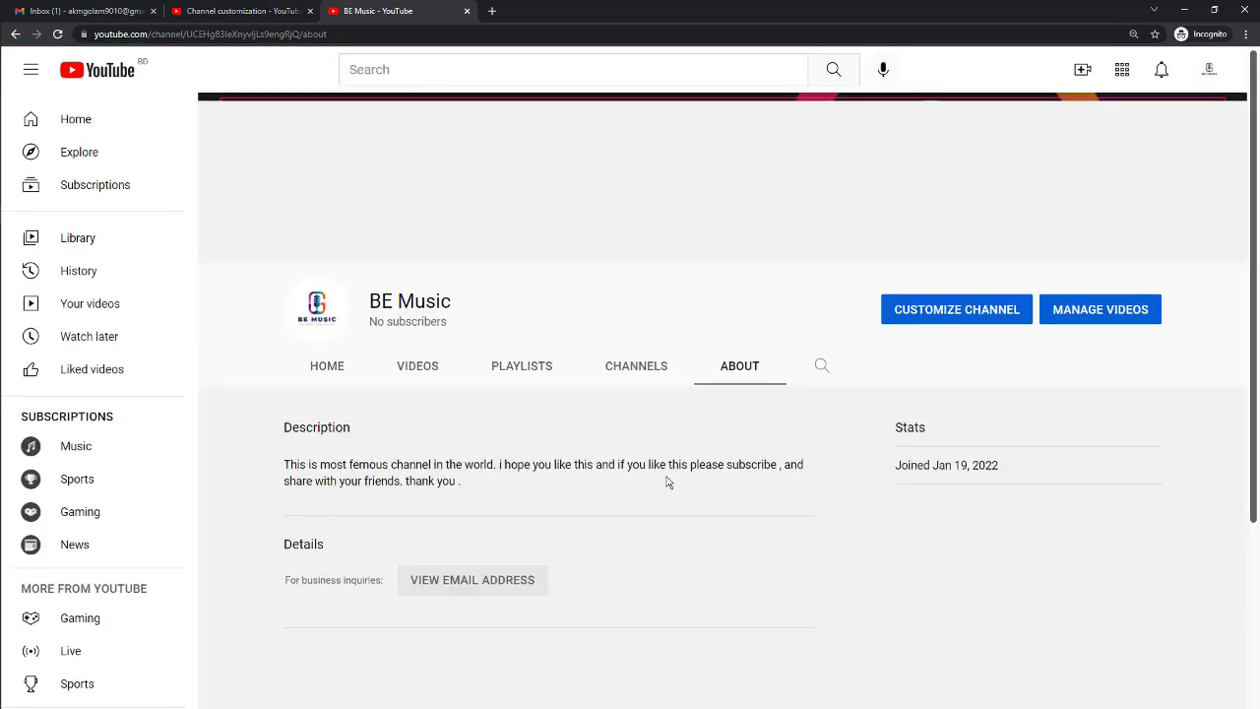
{"action": "left_click", "coordinate": [477, 448]}
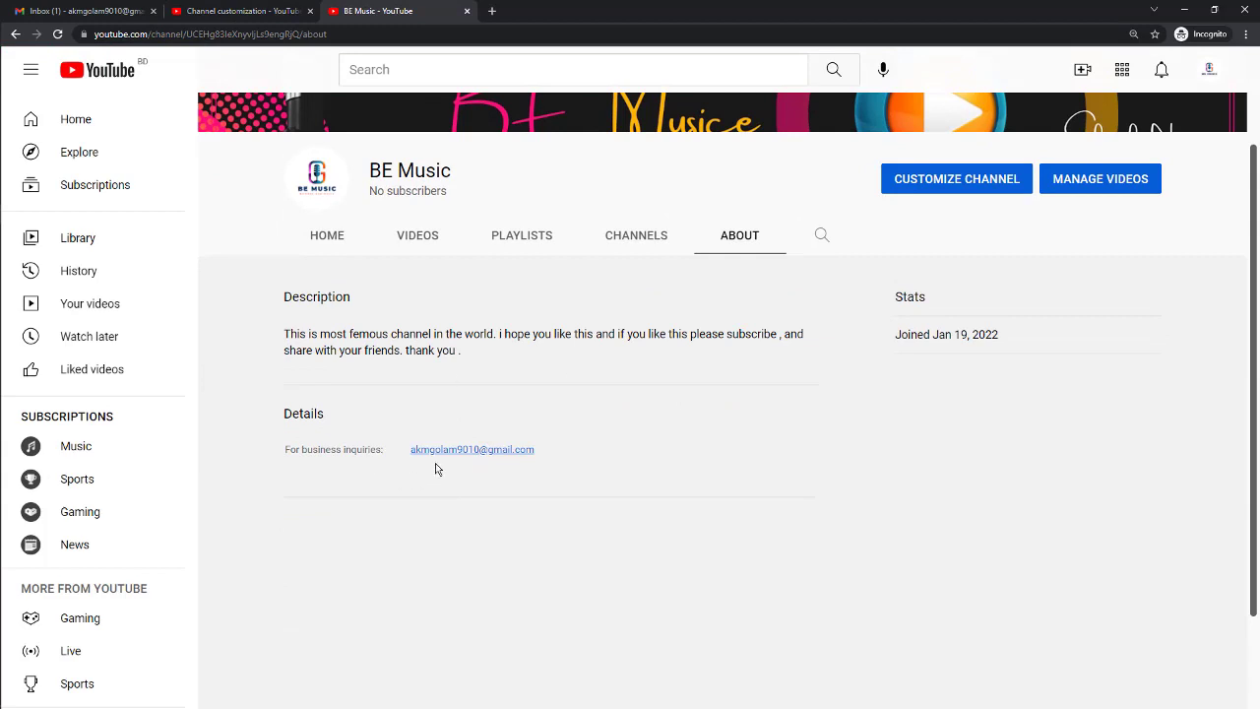
{"action": "left_click_drag", "start_coordinate": [281, 333], "coordinate": [507, 356]}
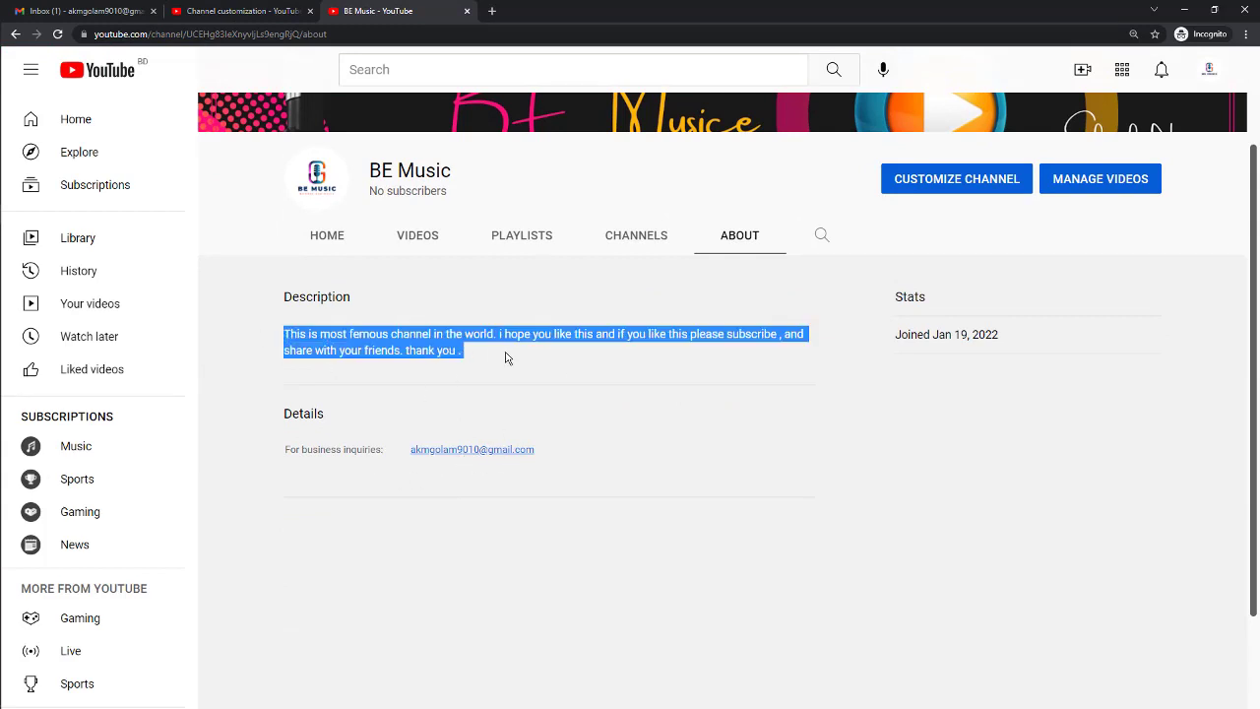
{"action": "left_click", "coordinate": [550, 471]}
{"action": "left_click", "coordinate": [241, 11]}
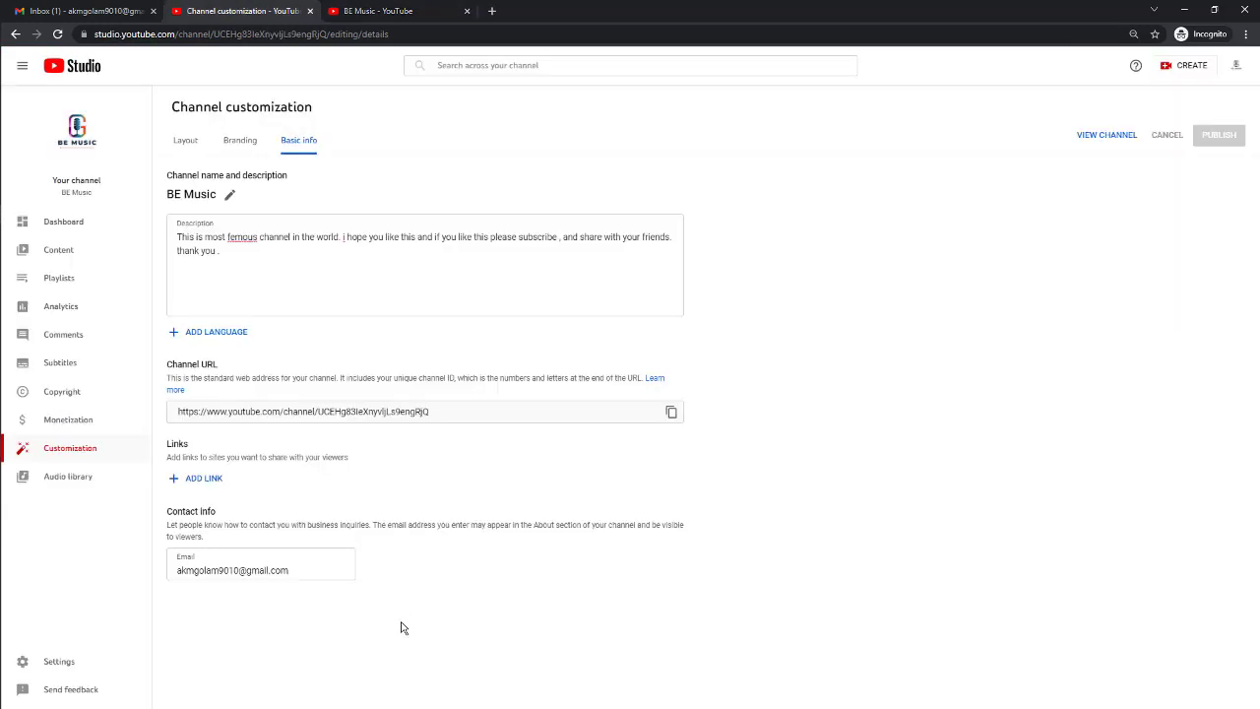
{"action": "left_click", "coordinate": [86, 247]}
{"action": "mouse_move", "coordinate": [0, 266]}
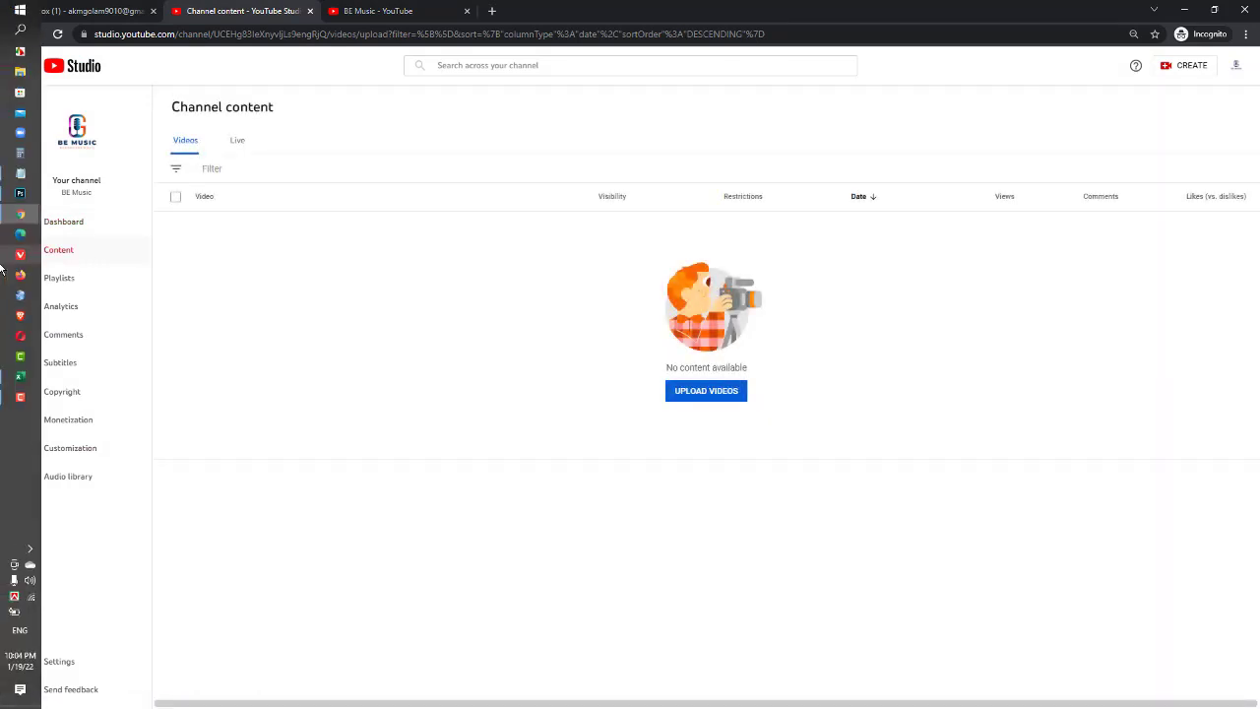
{"action": "left_click", "coordinate": [75, 226]}
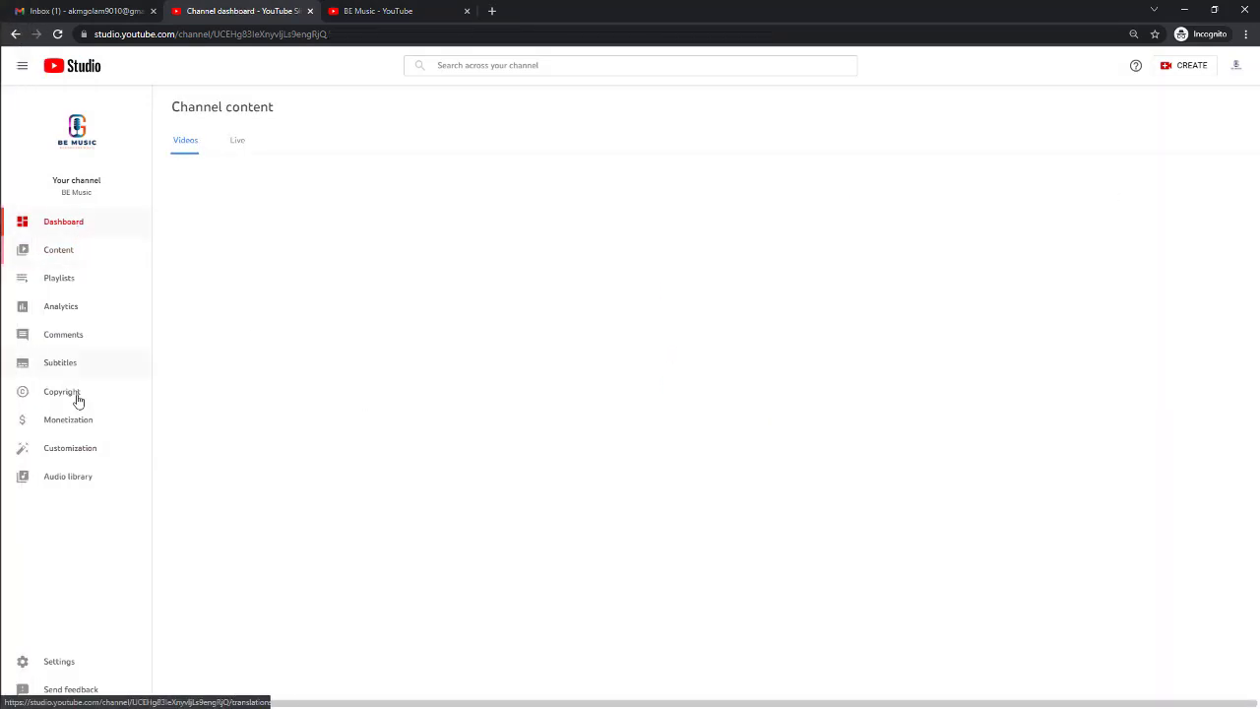
{"action": "left_click", "coordinate": [75, 448]}
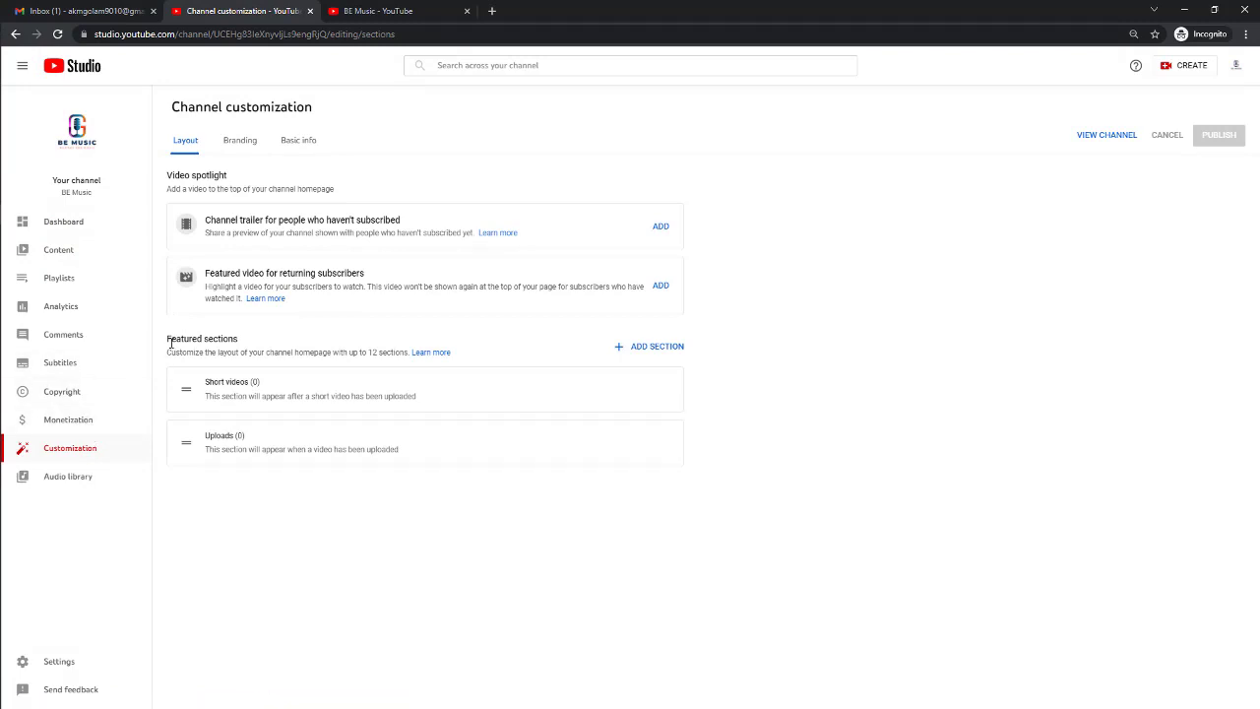
Step: In channel settings, set the country of residence to United States
{"action": "left_click", "coordinate": [77, 664]}
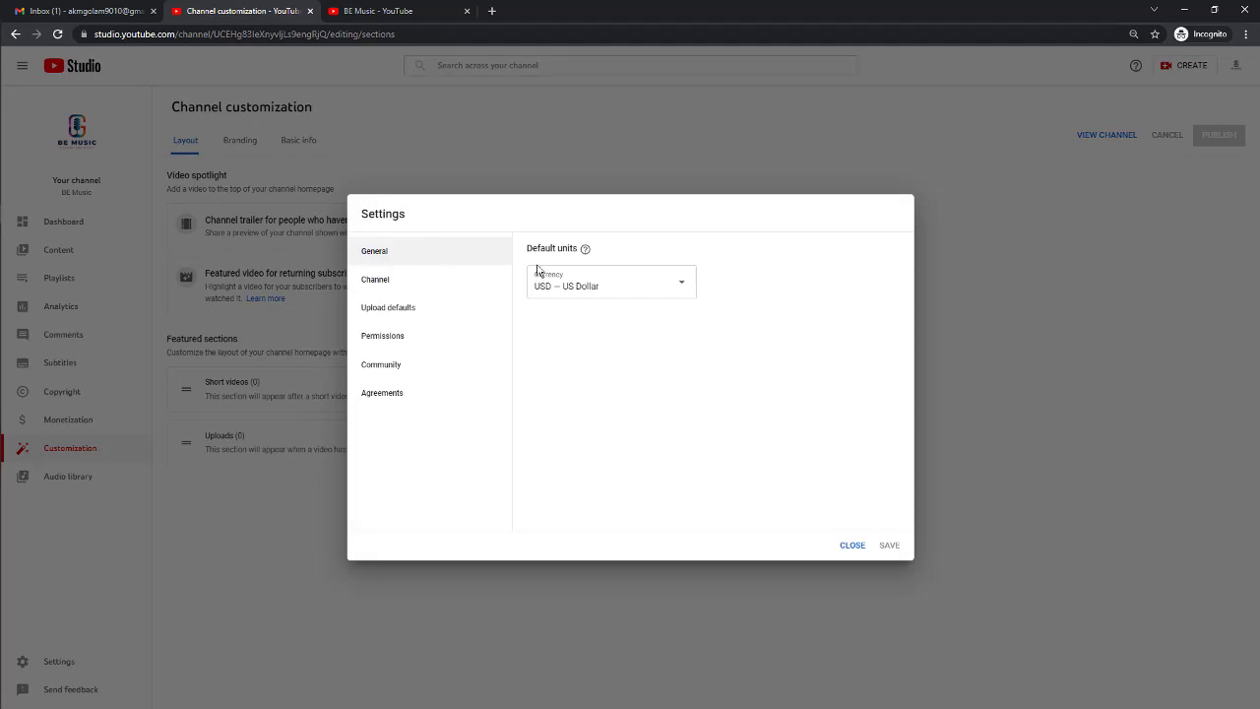
{"action": "left_click", "coordinate": [385, 280]}
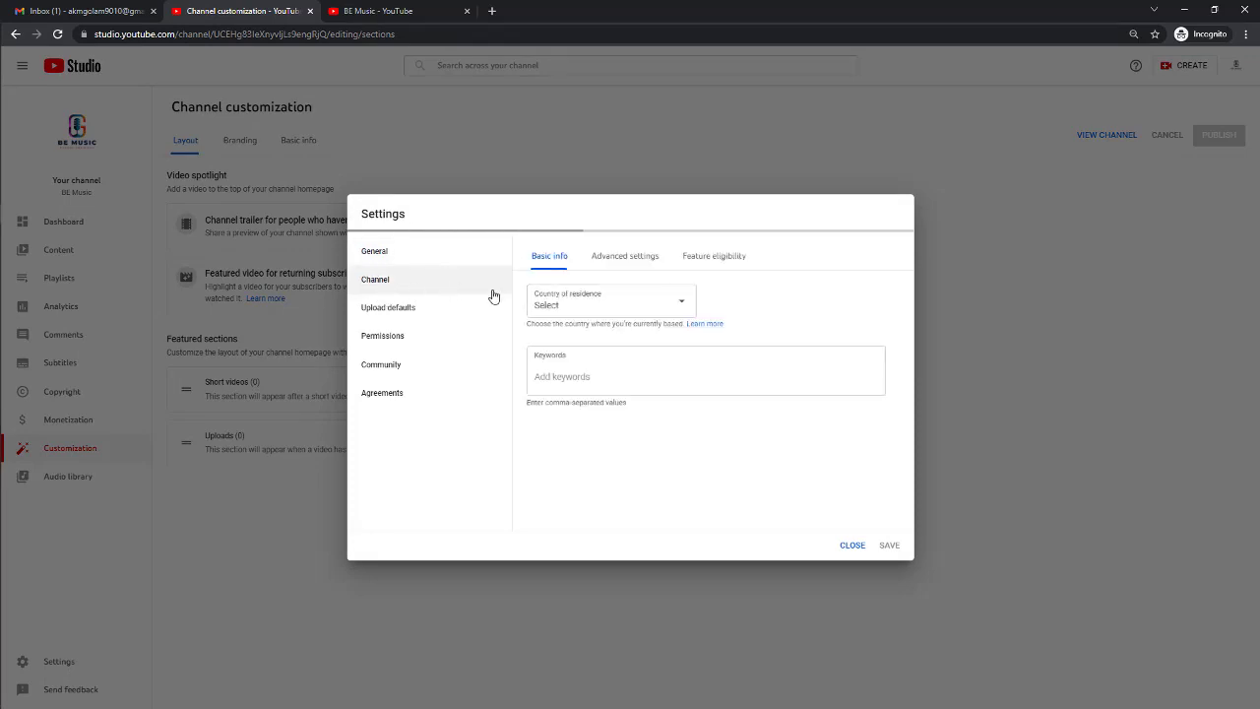
{"action": "left_click", "coordinate": [577, 307]}
{"action": "scroll", "coordinate": [675, 442], "scroll_direction": "down", "scroll_amount": 2}
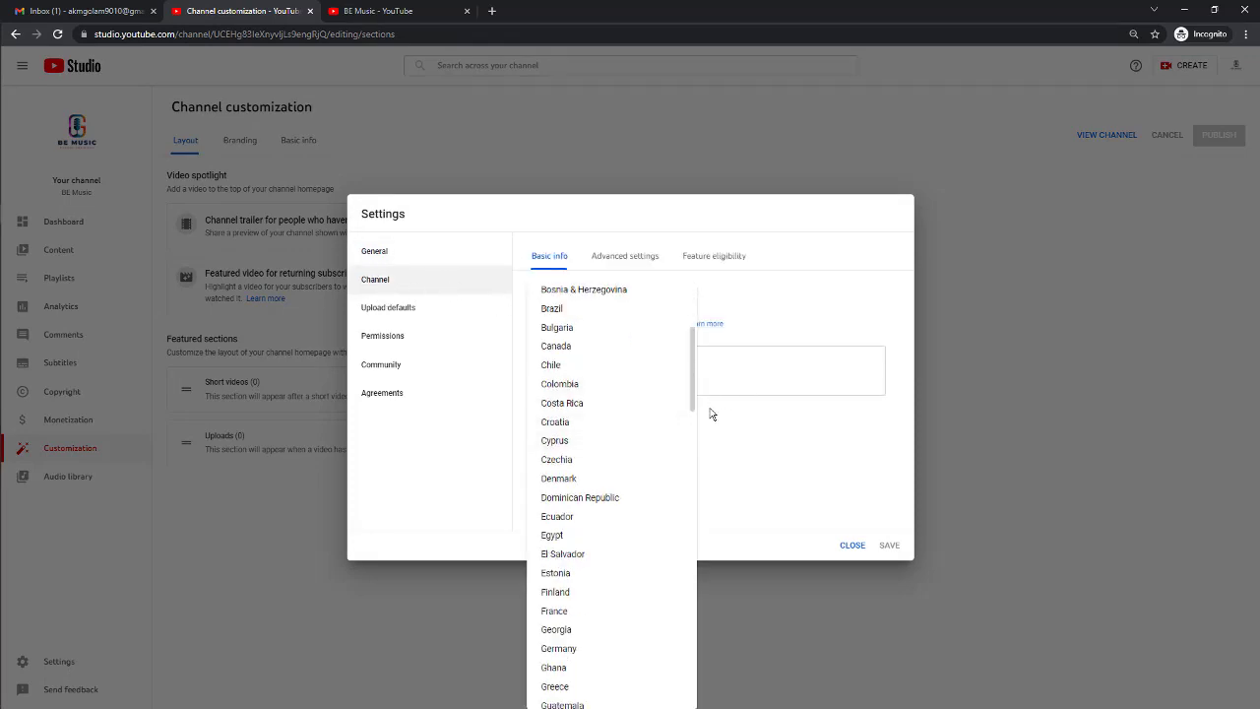
{"action": "left_click_drag", "start_coordinate": [698, 399], "coordinate": [681, 687]}
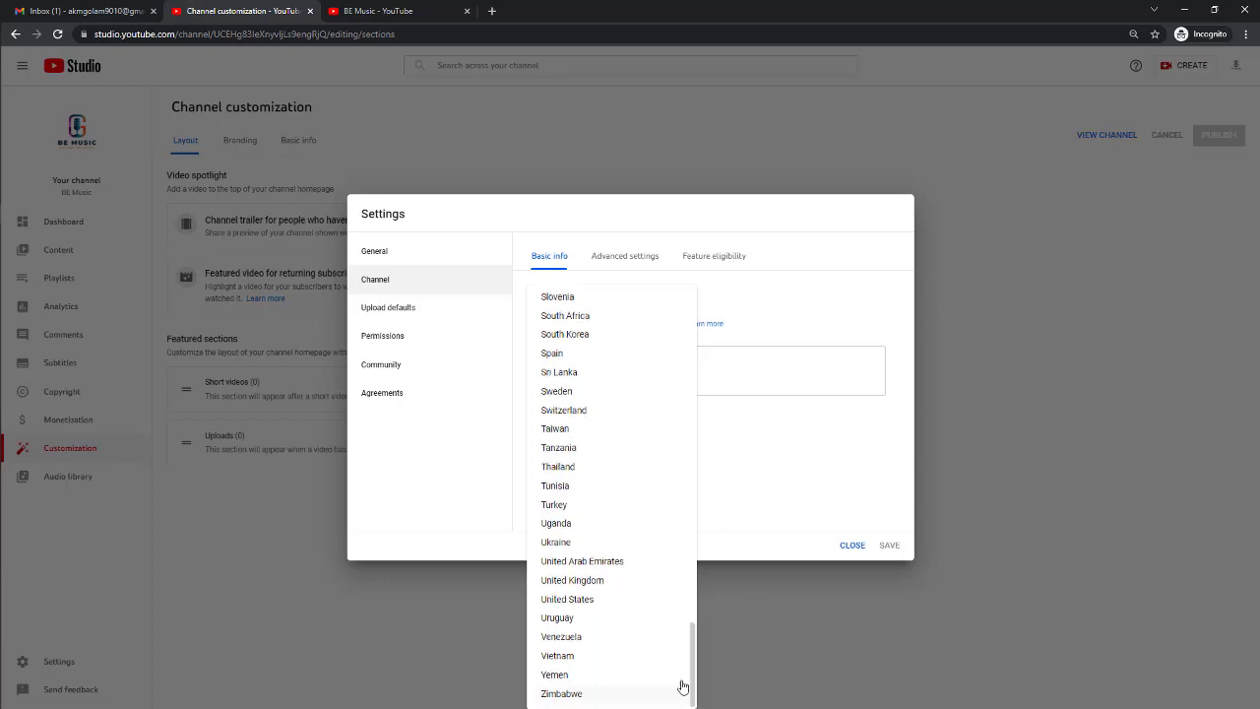
{"action": "left_click", "coordinate": [594, 598]}
Step: Add the channel keywords music, BE Music and BE
{"action": "left_click", "coordinate": [593, 381]}
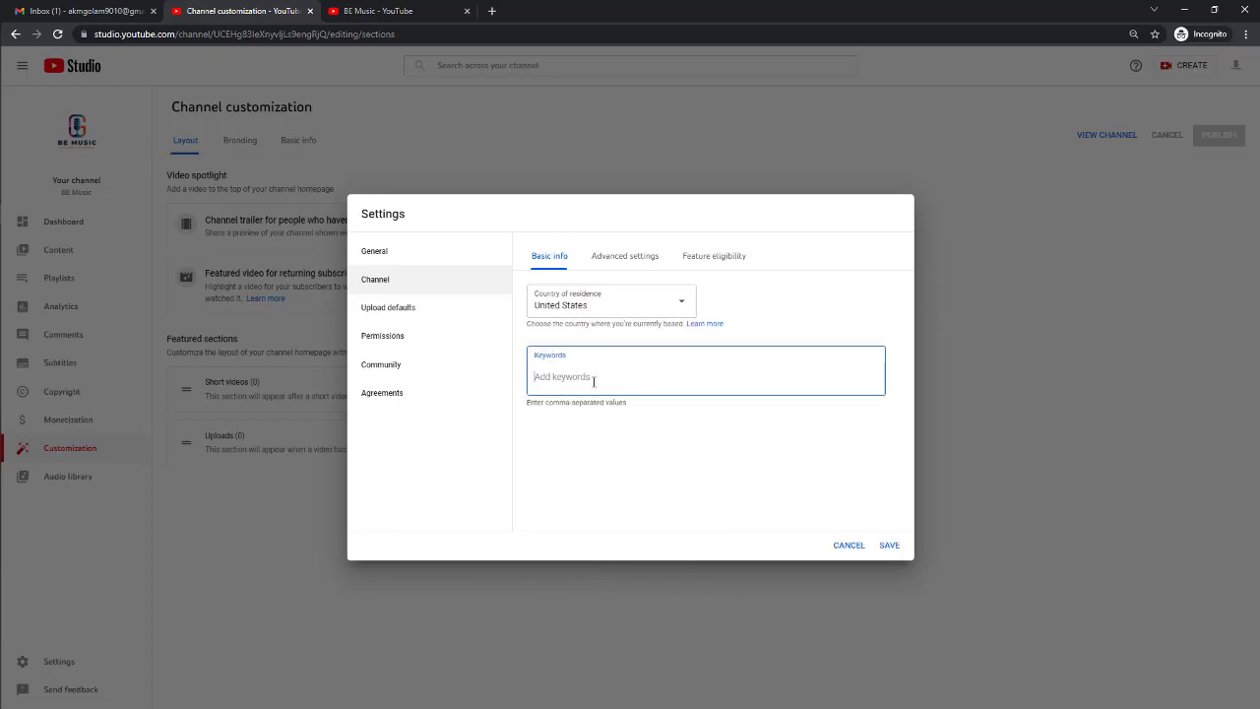
{"action": "type", "text": "music"}
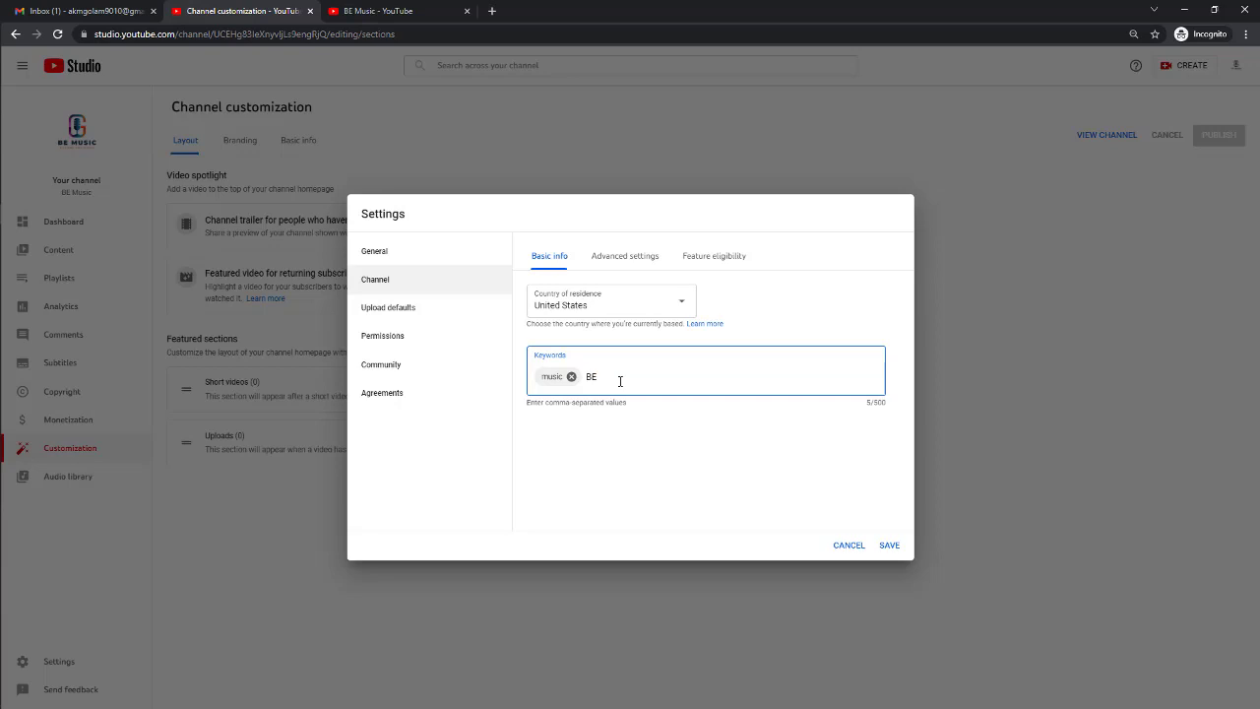
{"action": "type", "text": "BE Music,BE,"}
{"action": "left_click", "coordinate": [424, 313]}
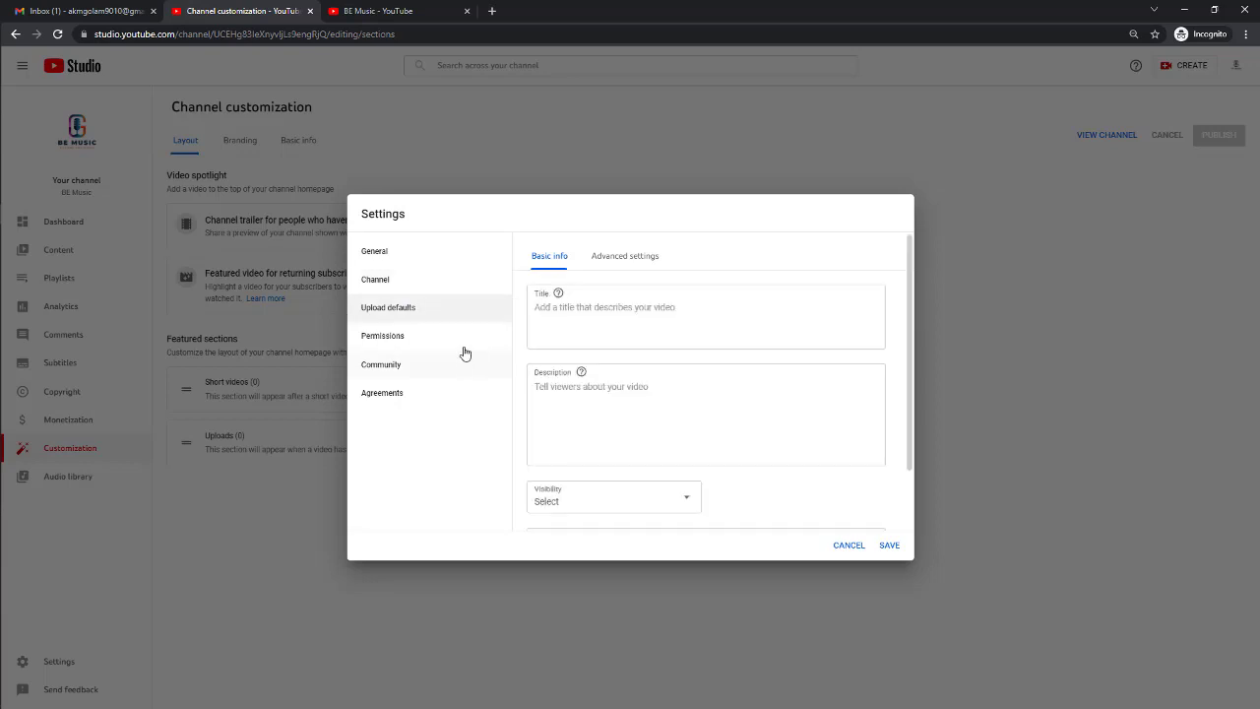
Step: Add BE, BE Music and music as default upload tags
{"action": "left_click", "coordinate": [424, 280]}
{"action": "left_click", "coordinate": [421, 308]}
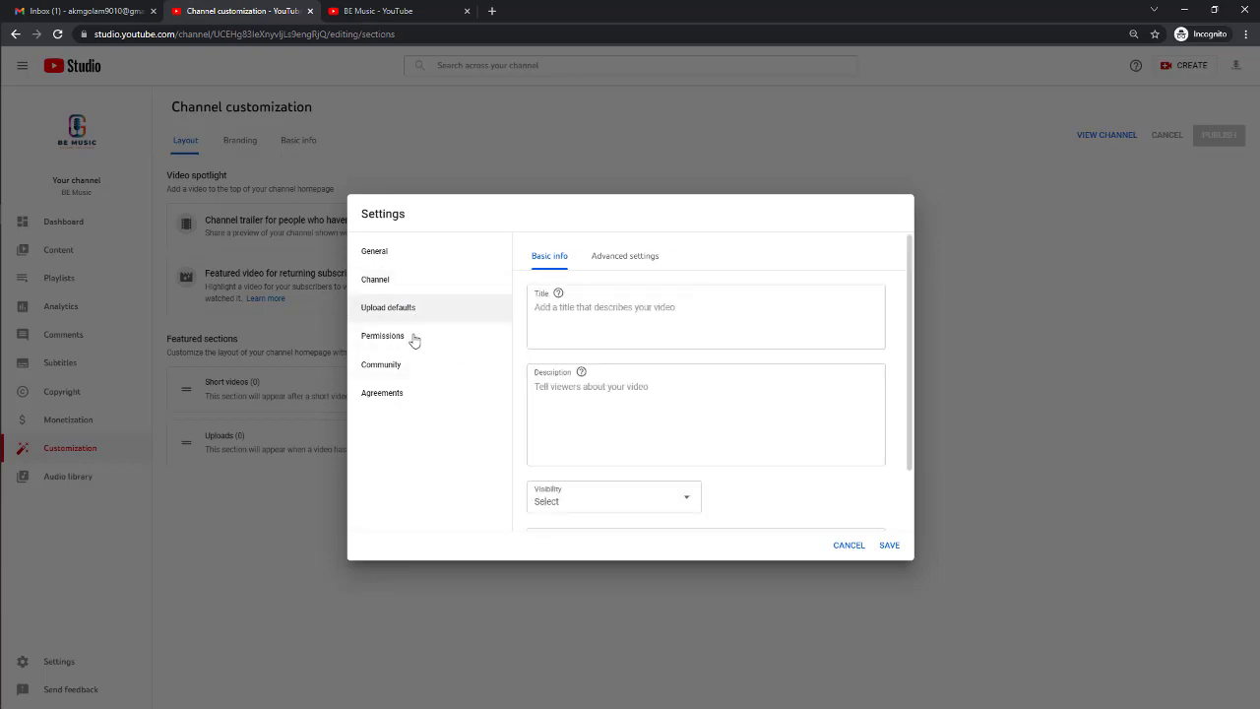
{"action": "left_click", "coordinate": [577, 324]}
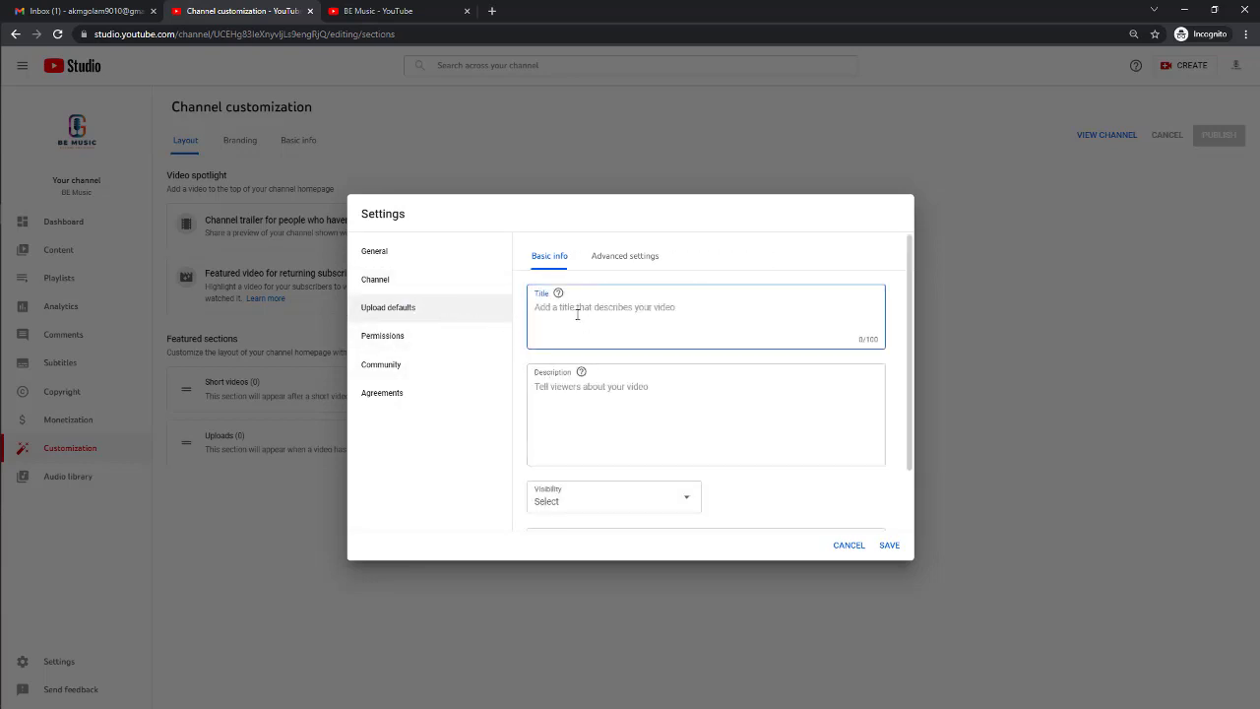
{"action": "scroll", "coordinate": [591, 394], "scroll_direction": "down", "scroll_amount": 1}
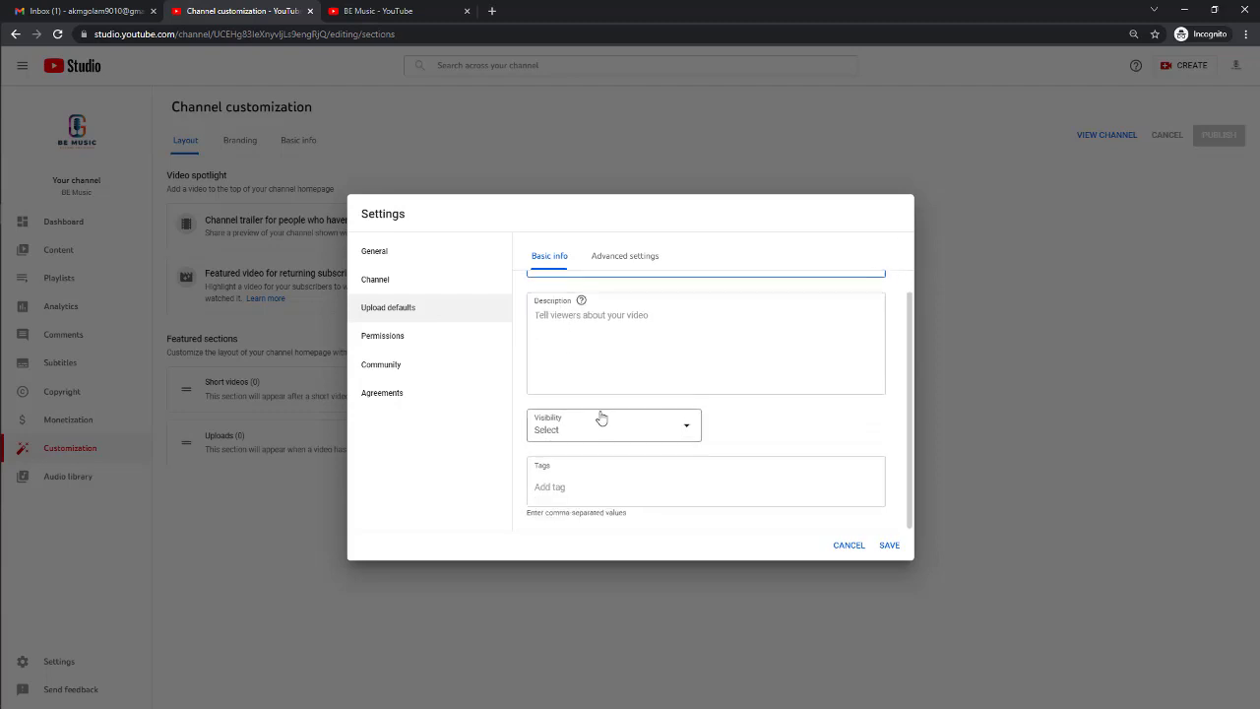
{"action": "left_click", "coordinate": [589, 490]}
{"action": "type", "text": "B"}
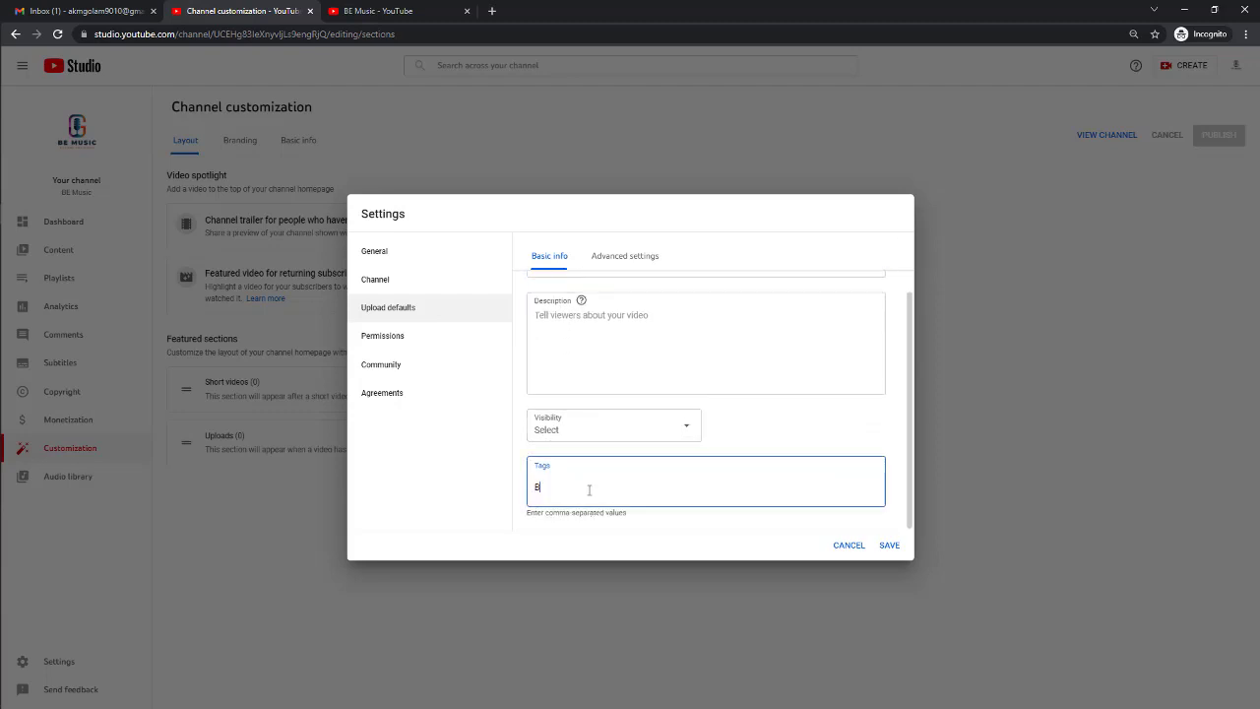
{"action": "type", "text": "E,BE Music,"}
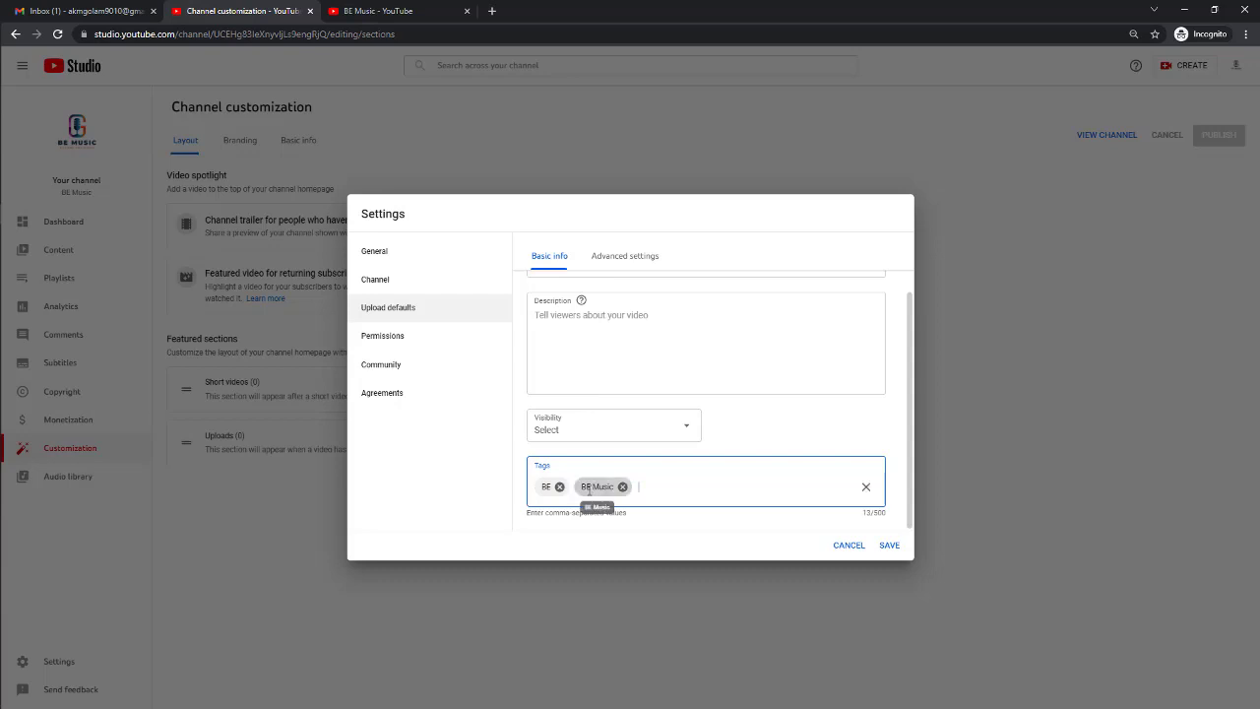
{"action": "type", "text": "music,"}
Step: Review the Permissions, Community and Agreements sections, then save the settings
{"action": "left_click", "coordinate": [443, 340]}
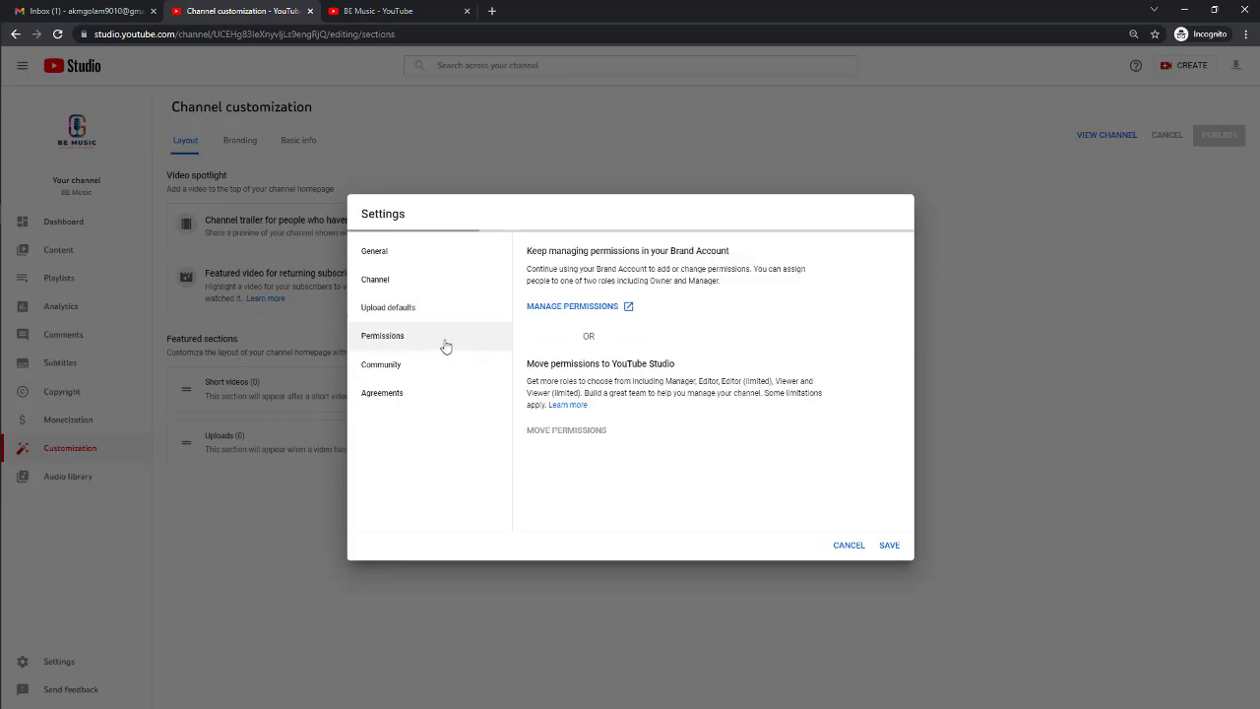
{"action": "left_click", "coordinate": [431, 363]}
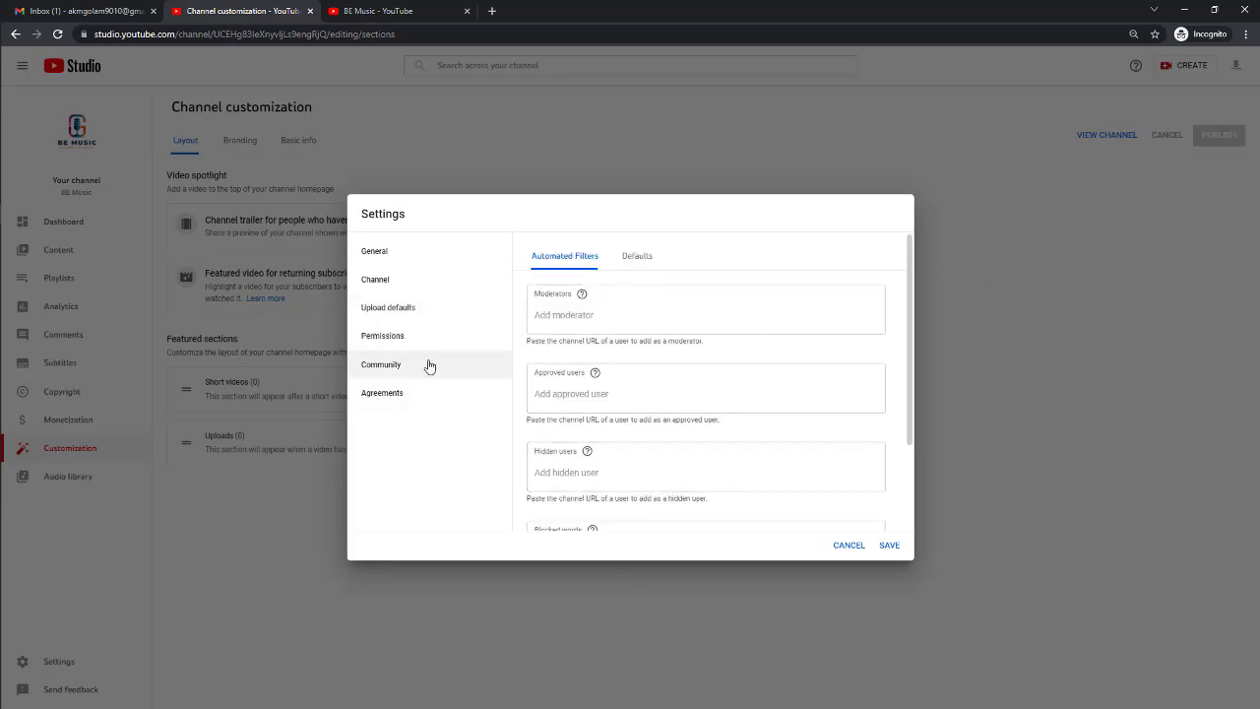
{"action": "left_click", "coordinate": [433, 394]}
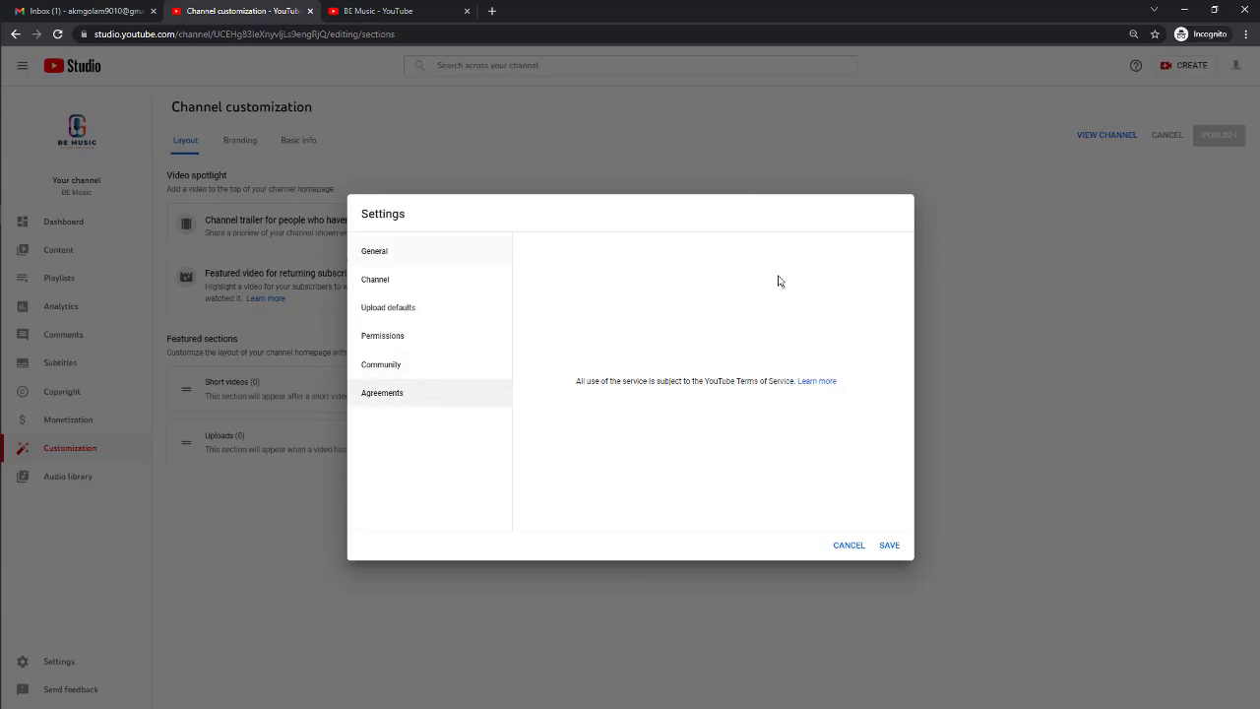
{"action": "left_click", "coordinate": [891, 547]}
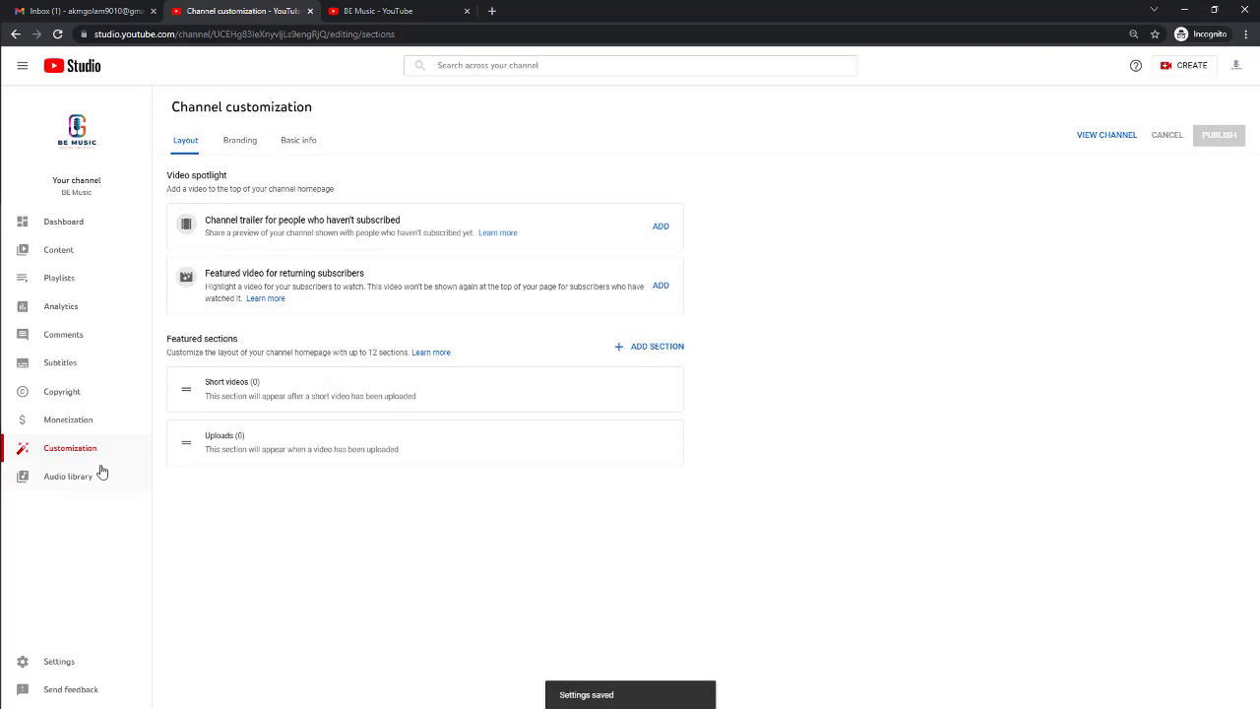
Step: On the Monetization page, request an email notice when the channel becomes eligible
{"action": "left_click", "coordinate": [91, 426]}
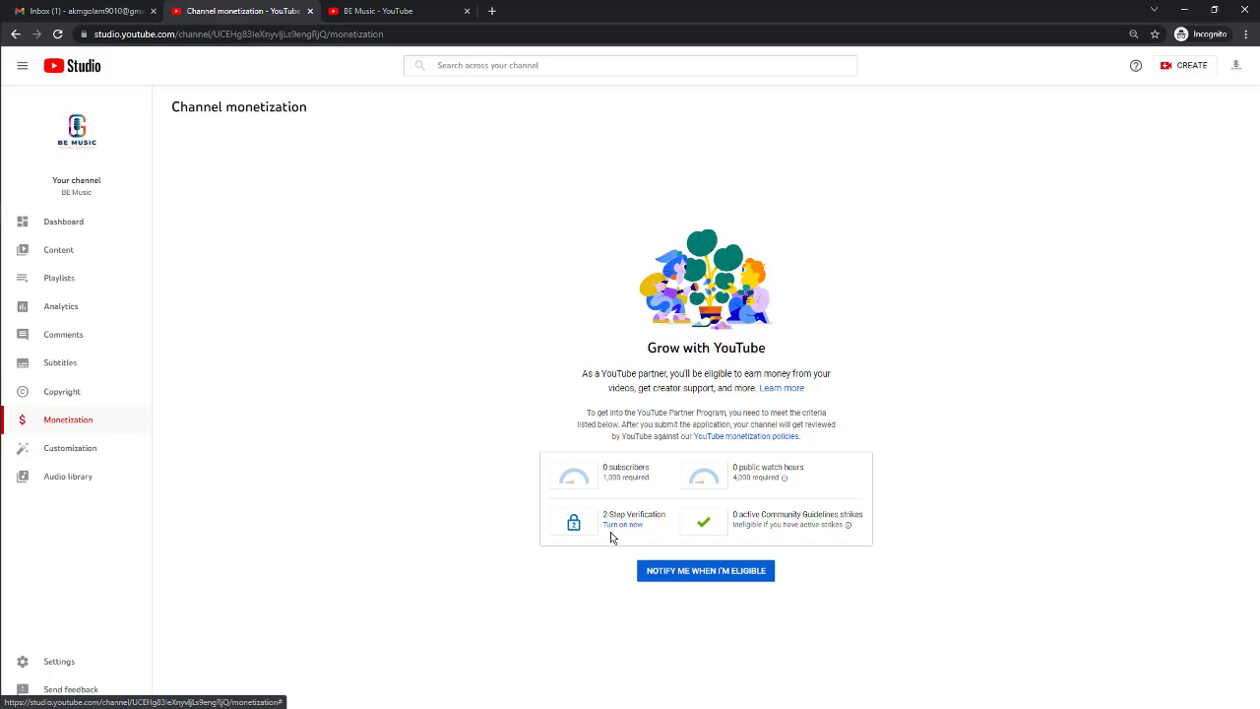
{"action": "left_click", "coordinate": [686, 573]}
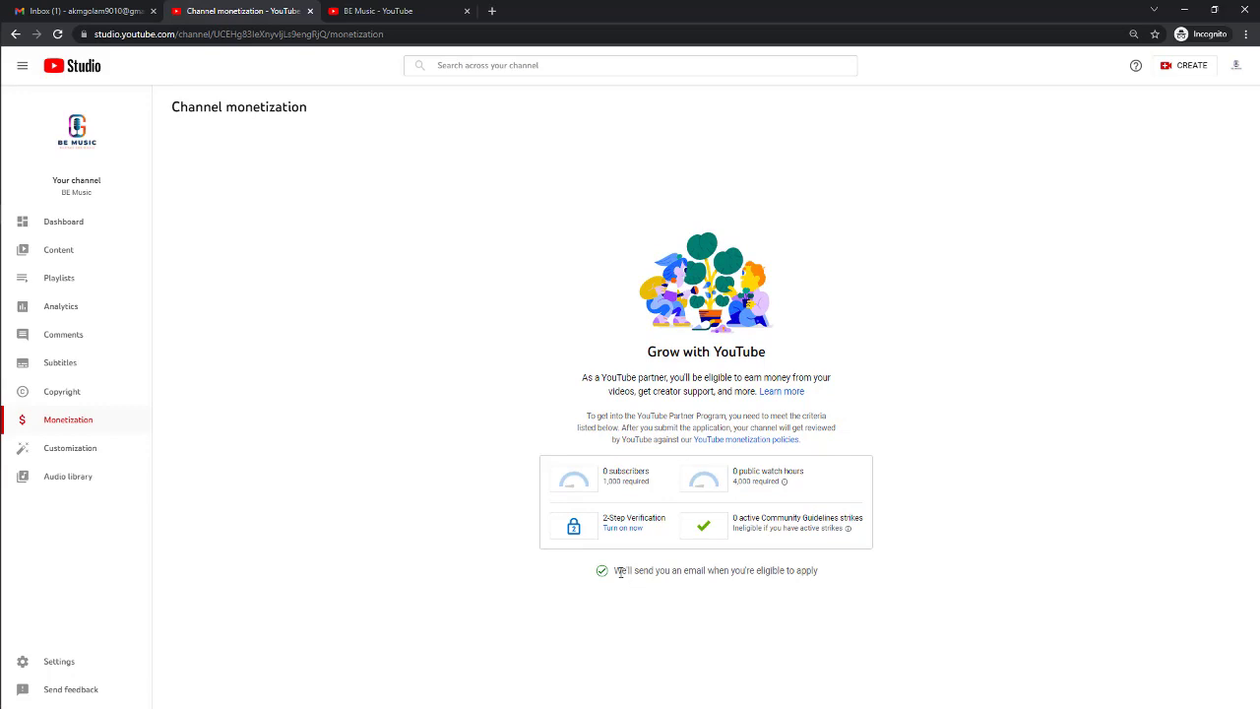
{"action": "left_click_drag", "start_coordinate": [614, 576], "coordinate": [653, 571]}
{"action": "left_click", "coordinate": [653, 571]}
{"action": "left_click_drag", "start_coordinate": [600, 580], "coordinate": [779, 573]}
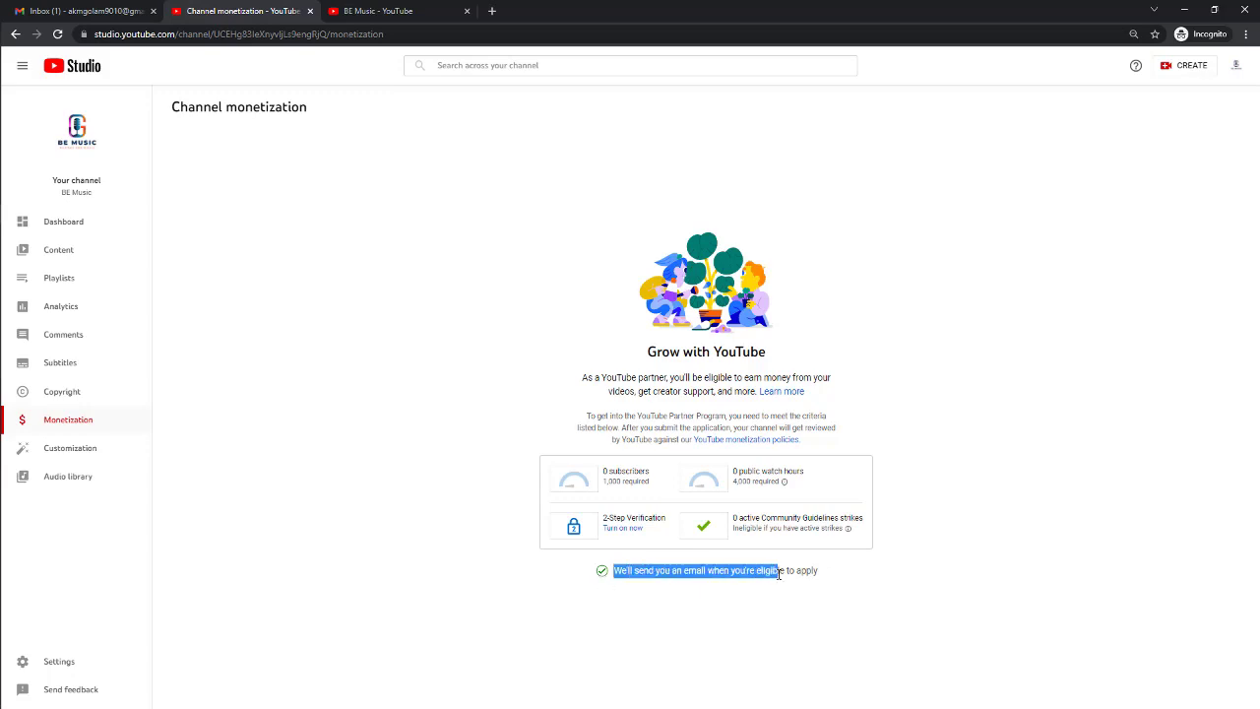
{"action": "left_click", "coordinate": [842, 576]}
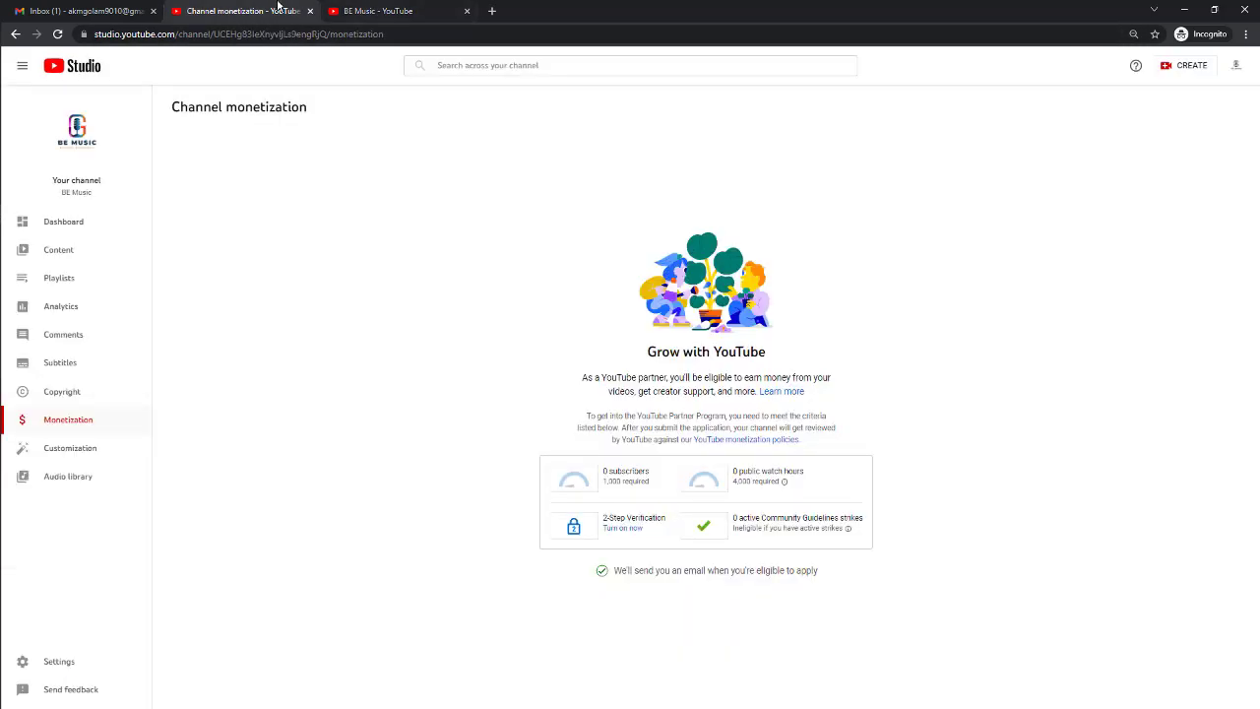
Step: Switch to the live BE Music channel's About page
{"action": "left_click", "coordinate": [366, 11]}
{"action": "left_click", "coordinate": [269, 8]}
{"action": "mouse_move", "coordinate": [2, 315]}
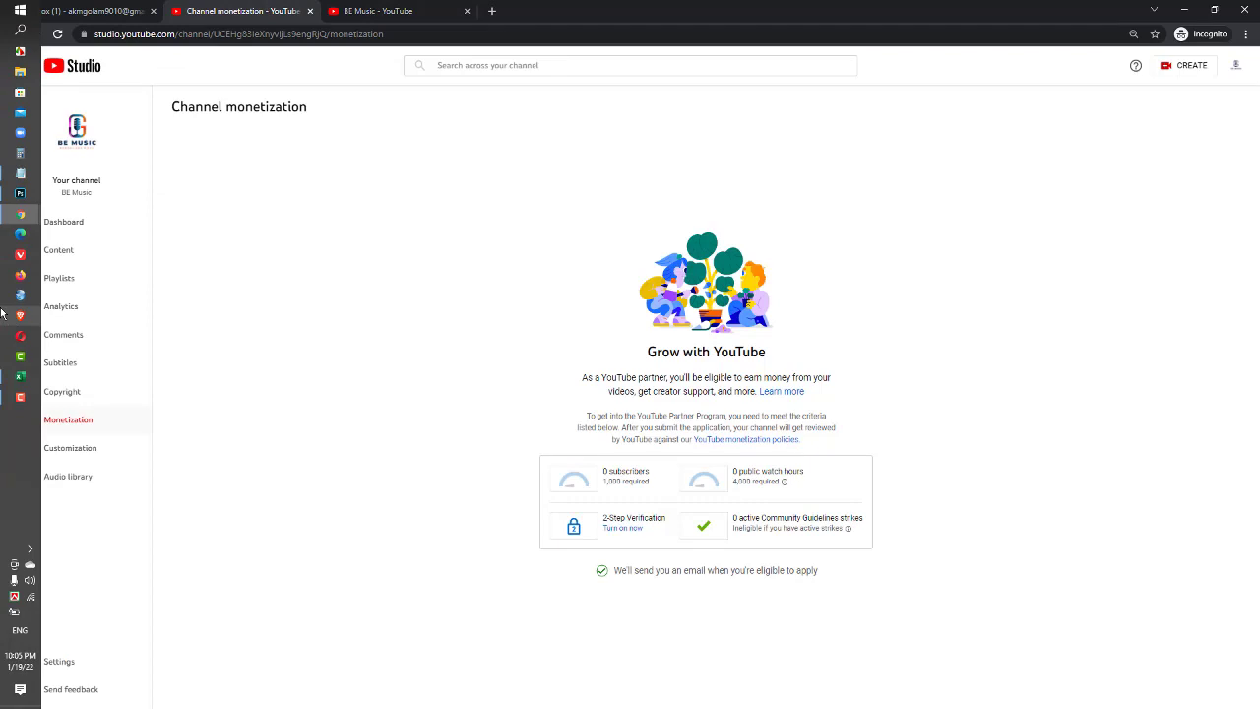
{"action": "left_click", "coordinate": [18, 398]}
{"action": "left_click", "coordinate": [17, 402]}
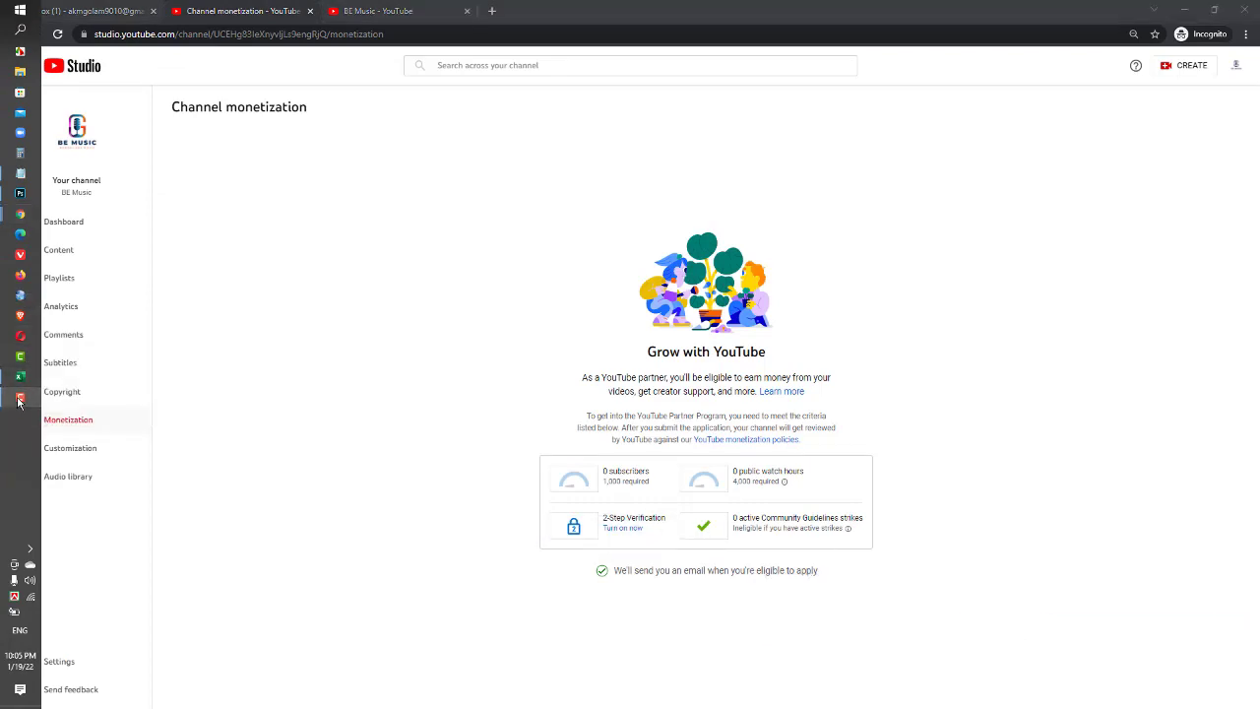
{"action": "left_click", "coordinate": [18, 402]}
{"action": "left_click", "coordinate": [17, 402]}
{"action": "left_click", "coordinate": [366, 10]}
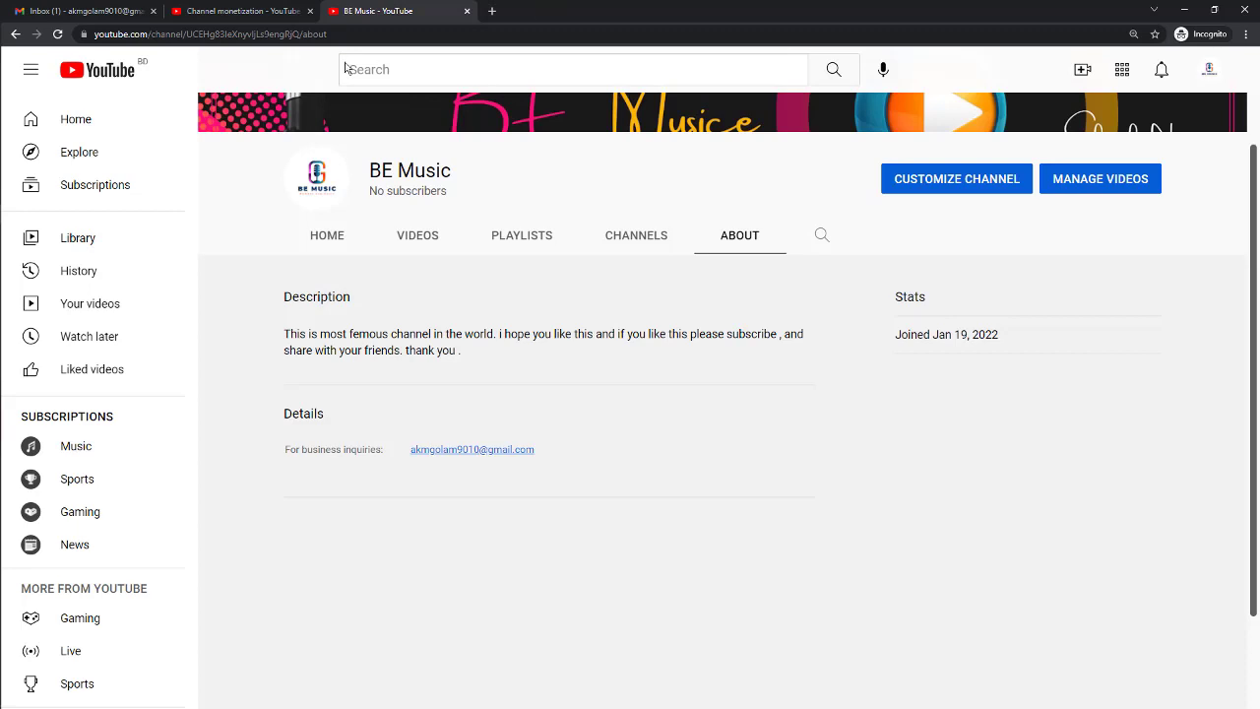
Step: Go to youtube.com/verify, enter the phone number, and request a verification code by text
{"action": "left_click", "coordinate": [258, 10]}
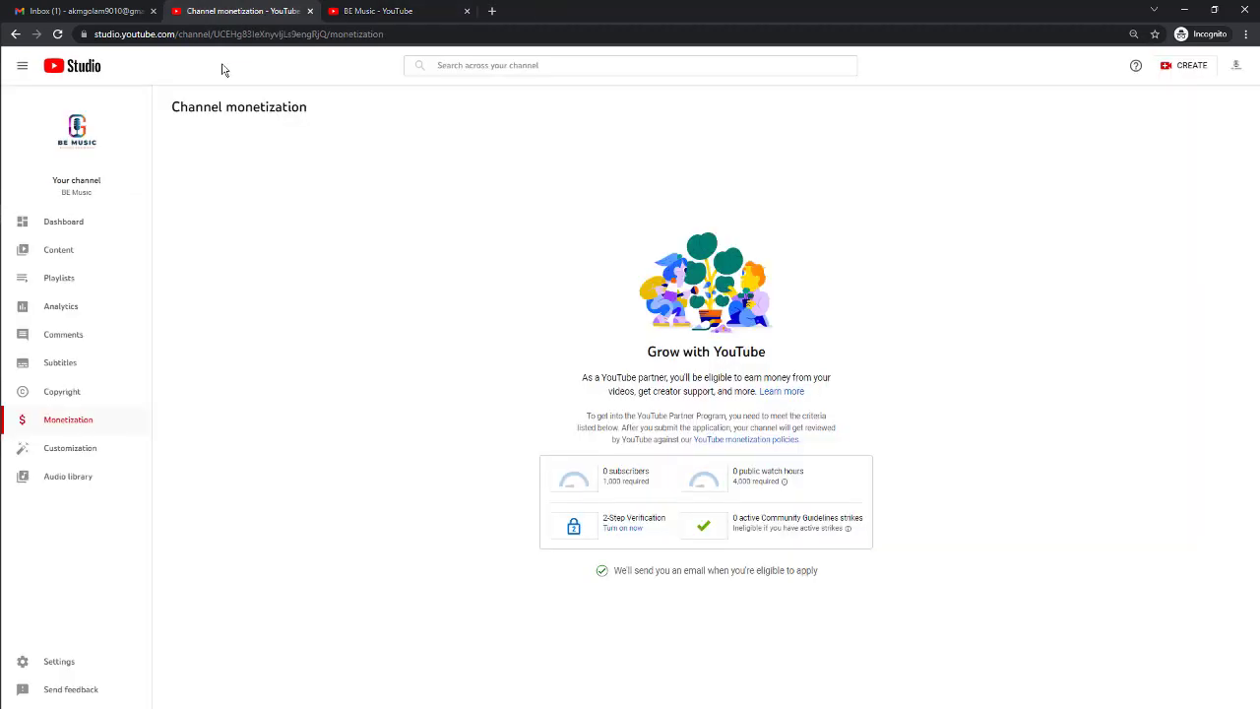
{"action": "left_click", "coordinate": [61, 122]}
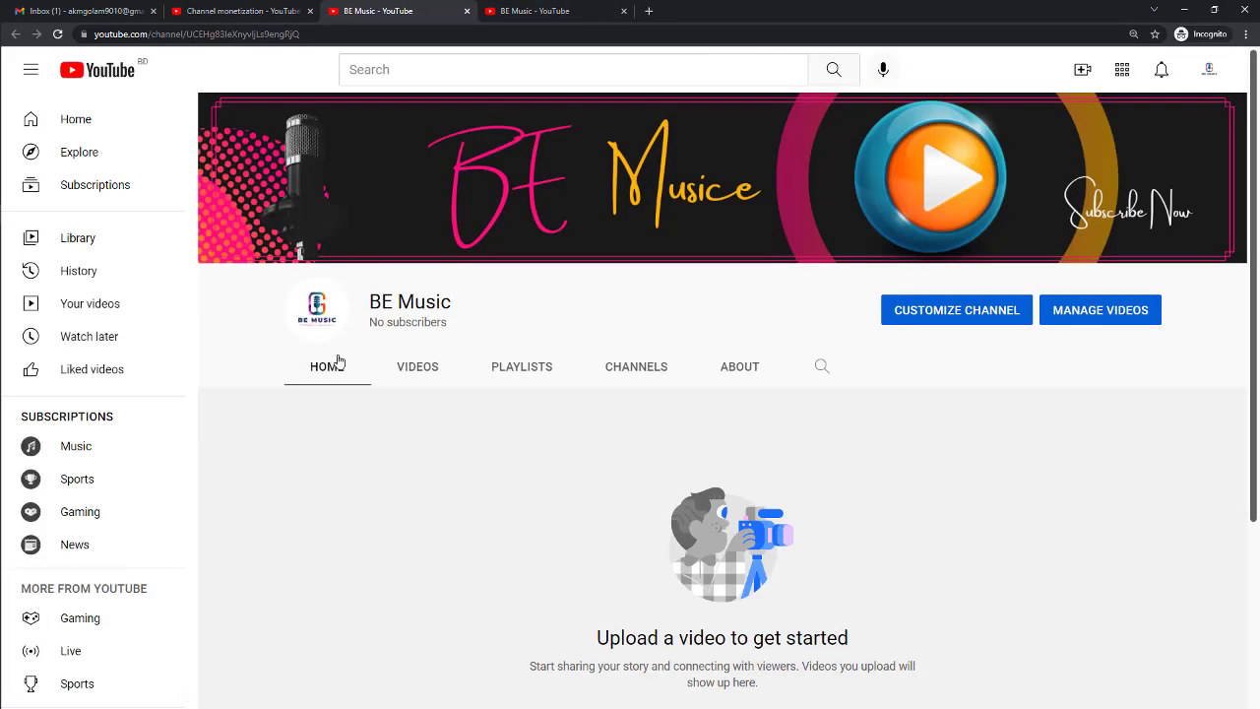
{"action": "left_click", "coordinate": [346, 34]}
{"action": "left_click_drag", "start_coordinate": [346, 34], "coordinate": [203, 35]}
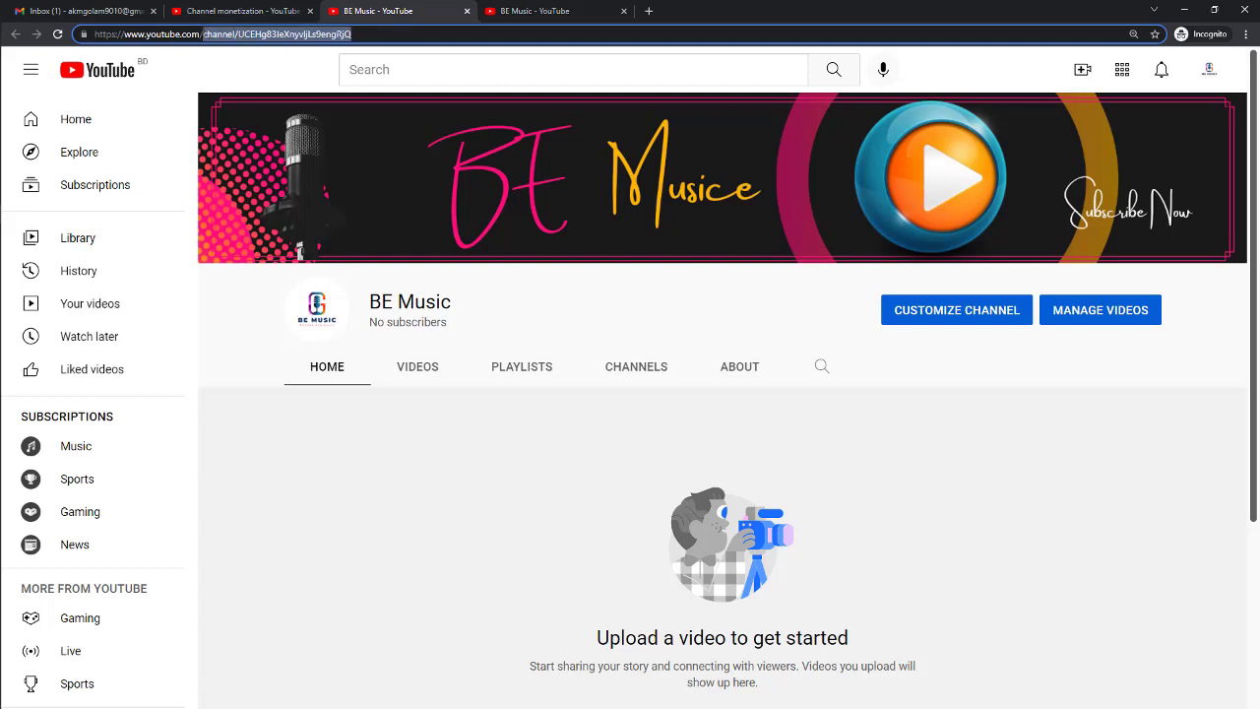
{"action": "type", "text": "verify"}
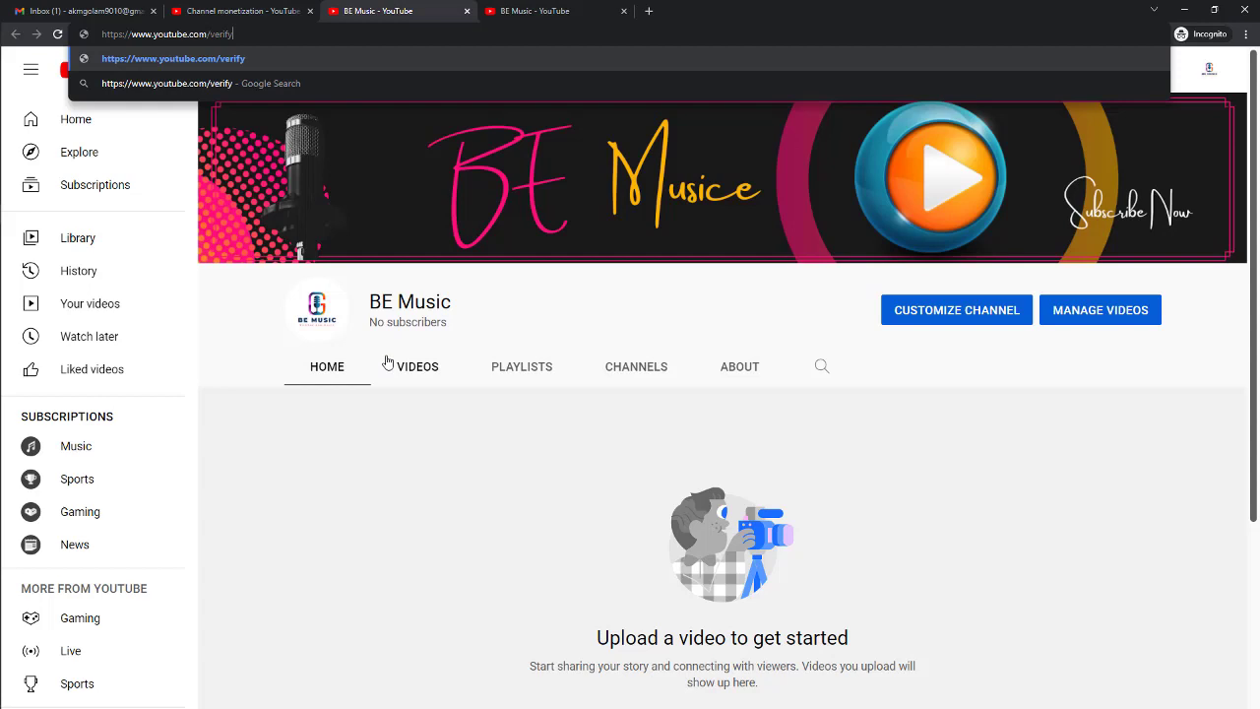
{"action": "key", "text": "Return"}
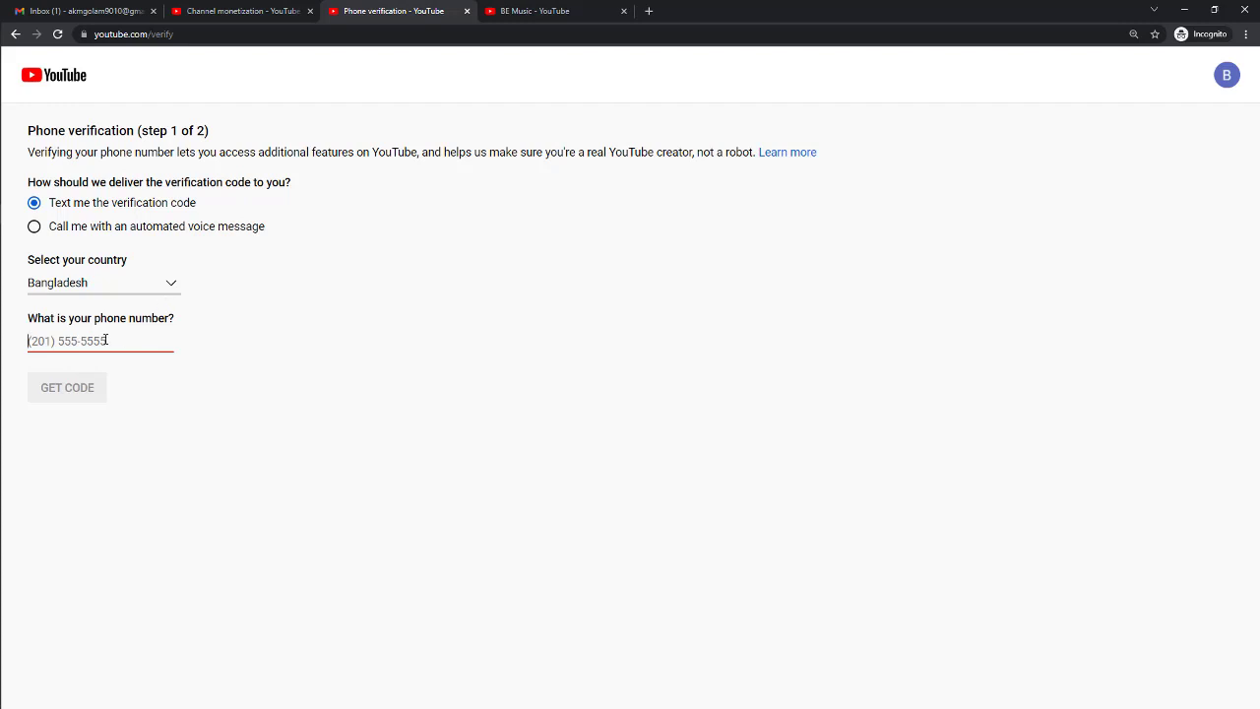
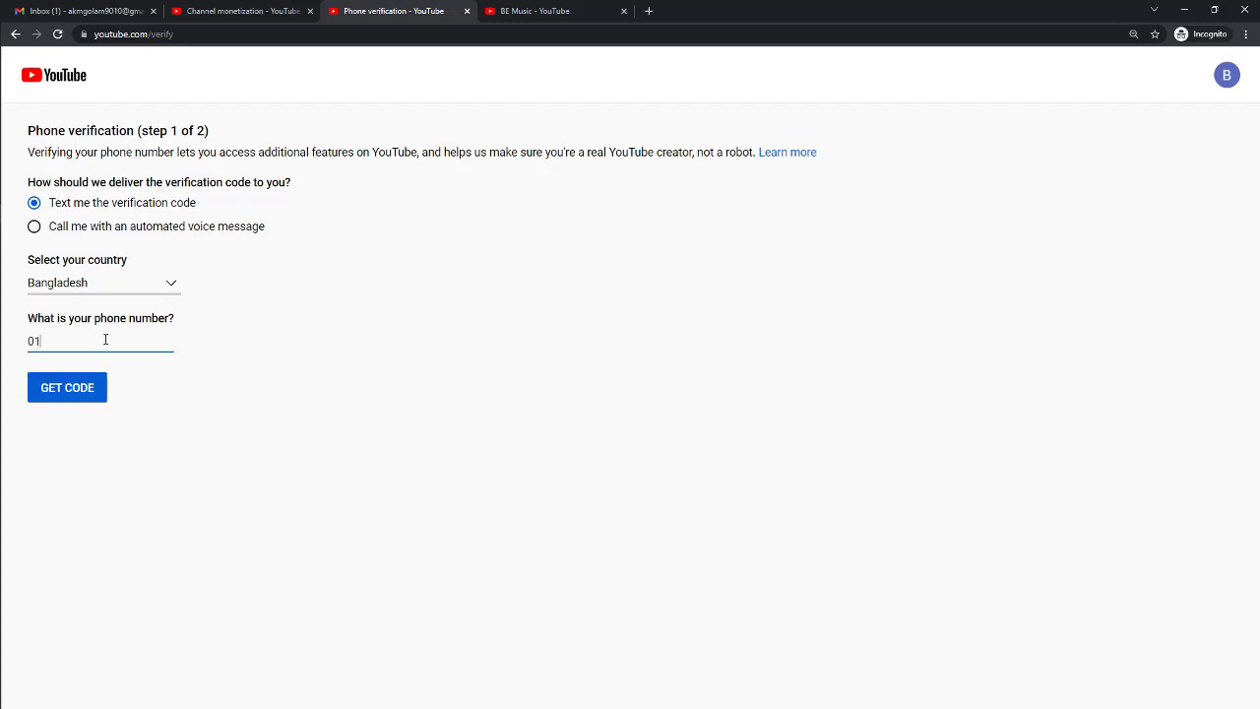
{"action": "left_click", "coordinate": [74, 388]}
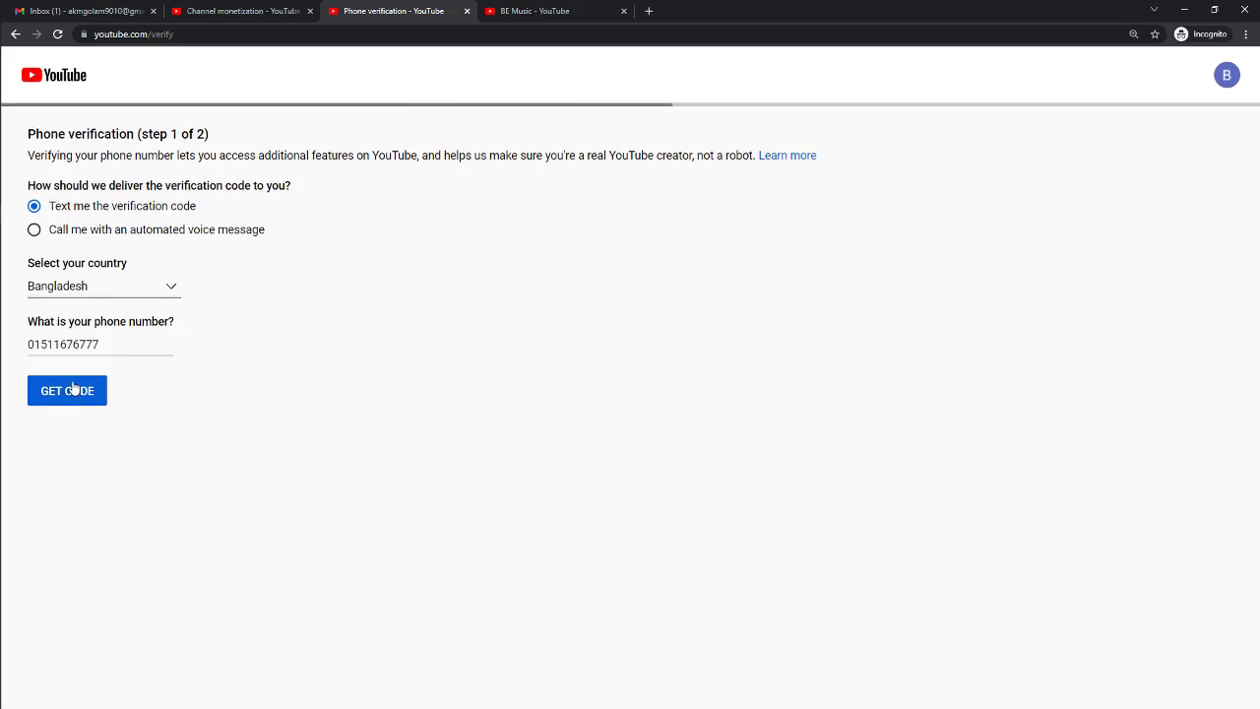
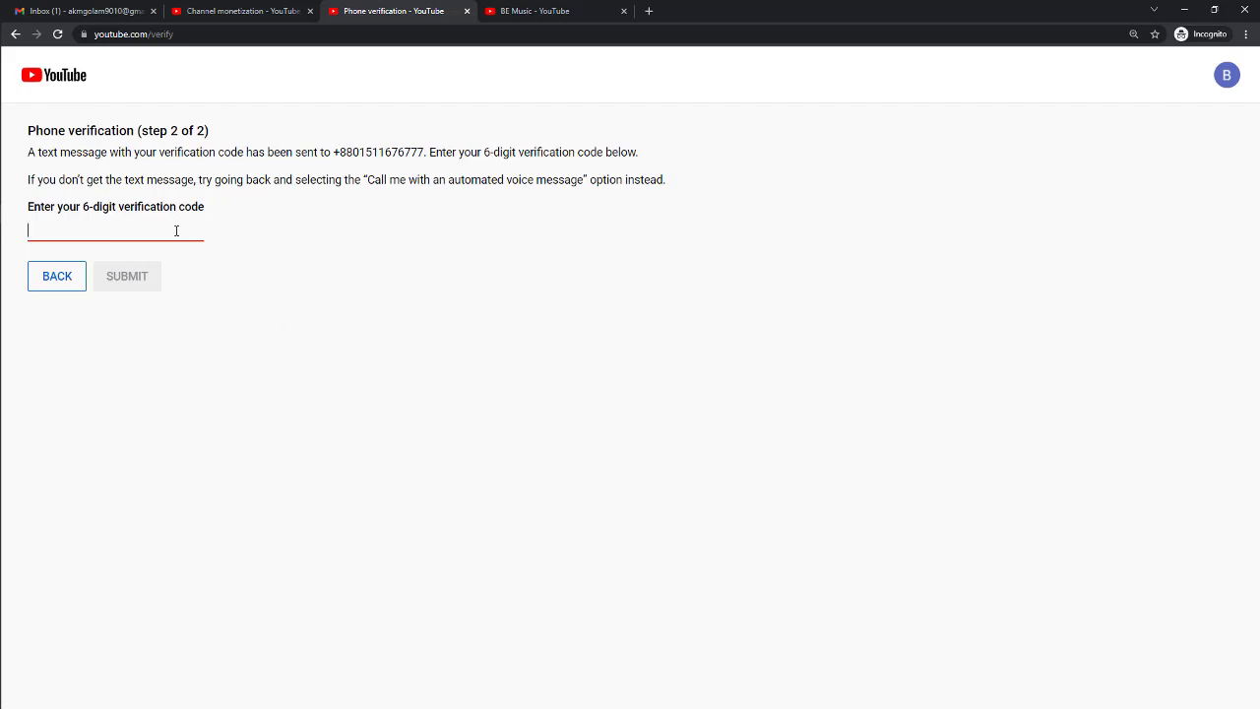
Step: Highlight the code-entry label, the sent-message sentence and the phone number on the verification page
{"action": "left_click_drag", "start_coordinate": [209, 209], "coordinate": [28, 208]}
{"action": "left_click_drag", "start_coordinate": [27, 152], "coordinate": [570, 153]}
{"action": "left_click", "coordinate": [560, 186]}
{"action": "left_click_drag", "start_coordinate": [30, 151], "coordinate": [320, 156]}
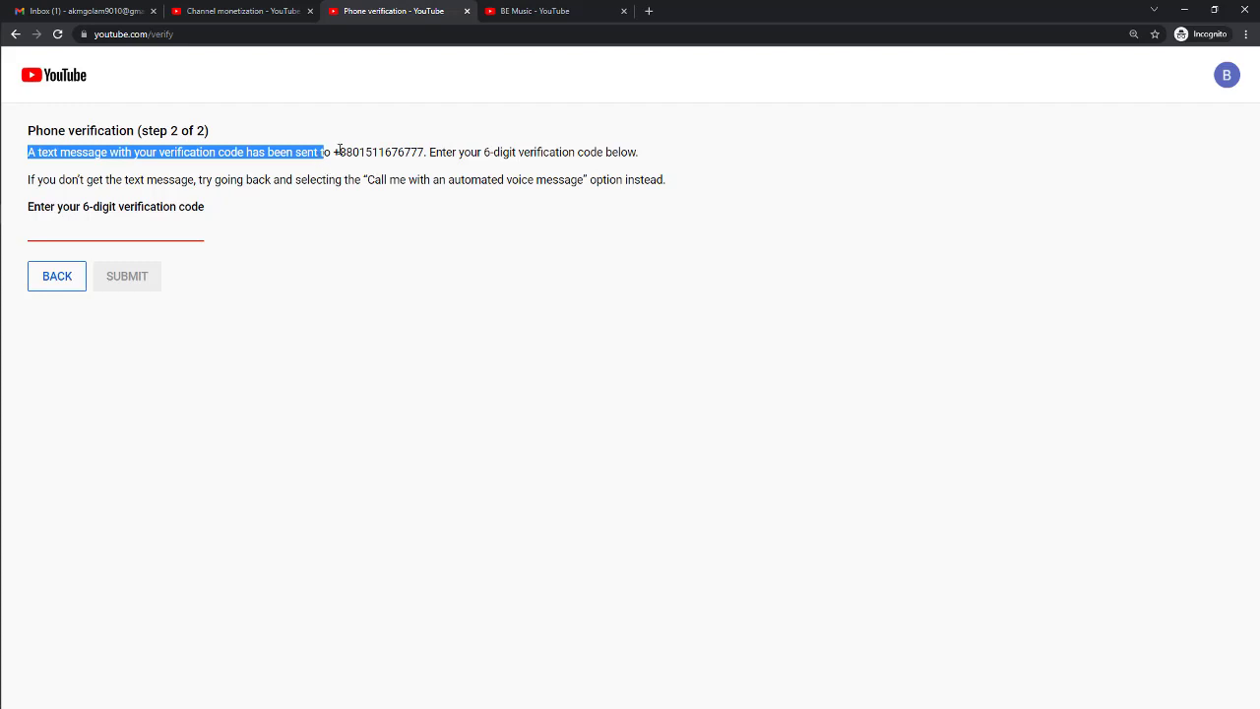
{"action": "left_click", "coordinate": [339, 152]}
{"action": "left_click_drag", "start_coordinate": [335, 153], "coordinate": [426, 153]}
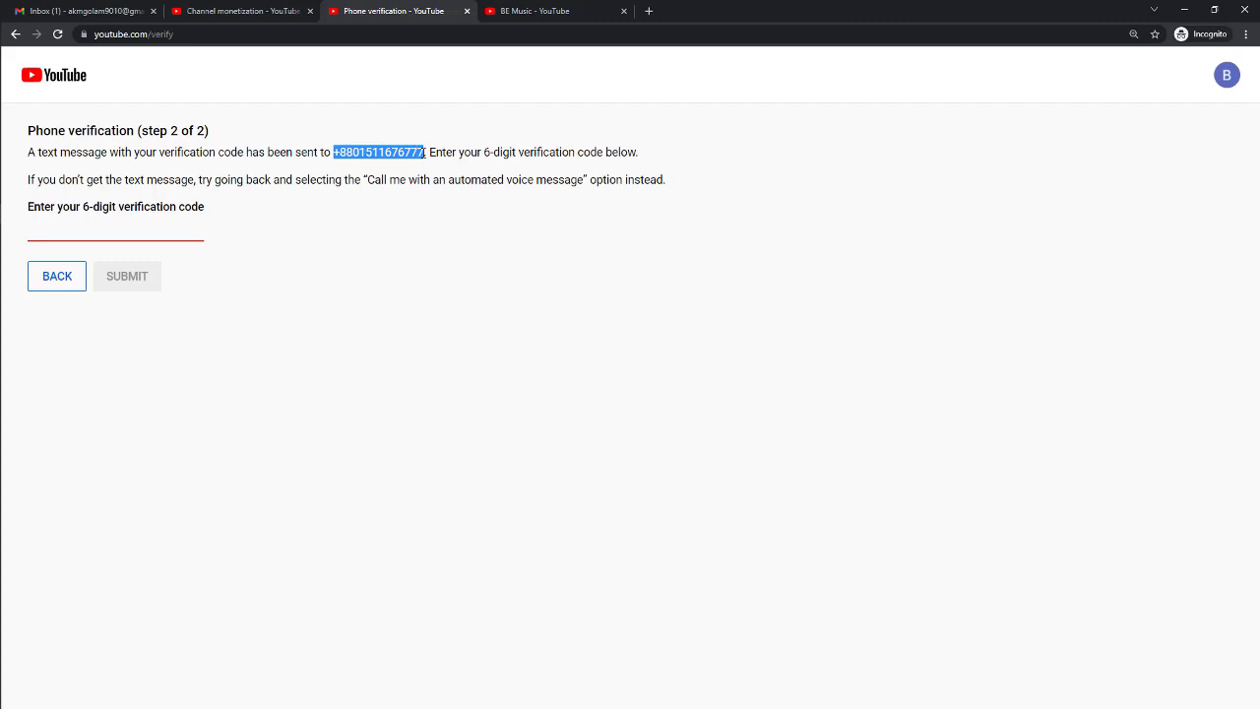
{"action": "left_click", "coordinate": [389, 180]}
{"action": "left_click_drag", "start_coordinate": [338, 151], "coordinate": [426, 152]}
{"action": "left_click", "coordinate": [361, 426]}
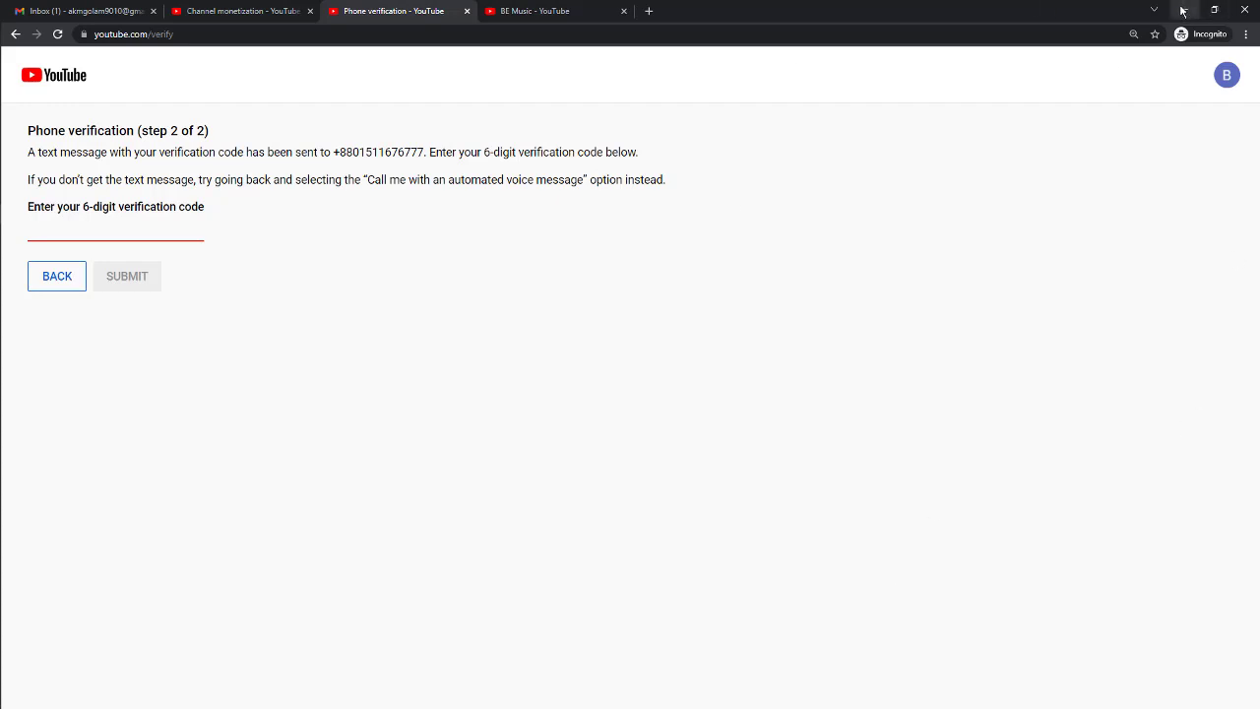
Step: Switch to the Channel monetization page, minimize the browser and refresh the desktop
{"action": "left_click", "coordinate": [298, 11]}
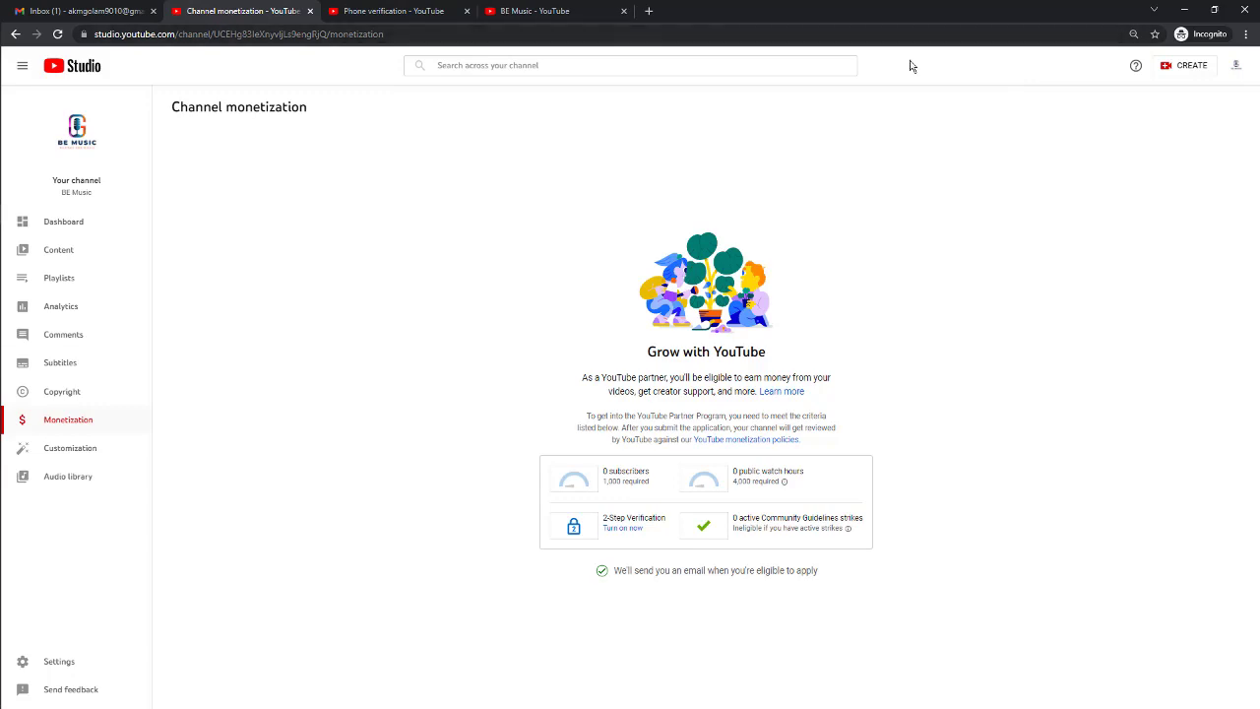
{"action": "mouse_move", "coordinate": [3, 39]}
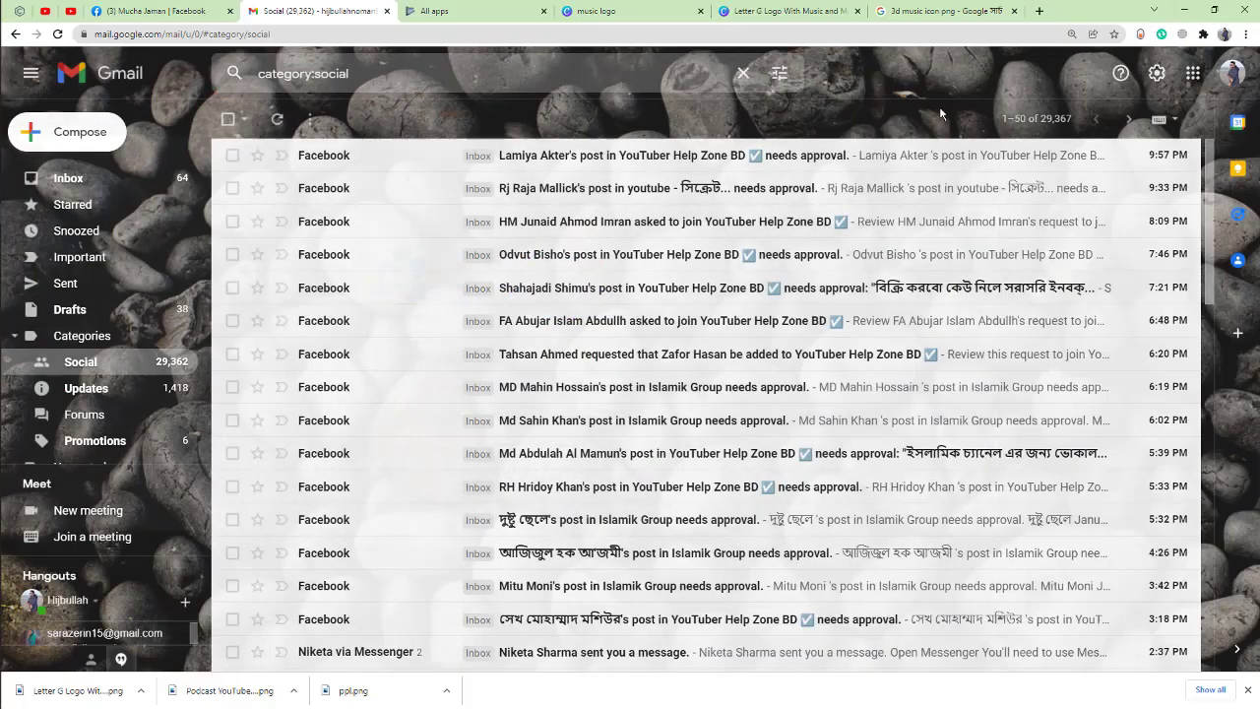
{"action": "left_click", "coordinate": [1184, 9]}
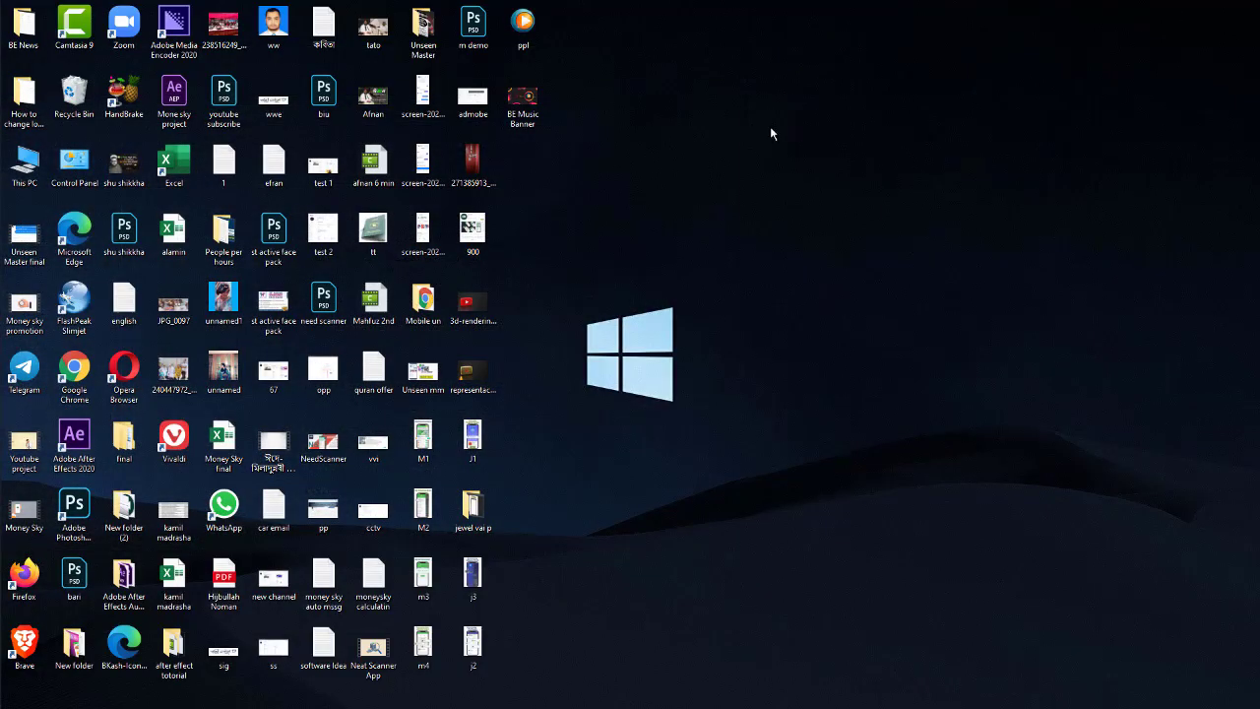
{"action": "right_click", "coordinate": [742, 110]}
{"action": "left_click", "coordinate": [789, 147]}
Step: Launch Firefox from the taskbar and open a new private window
{"action": "mouse_move", "coordinate": [18, 328]}
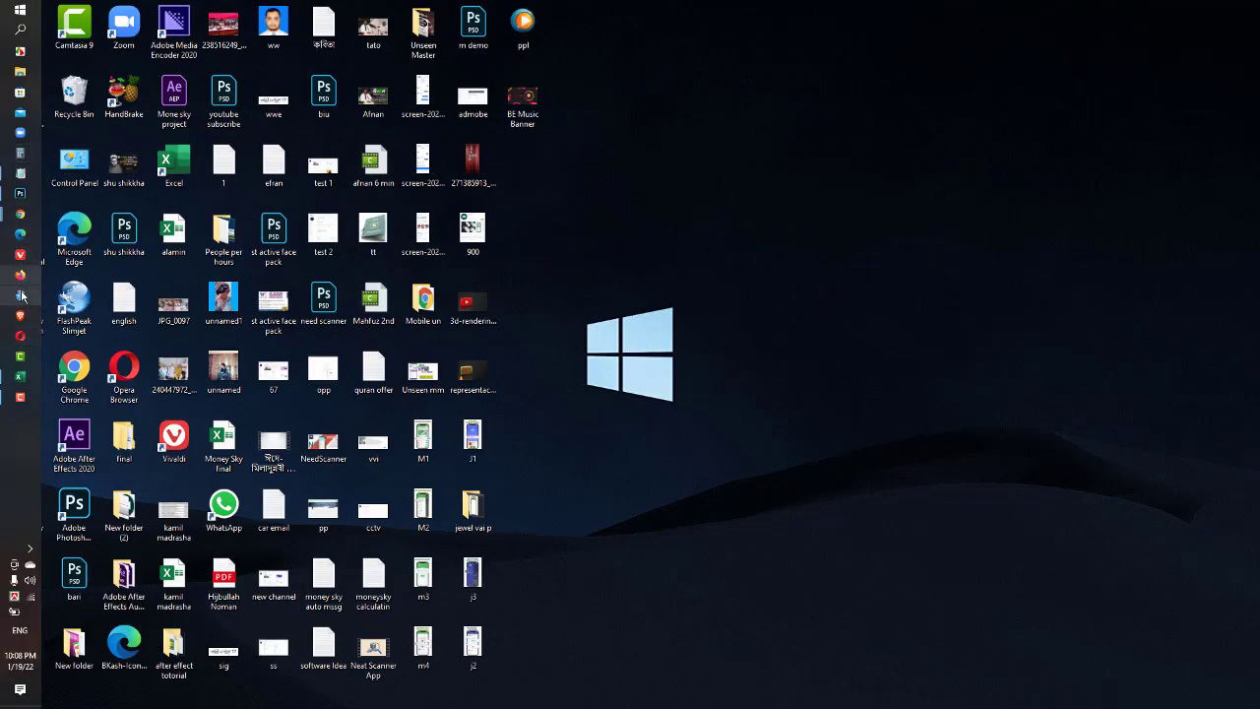
{"action": "left_click", "coordinate": [21, 276]}
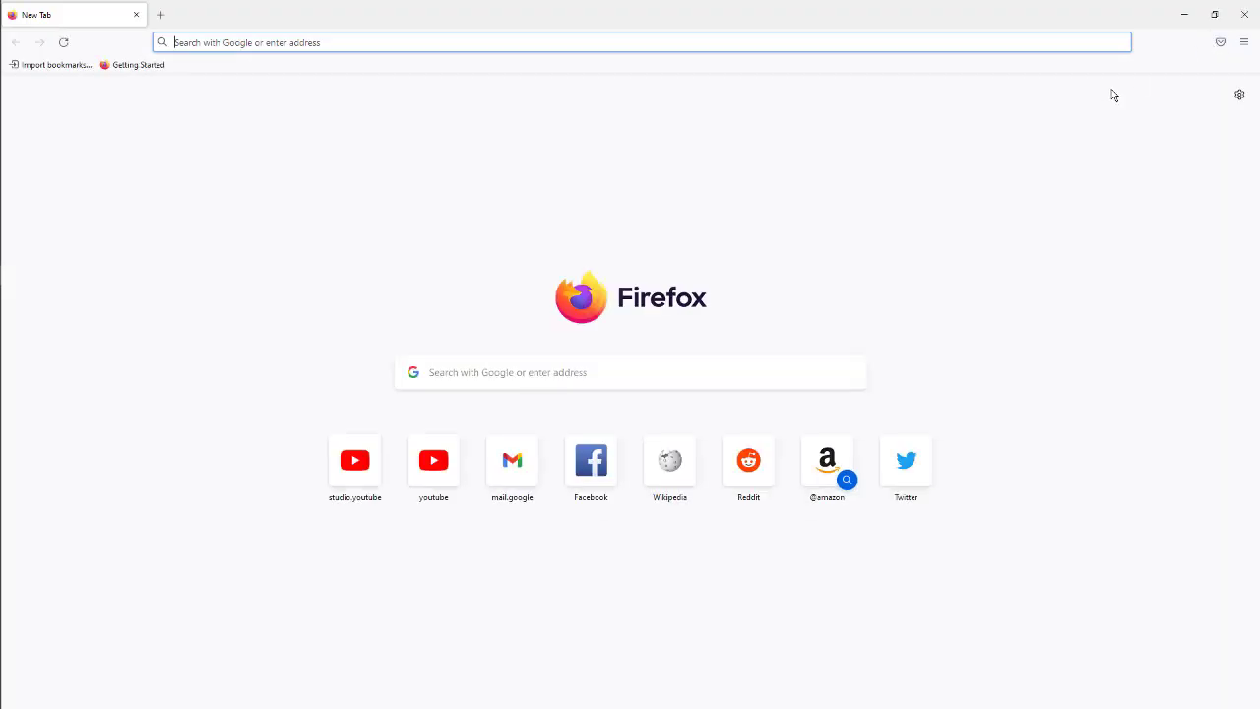
{"action": "left_click", "coordinate": [771, 115]}
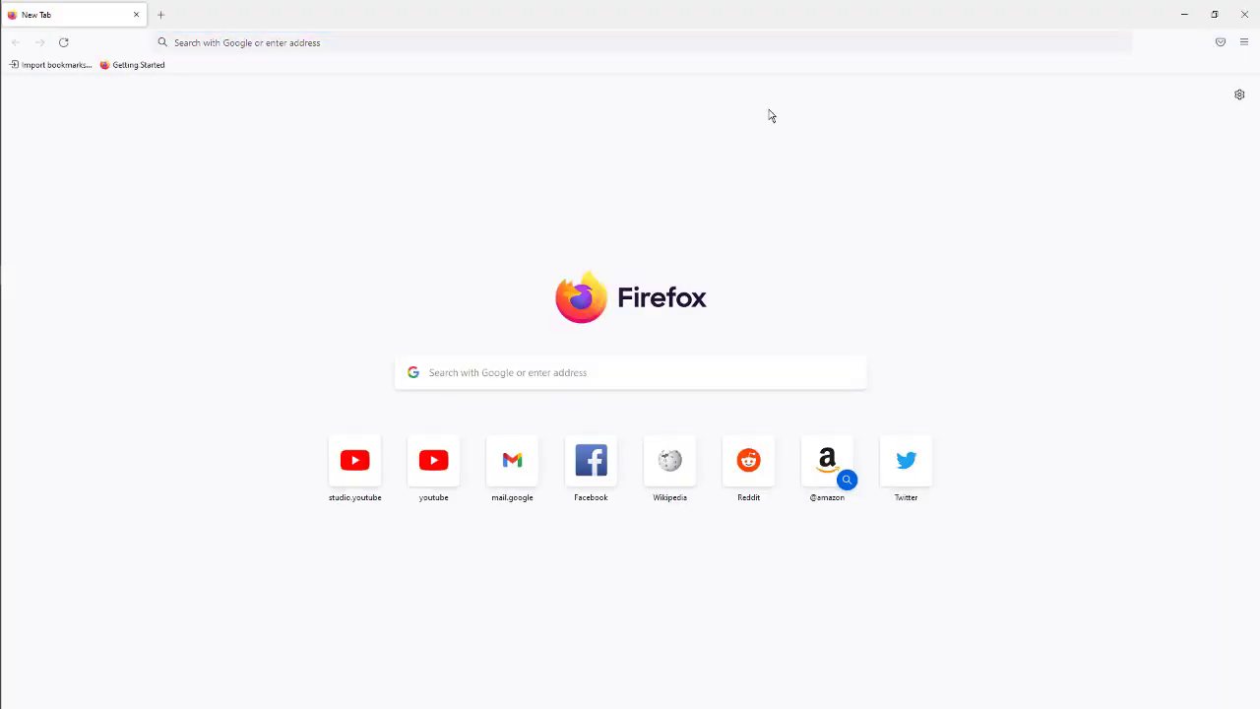
{"action": "left_click", "coordinate": [1245, 42]}
{"action": "left_click", "coordinate": [1157, 136]}
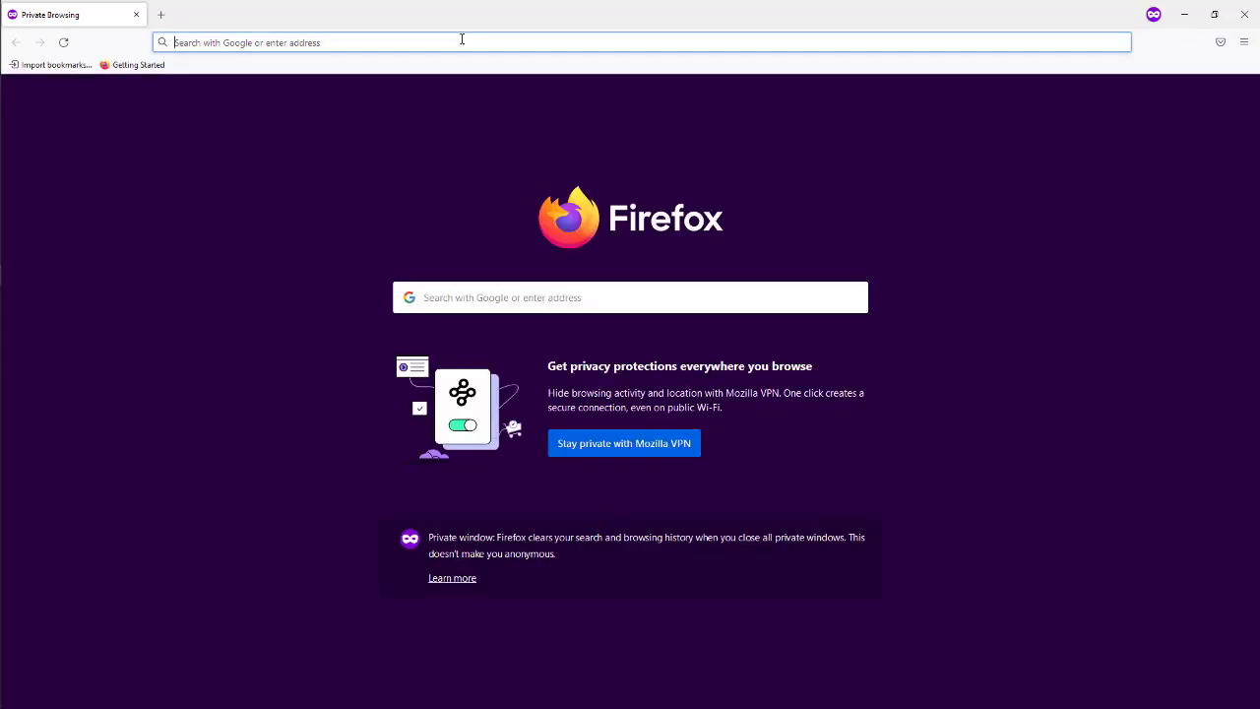
Step: Search for 'fmail', then 'Email login', then replace the results tab with a fresh private tab
{"action": "left_click", "coordinate": [356, 39]}
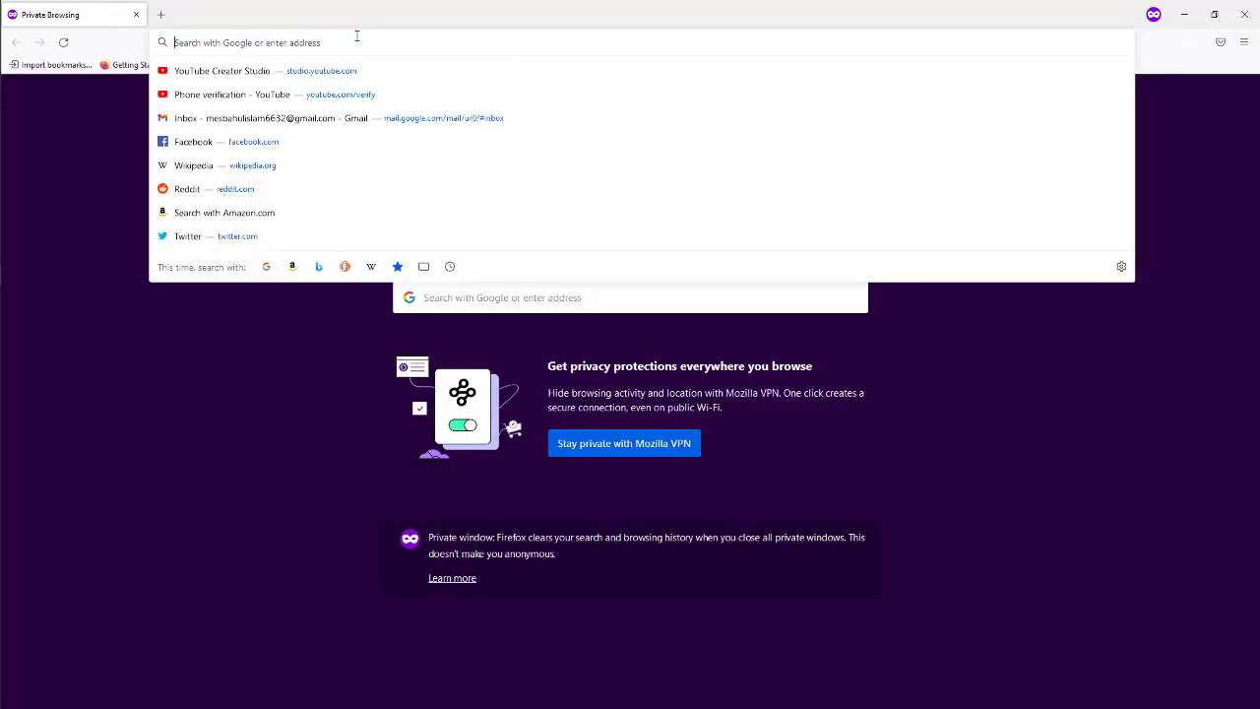
{"action": "type", "text": "fmail"}
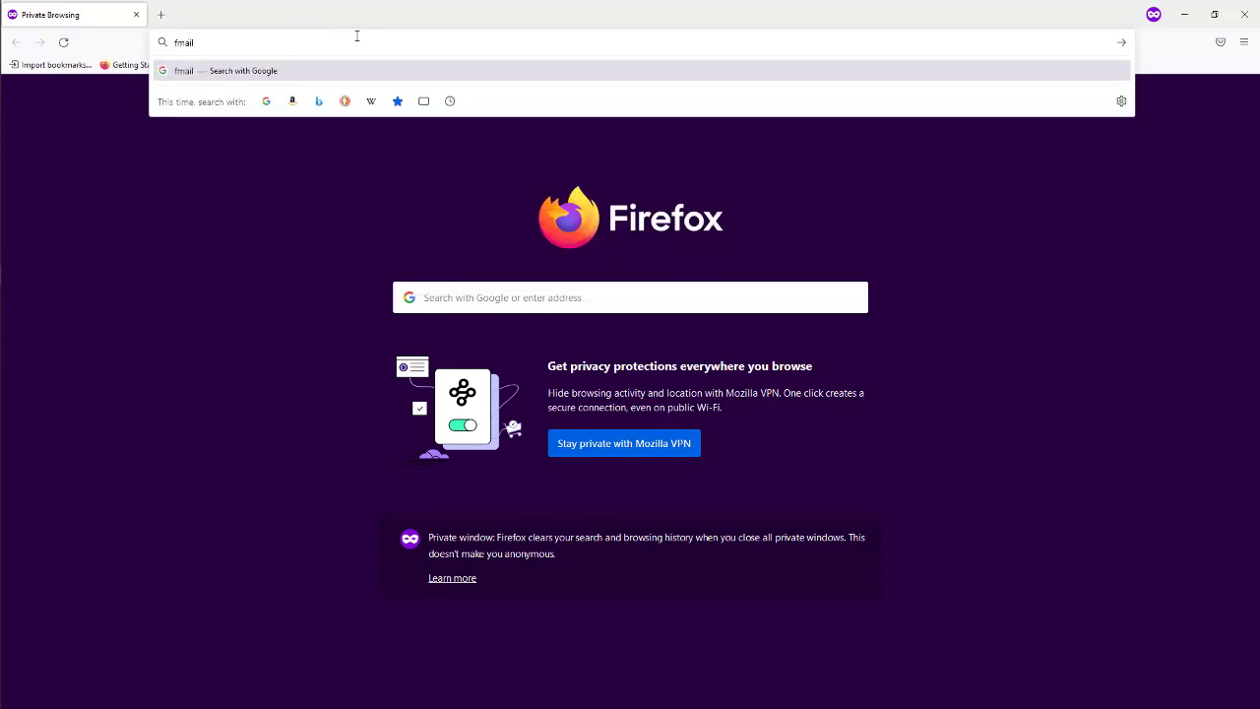
{"action": "key", "text": "Return"}
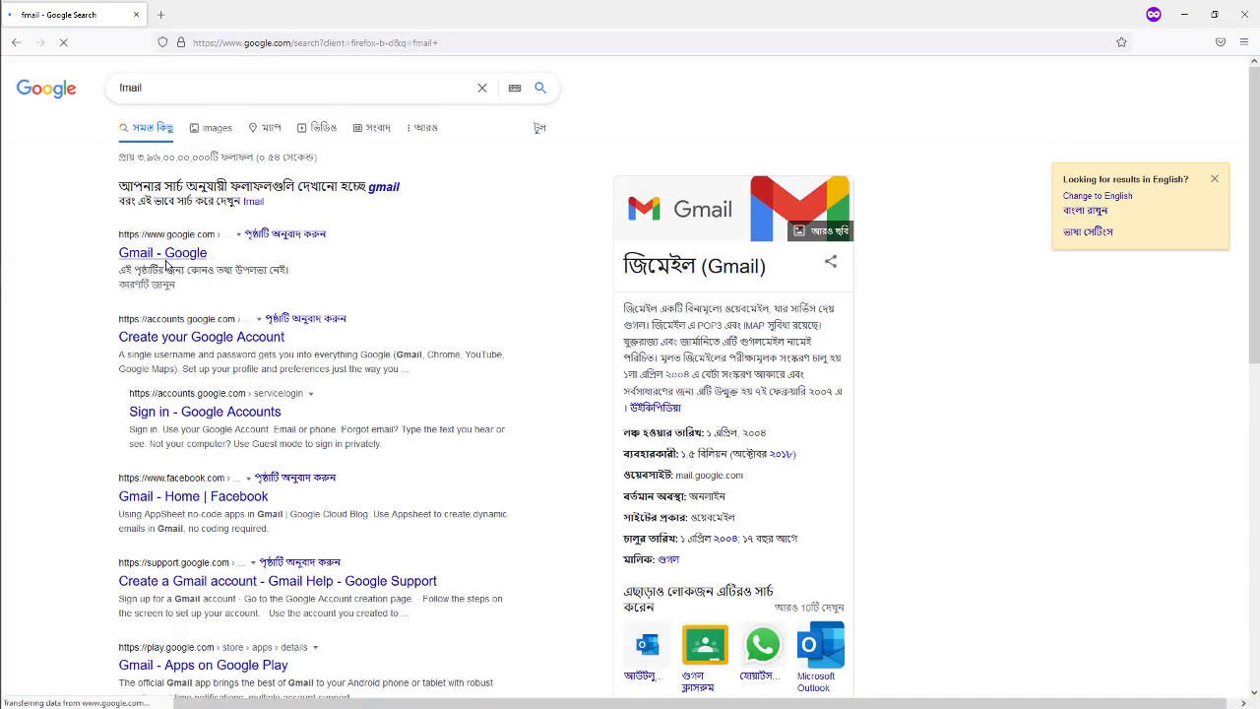
{"action": "type", "text": "Email login"}
{"action": "key", "text": "Return"}
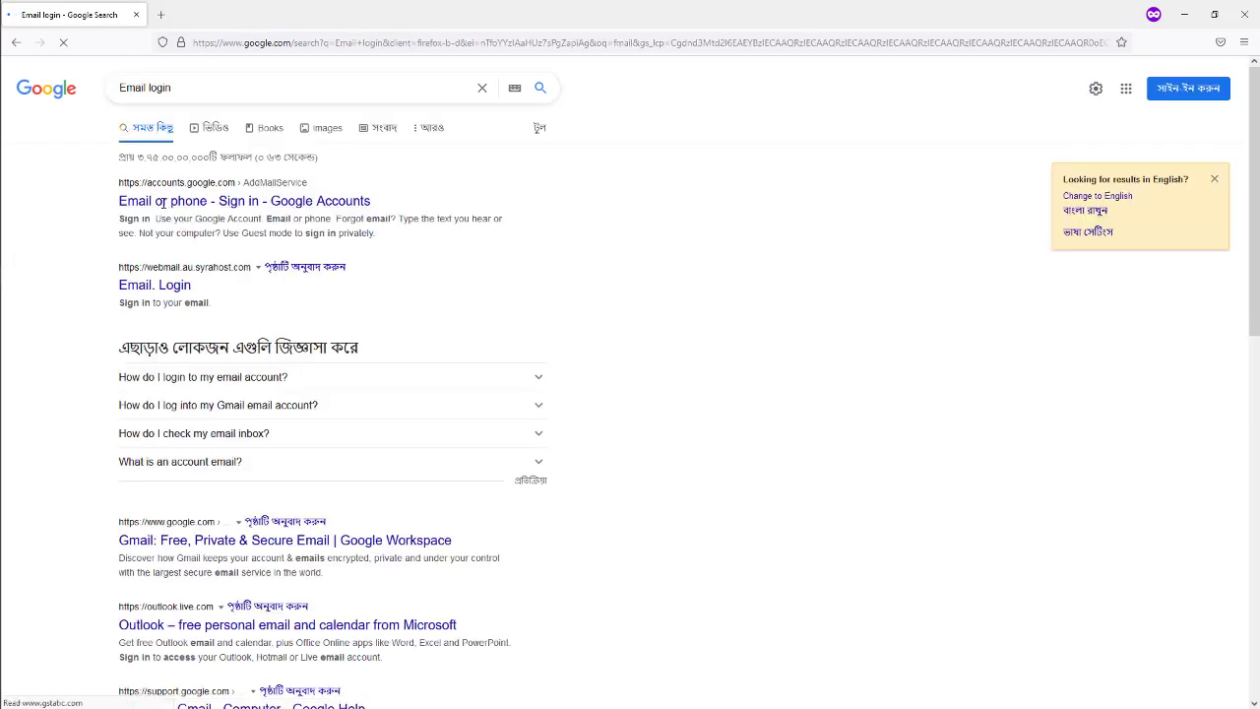
{"action": "left_click", "coordinate": [259, 89]}
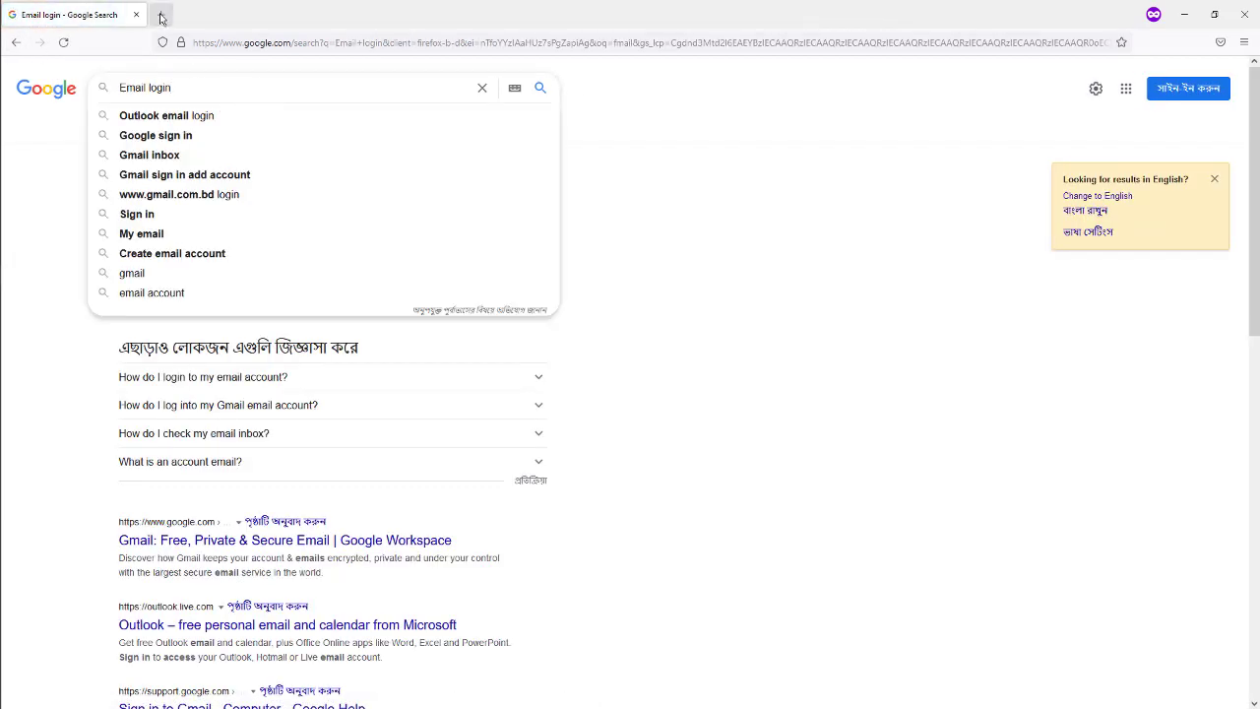
{"action": "left_click", "coordinate": [161, 14]}
{"action": "left_click", "coordinate": [136, 13]}
Step: Search Google for gmail, open the Gmail result and go to its sign-in page
{"action": "left_click", "coordinate": [215, 47]}
{"action": "type", "text": "gmail"}
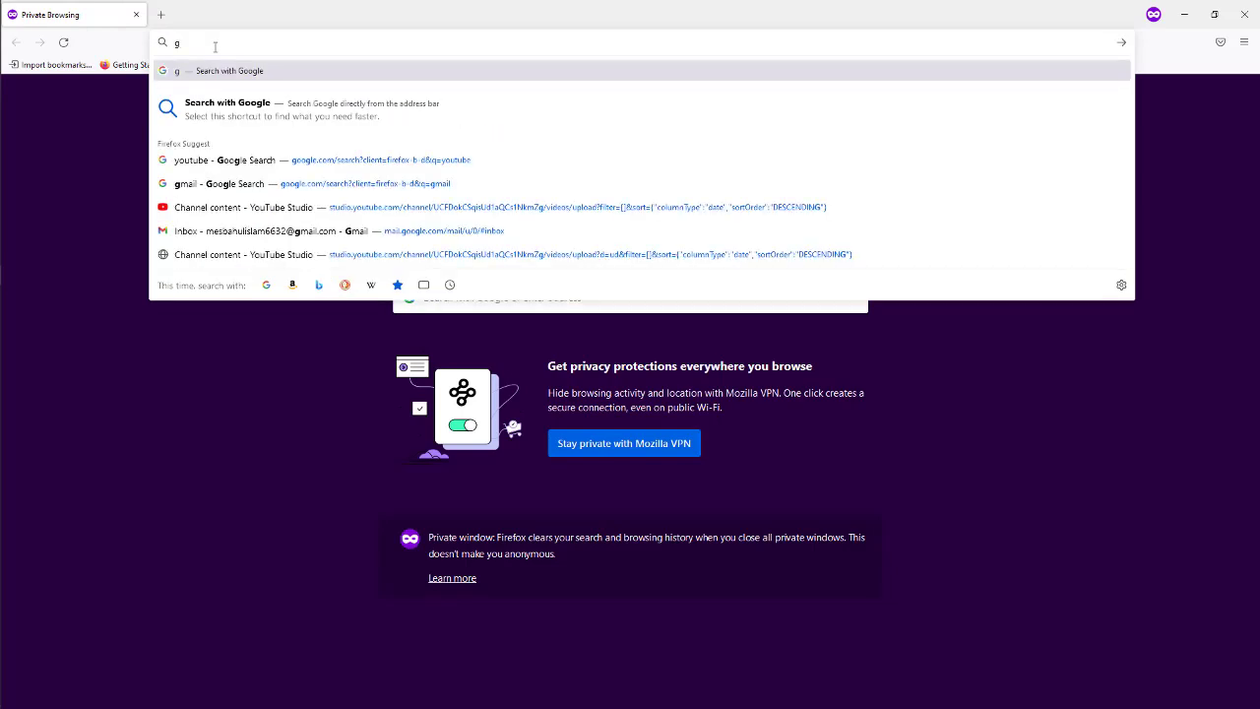
{"action": "key", "text": "Return"}
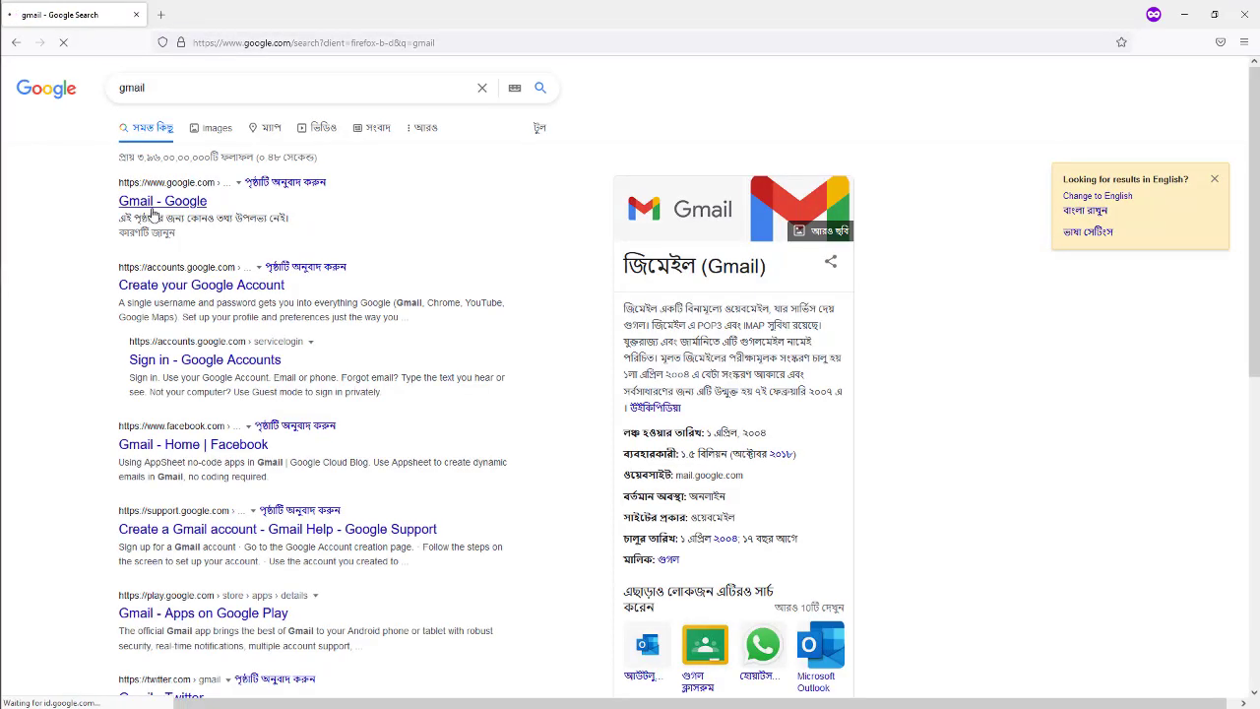
{"action": "left_click", "coordinate": [150, 209]}
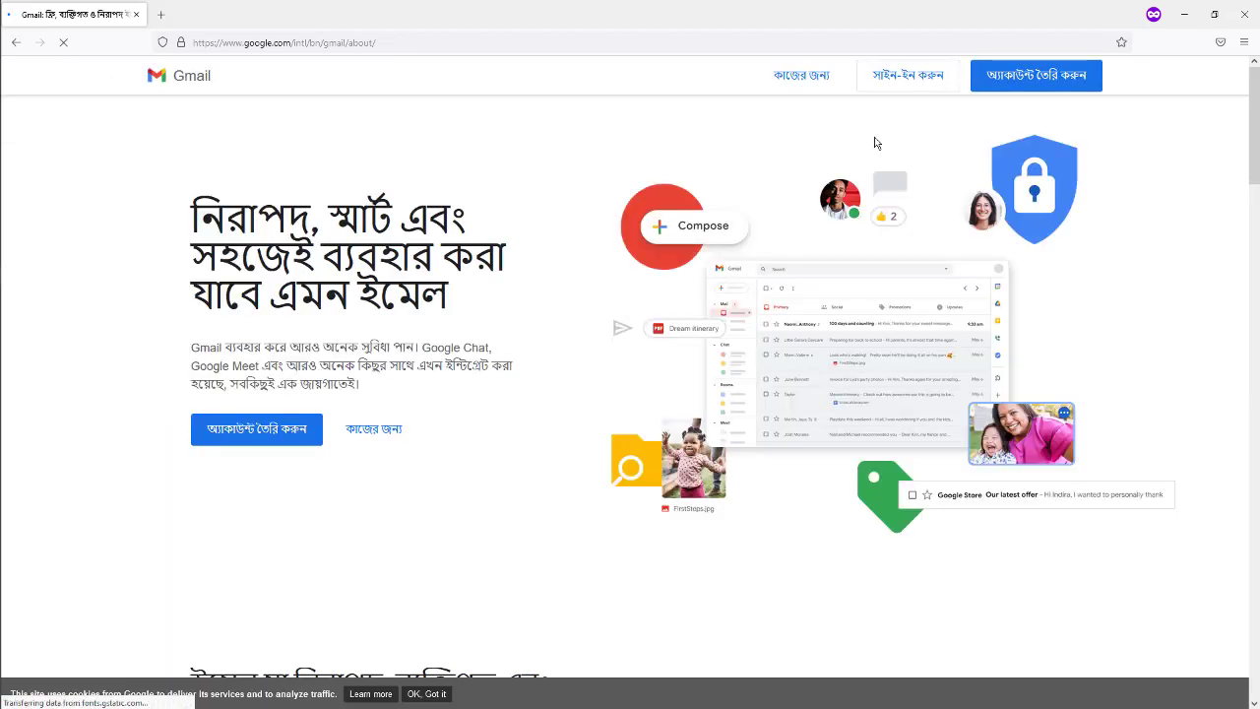
{"action": "left_click", "coordinate": [866, 77]}
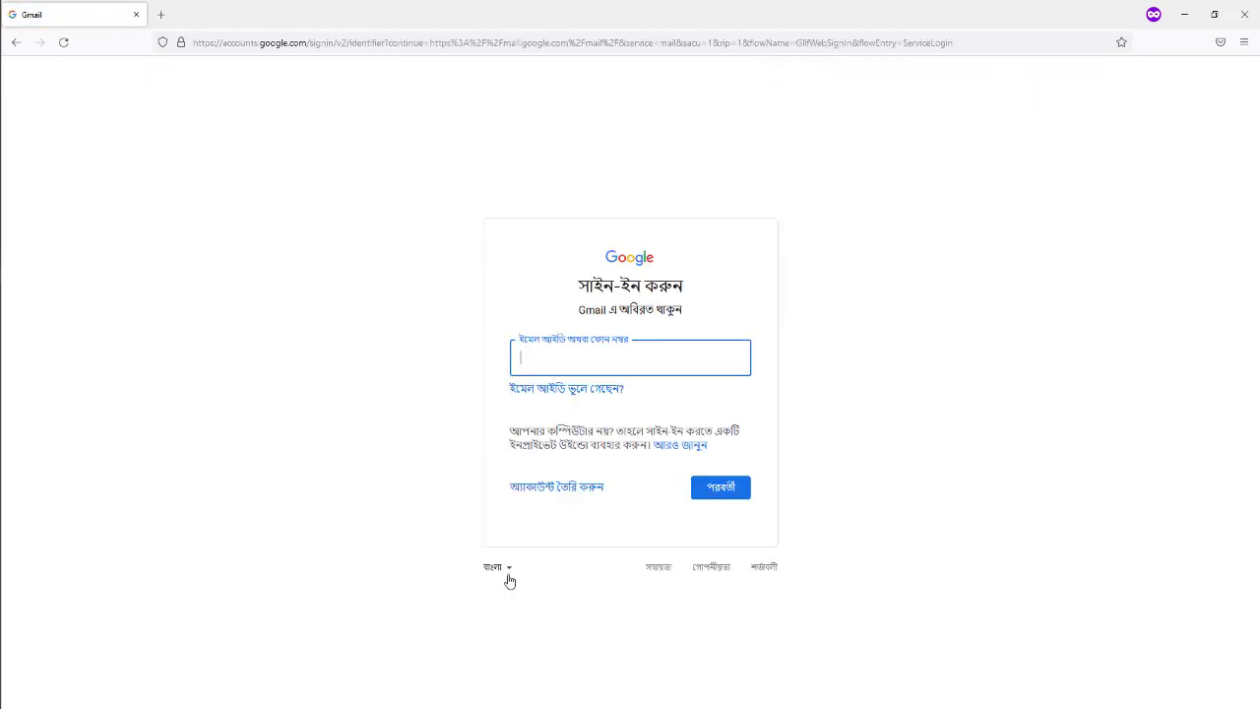
Step: Switch the page to English (United States) and start a new personal-use Google account
{"action": "left_click", "coordinate": [502, 569]}
{"action": "left_click", "coordinate": [545, 519]}
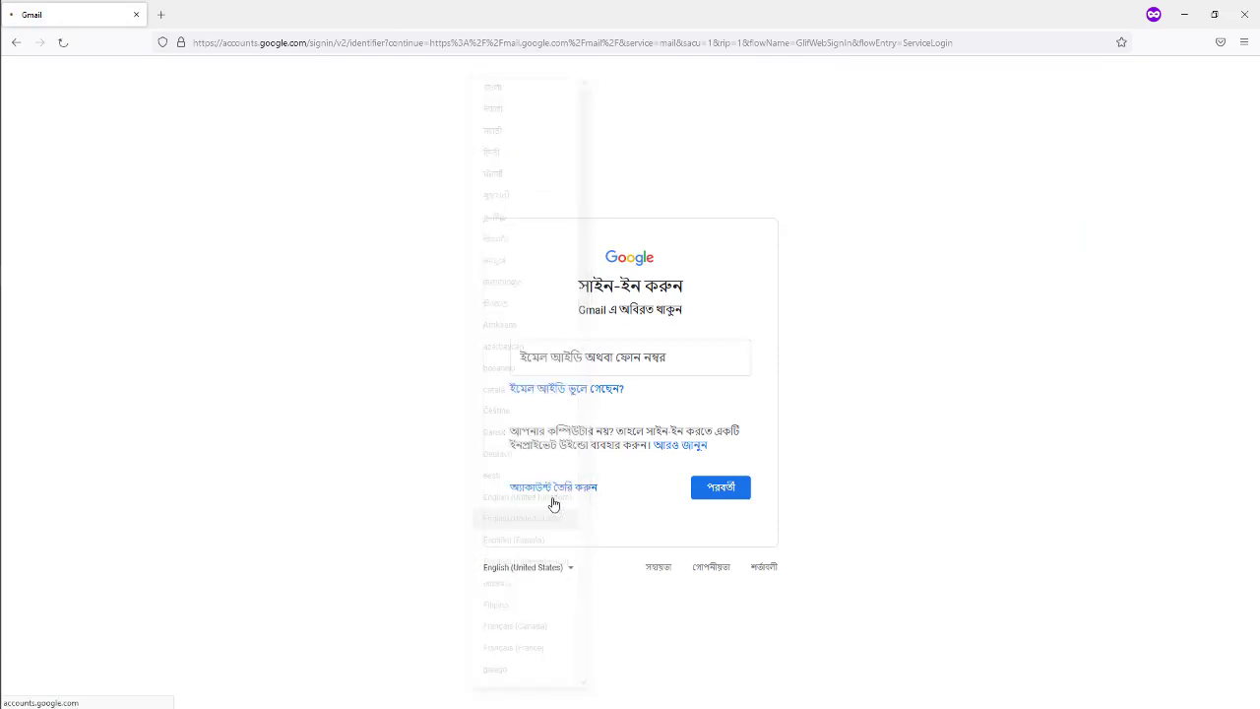
{"action": "left_click", "coordinate": [545, 488]}
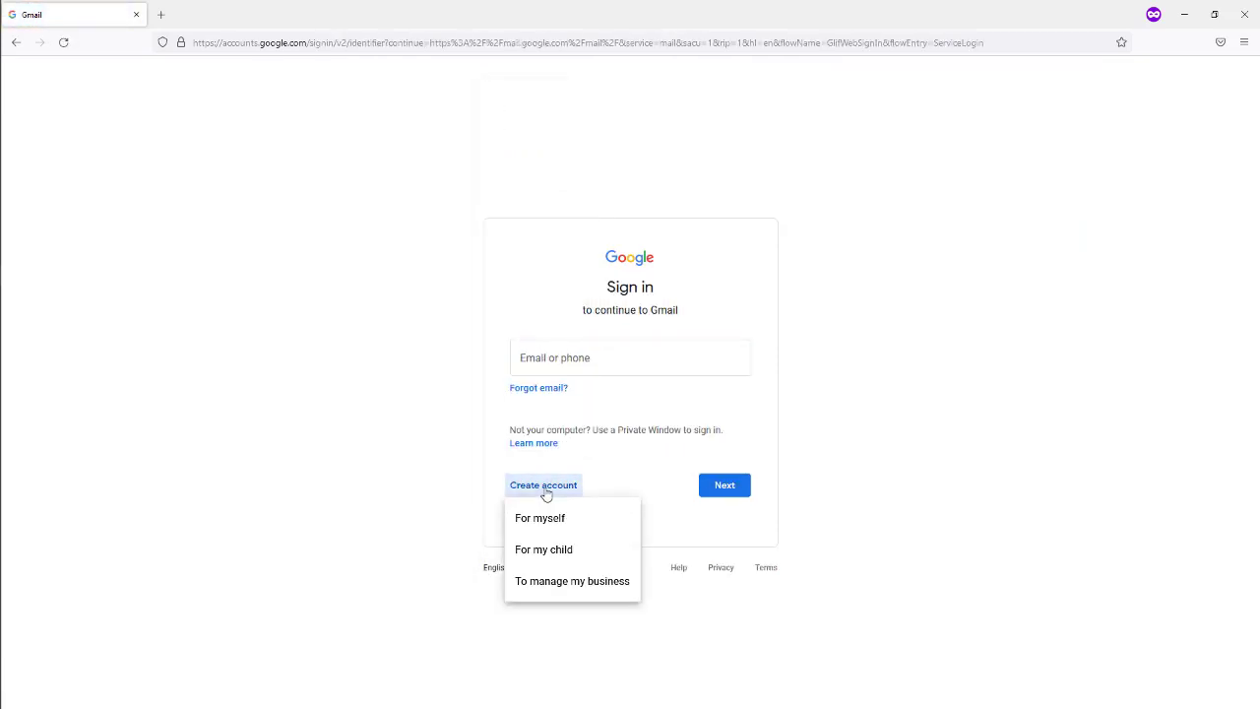
{"action": "left_click", "coordinate": [548, 513]}
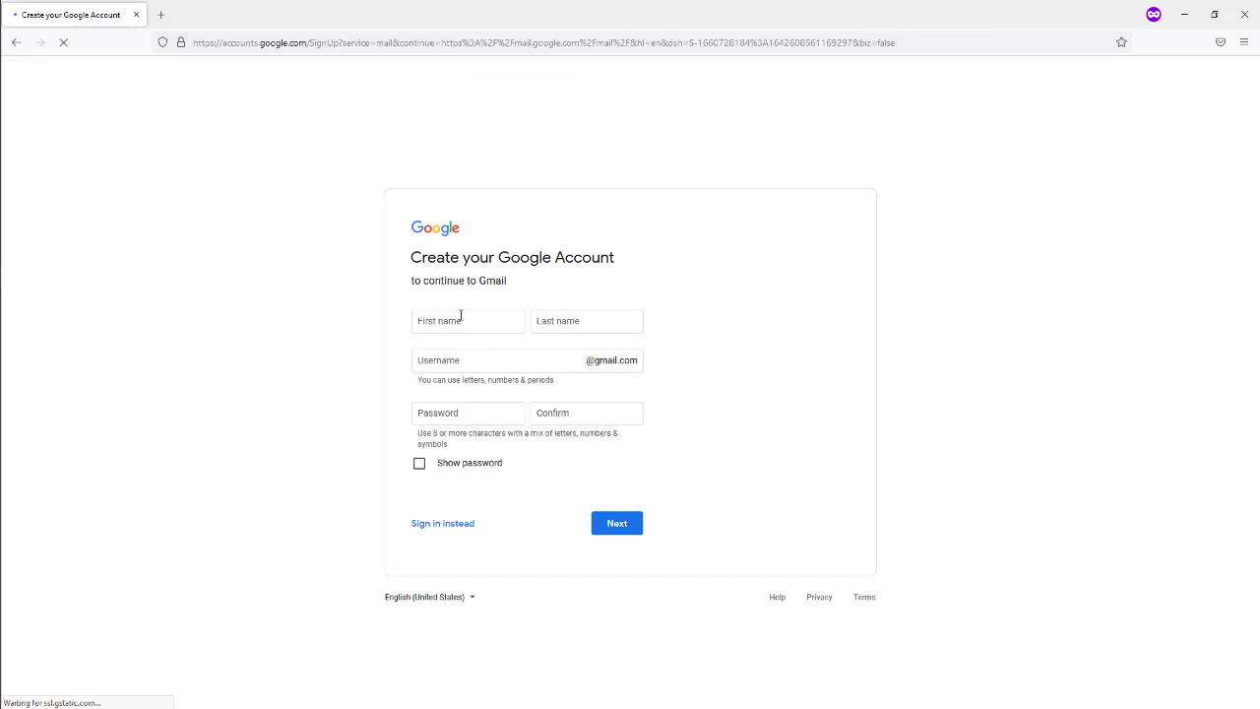
Step: Fill in the account's first name, last name and username
{"action": "left_click", "coordinate": [458, 317]}
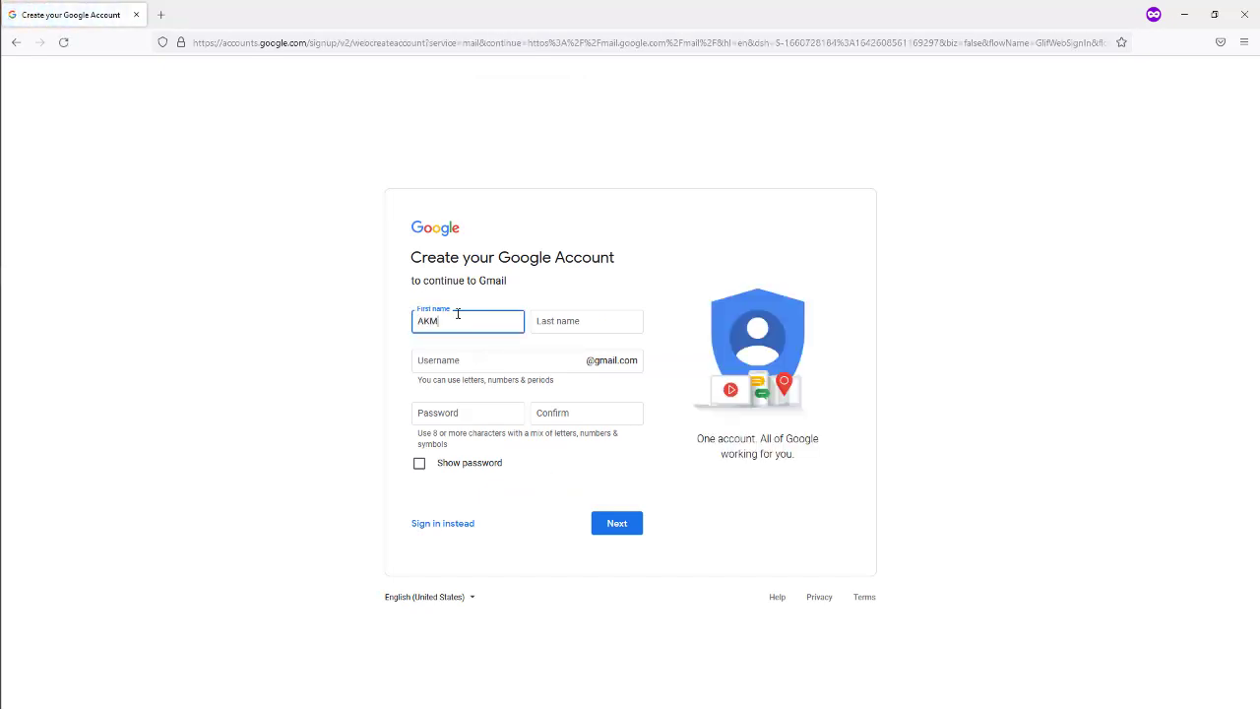
{"action": "key", "text": "Tab"}
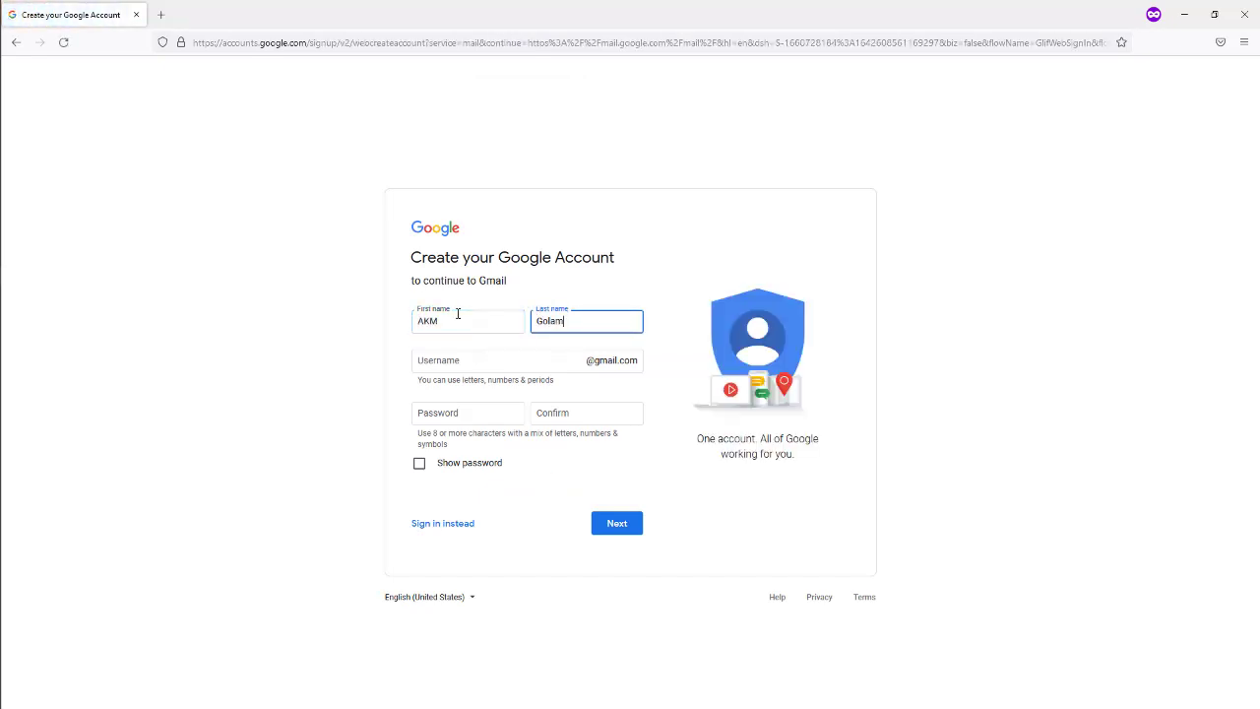
{"action": "key", "text": "Tab"}
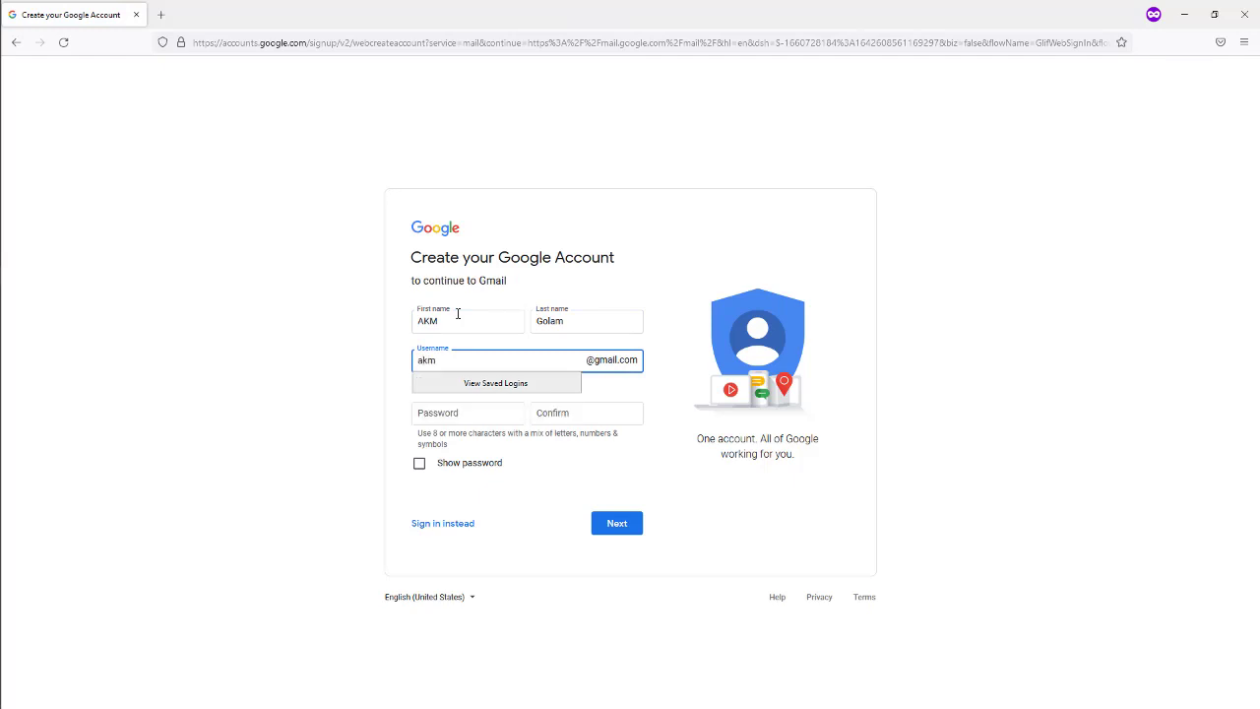
{"action": "left_click", "coordinate": [377, 389]}
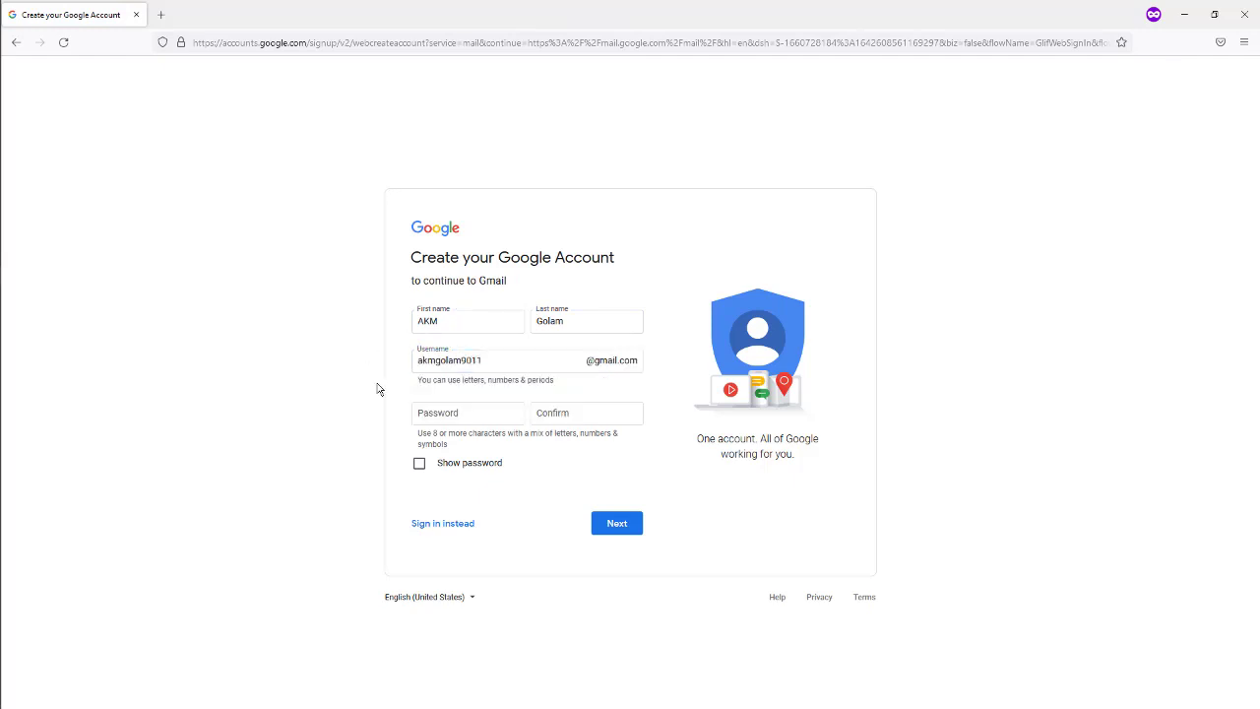
Step: Enter the account password and submit the sign-up details
{"action": "left_click", "coordinate": [477, 407]}
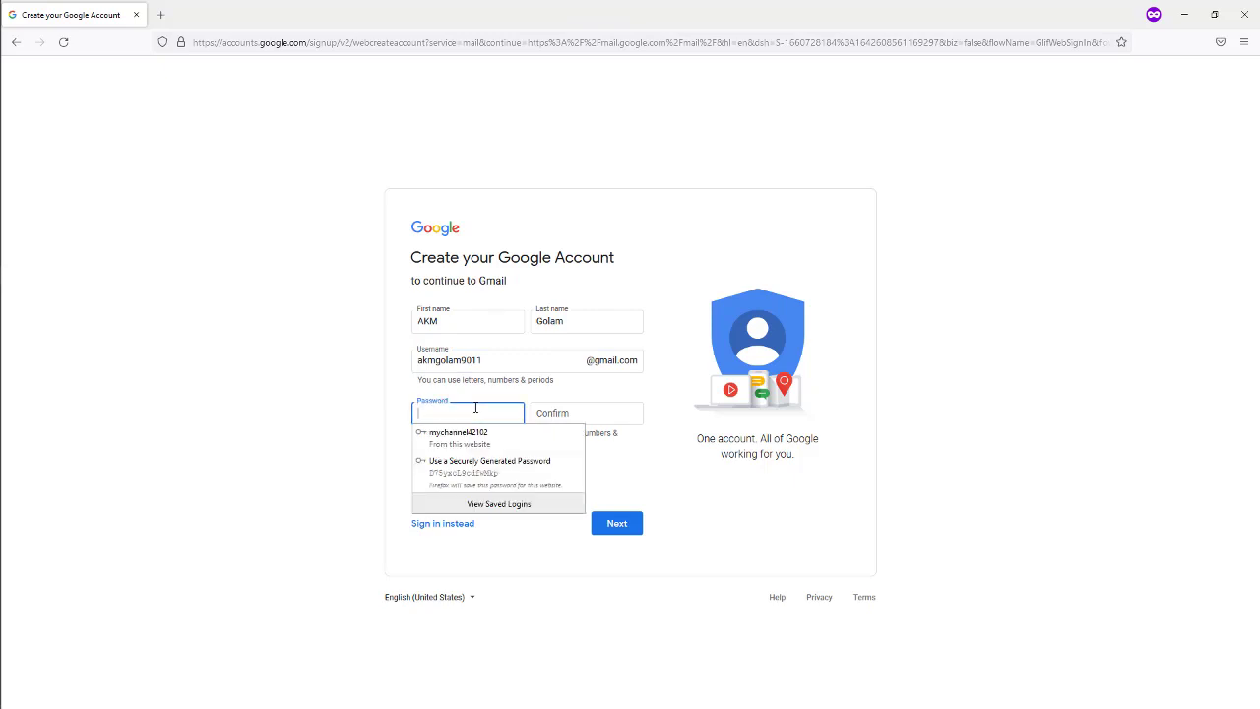
{"action": "type", "text": "•••••••••"}
{"action": "key", "text": "Tab"}
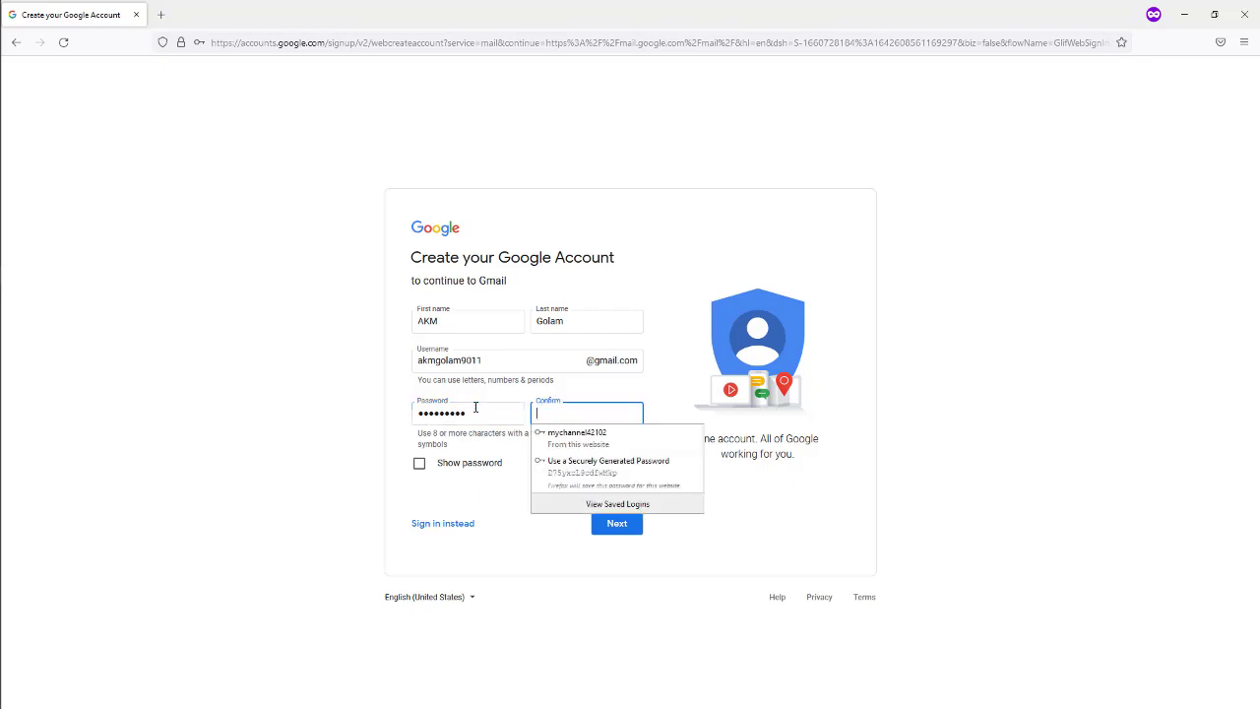
{"action": "type", "text": "••••••••"}
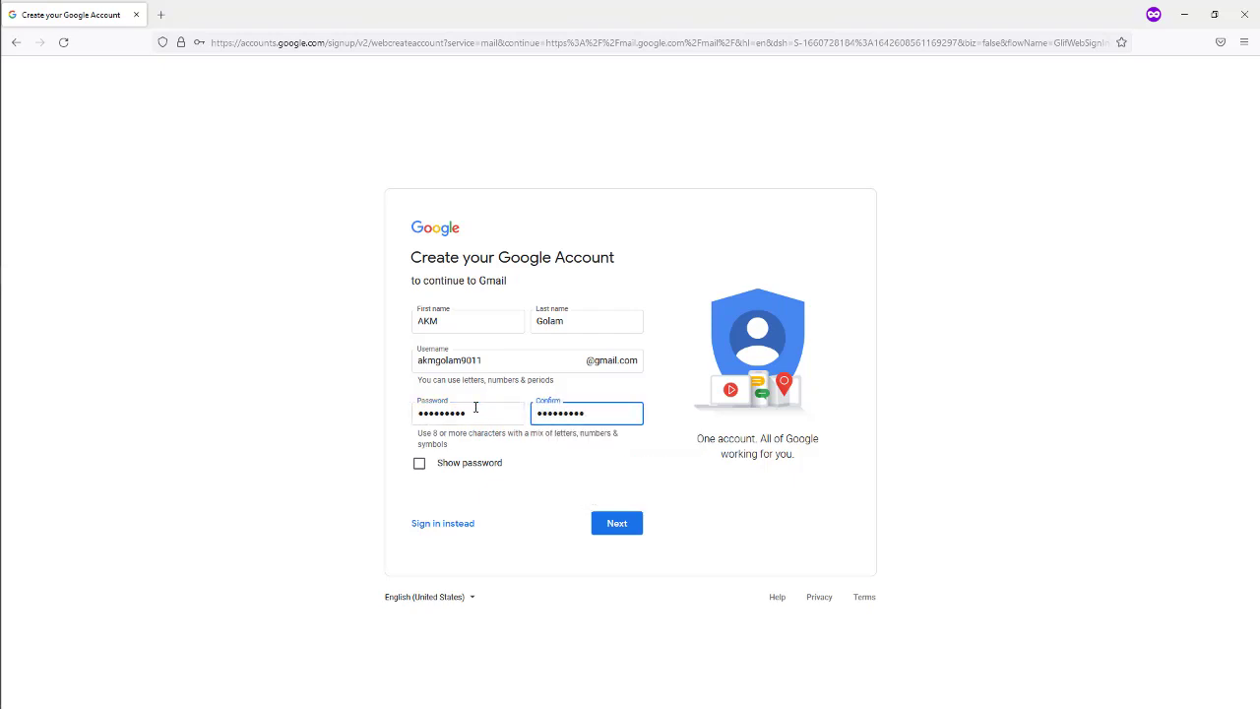
{"action": "left_click", "coordinate": [634, 528]}
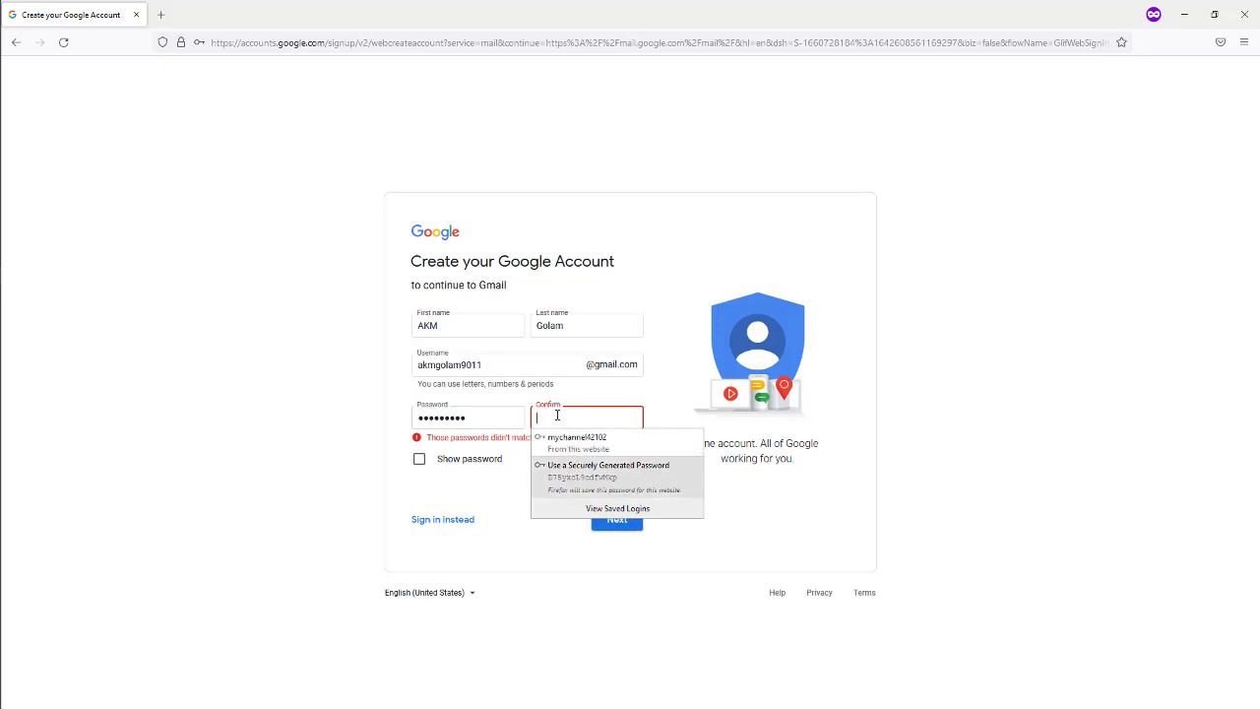
Step: Retype the password and its confirmation twice to fix the mismatch warning
{"action": "left_click", "coordinate": [496, 417]}
{"action": "left_click_drag", "start_coordinate": [496, 418], "coordinate": [387, 418]}
{"action": "type", "text": "••••••••••"}
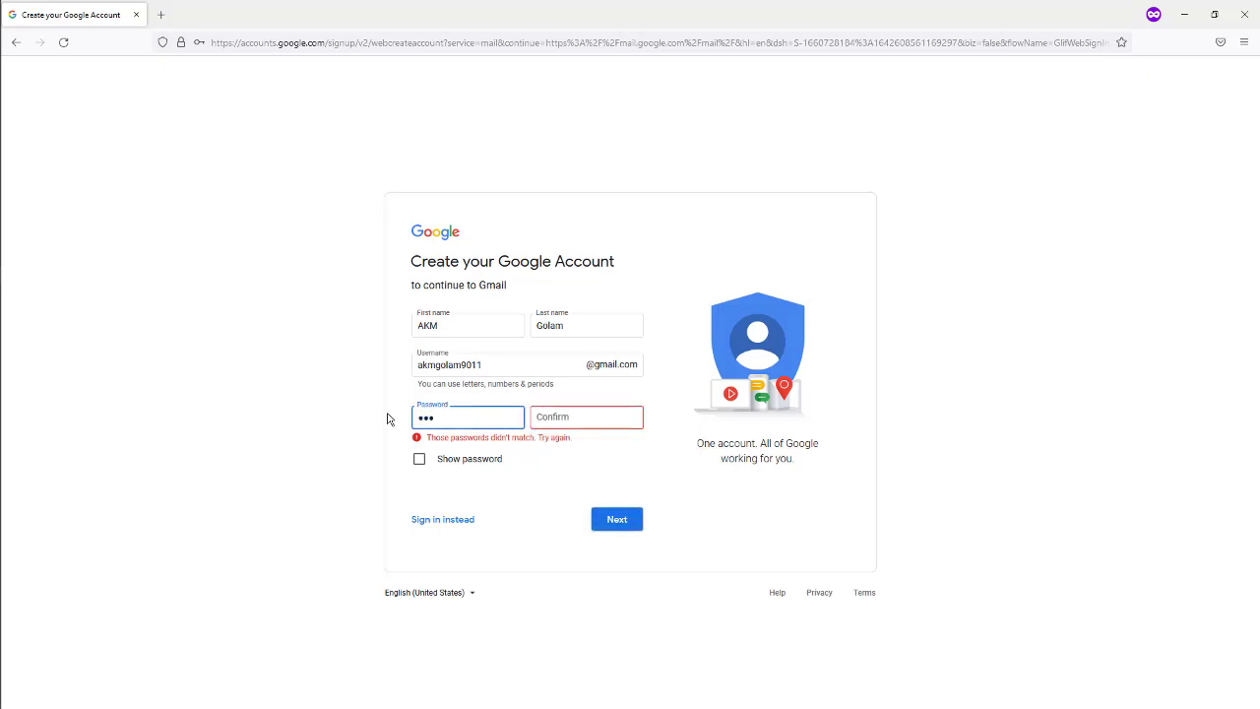
{"action": "key", "text": "Tab"}
{"action": "type", "text": "••••••••••"}
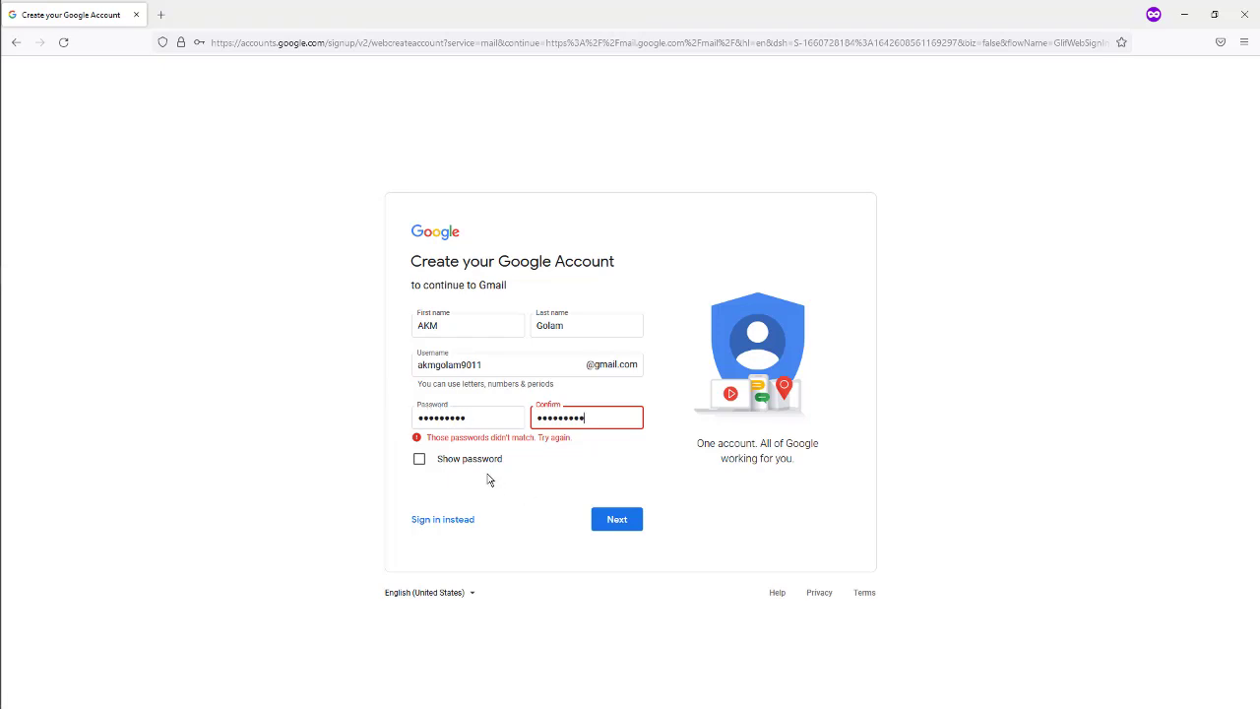
{"action": "left_click", "coordinate": [639, 522]}
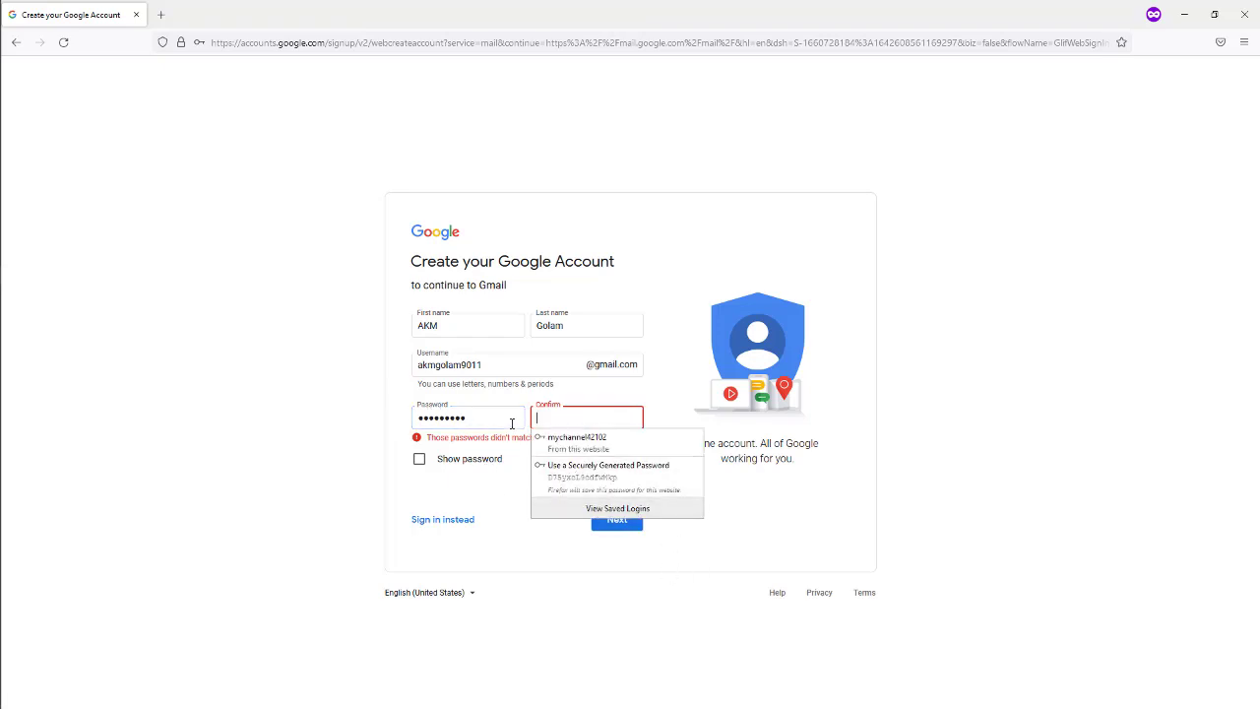
{"action": "left_click_drag", "start_coordinate": [492, 417], "coordinate": [345, 417]}
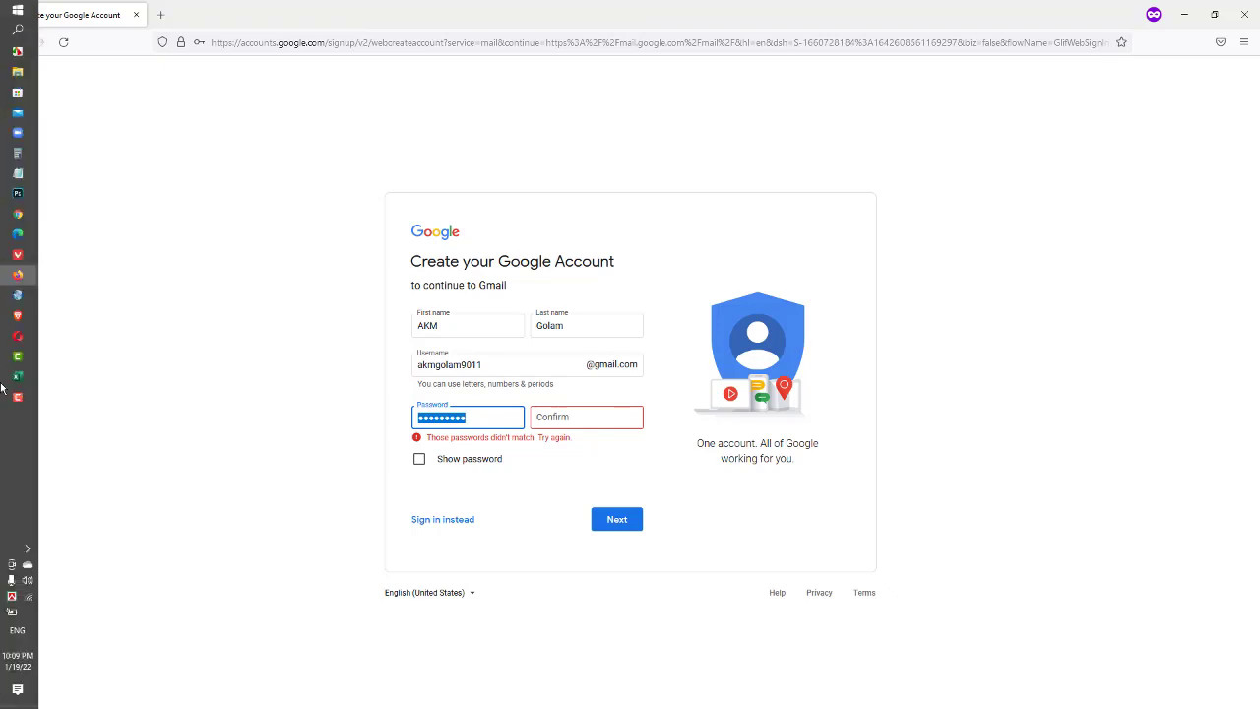
{"action": "type", "text": "•••••••••"}
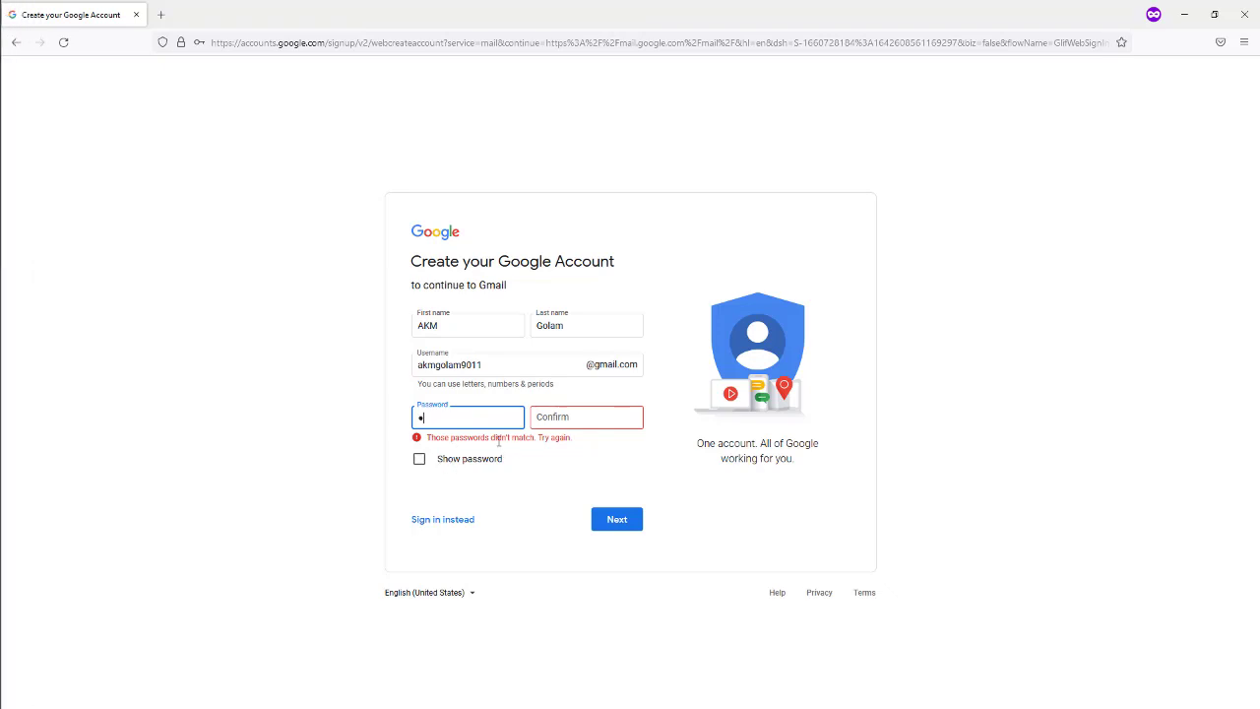
{"action": "key", "text": "Tab"}
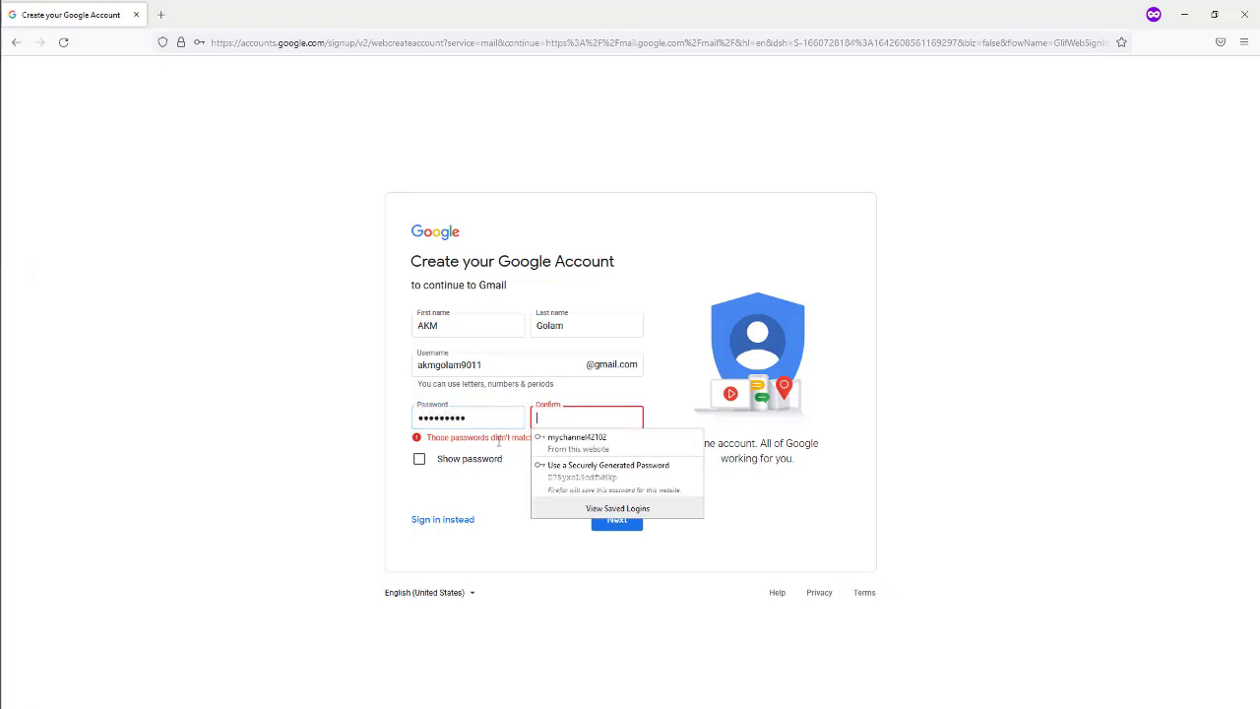
{"action": "type", "text": "•••••••••"}
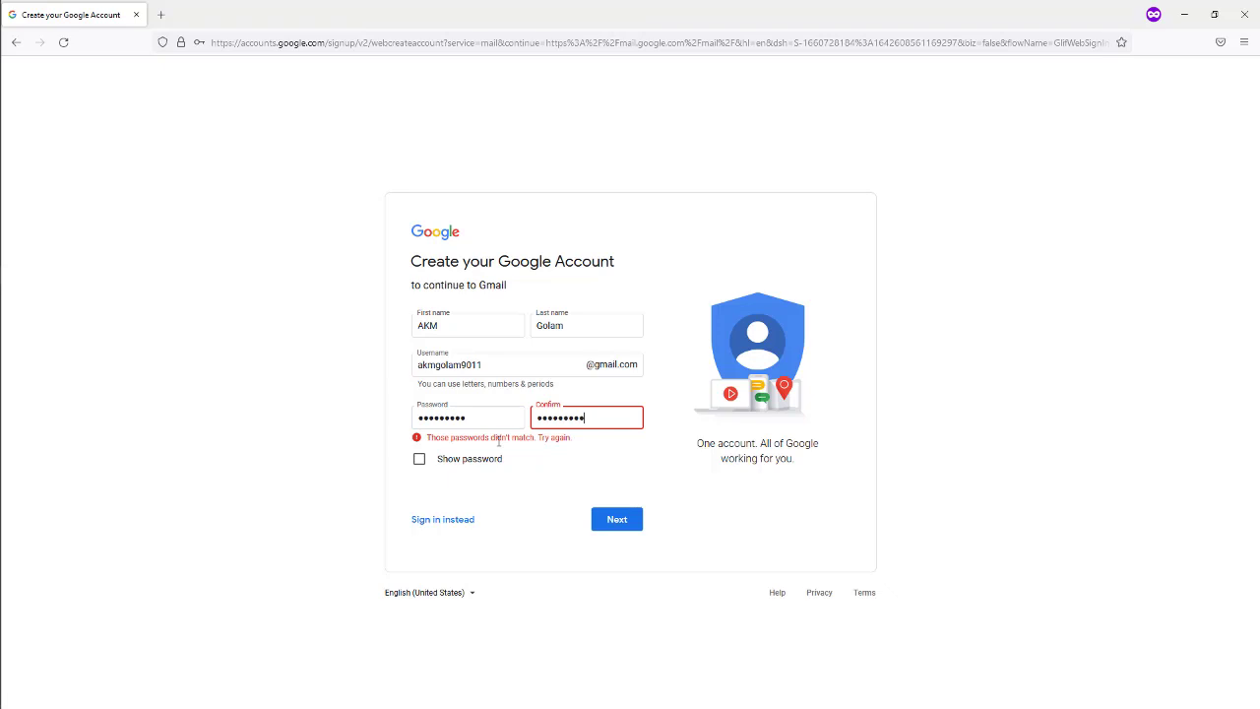
Step: Submit the sign-up, retry twice after the error, then replace the Gmail tab with a fresh private tab
{"action": "left_click", "coordinate": [619, 523]}
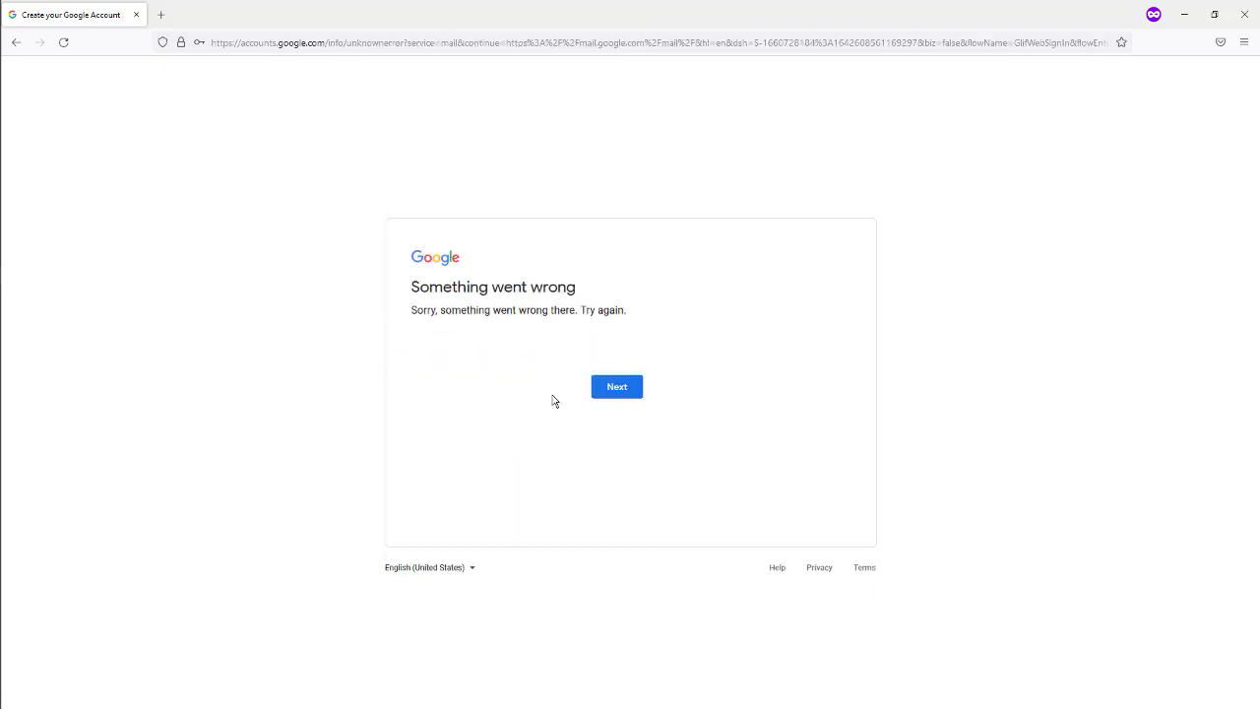
{"action": "left_click", "coordinate": [617, 390]}
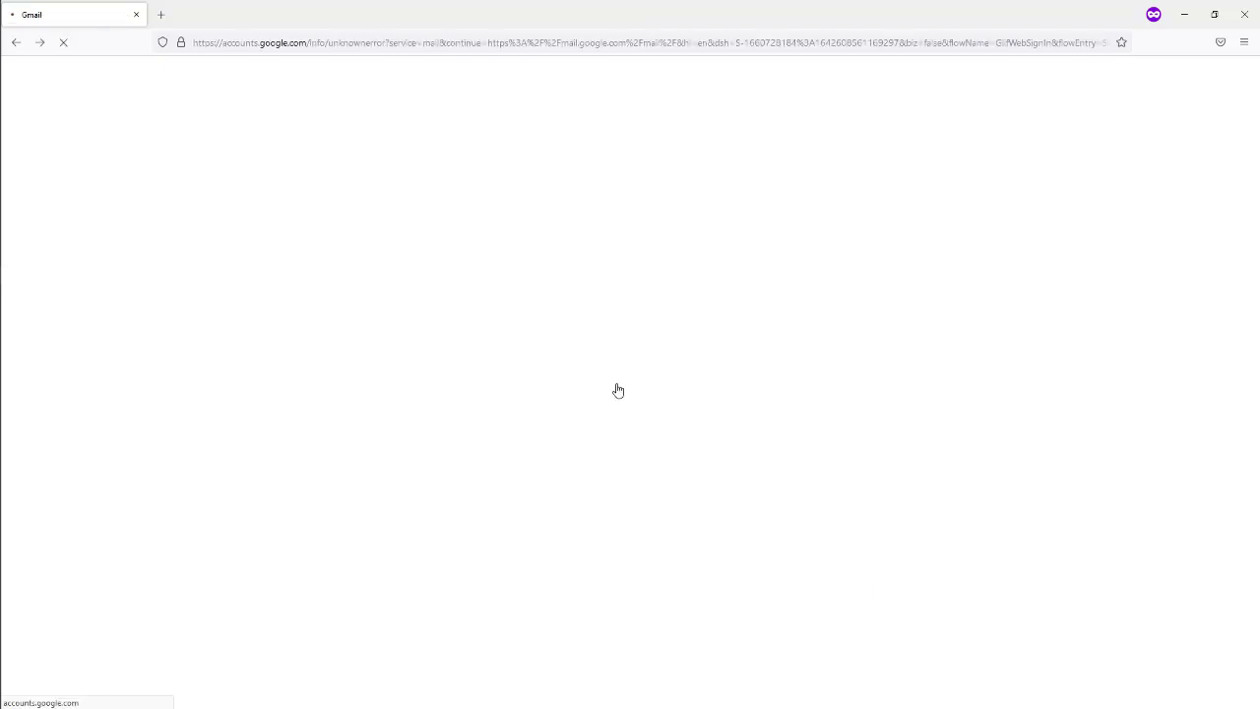
{"action": "left_click", "coordinate": [724, 388]}
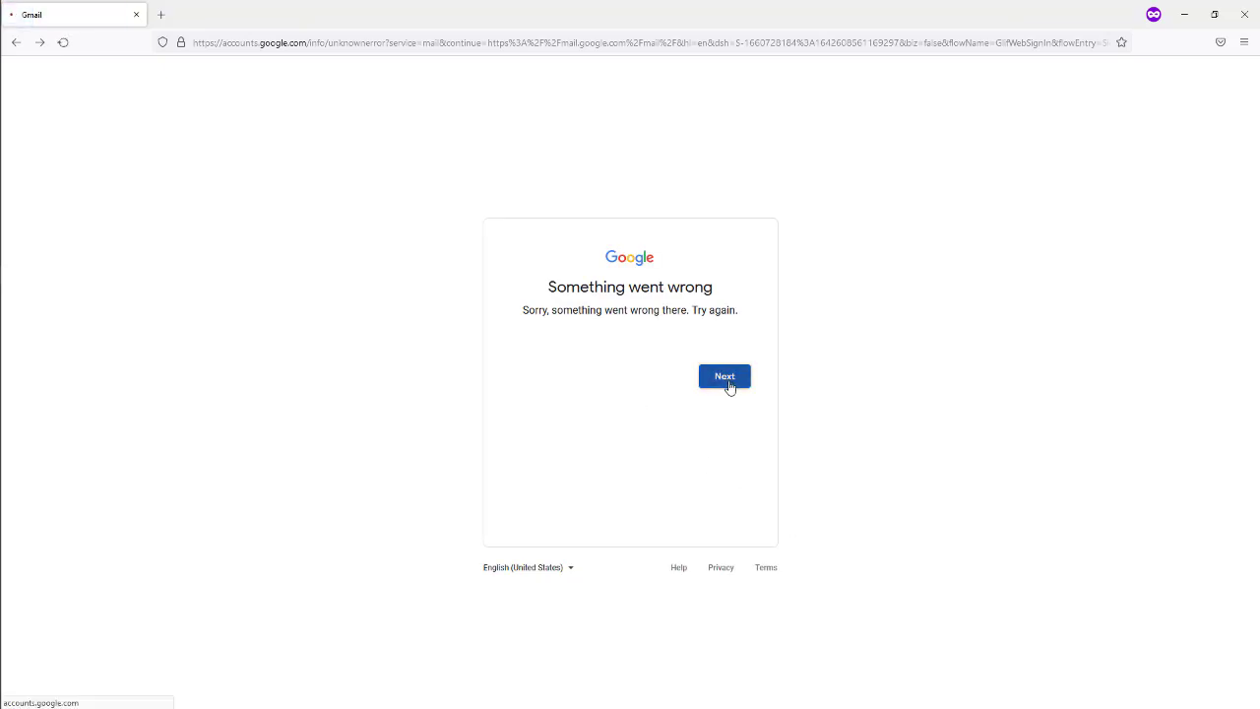
{"action": "left_click", "coordinate": [163, 14]}
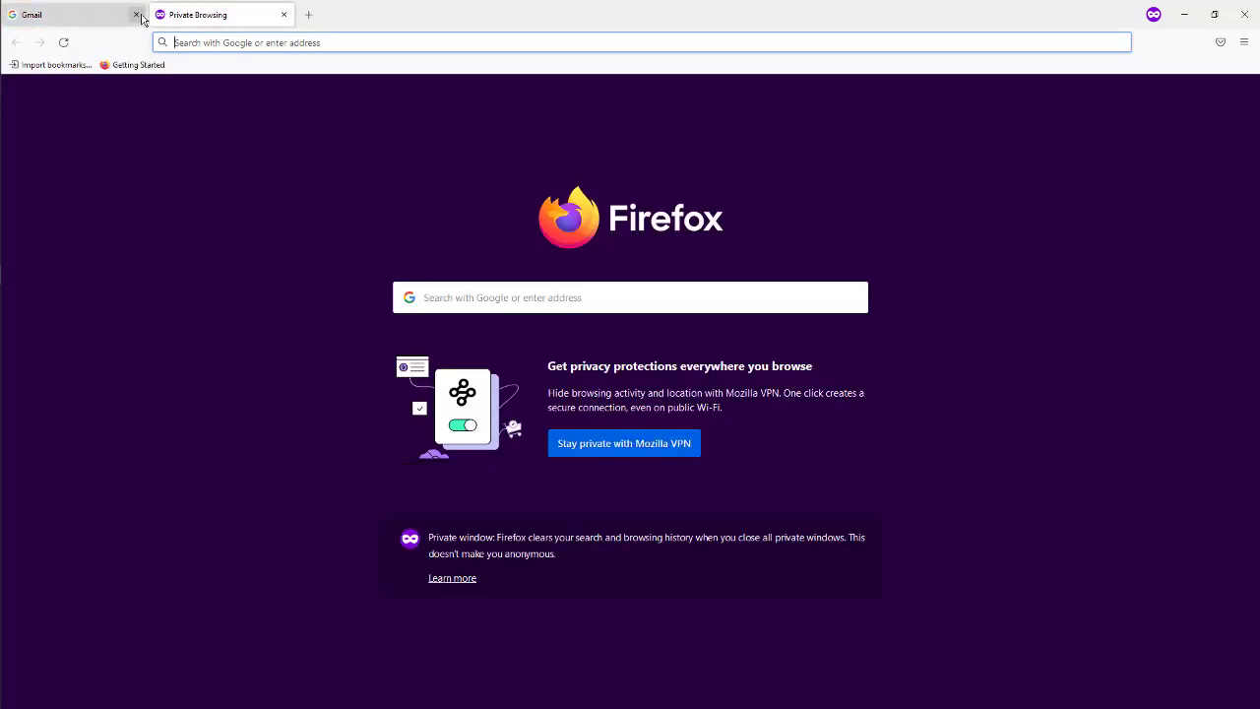
{"action": "left_click", "coordinate": [136, 14]}
{"action": "left_click", "coordinate": [242, 42]}
Step: Search gmail, open the Gmail - Google result and set the language to English (United States)
{"action": "type", "text": "gmail"}
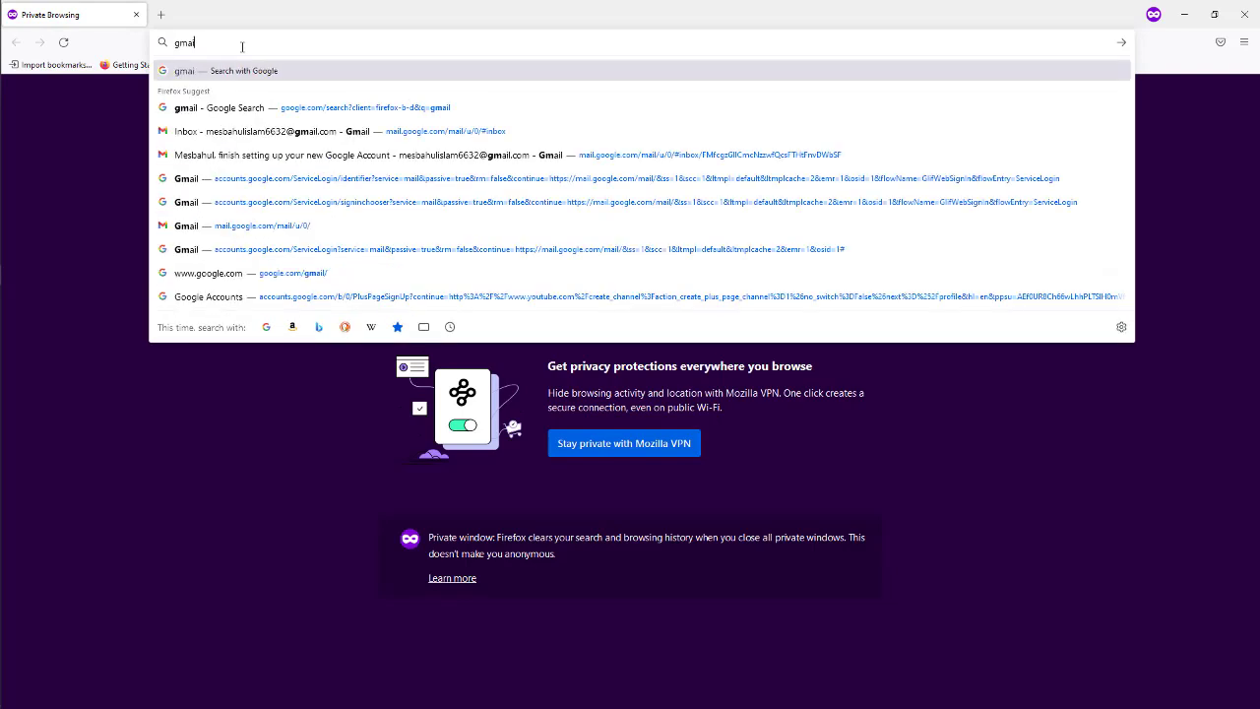
{"action": "key", "text": "Return"}
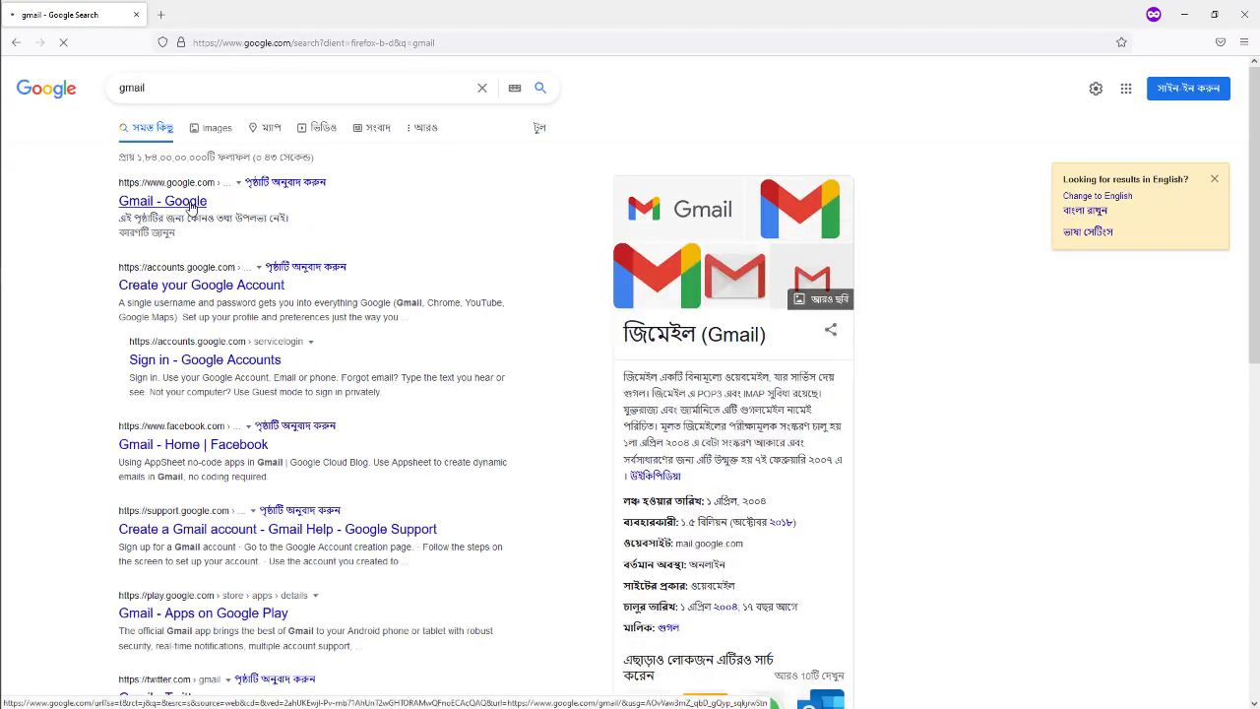
{"action": "left_click", "coordinate": [202, 204]}
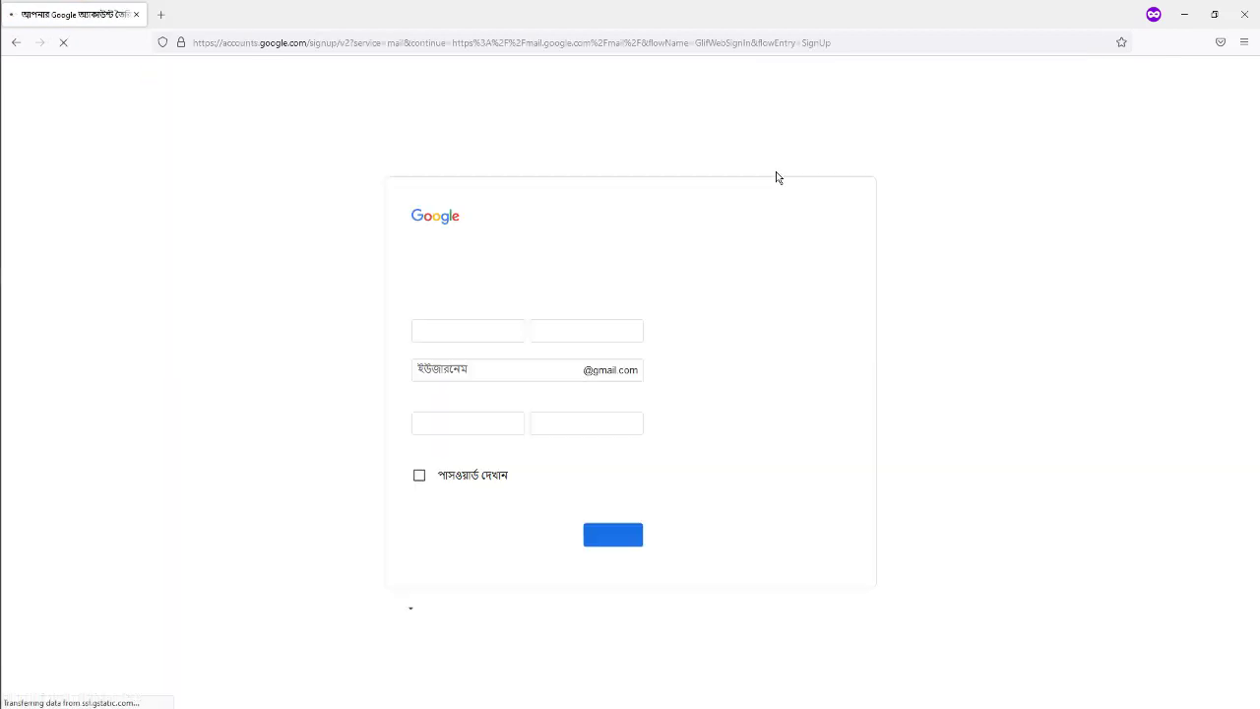
{"action": "left_click", "coordinate": [410, 604]}
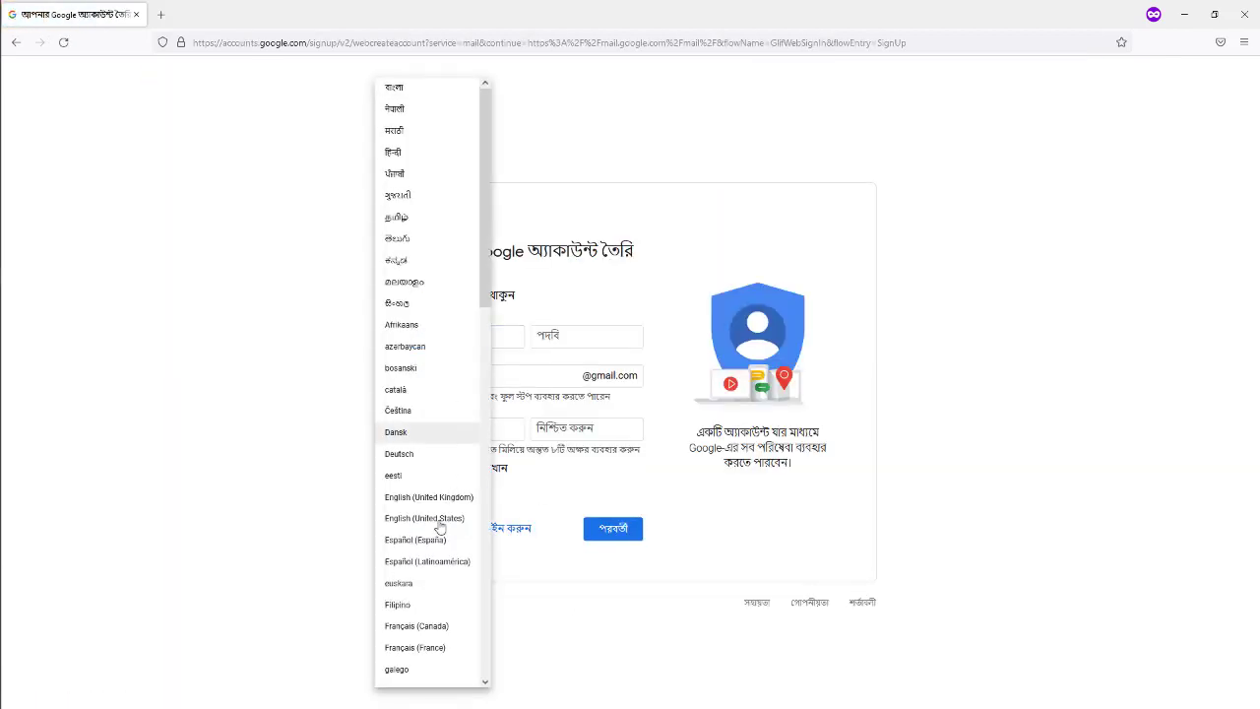
{"action": "left_click", "coordinate": [433, 594]}
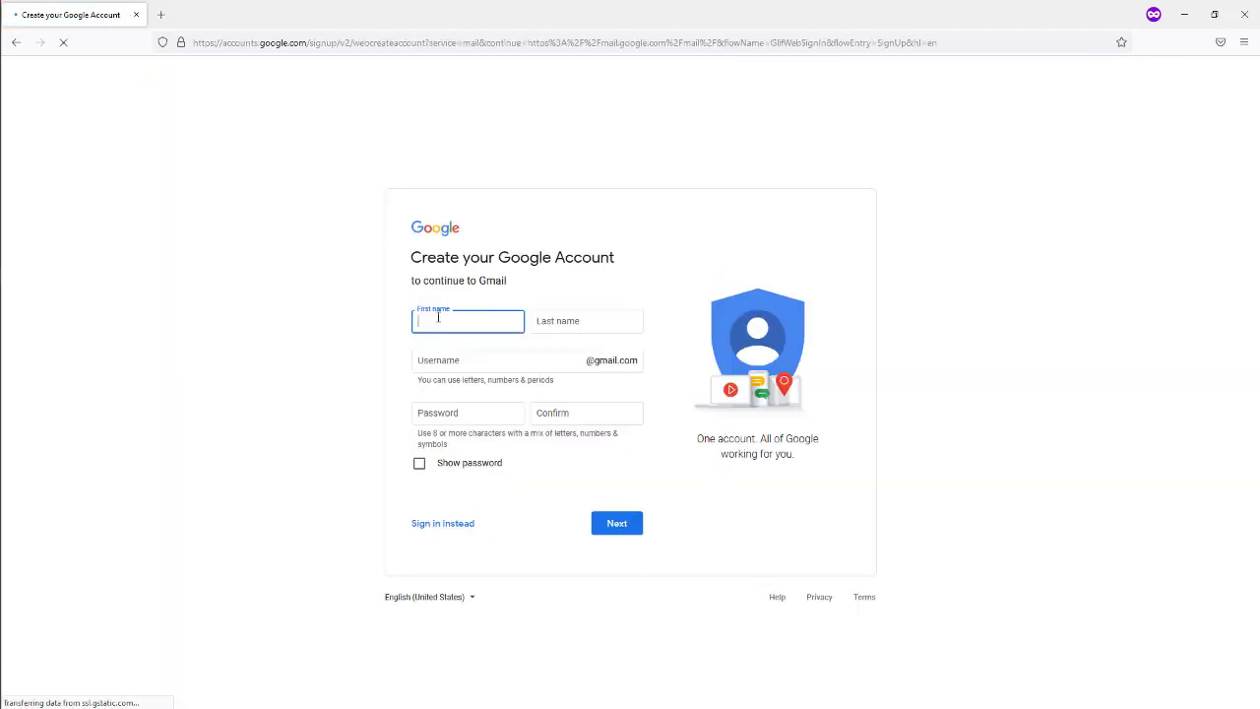
Step: Fill in first name, last name, username, password and confirmation, then submit the form
{"action": "type", "text": "m"}
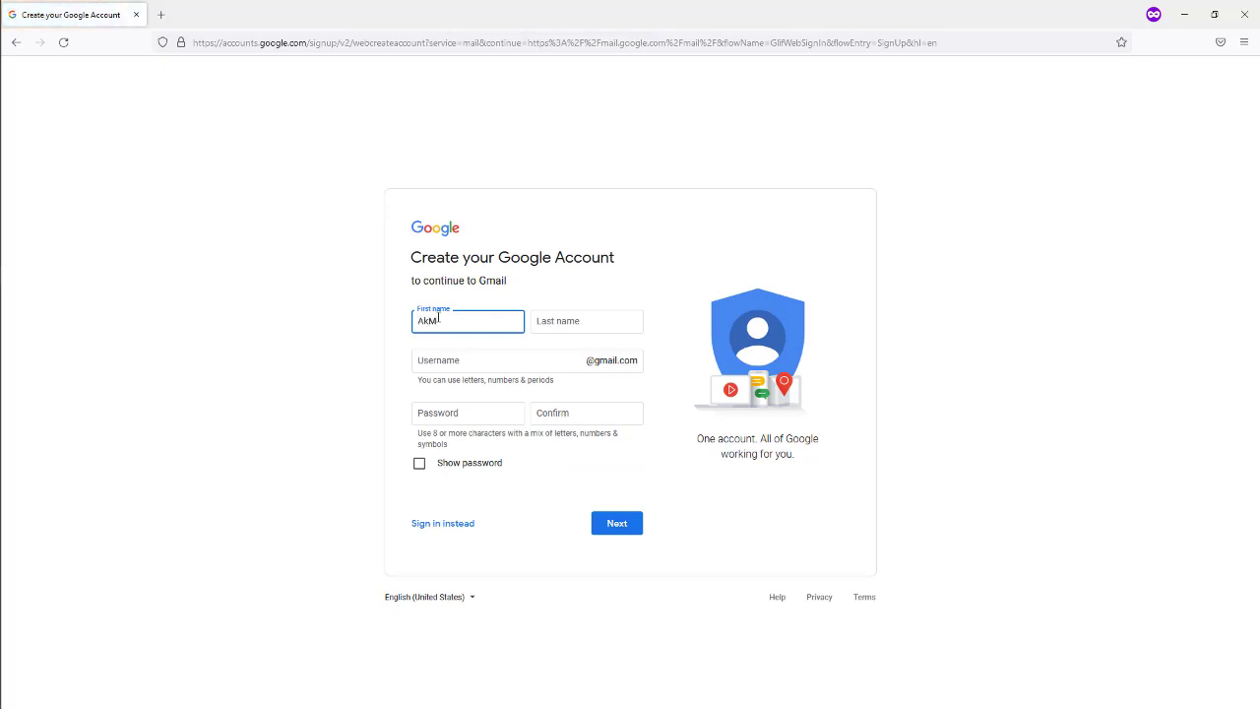
{"action": "key", "text": "BackSpace"}
{"action": "key", "text": "BackSpace"}
{"action": "type", "text": "KM"}
{"action": "key", "text": "Tab"}
{"action": "type", "text": "Golam"}
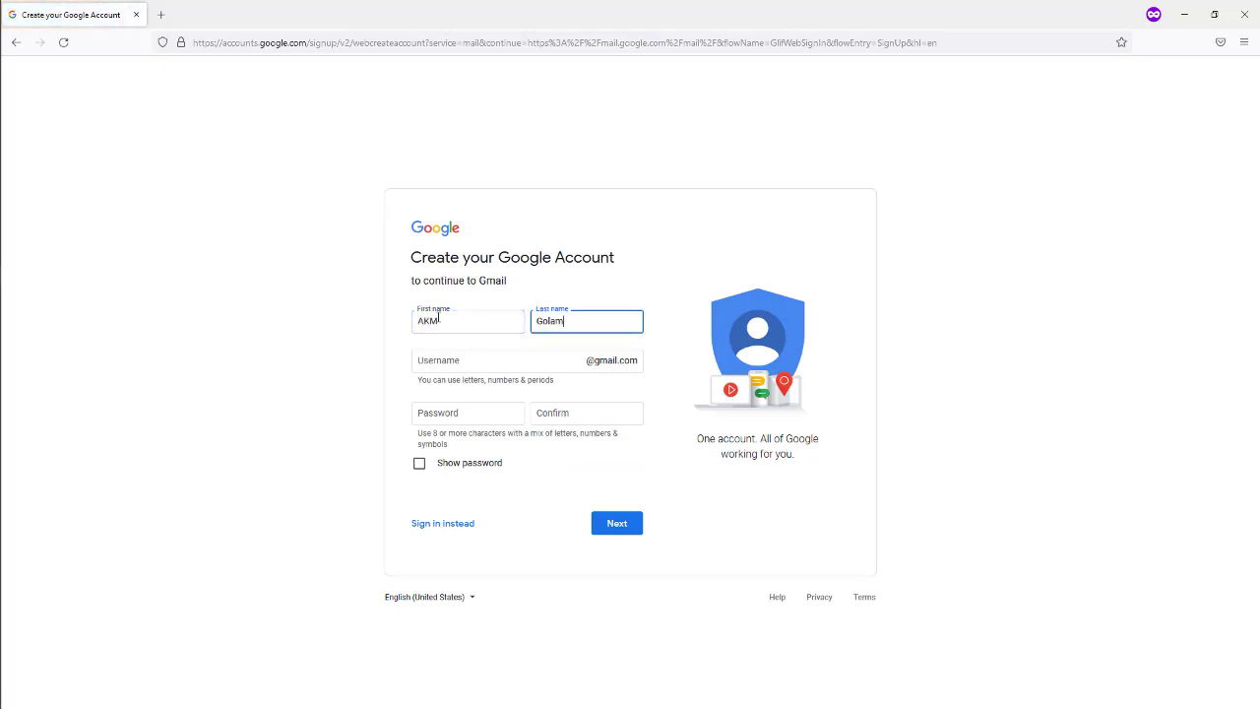
{"action": "key", "text": "Tab"}
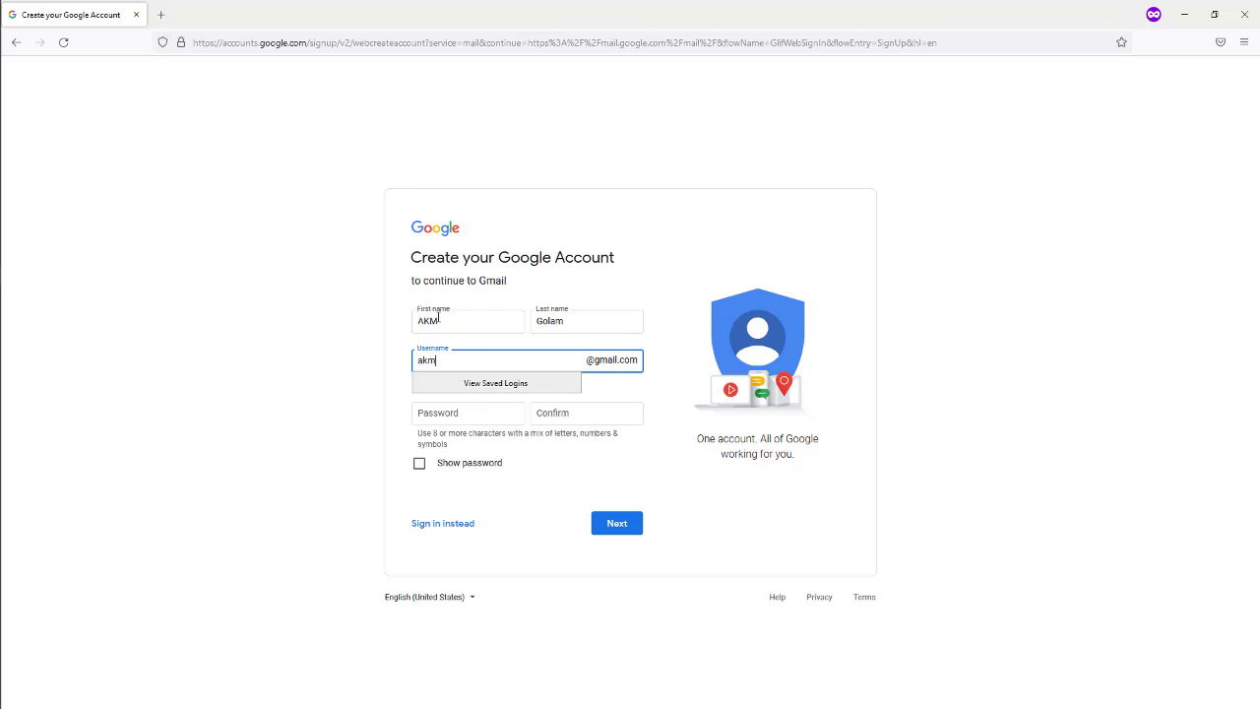
{"action": "key", "text": "Tab"}
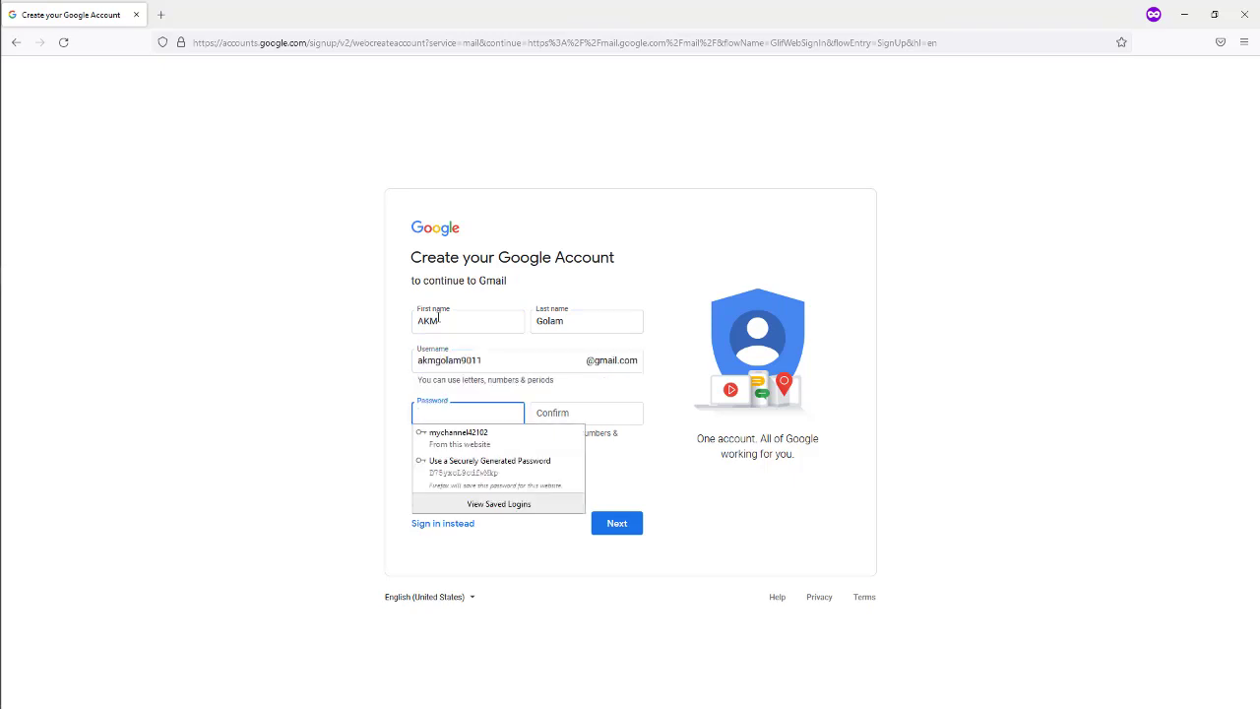
{"action": "key", "text": "Tab"}
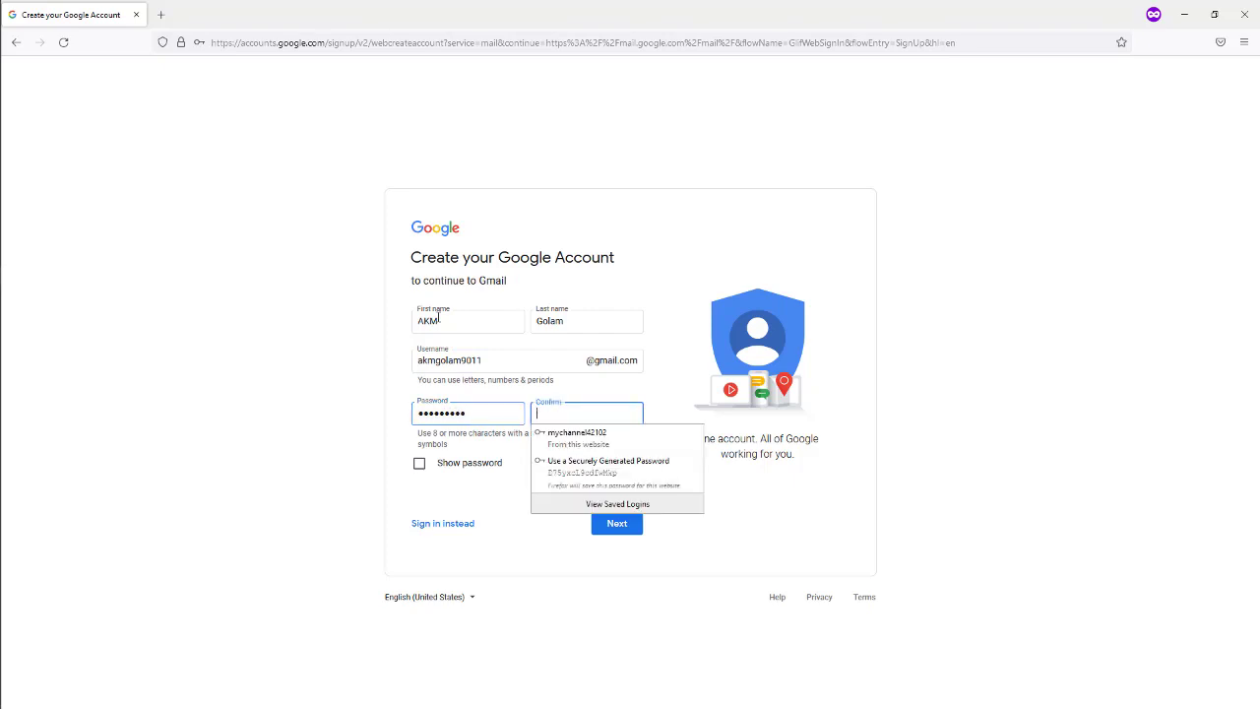
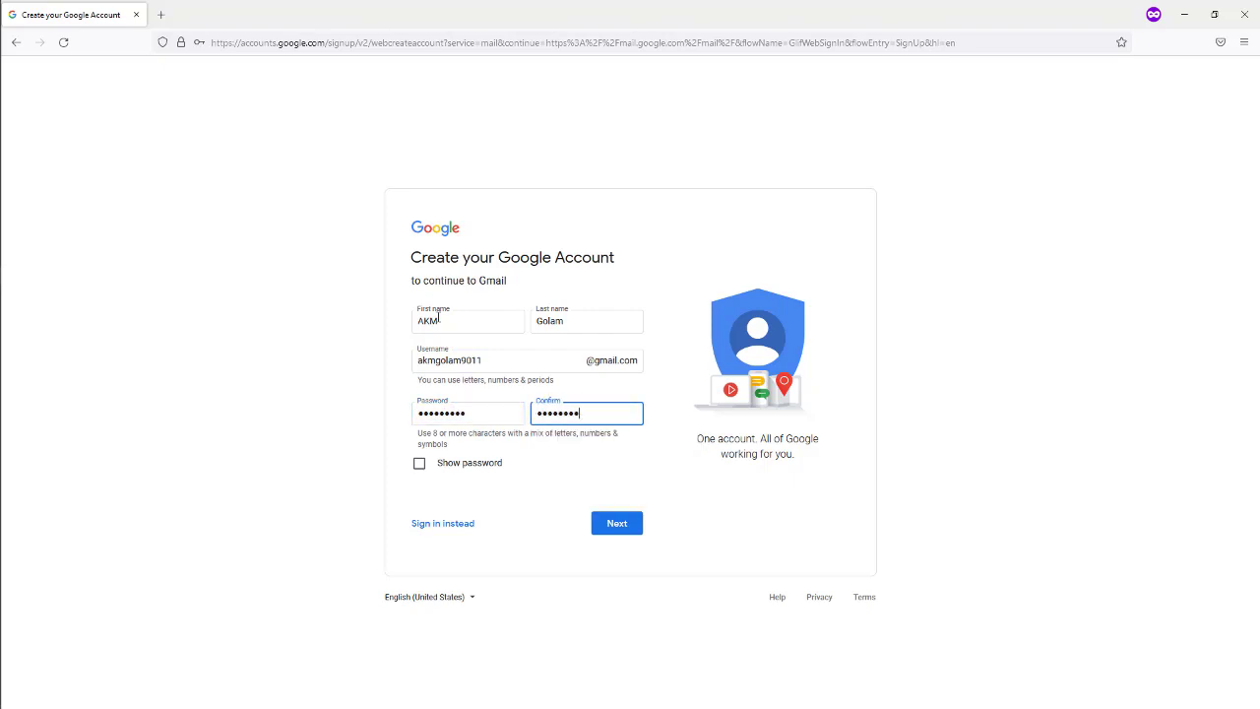
{"action": "left_click", "coordinate": [608, 523]}
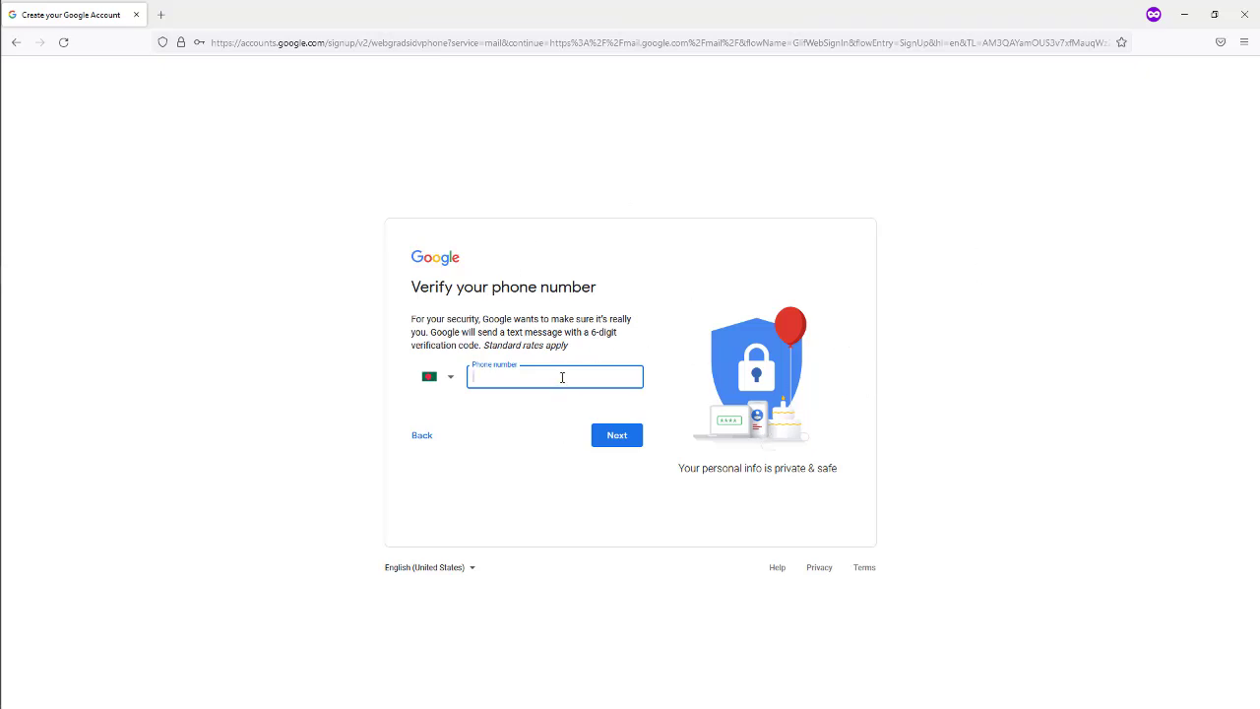
Step: Enter the phone number, request the code, and verify with the texted code
{"action": "left_click", "coordinate": [640, 436]}
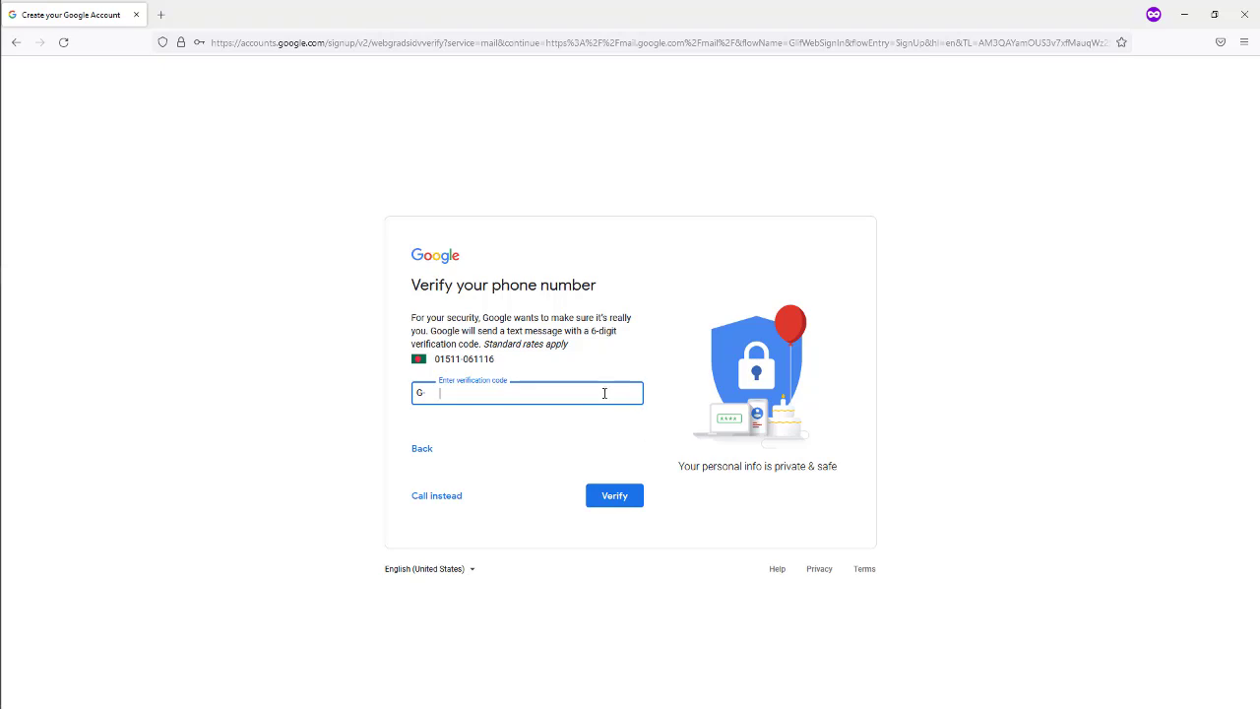
{"action": "left_click", "coordinate": [631, 493]}
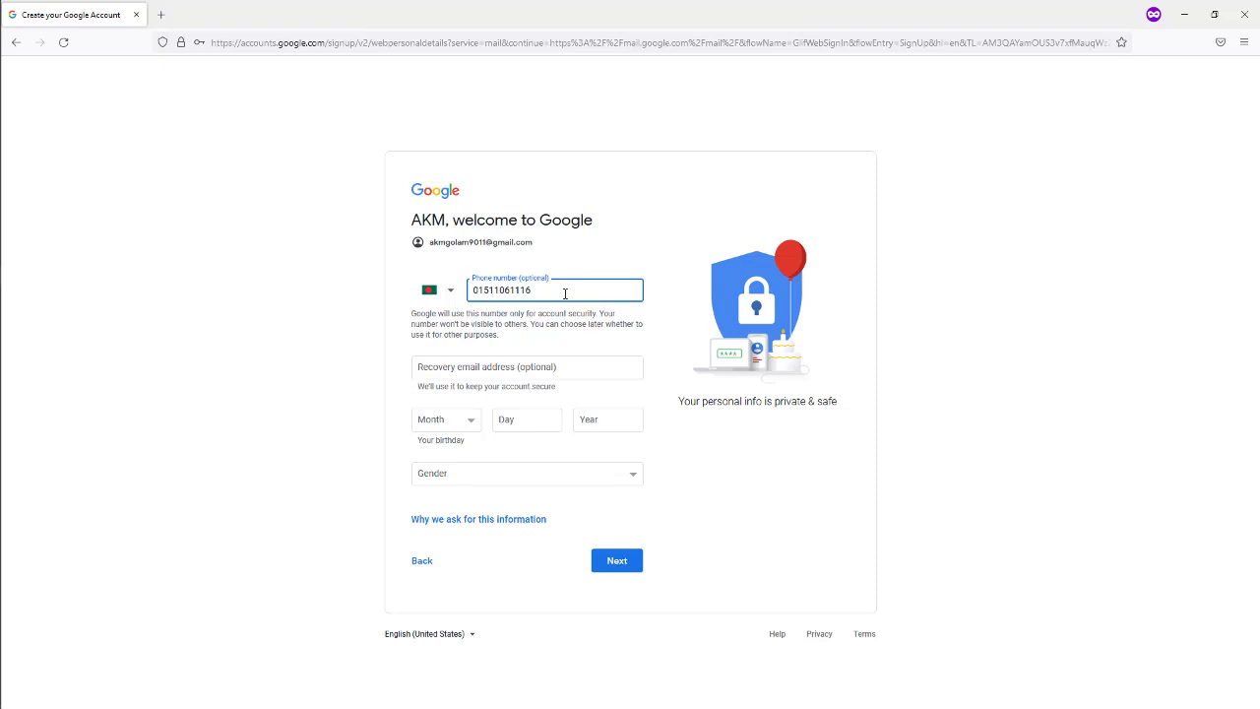
Step: Clear the optional phone number and enter the recovery e-mail address
{"action": "double_click", "coordinate": [564, 291]}
{"action": "key", "text": "BackSpace"}
{"action": "left_click", "coordinate": [289, 396]}
{"action": "left_click", "coordinate": [513, 363]}
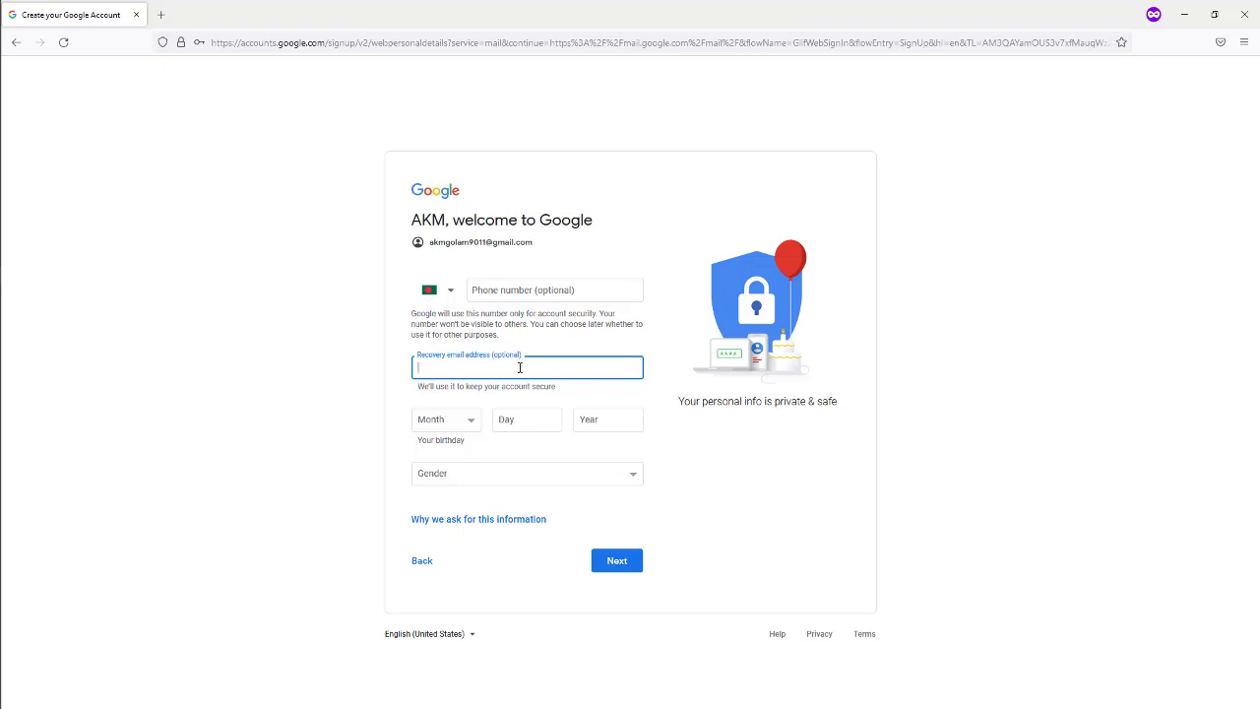
Step: Set the birth month to January and fill in the birth day and year
{"action": "left_click", "coordinate": [451, 420]}
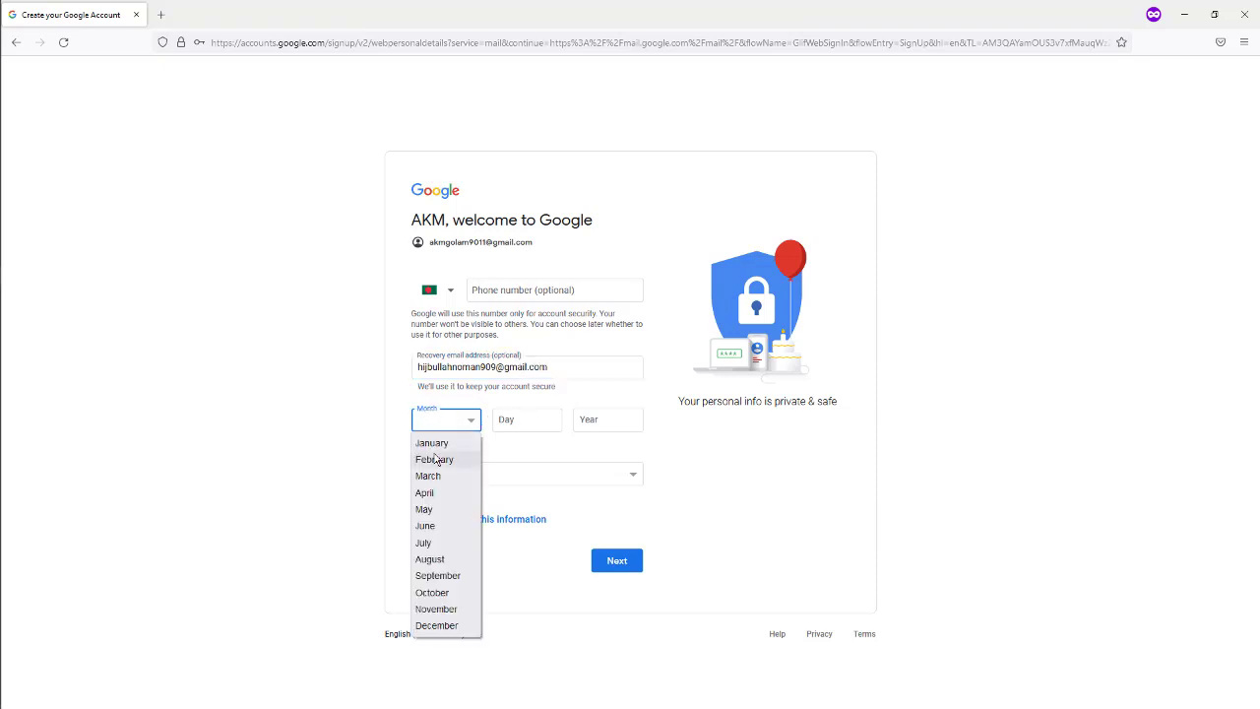
{"action": "left_click", "coordinate": [432, 443]}
{"action": "key", "text": "Tab"}
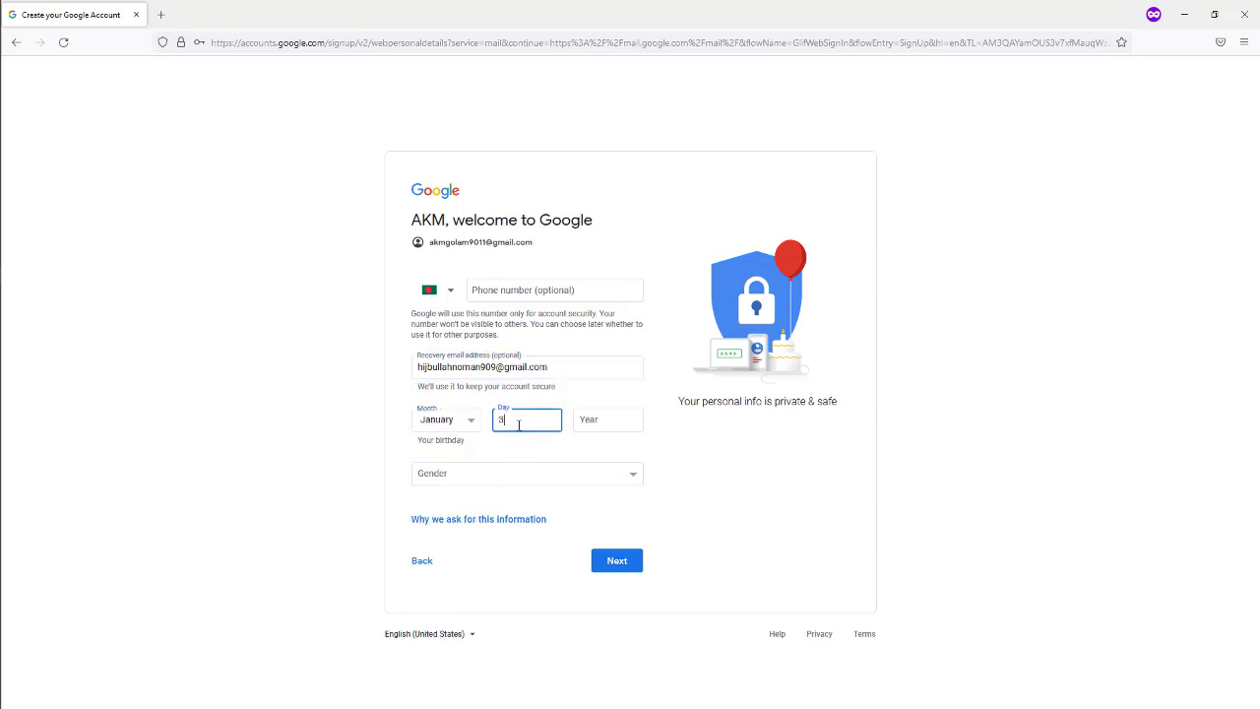
{"action": "type", "text": "3"}
{"action": "key", "text": "BackSpace"}
{"action": "type", "text": "24"}
{"action": "left_click", "coordinate": [602, 421]}
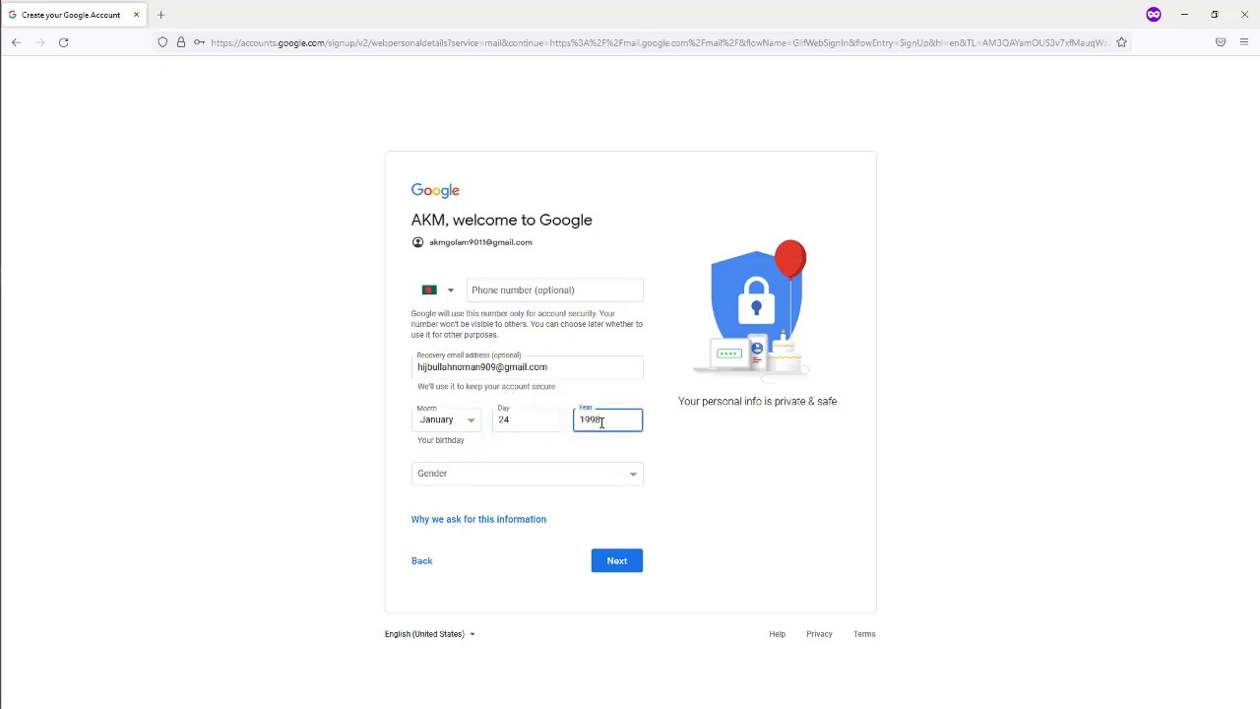
{"action": "key", "text": "ctrl+f"}
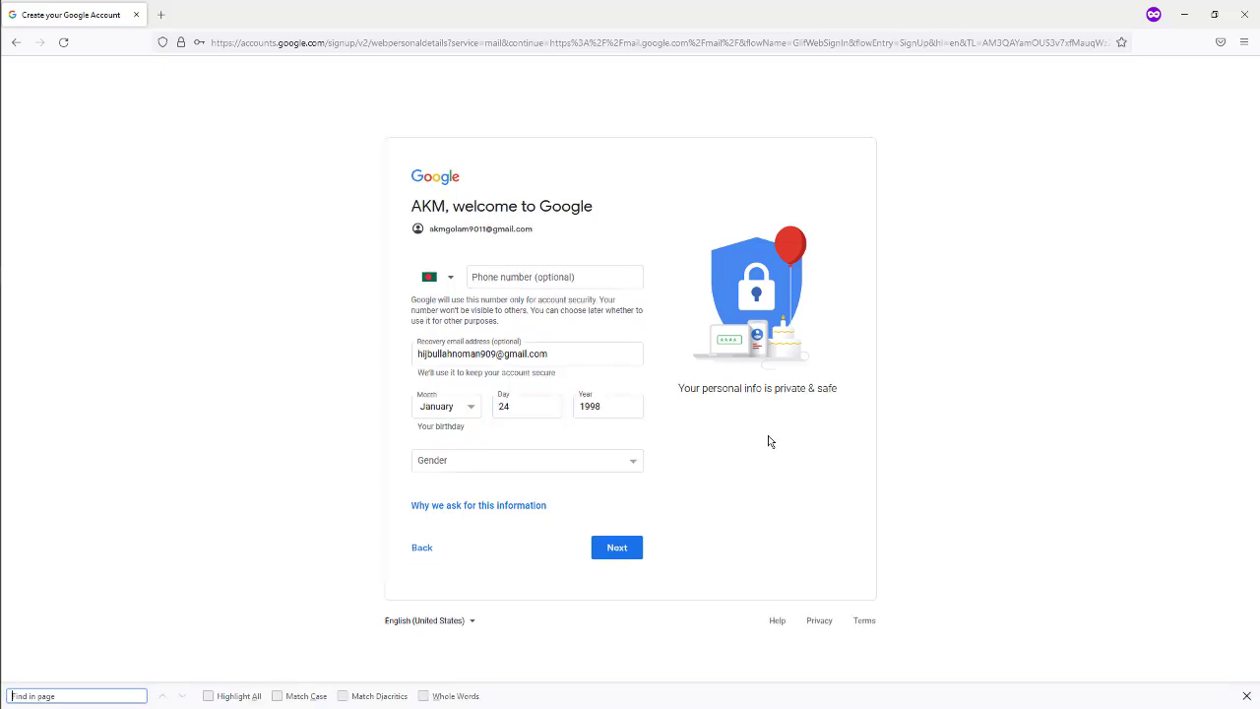
{"action": "left_click", "coordinate": [607, 405]}
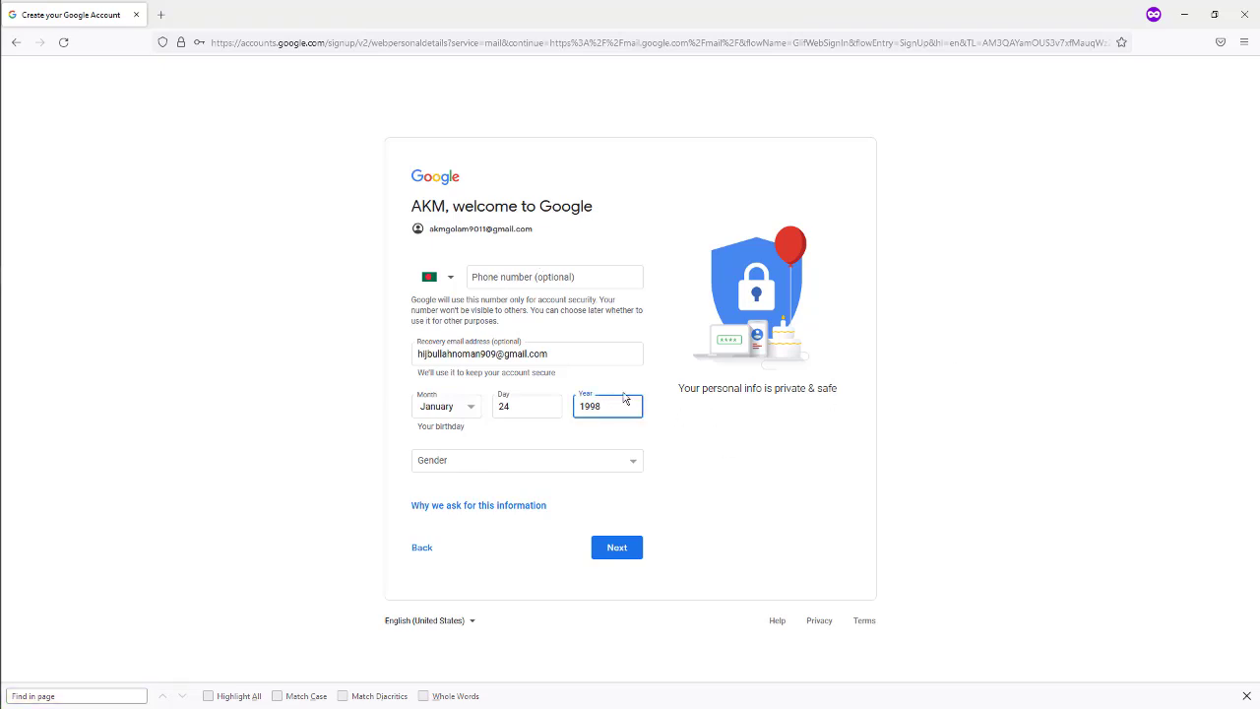
{"action": "left_click_drag", "start_coordinate": [623, 398], "coordinate": [594, 408]}
Step: Set gender to Male and submit the personal details
{"action": "left_click", "coordinate": [579, 463]}
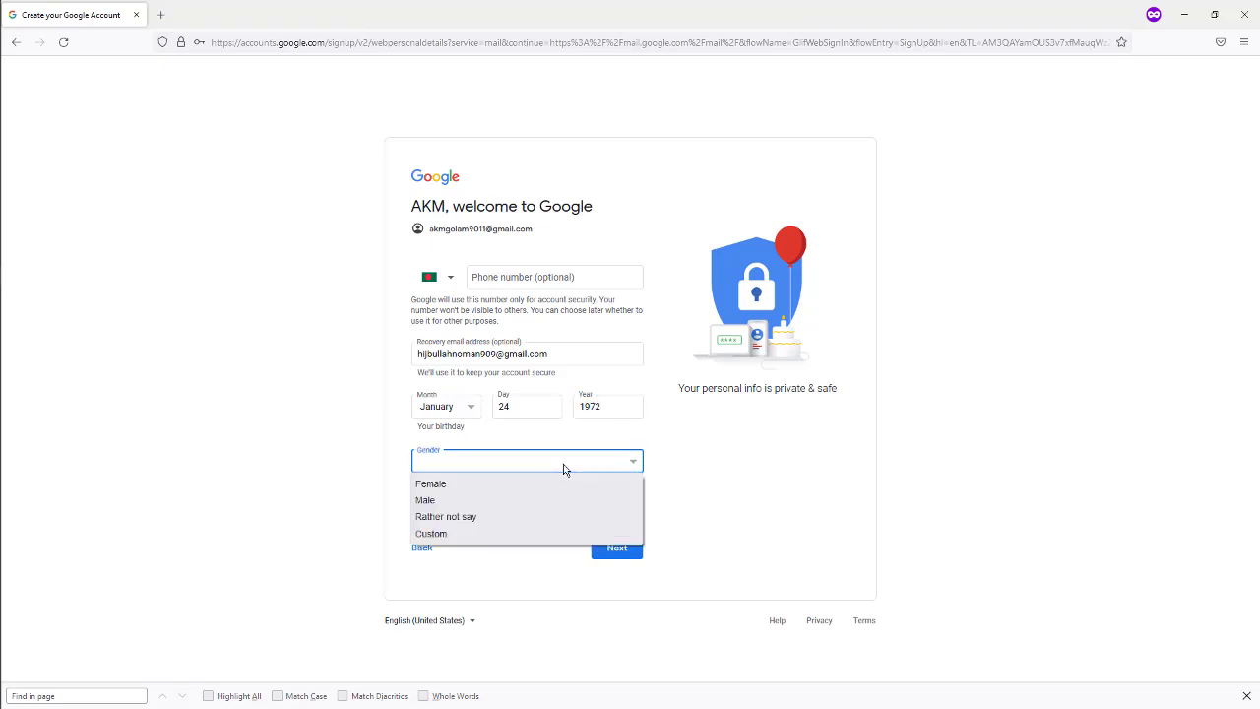
{"action": "left_click", "coordinate": [515, 502]}
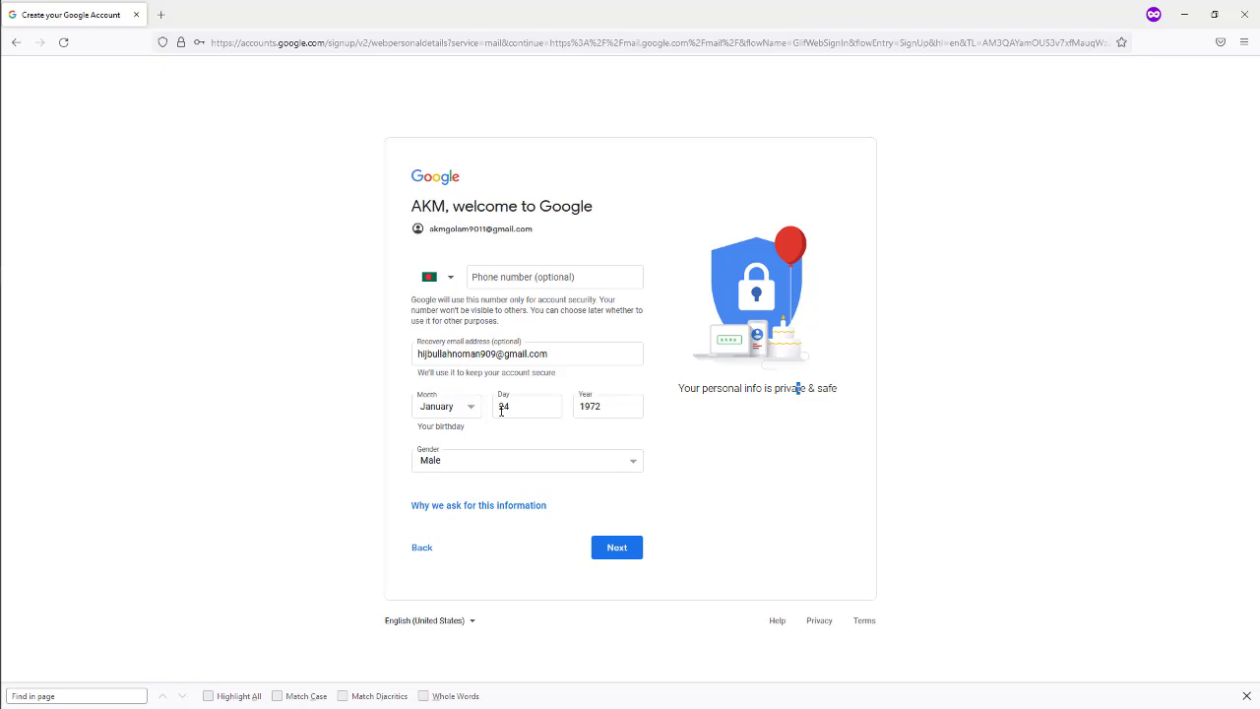
{"action": "left_click", "coordinate": [638, 540]}
{"action": "scroll", "coordinate": [383, 608], "scroll_direction": "down", "scroll_amount": 5}
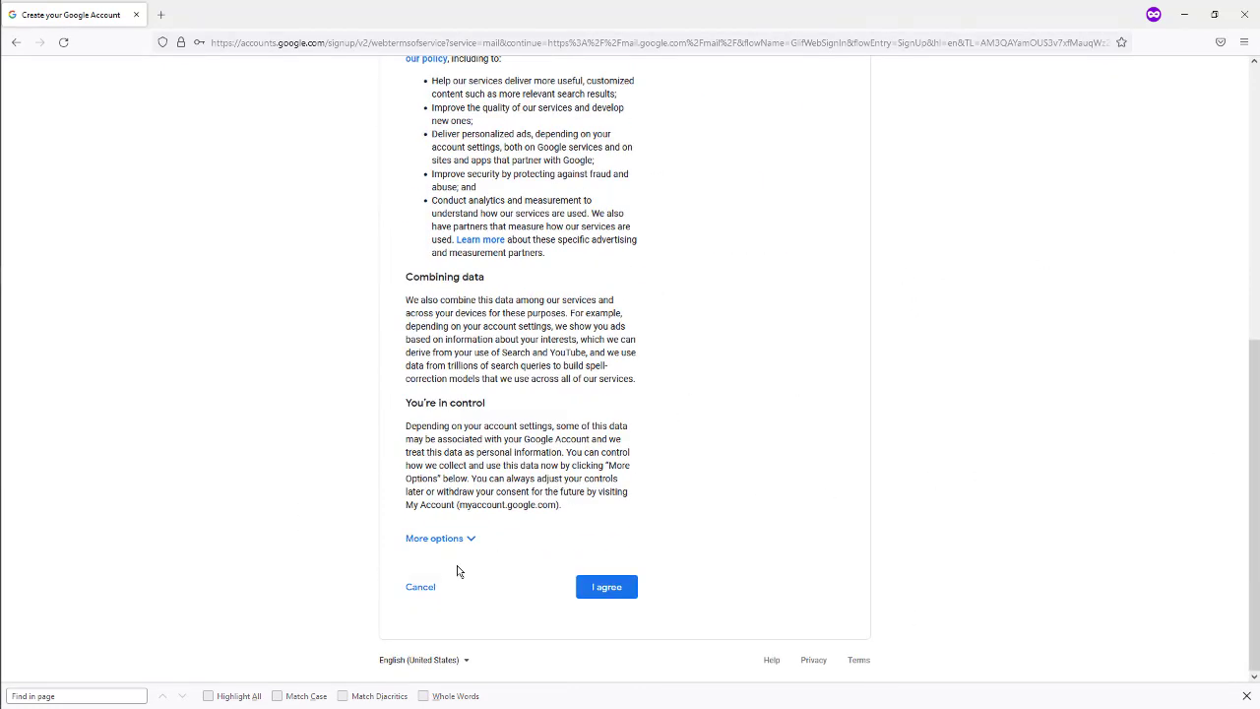
Step: Accept the terms, reload past the 502 error, browse Promotions, Social and Primary, then open a new tab
{"action": "left_click", "coordinate": [611, 591]}
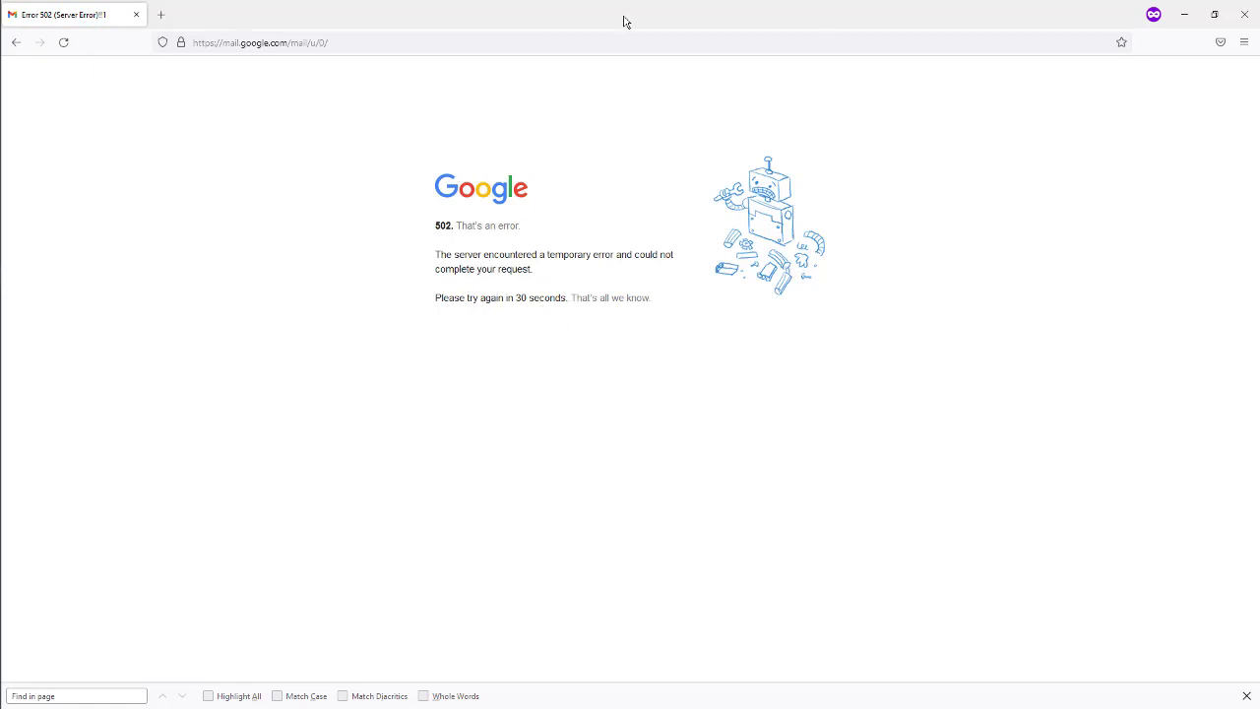
{"action": "left_click", "coordinate": [63, 44]}
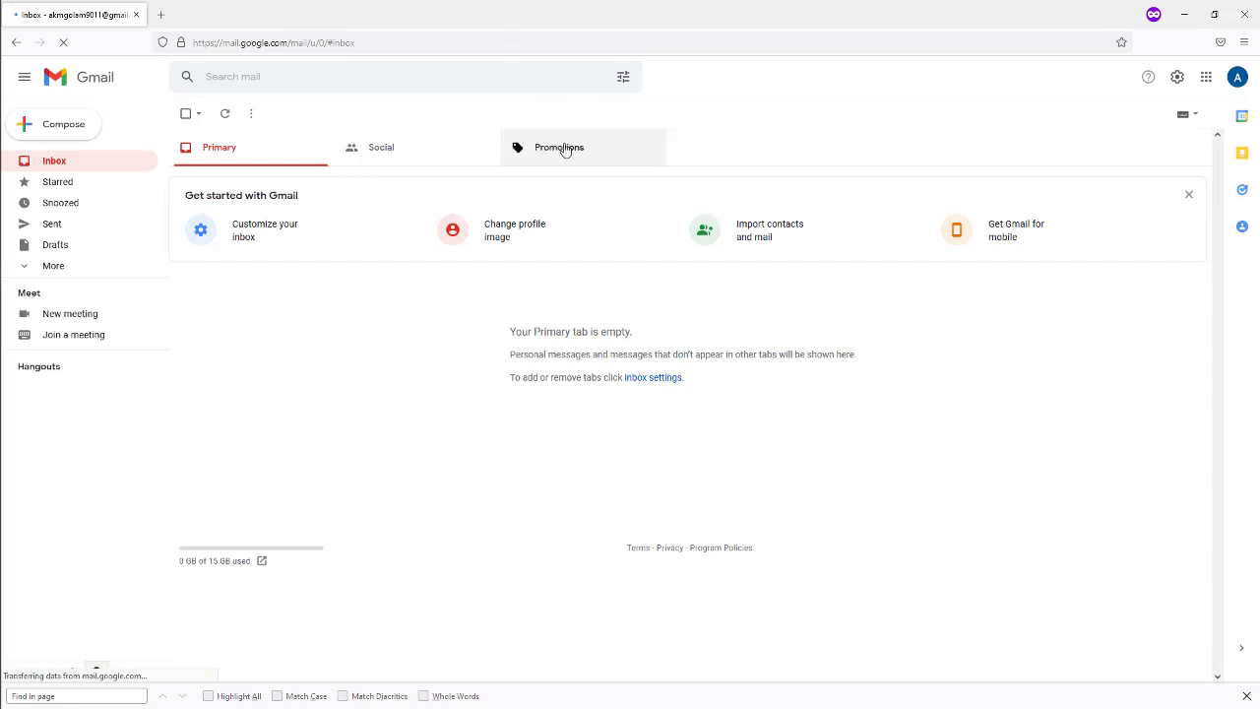
{"action": "left_click", "coordinate": [563, 149]}
{"action": "left_click", "coordinate": [403, 153]}
{"action": "left_click", "coordinate": [286, 156]}
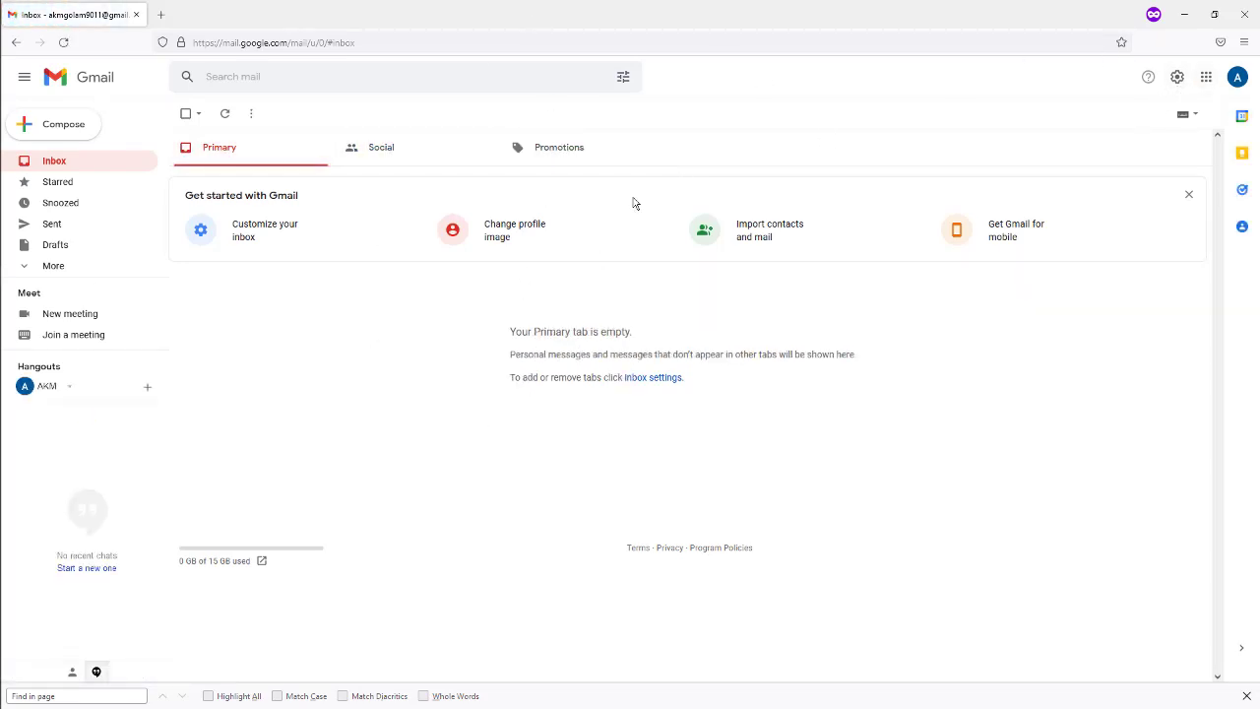
{"action": "left_click", "coordinate": [163, 14]}
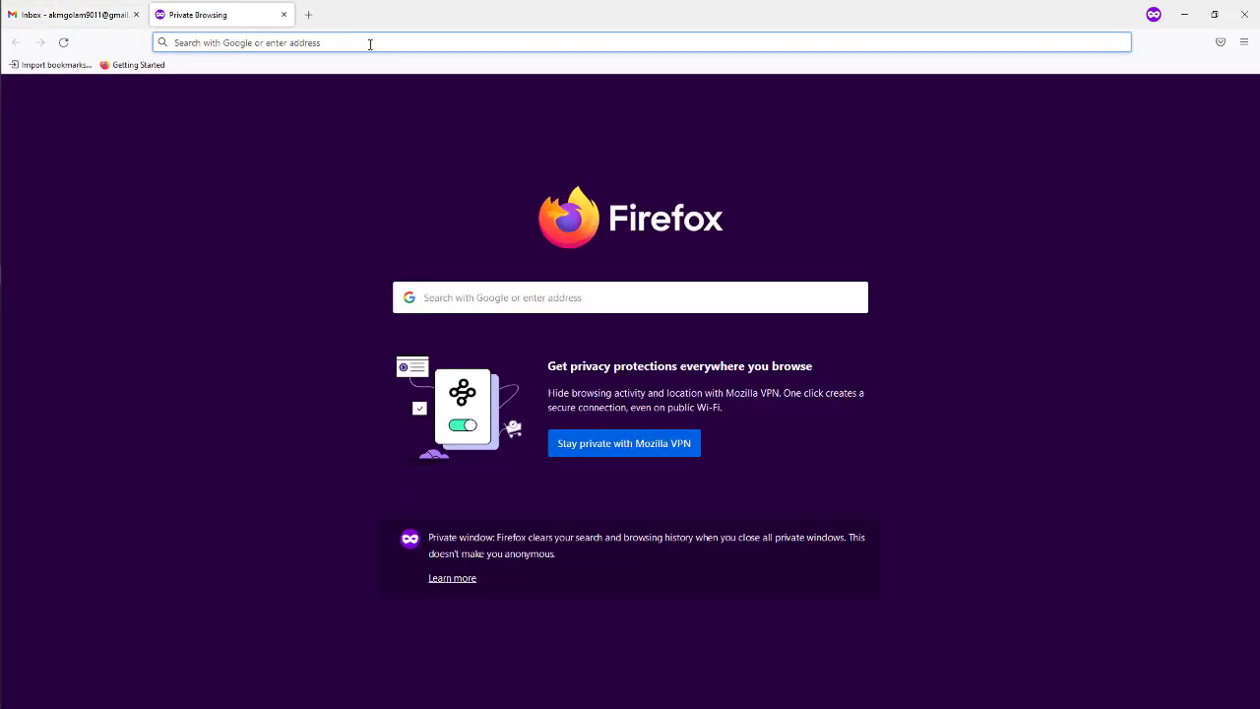
Step: Go to the YouTube home page and reload it
{"action": "left_click", "coordinate": [370, 43]}
{"action": "type", "text": "y"}
{"action": "key", "text": "BackSpace"}
{"action": "type", "text": "youtube.com/"}
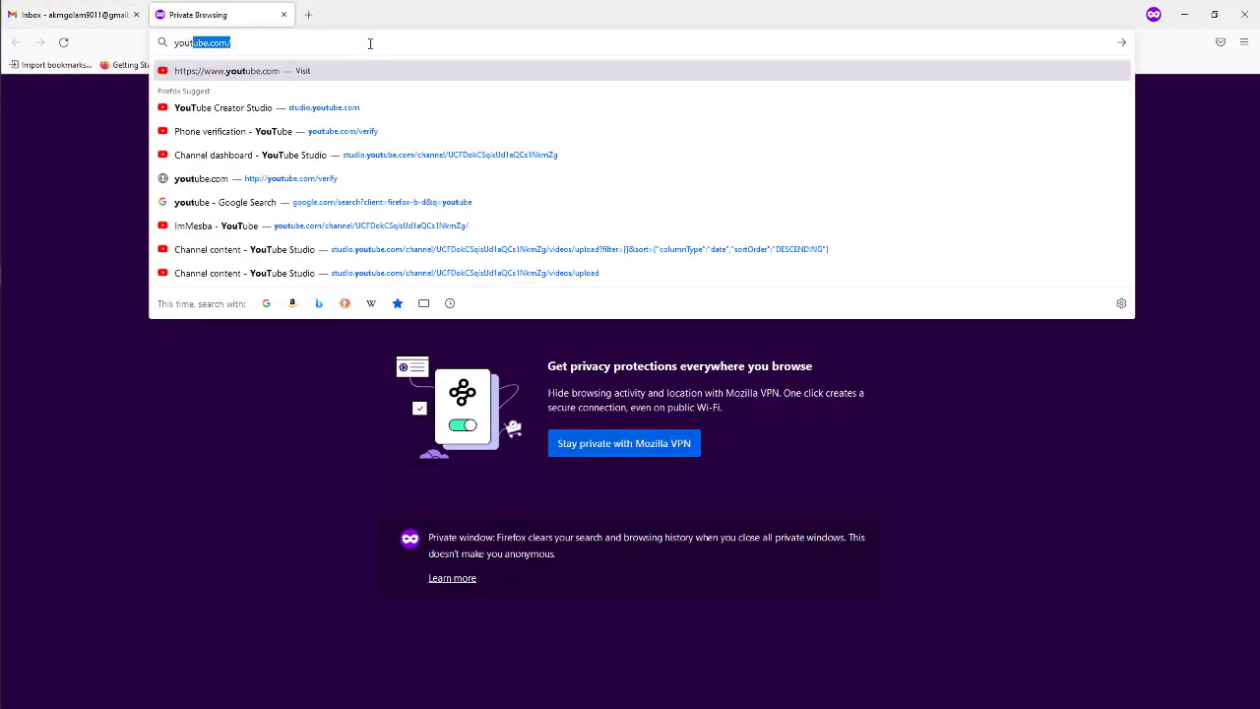
{"action": "key", "text": "Return"}
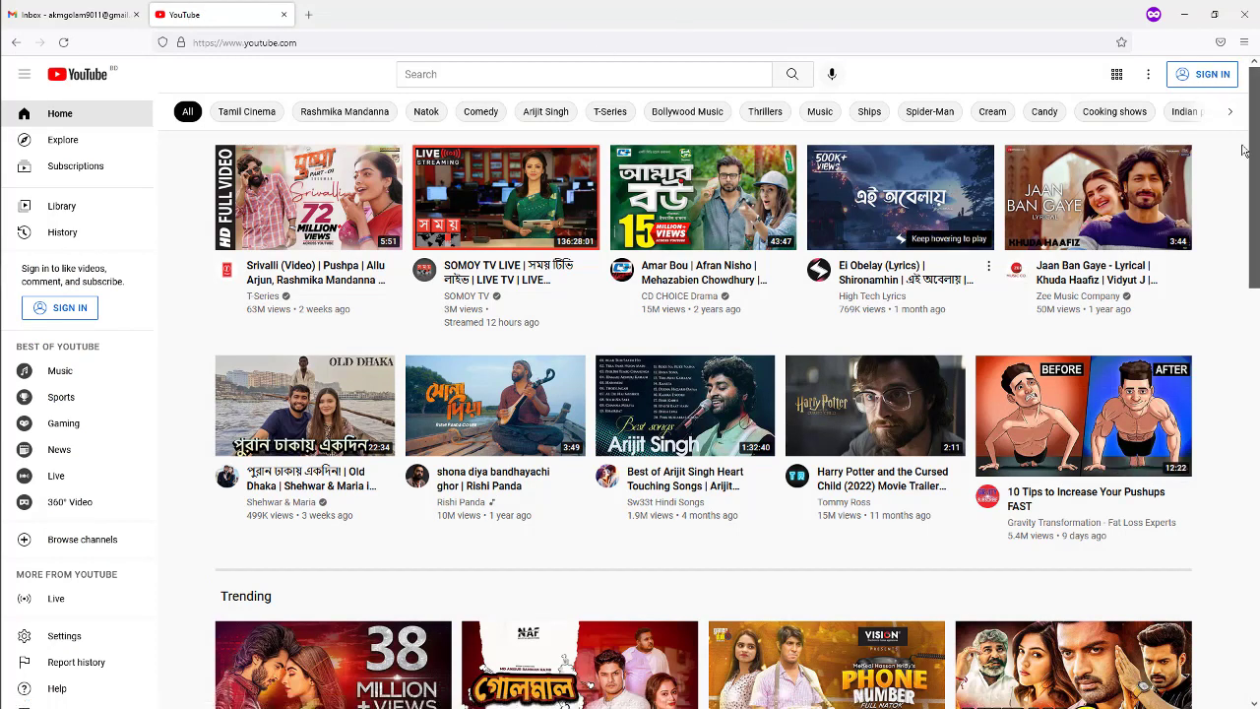
{"action": "left_click", "coordinate": [63, 43]}
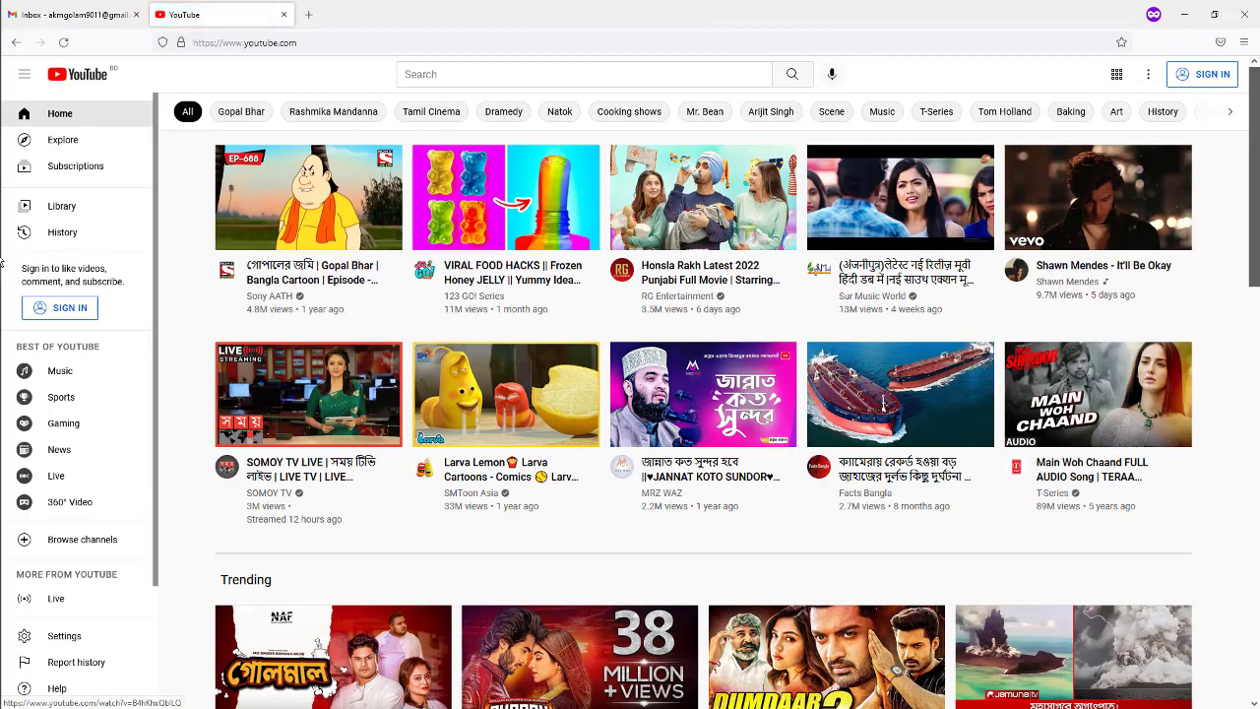
{"action": "mouse_move", "coordinate": [2, 262]}
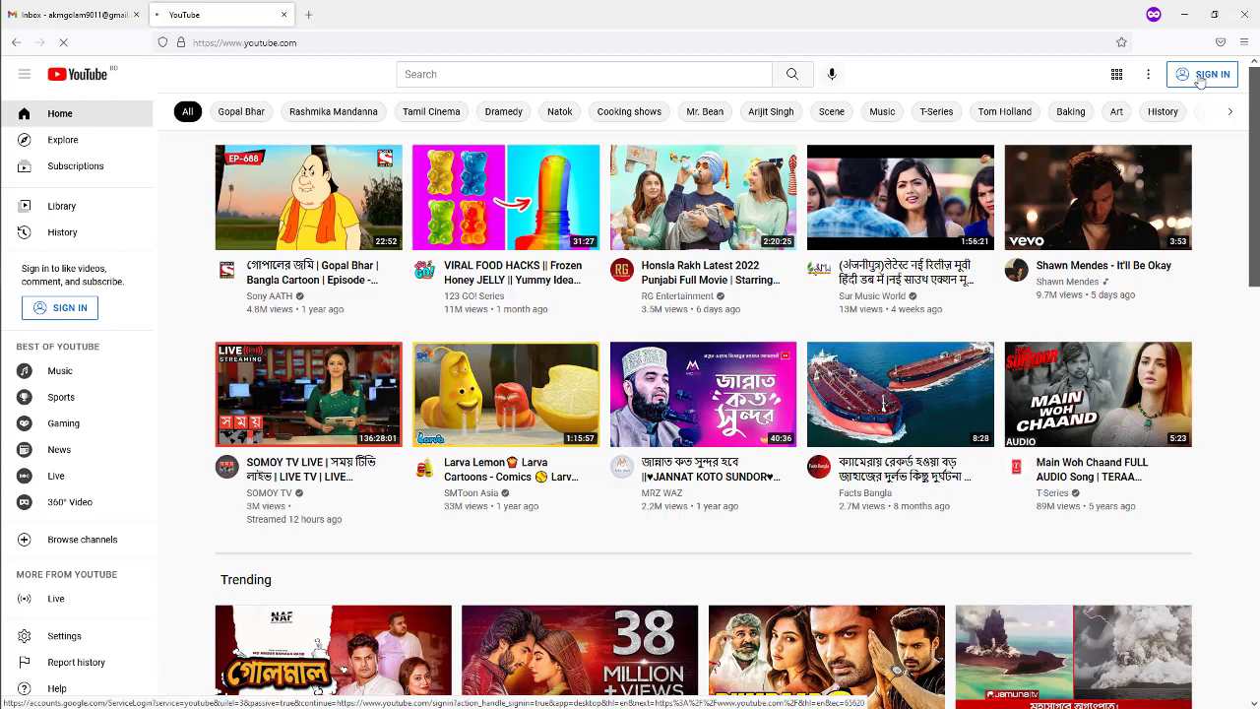
Step: Sign in to YouTube and create a channel under the account's own name
{"action": "left_click", "coordinate": [1200, 81]}
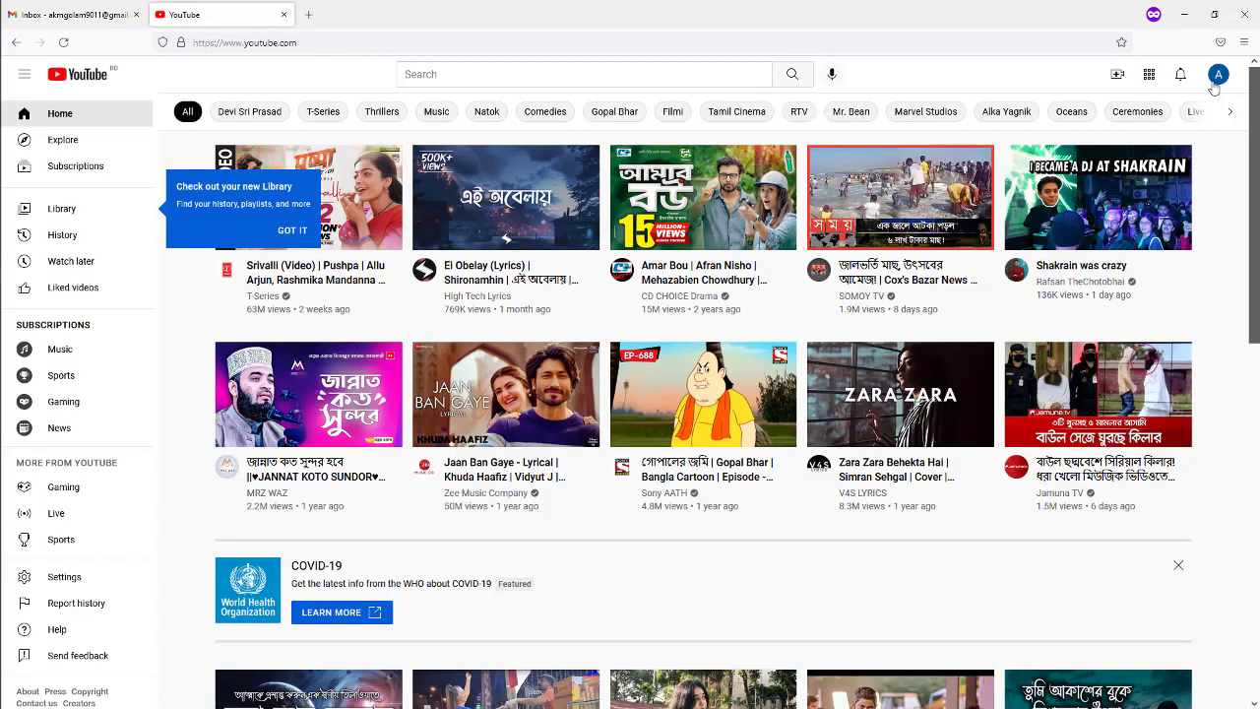
{"action": "left_click", "coordinate": [1217, 79]}
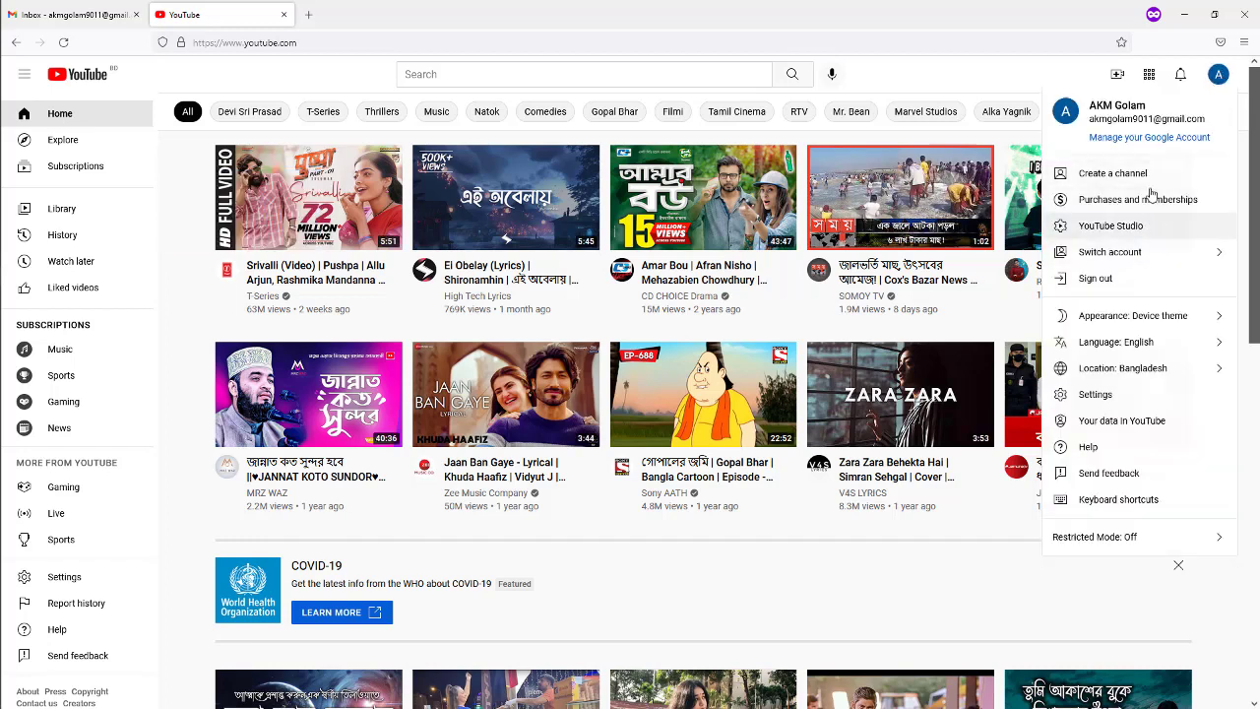
{"action": "left_click", "coordinate": [1114, 173]}
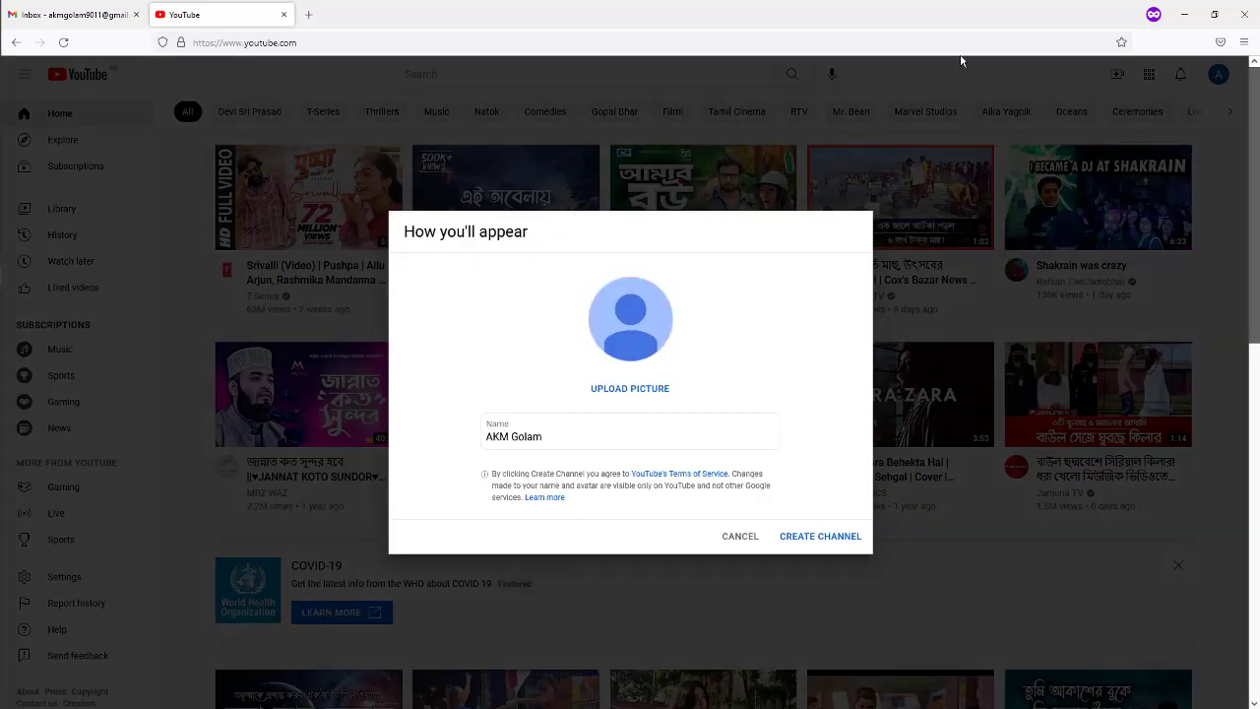
{"action": "left_click", "coordinate": [827, 536]}
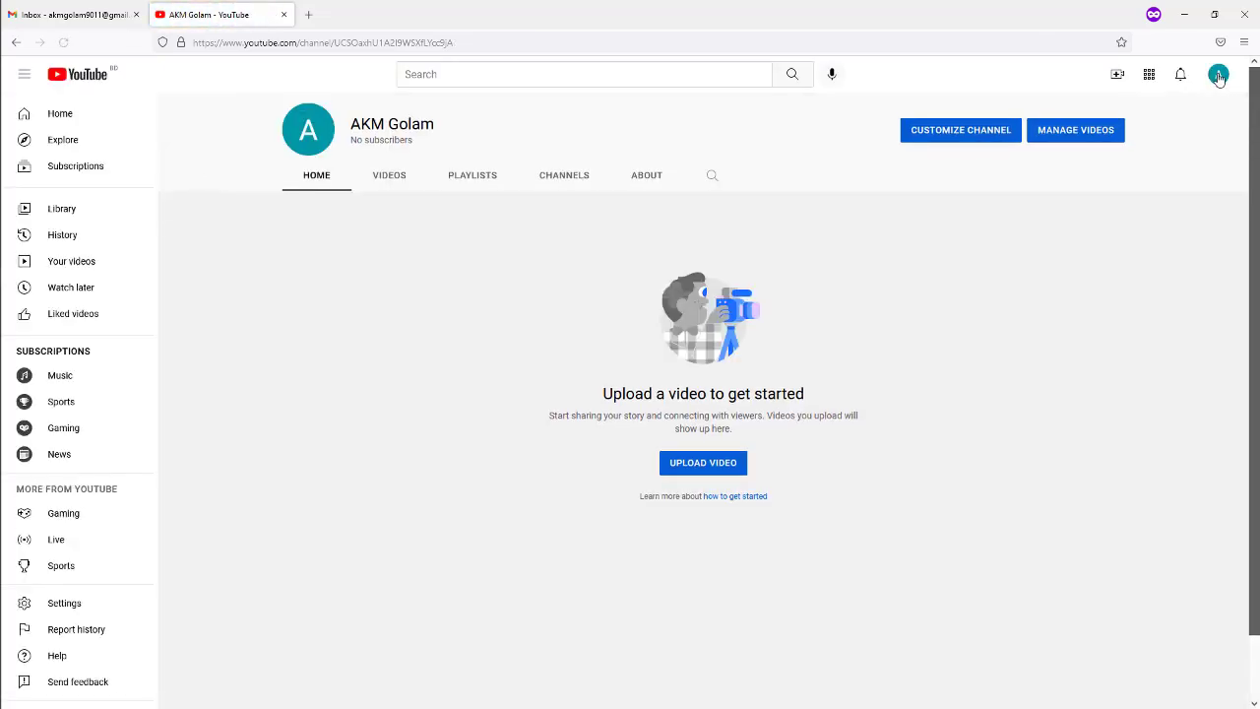
Step: From YouTube settings, create an additional channel named 'BE Multimedia' with the new-account acknowledgement ticked
{"action": "left_click", "coordinate": [1220, 75]}
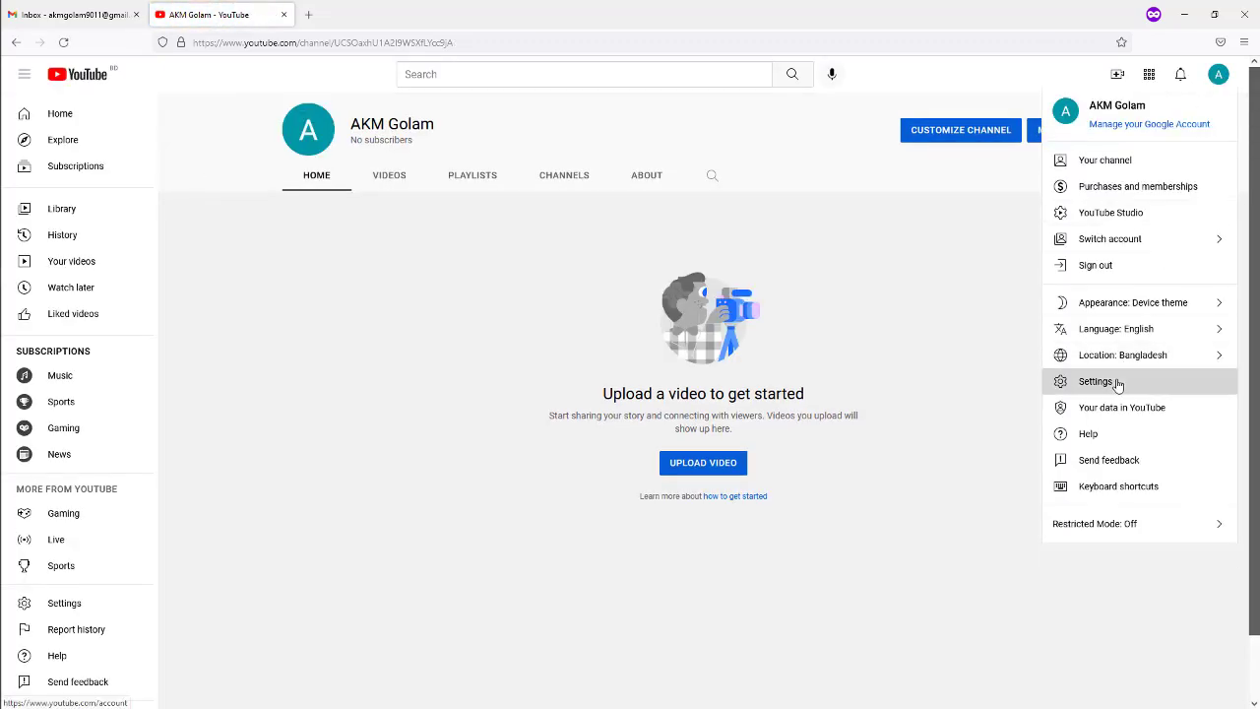
{"action": "left_click", "coordinate": [1116, 381]}
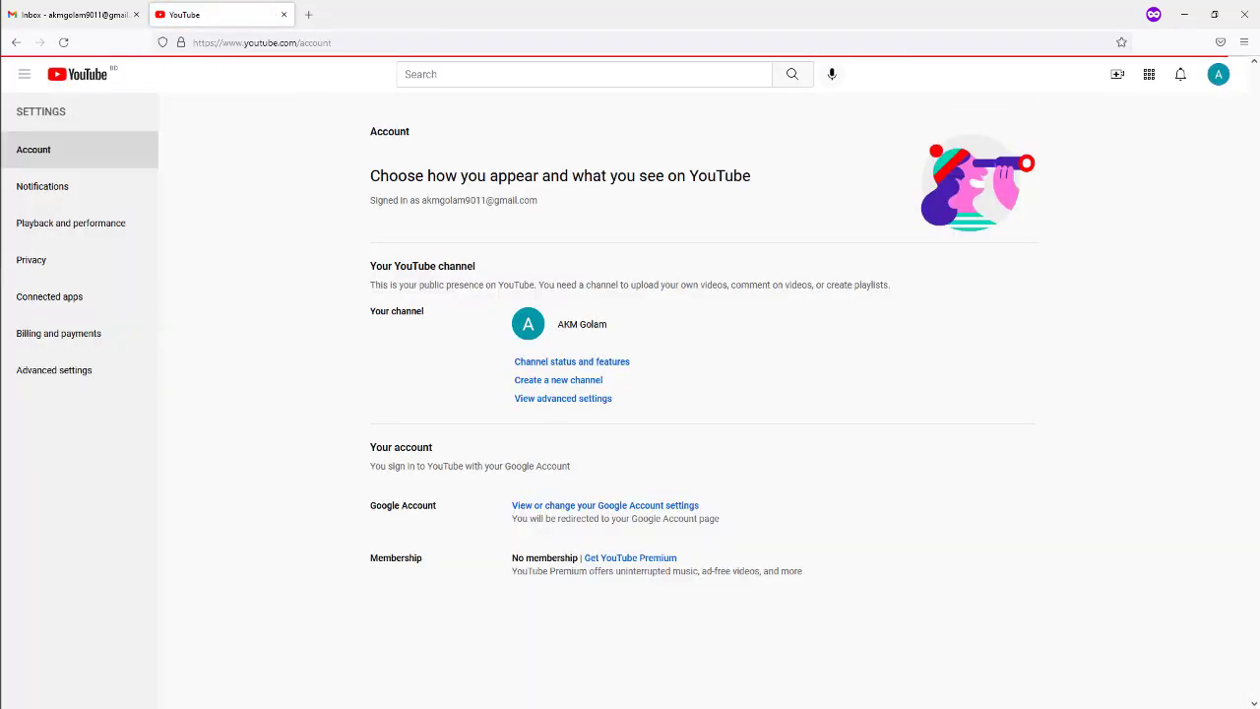
{"action": "left_click", "coordinate": [553, 380]}
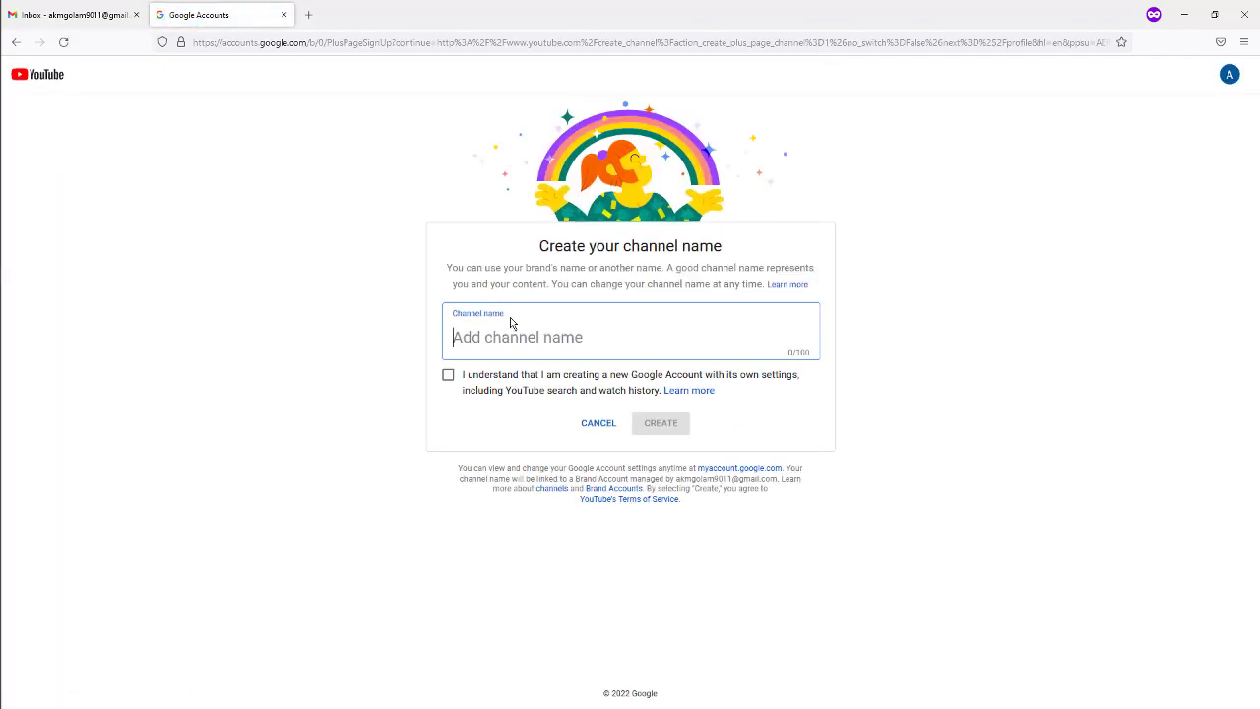
{"action": "type", "text": "BE Multimedia"}
{"action": "left_click", "coordinate": [447, 377]}
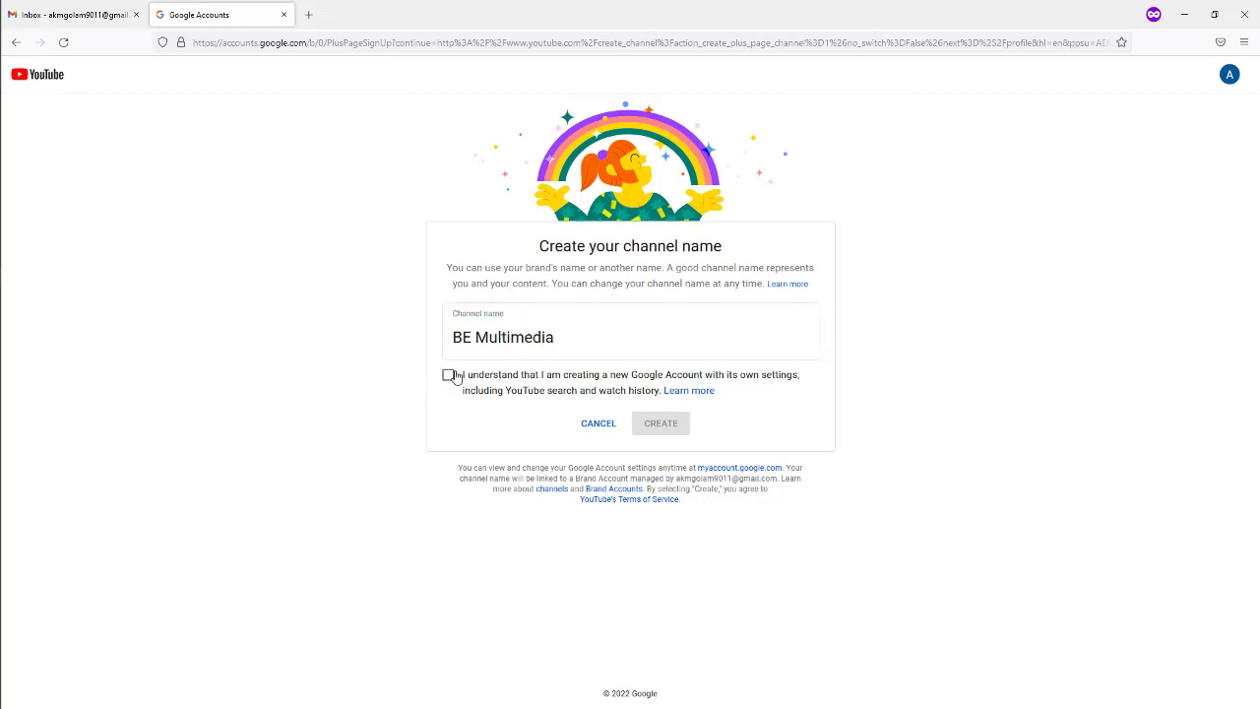
{"action": "left_click", "coordinate": [450, 377]}
{"action": "left_click", "coordinate": [662, 423]}
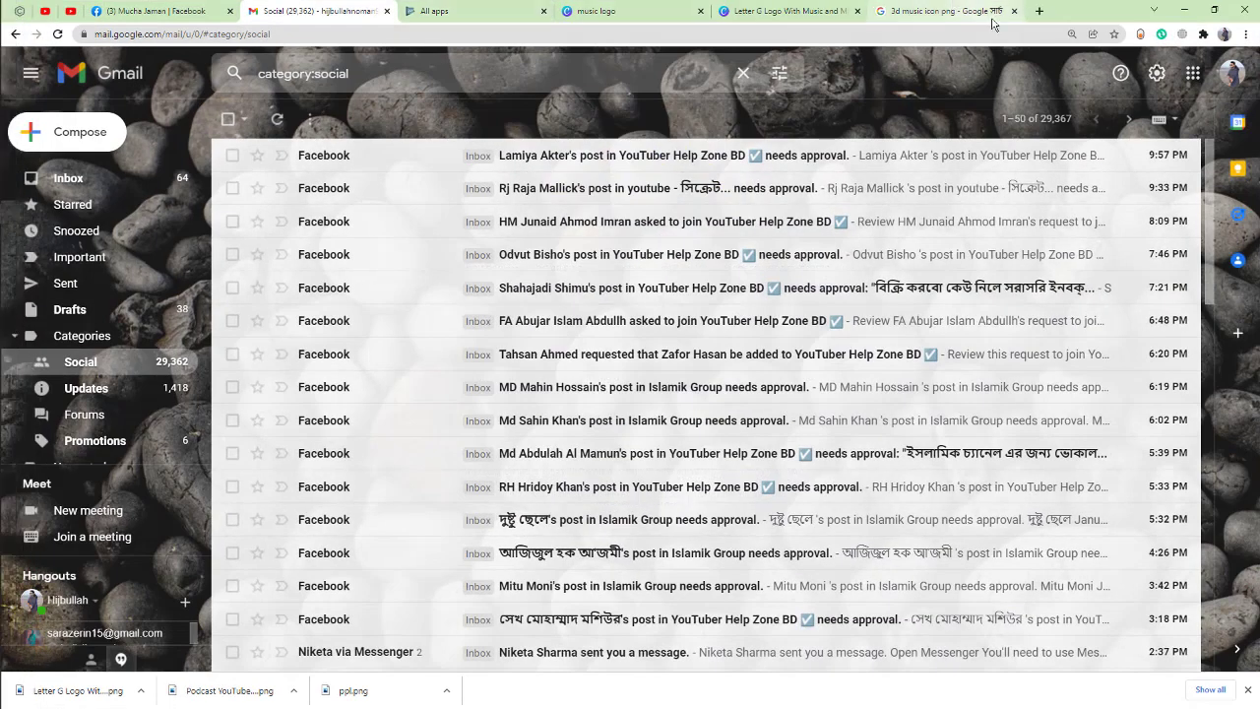
Step: In the Canva template search, replace the music logo query with 'media'
{"action": "left_click", "coordinate": [719, 8]}
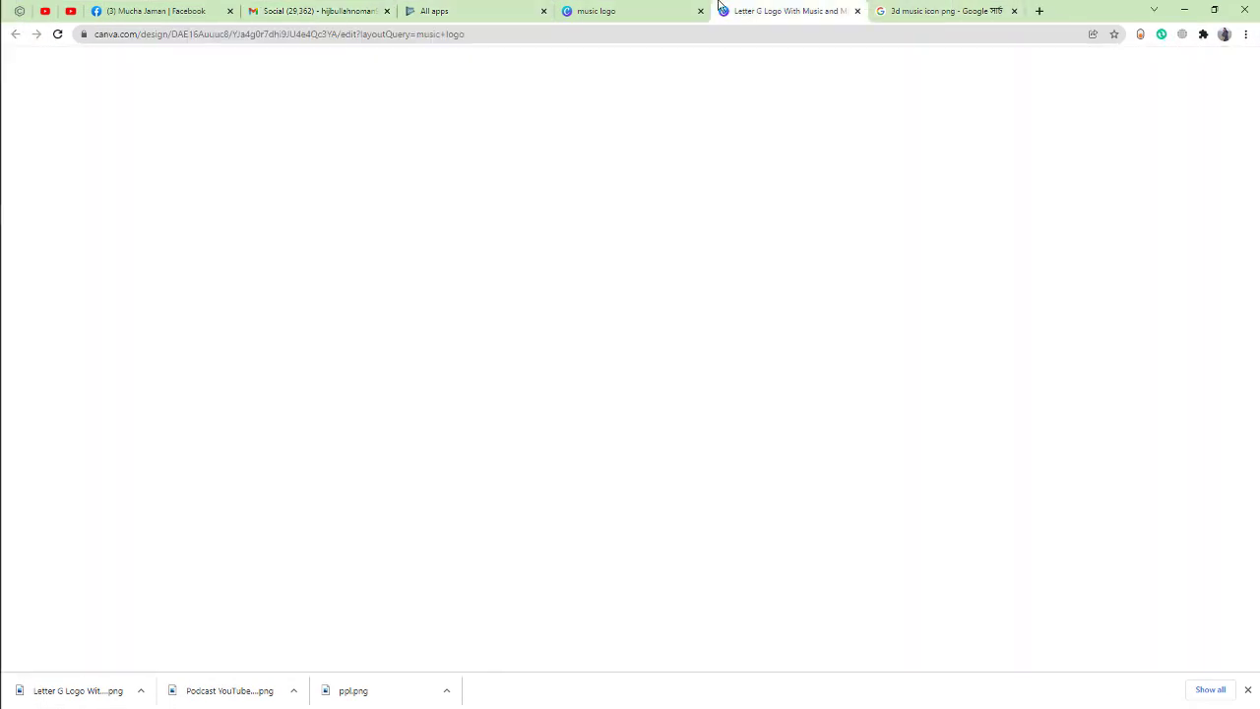
{"action": "left_click", "coordinate": [610, 10]}
{"action": "scroll", "coordinate": [662, 274], "scroll_direction": "up", "scroll_amount": 4}
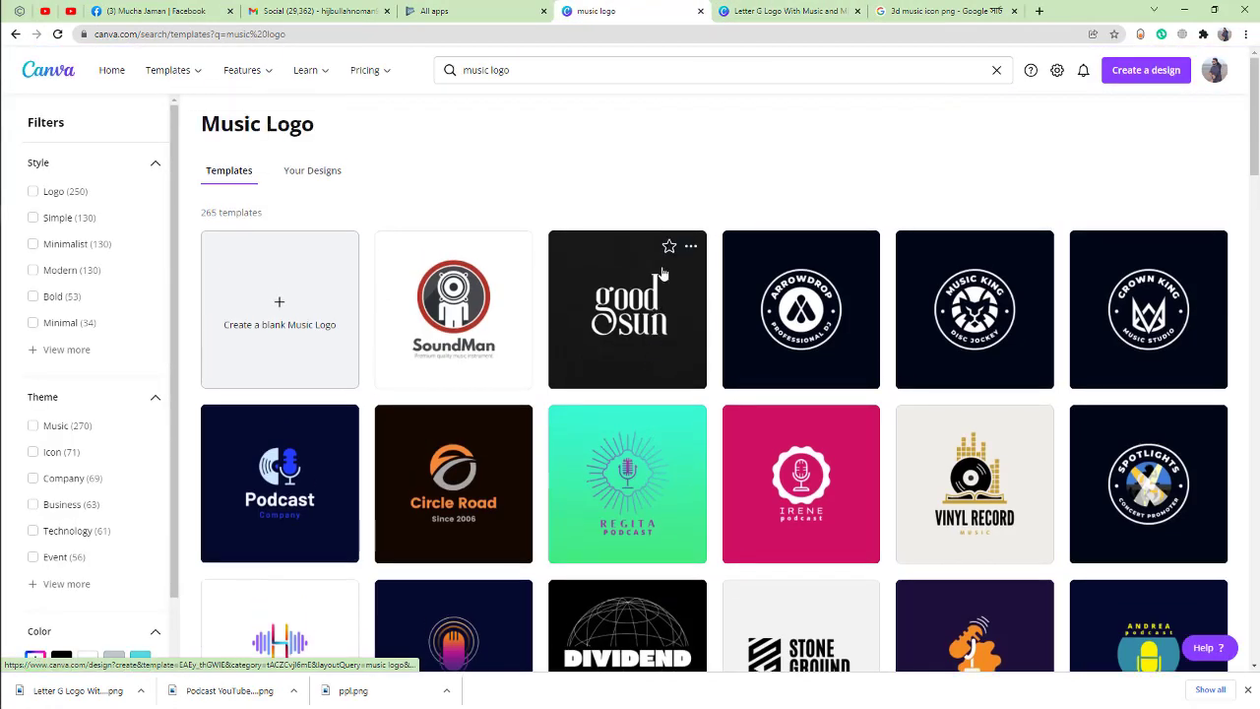
{"action": "left_click", "coordinate": [570, 69]}
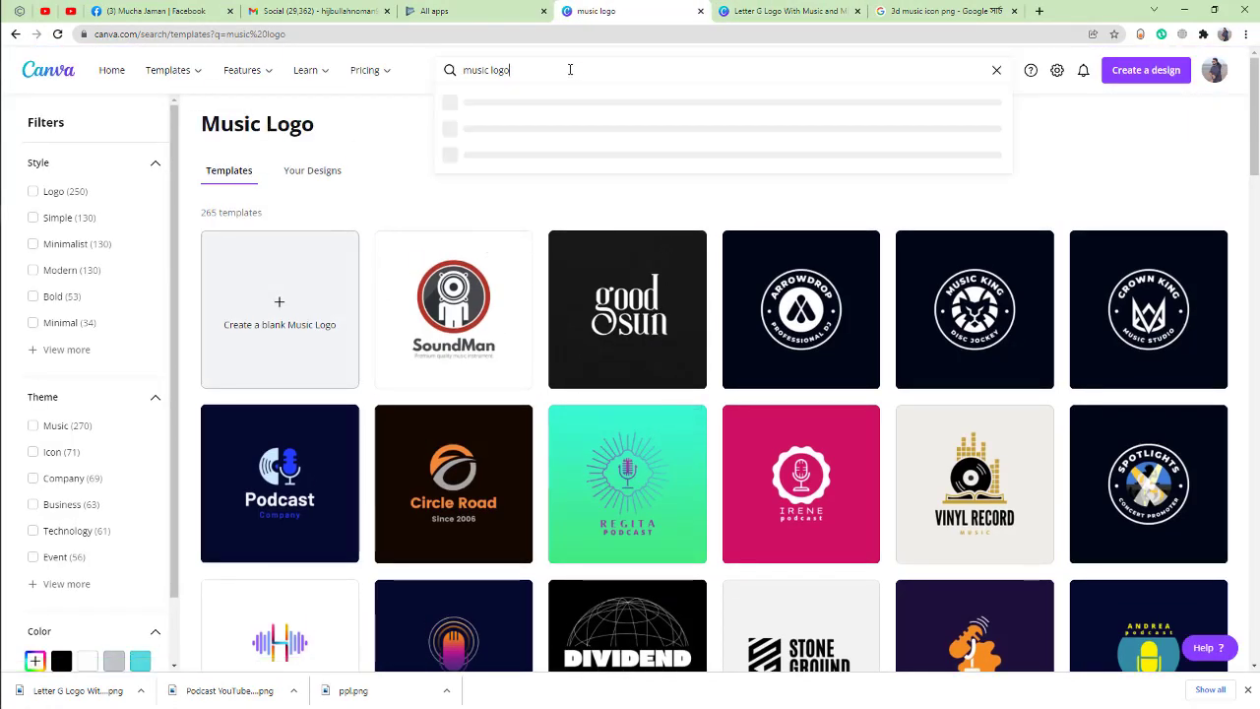
{"action": "left_click_drag", "start_coordinate": [570, 69], "coordinate": [443, 70]}
{"action": "type", "text": "melo"}
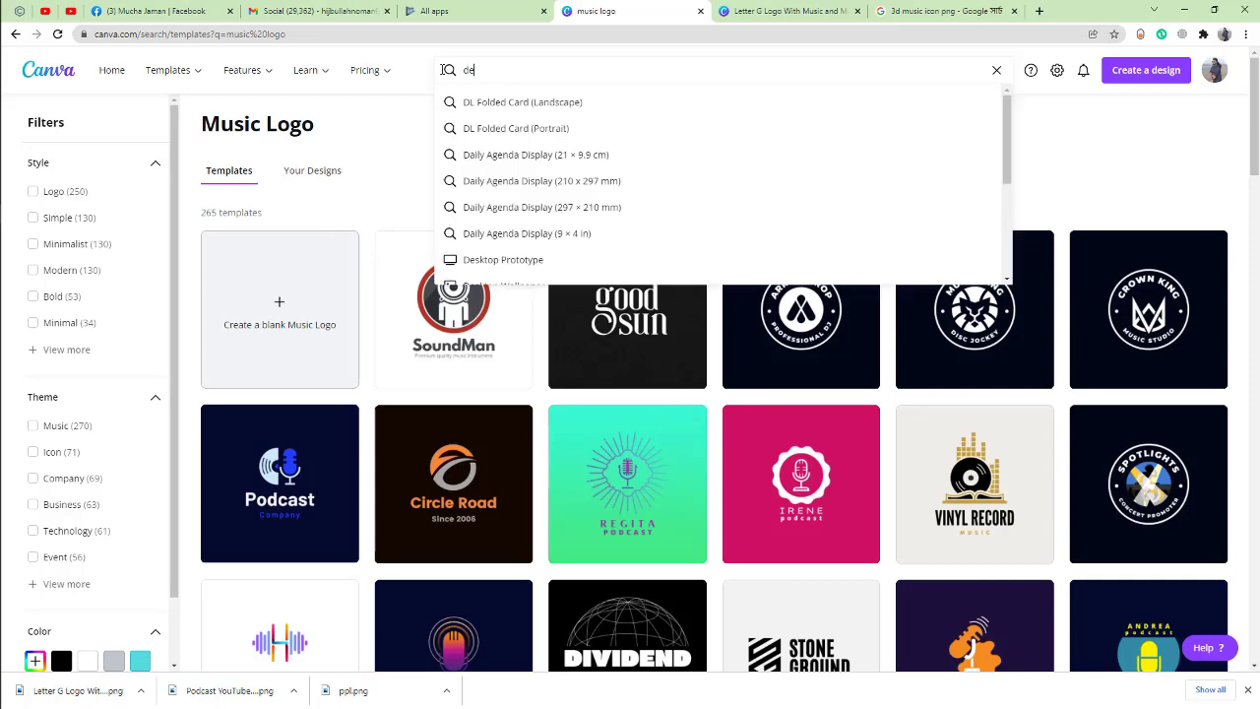
{"action": "key", "text": "BackSpace"}
{"action": "key", "text": "BackSpace"}
{"action": "key", "text": "BackSpace"}
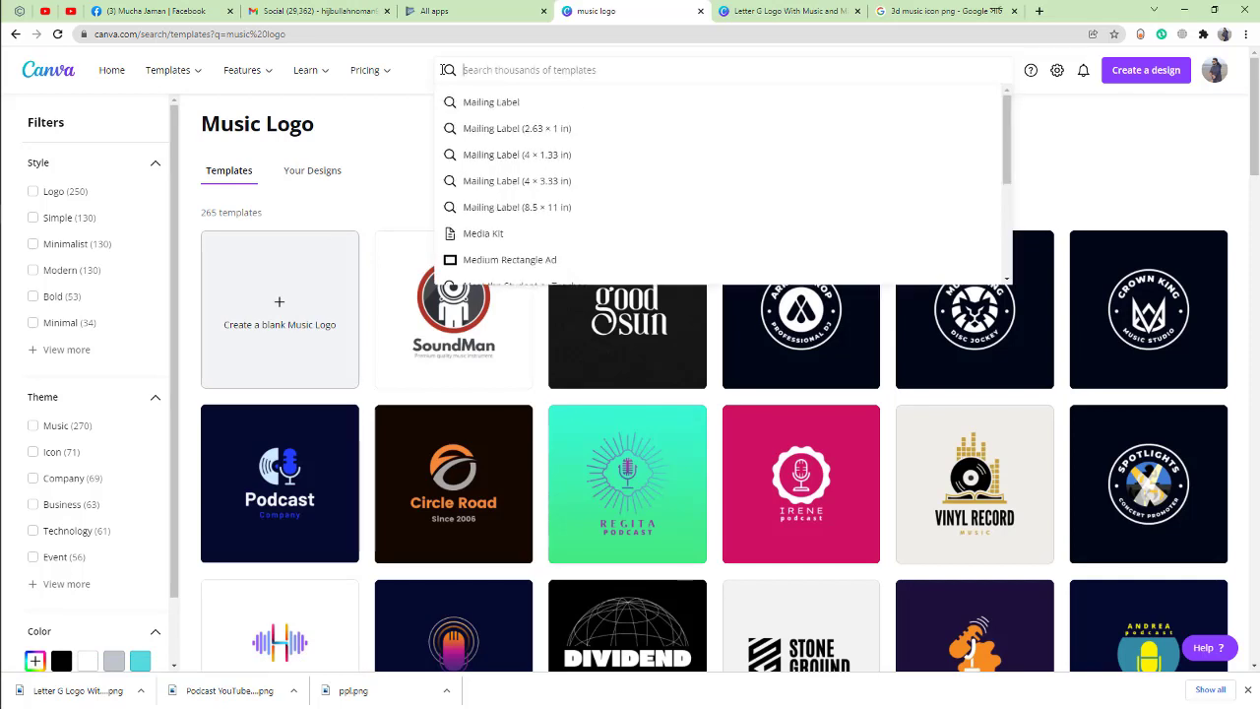
{"action": "type", "text": "de"}
{"action": "key", "text": "BackSpace"}
{"action": "type", "text": "media"}
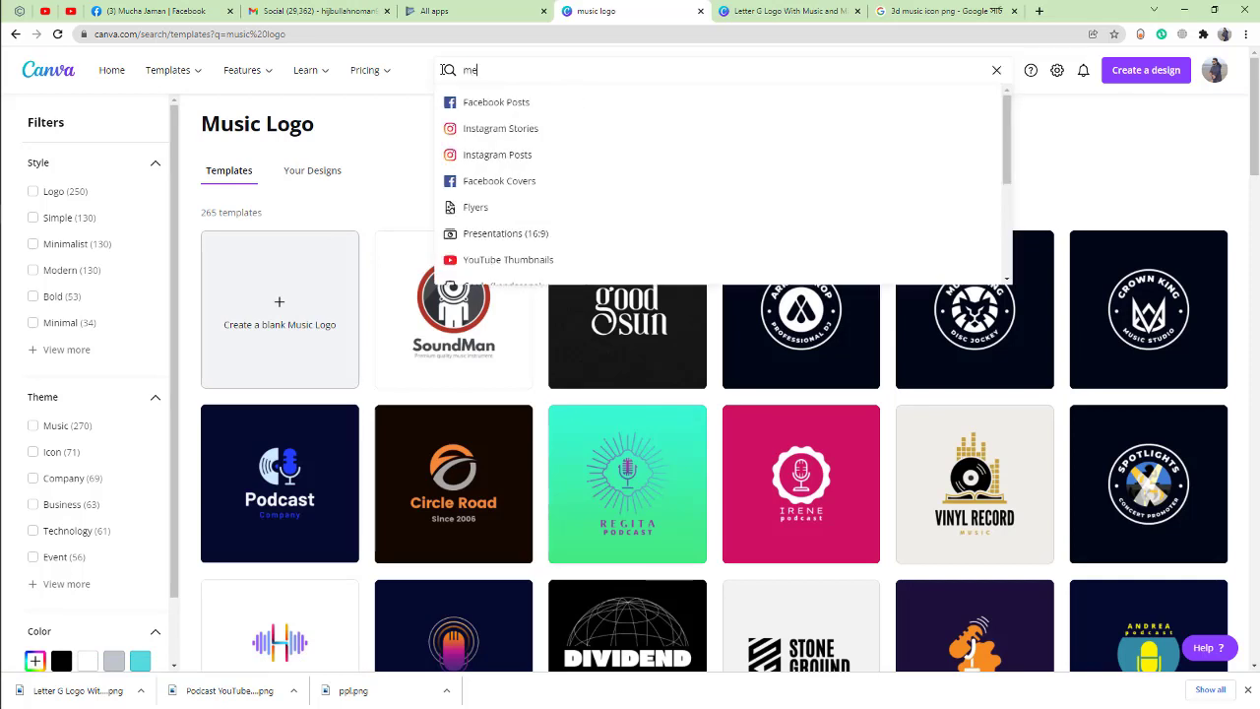
{"action": "key", "text": "Return"}
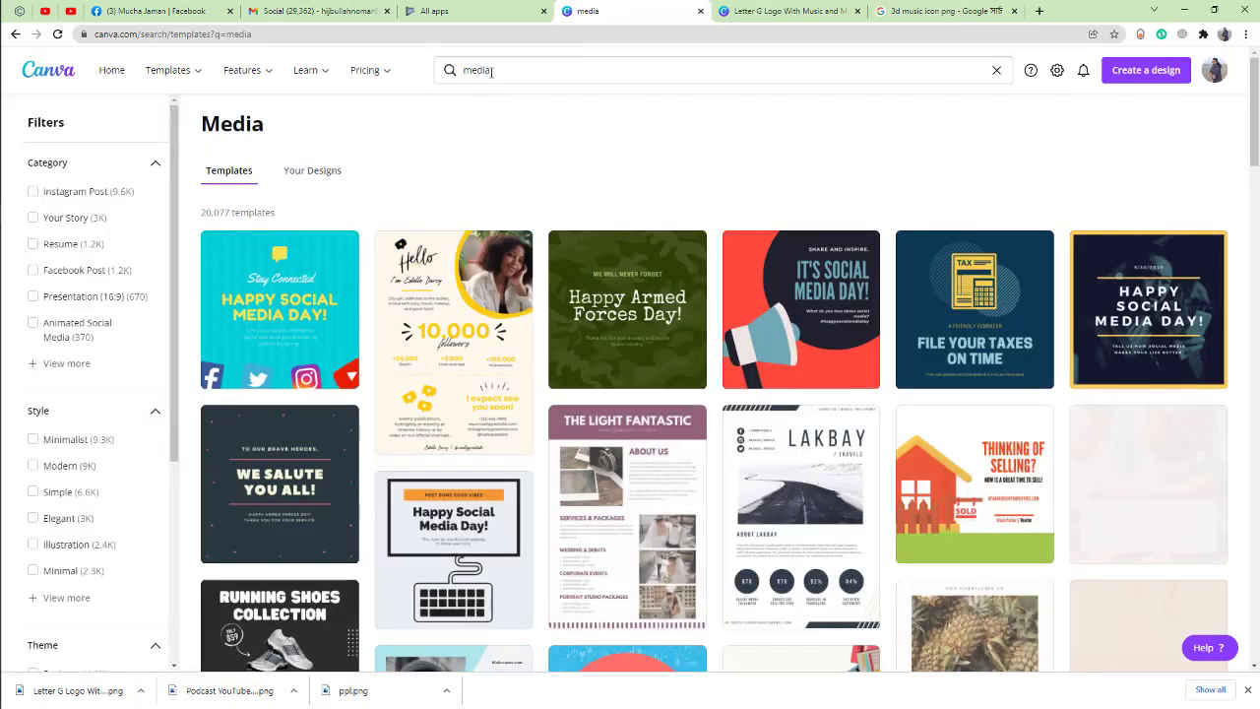
Step: Refine the search to 'media logo' and open the MediaPlay template as a new design
{"action": "left_click", "coordinate": [489, 70]}
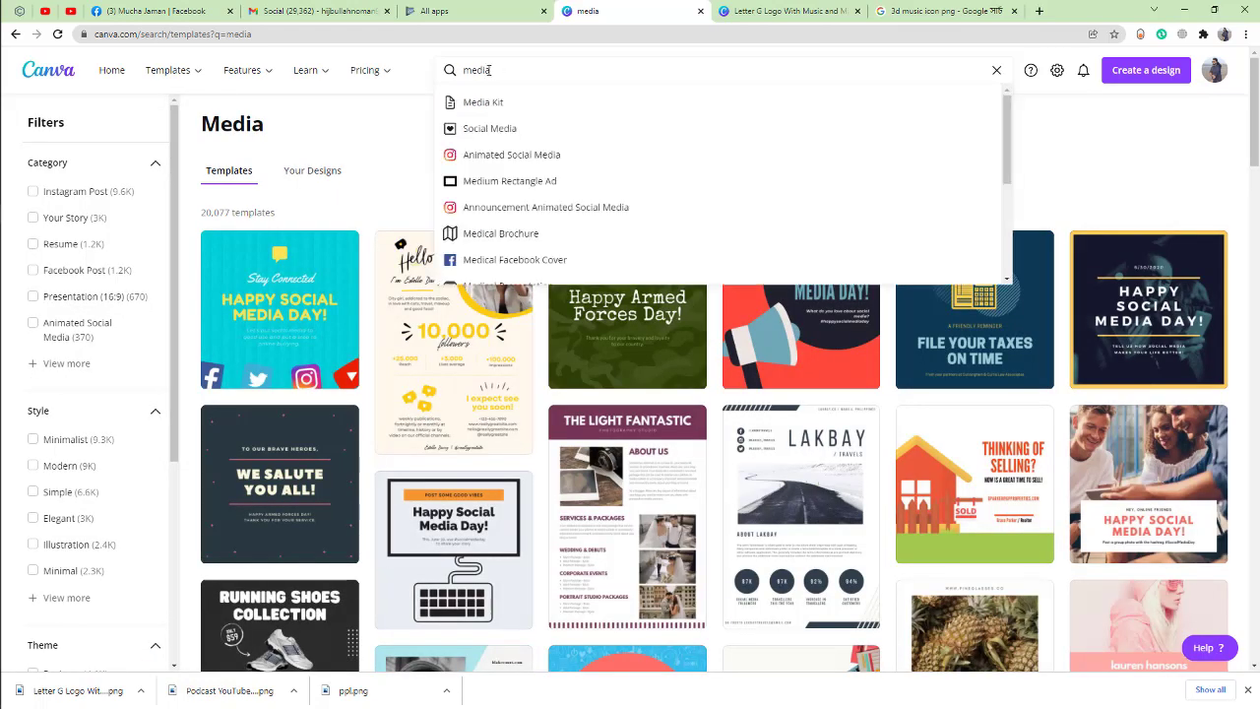
{"action": "type", "text": "logo"}
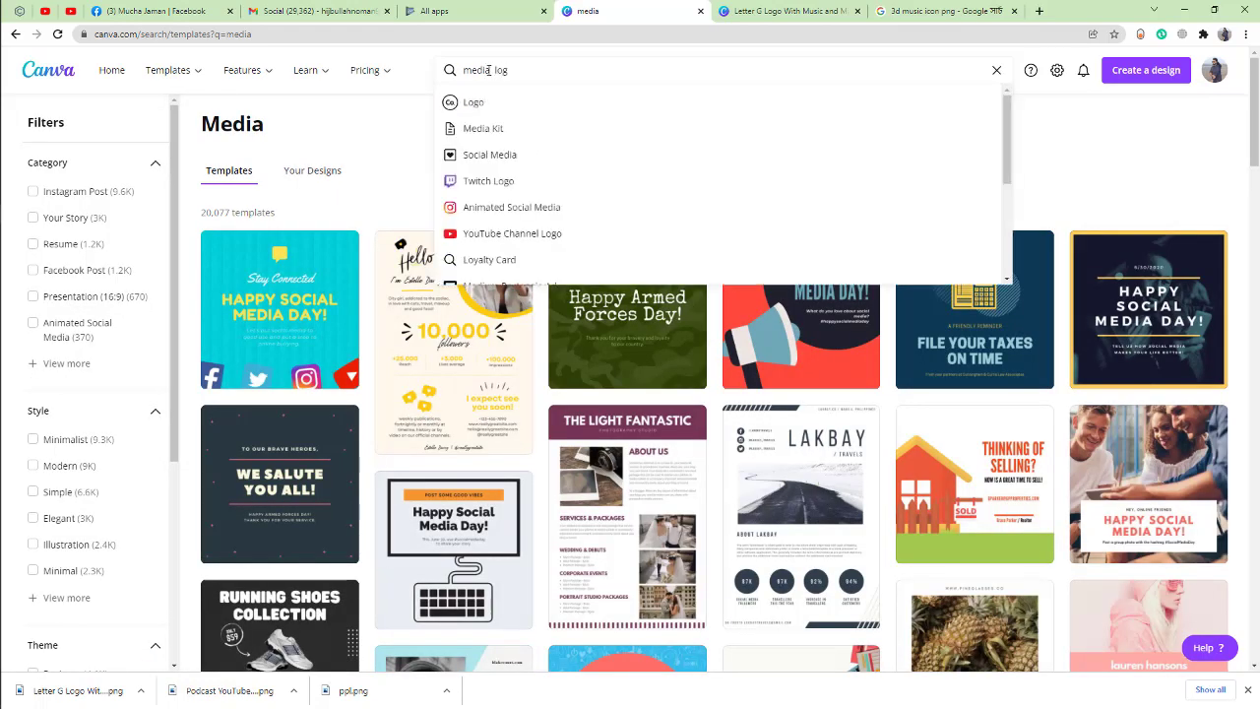
{"action": "key", "text": "Return"}
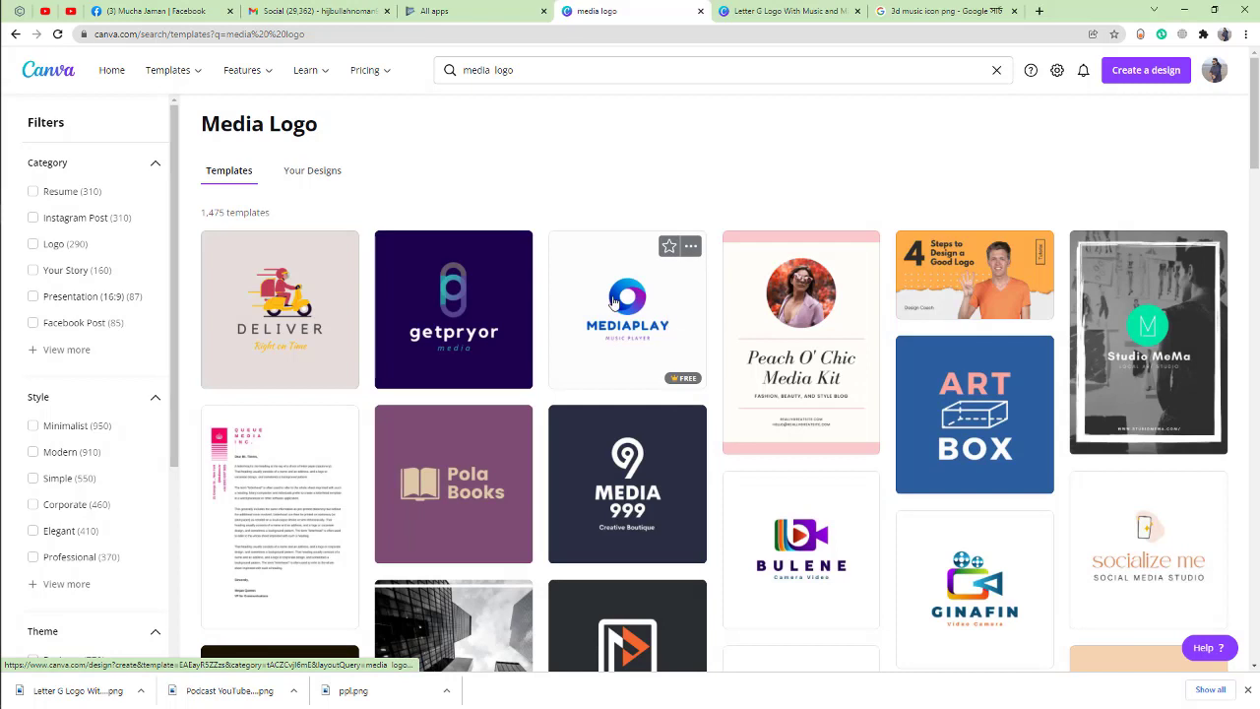
{"action": "left_click", "coordinate": [638, 309]}
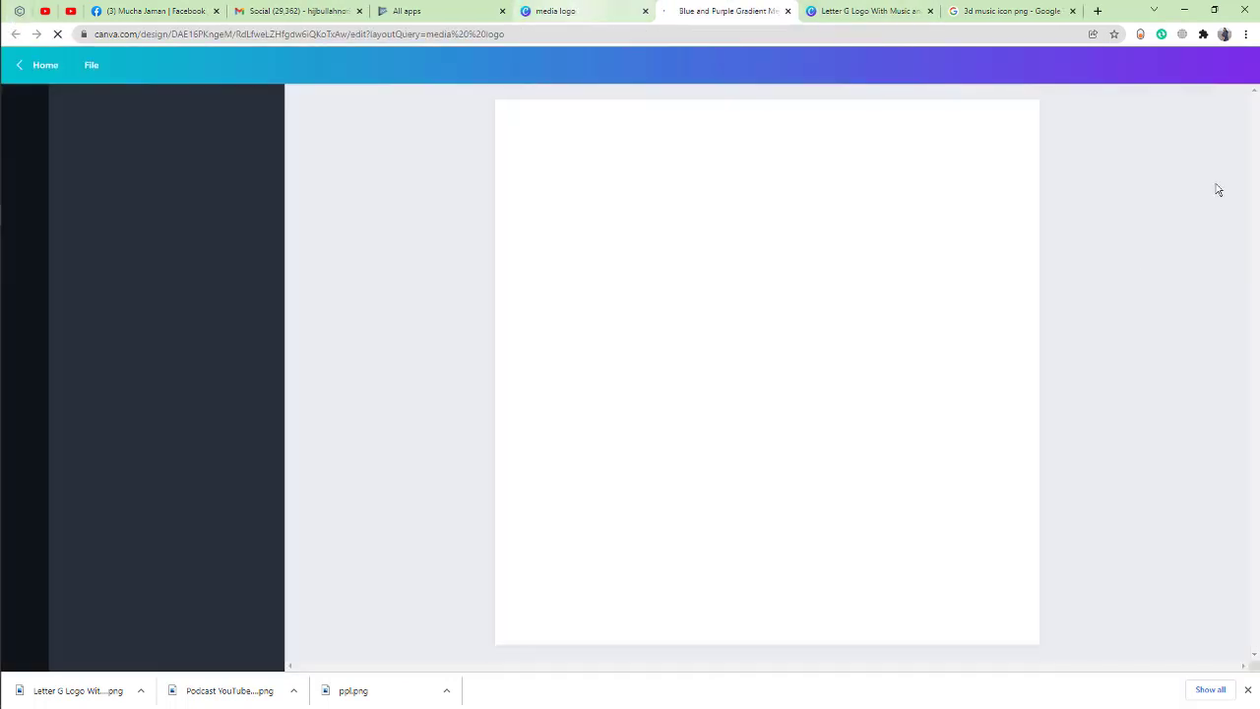
Step: Open the Ginafin Video Camera logo template from the media logo results
{"action": "left_click", "coordinate": [599, 12]}
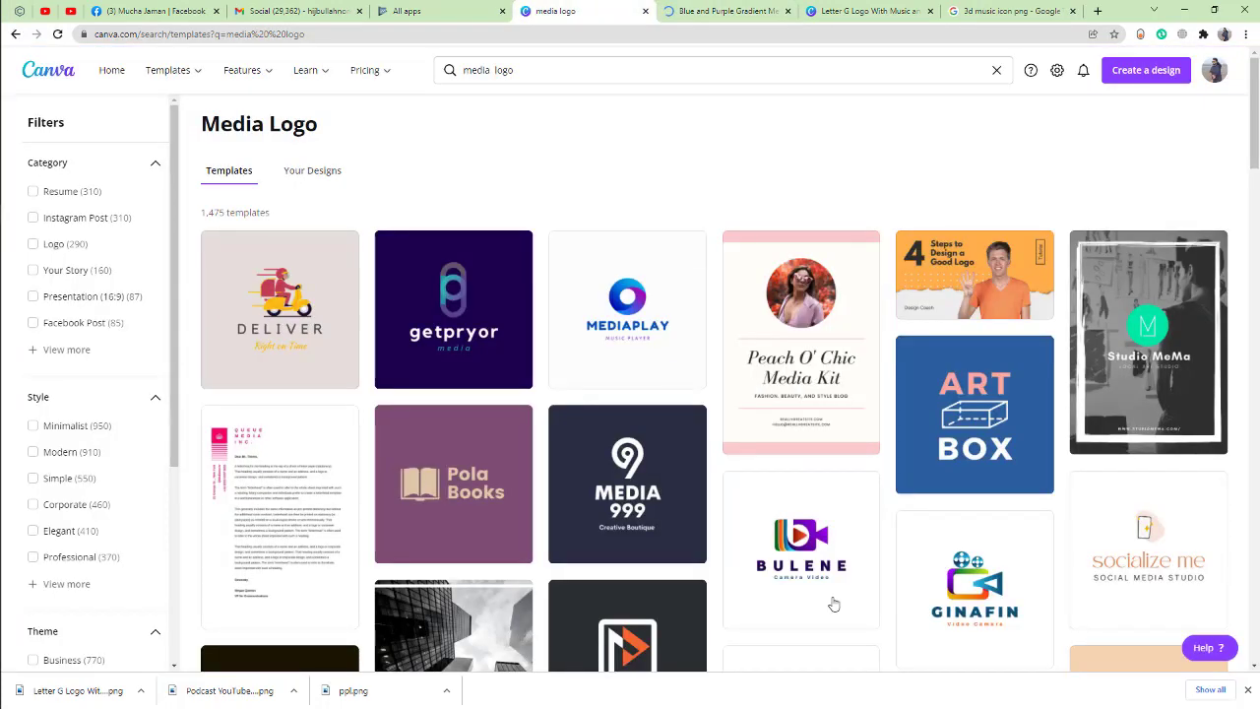
{"action": "scroll", "coordinate": [834, 604], "scroll_direction": "down", "scroll_amount": 2}
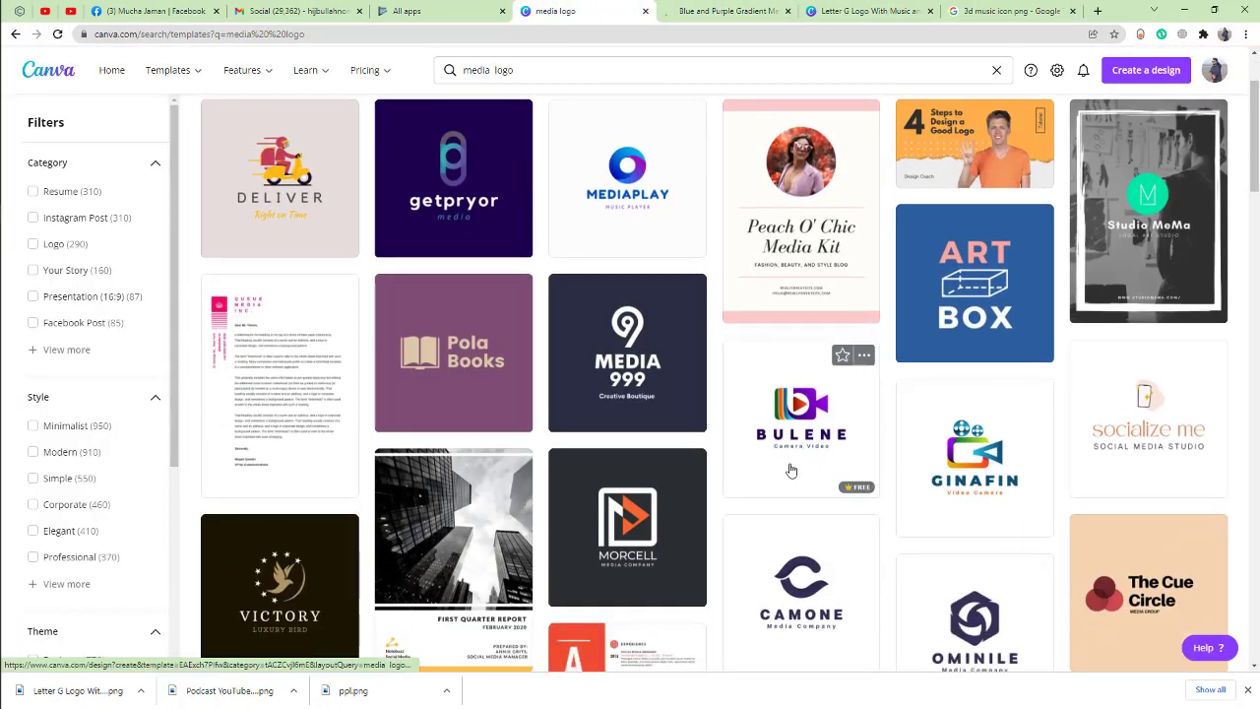
{"action": "scroll", "coordinate": [826, 514], "scroll_direction": "down", "scroll_amount": 5}
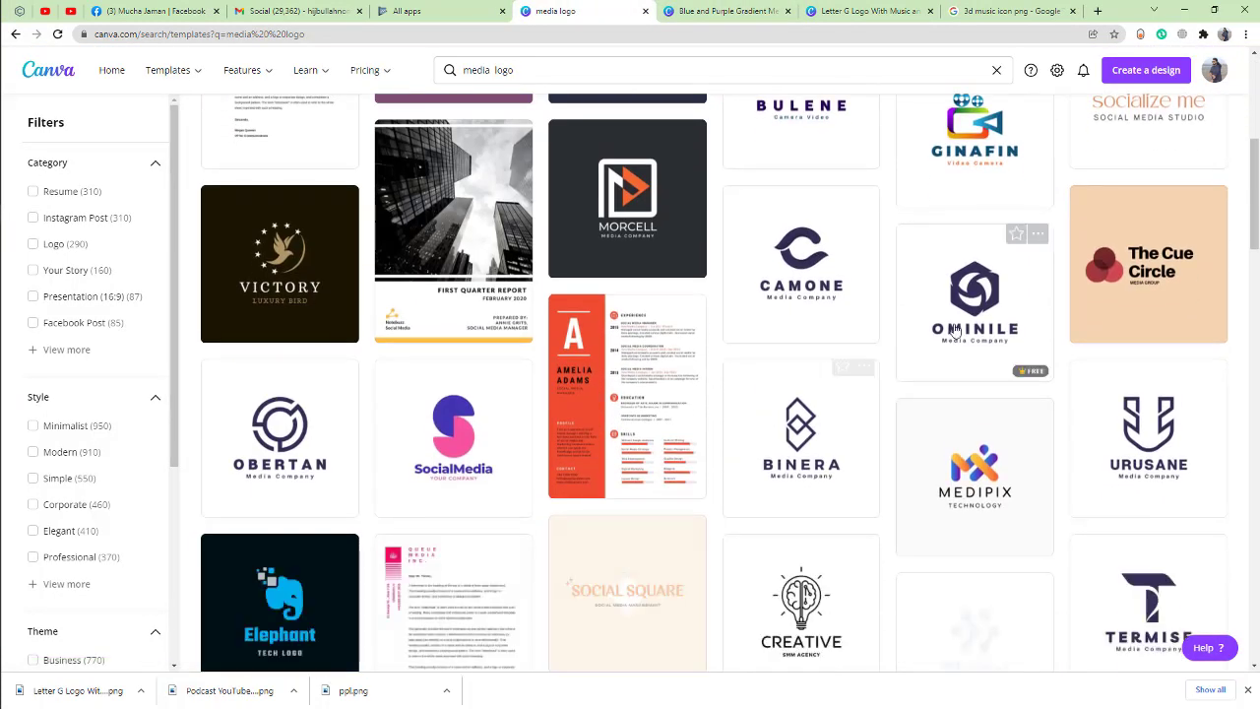
{"action": "scroll", "coordinate": [722, 405], "scroll_direction": "down", "scroll_amount": 5}
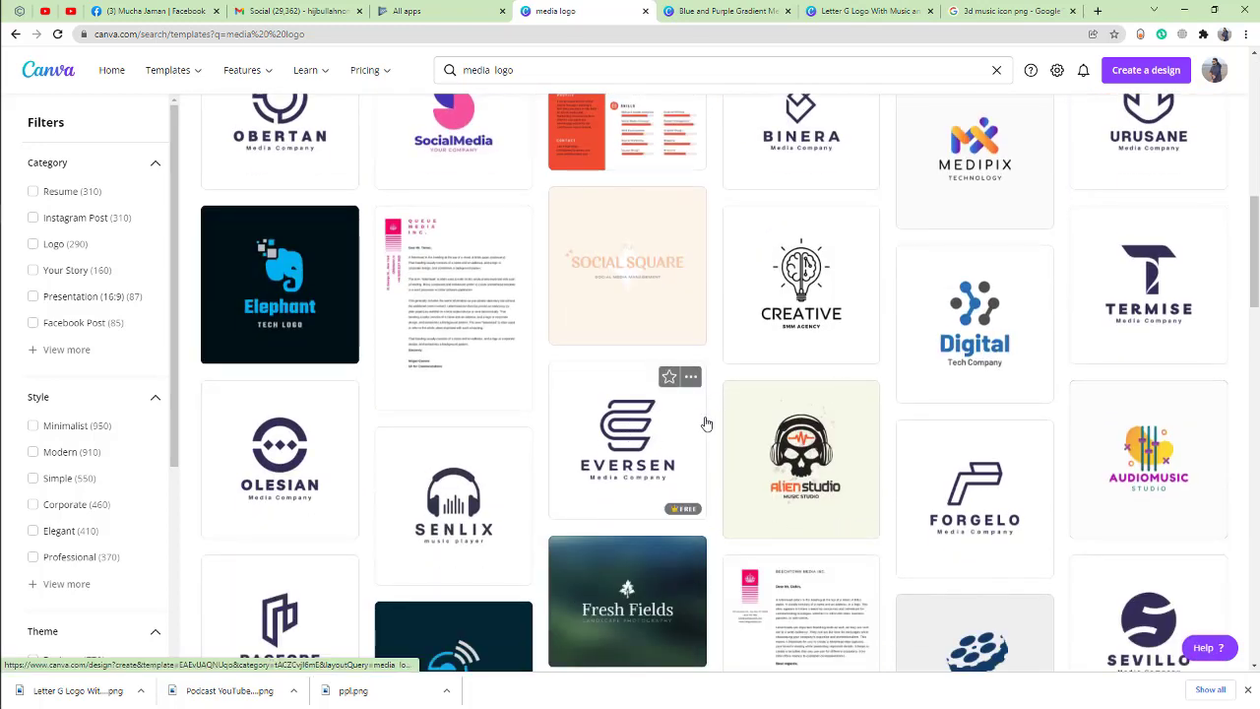
{"action": "scroll", "coordinate": [952, 282], "scroll_direction": "up", "scroll_amount": 6}
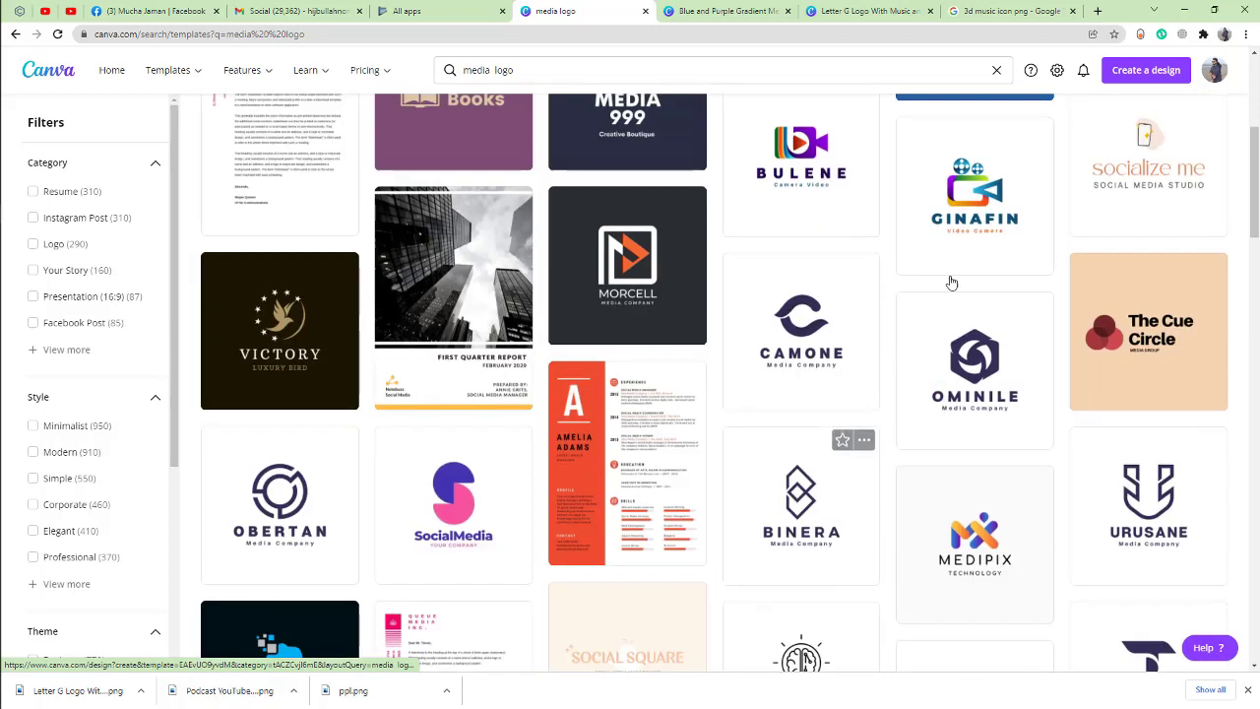
{"action": "scroll", "coordinate": [948, 234], "scroll_direction": "up", "scroll_amount": 1}
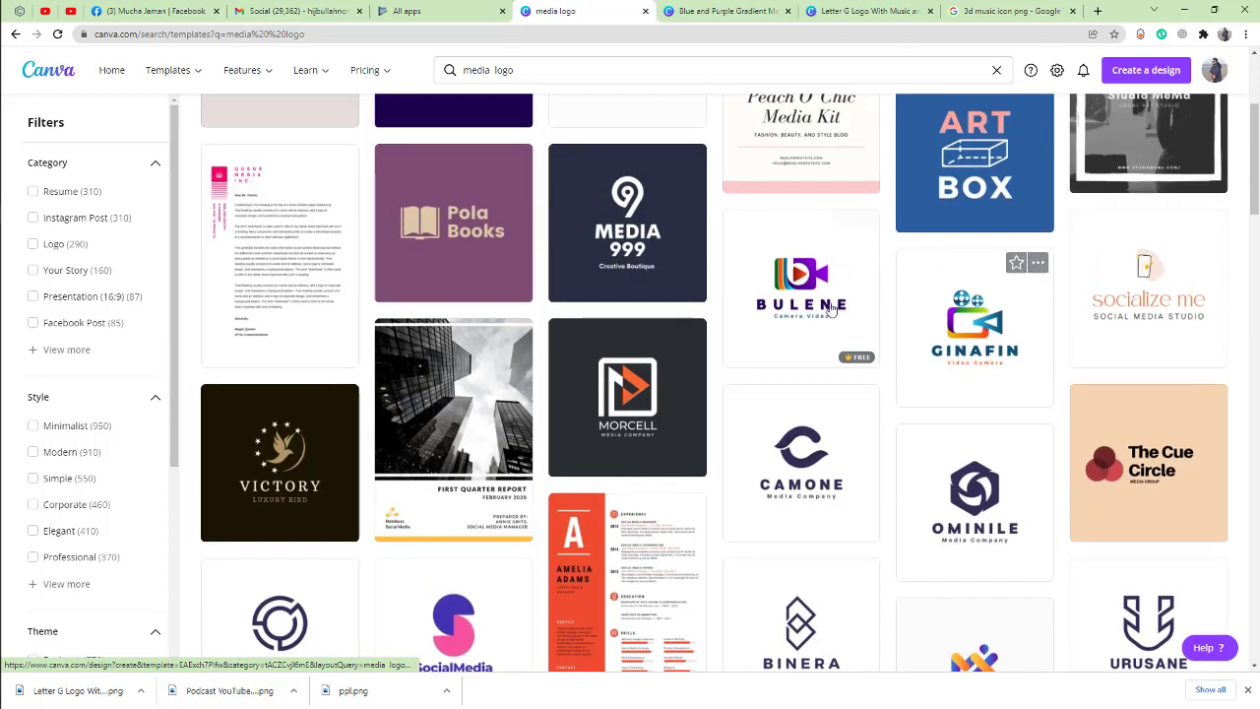
{"action": "left_click", "coordinate": [953, 335]}
{"action": "left_click", "coordinate": [793, 13]}
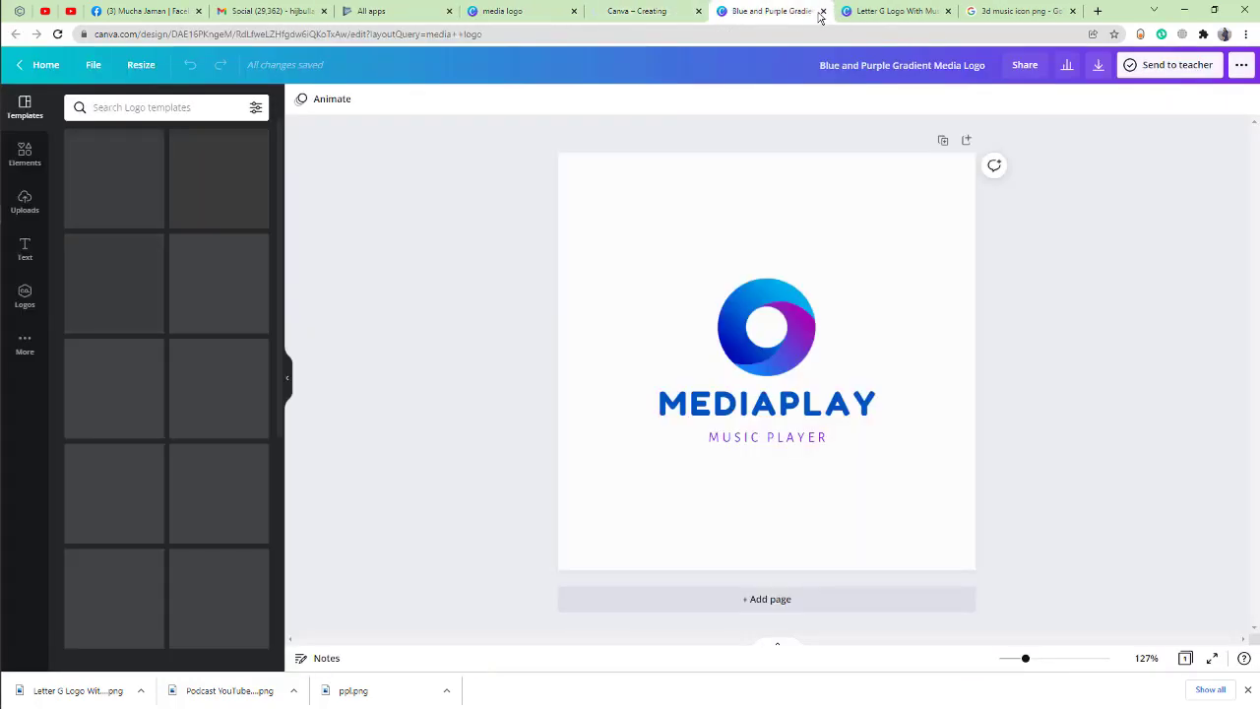
Step: Close the unwanted MediaPlay design and move to the Canva home page
{"action": "left_click", "coordinate": [823, 11]}
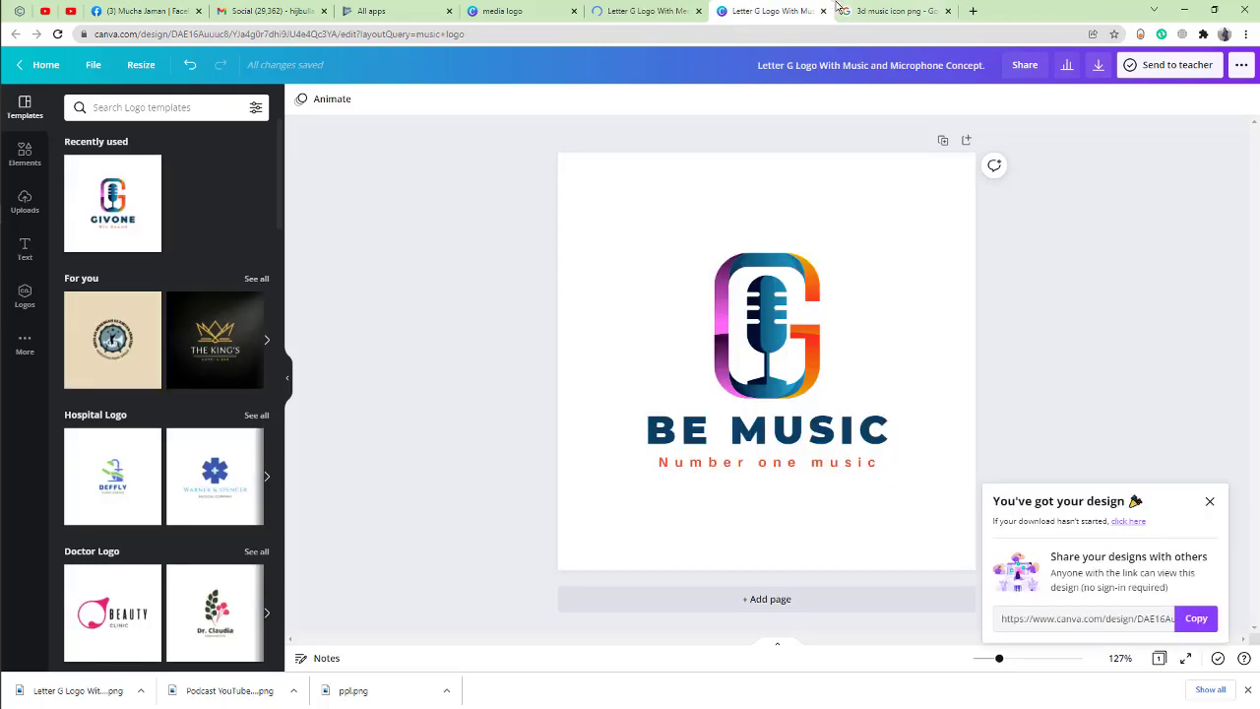
{"action": "left_click", "coordinate": [896, 11]}
{"action": "left_click", "coordinate": [791, 8]}
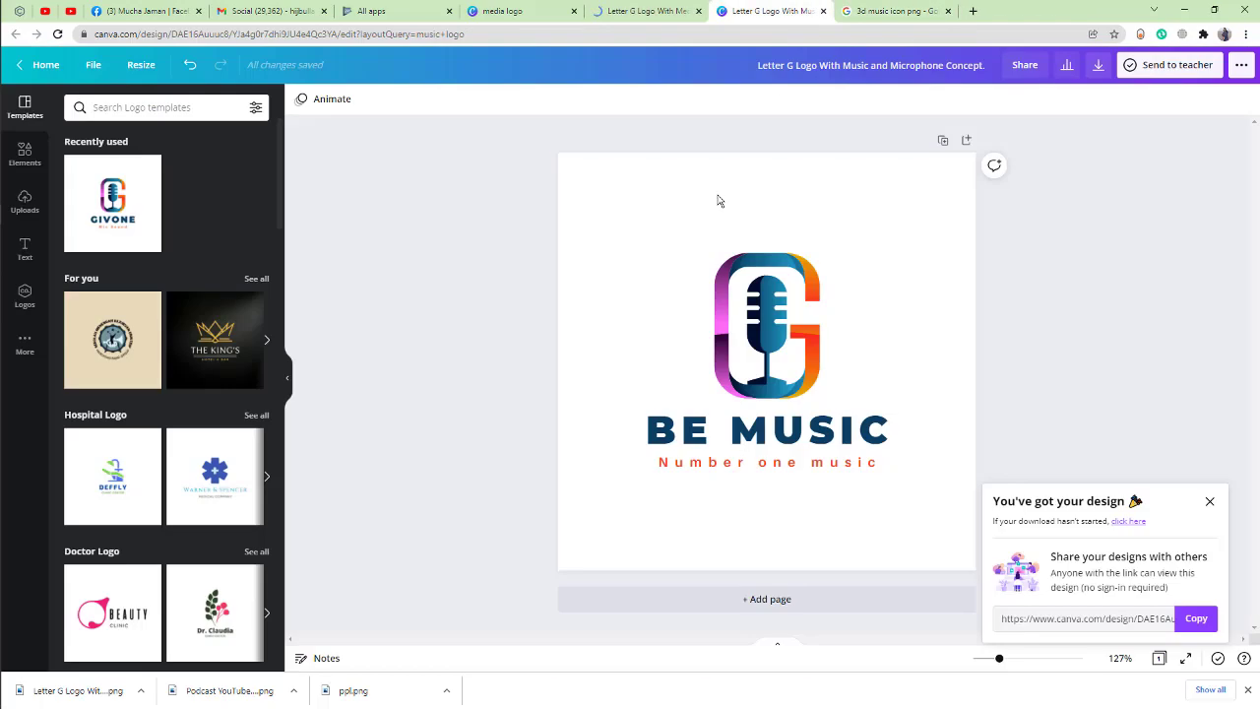
{"action": "left_click", "coordinate": [43, 64]}
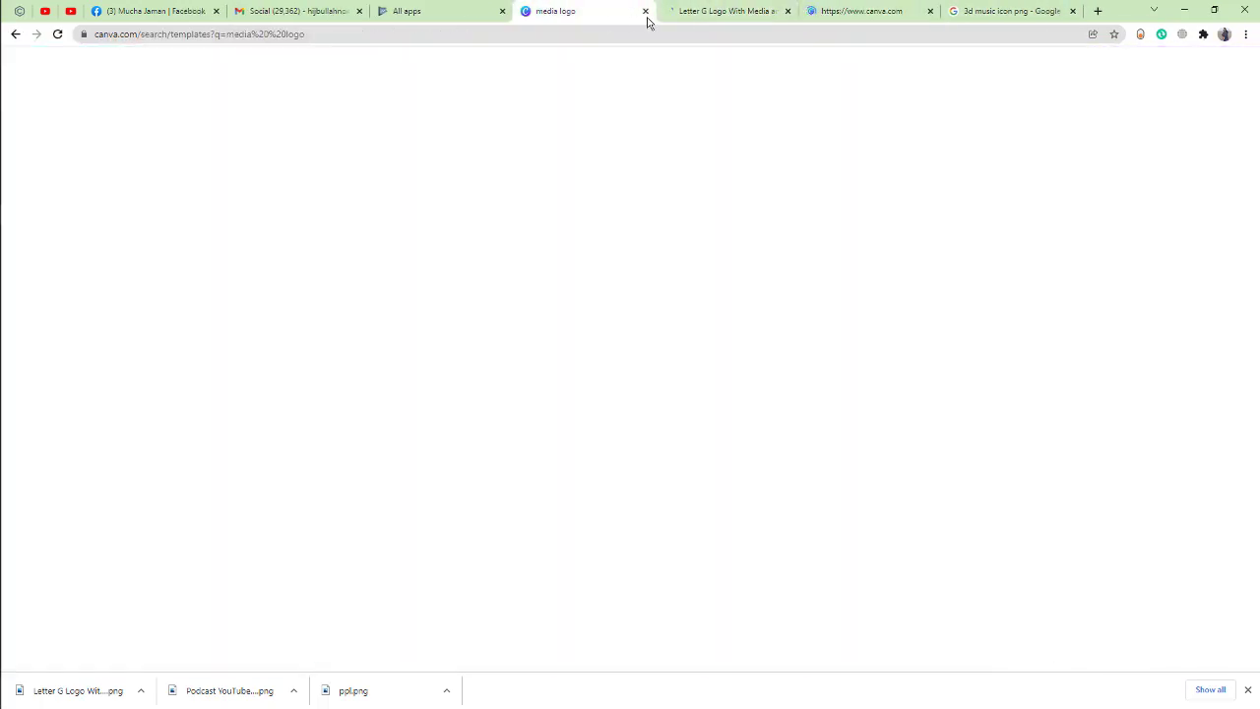
{"action": "left_click", "coordinate": [722, 10]}
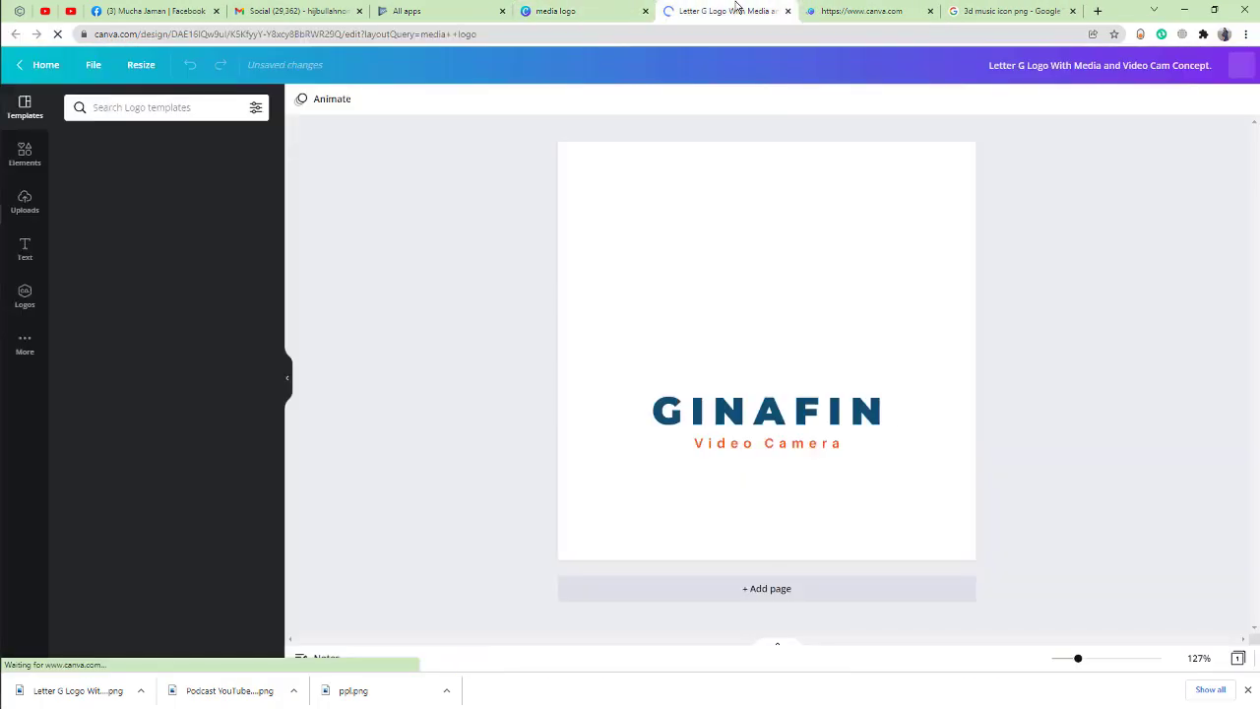
{"action": "key", "text": "ctrl+Tab"}
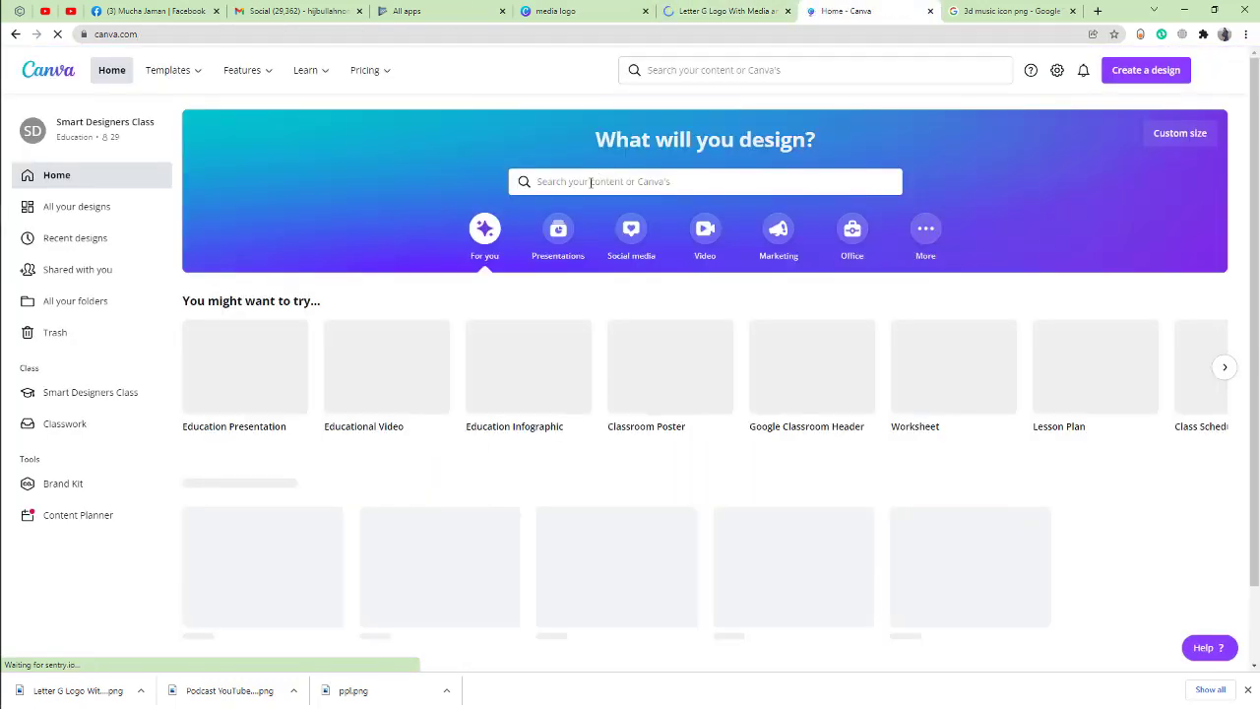
Step: Search templates for 'youtube bannel', then return to the GINAFIN logo design
{"action": "left_click", "coordinate": [591, 181]}
{"action": "type", "text": "youtu"}
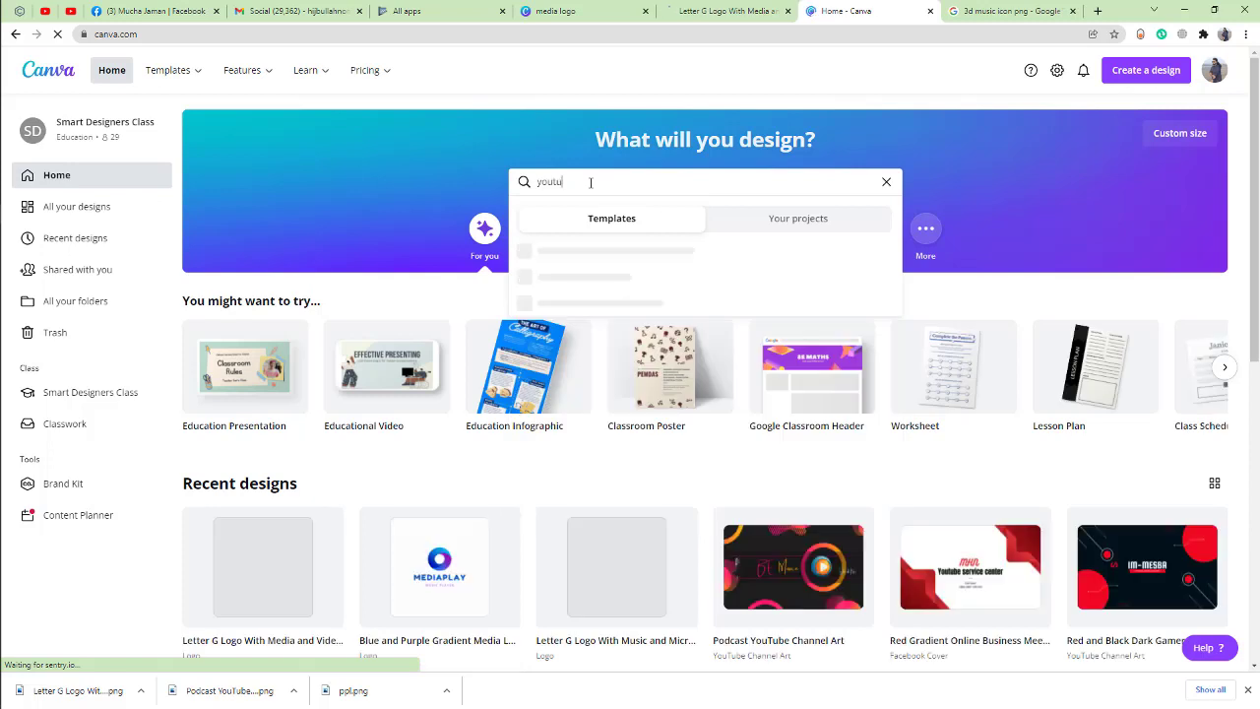
{"action": "type", "text": "be banne"}
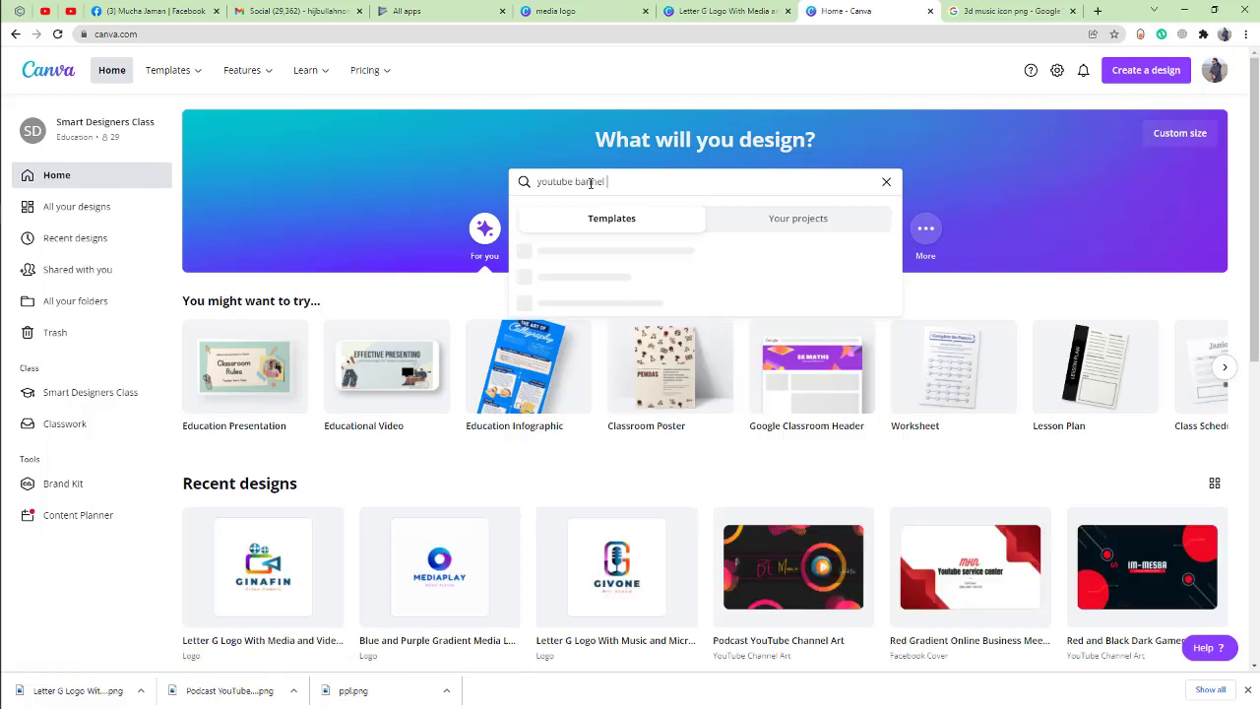
{"action": "type", "text": "l"}
{"action": "key", "text": "Return"}
{"action": "key", "text": "ctrl+Page_Up"}
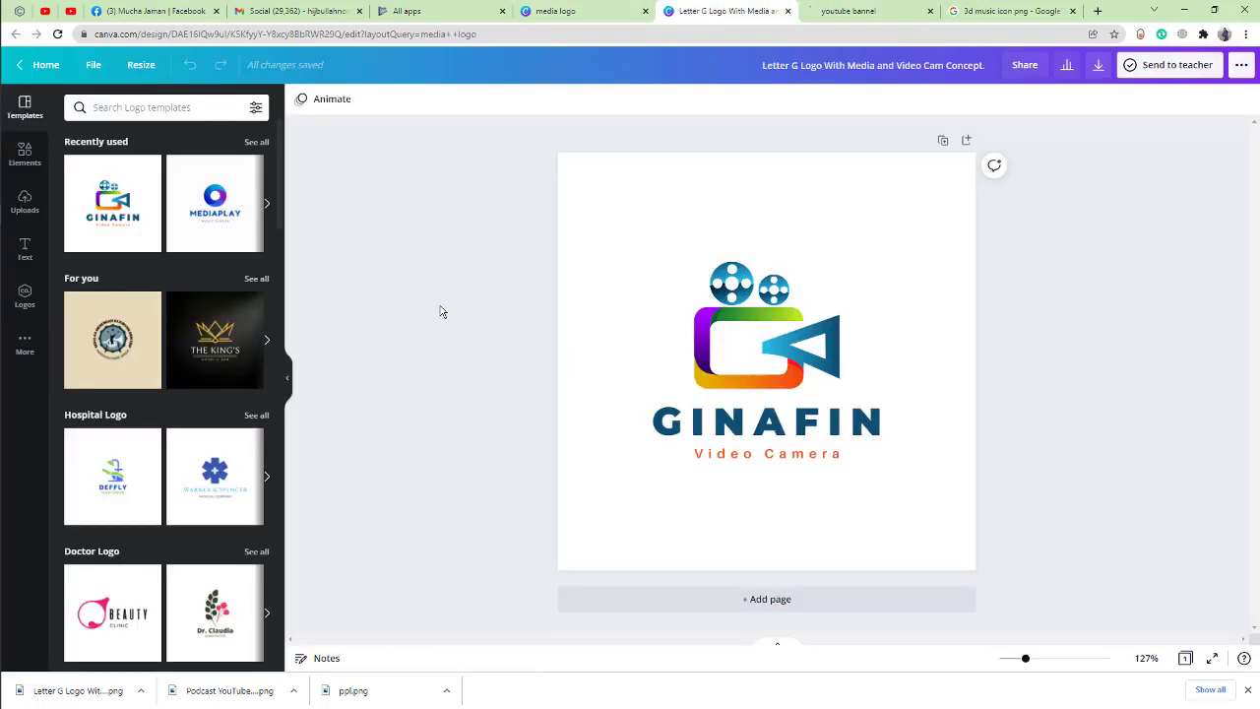
Step: Replace the GINAFIN name text with 'BE MULTIMEDIA'
{"action": "double_click", "coordinate": [675, 424]}
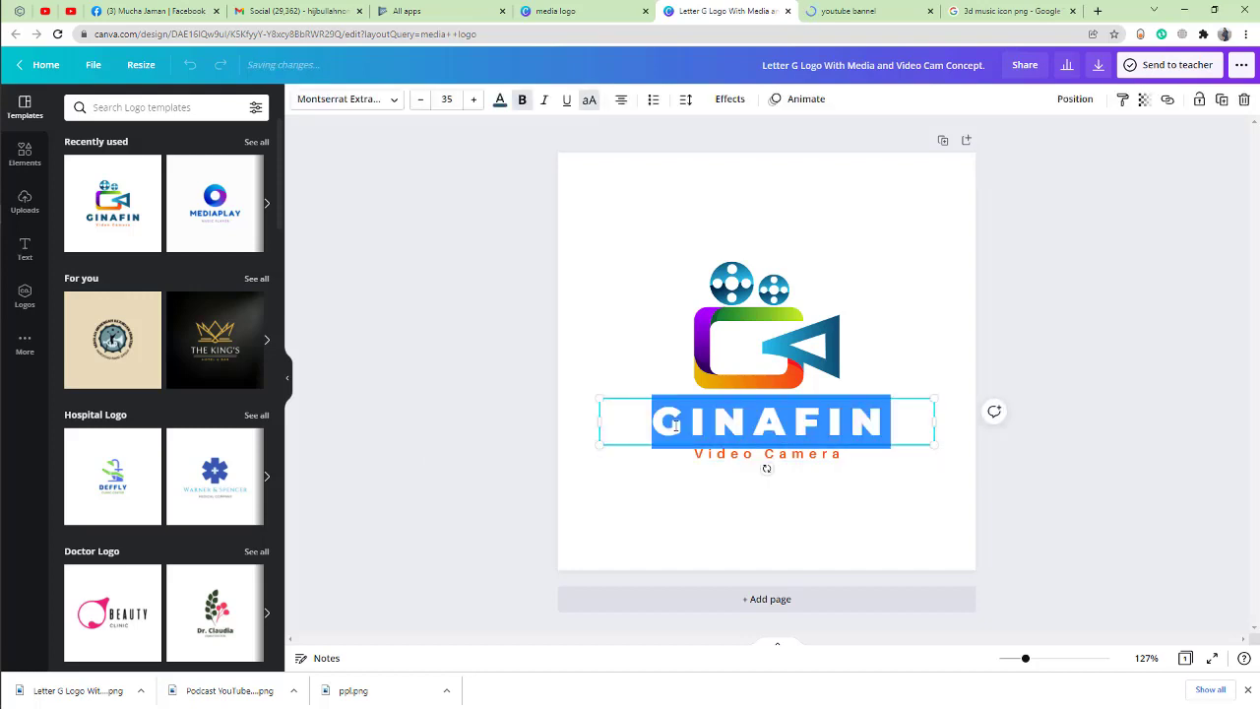
{"action": "type", "text": "BE"}
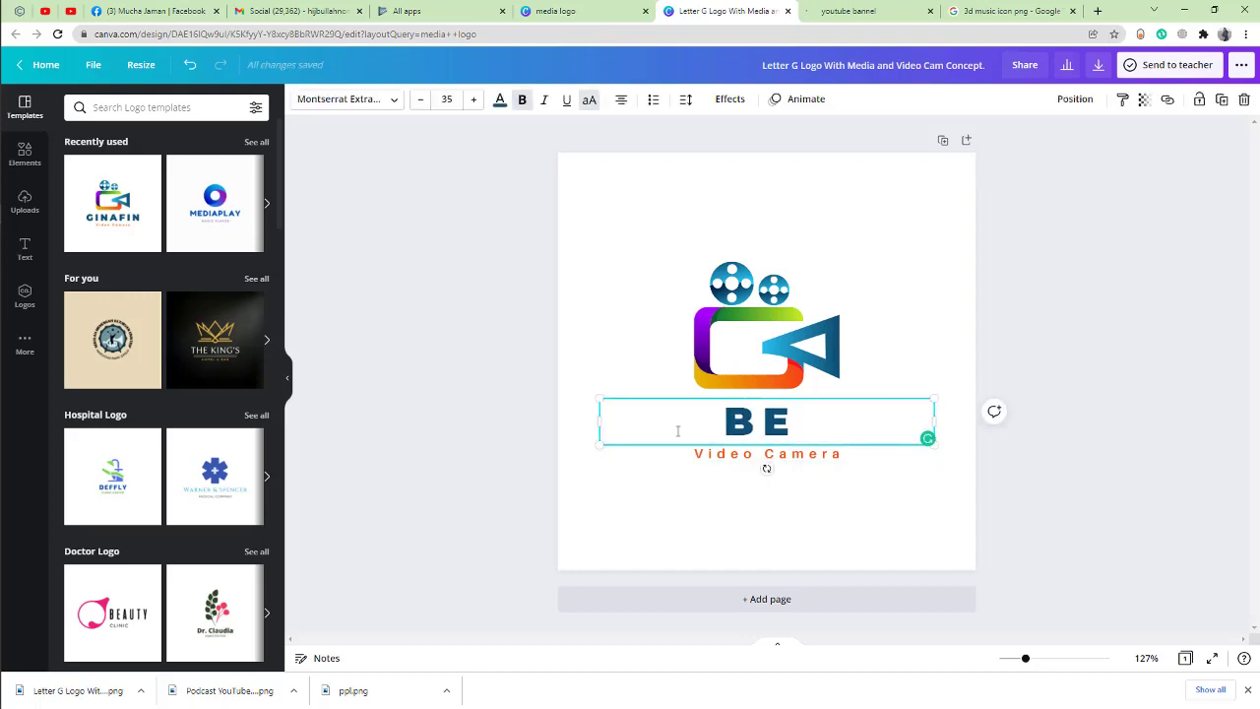
{"action": "type", "text": " MUL"}
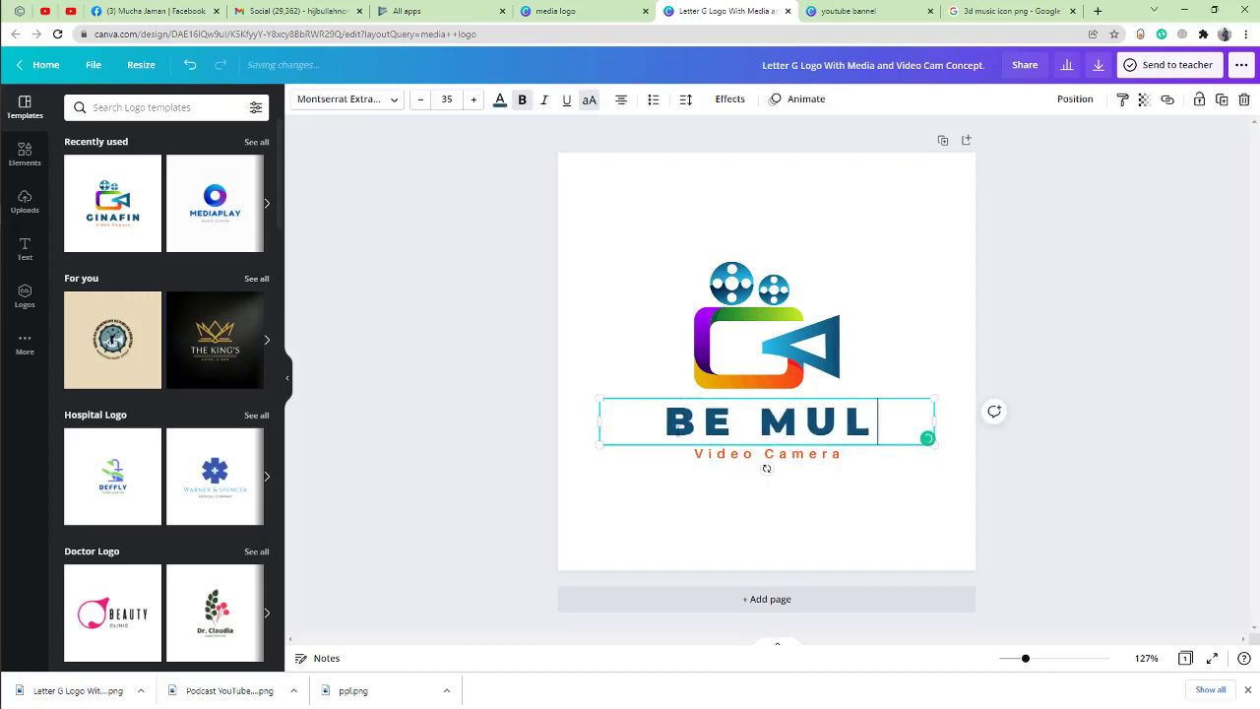
{"action": "type", "text": "TIMEDIA"}
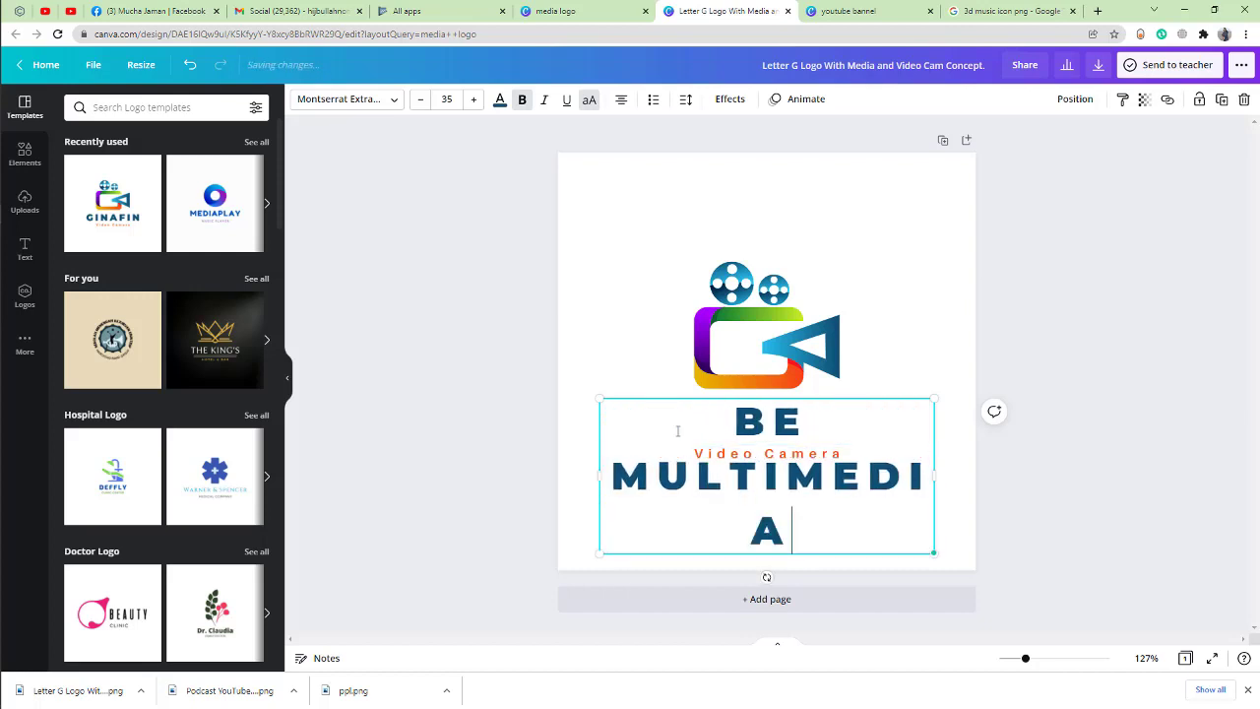
{"action": "key", "text": "ctrl+a"}
Step: Shrink BE MULTIMEDIA to size 17 and move the Video Camera tagline up beneath it
{"action": "left_click", "coordinate": [421, 99]}
{"action": "left_click", "coordinate": [420, 99]}
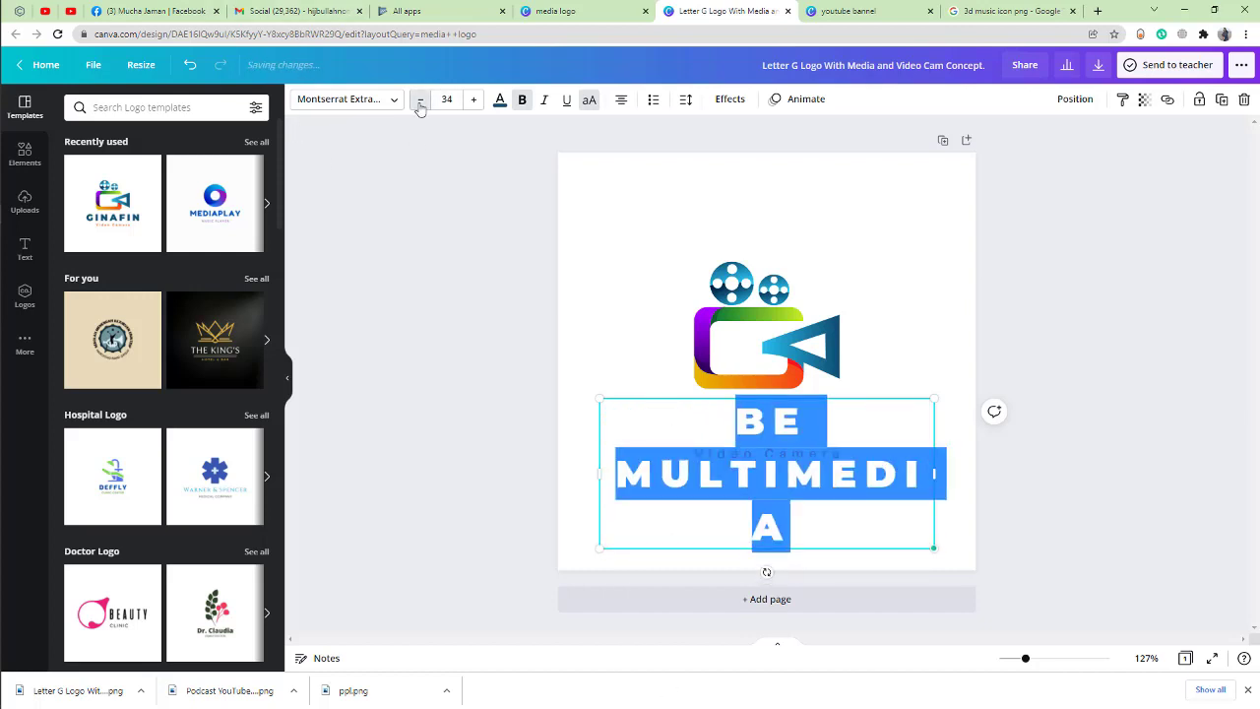
{"action": "left_click", "coordinate": [421, 100]}
{"action": "left_click", "coordinate": [420, 100]}
{"action": "left_click", "coordinate": [420, 99]}
{"action": "left_click", "coordinate": [420, 99]}
{"action": "left_click", "coordinate": [421, 100]}
{"action": "left_click", "coordinate": [421, 100]}
{"action": "left_click", "coordinate": [420, 100]}
{"action": "left_click", "coordinate": [420, 99]}
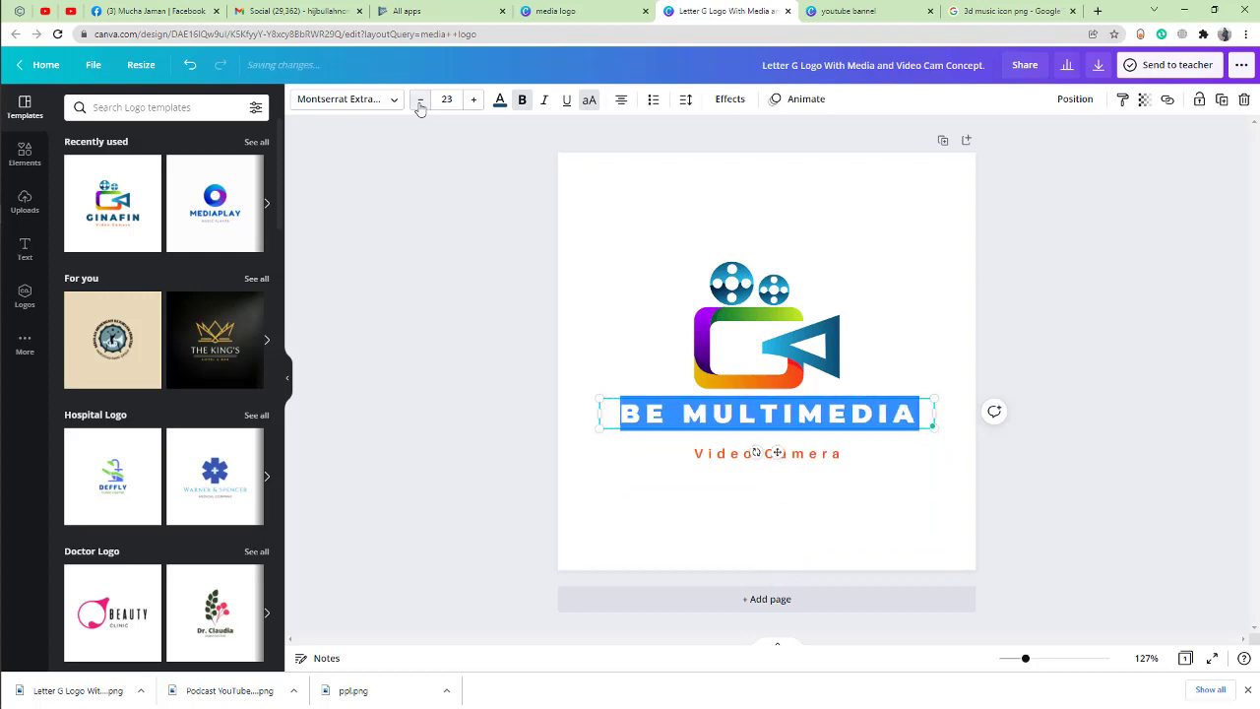
{"action": "left_click", "coordinate": [421, 100]}
{"action": "left_click", "coordinate": [421, 100]}
{"action": "left_click", "coordinate": [421, 100]}
{"action": "left_click", "coordinate": [420, 99]}
{"action": "left_click", "coordinate": [421, 100]}
{"action": "left_click", "coordinate": [421, 100]}
{"action": "left_click", "coordinate": [420, 100]}
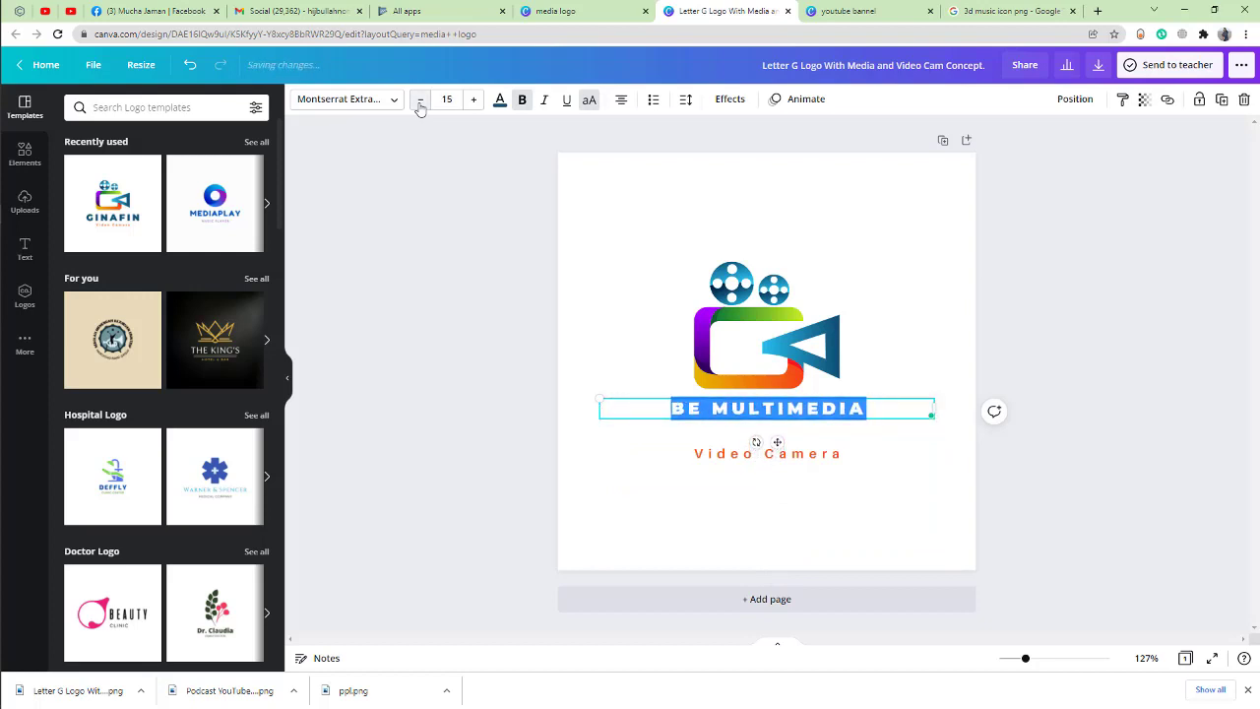
{"action": "left_click", "coordinate": [473, 100]}
{"action": "left_click", "coordinate": [473, 99]}
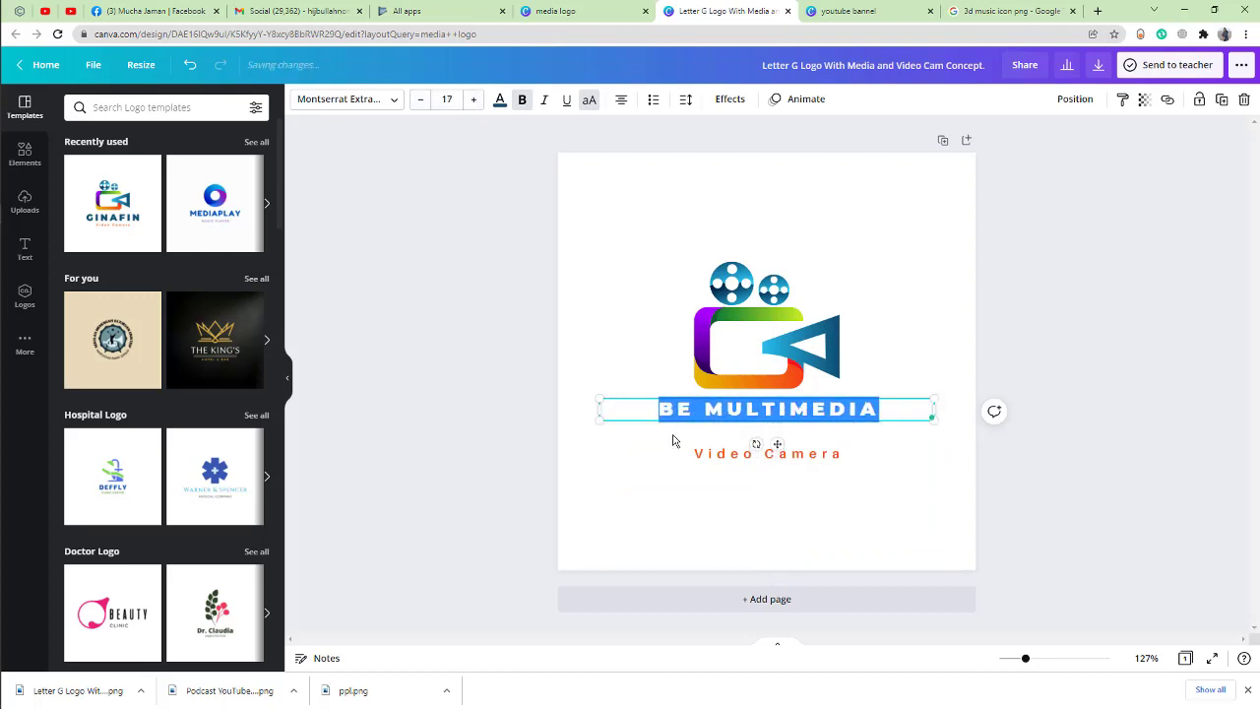
{"action": "left_click", "coordinate": [689, 455]}
{"action": "left_click", "coordinate": [689, 503]}
{"action": "left_click", "coordinate": [731, 454]}
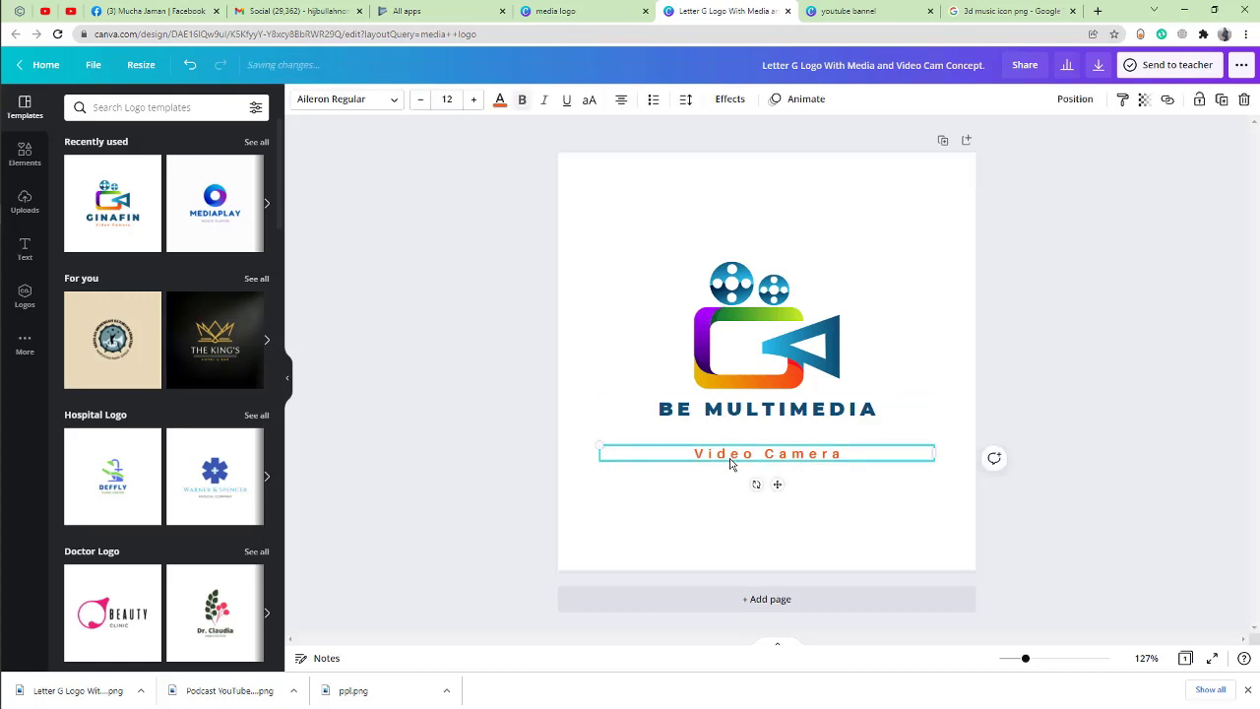
{"action": "left_click_drag", "start_coordinate": [724, 458], "coordinate": [763, 429]}
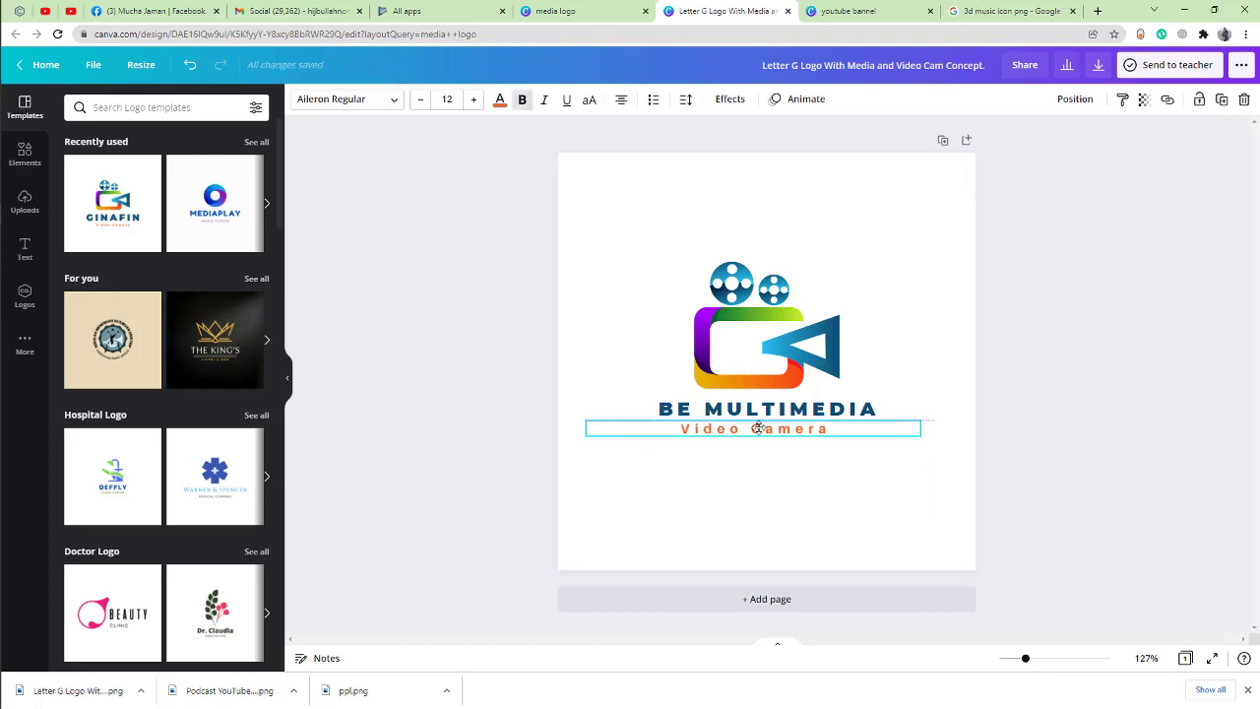
Step: Change the Video Camera tagline to 'media is our goal', centred under BE MULTIMEDIA
{"action": "double_click", "coordinate": [766, 434]}
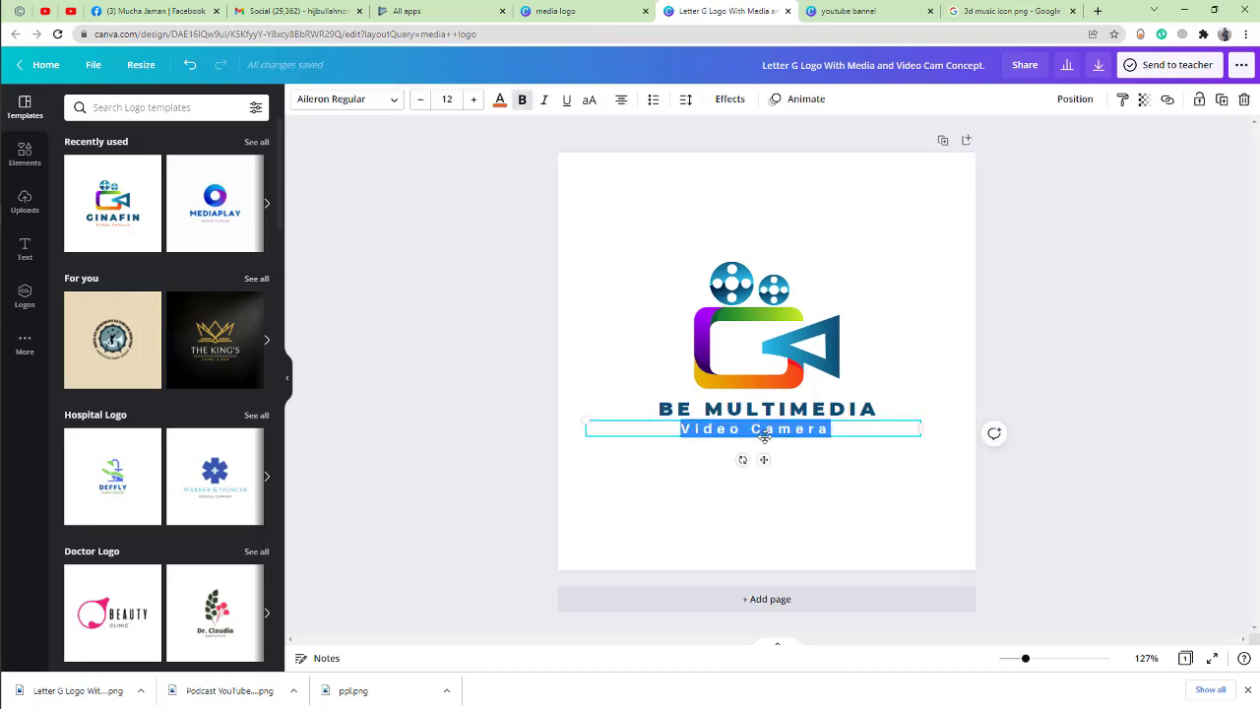
{"action": "type", "text": "M"}
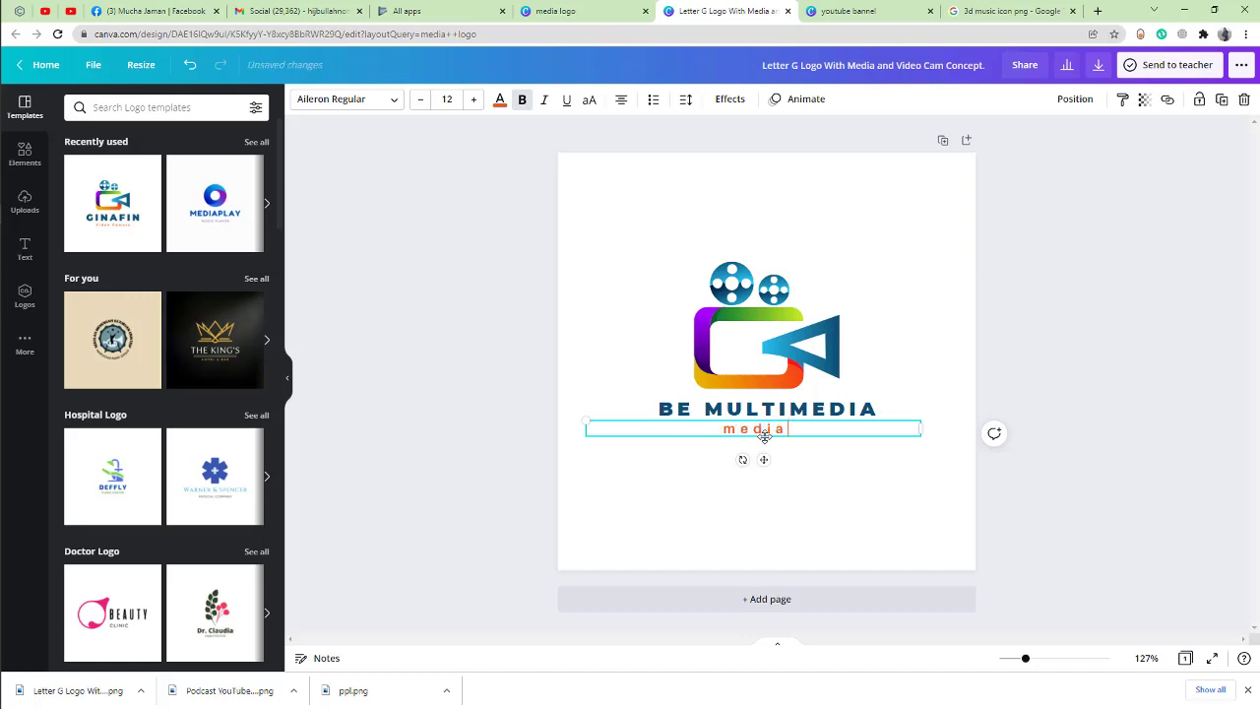
{"action": "type", "text": "r goal"}
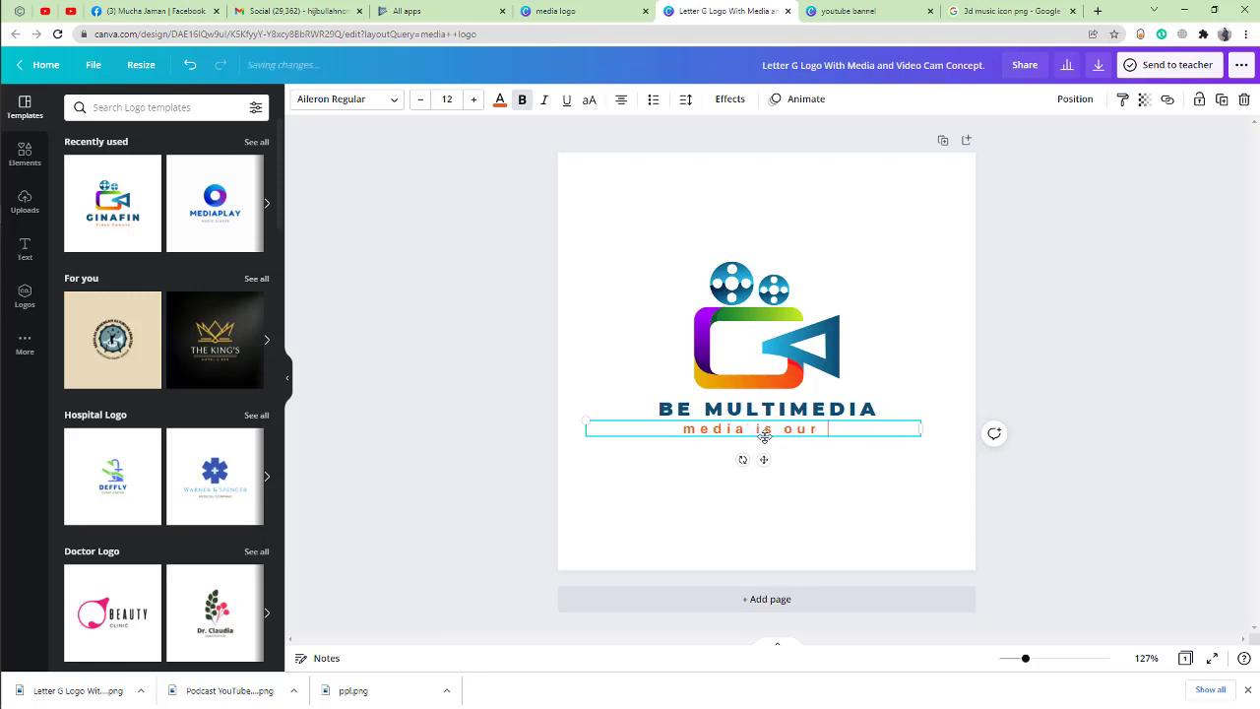
{"action": "left_click", "coordinate": [524, 395]}
{"action": "left_click_drag", "start_coordinate": [759, 434], "coordinate": [767, 434]}
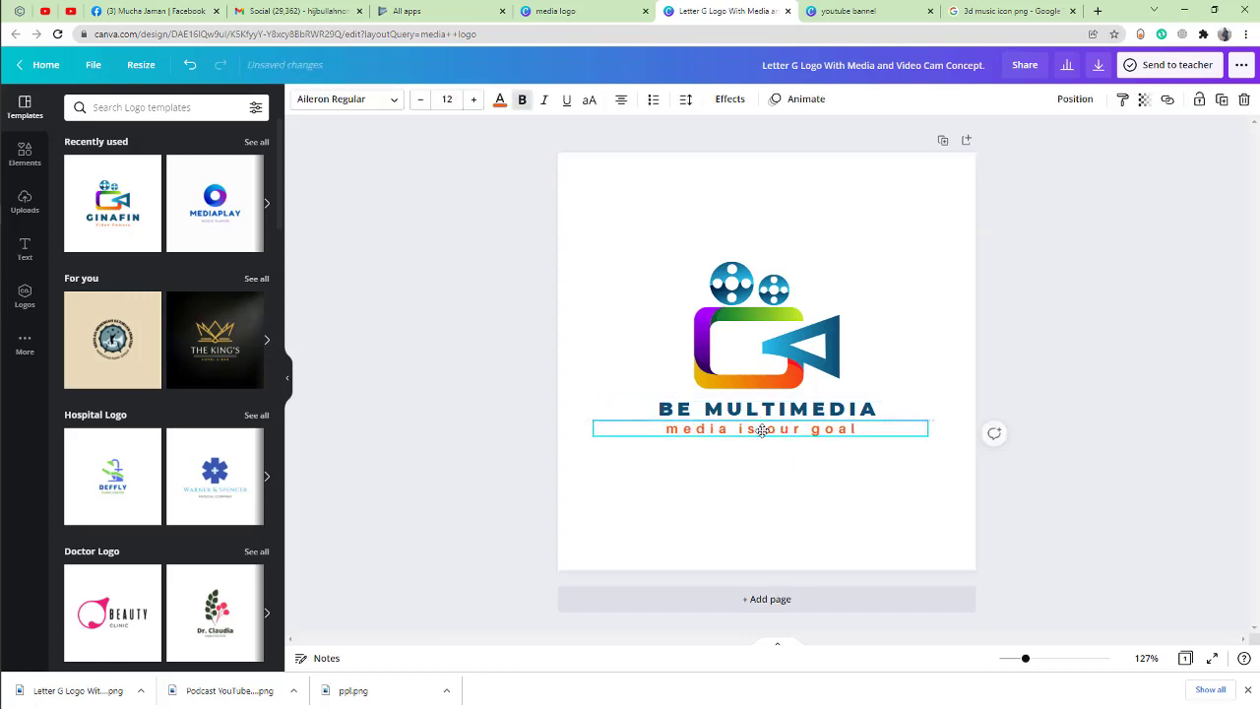
{"action": "left_click", "coordinate": [565, 388]}
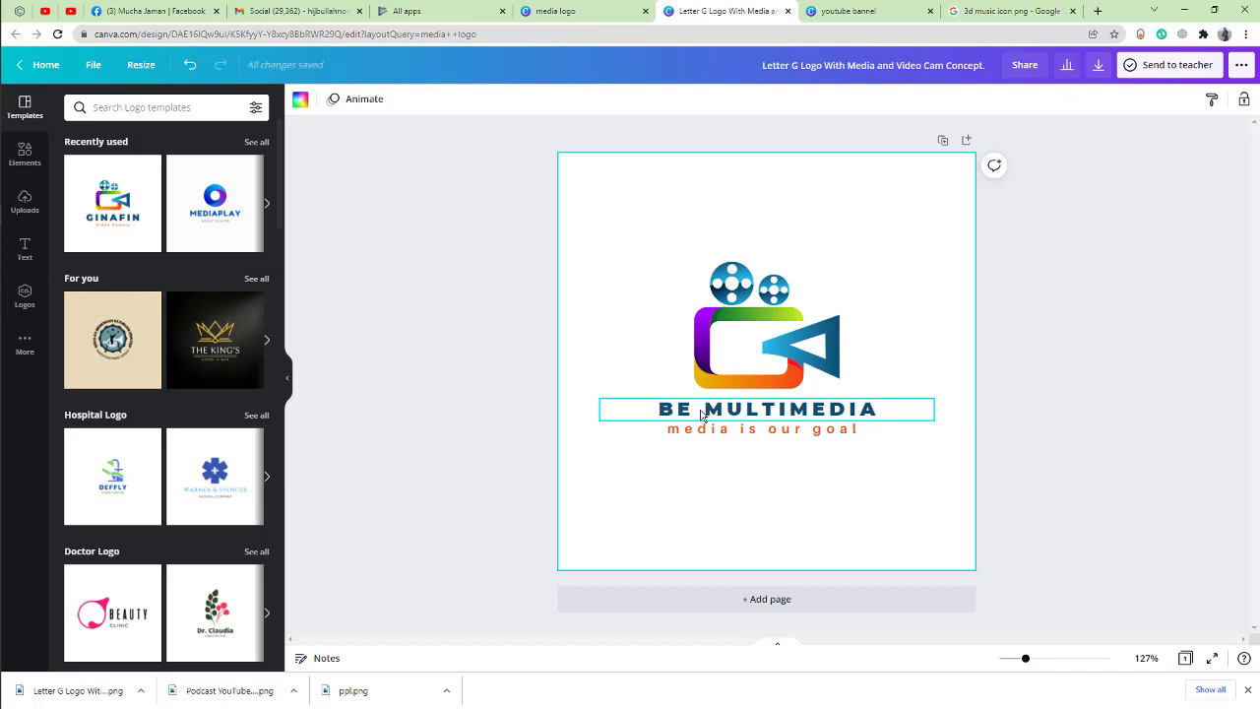
Step: Shrink the camera logo graphic slightly, leaving its effects and cropping unchanged
{"action": "left_click", "coordinate": [762, 365]}
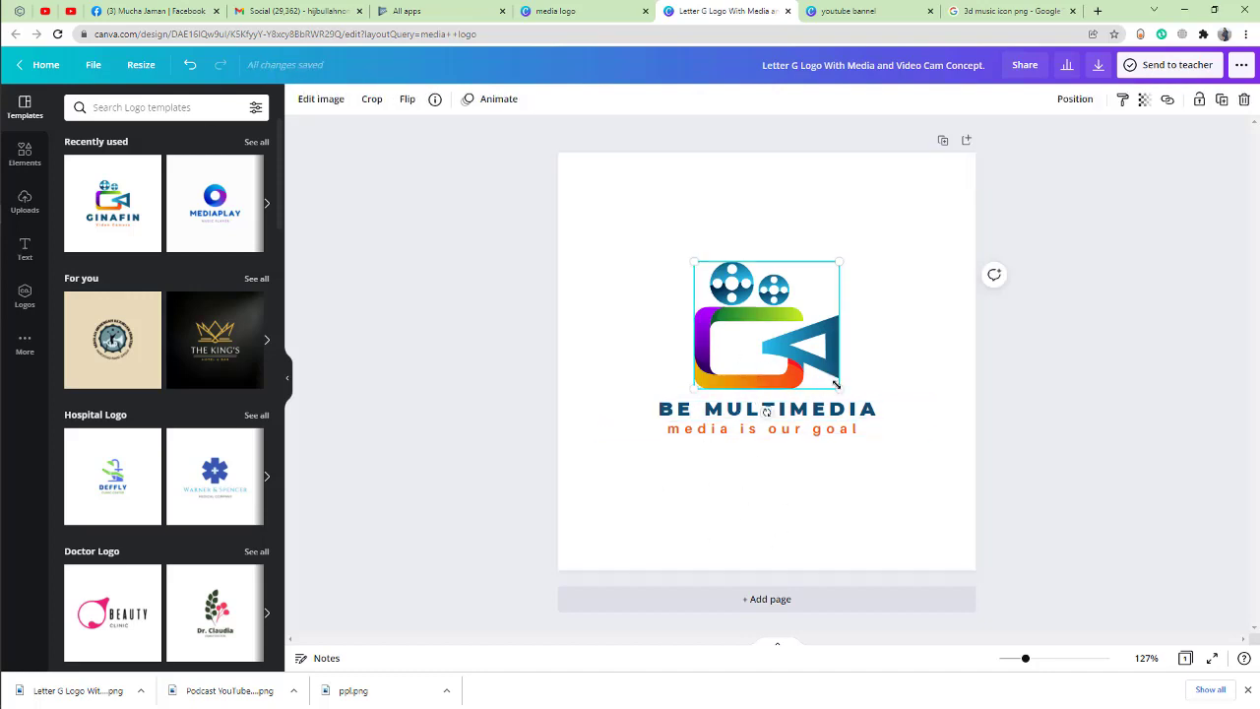
{"action": "mouse_move", "coordinate": [836, 384]}
{"action": "left_mouse_down"}
{"action": "mouse_move", "coordinate": [806, 354]}
{"action": "mouse_move", "coordinate": [825, 375]}
{"action": "mouse_move", "coordinate": [809, 355]}
{"action": "mouse_move", "coordinate": [819, 331]}
{"action": "mouse_move", "coordinate": [798, 340]}
{"action": "mouse_move", "coordinate": [823, 376]}
{"action": "left_mouse_up"}
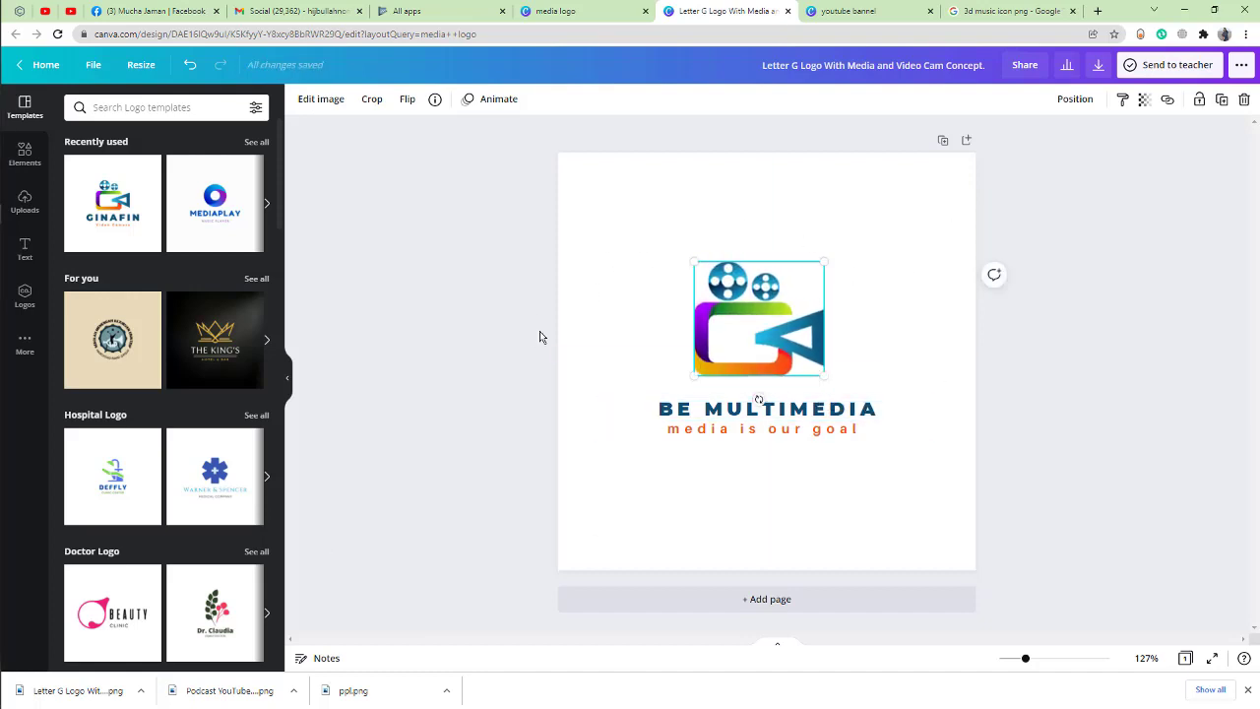
{"action": "left_click", "coordinate": [321, 98]}
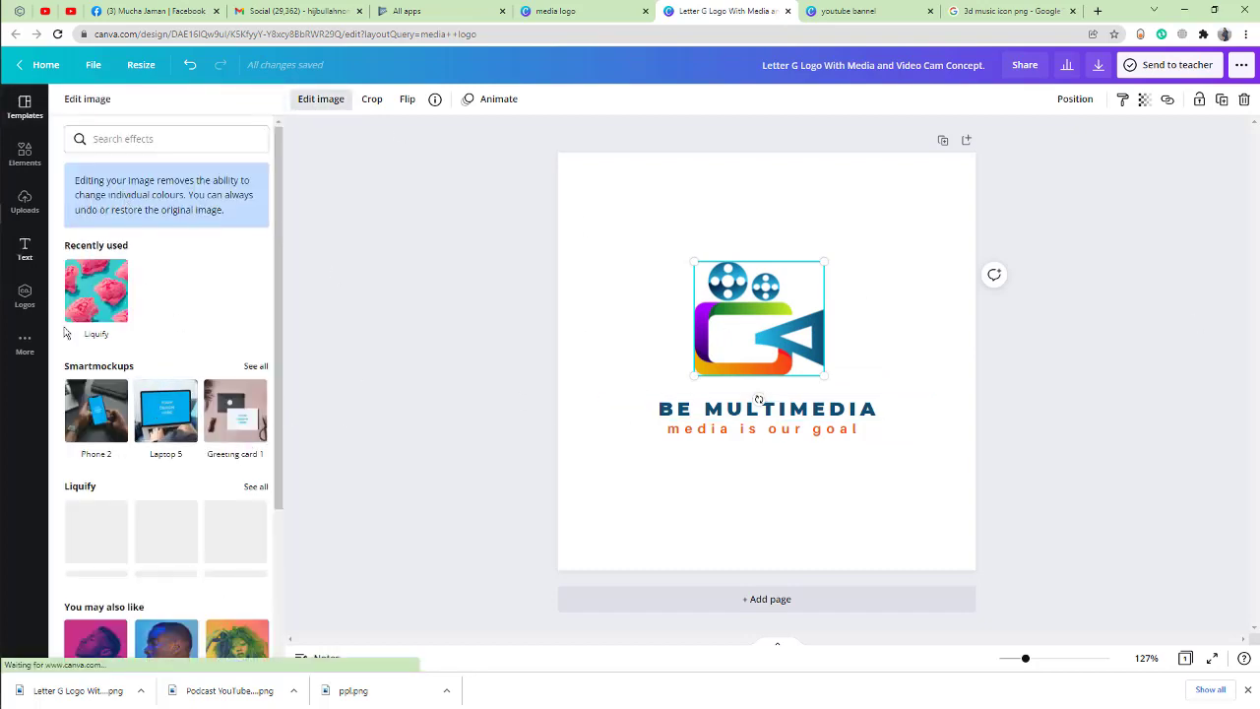
{"action": "scroll", "coordinate": [224, 460], "scroll_direction": "down", "scroll_amount": 2}
{"action": "scroll", "coordinate": [221, 466], "scroll_direction": "down", "scroll_amount": 1}
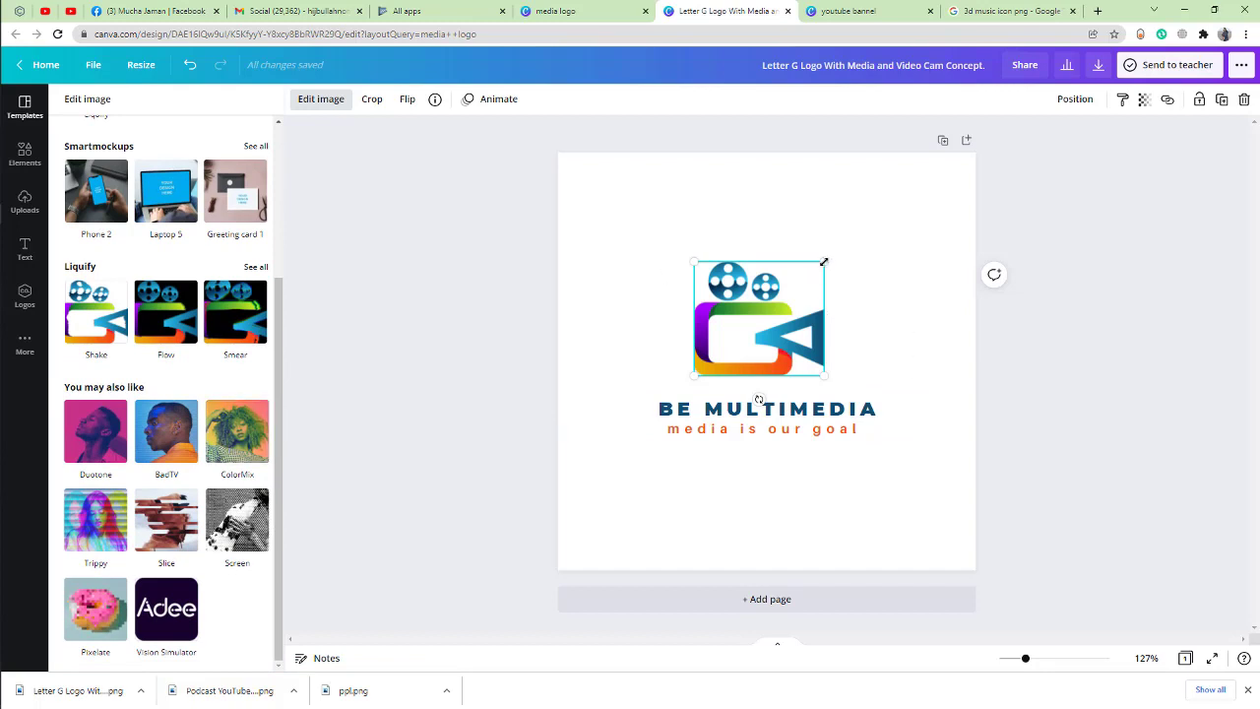
{"action": "double_click", "coordinate": [776, 285]}
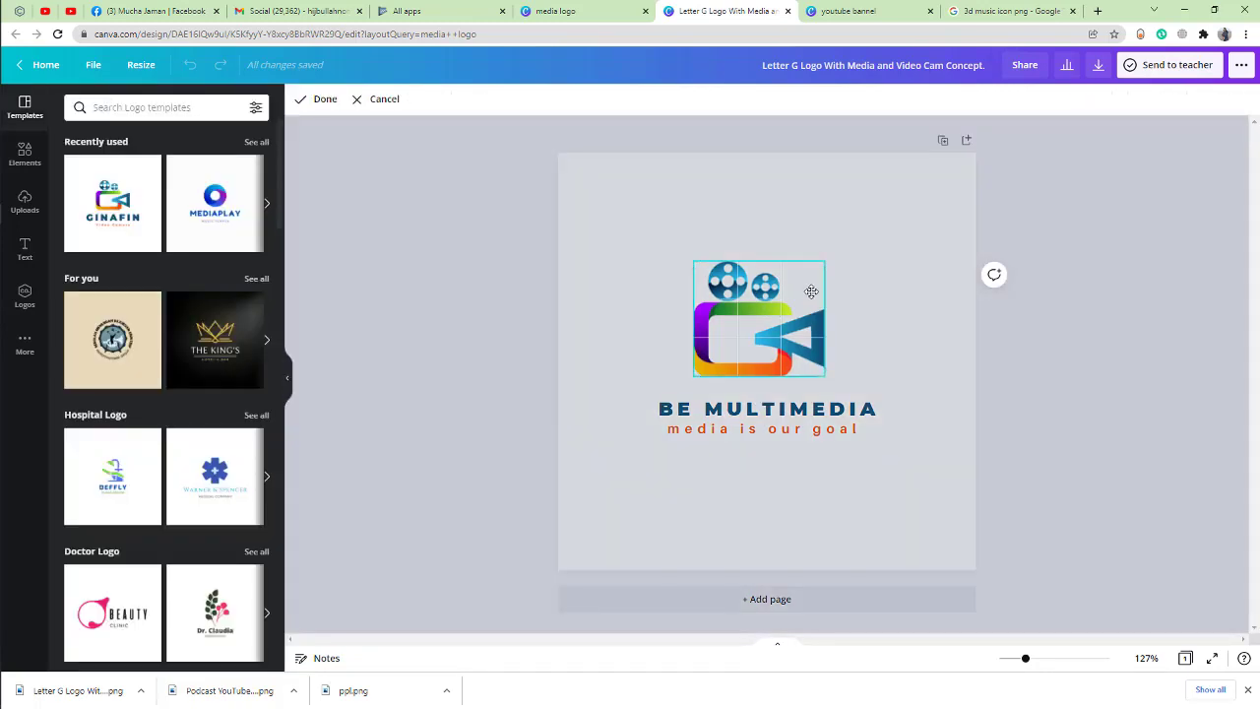
{"action": "left_click", "coordinate": [467, 279]}
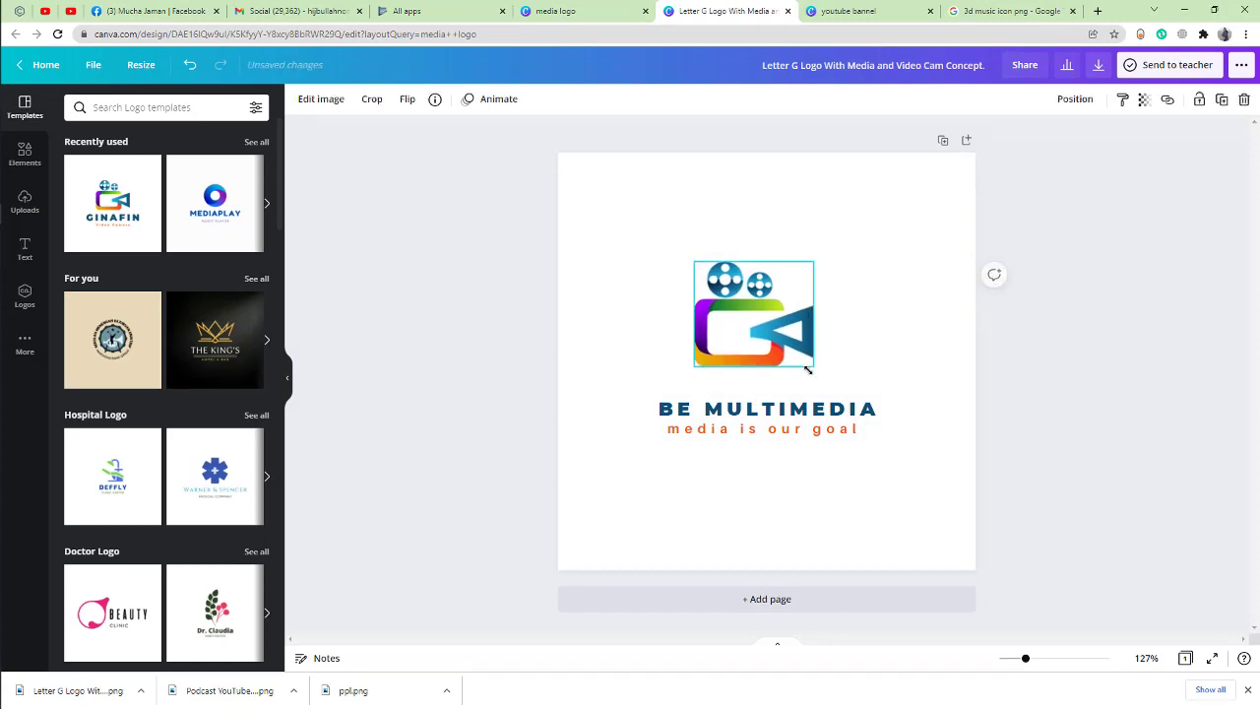
Step: Reposition the camera graphic above BE MULTIMEDIA and bring up PNG download options at 500 × 500 px
{"action": "left_click_drag", "start_coordinate": [822, 379], "coordinate": [827, 382]}
{"action": "left_click_drag", "start_coordinate": [769, 313], "coordinate": [790, 331]}
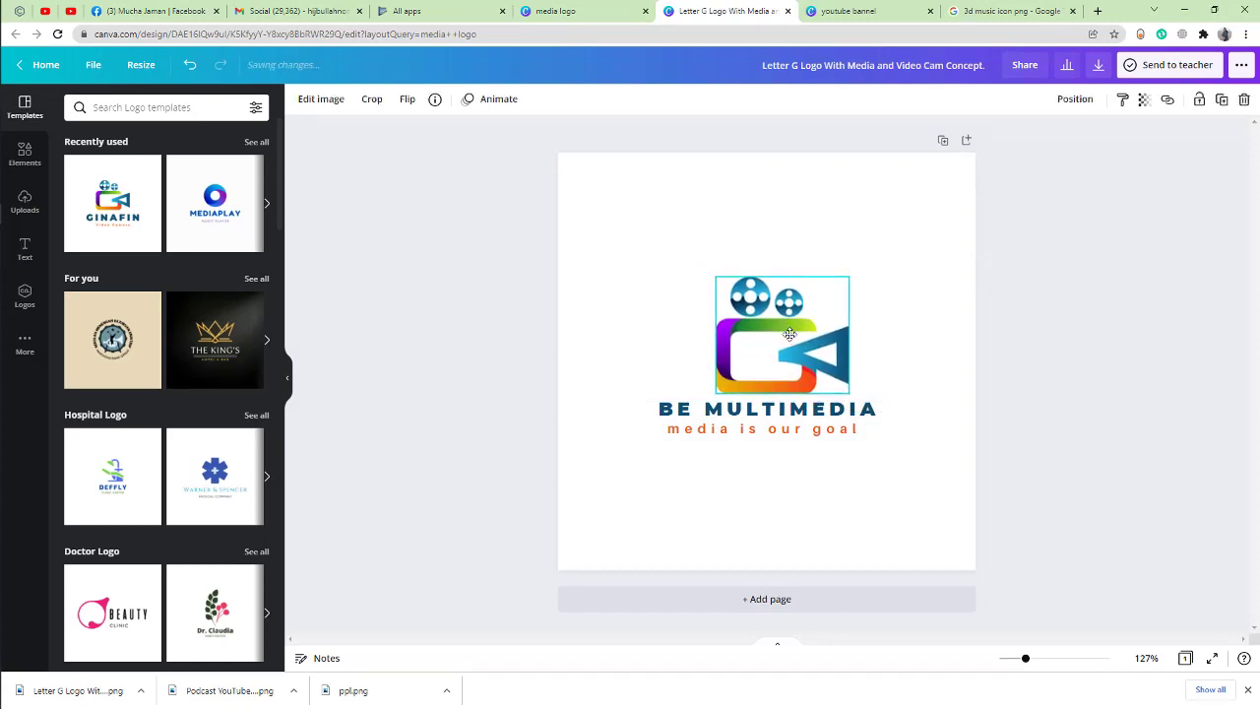
{"action": "left_click", "coordinate": [534, 321]}
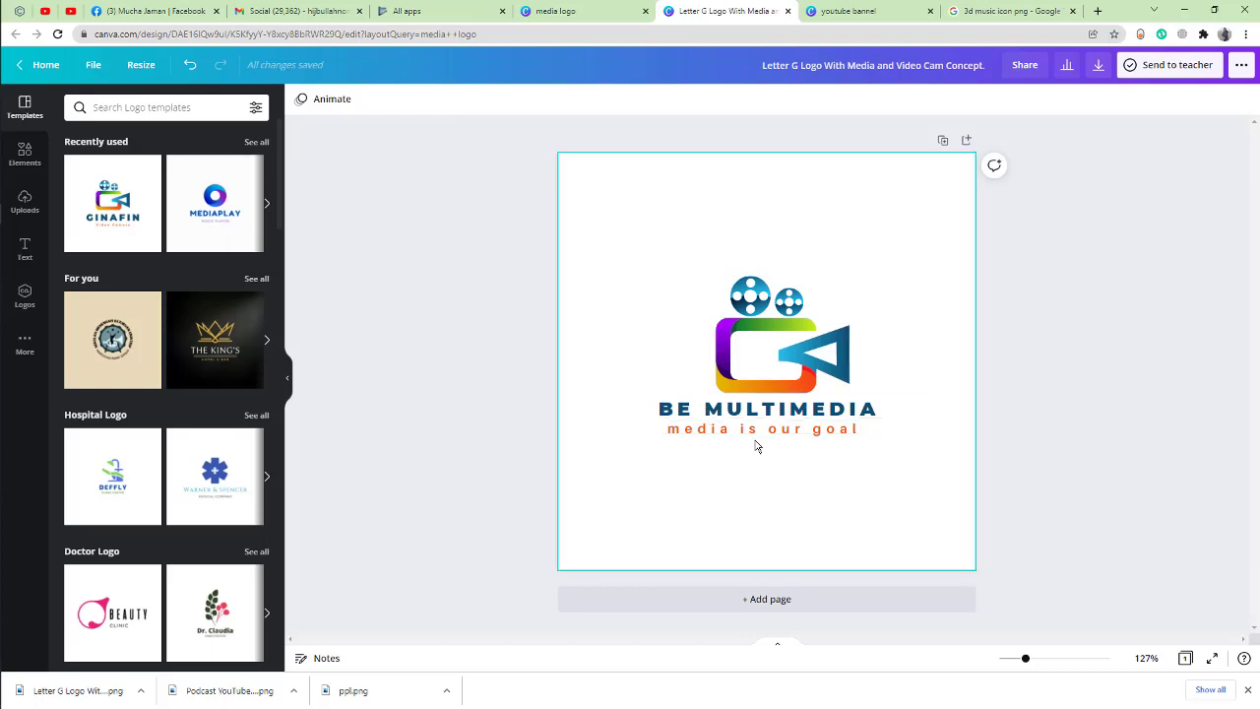
{"action": "left_click", "coordinate": [1098, 64]}
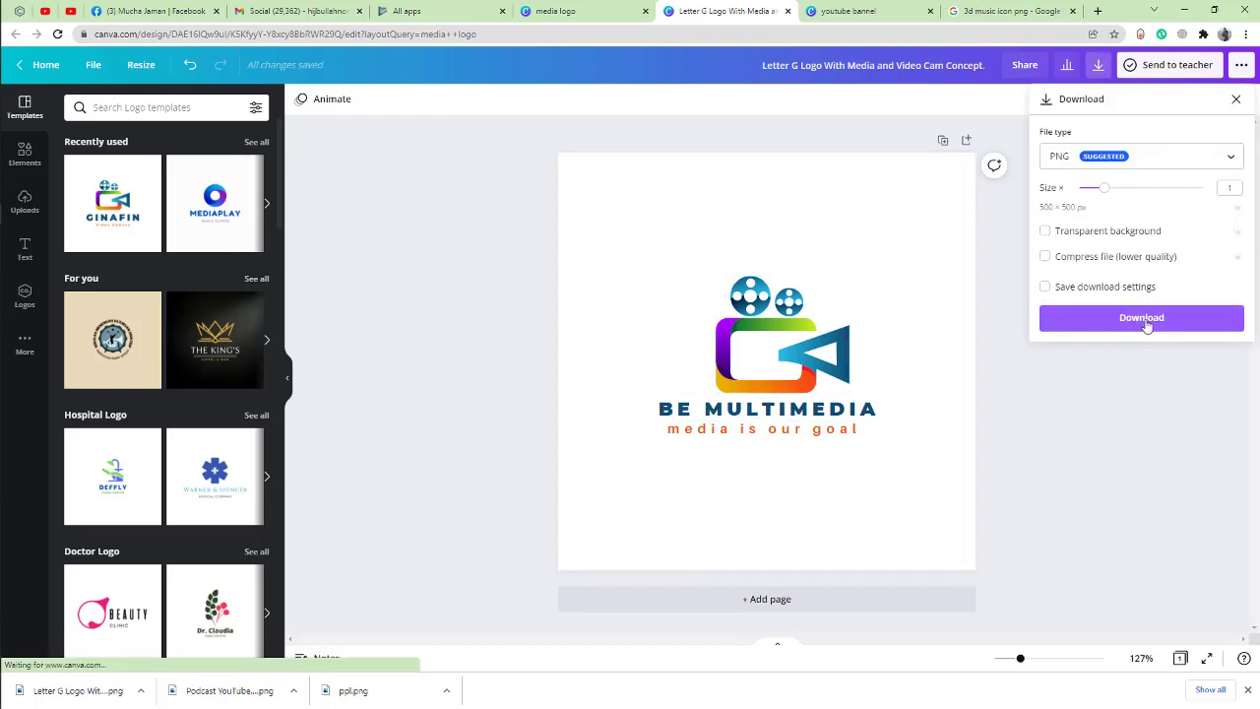
Step: Download the logo as a PNG and browse the youtube bannel template results
{"action": "left_click", "coordinate": [1142, 320]}
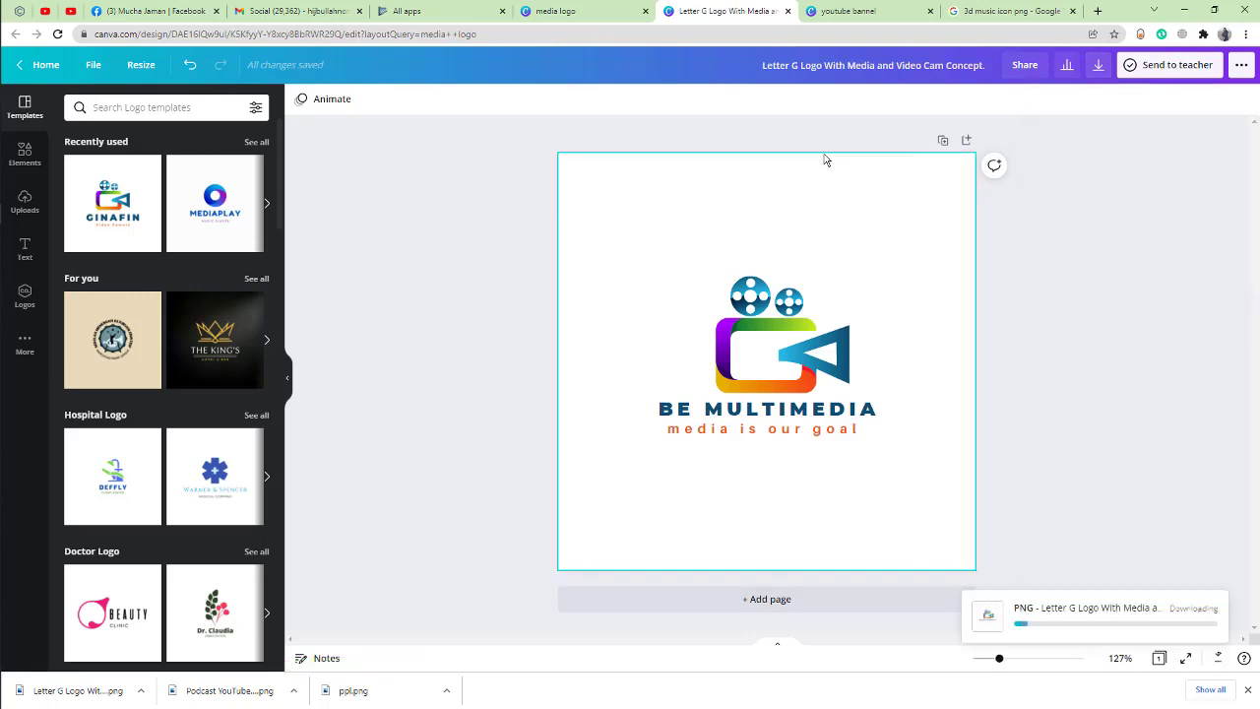
{"action": "left_click", "coordinate": [867, 8]}
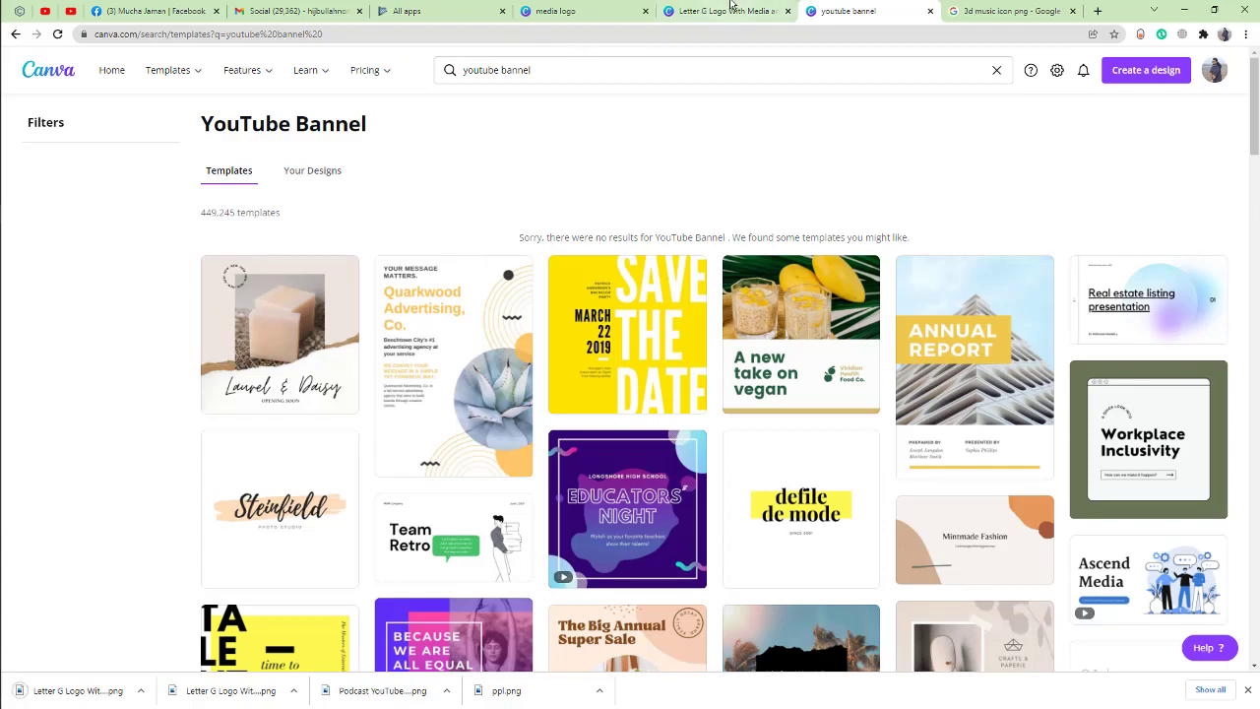
{"action": "scroll", "coordinate": [704, 457], "scroll_direction": "down", "scroll_amount": 2}
{"action": "scroll", "coordinate": [703, 456], "scroll_direction": "down", "scroll_amount": 10}
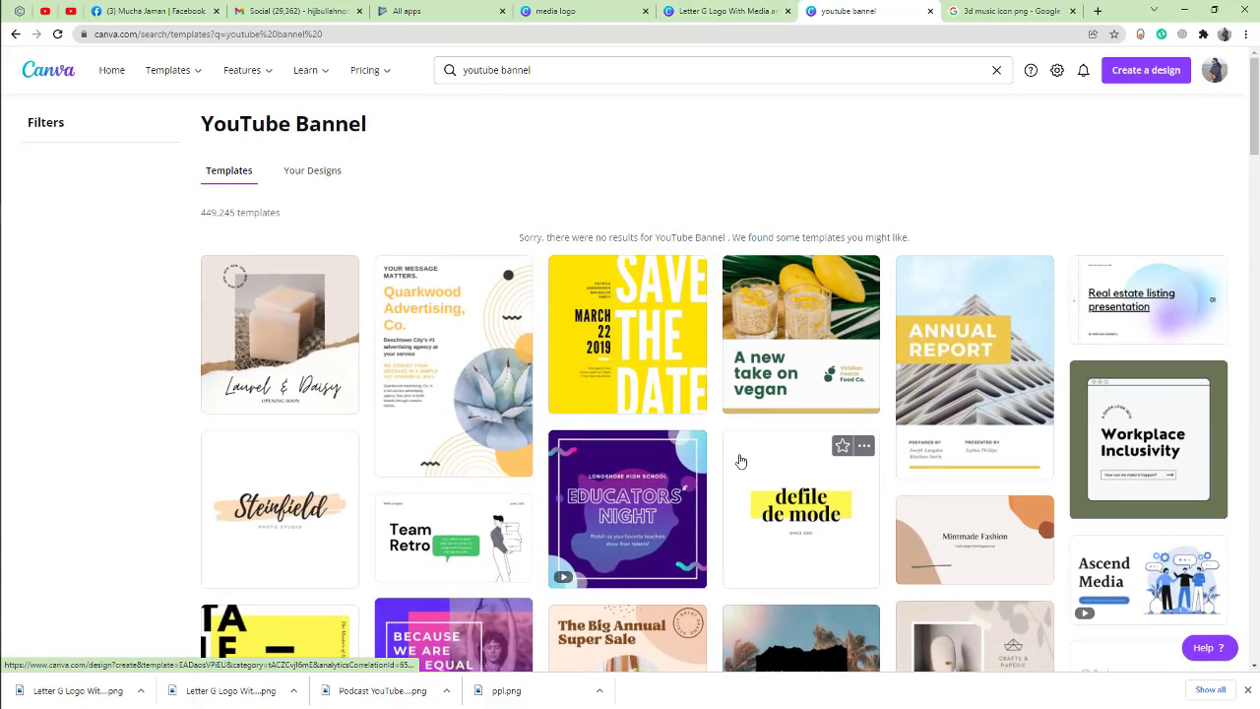
{"action": "scroll", "coordinate": [743, 460], "scroll_direction": "down", "scroll_amount": 3}
{"action": "scroll", "coordinate": [743, 469], "scroll_direction": "up", "scroll_amount": 4}
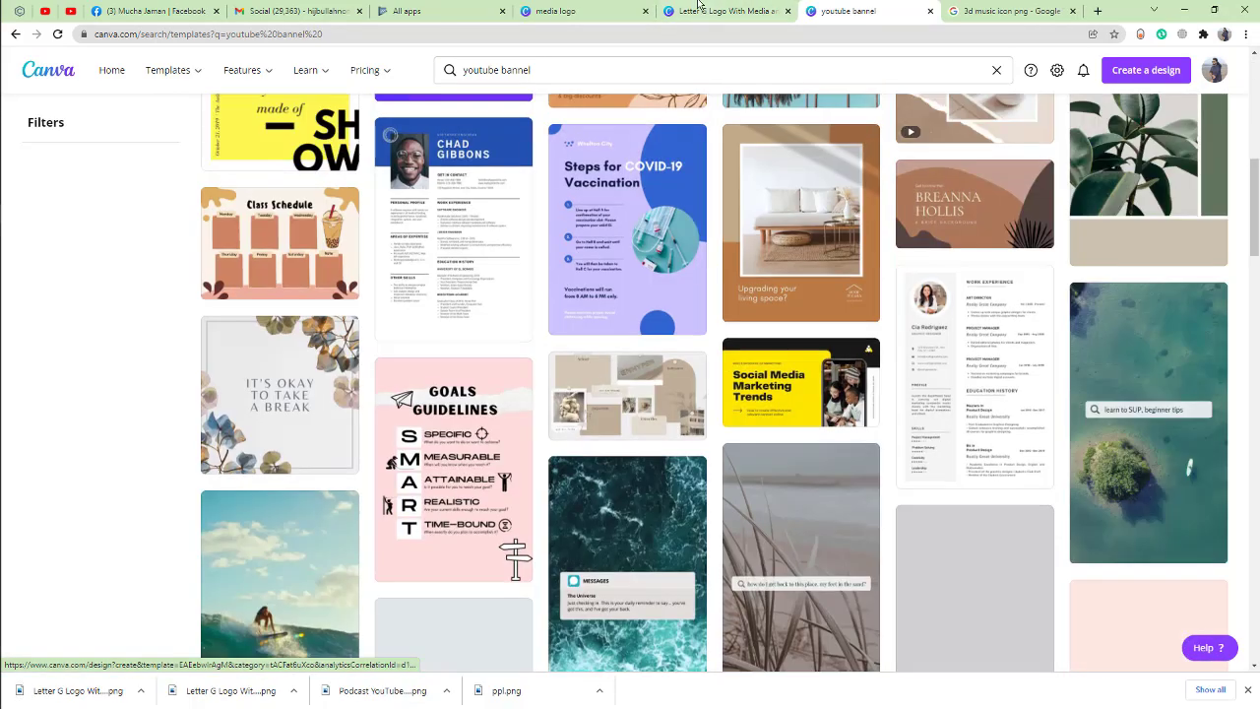
Step: Close the logo editor, blank search and 3d music icon tabs, then rerun 'youtube bannel' from Home
{"action": "key", "text": "ctrl+shift+Tab"}
{"action": "key", "text": "ctrl+shift+Tab"}
{"action": "scroll", "coordinate": [610, 196], "scroll_direction": "up", "scroll_amount": 4}
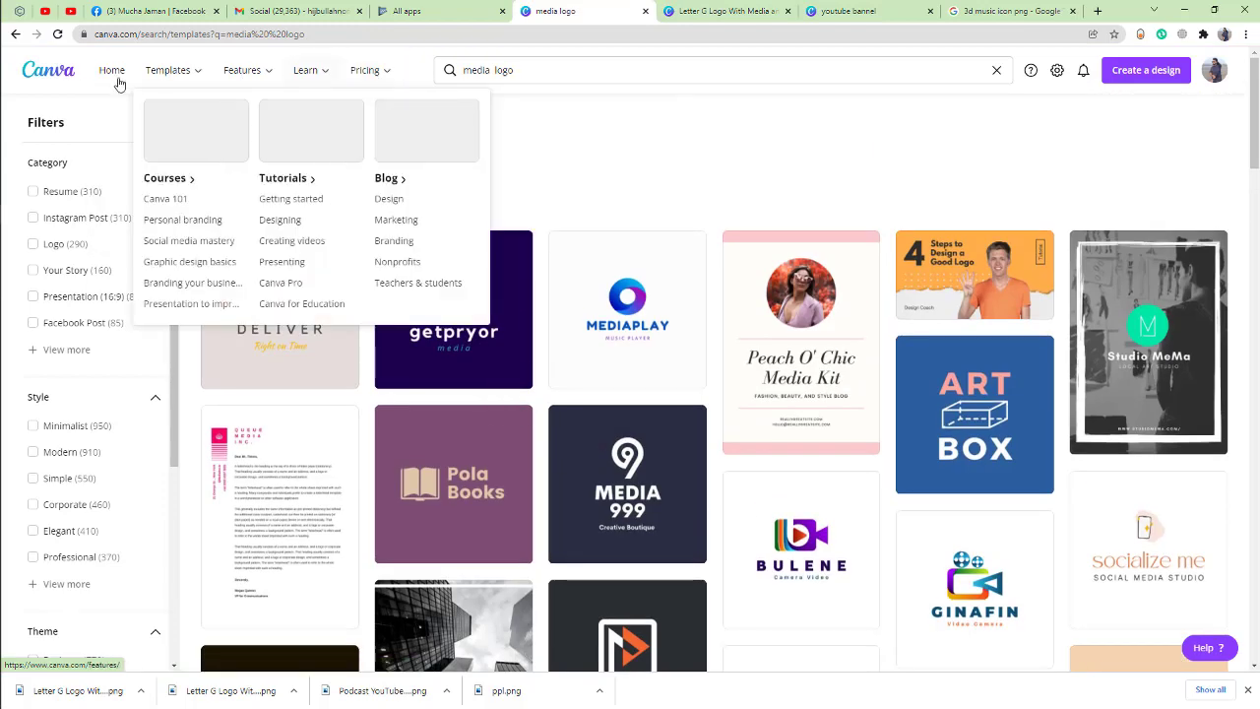
{"action": "left_click", "coordinate": [111, 70]}
{"action": "left_click", "coordinate": [762, 10]}
{"action": "left_click", "coordinate": [788, 11]}
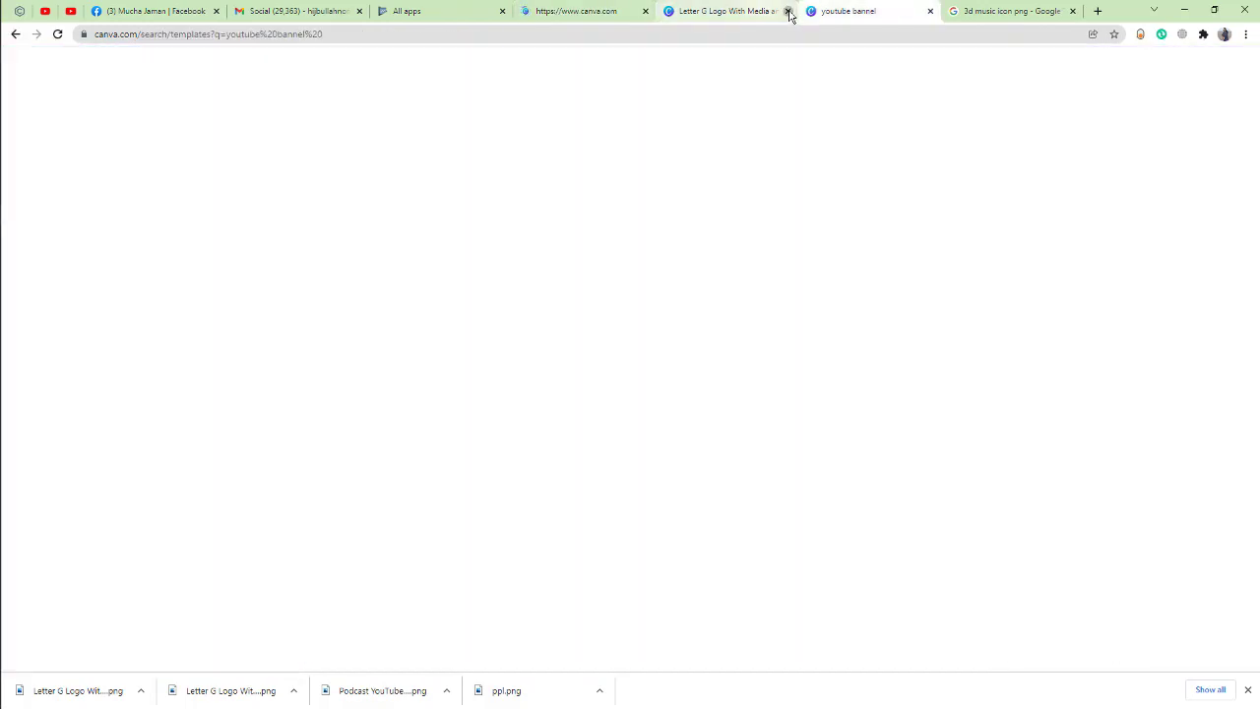
{"action": "left_click", "coordinate": [788, 11]}
{"action": "left_click", "coordinate": [788, 11]}
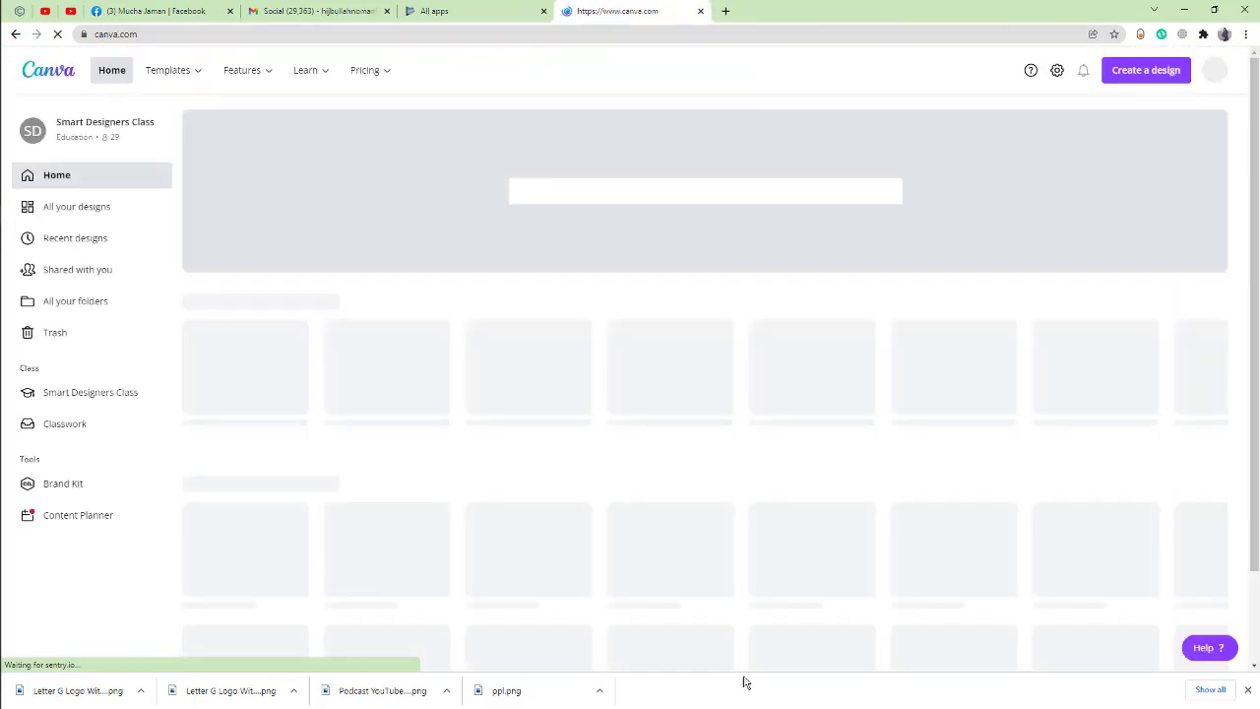
{"action": "left_click", "coordinate": [637, 178]}
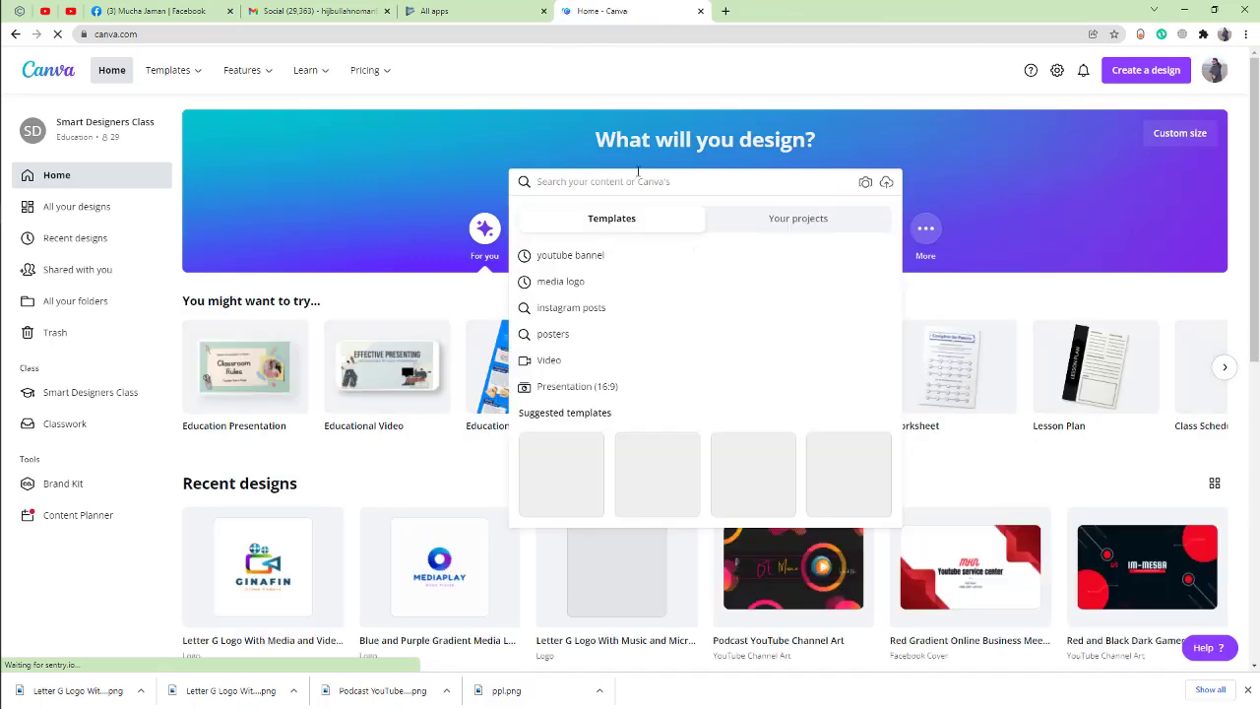
{"action": "left_click", "coordinate": [597, 255]}
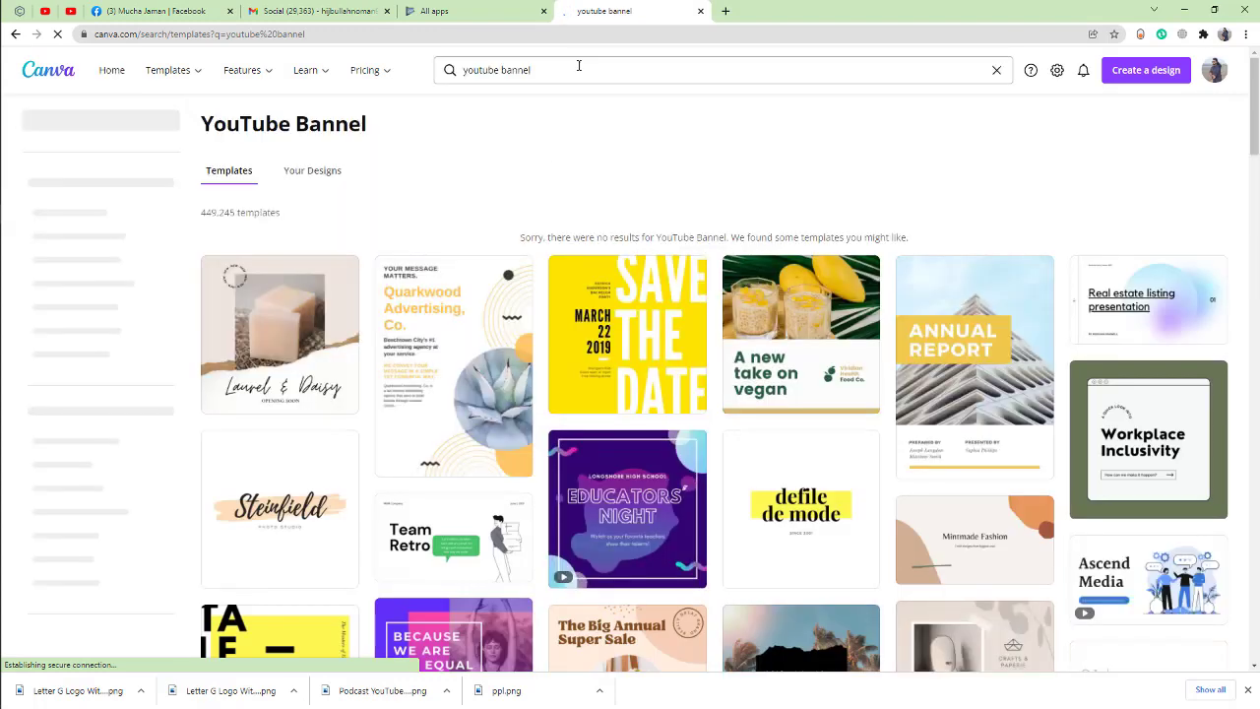
Step: Correct the template search to 'youtube banner' and run it
{"action": "left_click", "coordinate": [578, 65]}
{"action": "key", "text": "BackSpace"}
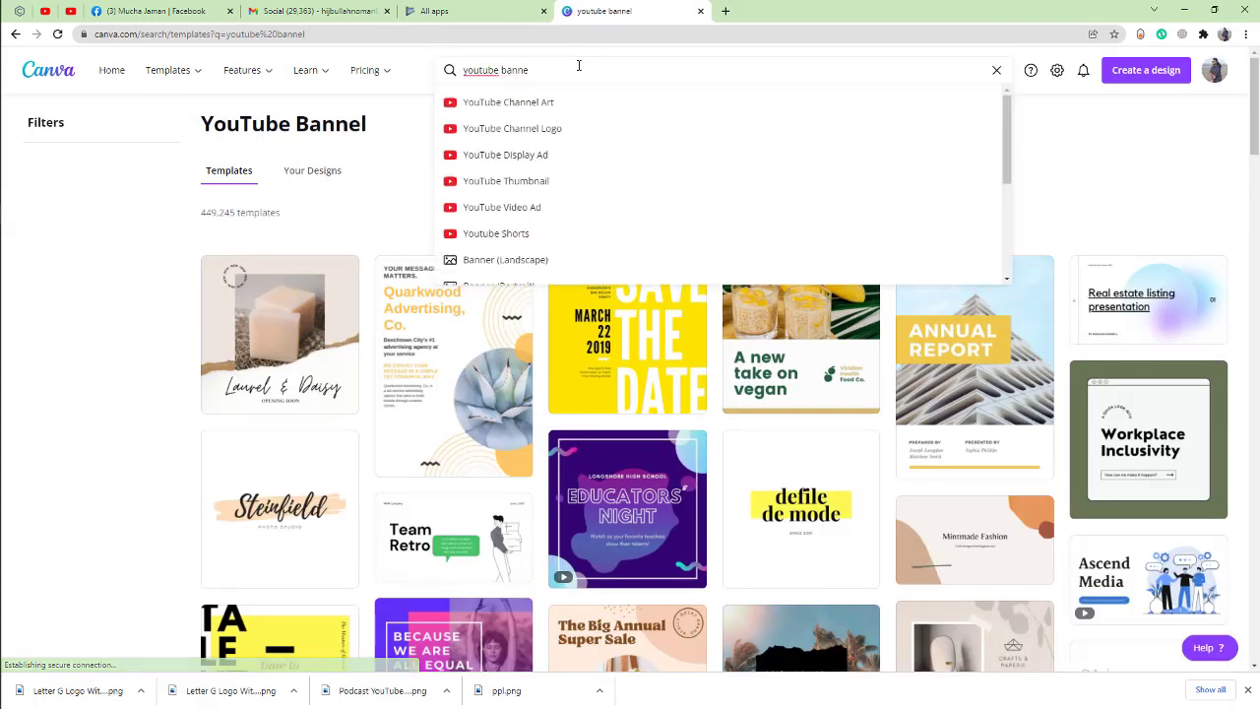
{"action": "type", "text": "r"}
{"action": "key", "text": "Return"}
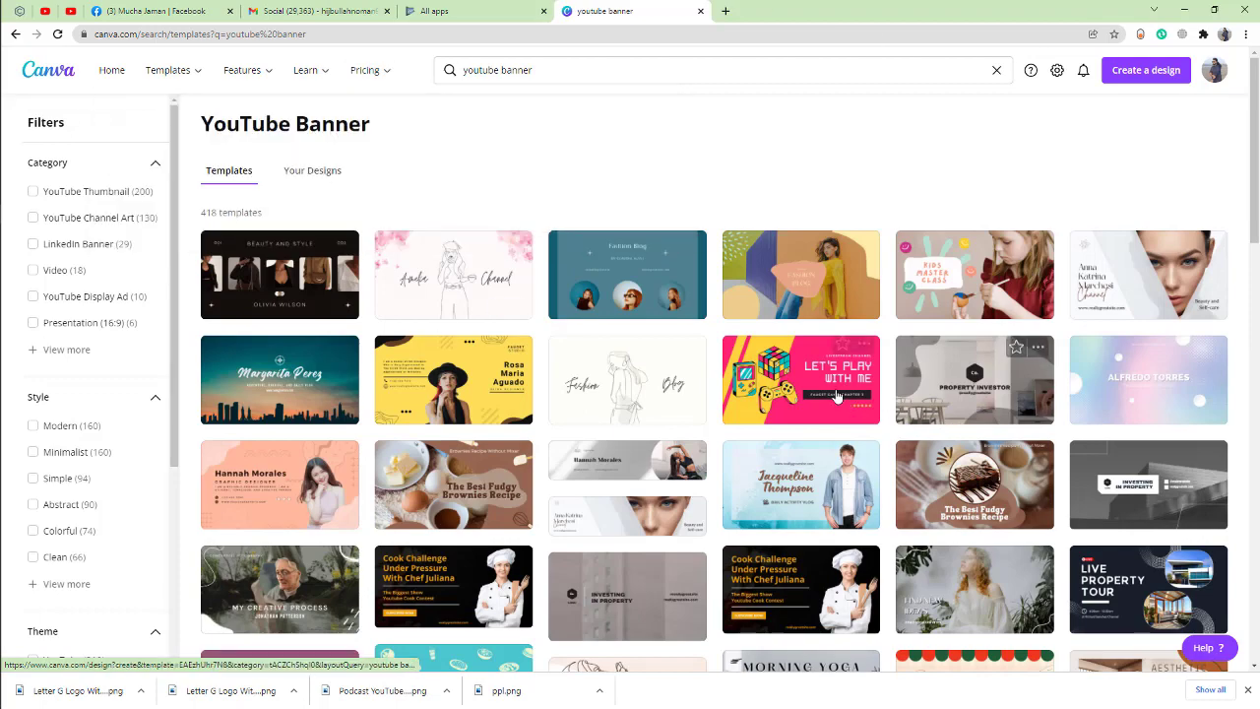
Step: Open the Dark Navy Blue and Red Fitness Studio YouTube banner template
{"action": "scroll", "coordinate": [827, 407], "scroll_direction": "down", "scroll_amount": 5}
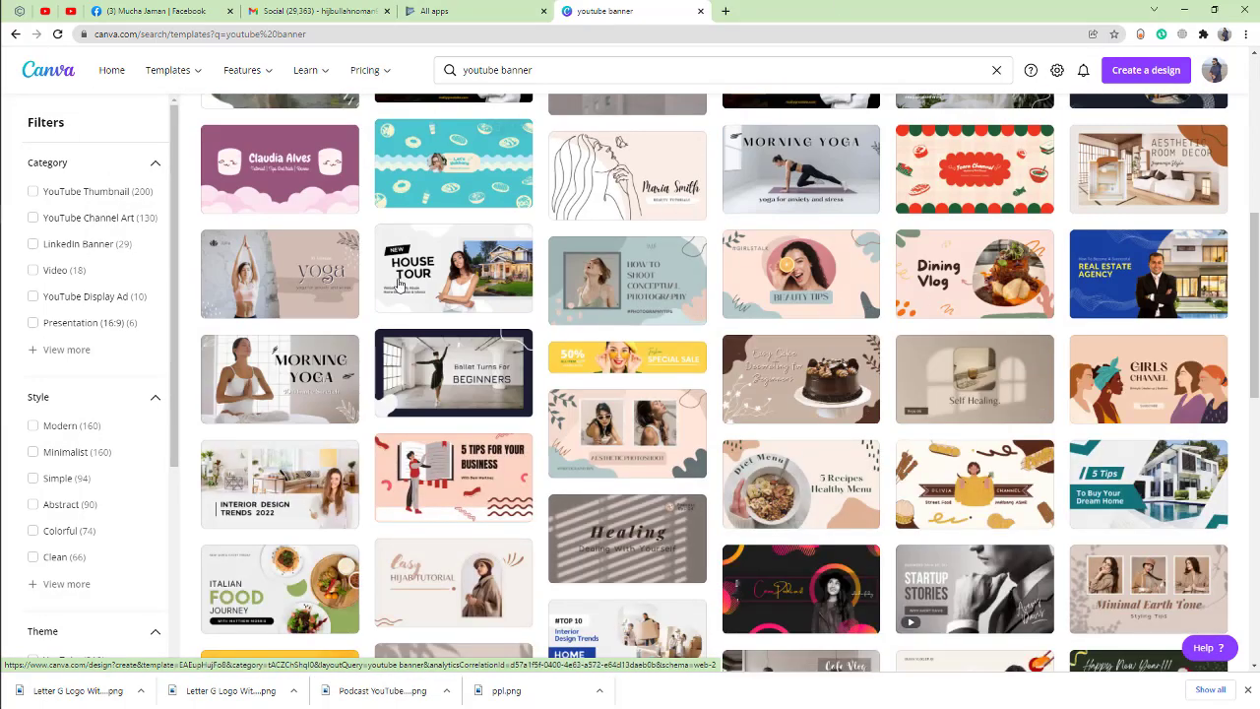
{"action": "scroll", "coordinate": [823, 396], "scroll_direction": "down", "scroll_amount": 3}
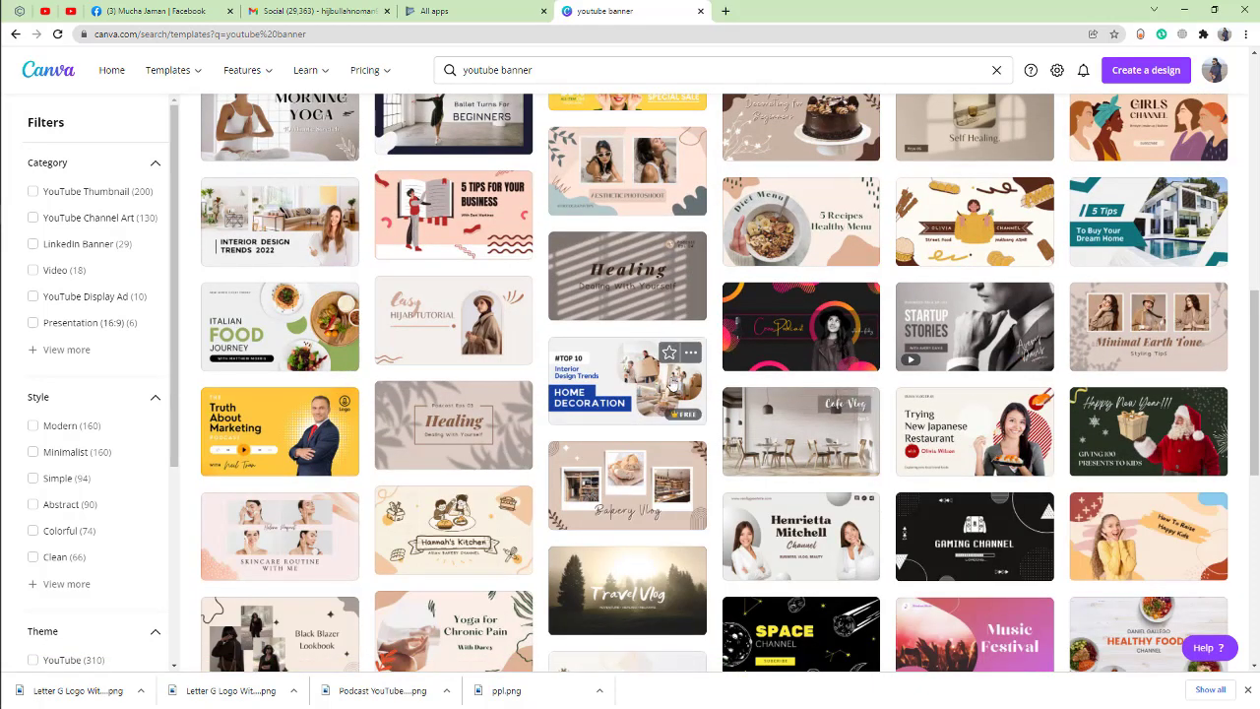
{"action": "scroll", "coordinate": [566, 460], "scroll_direction": "down", "scroll_amount": 2}
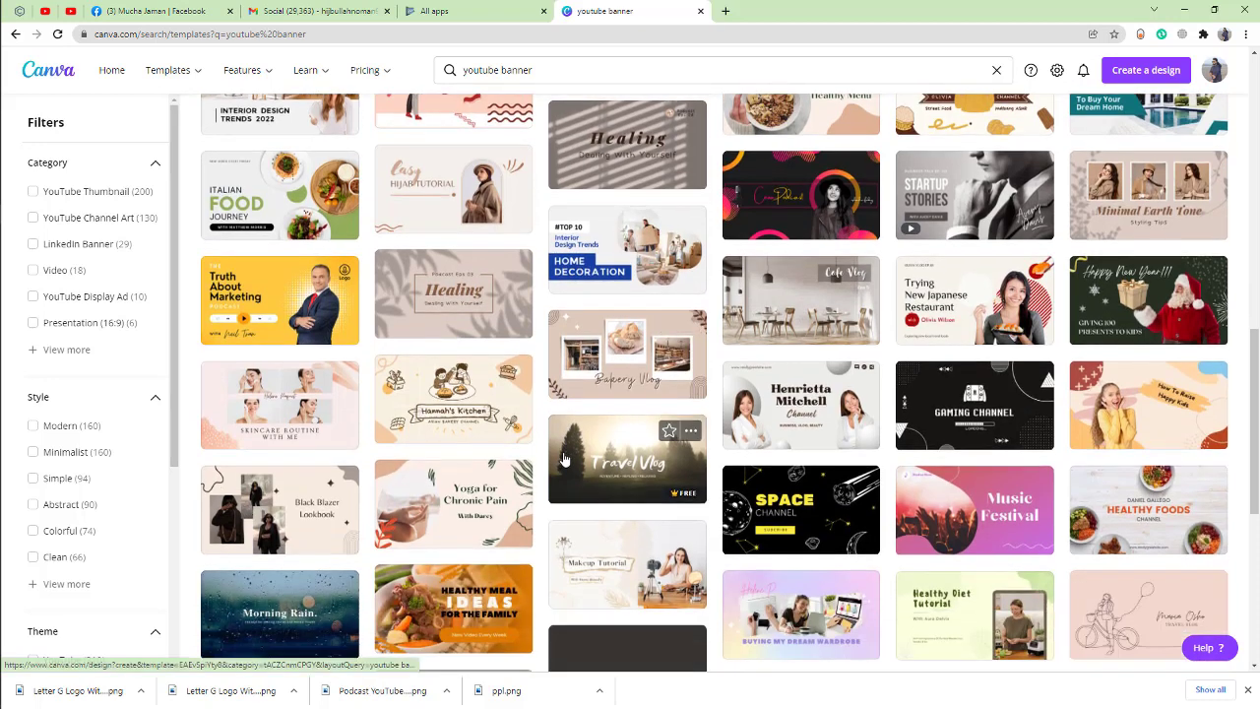
{"action": "scroll", "coordinate": [566, 460], "scroll_direction": "down", "scroll_amount": 2}
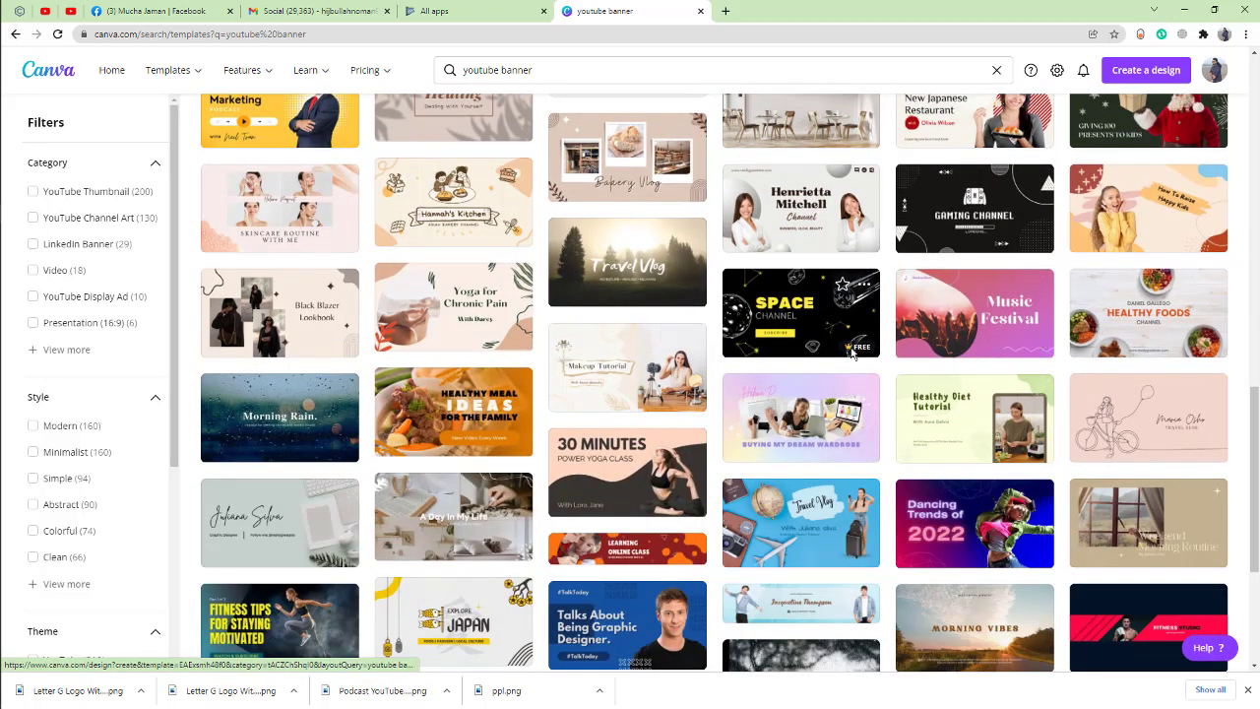
{"action": "mouse_move", "coordinate": [853, 353]}
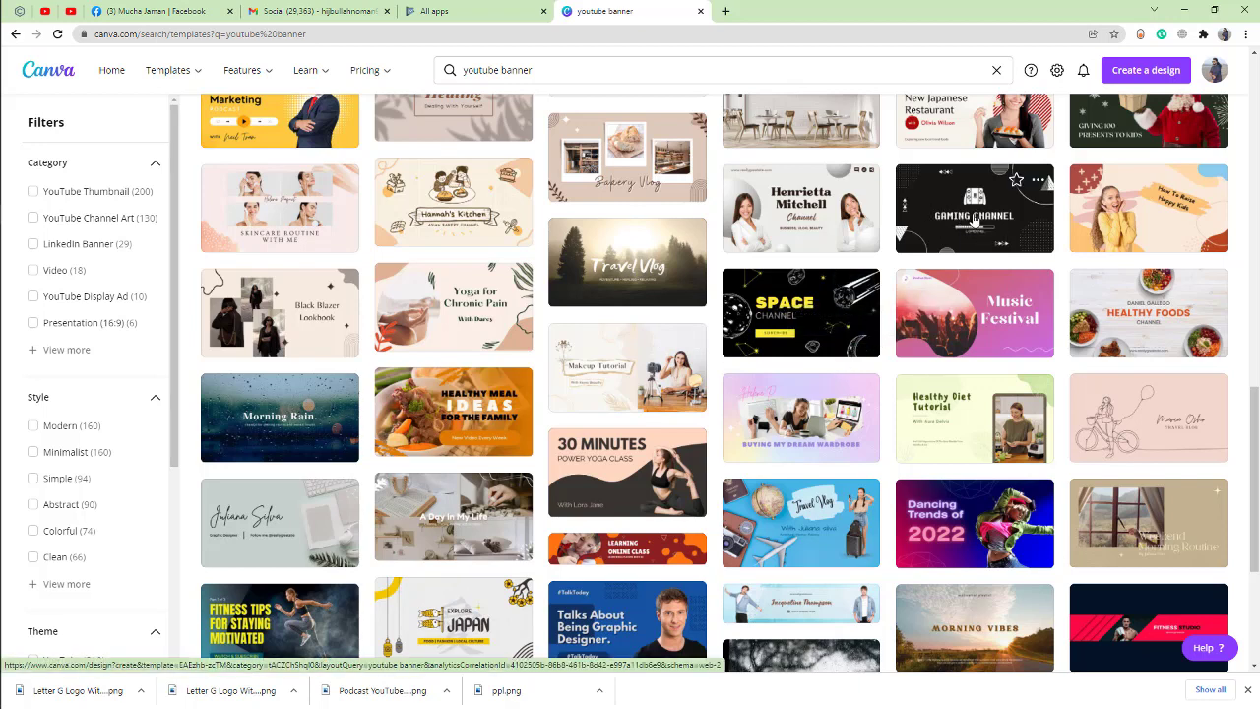
{"action": "scroll", "coordinate": [965, 229], "scroll_direction": "down", "scroll_amount": 2}
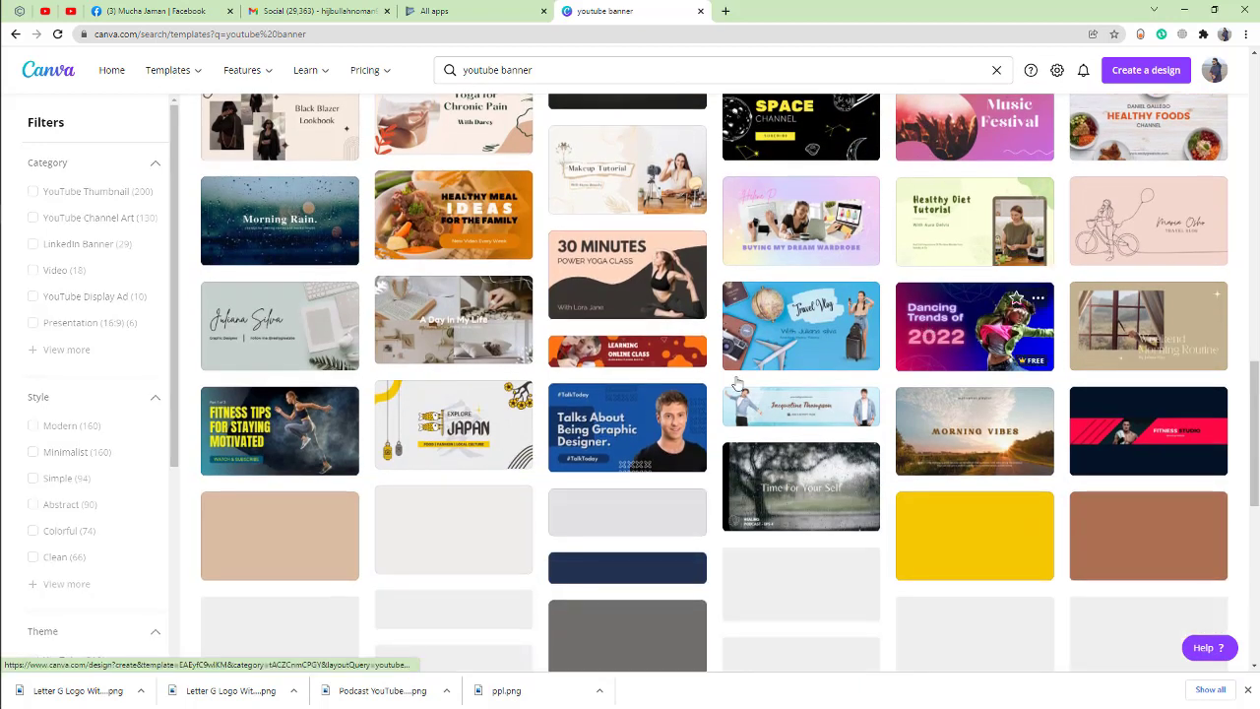
{"action": "scroll", "coordinate": [933, 437], "scroll_direction": "down", "scroll_amount": 3}
{"action": "left_click", "coordinate": [1140, 229]}
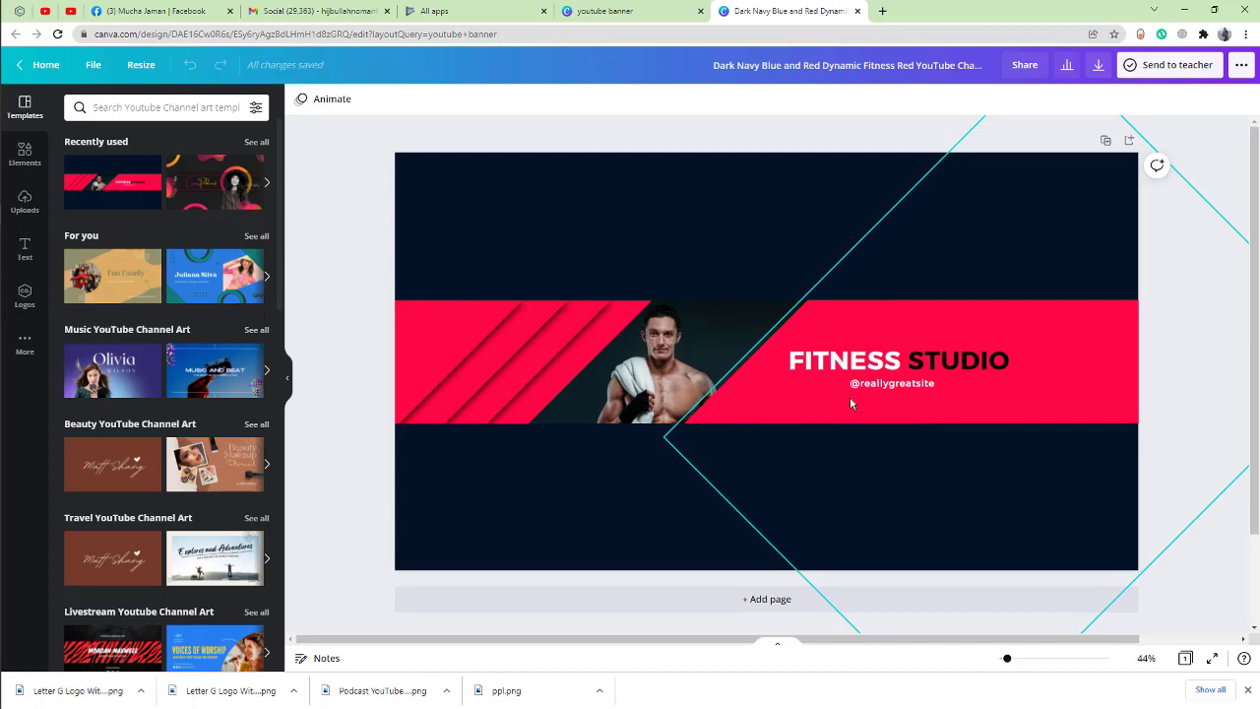
{"action": "left_click", "coordinate": [891, 362]}
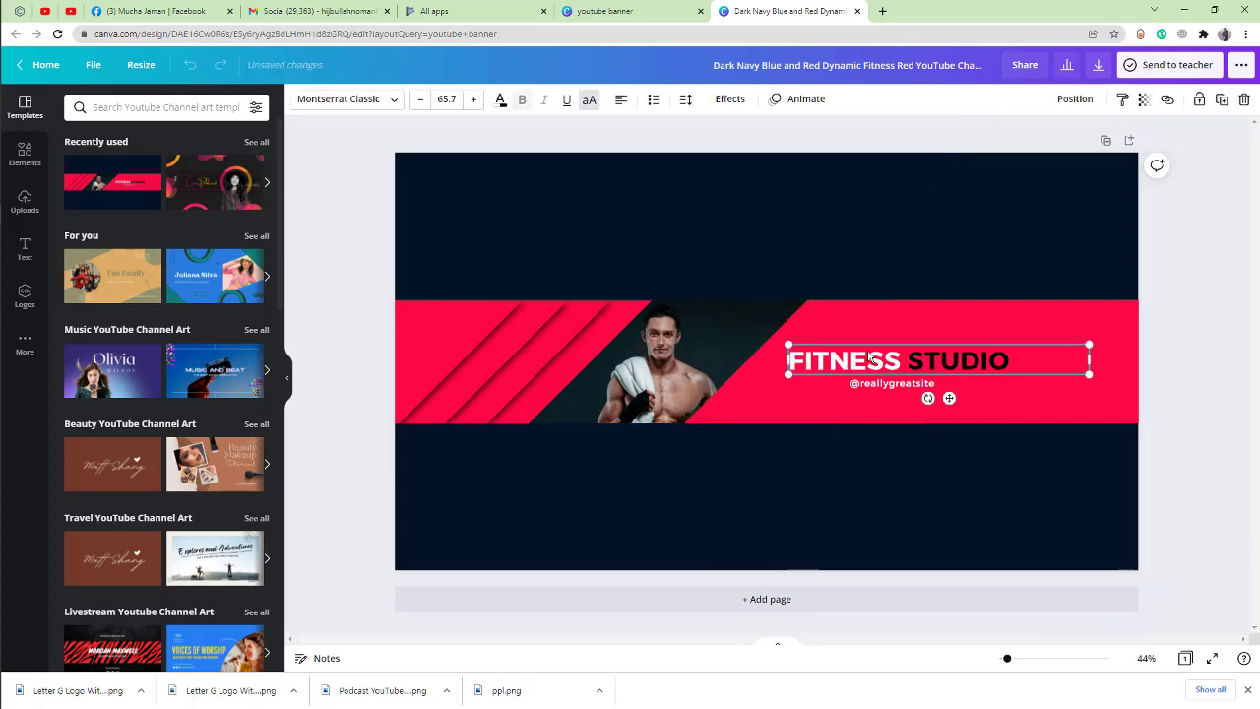
{"action": "left_click", "coordinate": [891, 362]}
{"action": "type", "text": "BE MULTIMEDIA"}
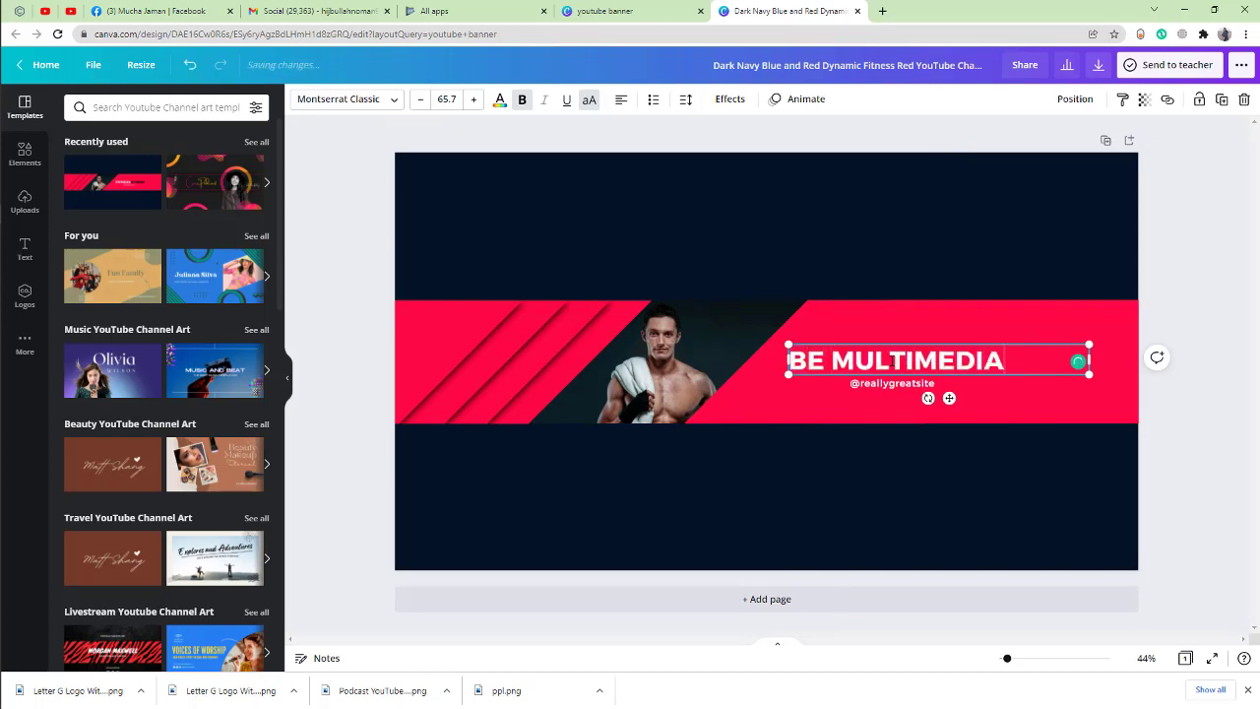
{"action": "left_click", "coordinate": [892, 384]}
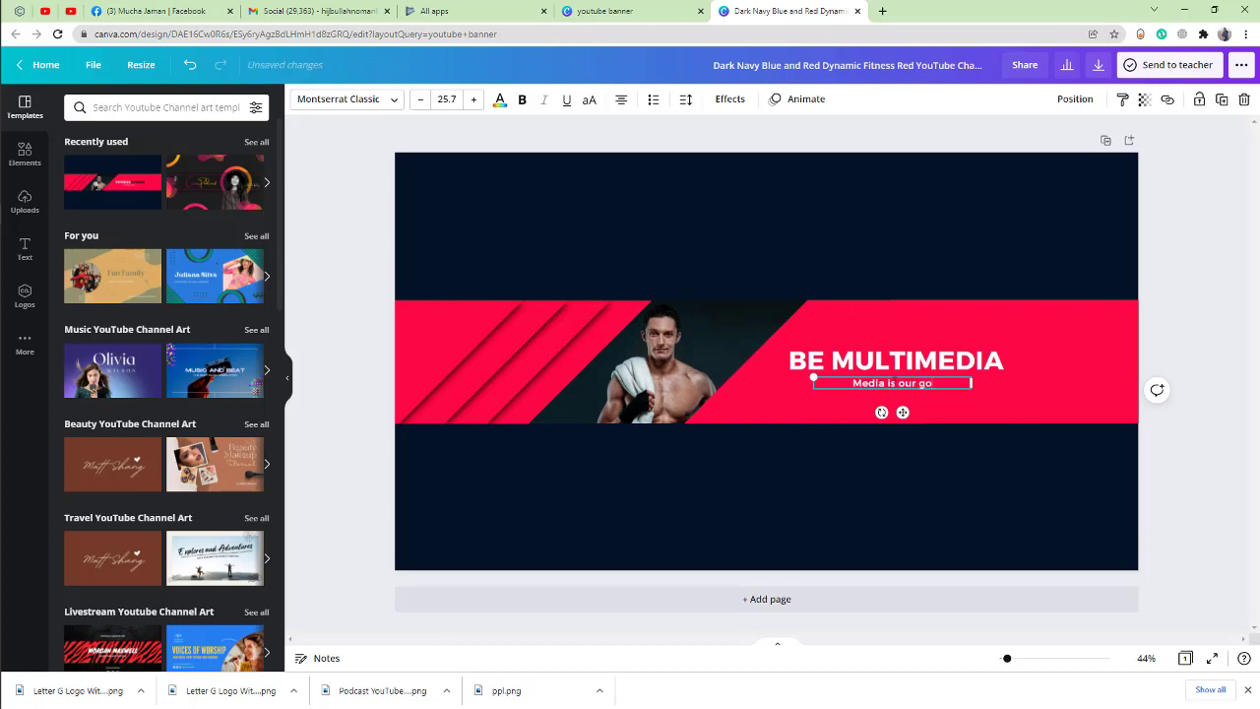
{"action": "left_click", "coordinate": [1188, 462]}
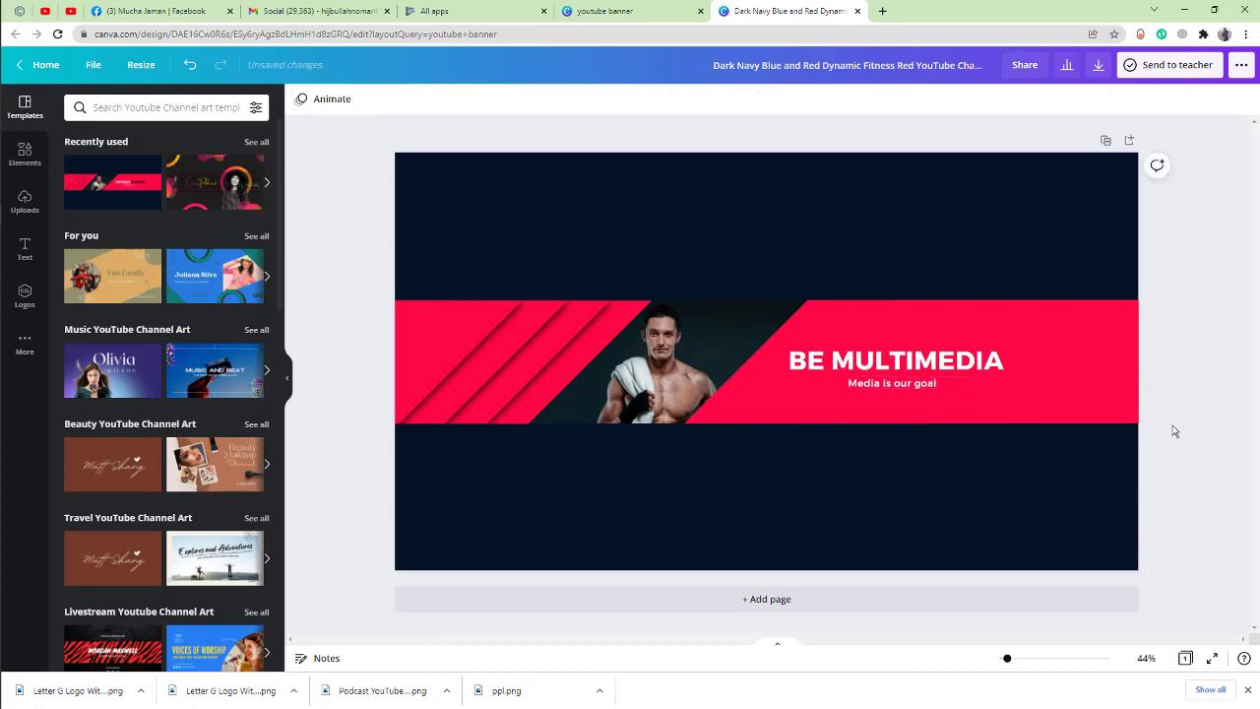
Step: Move the man's photo slightly higher in the banner and open a new browser tab
{"action": "left_click", "coordinate": [667, 362]}
{"action": "mouse_move", "coordinate": [667, 362]}
{"action": "left_mouse_down"}
{"action": "mouse_move", "coordinate": [665, 338]}
{"action": "mouse_move", "coordinate": [623, 332]}
{"action": "mouse_move", "coordinate": [718, 351]}
{"action": "mouse_move", "coordinate": [622, 296]}
{"action": "mouse_move", "coordinate": [628, 371]}
{"action": "mouse_move", "coordinate": [656, 363]}
{"action": "left_mouse_up"}
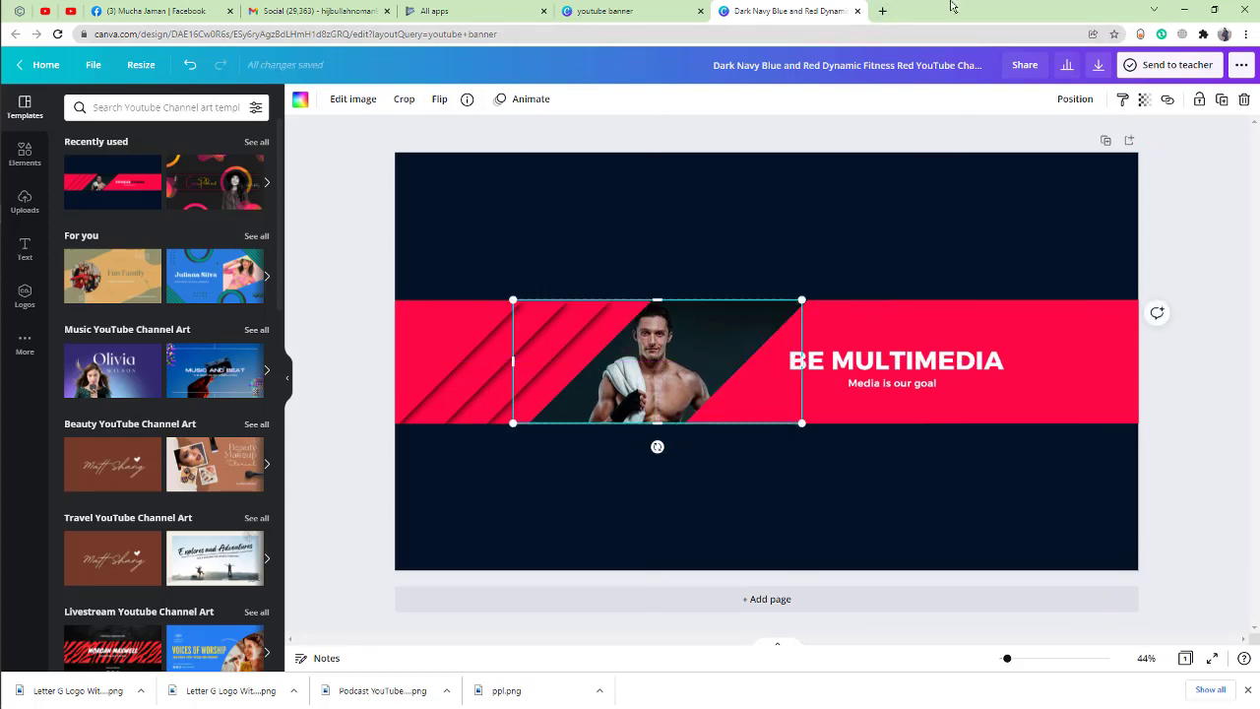
{"action": "left_click", "coordinate": [883, 11]}
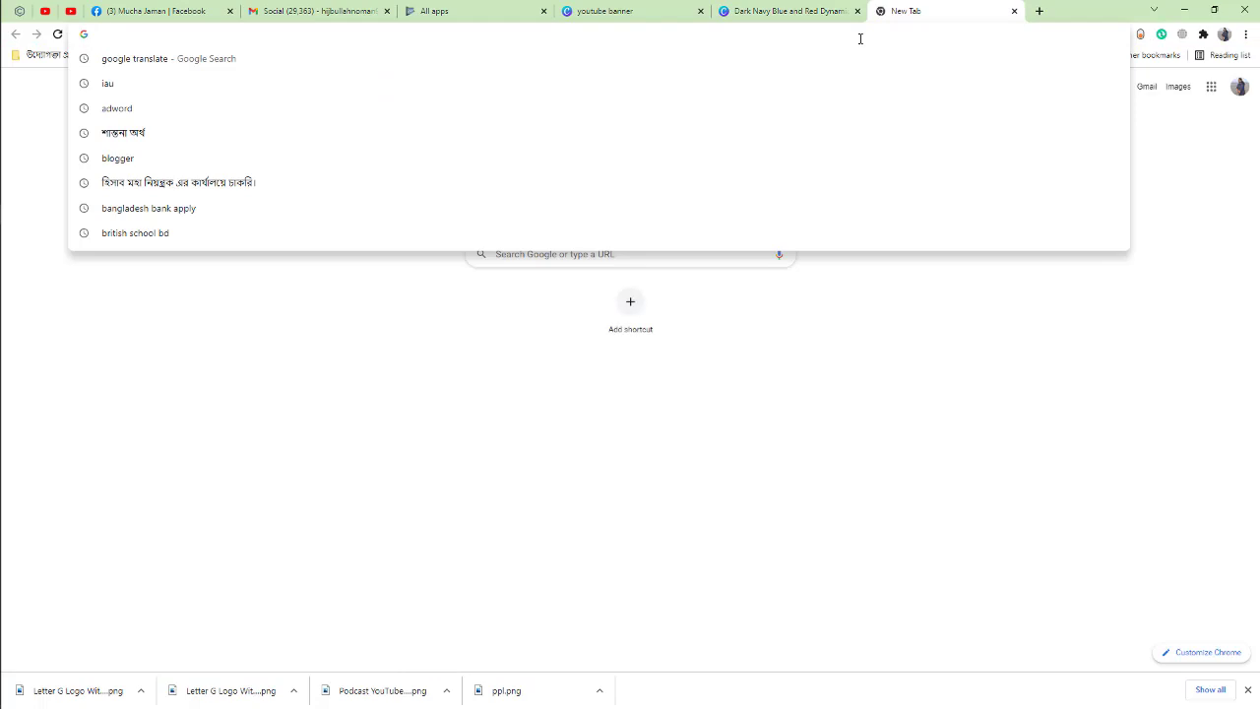
Step: Search Google Images for '3d multimedia logo png', correcting the initial '3d media logo png' query
{"action": "type", "text": "3d media"}
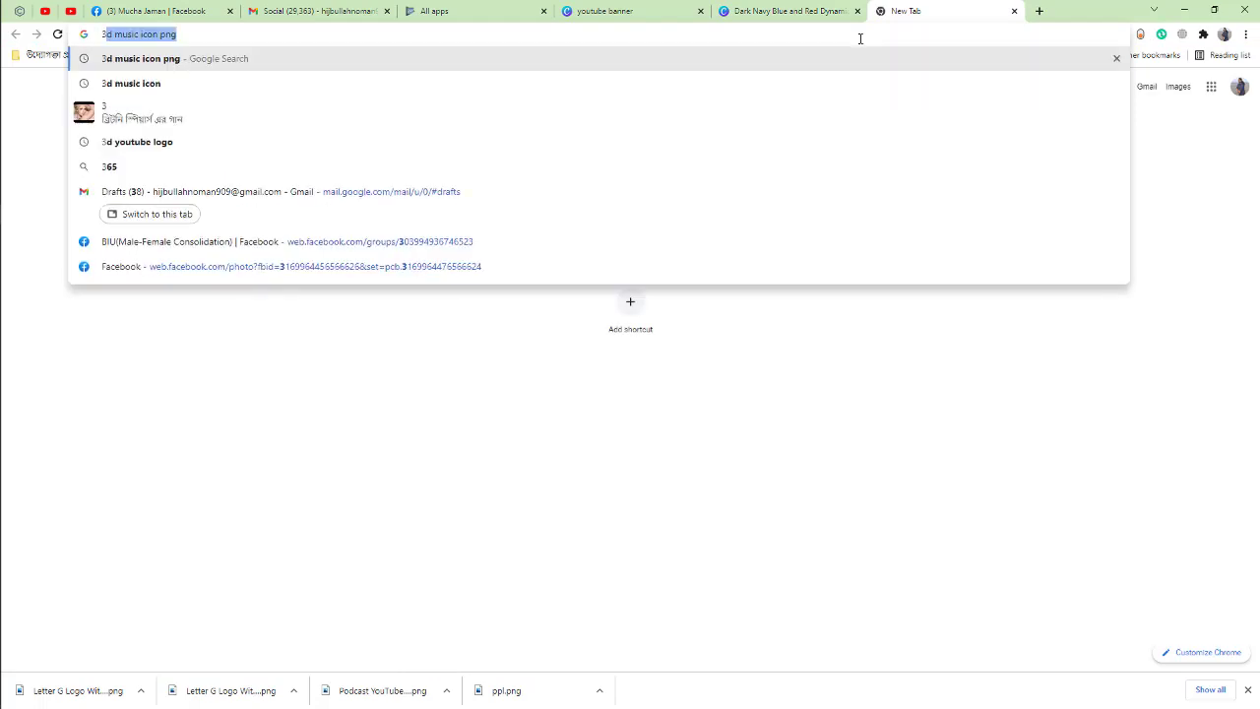
{"action": "type", "text": " logo png"}
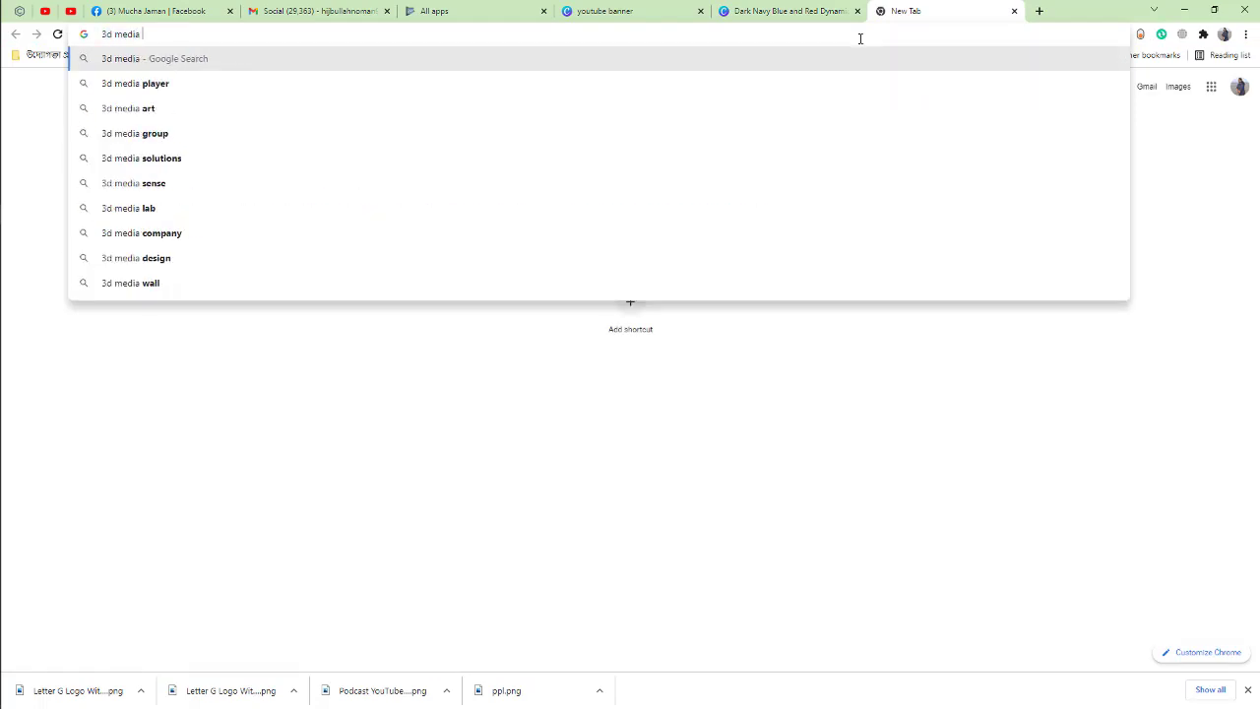
{"action": "key", "text": "Return"}
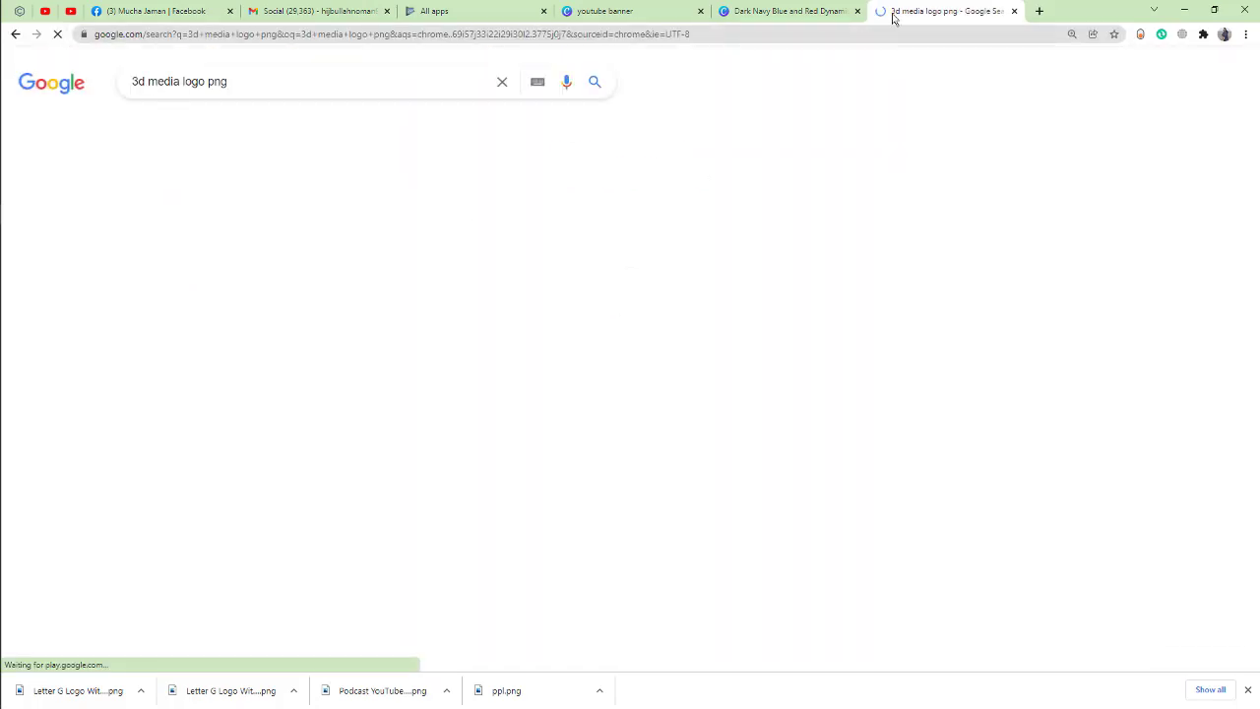
{"action": "left_click", "coordinate": [228, 127]}
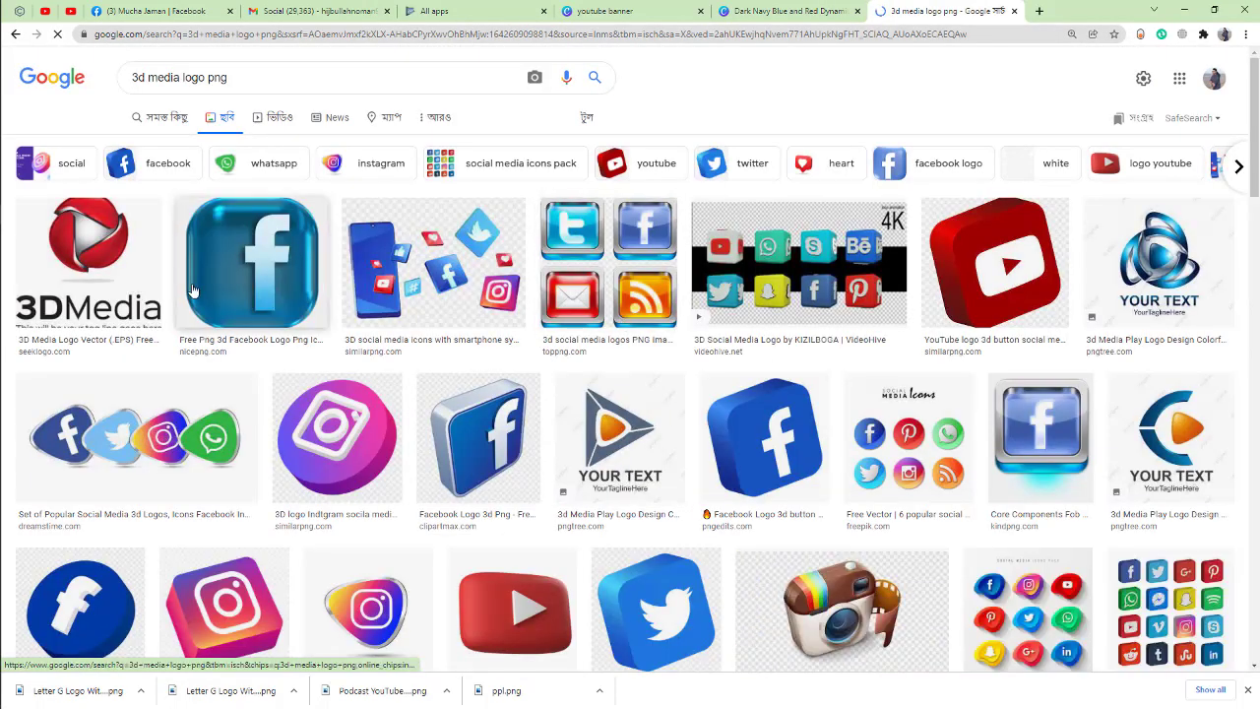
{"action": "scroll", "coordinate": [291, 364], "scroll_direction": "down", "scroll_amount": 3}
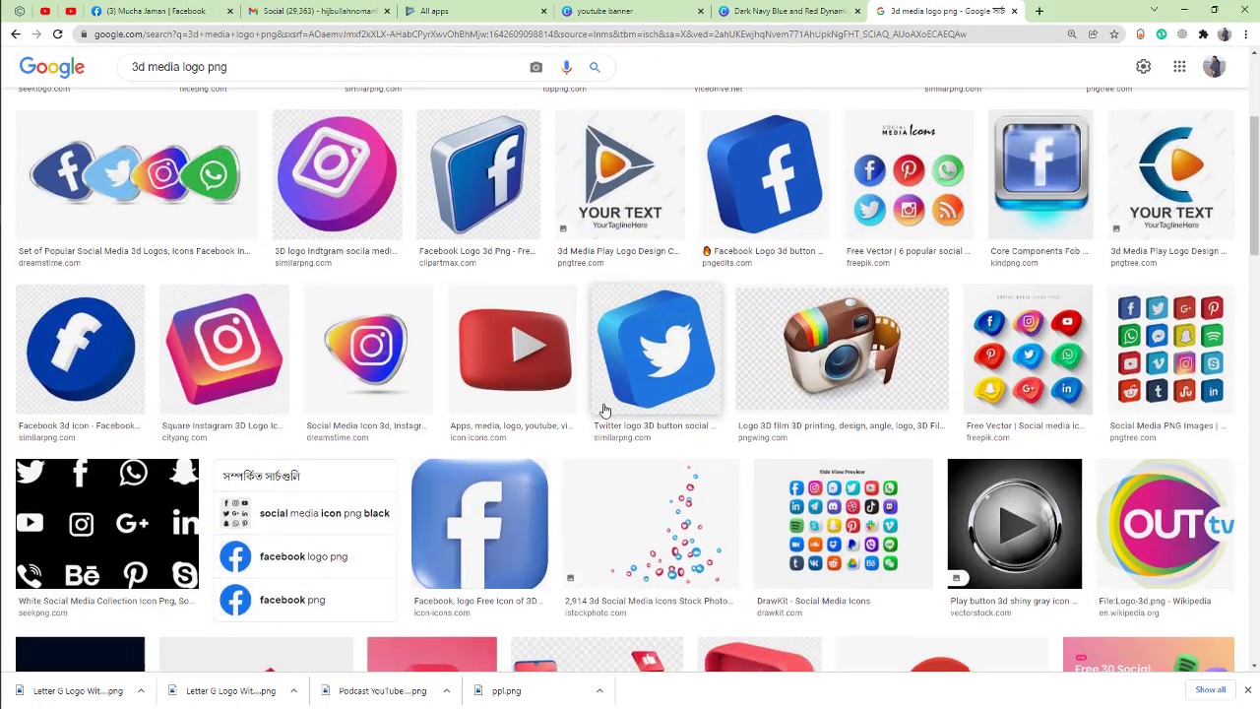
{"action": "scroll", "coordinate": [606, 409], "scroll_direction": "down", "scroll_amount": 2}
{"action": "scroll", "coordinate": [605, 409], "scroll_direction": "up", "scroll_amount": 5}
{"action": "left_click", "coordinate": [162, 74]}
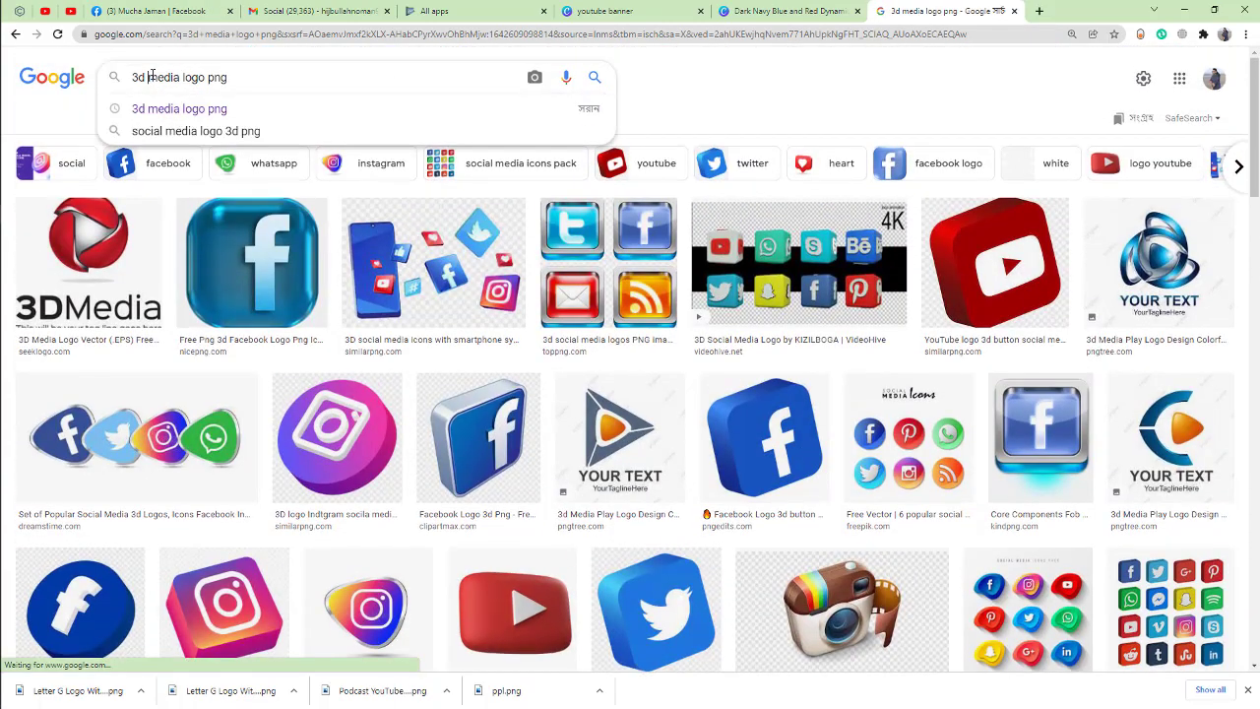
{"action": "type", "text": "mul"}
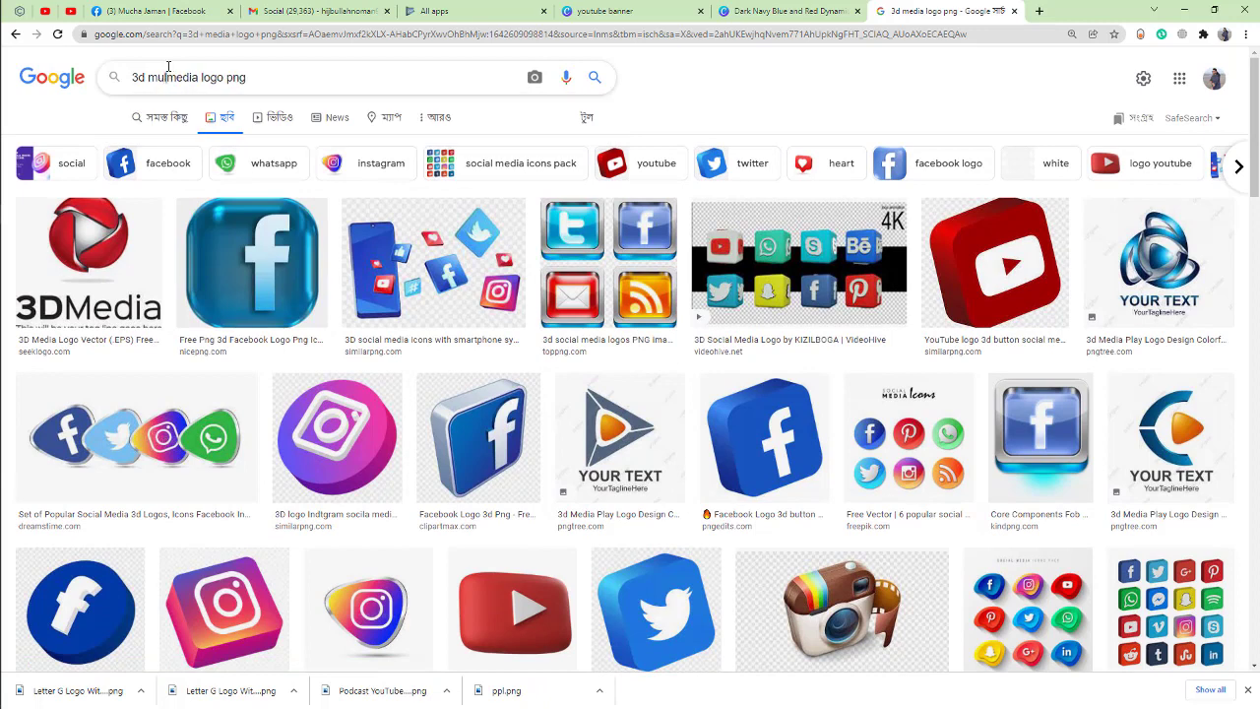
{"action": "type", "text": "ti"}
{"action": "key", "text": "Return"}
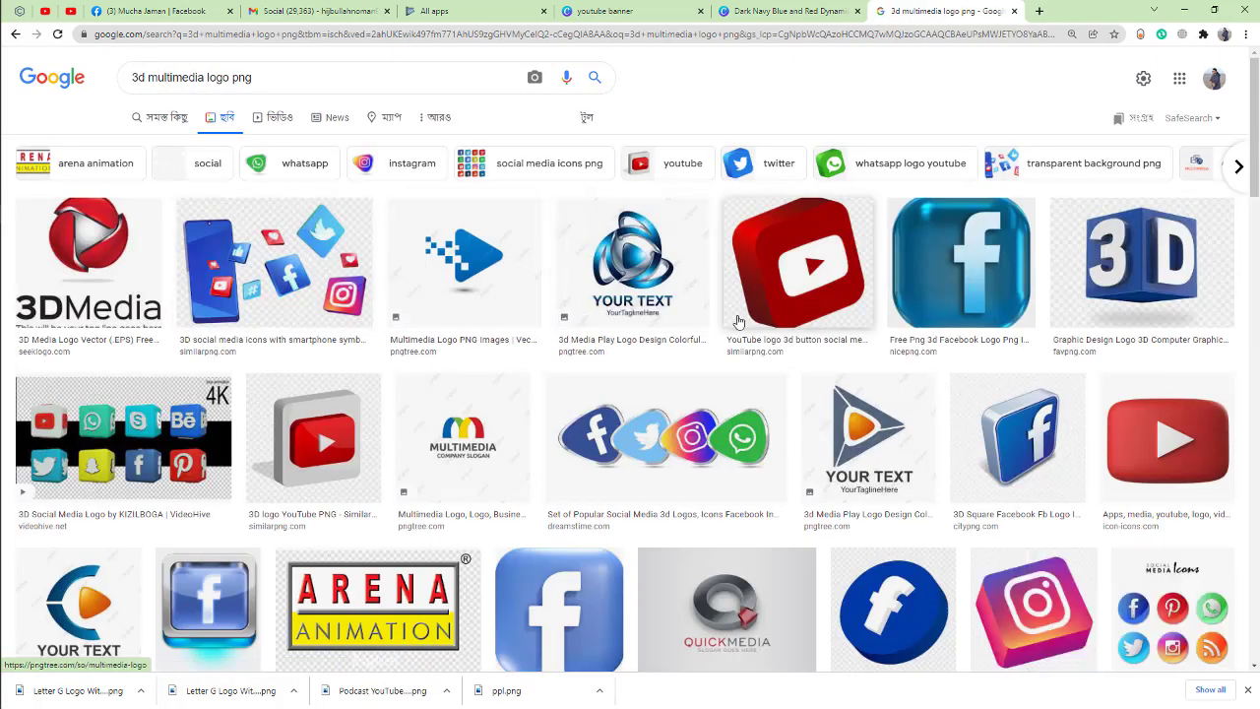
Step: Save the blue 3D swoosh logo from the image results as a PNG
{"action": "scroll", "coordinate": [891, 286], "scroll_direction": "down", "scroll_amount": 3}
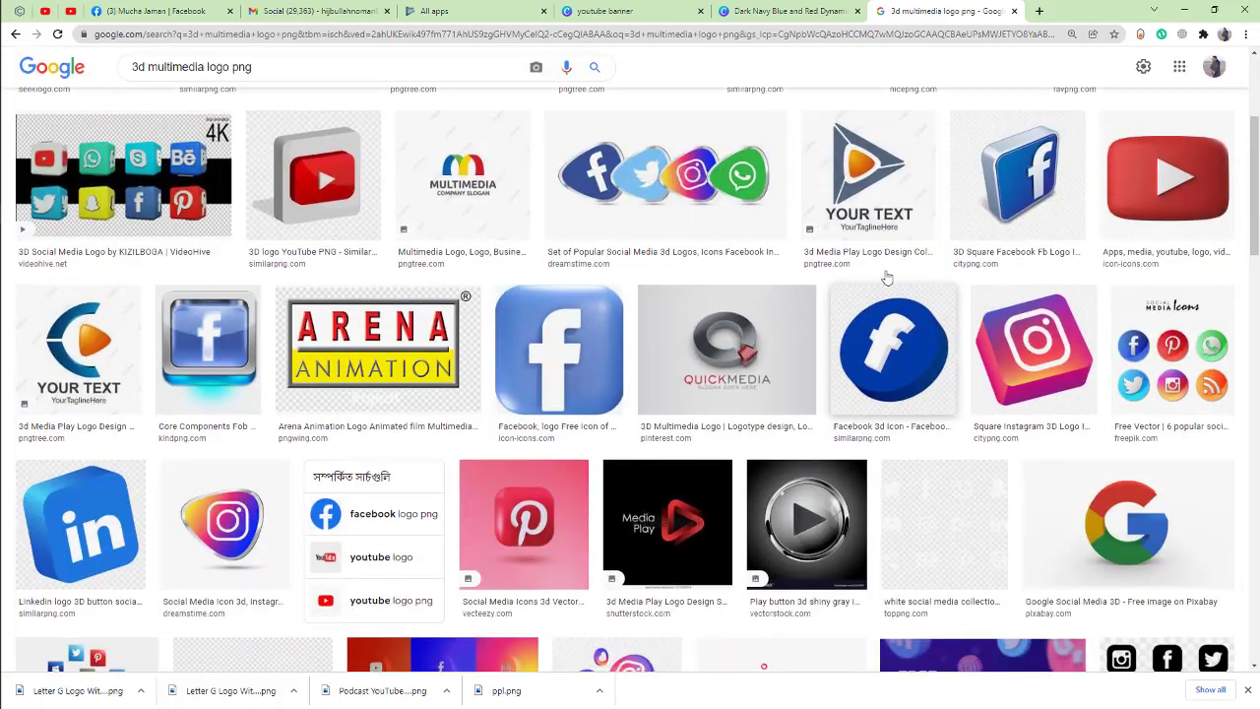
{"action": "scroll", "coordinate": [950, 399], "scroll_direction": "down", "scroll_amount": 3}
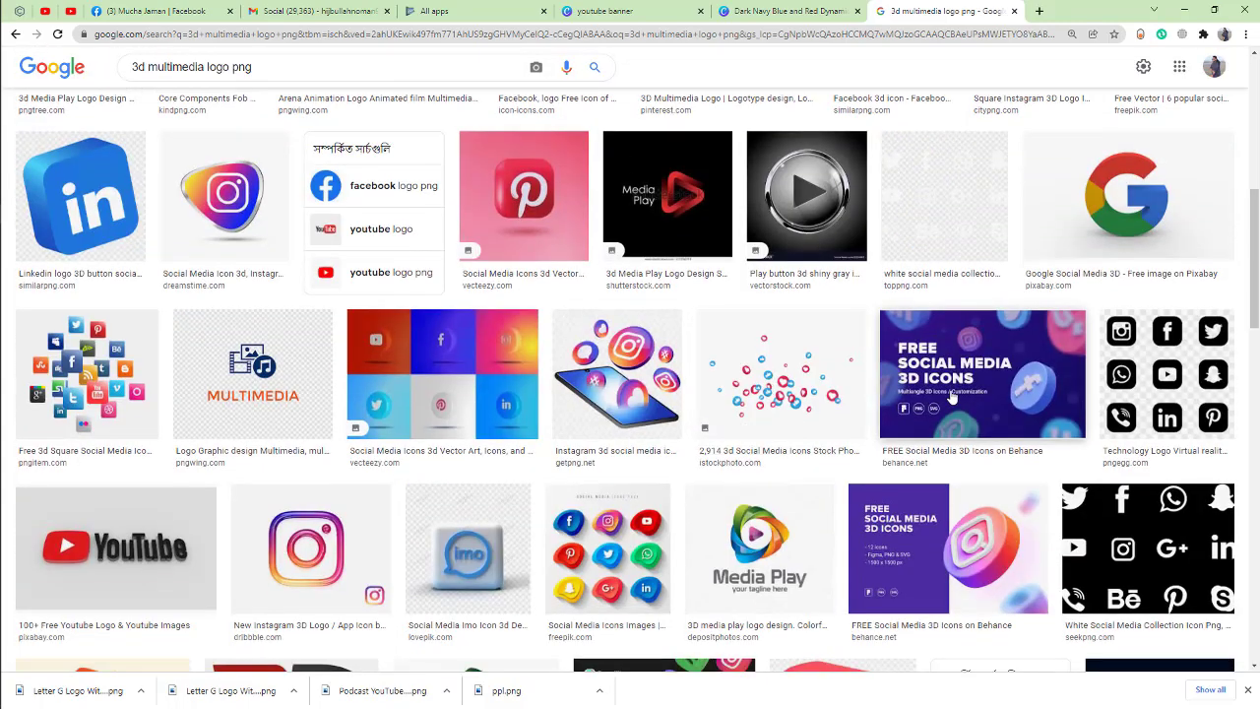
{"action": "scroll", "coordinate": [952, 395], "scroll_direction": "down", "scroll_amount": 3}
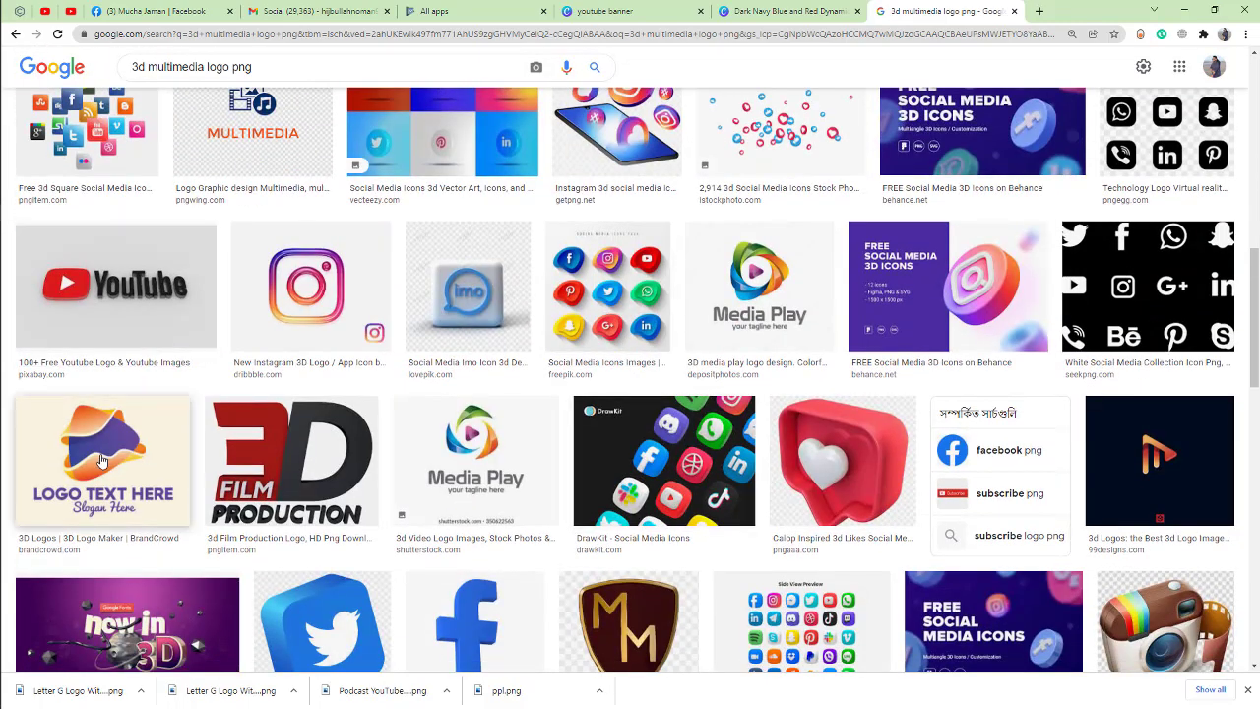
{"action": "left_click", "coordinate": [102, 461]}
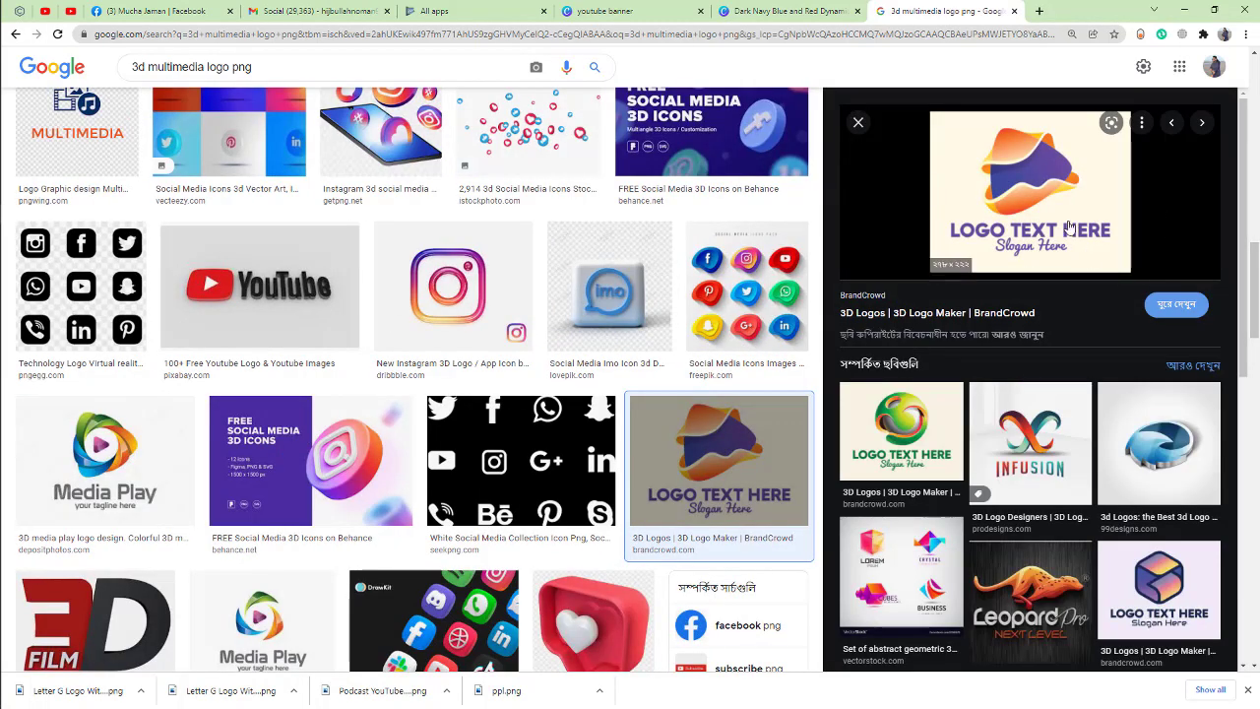
{"action": "left_click", "coordinate": [1156, 485]}
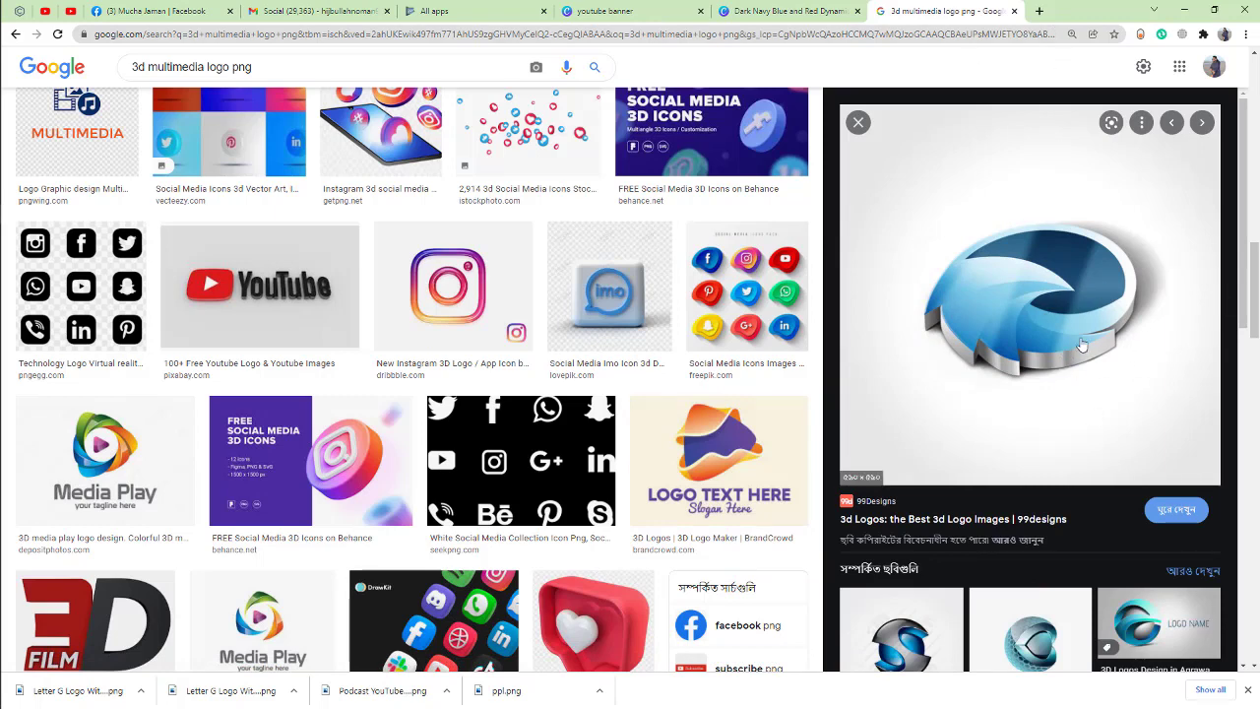
{"action": "right_click", "coordinate": [995, 337]}
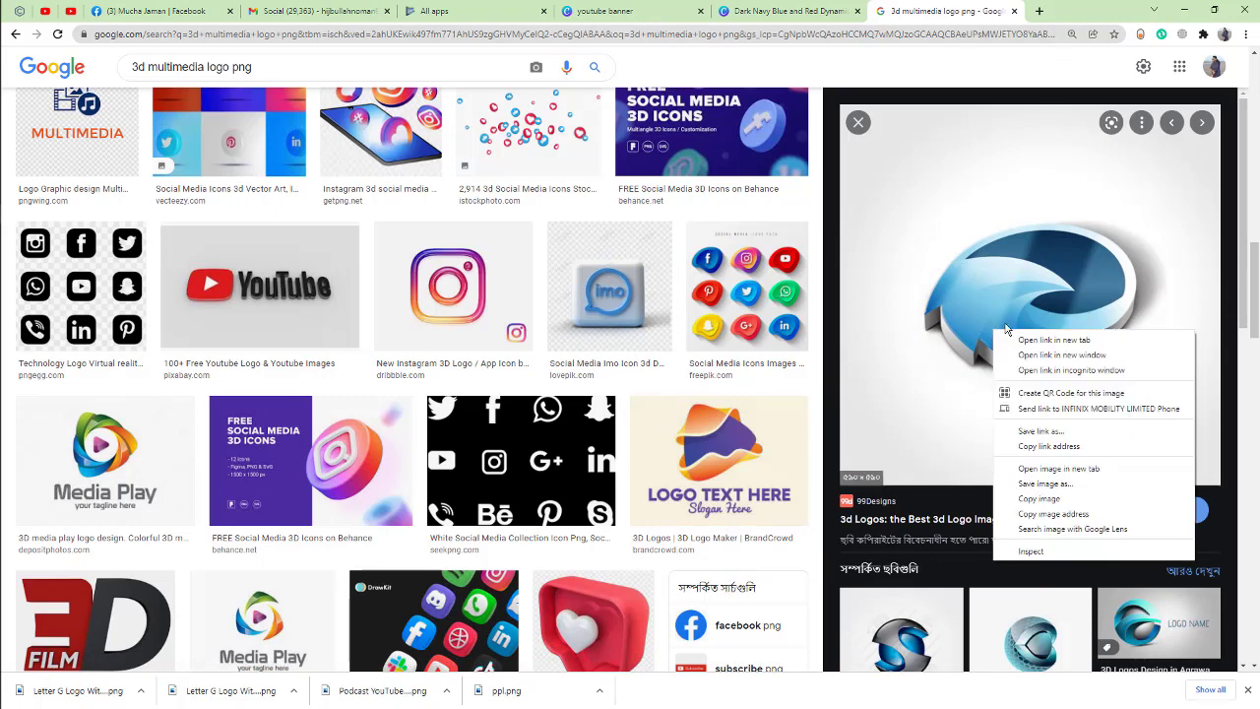
{"action": "left_click", "coordinate": [1041, 481]}
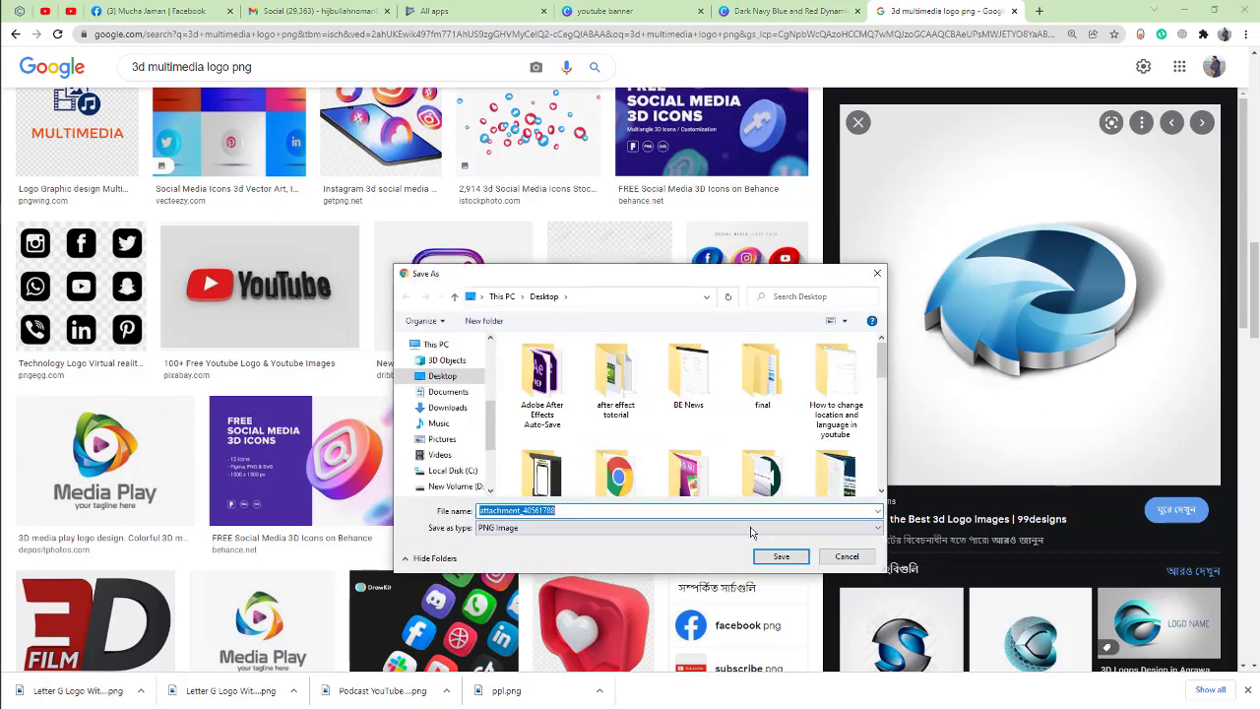
{"action": "left_click", "coordinate": [781, 556]}
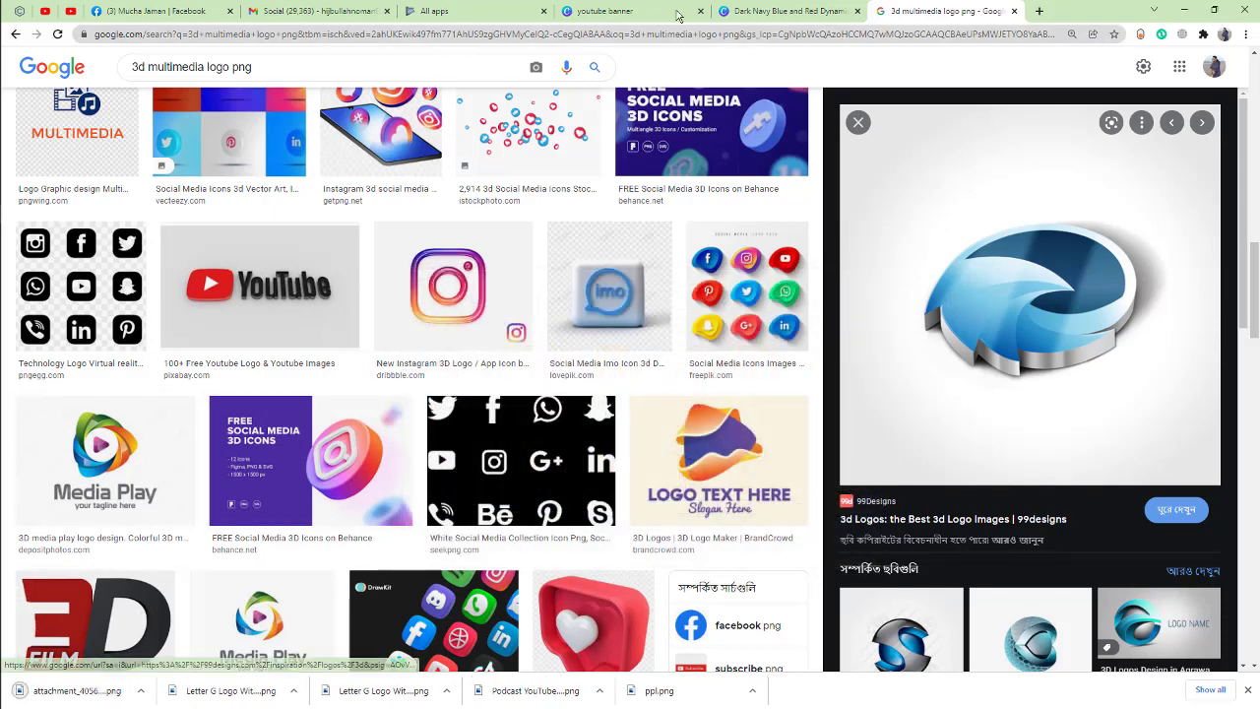
{"action": "left_click", "coordinate": [773, 11]}
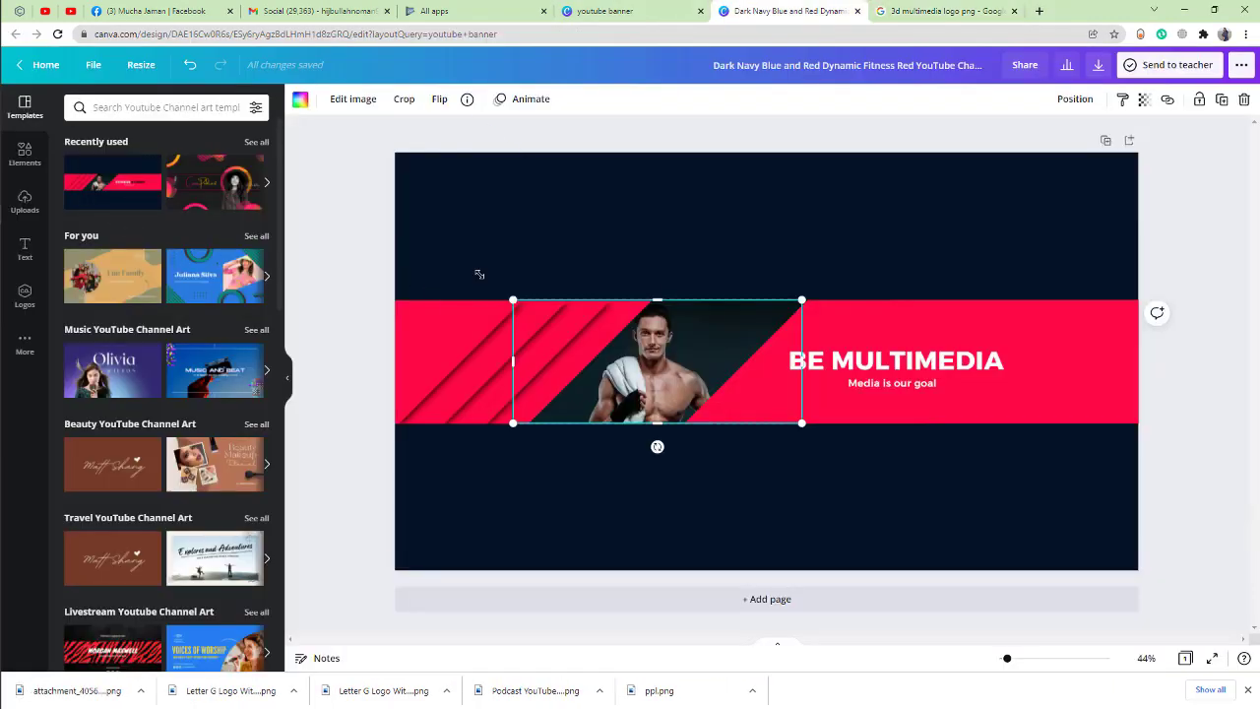
Step: Trash the wrong image uploaded from Downloads, restoring the man's photo in the banner
{"action": "left_click", "coordinate": [29, 197]}
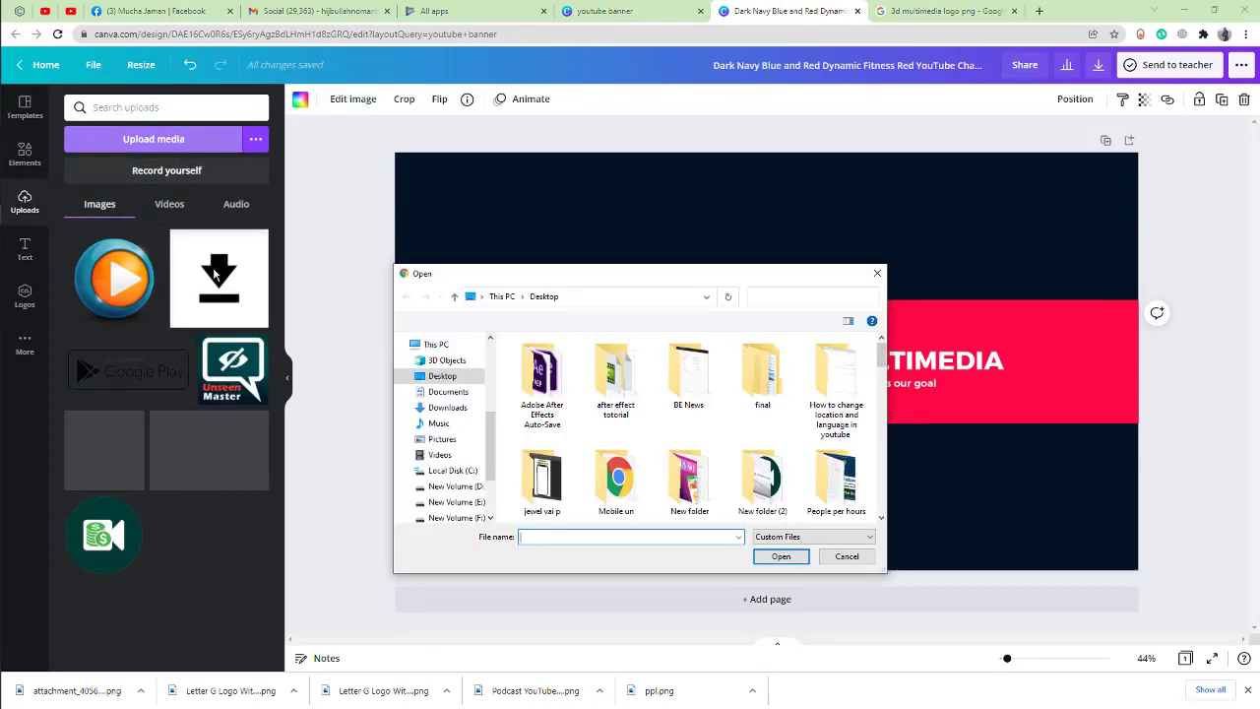
{"action": "scroll", "coordinate": [453, 414], "scroll_direction": "up", "scroll_amount": 5}
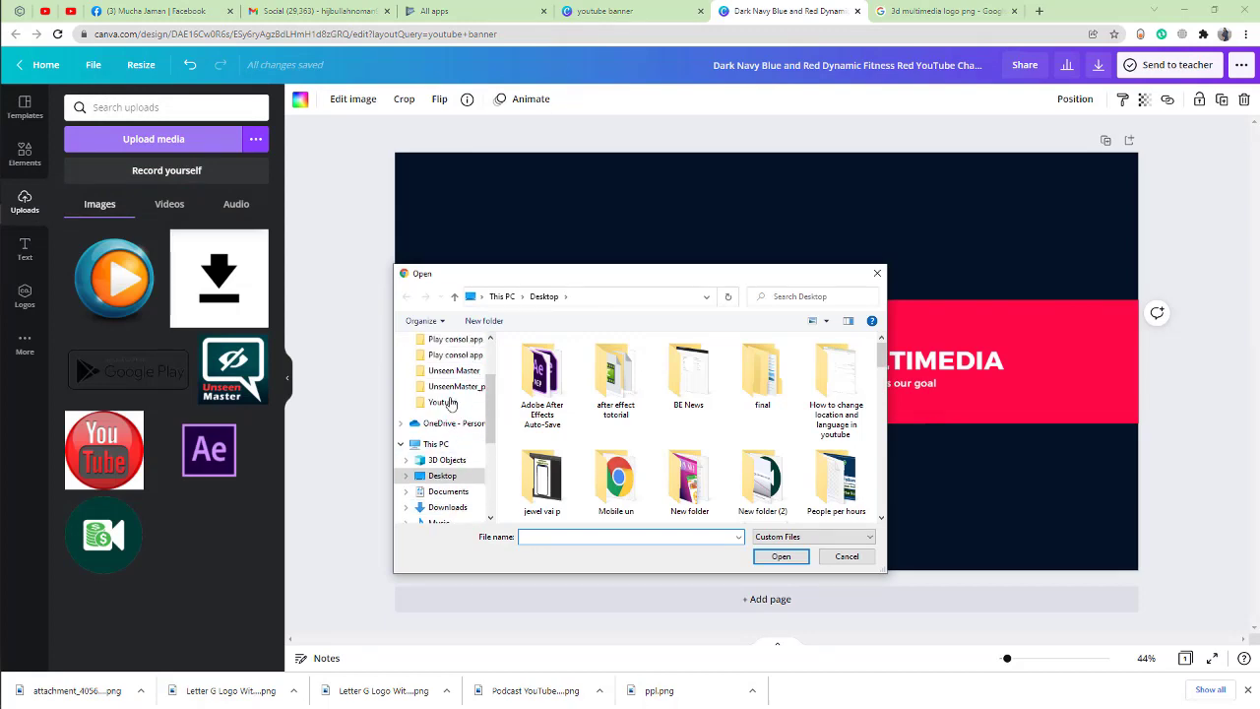
{"action": "left_click", "coordinate": [448, 382]}
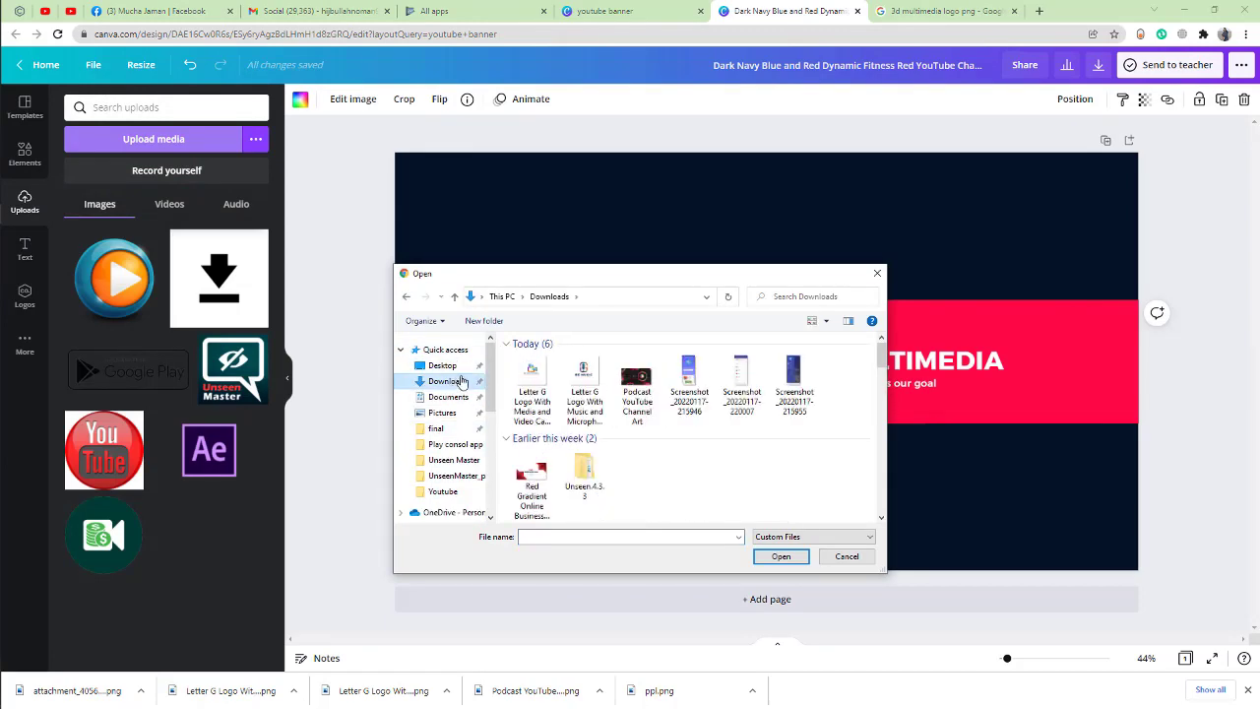
{"action": "double_click", "coordinate": [549, 376]}
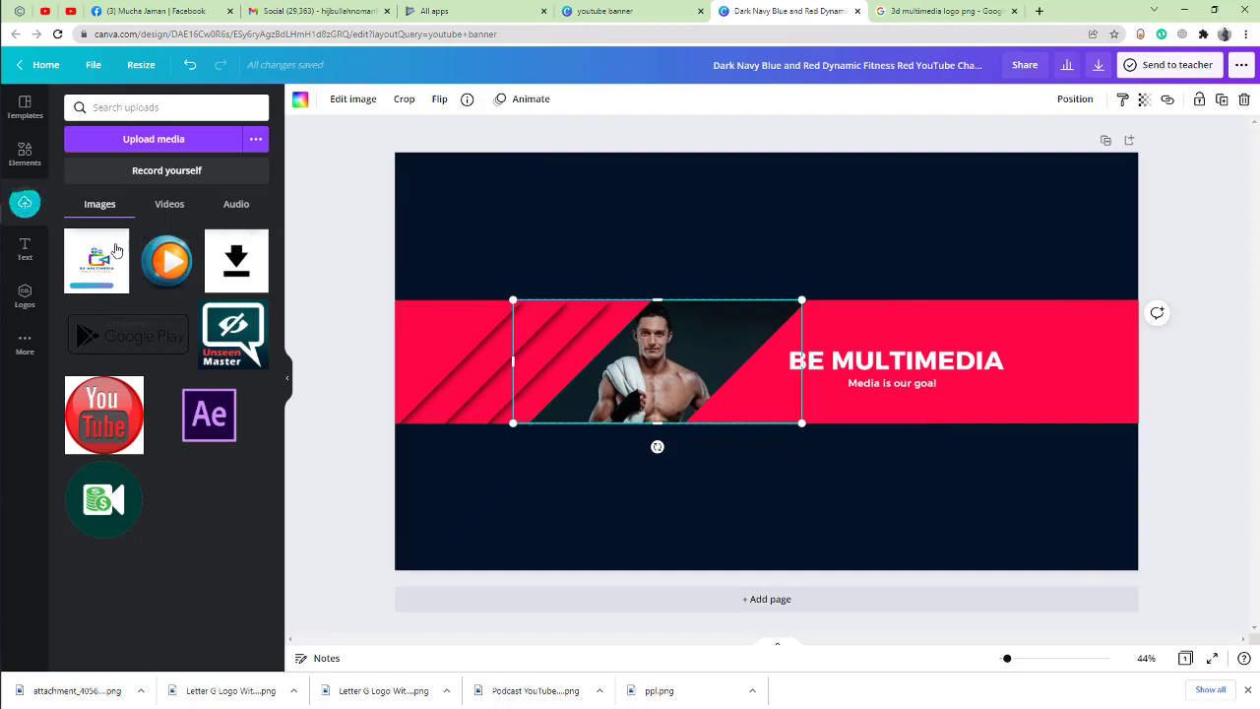
{"action": "key", "text": "Delete"}
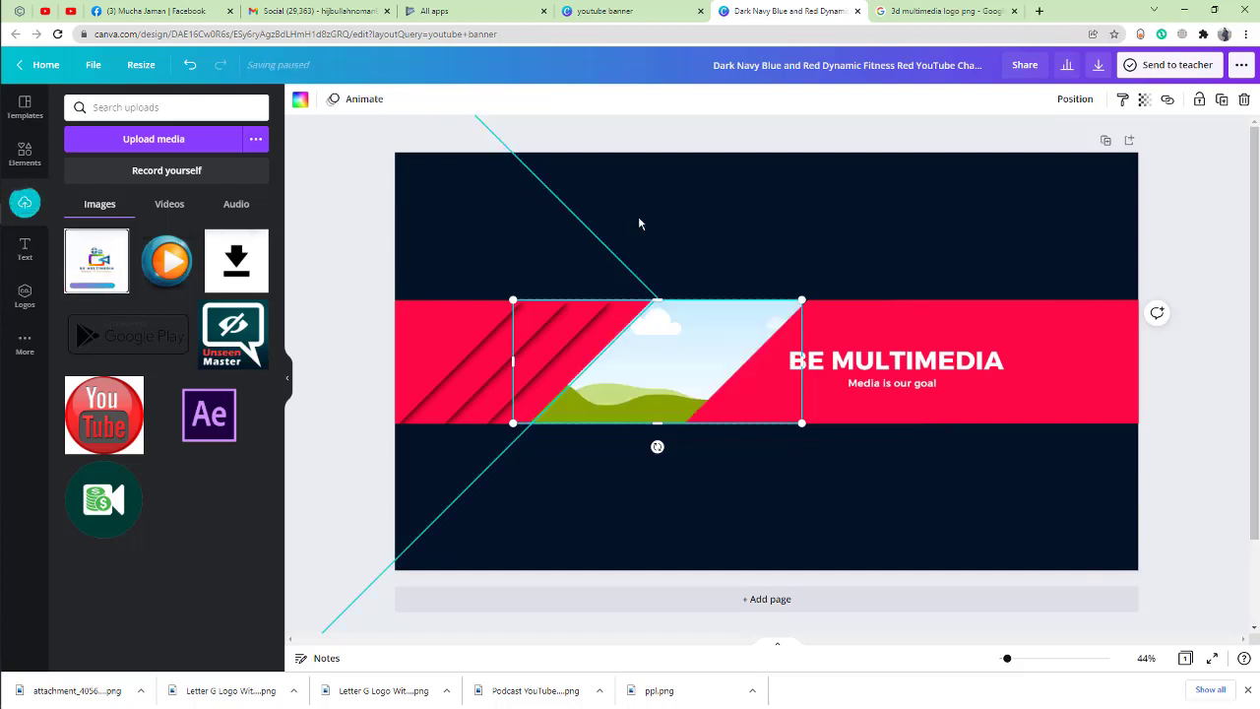
{"action": "key", "text": "ctrl+z"}
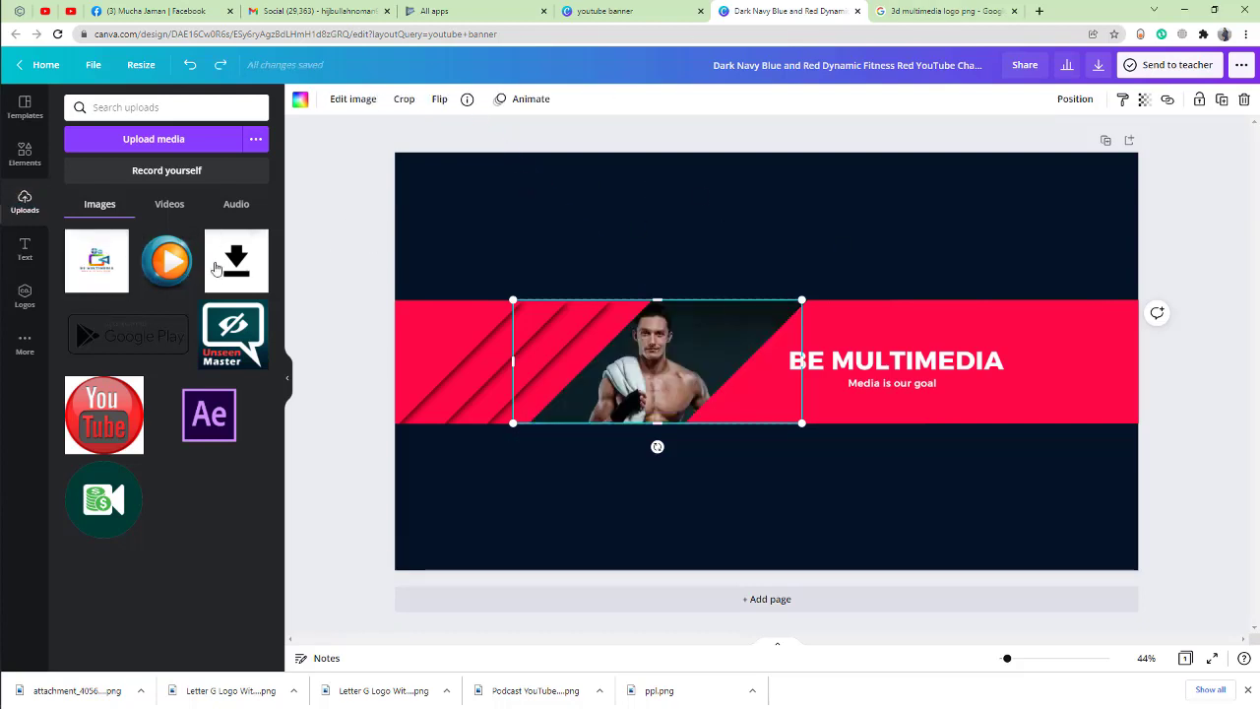
{"action": "left_click", "coordinate": [117, 242]}
{"action": "left_click", "coordinate": [155, 375]}
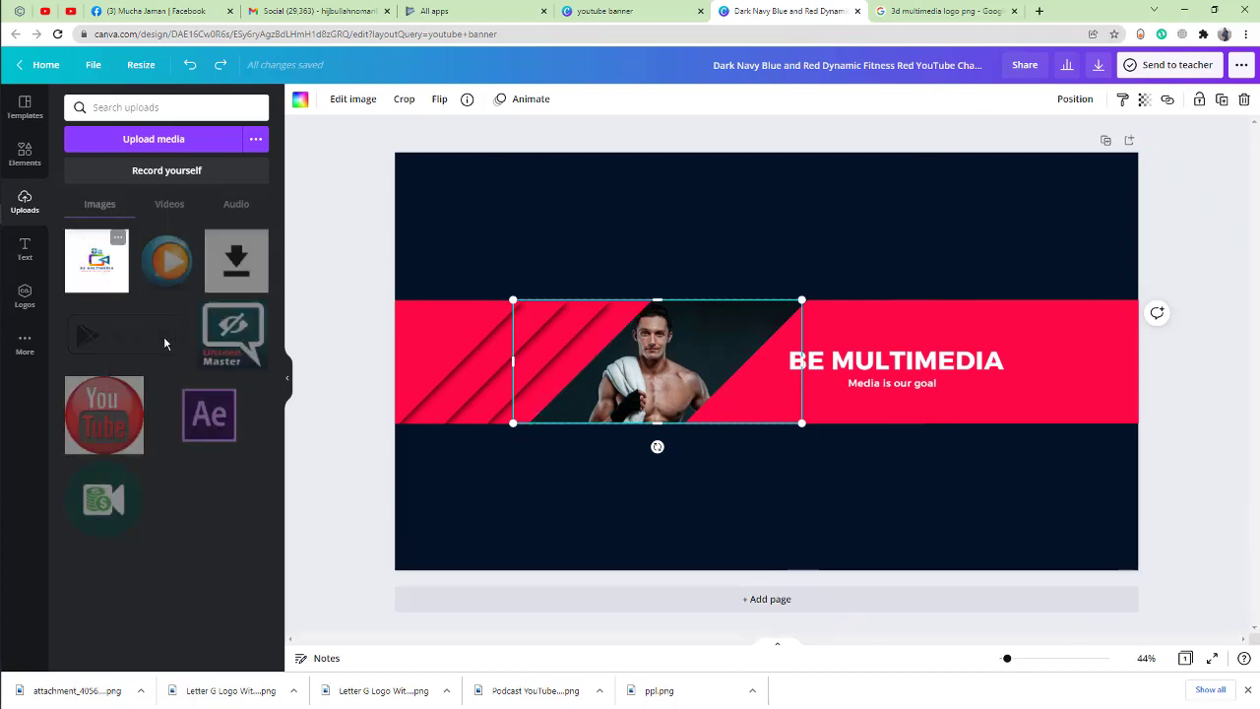
Step: Upload attachment_40561788.png from the Desktop into Canva's Uploads
{"action": "left_click", "coordinate": [148, 143]}
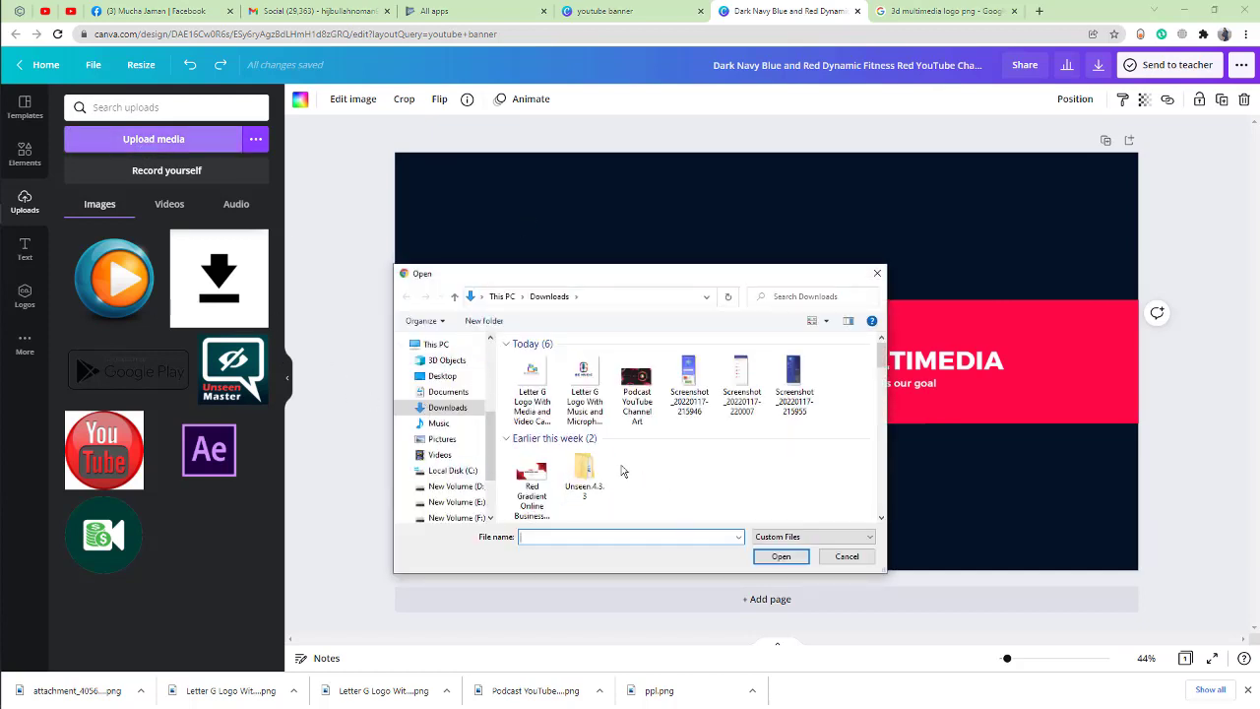
{"action": "left_click", "coordinate": [442, 375]}
{"action": "left_click", "coordinate": [576, 537]}
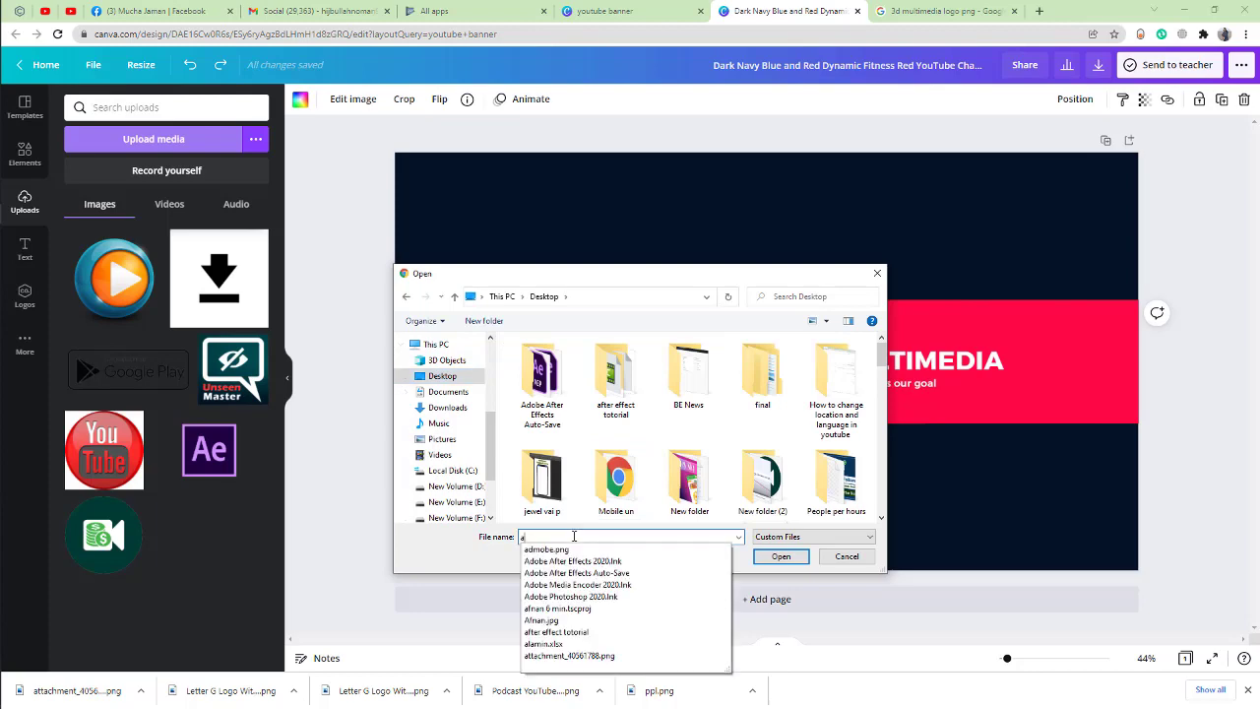
{"action": "type", "text": "att"}
{"action": "key", "text": "Down"}
{"action": "key", "text": "Return"}
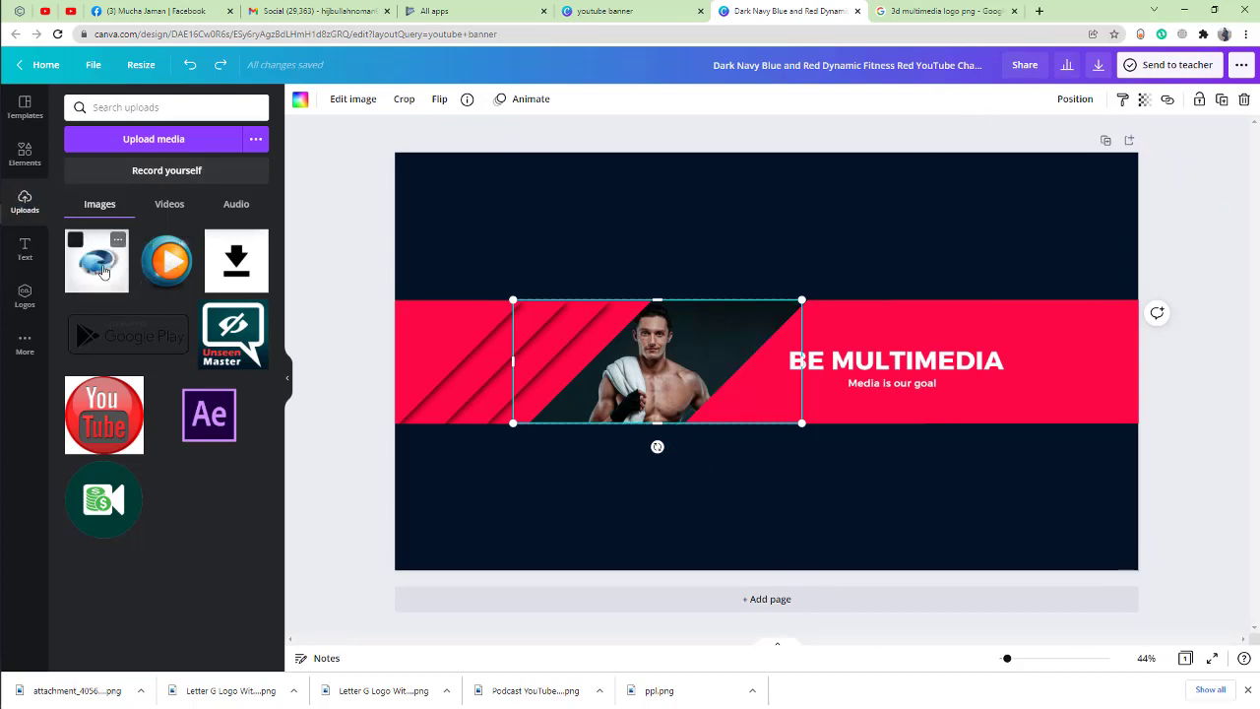
Step: Drop the 3D swoosh logo into the photo frame and remove its white background with BG Remover
{"action": "left_click_drag", "start_coordinate": [101, 271], "coordinate": [698, 355]}
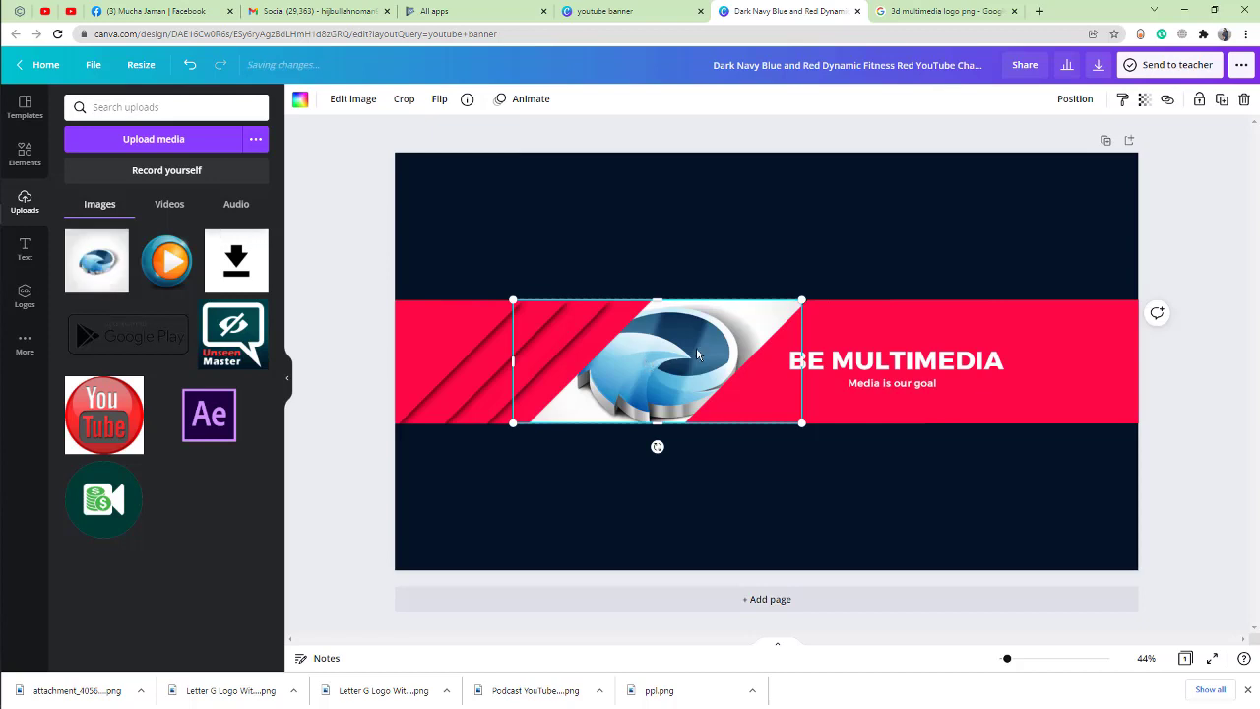
{"action": "left_click", "coordinate": [357, 100]}
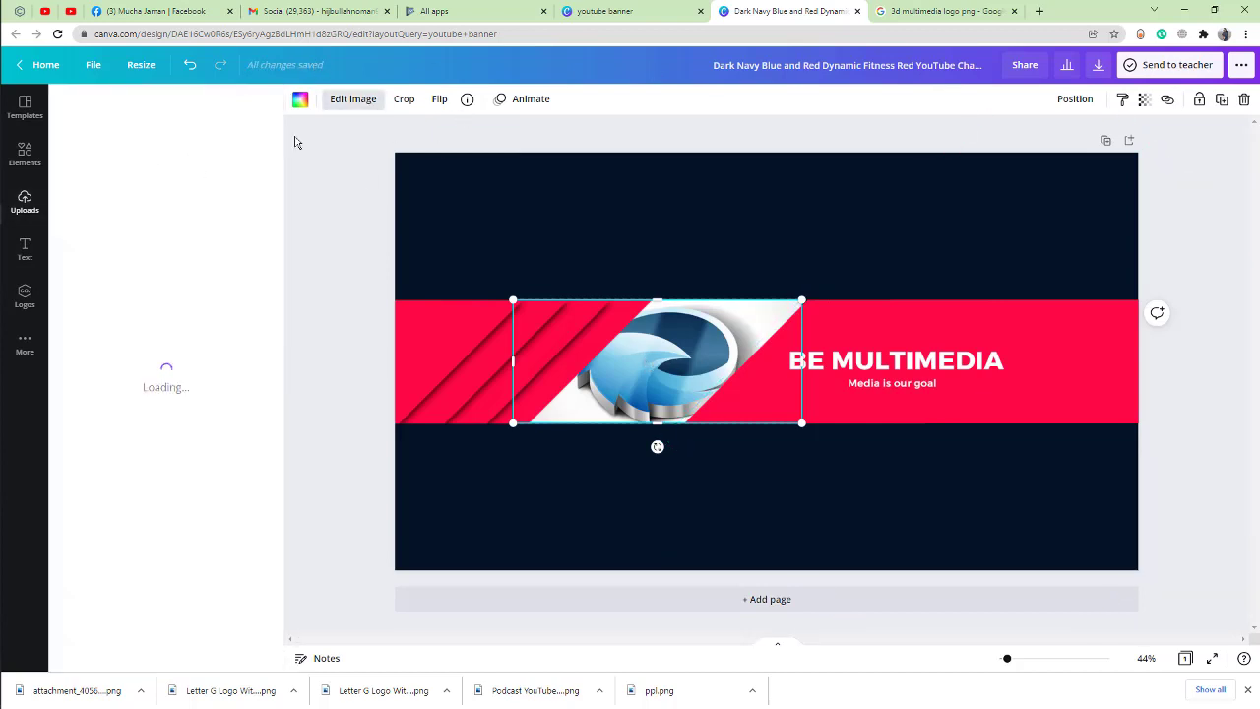
{"action": "left_click", "coordinate": [110, 239]}
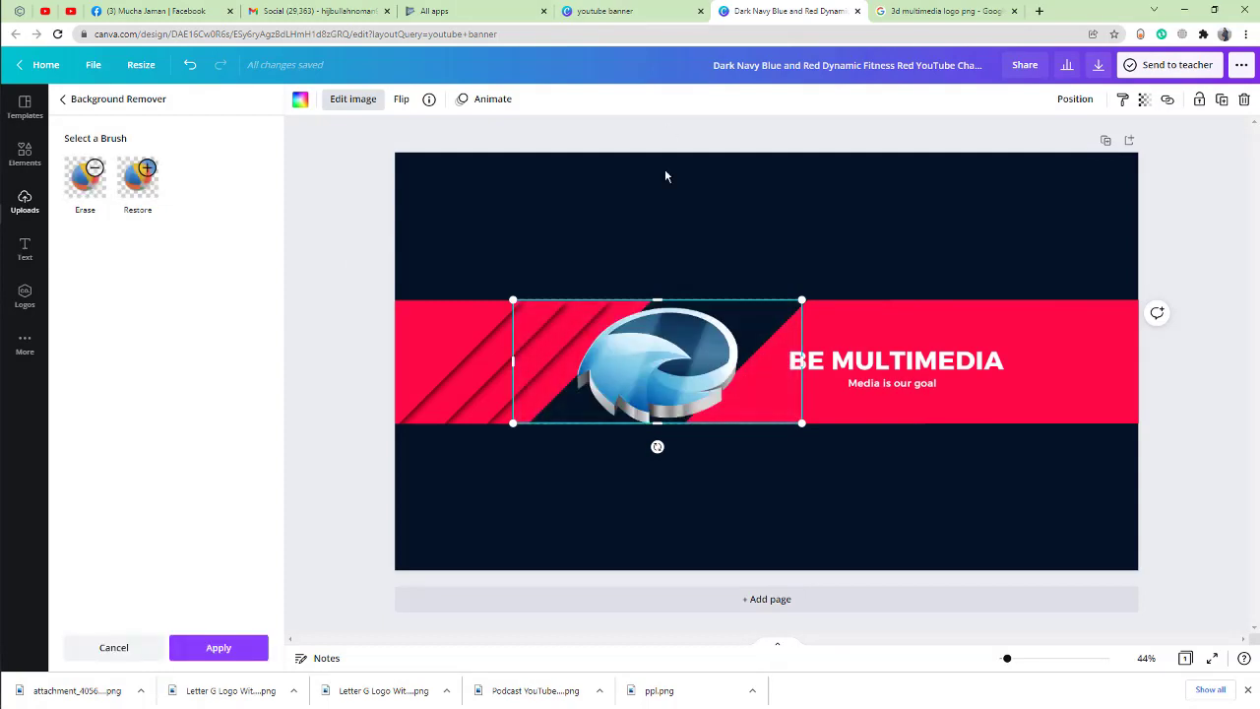
{"action": "left_click_drag", "start_coordinate": [643, 368], "coordinate": [484, 309]}
{"action": "left_click", "coordinate": [870, 398]}
{"action": "key", "text": "ctrl+z"}
{"action": "key", "text": "ctrl+z"}
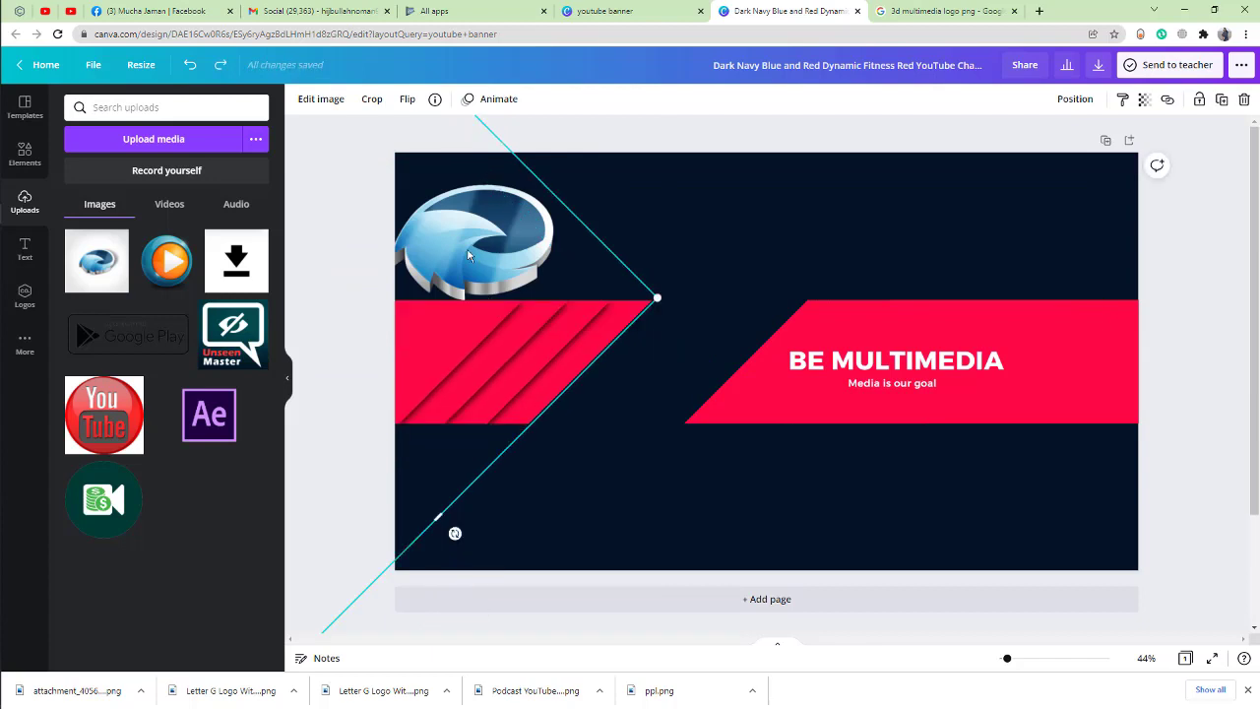
Step: Move the 3D logo onto the red stripe, shrink it, and place it just left of BE MULTIMEDIA
{"action": "left_click", "coordinate": [541, 226]}
{"action": "left_click_drag", "start_coordinate": [597, 186], "coordinate": [821, 250]}
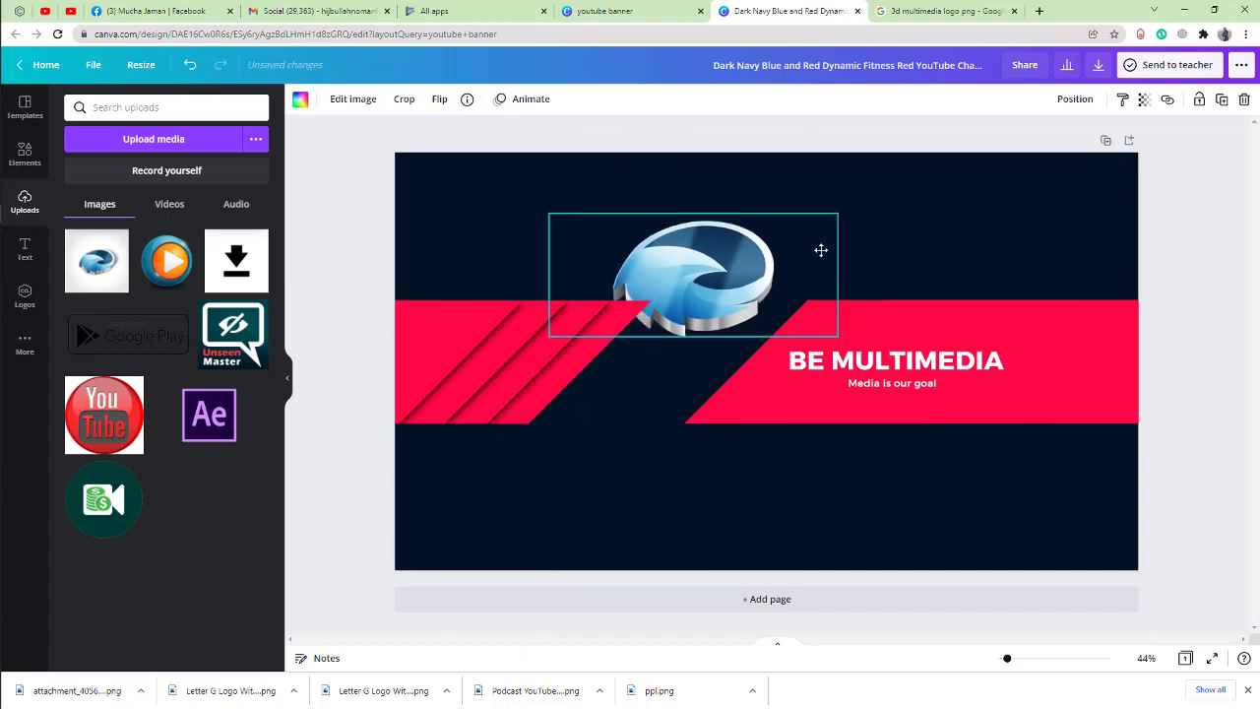
{"action": "left_click_drag", "start_coordinate": [705, 249], "coordinate": [676, 359]}
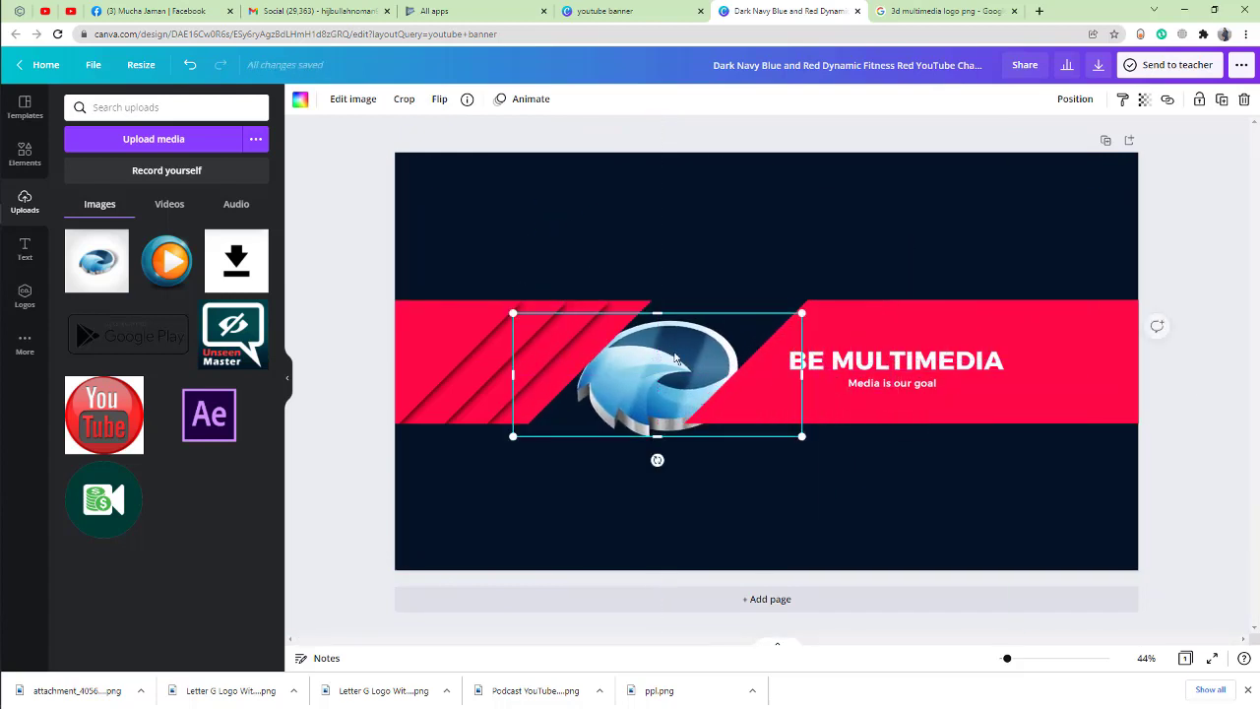
{"action": "key", "text": "ctrl+t"}
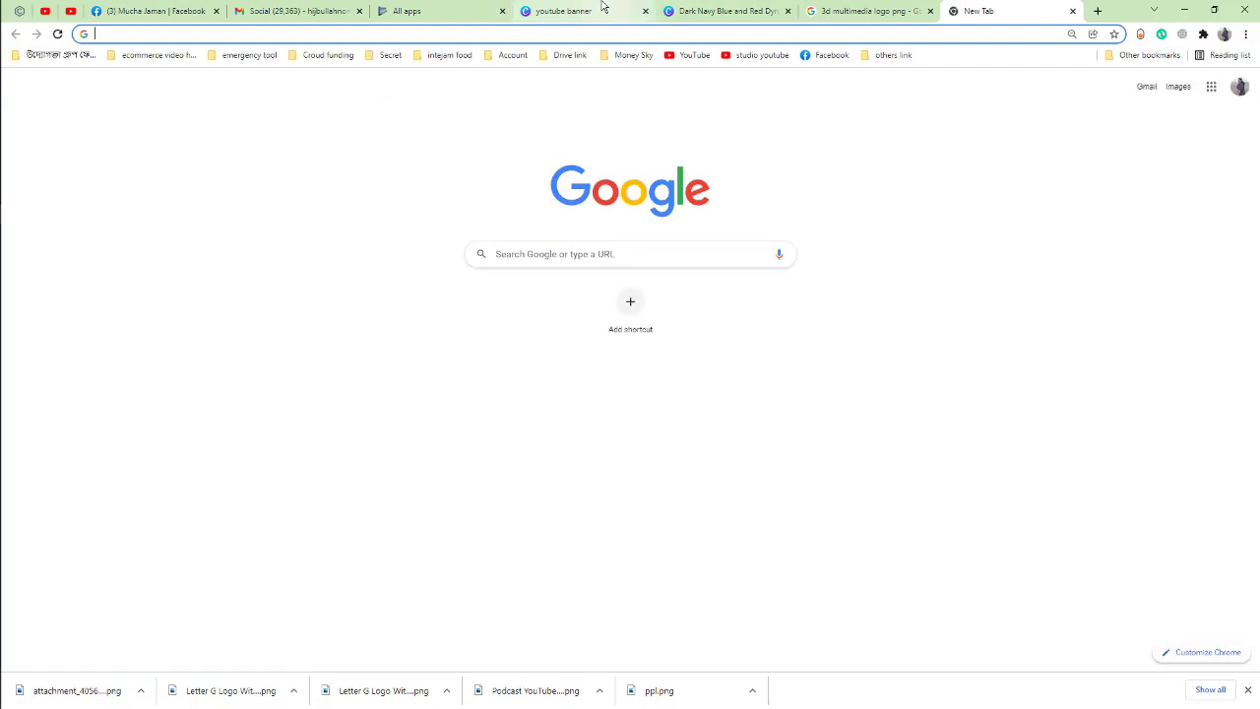
{"action": "left_click", "coordinate": [728, 11]}
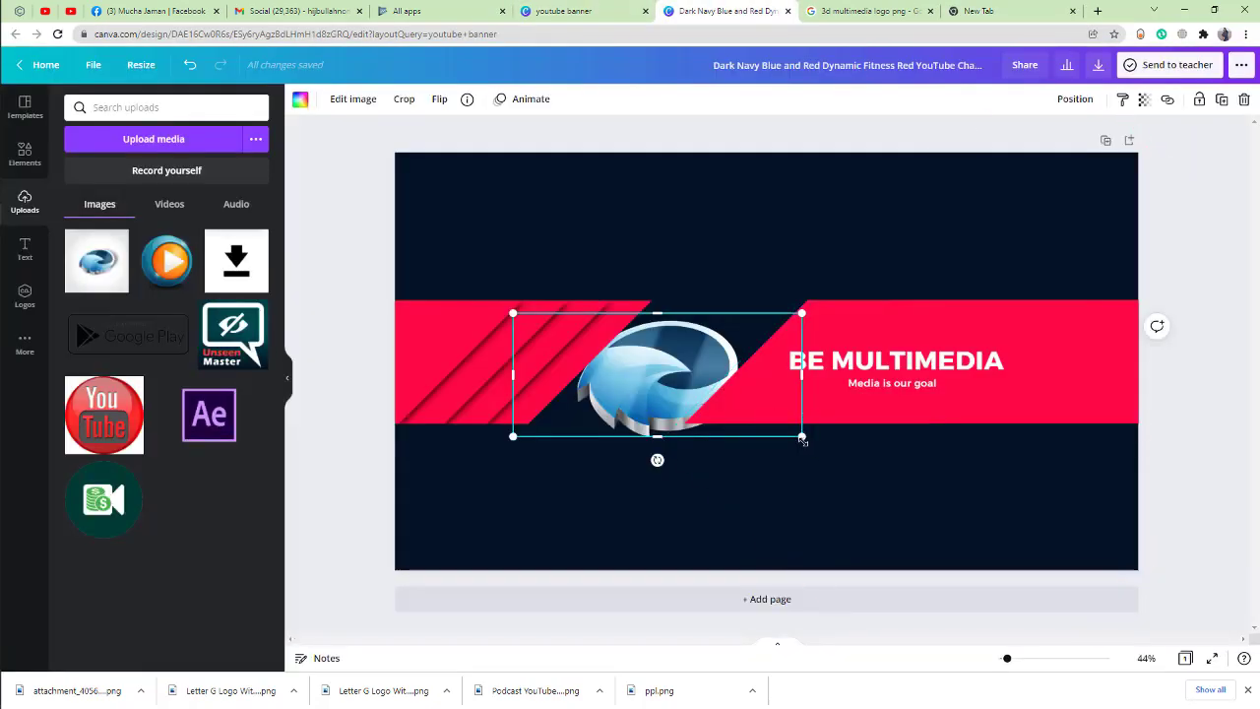
{"action": "left_click_drag", "start_coordinate": [801, 436], "coordinate": [775, 418]}
{"action": "mouse_move", "coordinate": [634, 377]}
{"action": "left_mouse_down"}
{"action": "mouse_move", "coordinate": [652, 377]}
{"action": "mouse_move", "coordinate": [641, 368]}
{"action": "left_mouse_up"}
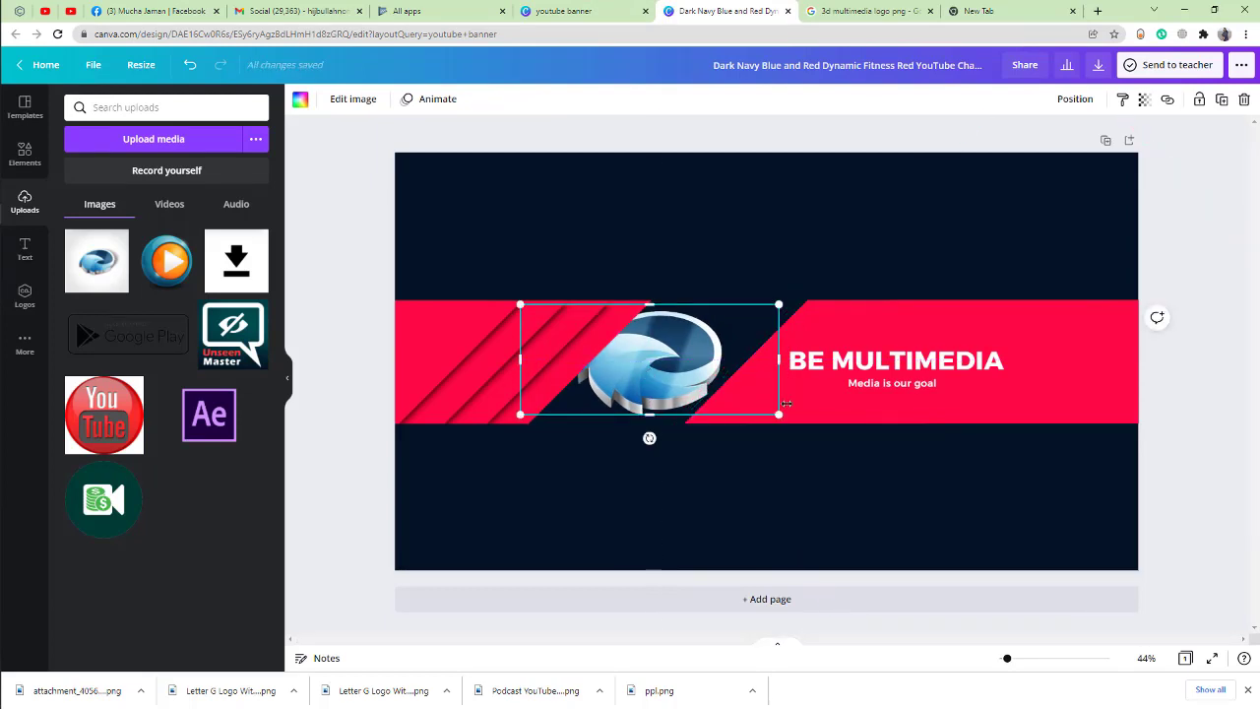
{"action": "left_click_drag", "start_coordinate": [778, 415], "coordinate": [739, 394]}
{"action": "left_click_drag", "start_coordinate": [642, 370], "coordinate": [675, 379]}
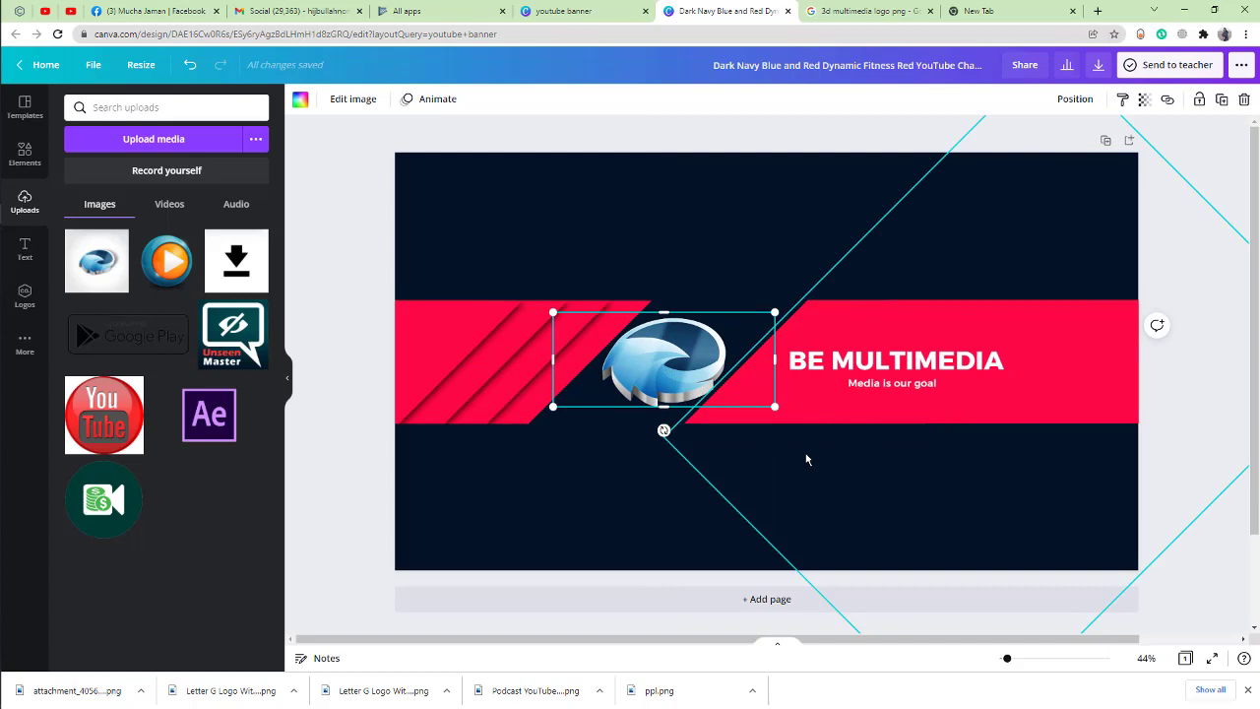
{"action": "left_click", "coordinate": [342, 499]}
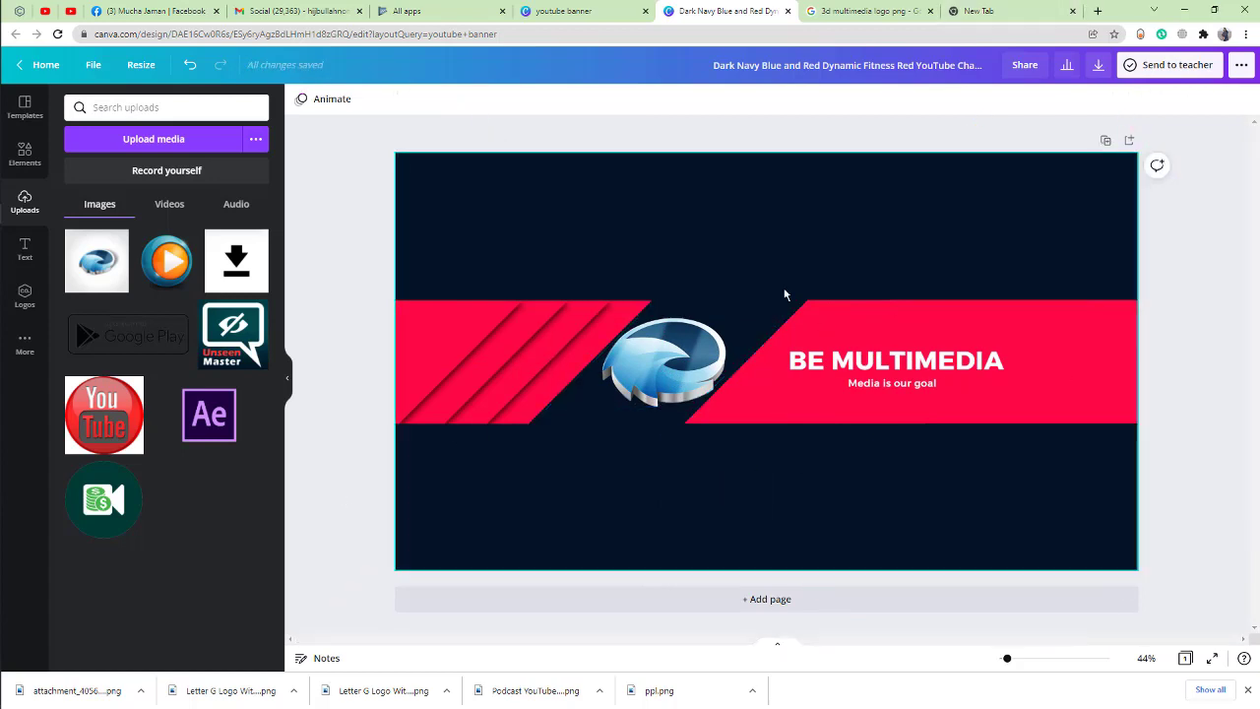
Step: Download the banner as a 2560 × 1440 PNG and drag the file into Photoshop
{"action": "left_click", "coordinate": [1099, 65]}
{"action": "left_click", "coordinate": [1150, 350]}
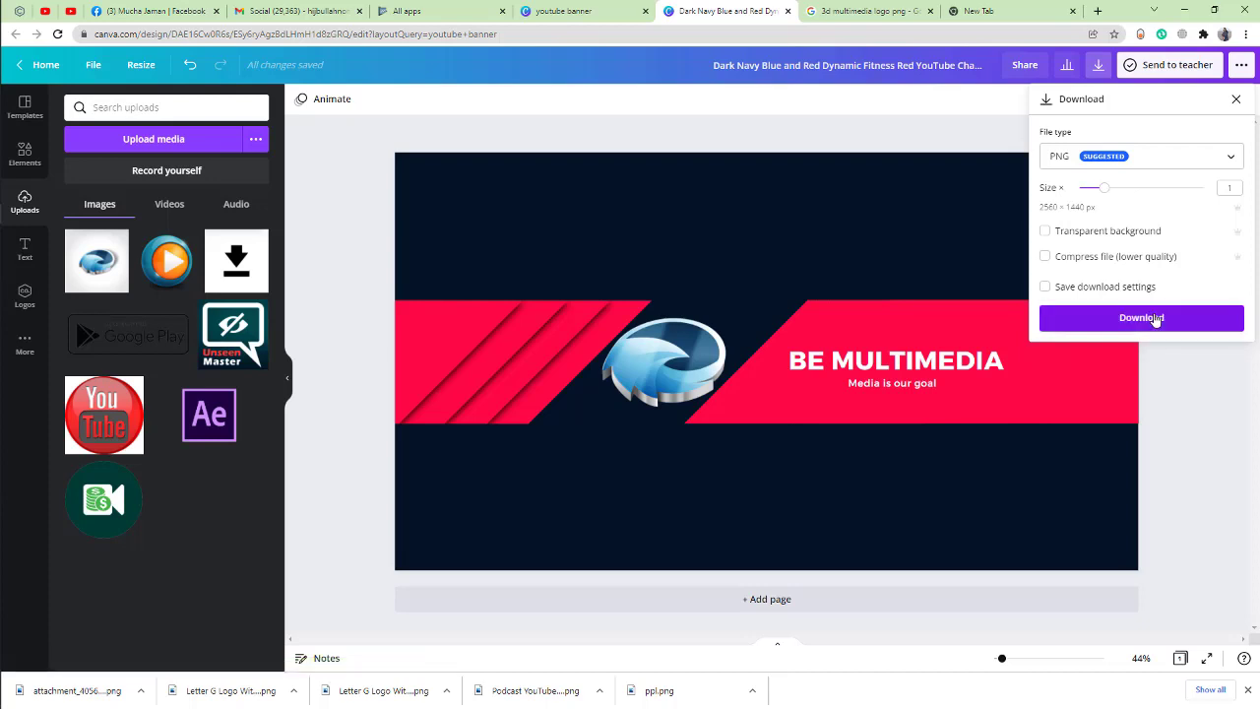
{"action": "mouse_move", "coordinate": [33, 204]}
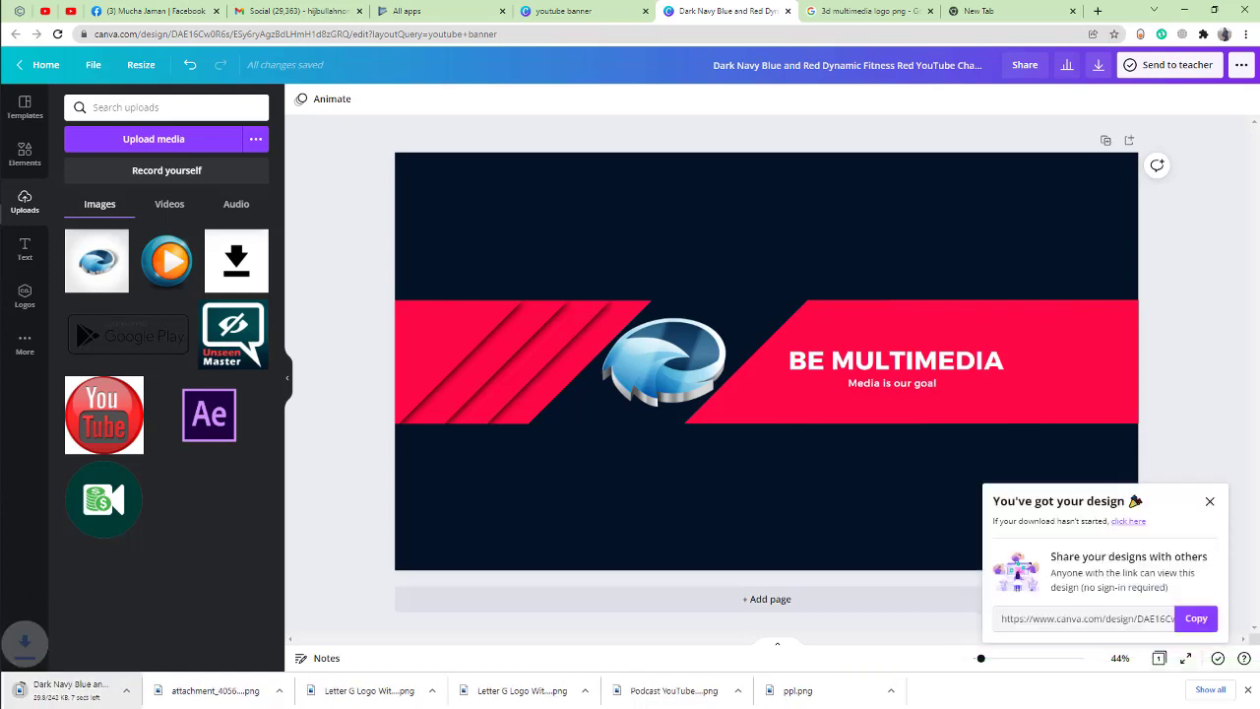
{"action": "left_click_drag", "start_coordinate": [36, 698], "coordinate": [363, 317]}
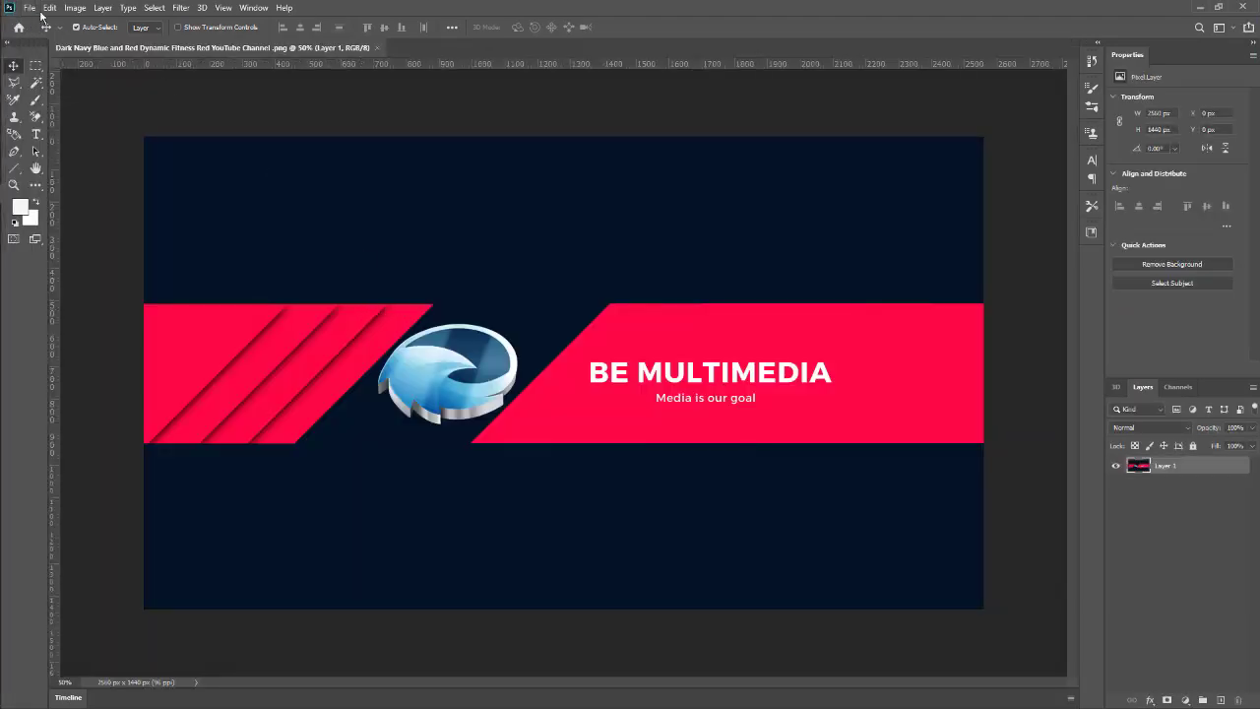
Step: In File Info, set the document title and author to 'BE Multimedia'
{"action": "left_click", "coordinate": [31, 8]}
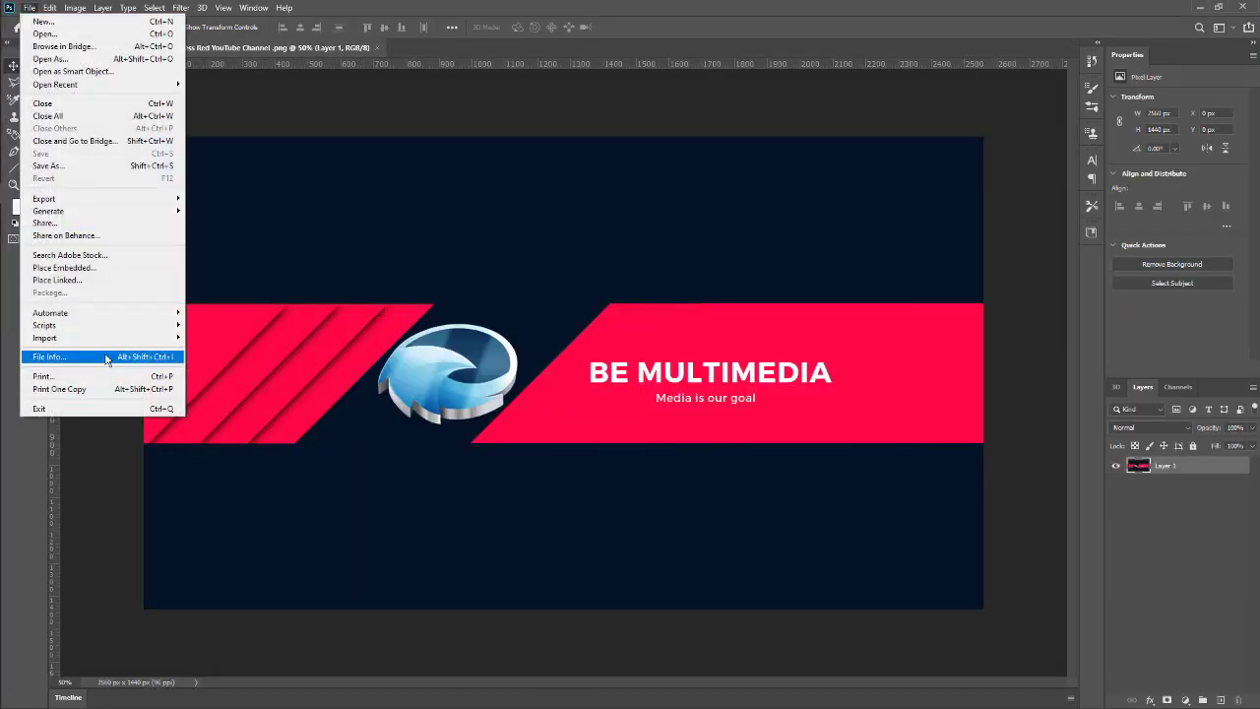
{"action": "left_click", "coordinate": [107, 361]}
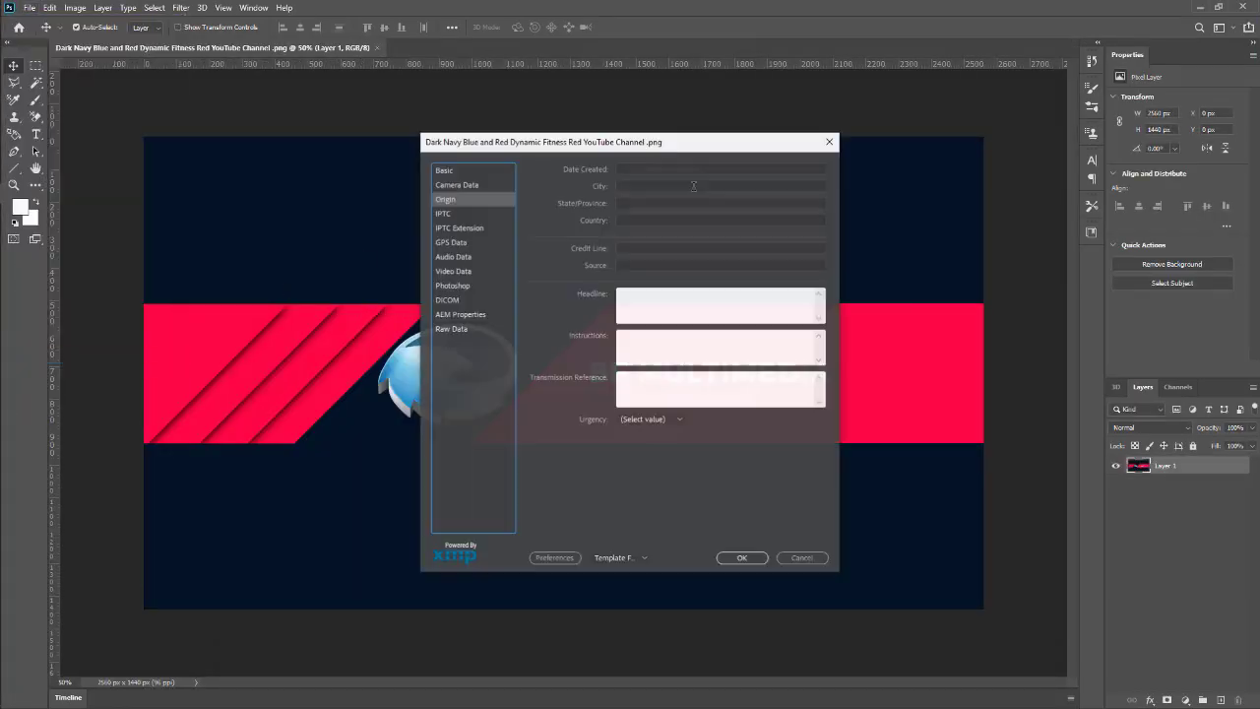
{"action": "left_click", "coordinate": [467, 172]}
{"action": "left_click", "coordinate": [641, 168]}
{"action": "key", "text": "ctrl+a"}
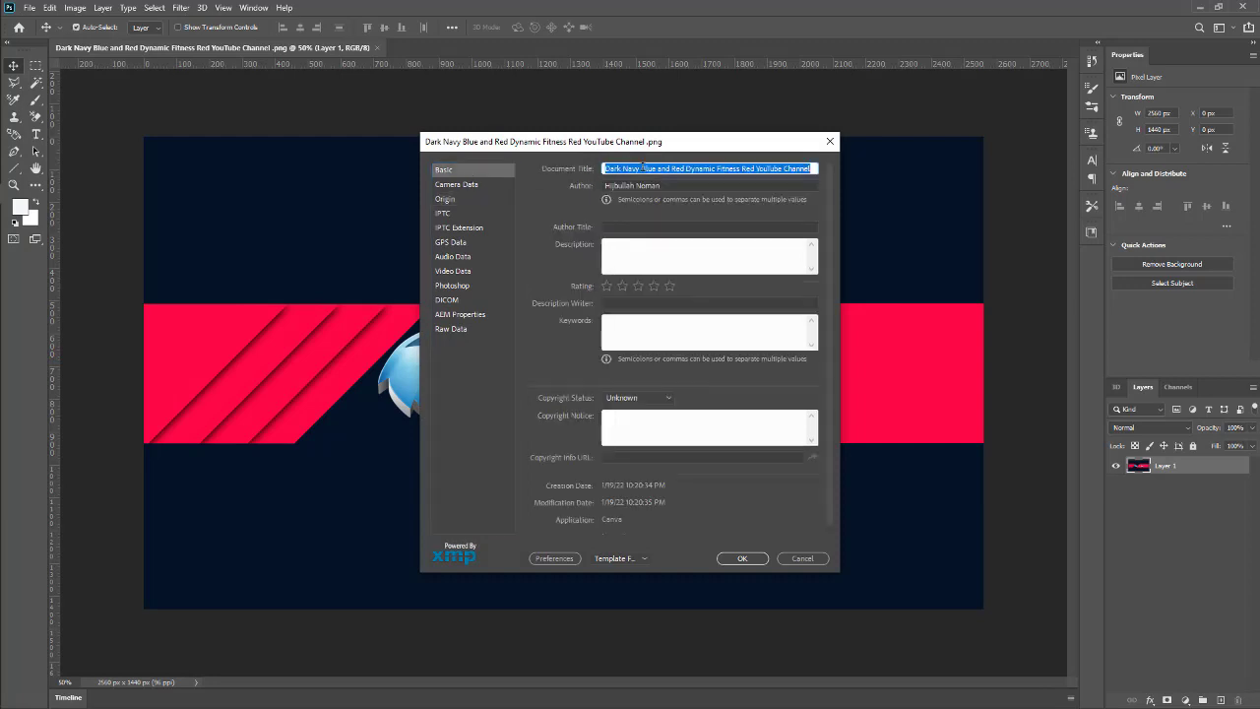
{"action": "type", "text": "BE Multimedia"}
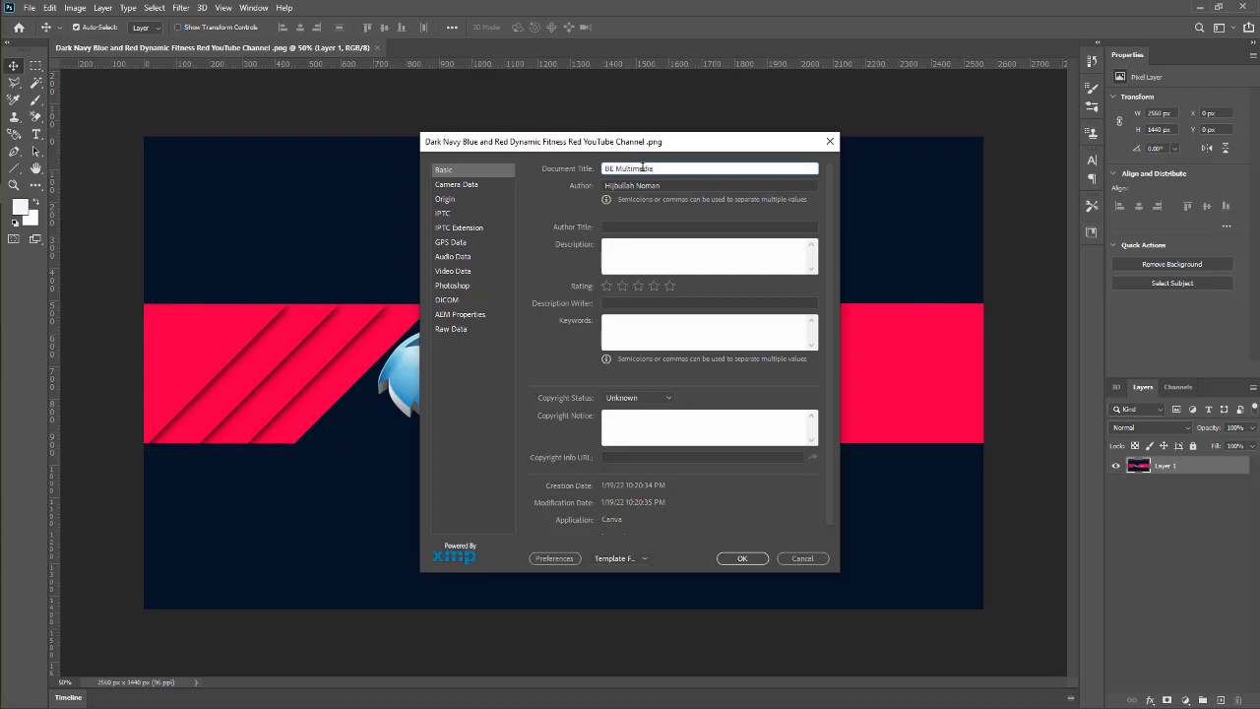
{"action": "key", "text": "ctrl+a"}
{"action": "key", "text": "ctrl+c"}
{"action": "left_click", "coordinate": [669, 185]}
{"action": "key", "text": "ctrl+a"}
{"action": "type", "text": "B"}
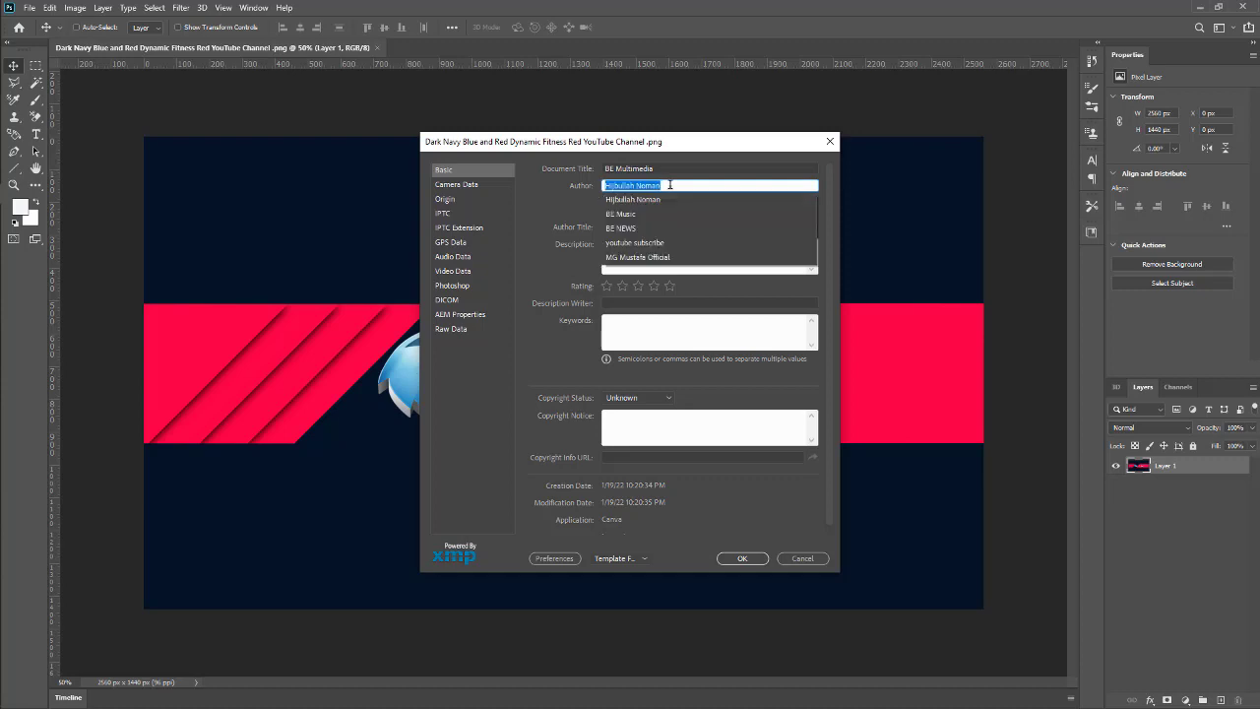
{"action": "left_click", "coordinate": [687, 204]}
Step: Paste 'BE Multimedia' into Keywords, Description Writer, Copyright Notice and Copyright Info URL
{"action": "left_click", "coordinate": [666, 252]}
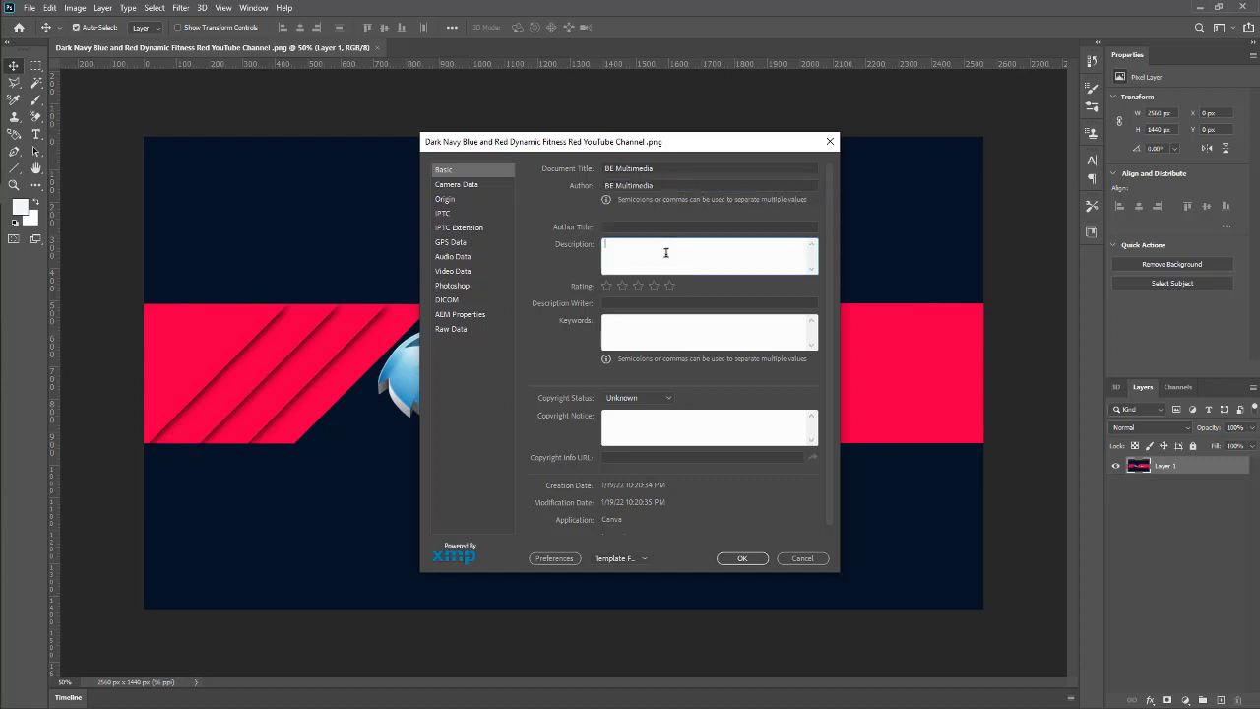
{"action": "left_click", "coordinate": [694, 342]}
{"action": "key", "text": "ctrl+v"}
{"action": "left_click", "coordinate": [701, 302]}
{"action": "key", "text": "ctrl+v"}
{"action": "left_click", "coordinate": [676, 433]}
{"action": "key", "text": "ctrl+v"}
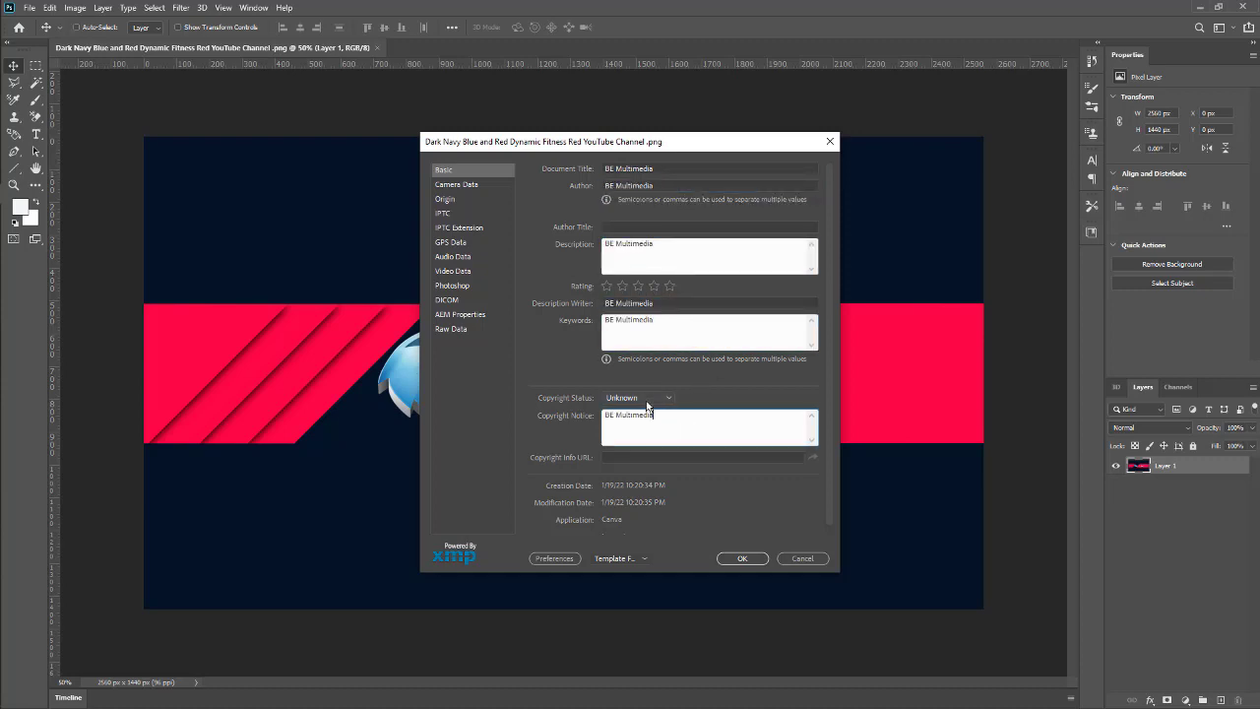
{"action": "left_click", "coordinate": [657, 456]}
{"action": "key", "text": "ctrl+v"}
Step: Fill the Origin Headline, Instructions and City with 'BE Multimedia' and apply the file info
{"action": "left_click", "coordinate": [444, 200]}
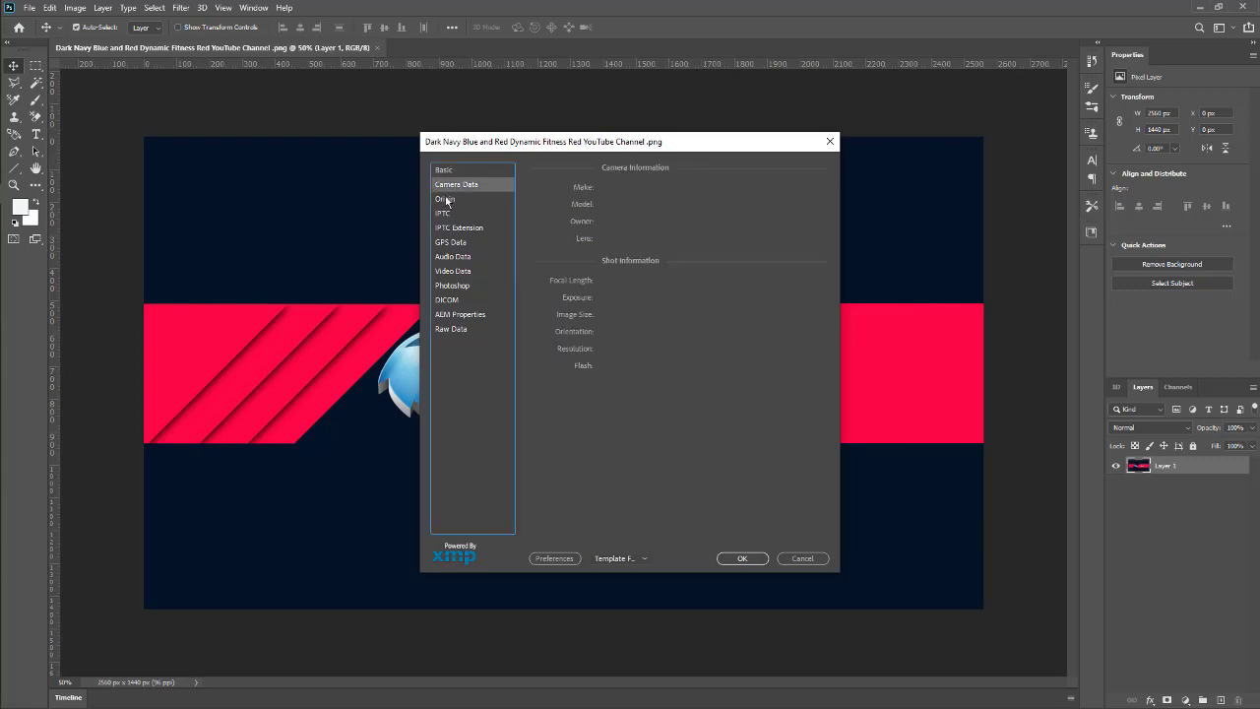
{"action": "left_click", "coordinate": [710, 310]}
{"action": "key", "text": "ctrl+v"}
{"action": "left_click", "coordinate": [689, 332]}
{"action": "key", "text": "ctrl+v"}
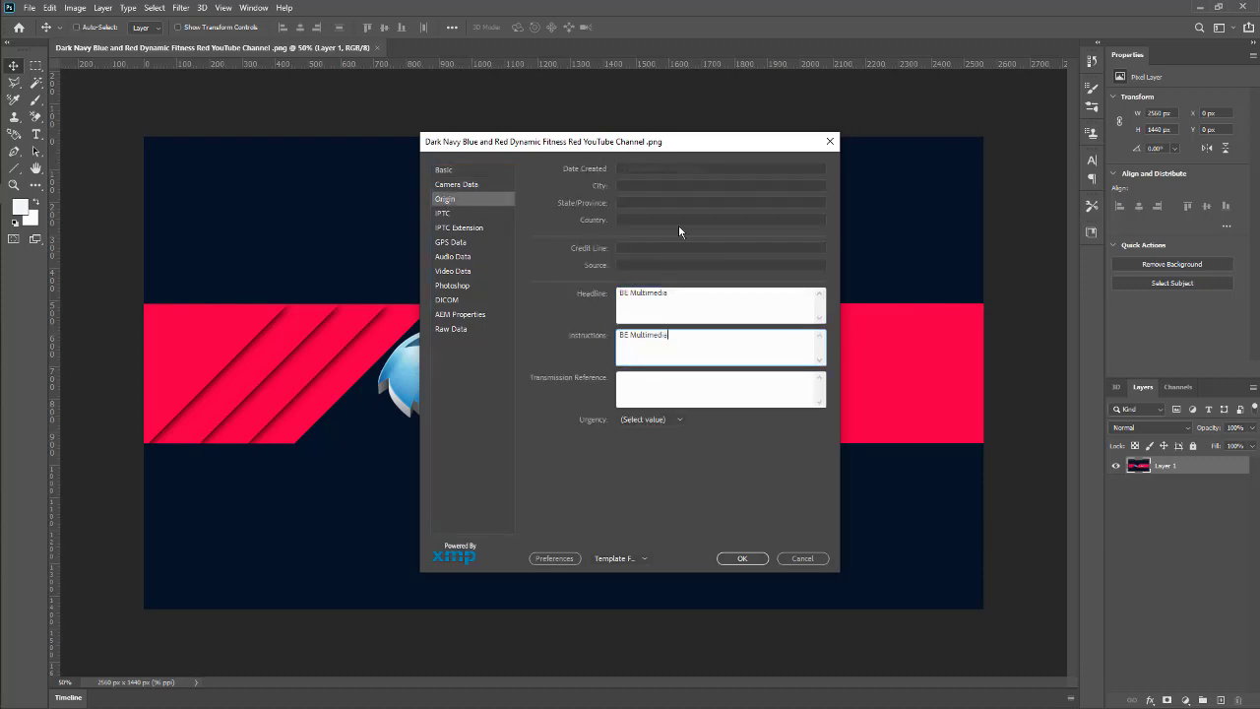
{"action": "left_click", "coordinate": [680, 185]}
{"action": "key", "text": "ctrl+v"}
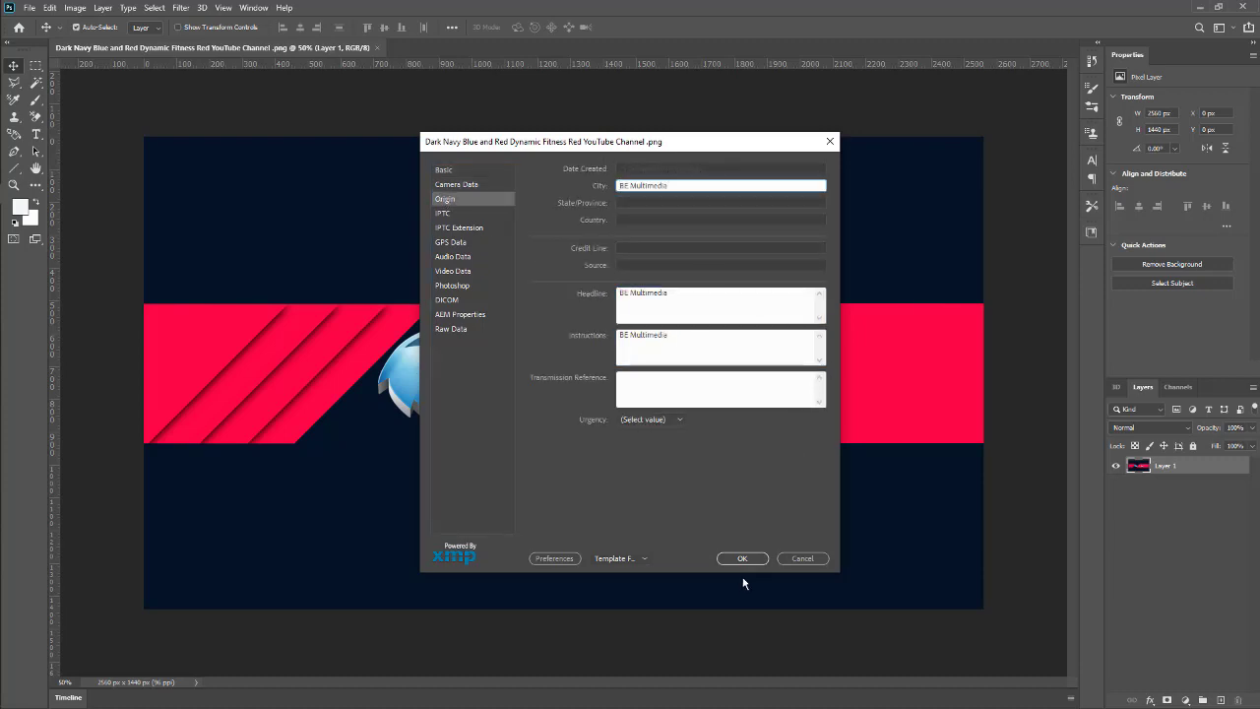
{"action": "left_click", "coordinate": [742, 558]}
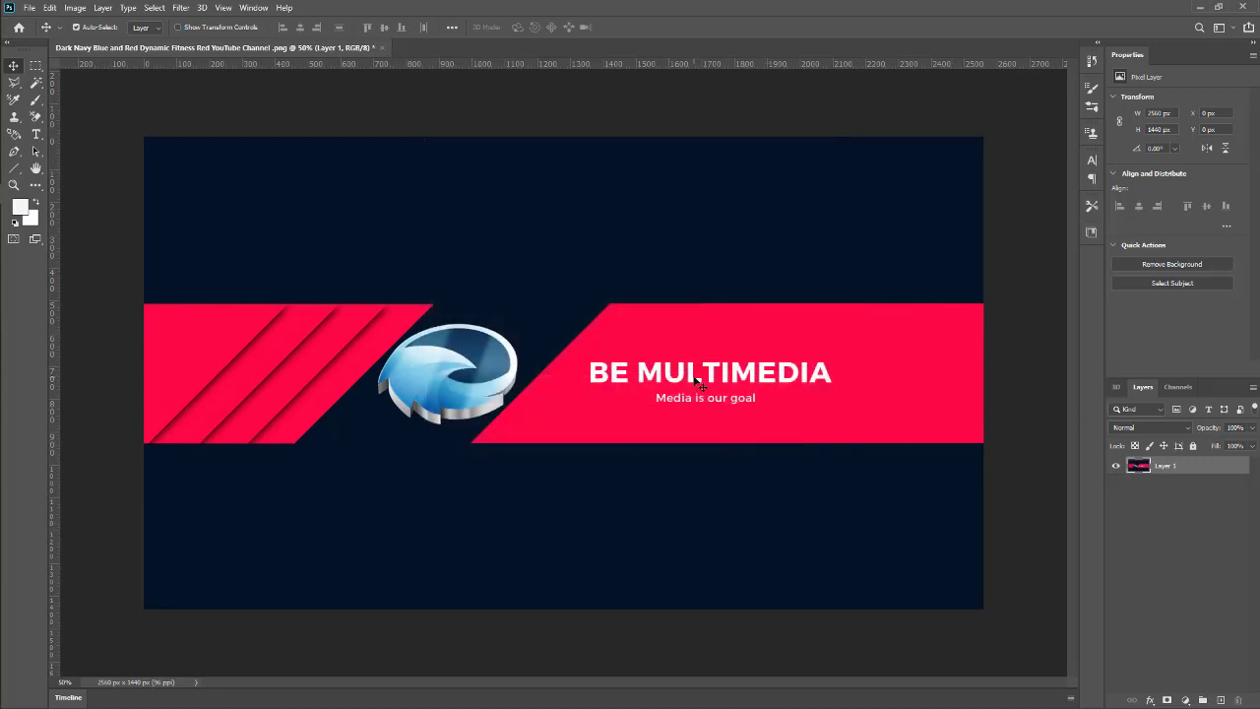
Step: Save a PNG copy of the banner to the Desktop under a new name beginning 'BE Me'
{"action": "key", "text": "ctrl+shift+s"}
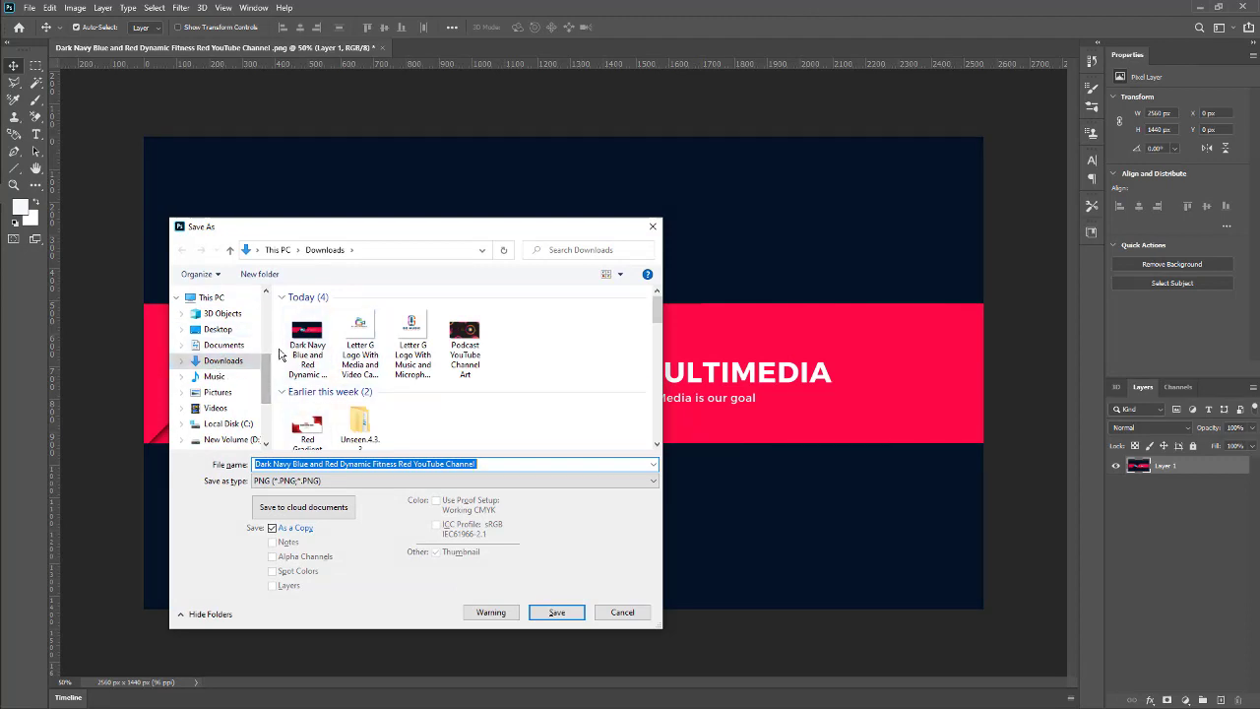
{"action": "left_click", "coordinate": [222, 329]}
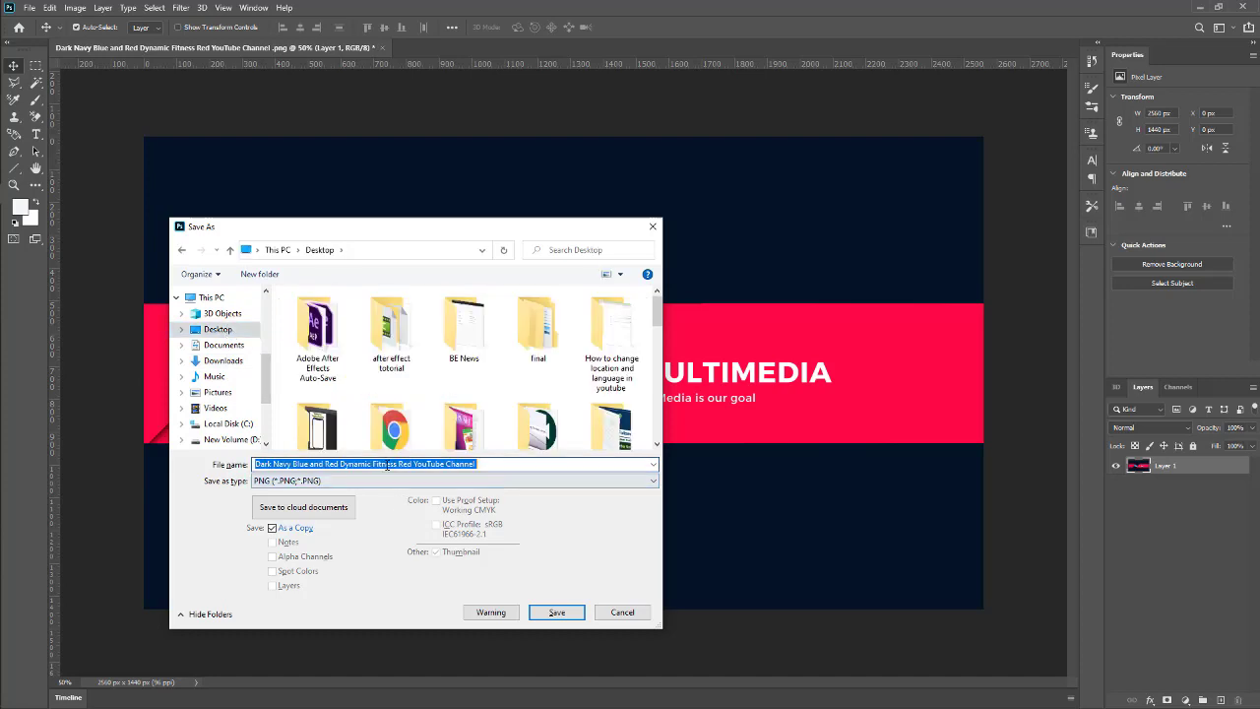
{"action": "type", "text": "BE "}
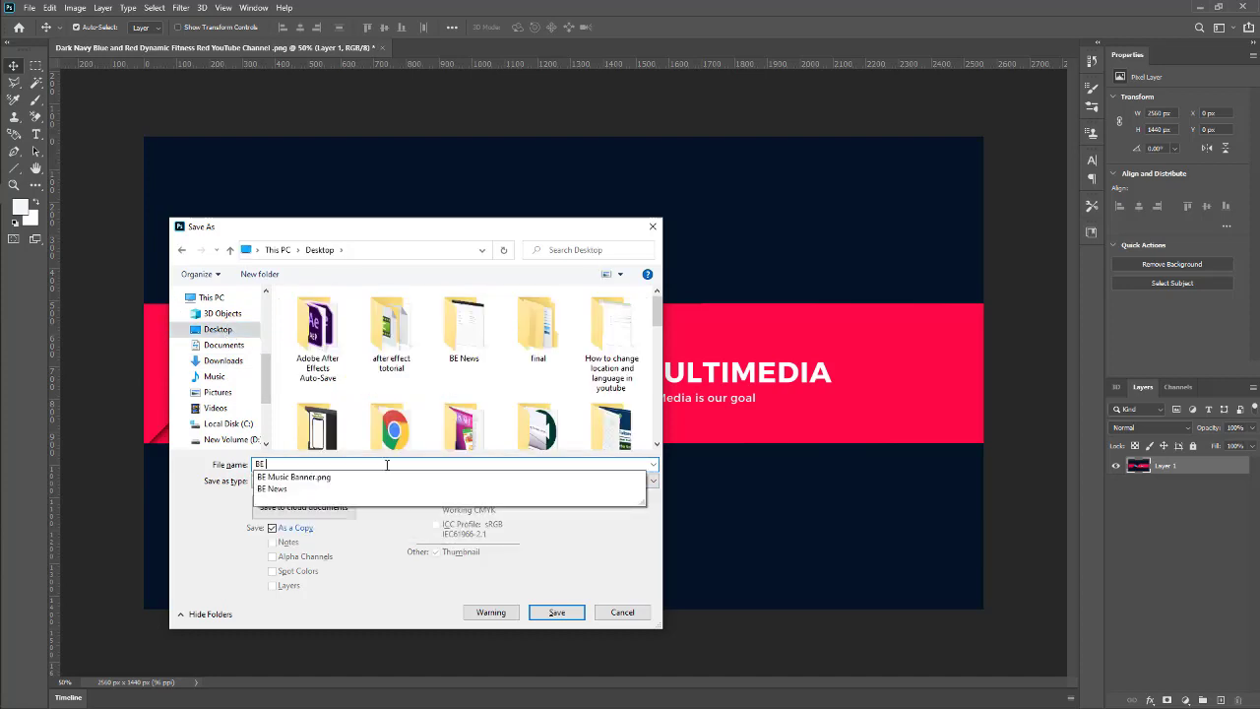
{"action": "type", "text": "Me"}
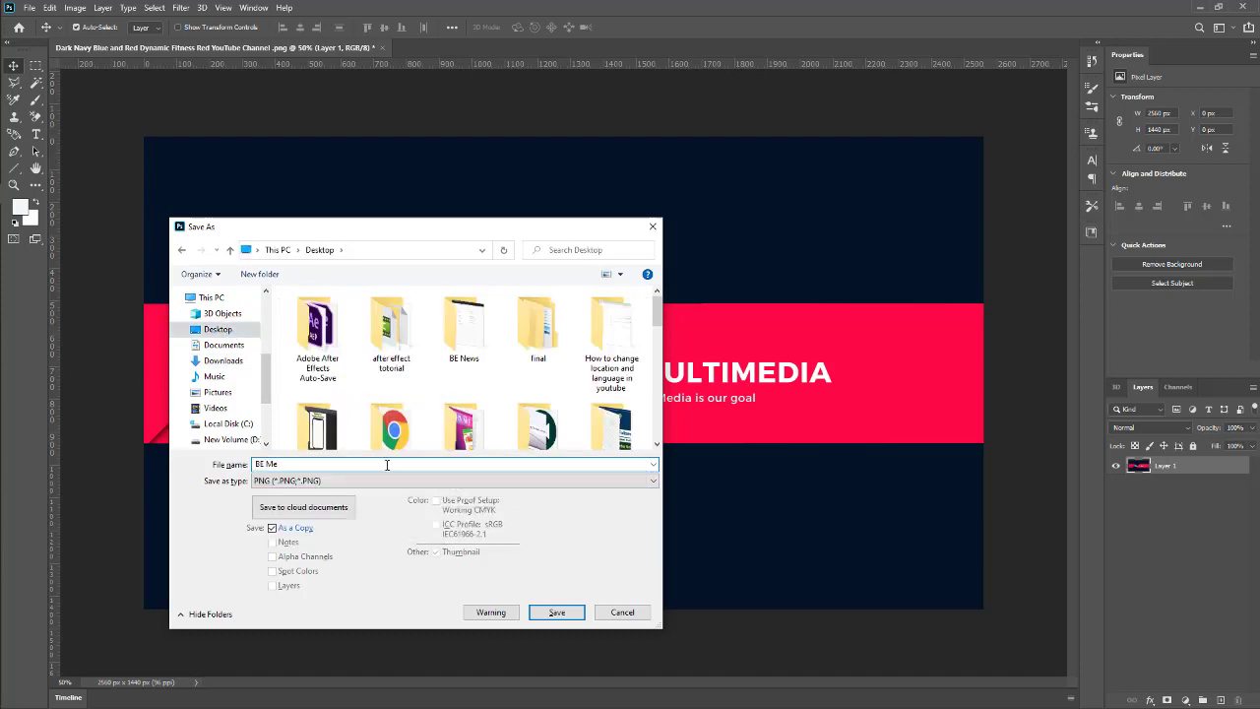
{"action": "left_click", "coordinate": [581, 618]}
{"action": "key", "text": "Return"}
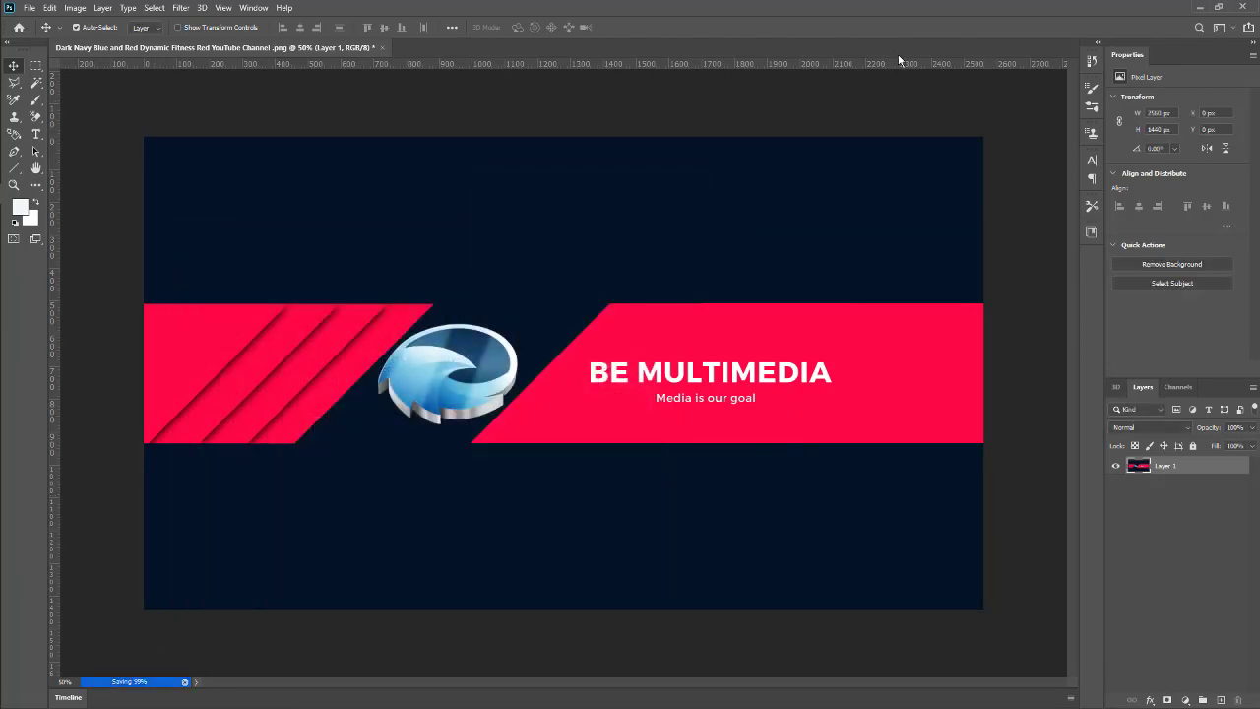
Step: Minimize Photoshop and bring up Firefox on the BE Multimedia YouTube channel tab
{"action": "left_click", "coordinate": [1199, 9]}
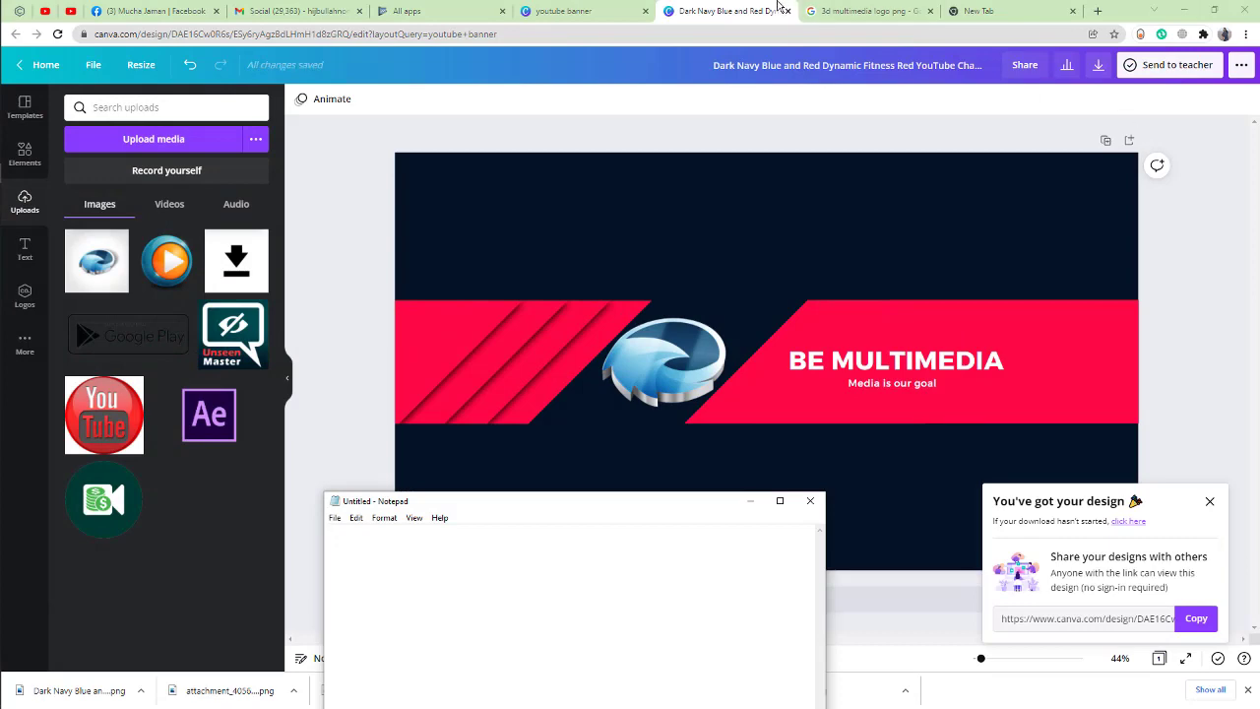
{"action": "mouse_move", "coordinate": [10, 268]}
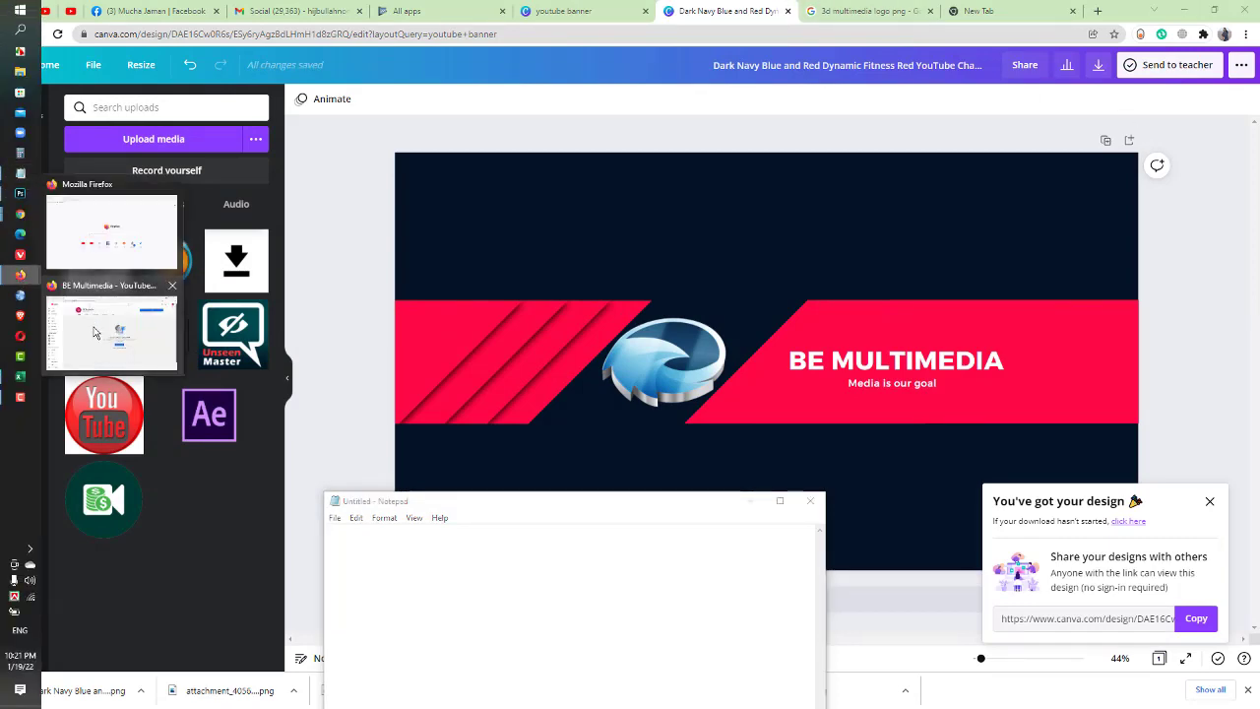
{"action": "left_click", "coordinate": [113, 325]}
{"action": "left_click", "coordinate": [104, 12]}
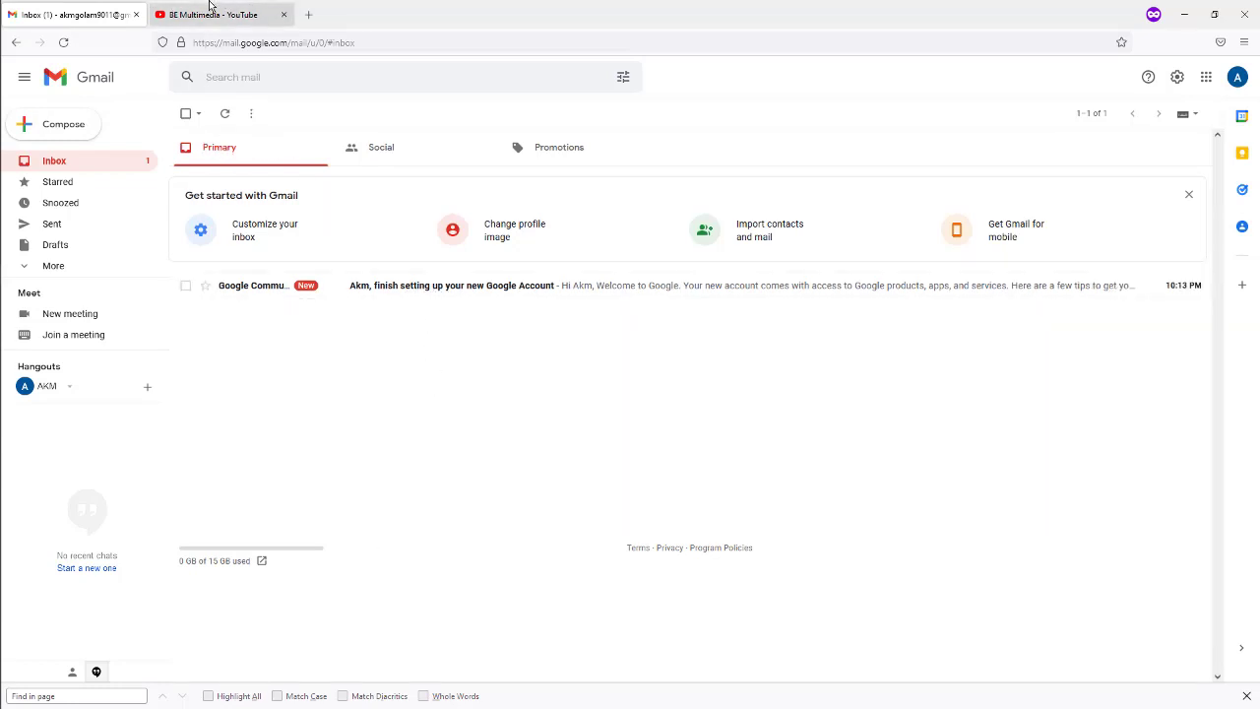
{"action": "left_click", "coordinate": [212, 14]}
Step: Open Customize Channel in YouTube Studio, dismiss the welcome message, and reach the Branding settings
{"action": "left_click", "coordinate": [921, 144]}
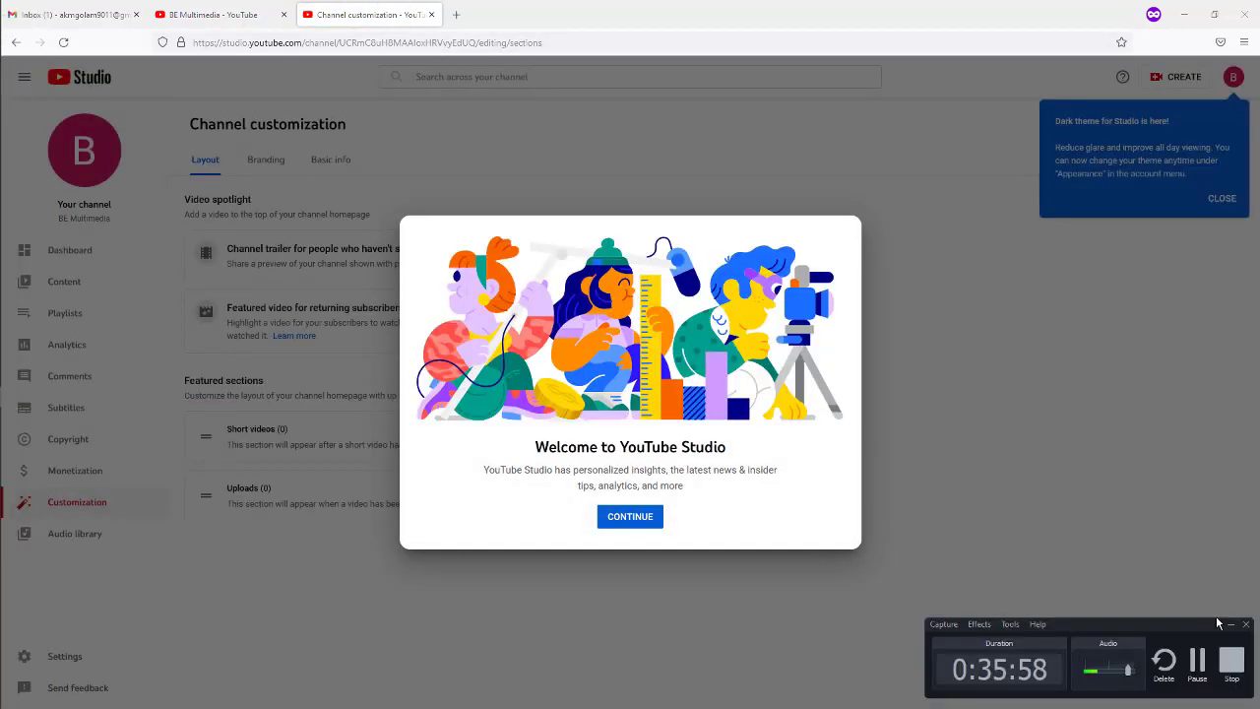
{"action": "left_click", "coordinate": [640, 520]}
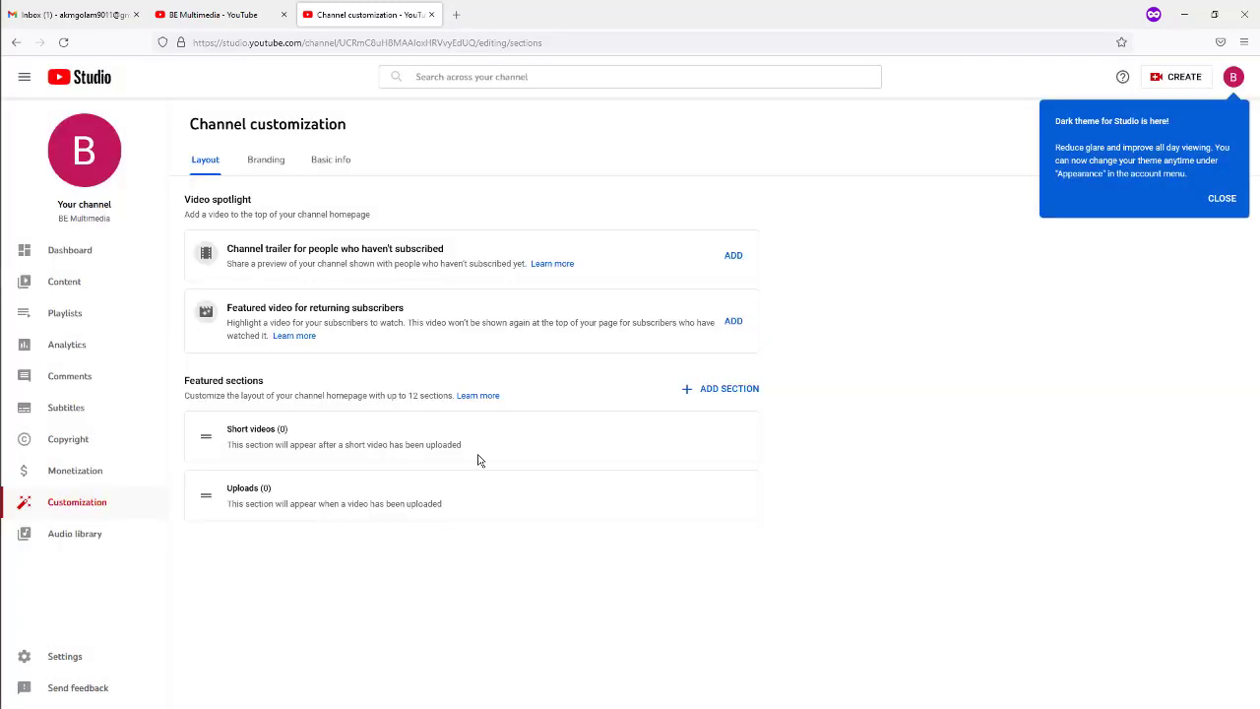
{"action": "left_click", "coordinate": [87, 480]}
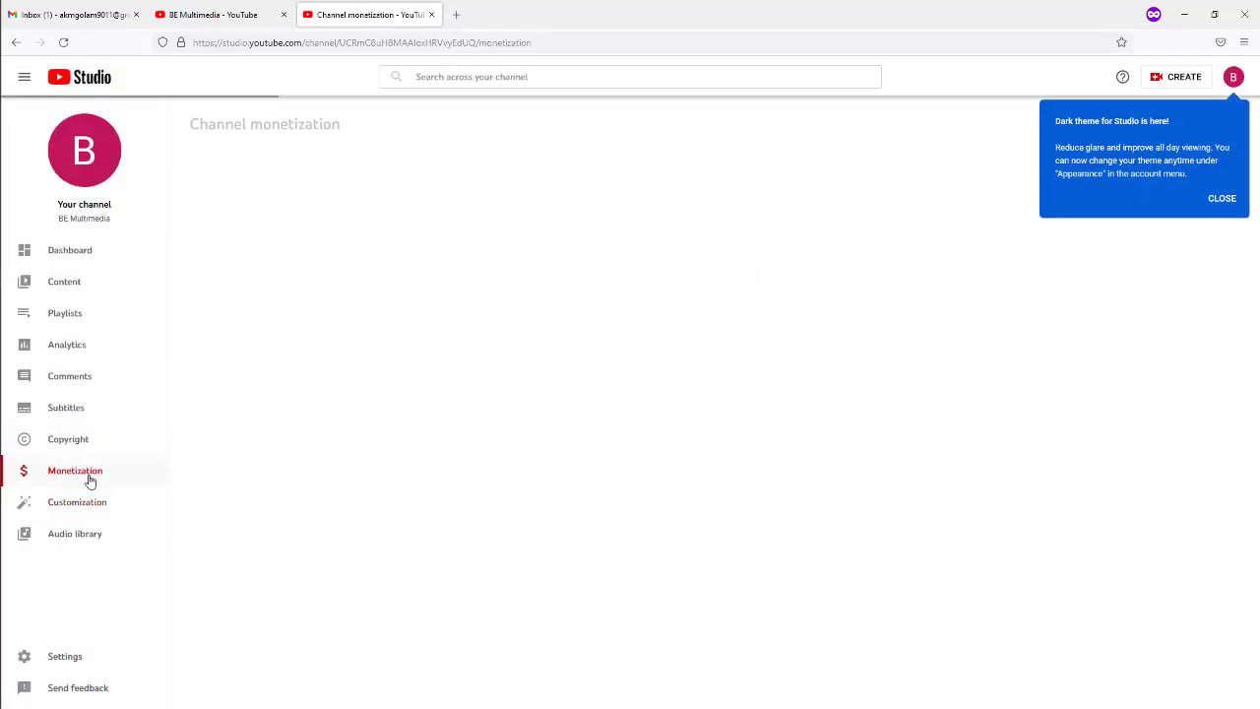
{"action": "left_click", "coordinate": [85, 517]}
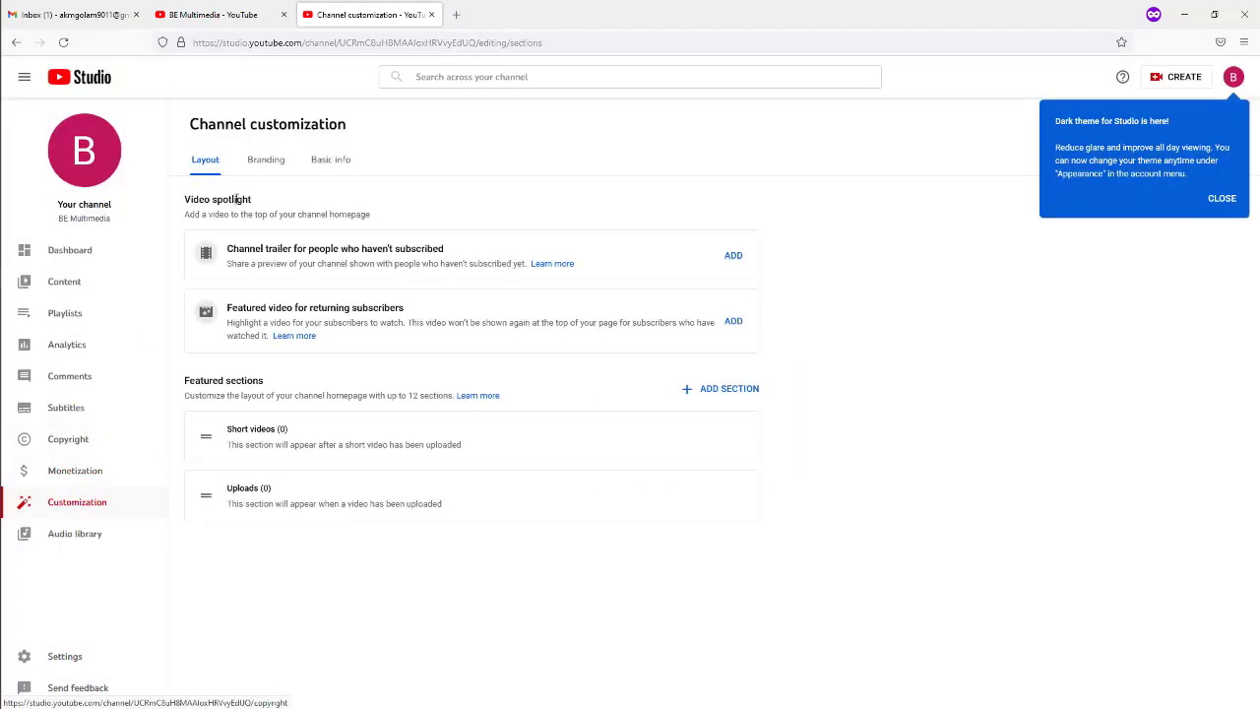
{"action": "left_click", "coordinate": [262, 169]}
Step: Upload the BE MULTIMEDIA camera logo as the channel profile picture and accept the crop
{"action": "left_click", "coordinate": [403, 309]}
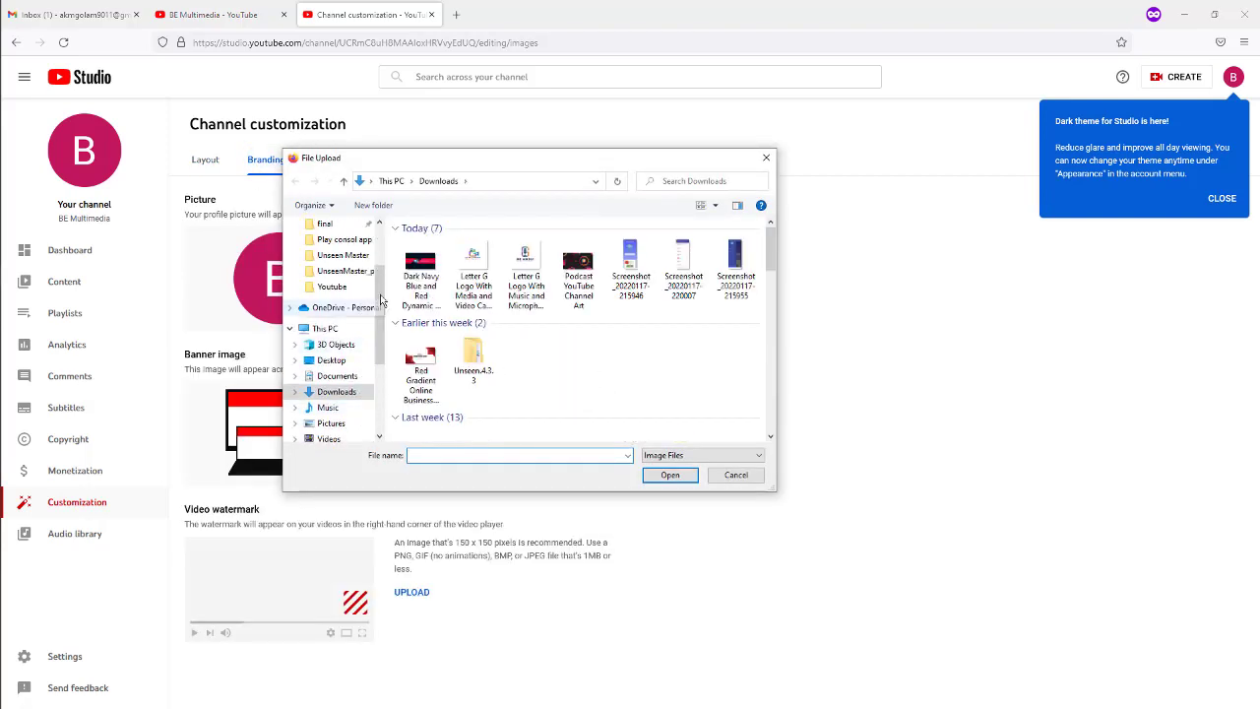
{"action": "double_click", "coordinate": [474, 268]}
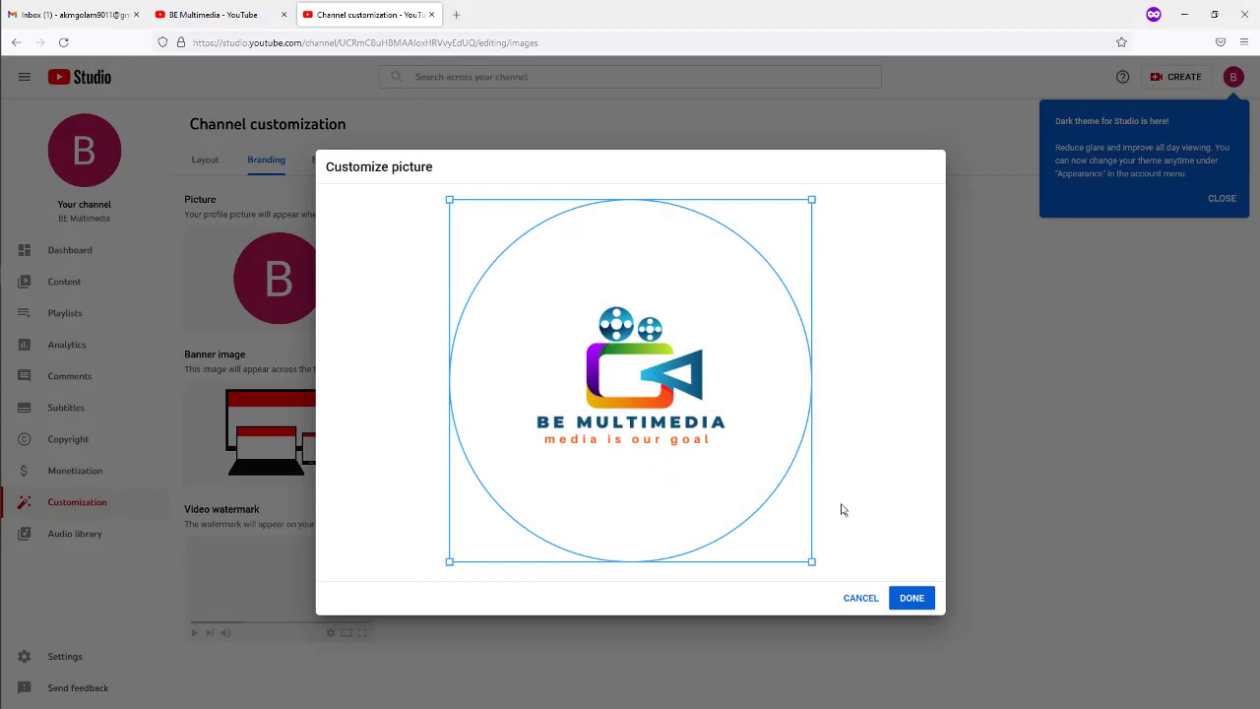
{"action": "left_click", "coordinate": [911, 598]}
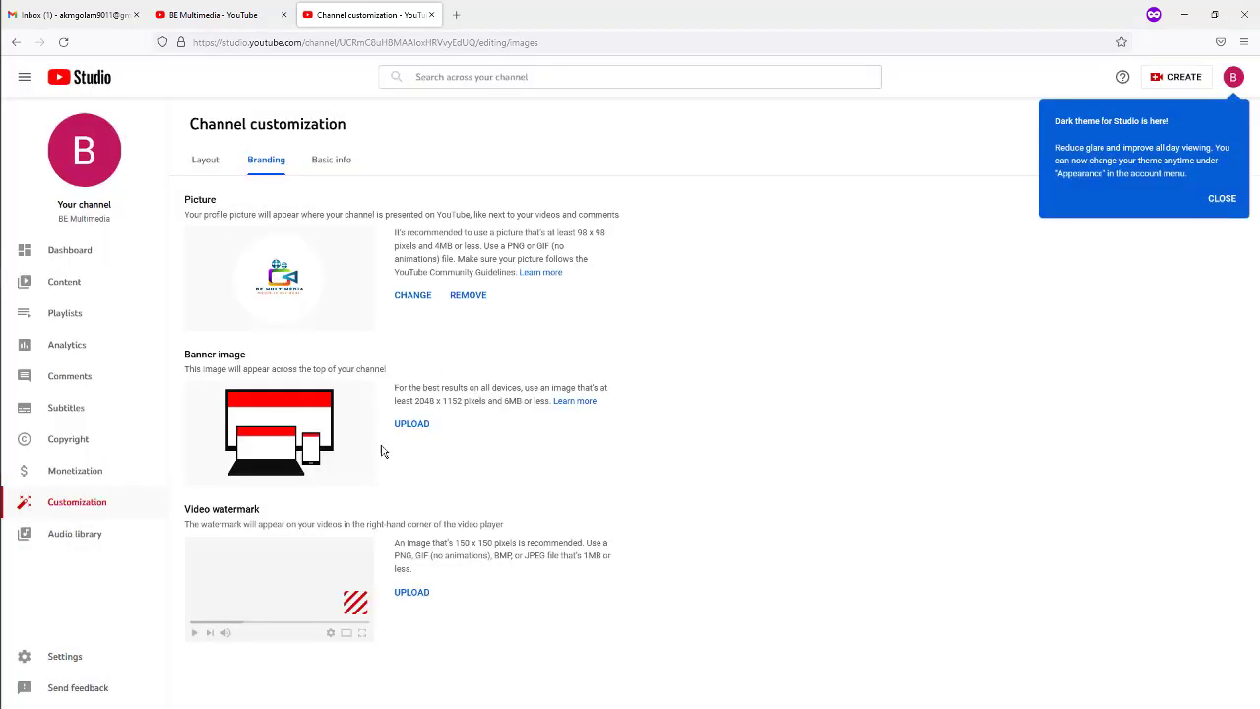
Step: Upload the 'be' banner image from the Desktop as banner art and accept the crop
{"action": "left_click", "coordinate": [413, 423]}
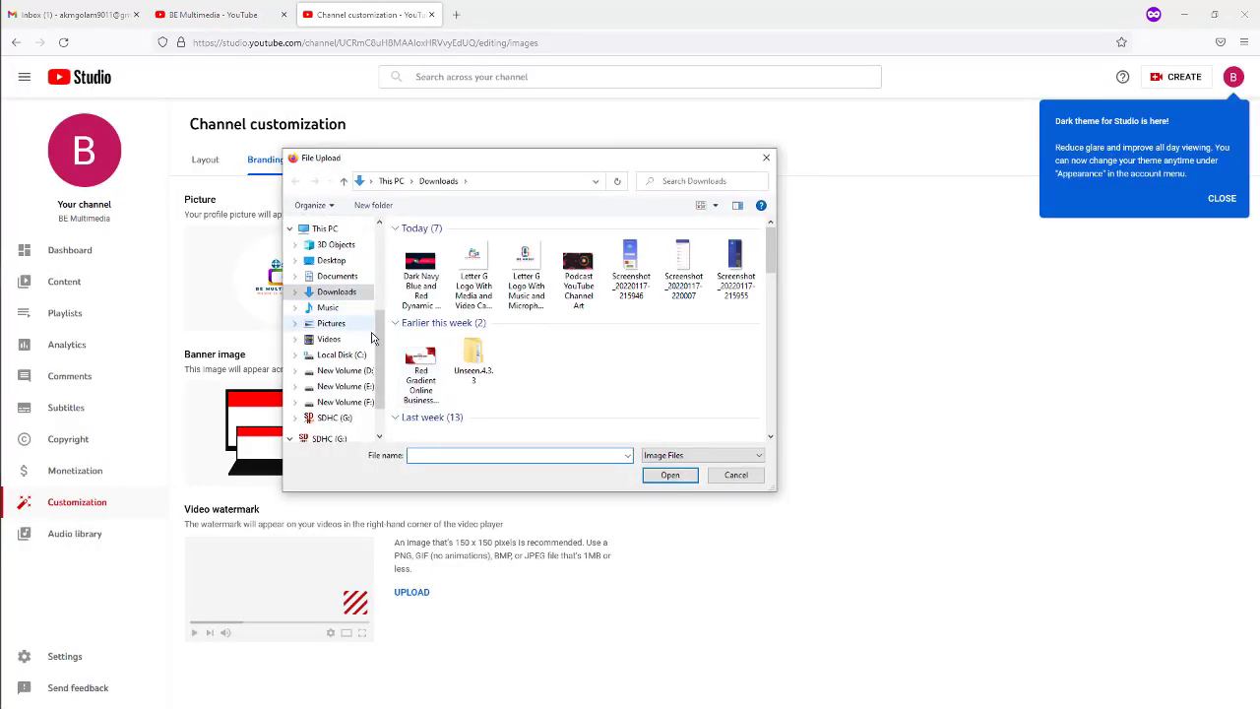
{"action": "left_click", "coordinate": [334, 245]}
{"action": "left_click", "coordinate": [331, 260]}
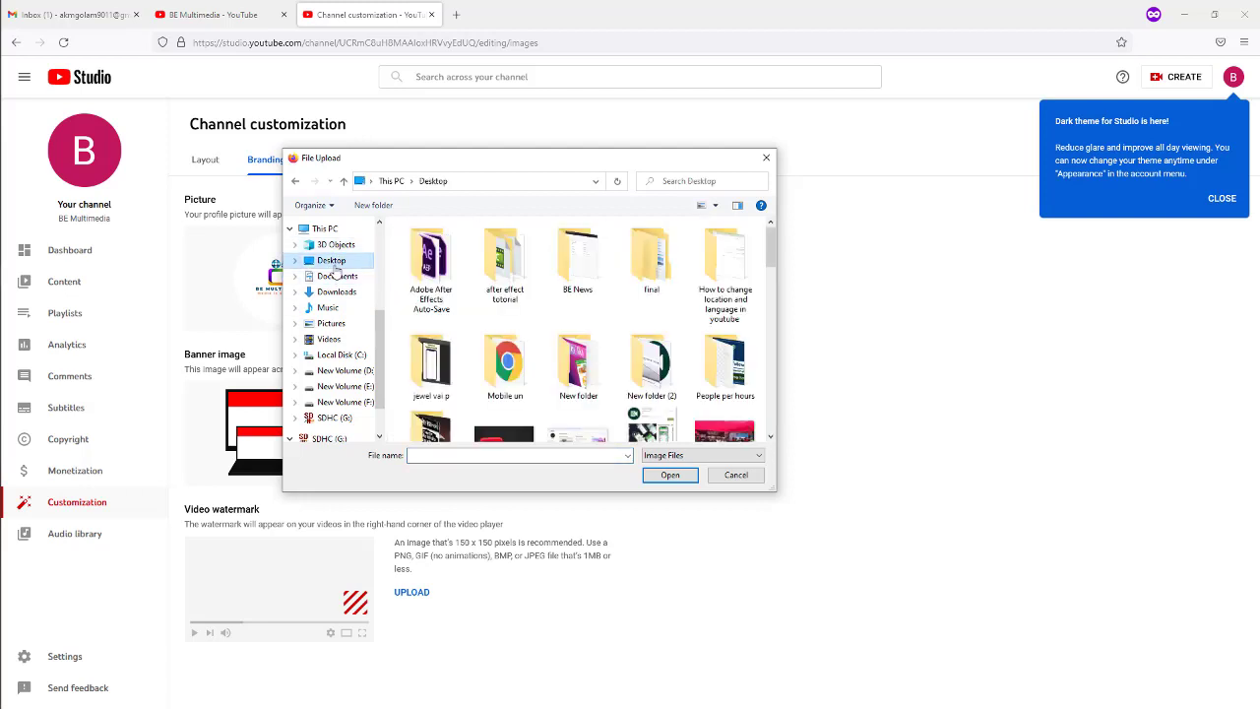
{"action": "left_click", "coordinate": [501, 456]}
{"action": "type", "text": "be"}
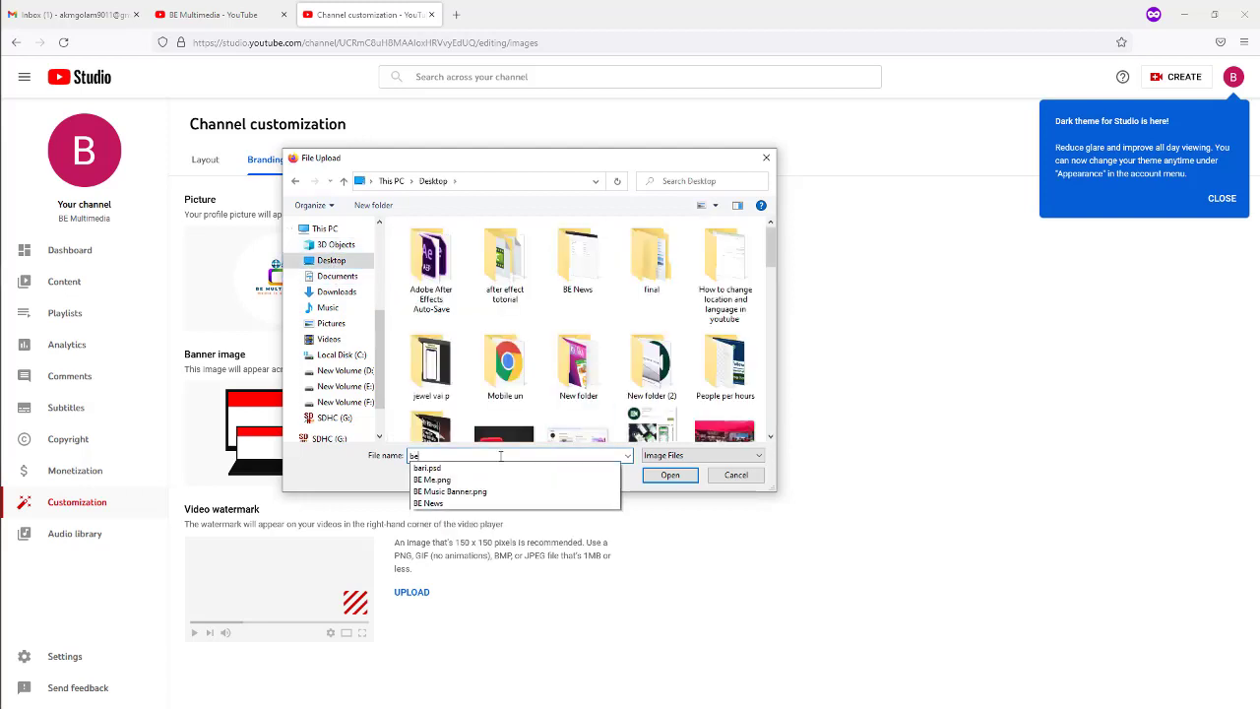
{"action": "key", "text": "Down"}
{"action": "key", "text": "Return"}
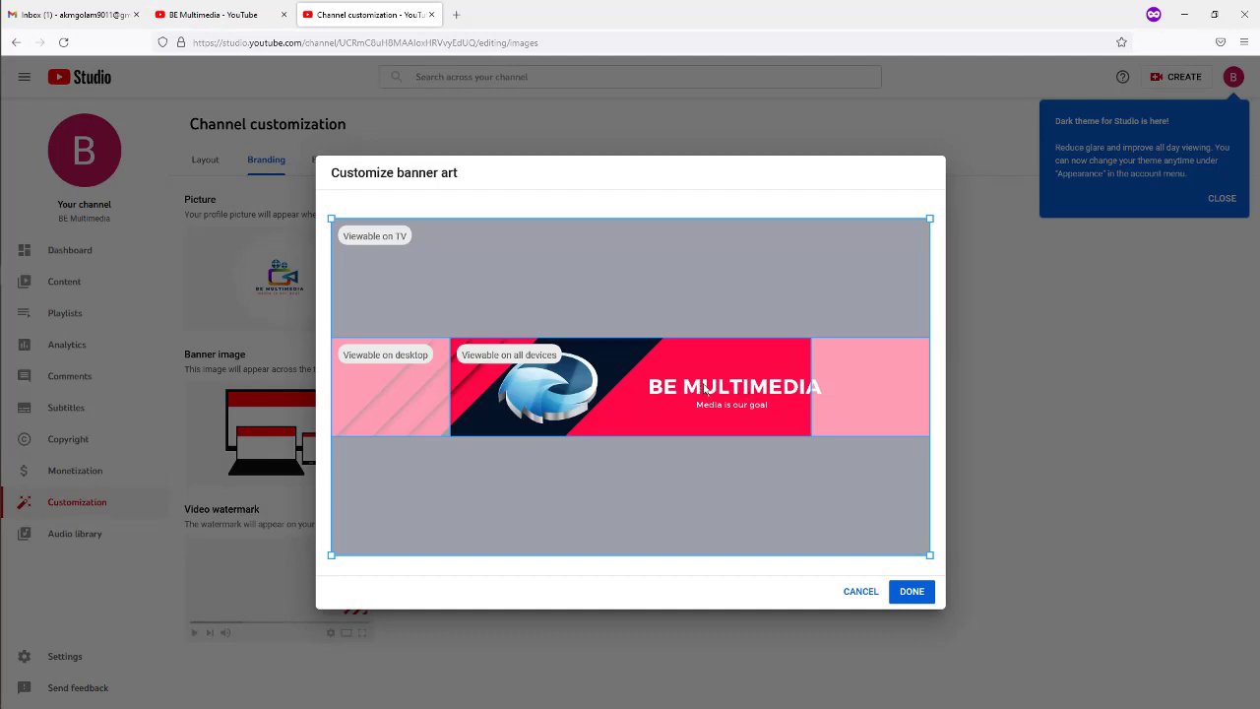
{"action": "left_click", "coordinate": [912, 592]}
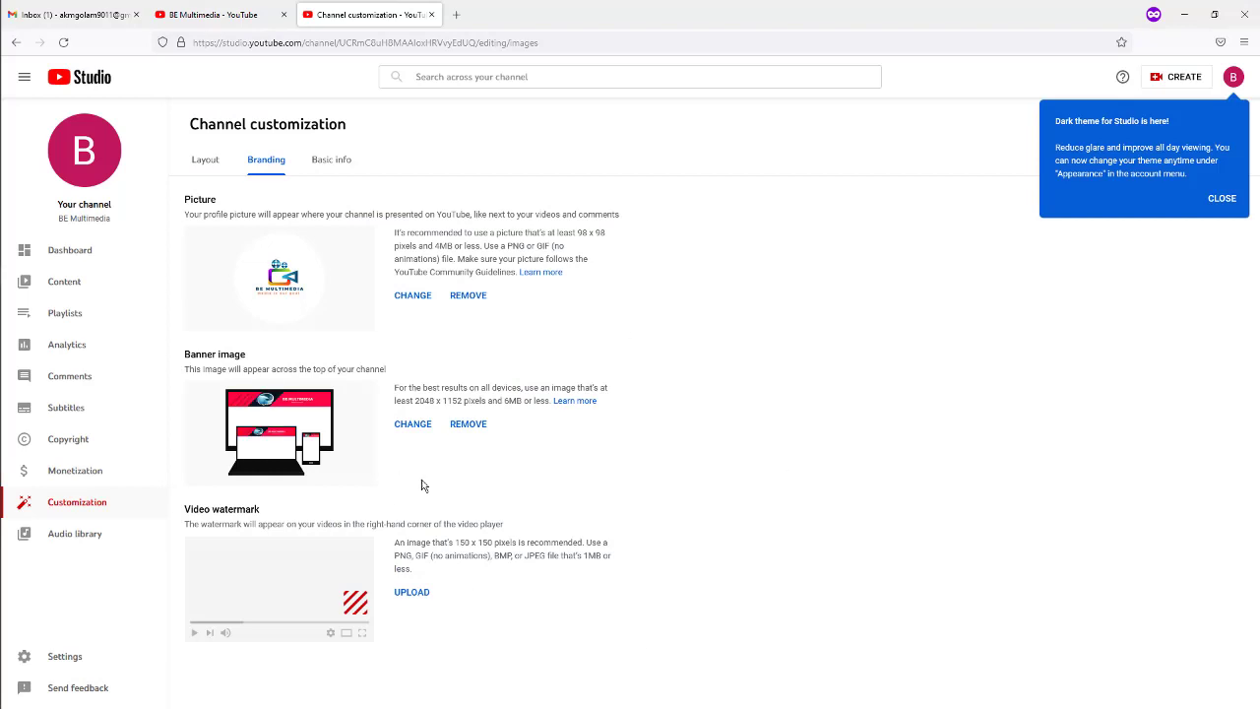
{"action": "left_click", "coordinate": [1222, 198]}
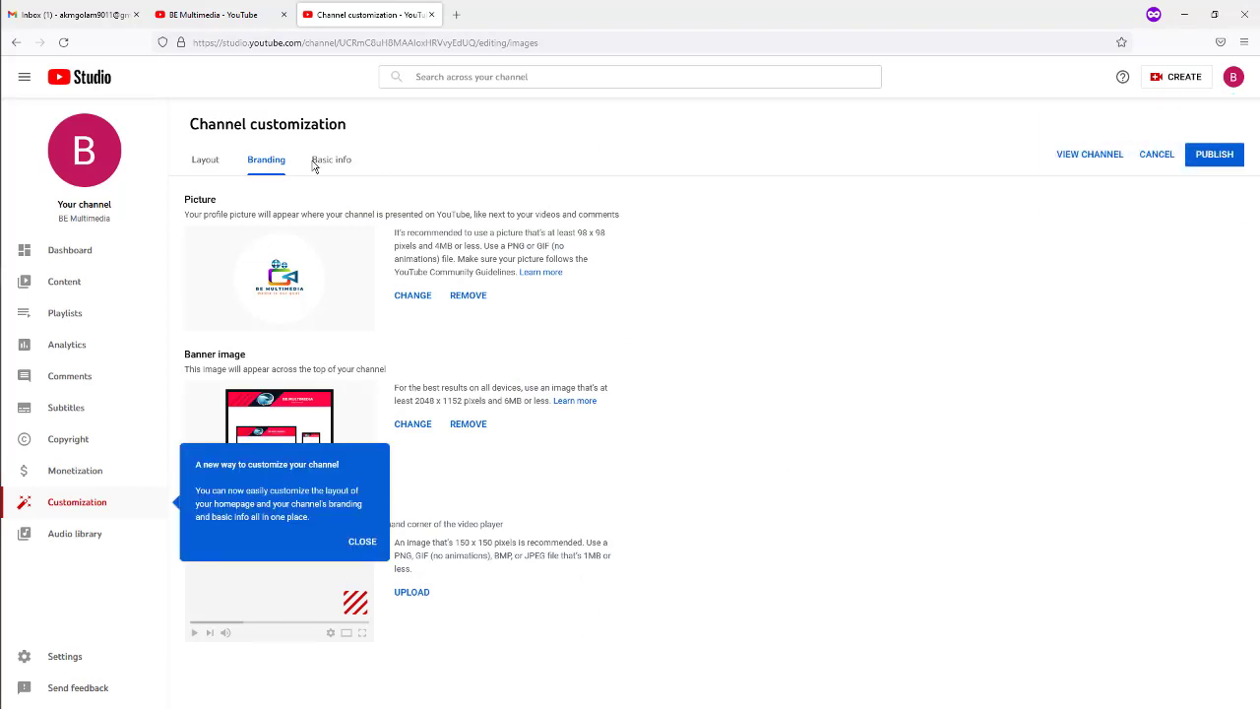
Step: Write the channel description in Basic info, ending 'please subscribe and share with your friend.. Thank you'
{"action": "left_click", "coordinate": [331, 159]}
{"action": "left_click", "coordinate": [280, 286]}
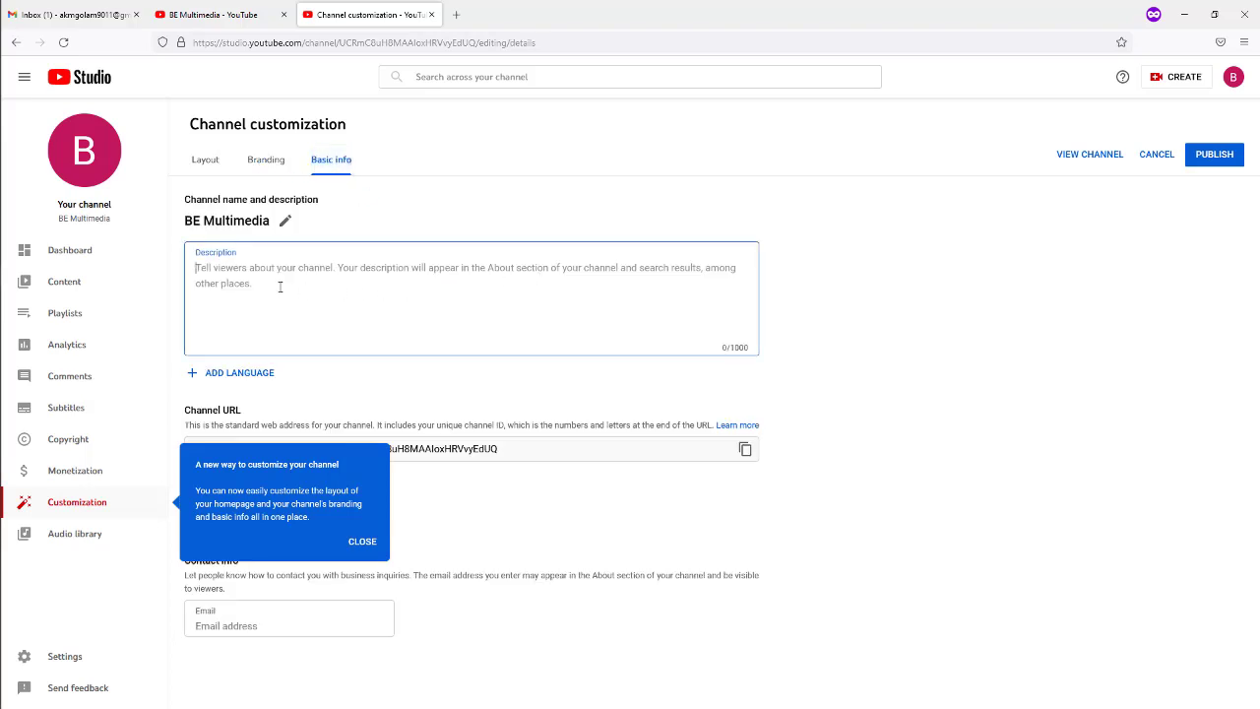
{"action": "type", "text": "T"}
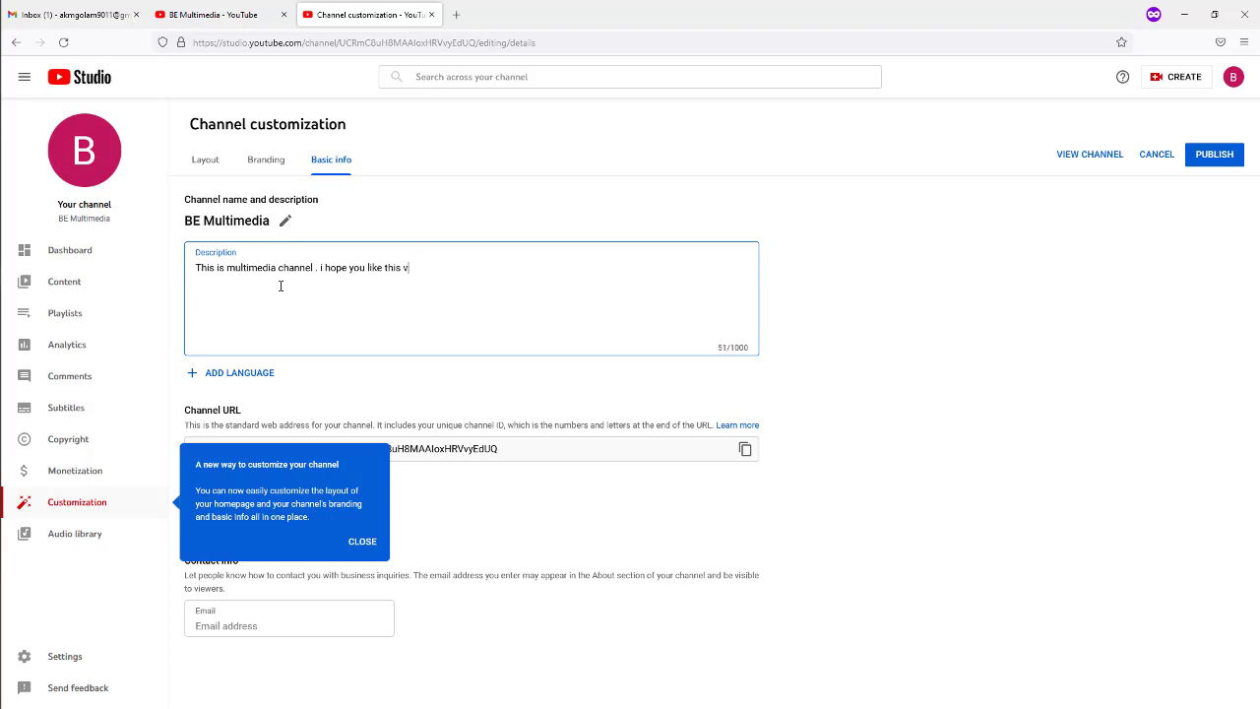
{"action": "key", "text": "BackSpace"}
{"action": "key", "text": "BackSpace"}
{"action": "key", "text": "BackSpace"}
{"action": "key", "text": "BackSpace"}
{"action": "key", "text": "BackSpace"}
{"action": "type", "text": "all video in this channel. please subscribe an"}
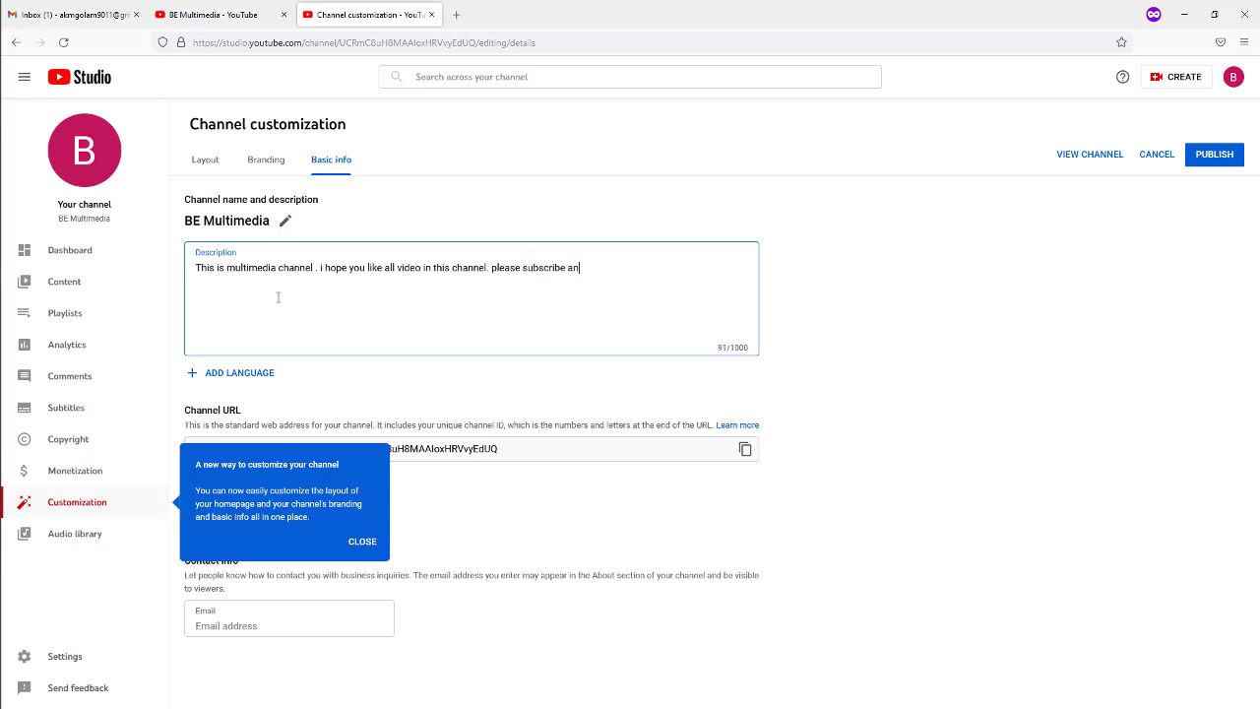
{"action": "type", "text": "d share with hyou"}
{"action": "key", "text": "BackSpace"}
{"action": "key", "text": "BackSpace"}
{"action": "key", "text": "BackSpace"}
{"action": "key", "text": "BackSpace"}
{"action": "type", "text": "your friend.. Thank you"}
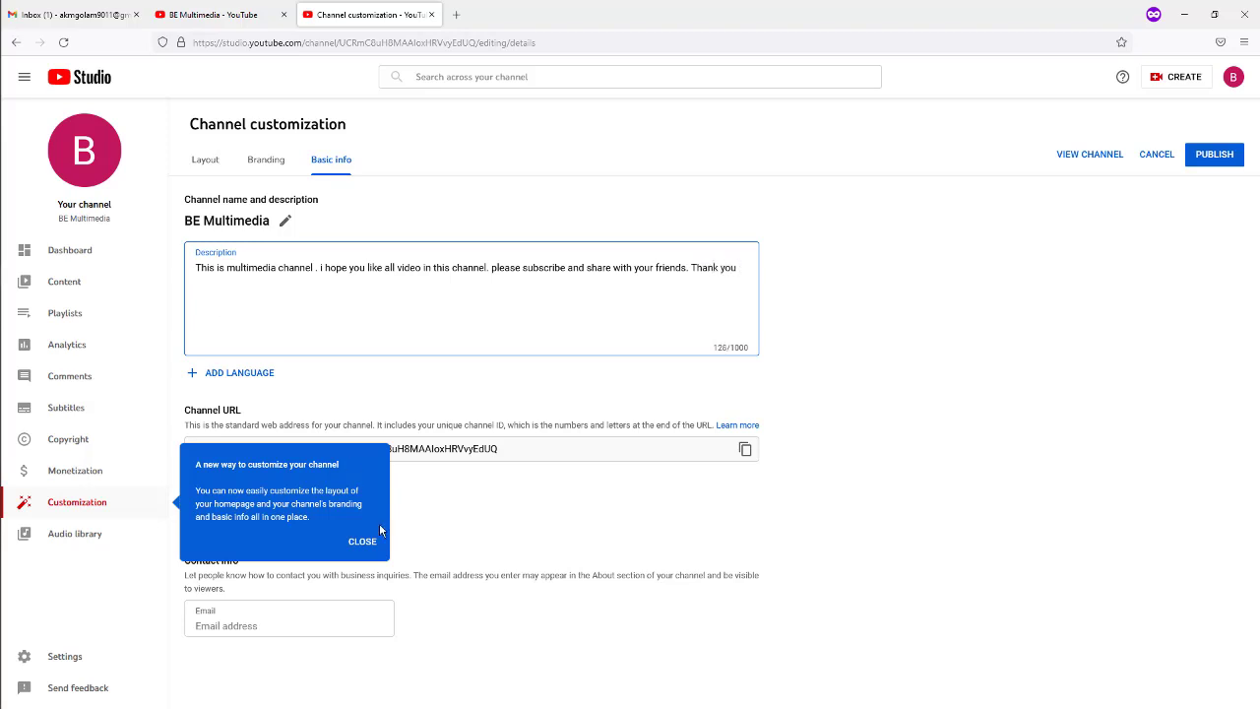
Step: Enter the business contact email, publish the changes, and switch to the channel page
{"action": "left_click", "coordinate": [363, 542]}
{"action": "left_click", "coordinate": [260, 605]}
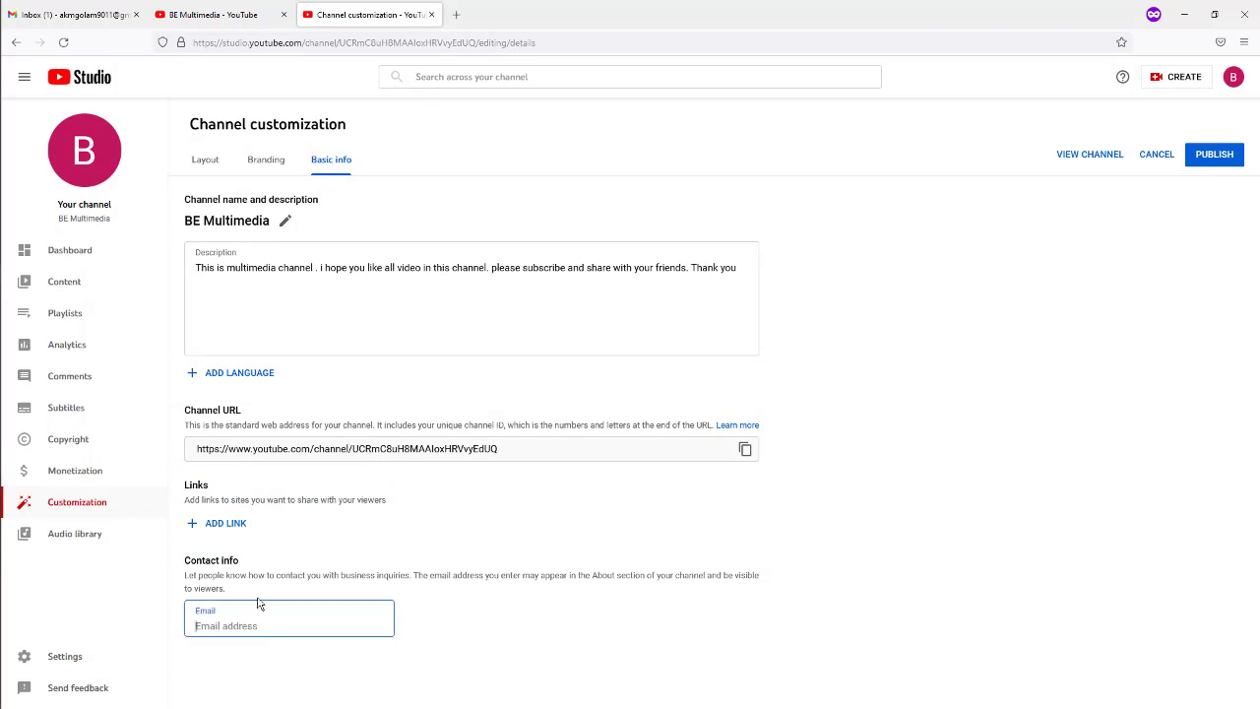
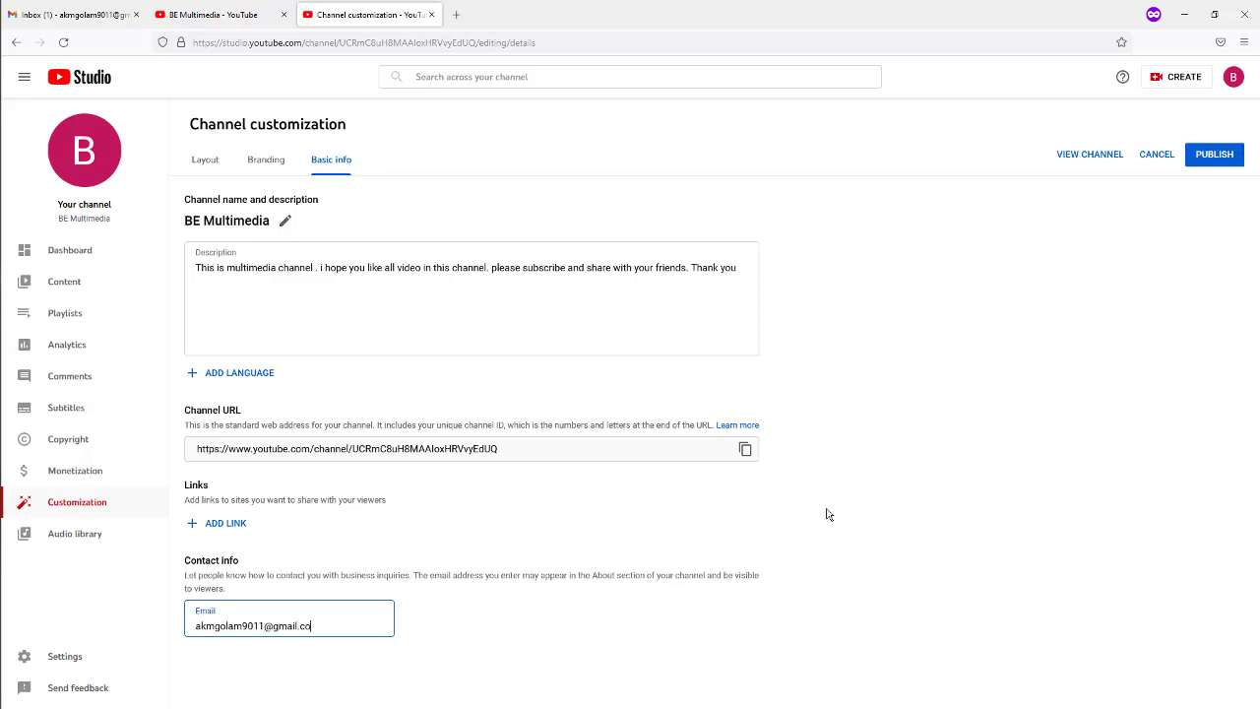
{"action": "left_click", "coordinate": [1211, 156]}
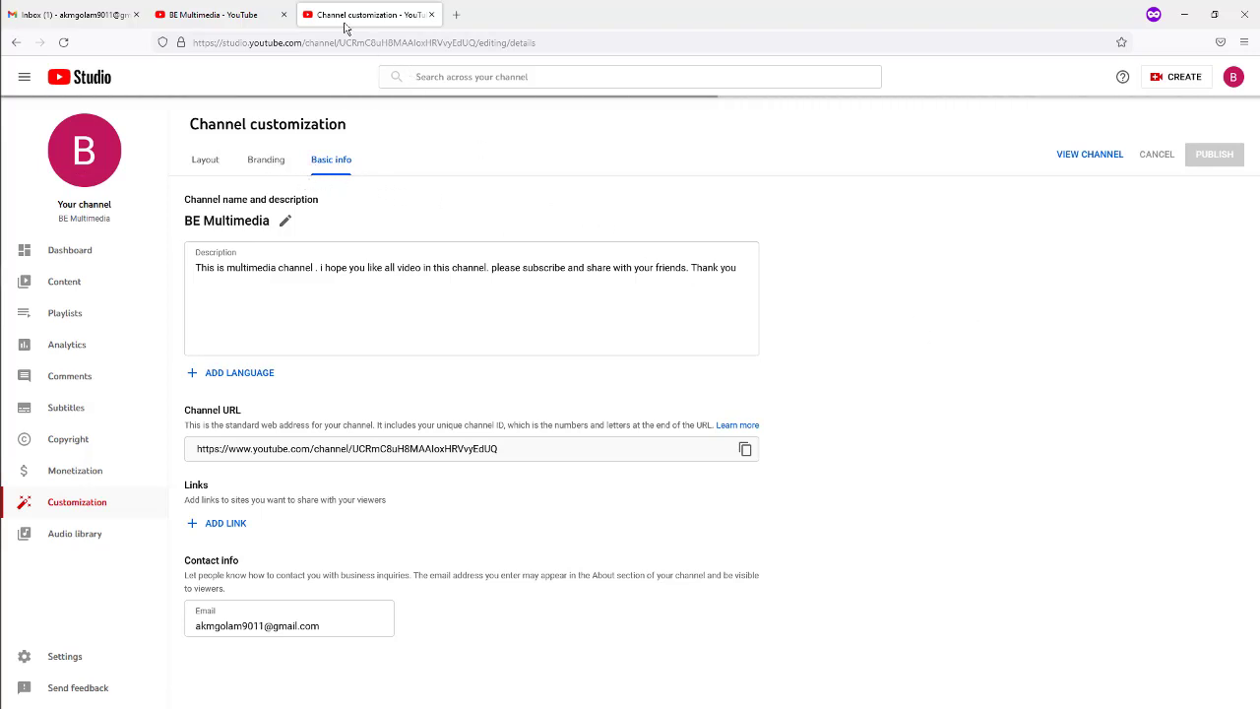
{"action": "left_click", "coordinate": [210, 10]}
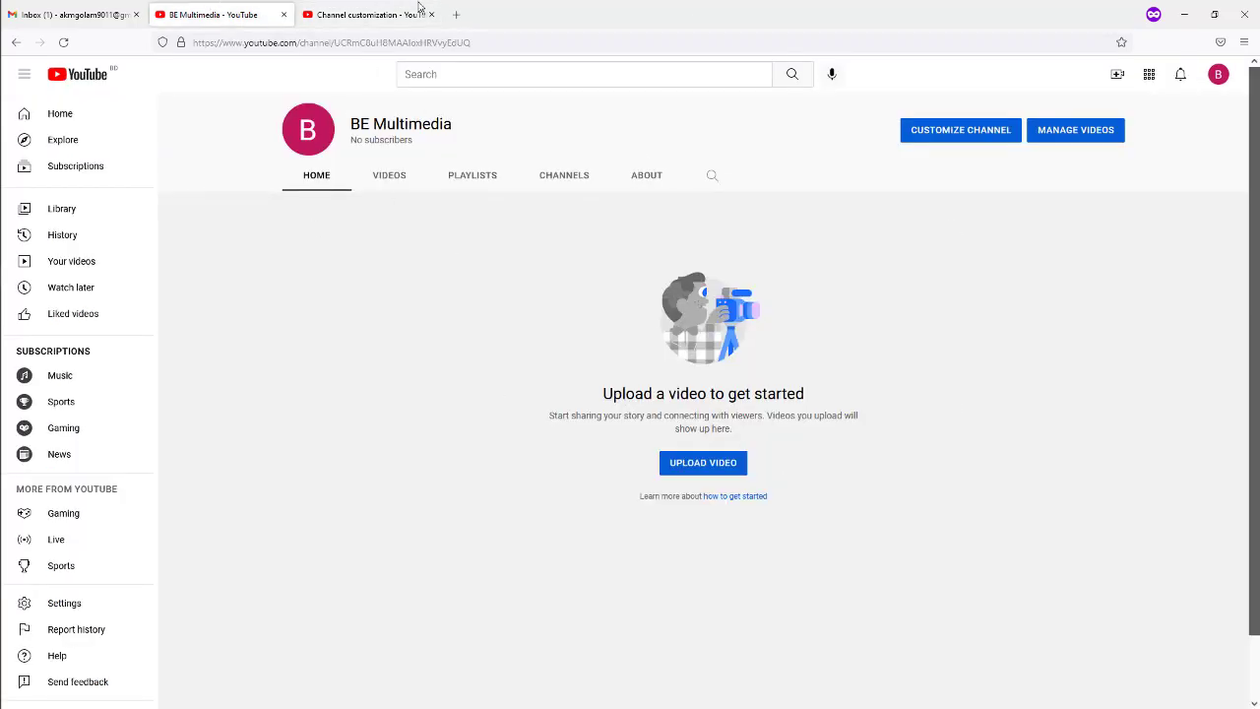
Step: Reload the channel page to display the new BE MULTIMEDIA banner
{"action": "left_click", "coordinate": [418, 10]}
{"action": "left_click", "coordinate": [211, 14]}
{"action": "left_click", "coordinate": [63, 42]}
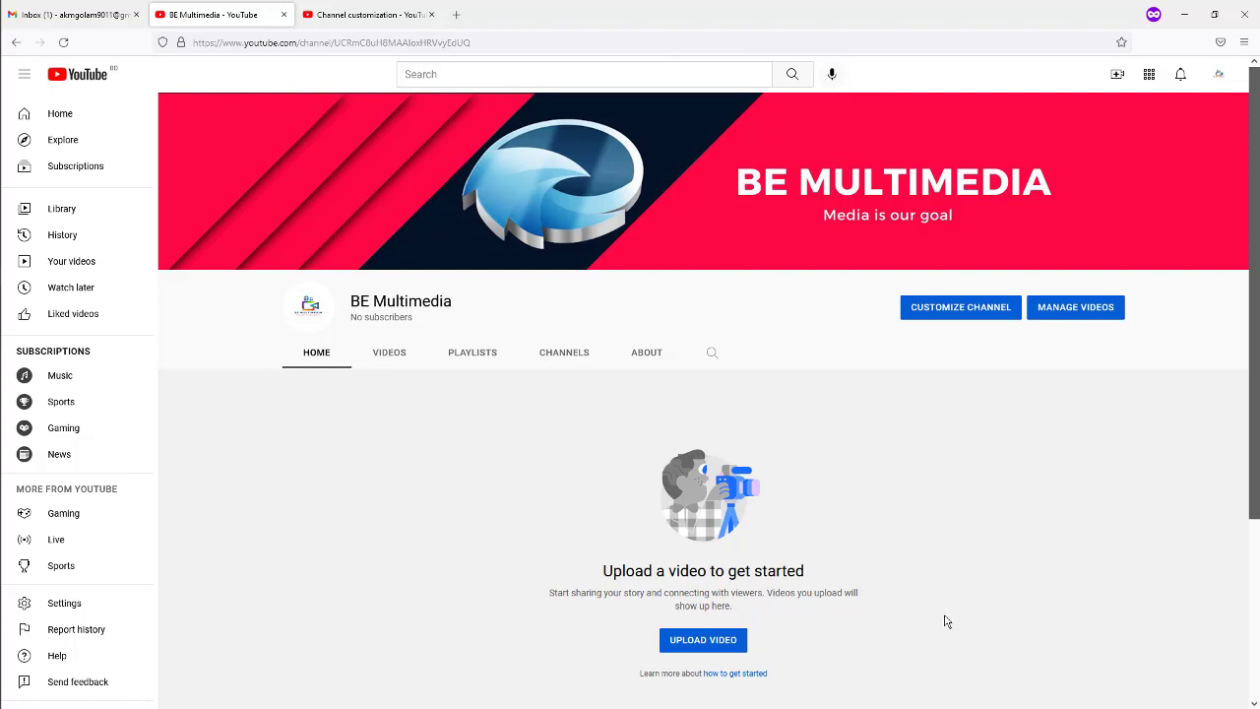
{"action": "left_click", "coordinate": [404, 20]}
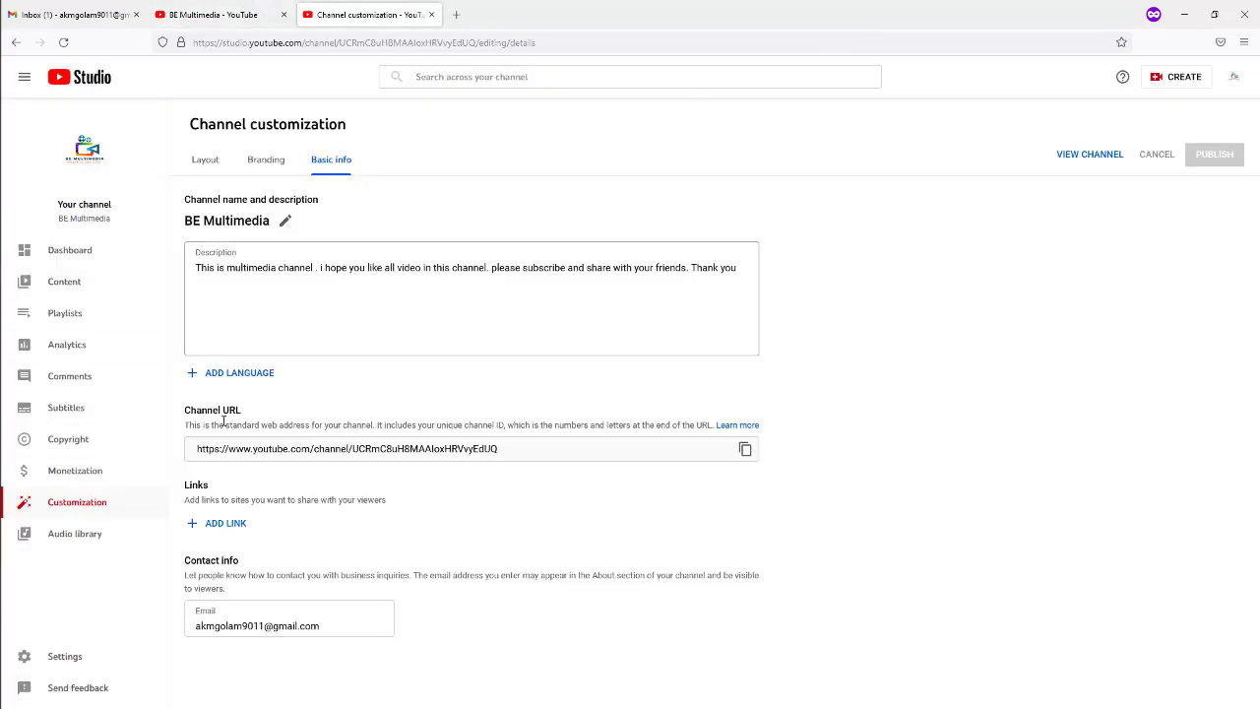
{"action": "left_click", "coordinate": [264, 12]}
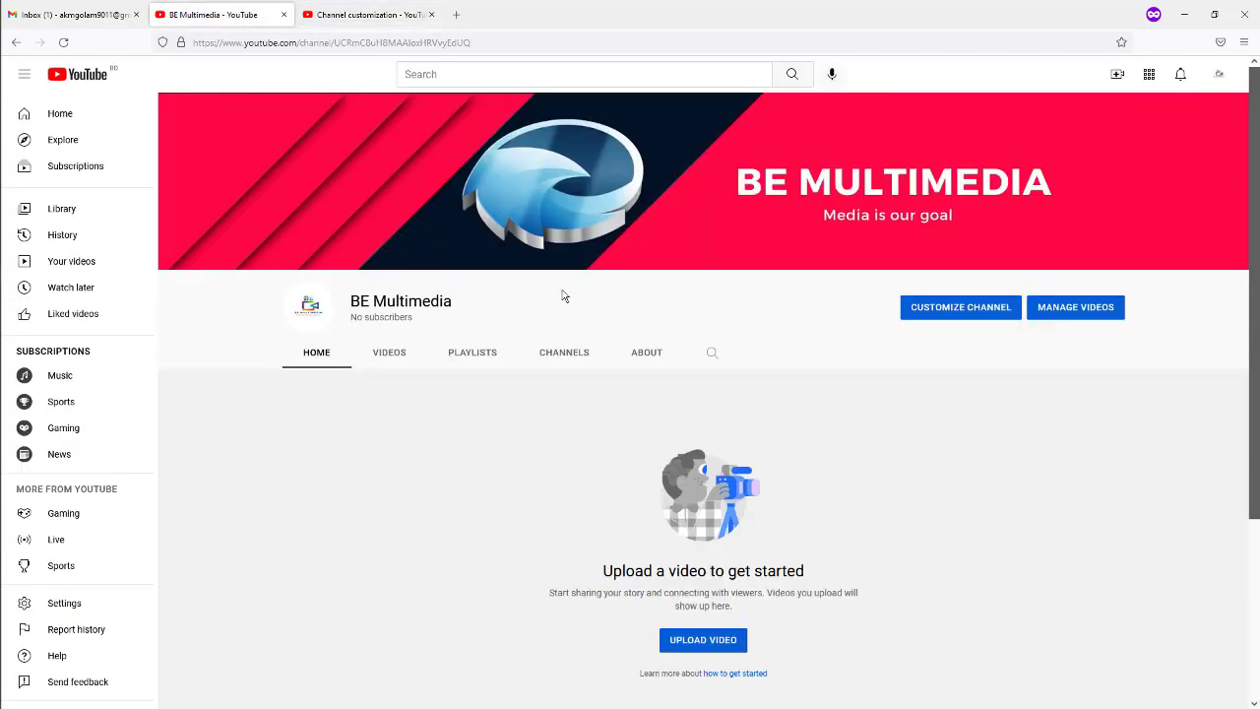
Step: Open the About section and reveal the business contact email beneath the description
{"action": "left_click", "coordinate": [677, 360]}
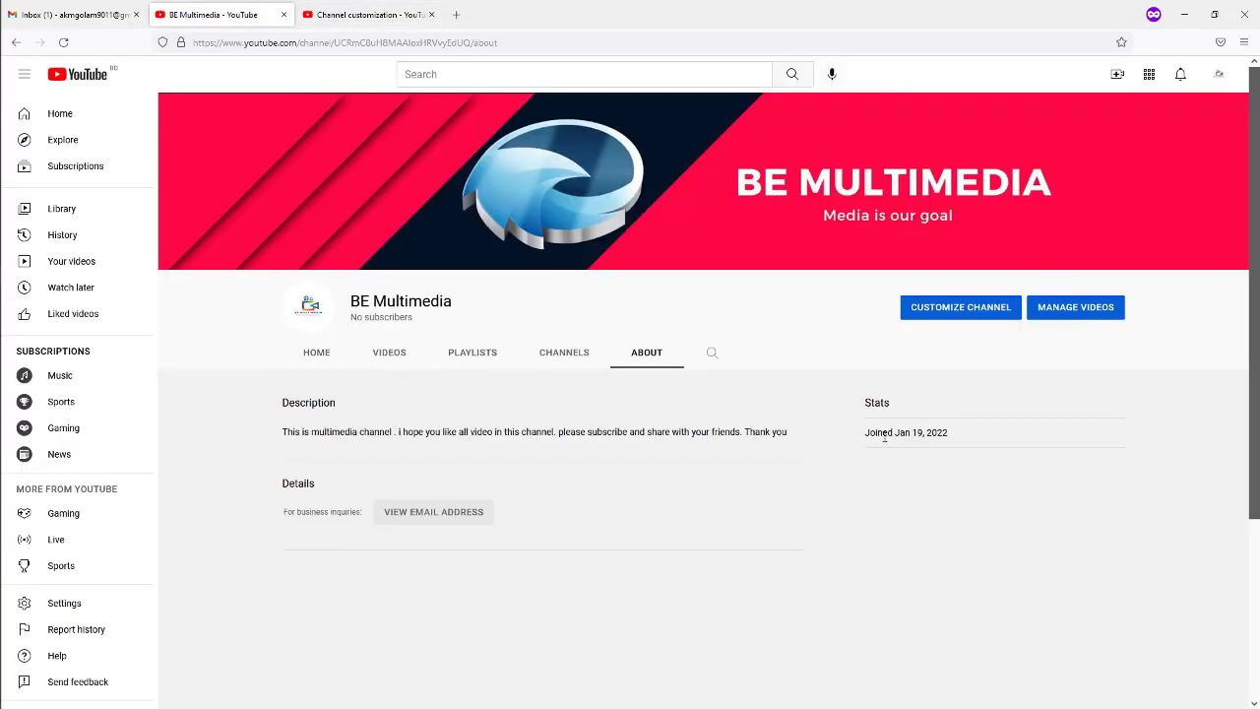
{"action": "left_click_drag", "start_coordinate": [859, 437], "coordinate": [952, 490]}
{"action": "left_click", "coordinate": [951, 489]}
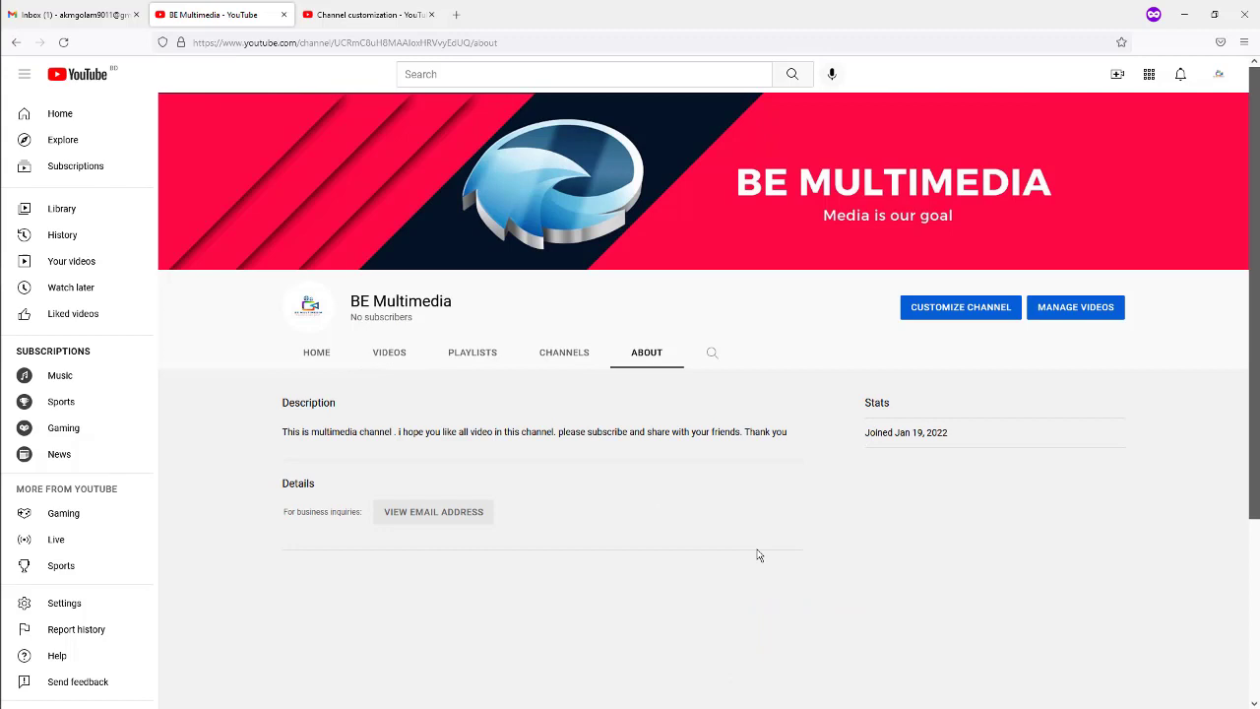
{"action": "left_click", "coordinate": [461, 509]}
{"action": "left_click_drag", "start_coordinate": [284, 442], "coordinate": [835, 430]}
{"action": "left_click", "coordinate": [834, 611]}
Step: Cycle through the open tabs back to the channel About page and select its address
{"action": "left_click", "coordinate": [69, 15]}
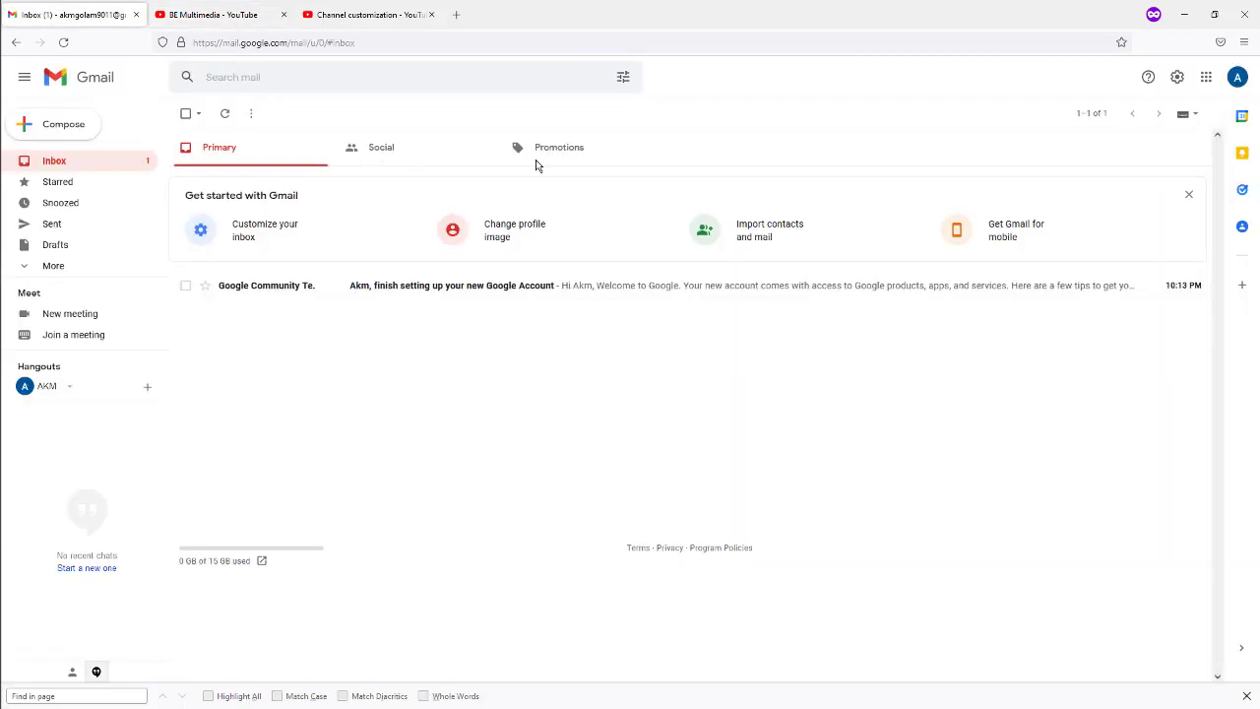
{"action": "left_click", "coordinate": [330, 11]}
{"action": "left_click", "coordinate": [236, 15]}
{"action": "left_click", "coordinate": [316, 14]}
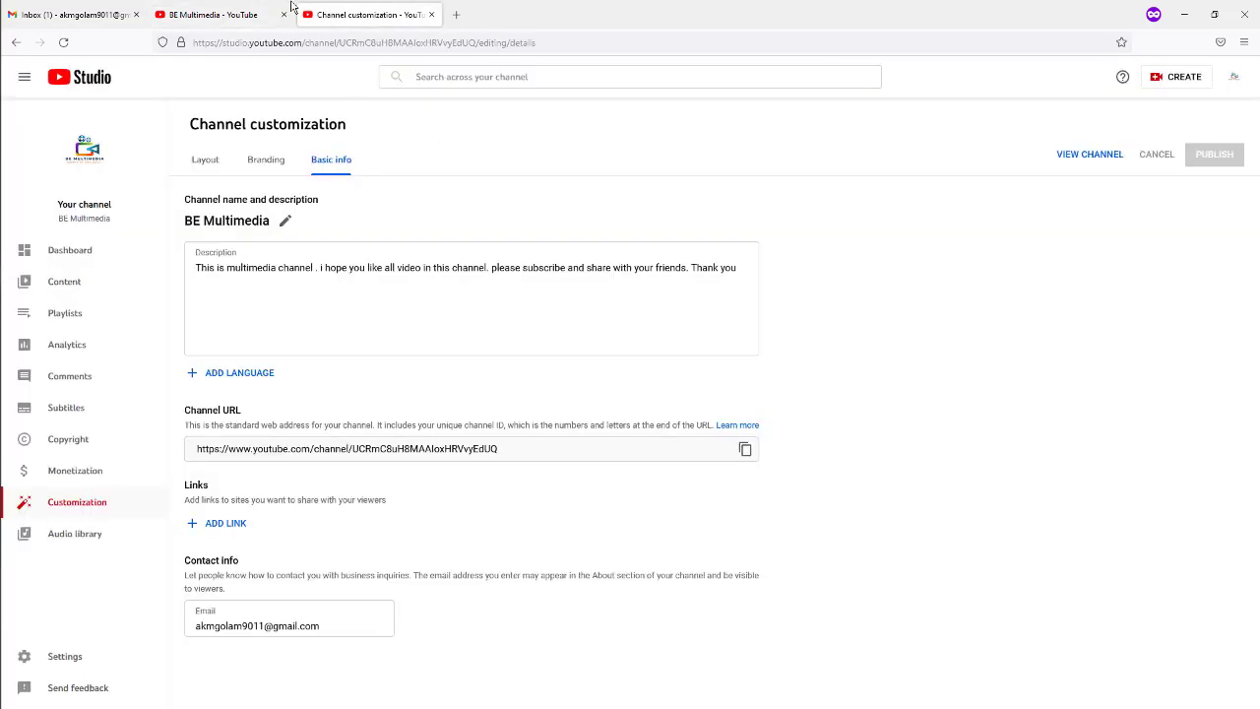
{"action": "left_click", "coordinate": [246, 15]}
{"action": "left_click", "coordinate": [591, 42]}
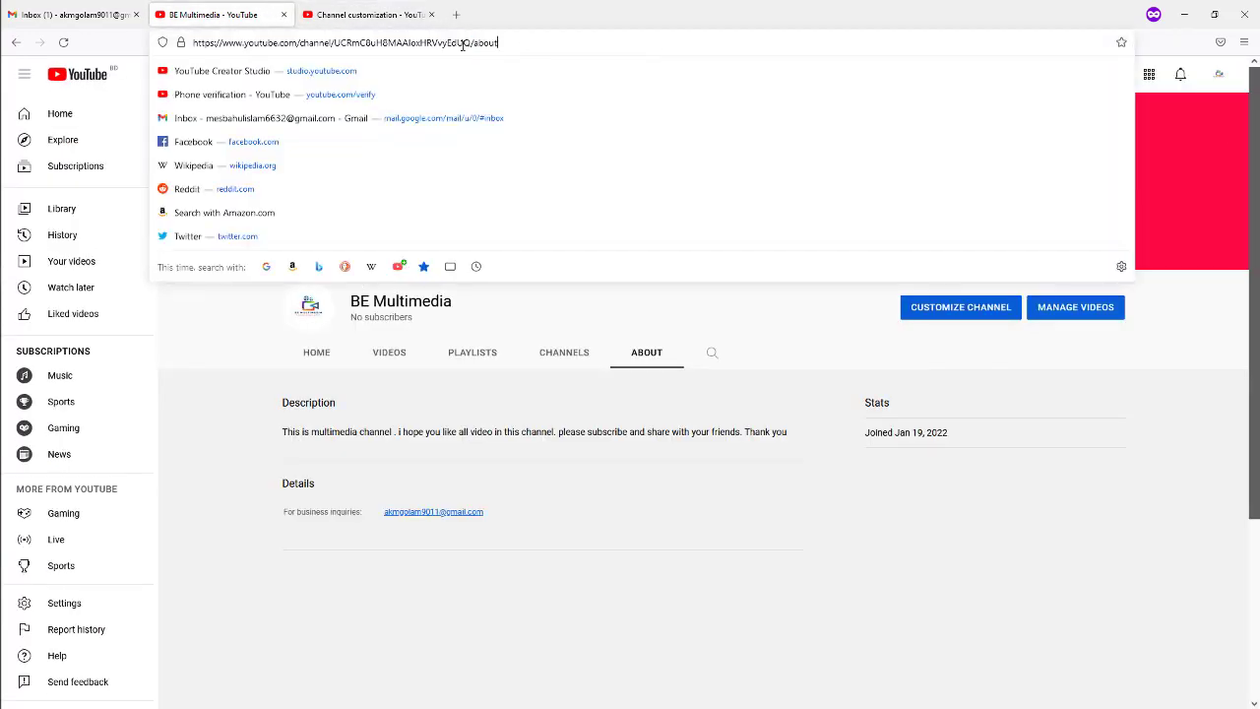
Step: Replace the channel path in the address to open youtube.com/verify
{"action": "left_click_drag", "start_coordinate": [499, 42], "coordinate": [299, 42]}
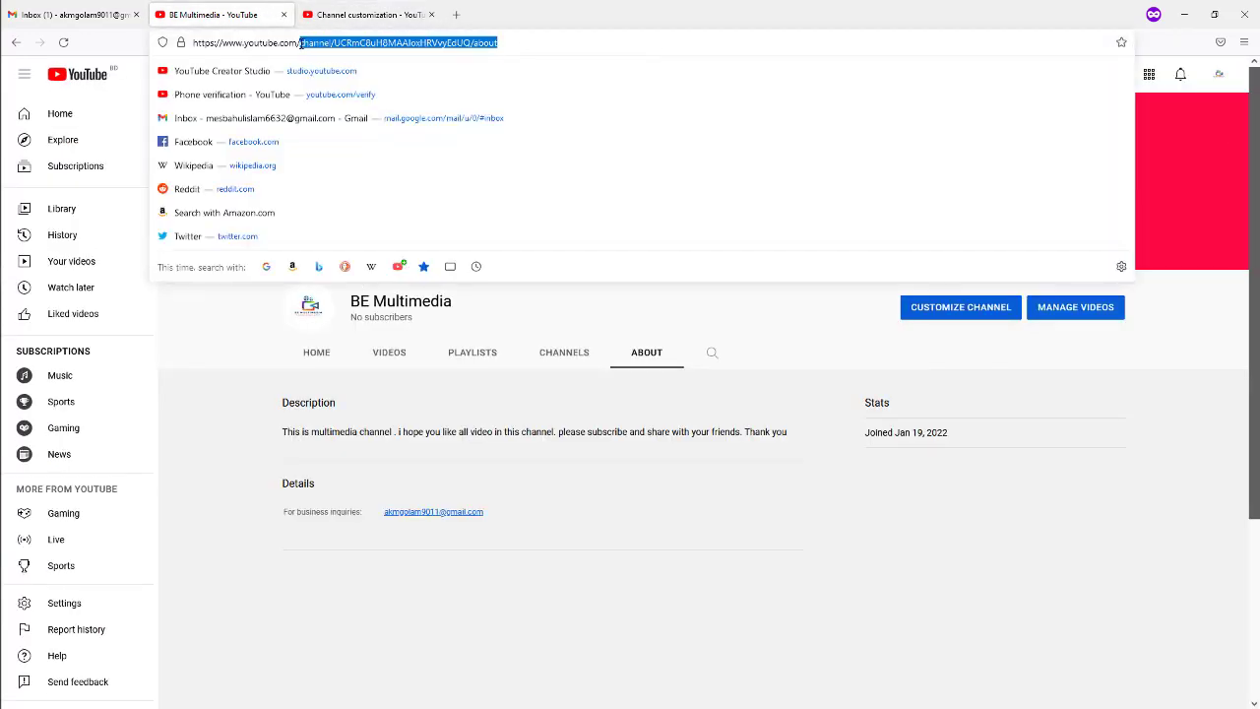
{"action": "key", "text": "BackSpace"}
{"action": "type", "text": "ver"}
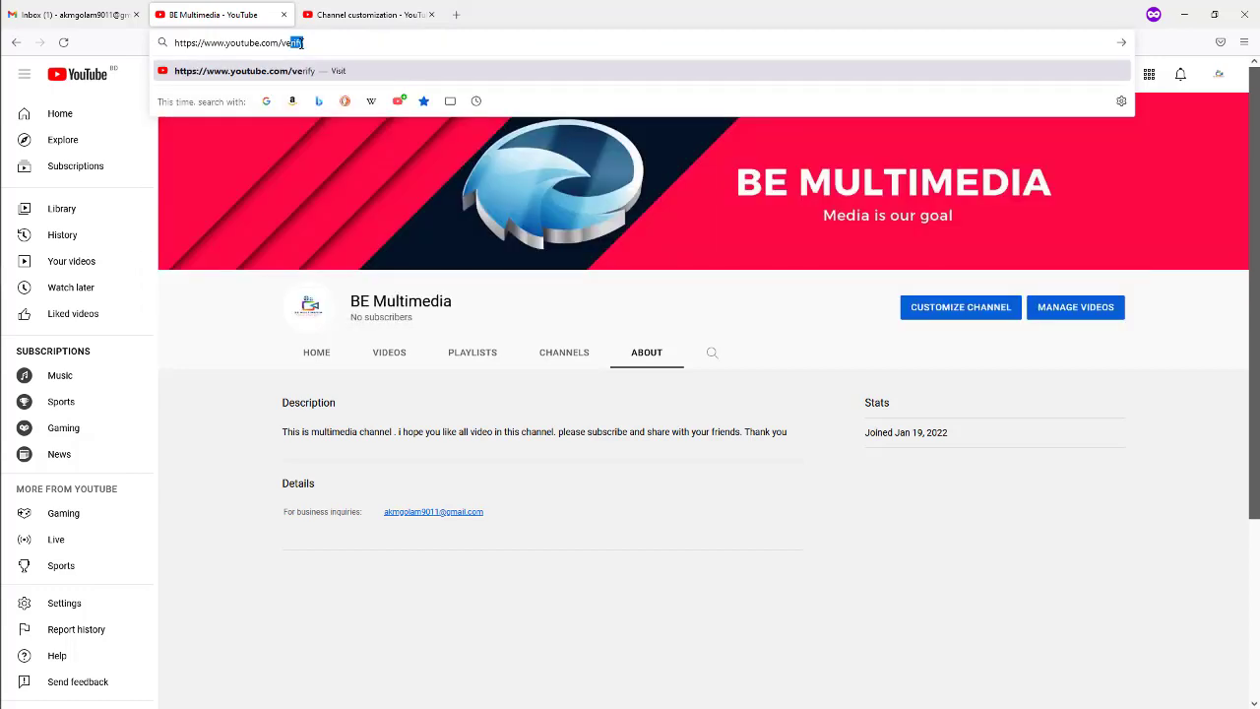
{"action": "type", "text": "y"}
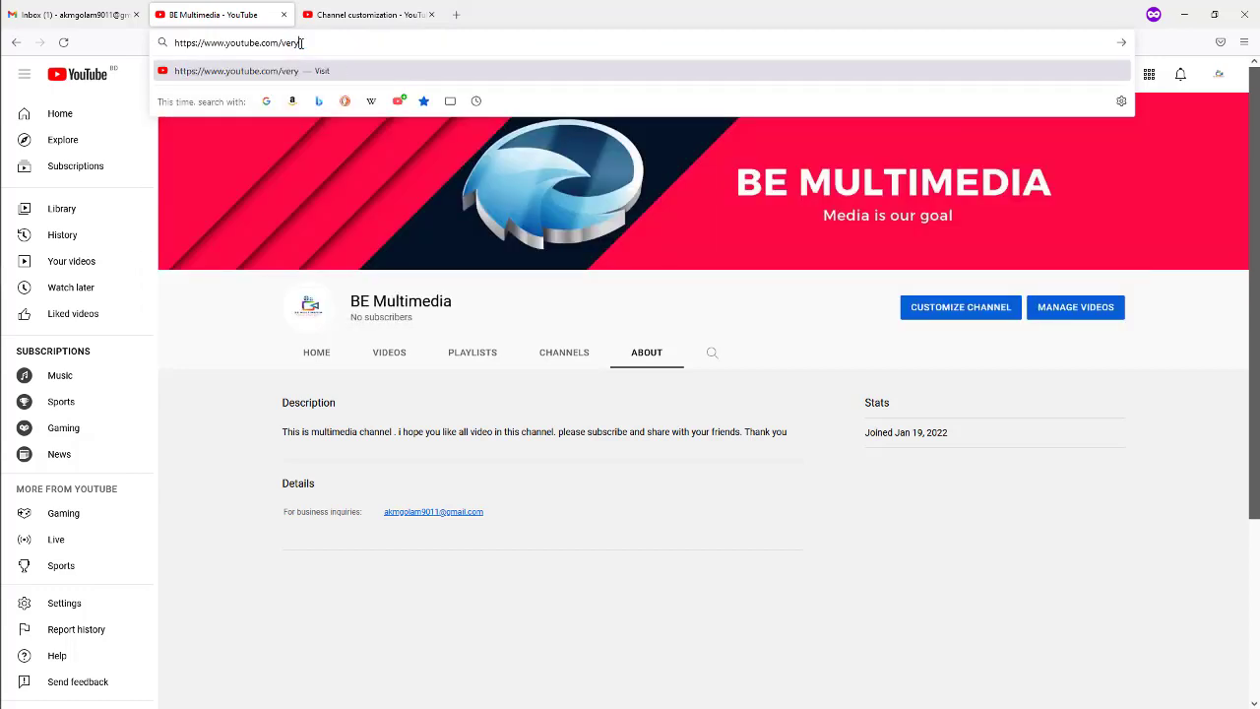
{"action": "key", "text": "BackSpace"}
{"action": "type", "text": "ify"}
{"action": "key", "text": "Return"}
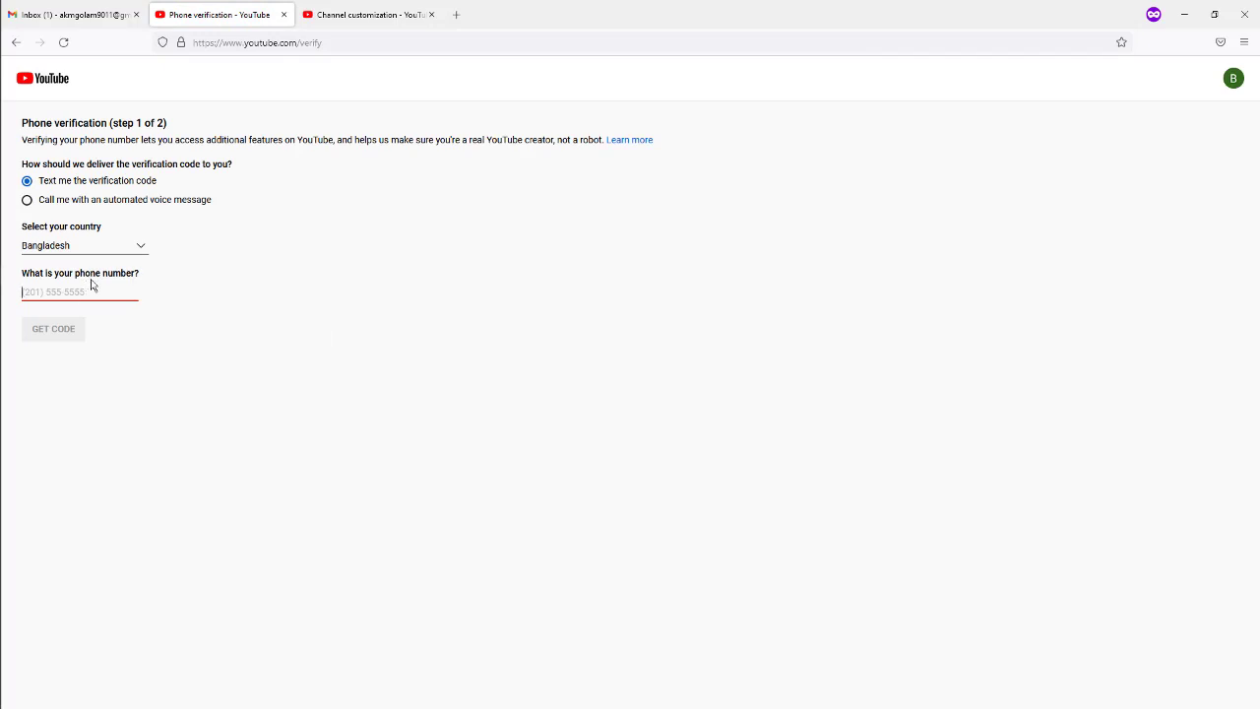
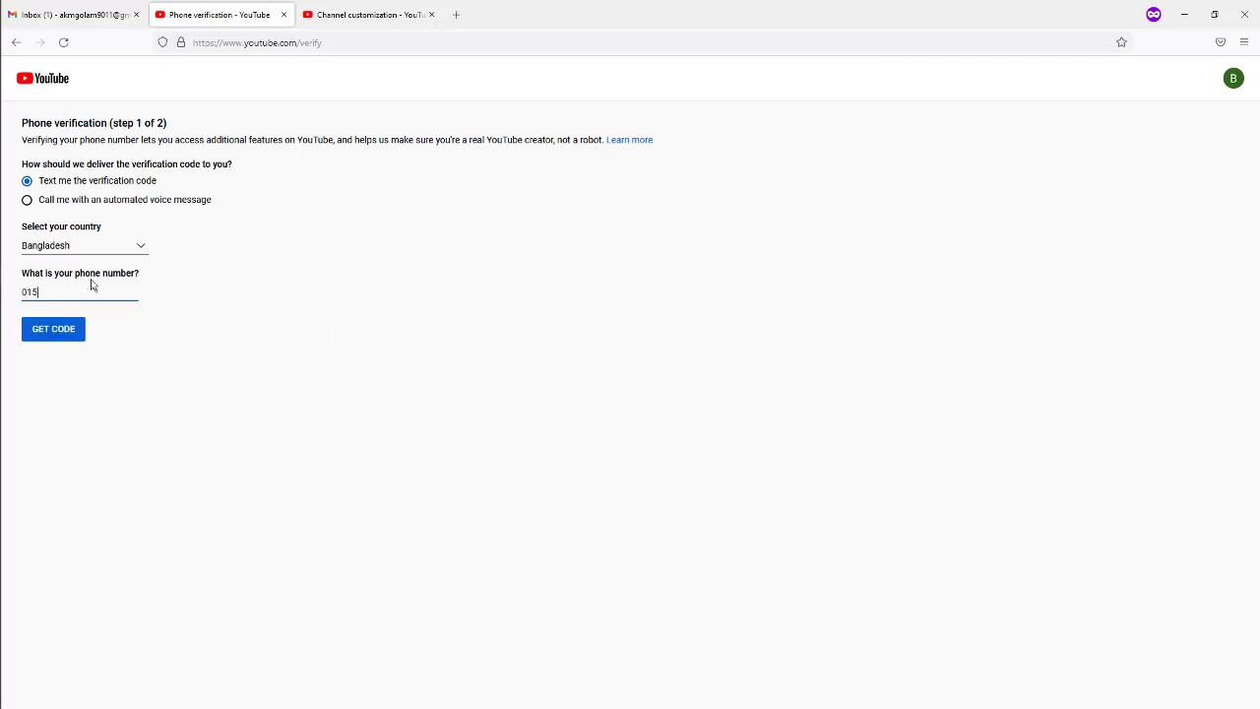
Step: Enter the phone number and request the verification code by text
{"action": "left_click", "coordinate": [163, 425]}
{"action": "left_click", "coordinate": [72, 337]}
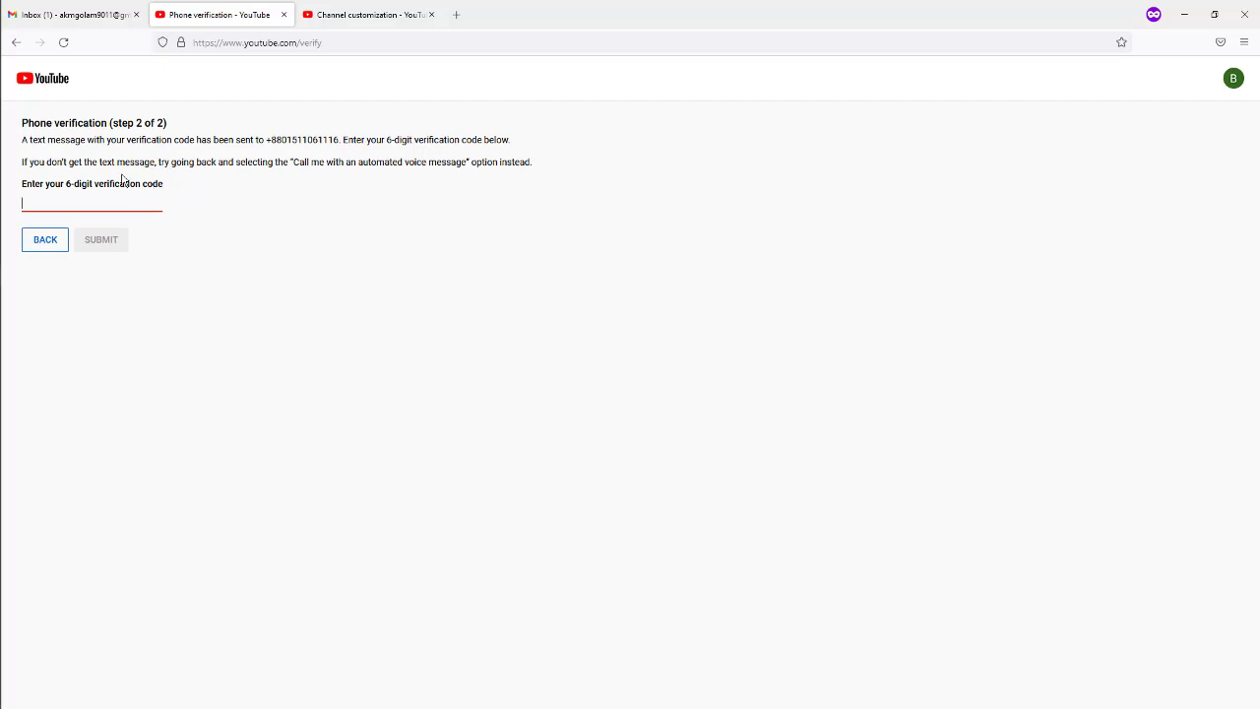
Step: Replace the mistyped digits with the 6-digit SMS verification code and submit it
{"action": "left_click_drag", "start_coordinate": [95, 183], "coordinate": [202, 188]}
{"action": "left_click", "coordinate": [168, 189]}
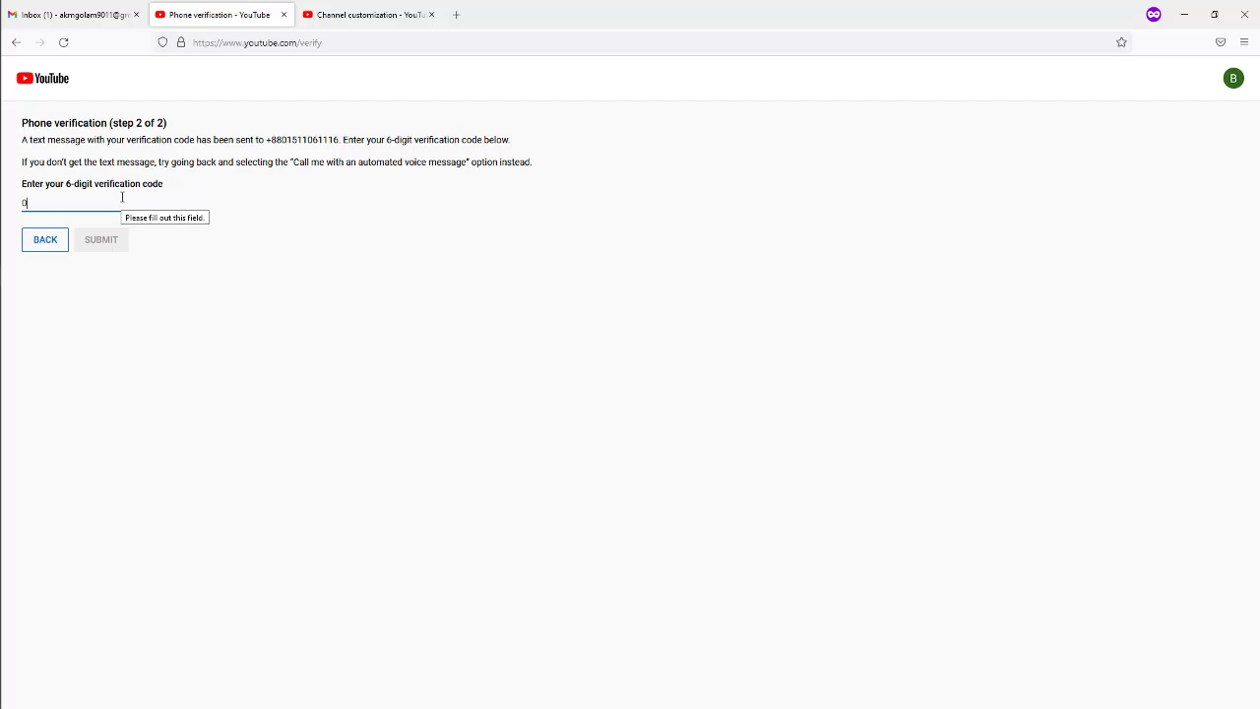
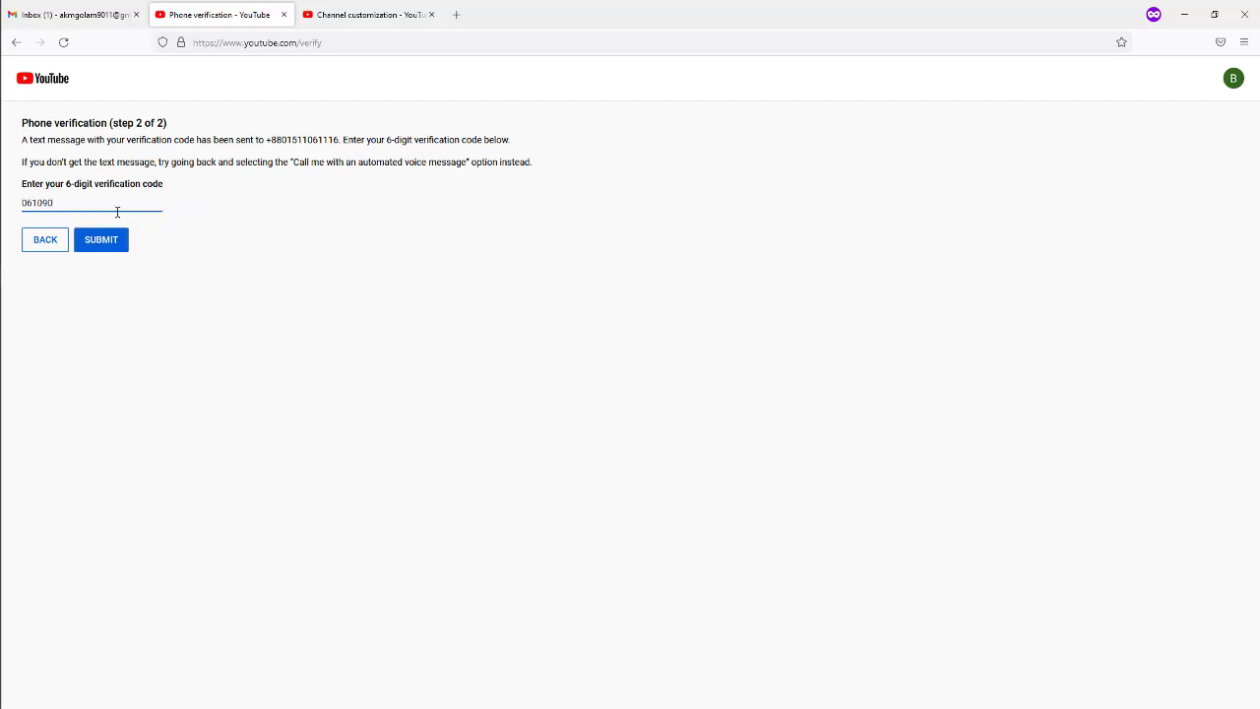
{"action": "left_click", "coordinate": [98, 241]}
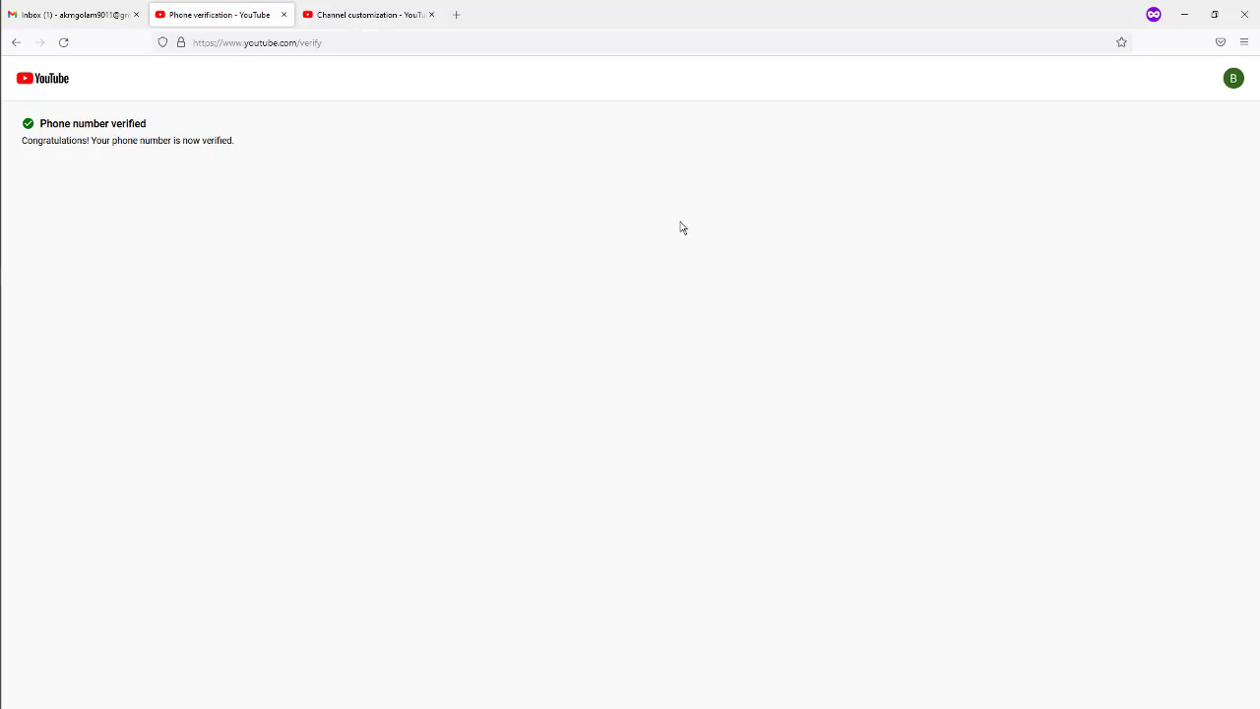
Step: In Studio Settings > Permissions, open Brand Account permission management
{"action": "left_click", "coordinate": [366, 11]}
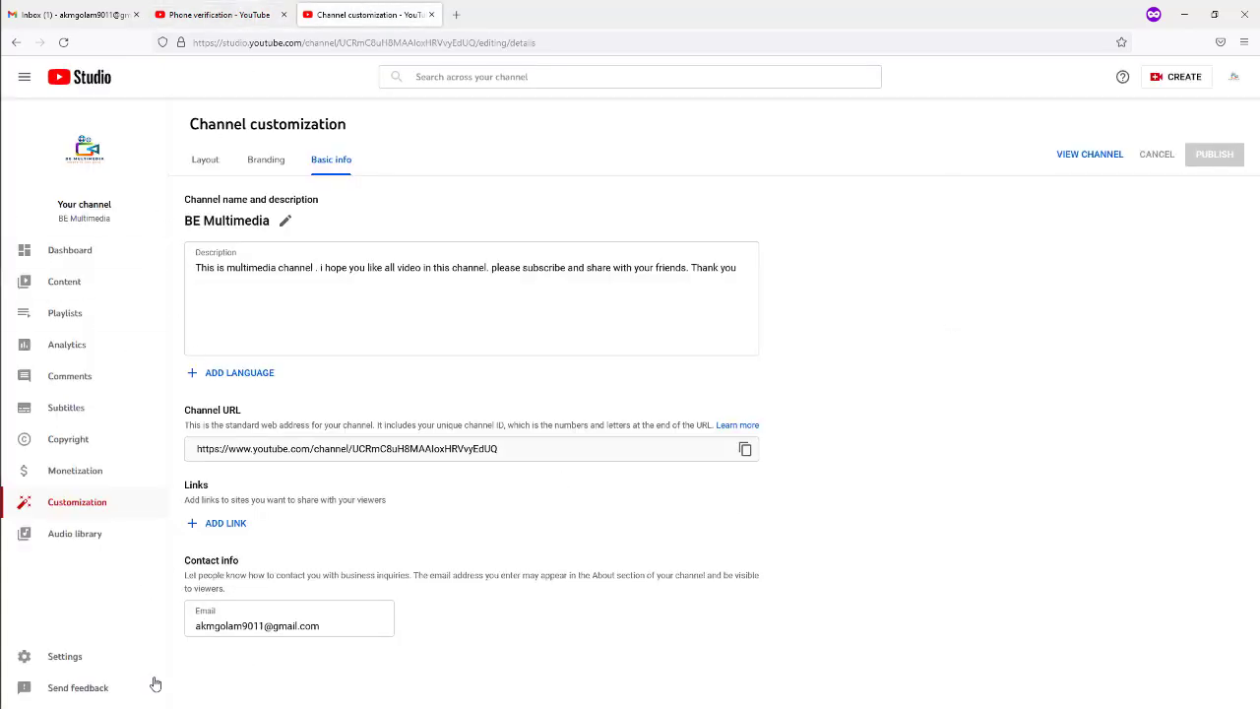
{"action": "left_click", "coordinate": [97, 660]}
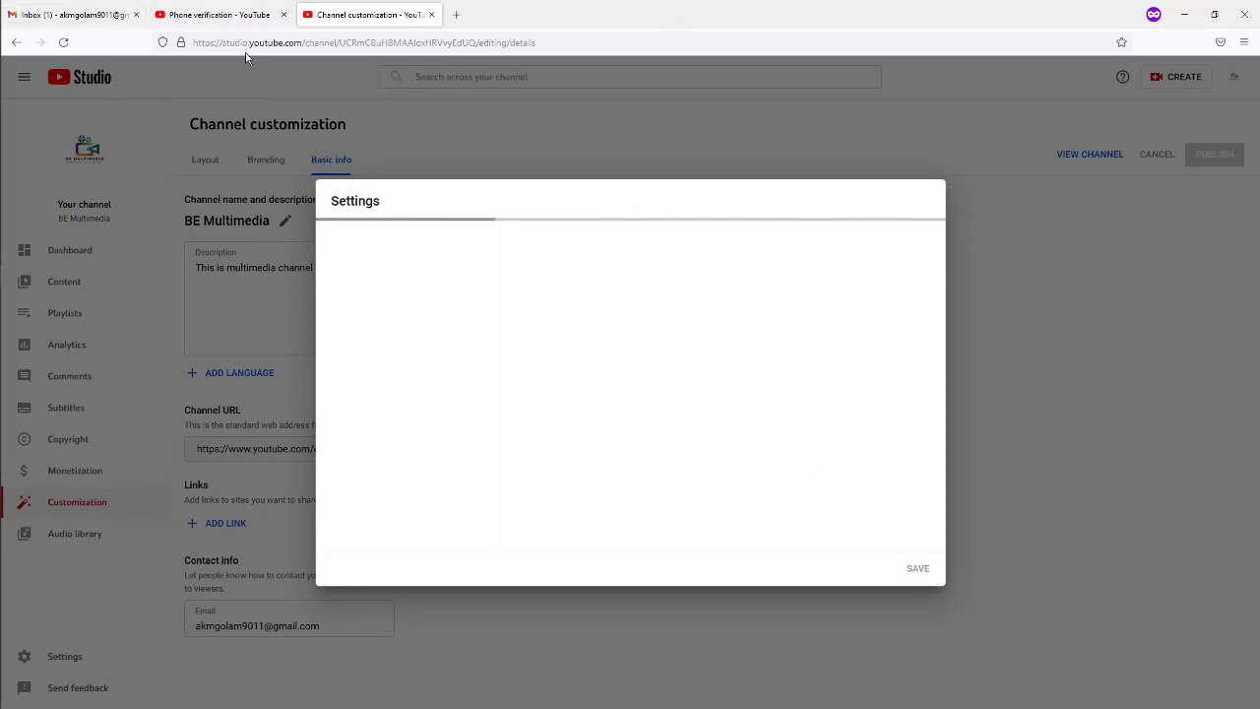
{"action": "left_click", "coordinate": [374, 347]}
{"action": "left_click", "coordinate": [374, 378]}
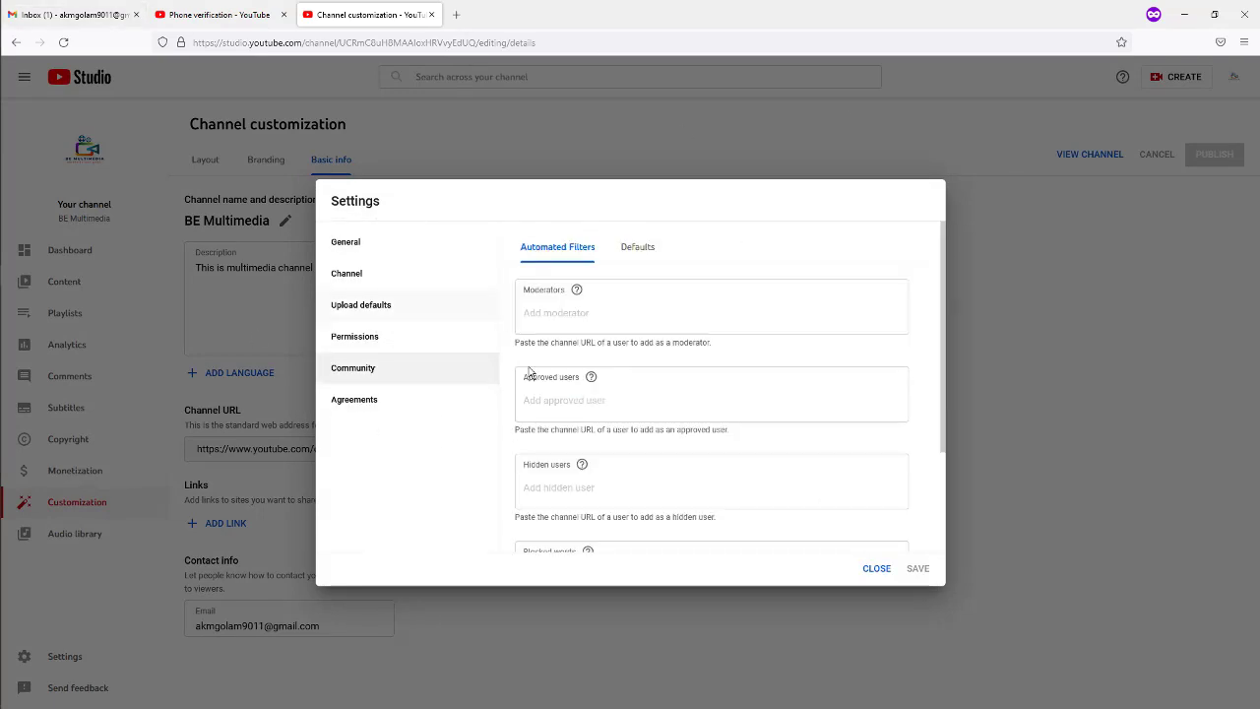
{"action": "left_click", "coordinate": [363, 334]}
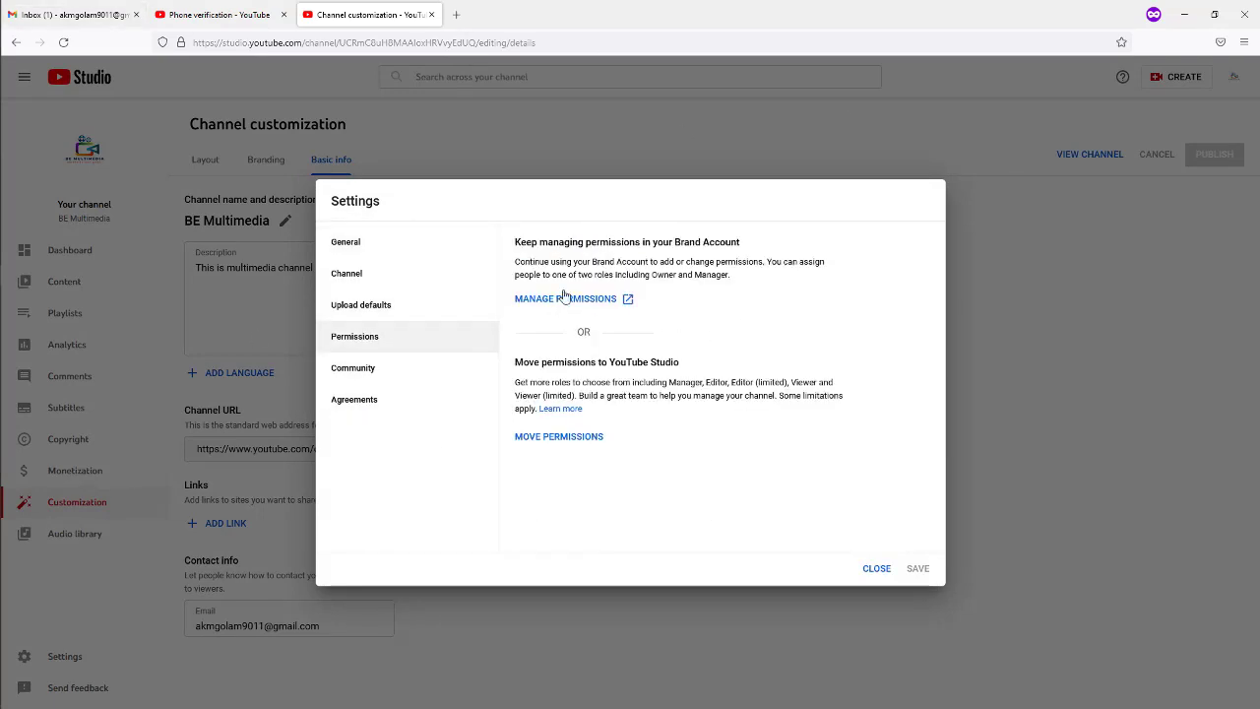
{"action": "left_click", "coordinate": [564, 297]}
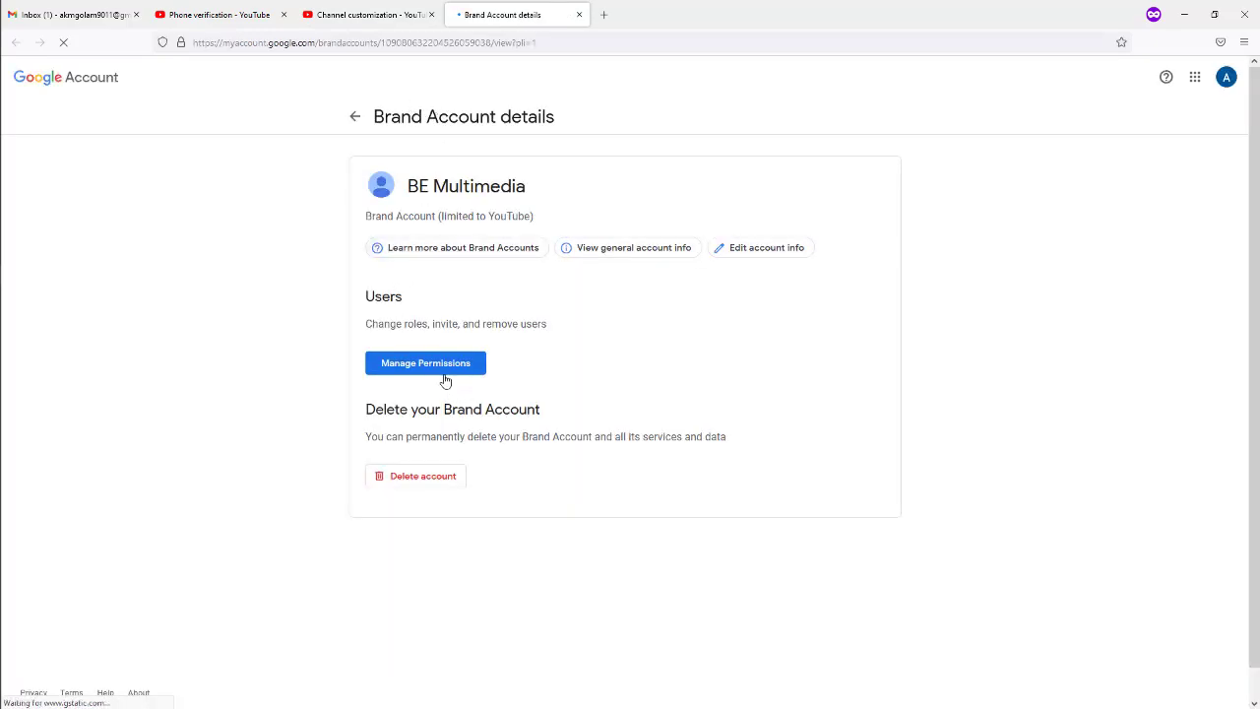
Step: Open the Brand Account's permissions list and enter the new user's e-mail address
{"action": "left_click", "coordinate": [442, 368]}
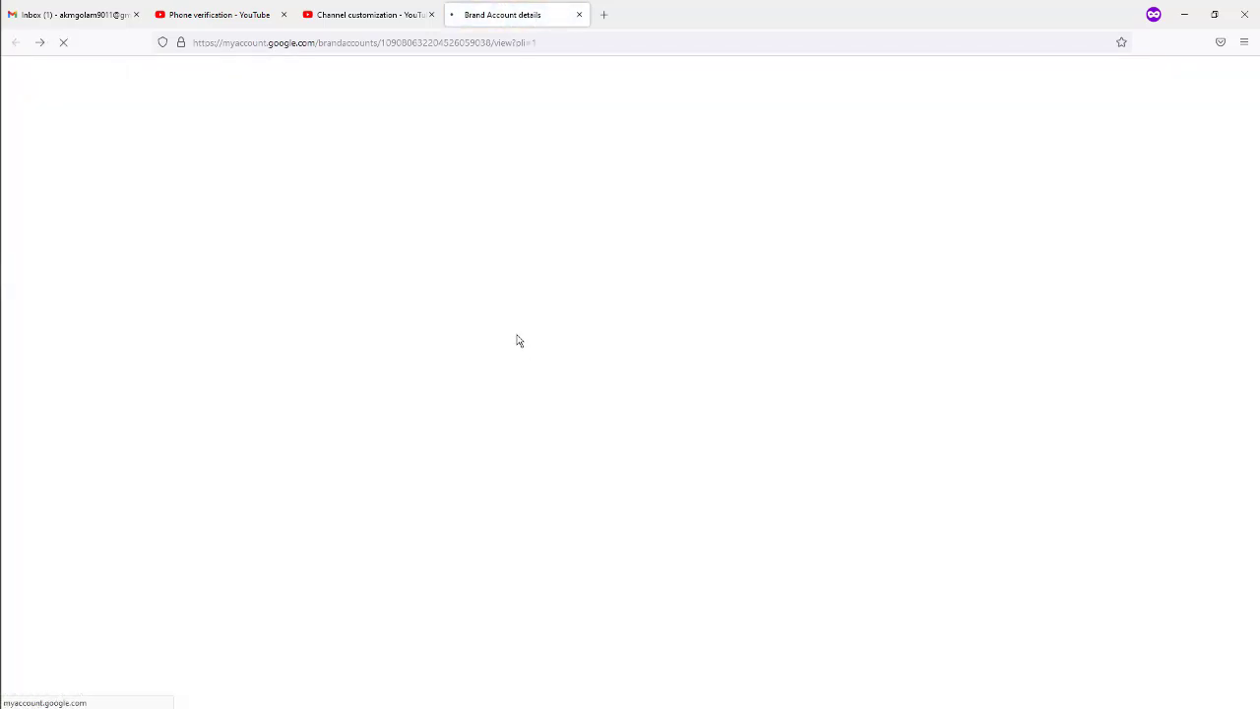
{"action": "left_click", "coordinate": [450, 367]}
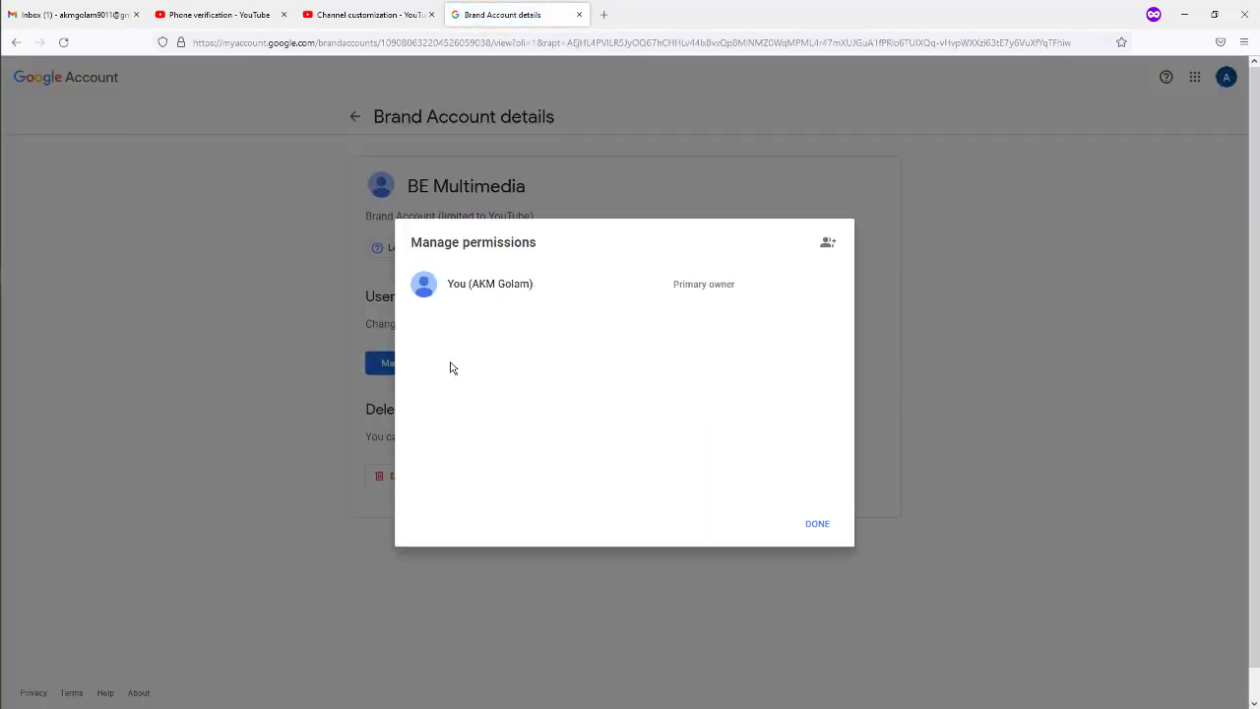
{"action": "left_click", "coordinate": [834, 242]}
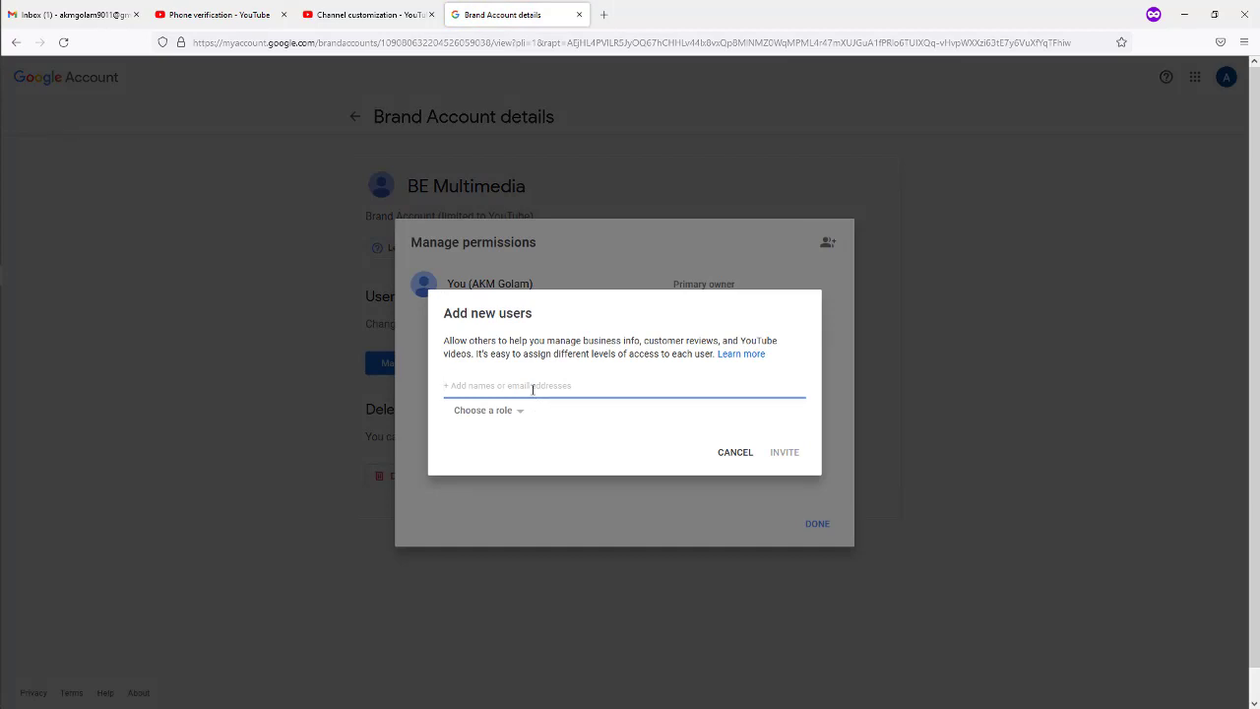
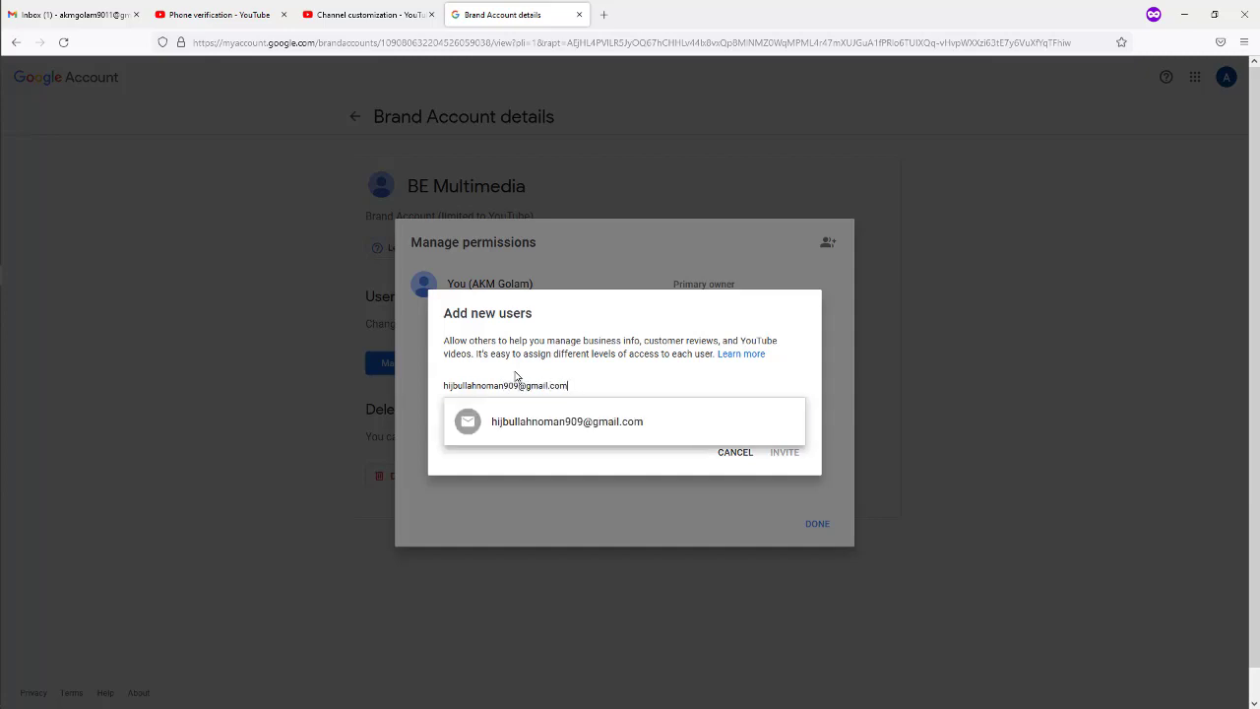
{"action": "left_click", "coordinate": [520, 427]}
Step: Assign the new user a role, send the invitation, and close the Google Account window
{"action": "left_click", "coordinate": [498, 414]}
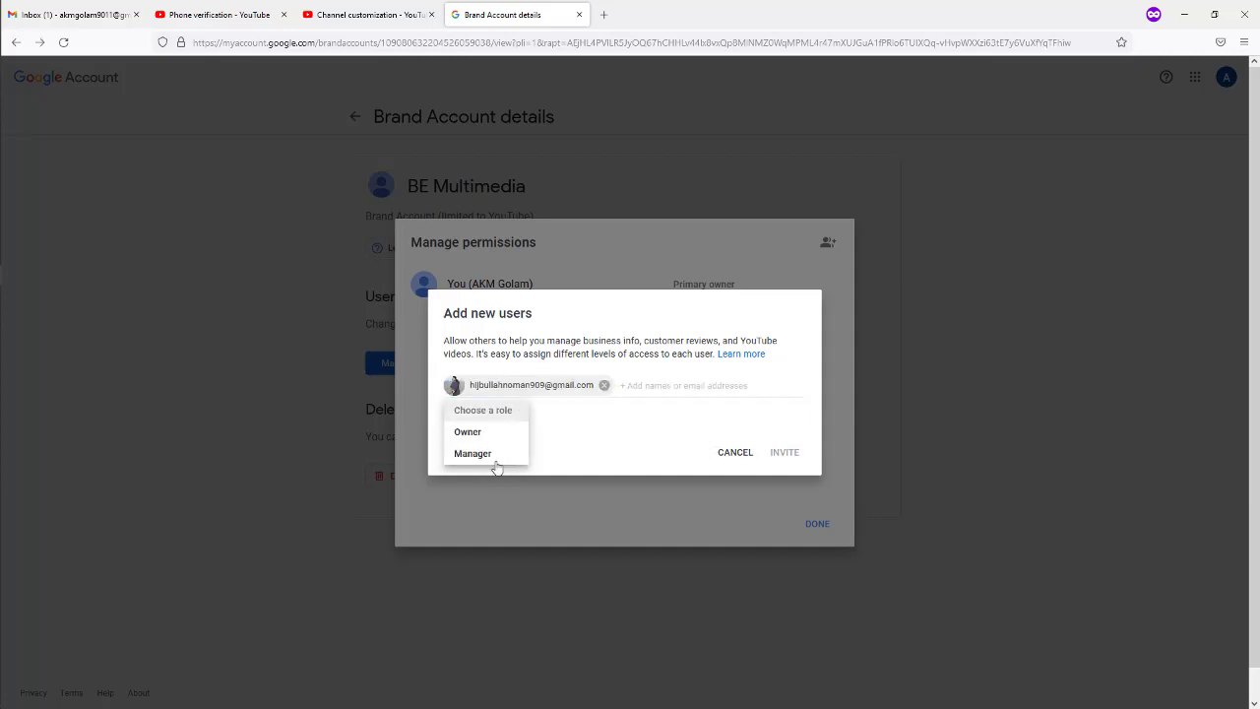
{"action": "left_click", "coordinate": [468, 432]}
{"action": "left_click", "coordinate": [785, 452]}
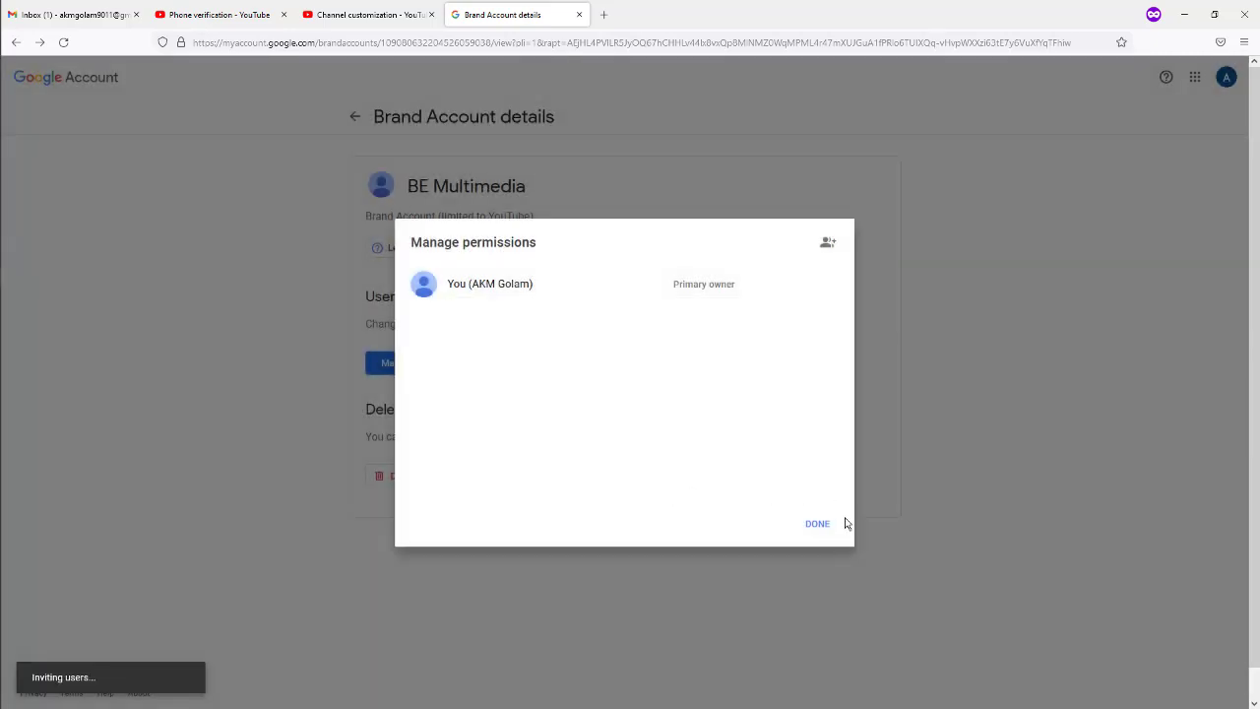
{"action": "left_click", "coordinate": [810, 530]}
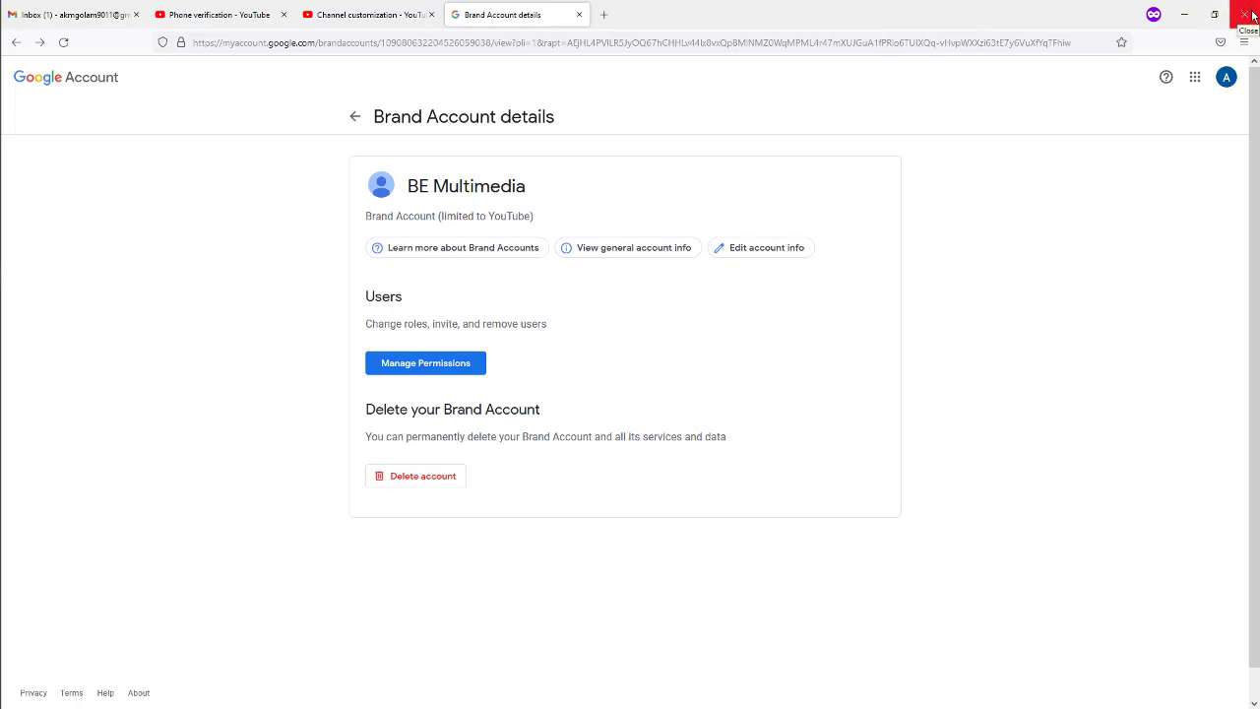
{"action": "left_click", "coordinate": [1253, 15]}
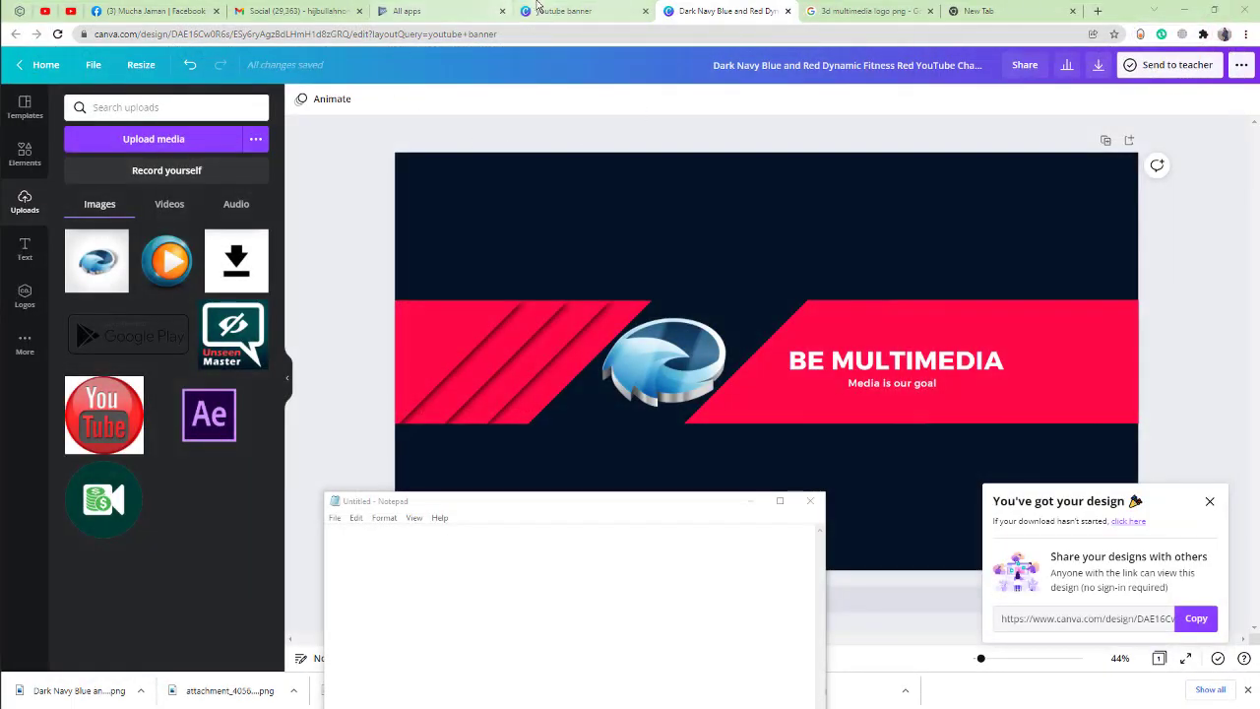
Step: On the Phone verification tab, request a fresh code, enter the received code and submit
{"action": "mouse_move", "coordinate": [5, 145]}
{"action": "mouse_move", "coordinate": [20, 212]}
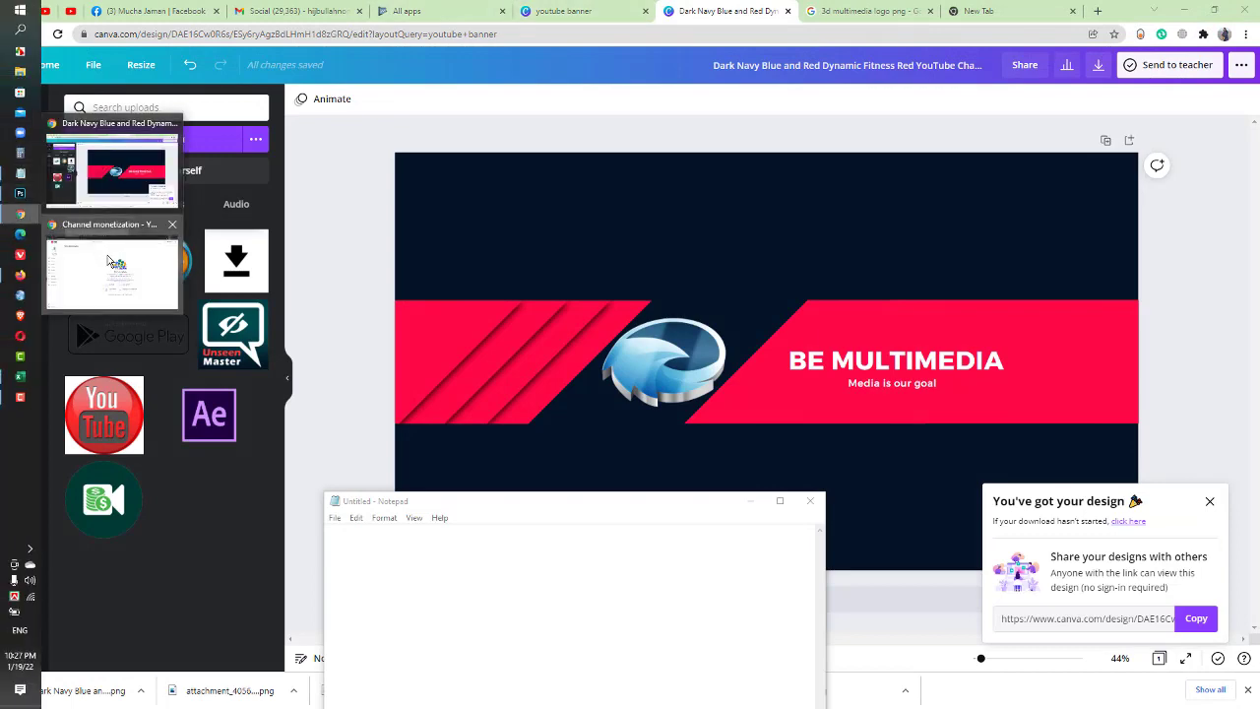
{"action": "left_click", "coordinate": [104, 248]}
{"action": "left_click", "coordinate": [372, 10]}
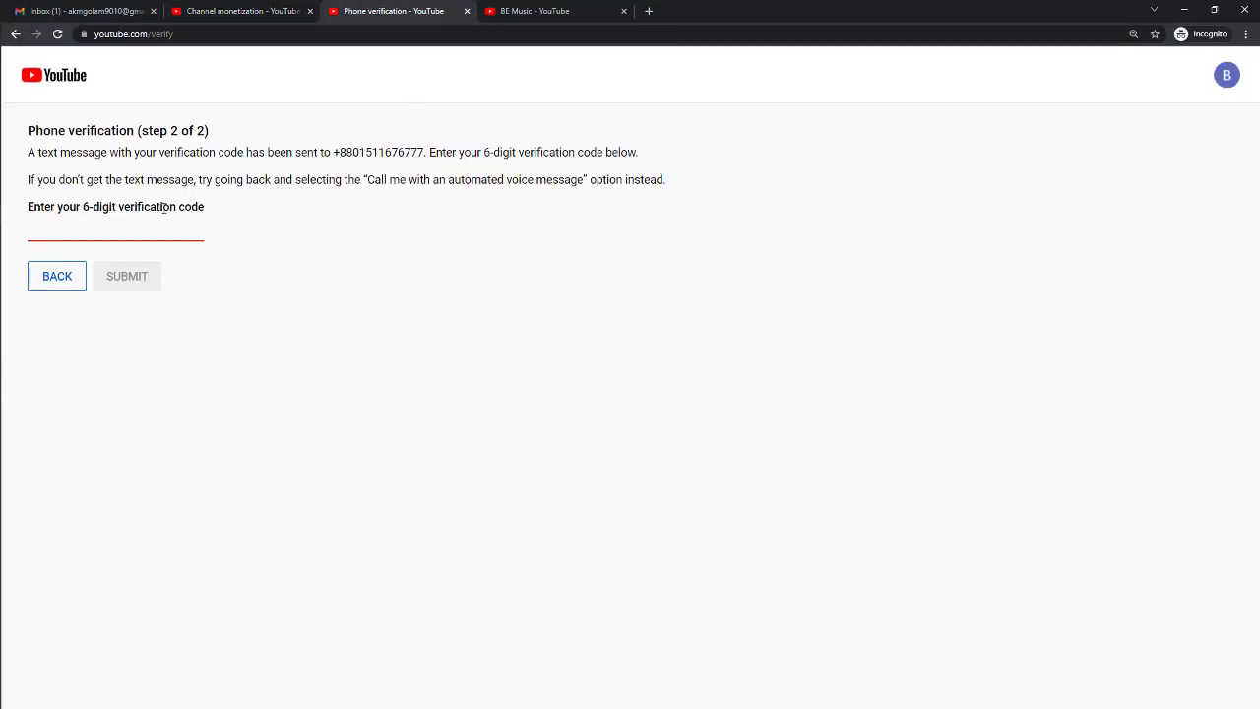
{"action": "left_click", "coordinate": [72, 277]}
{"action": "left_click", "coordinate": [74, 388]}
{"action": "left_click", "coordinate": [135, 278]}
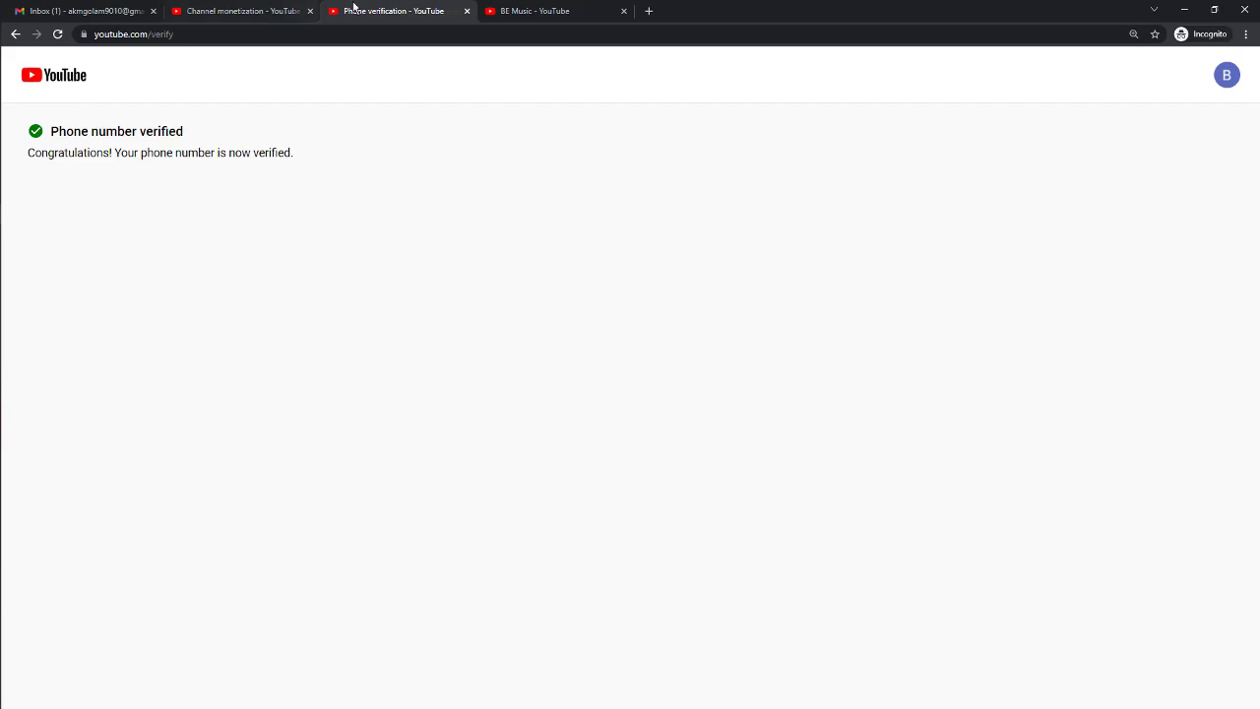
Step: Check the verification result by switching between the Channel monetization and Phone verification tabs
{"action": "left_click", "coordinate": [267, 11]}
{"action": "left_click", "coordinate": [333, 12]}
{"action": "left_click", "coordinate": [262, 8]}
{"action": "left_click", "coordinate": [355, 10]}
{"action": "left_click", "coordinate": [124, 5]}
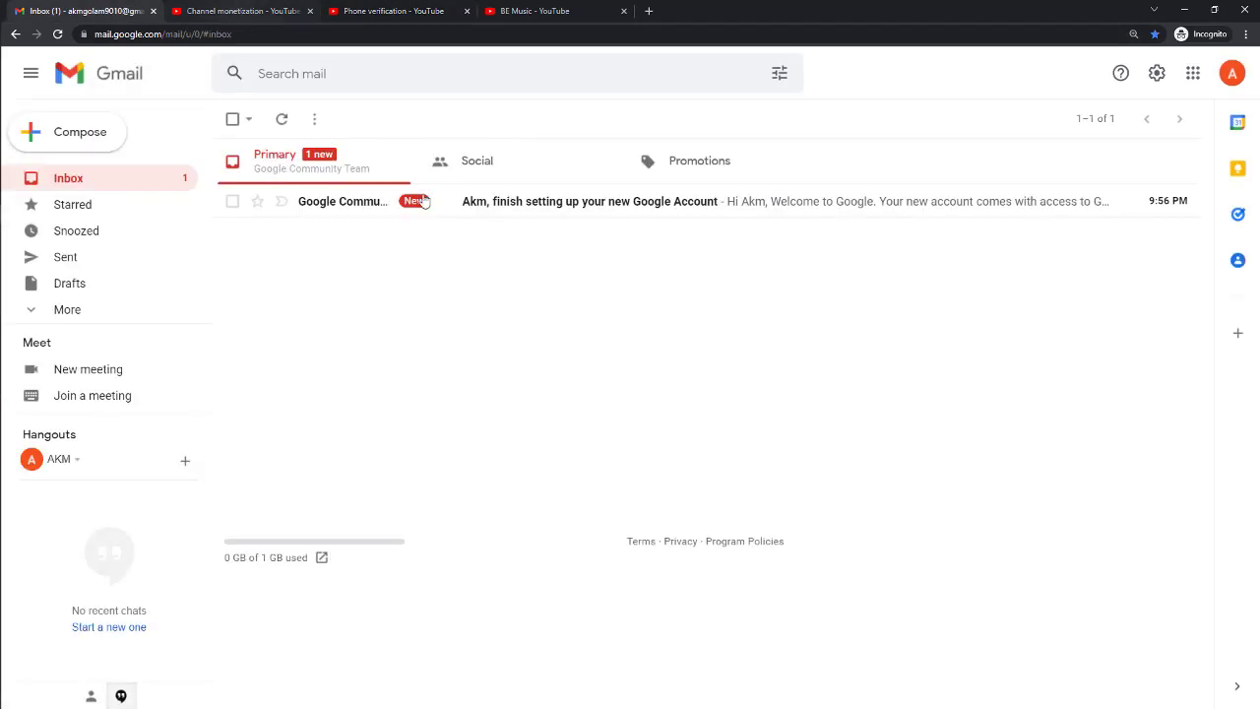
{"action": "left_click", "coordinate": [366, 8]}
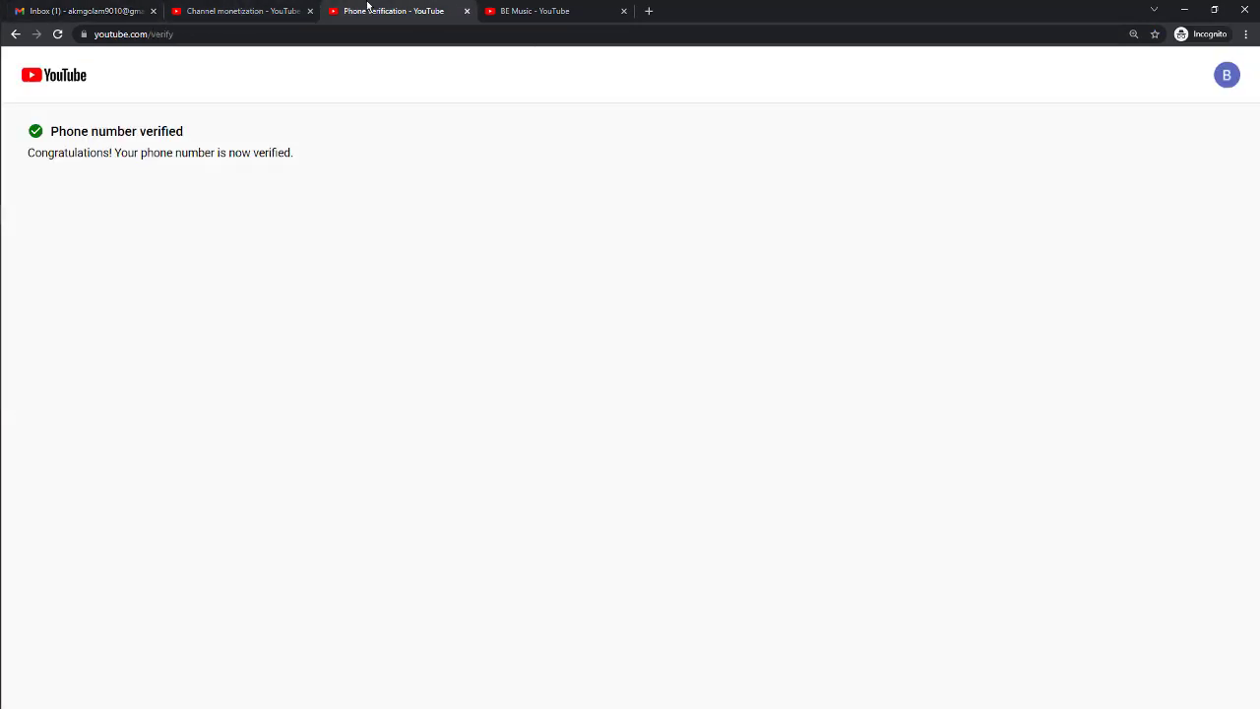
{"action": "left_click", "coordinate": [254, 12]}
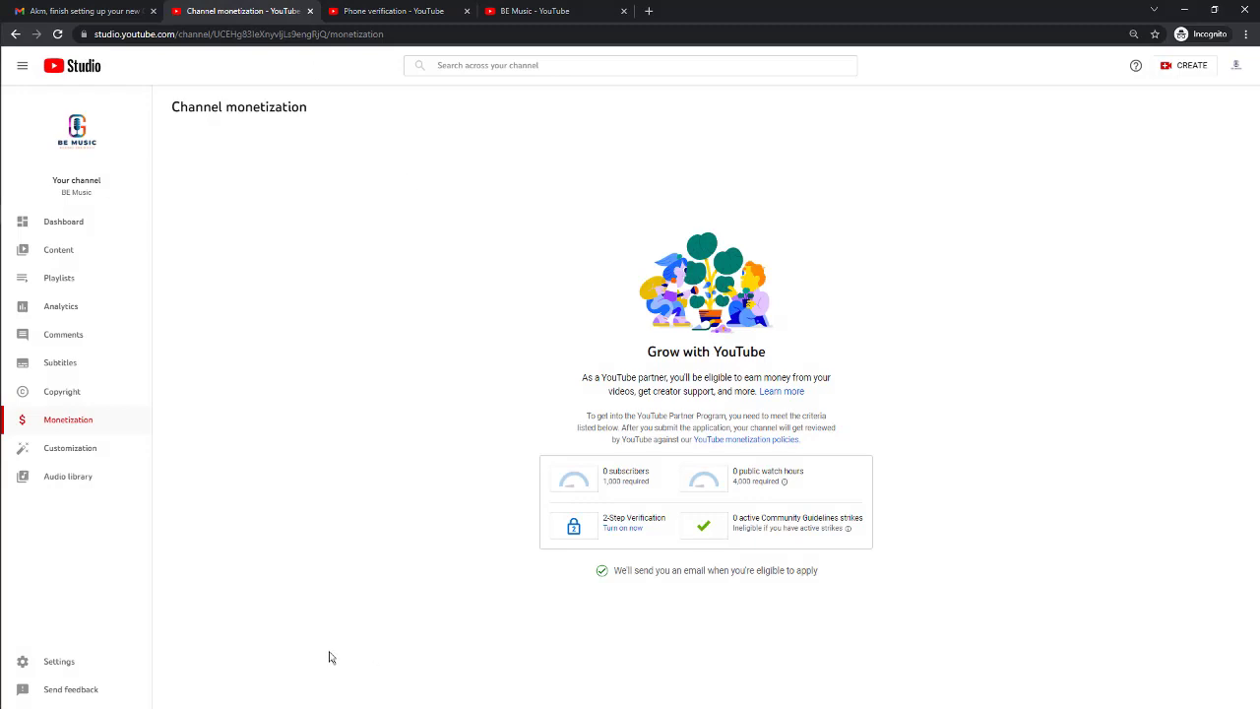
{"action": "left_click", "coordinate": [396, 11]}
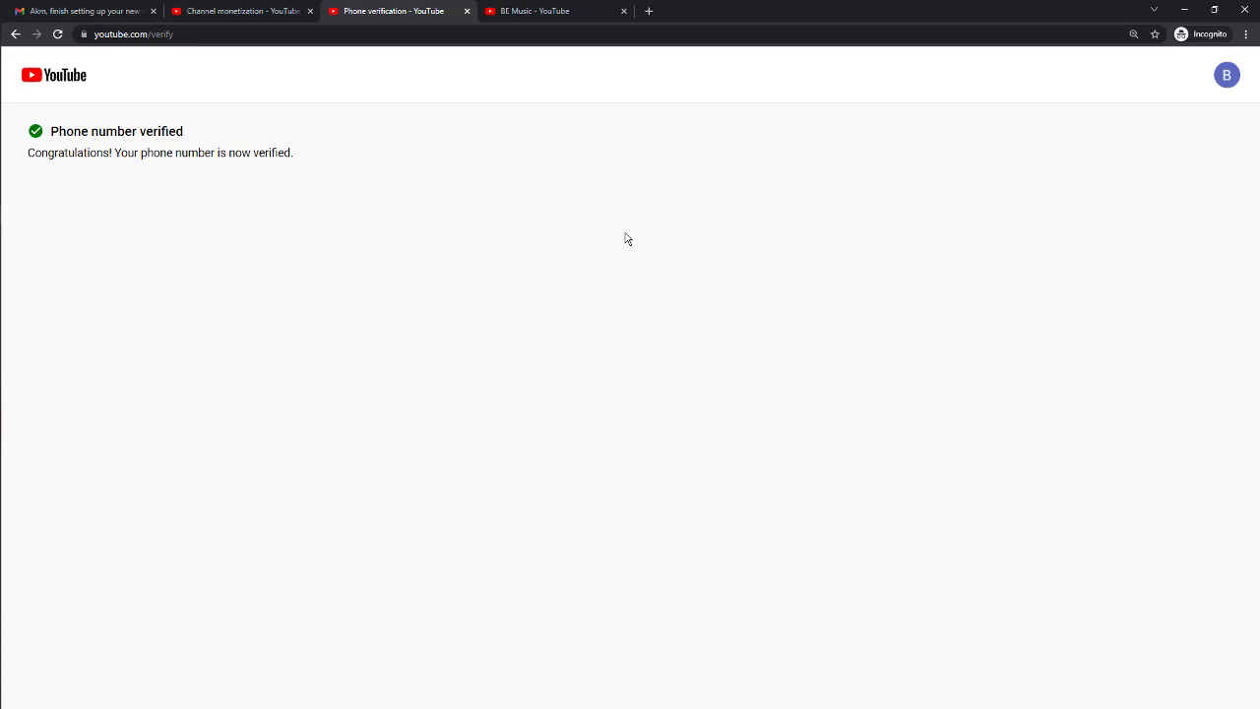
Step: Open BE Music's Brand Account permission management from Studio settings and re-enter the account password
{"action": "left_click", "coordinate": [517, 11]}
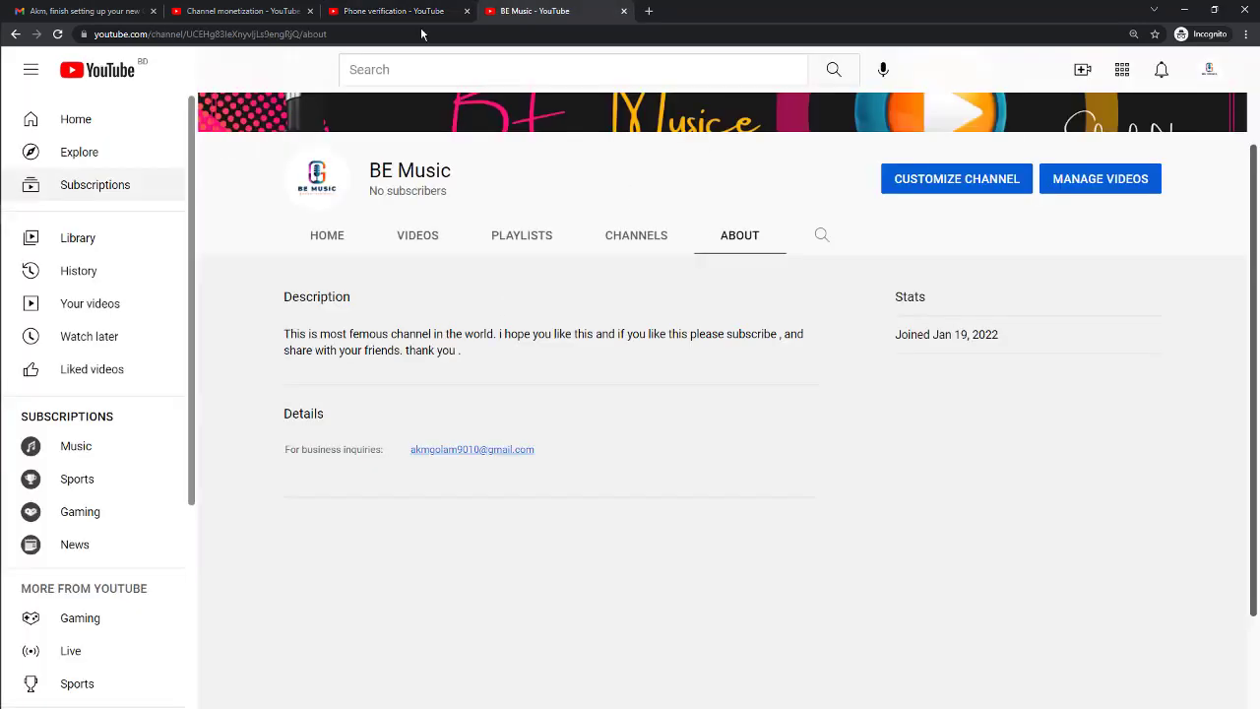
{"action": "left_click", "coordinate": [243, 11]}
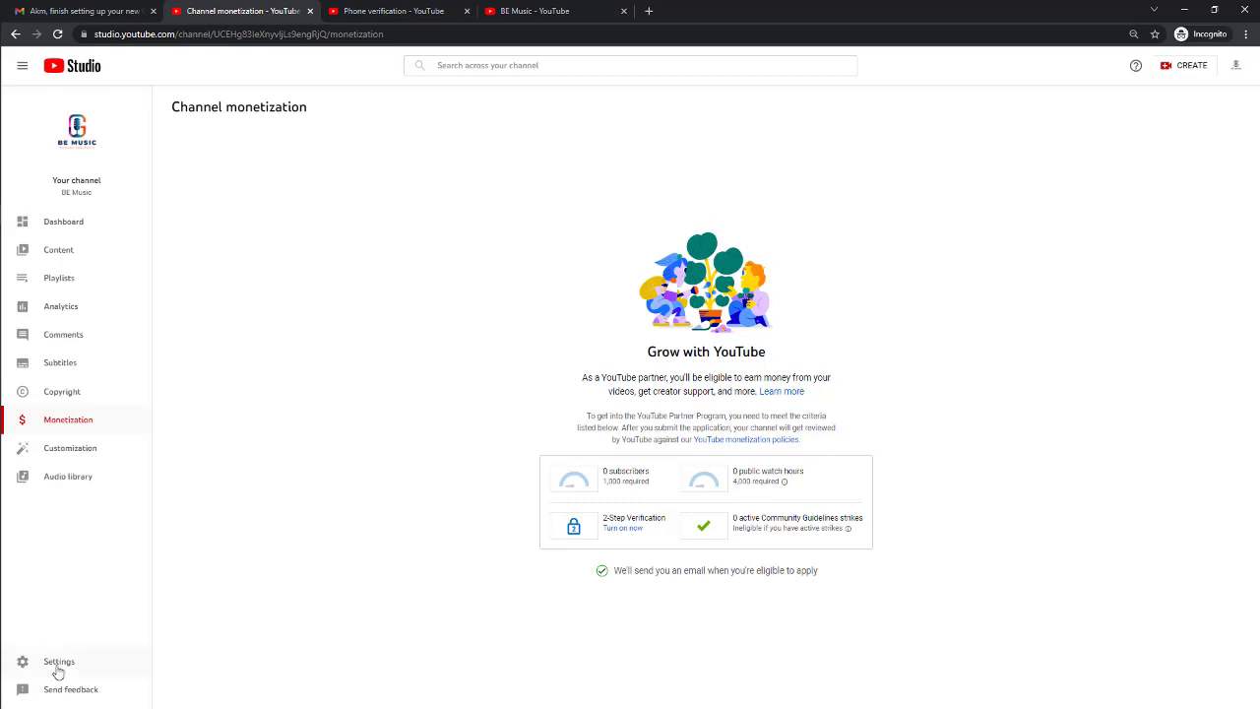
{"action": "left_click", "coordinate": [58, 661]}
{"action": "left_click", "coordinate": [391, 372]}
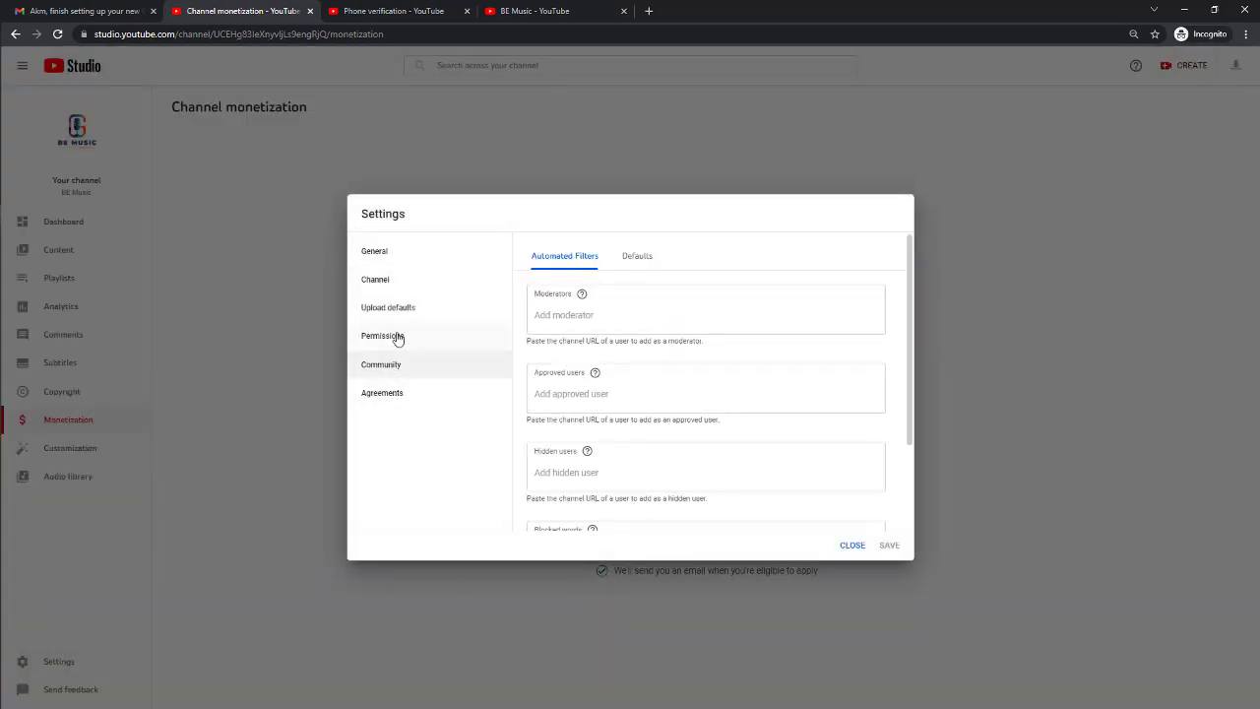
{"action": "left_click", "coordinate": [393, 335]}
{"action": "left_click", "coordinate": [600, 306]}
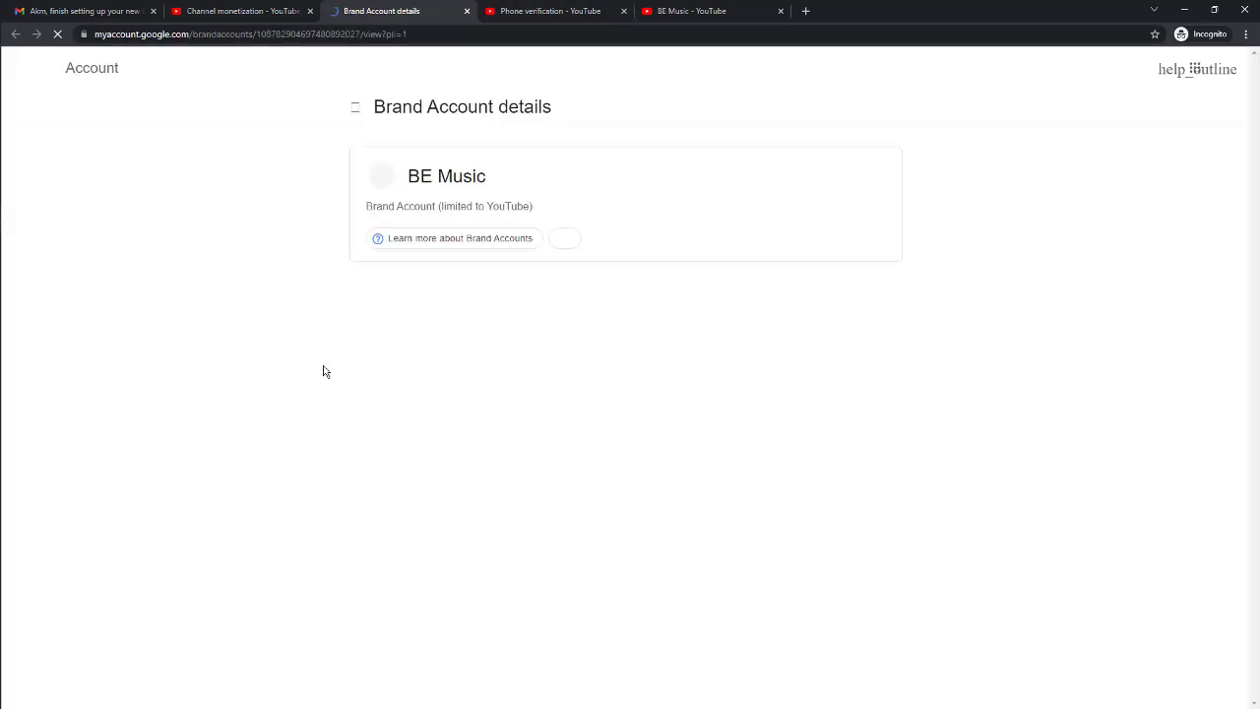
{"action": "left_click", "coordinate": [439, 356]}
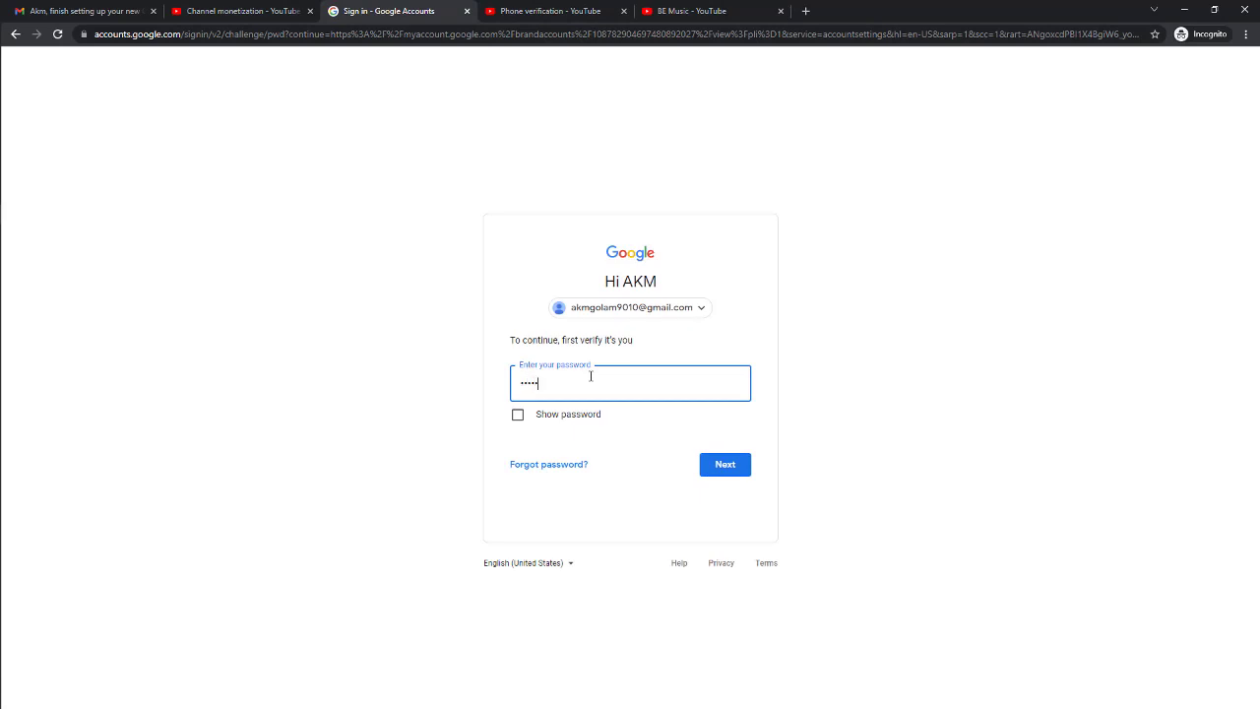
{"action": "key", "text": "Return"}
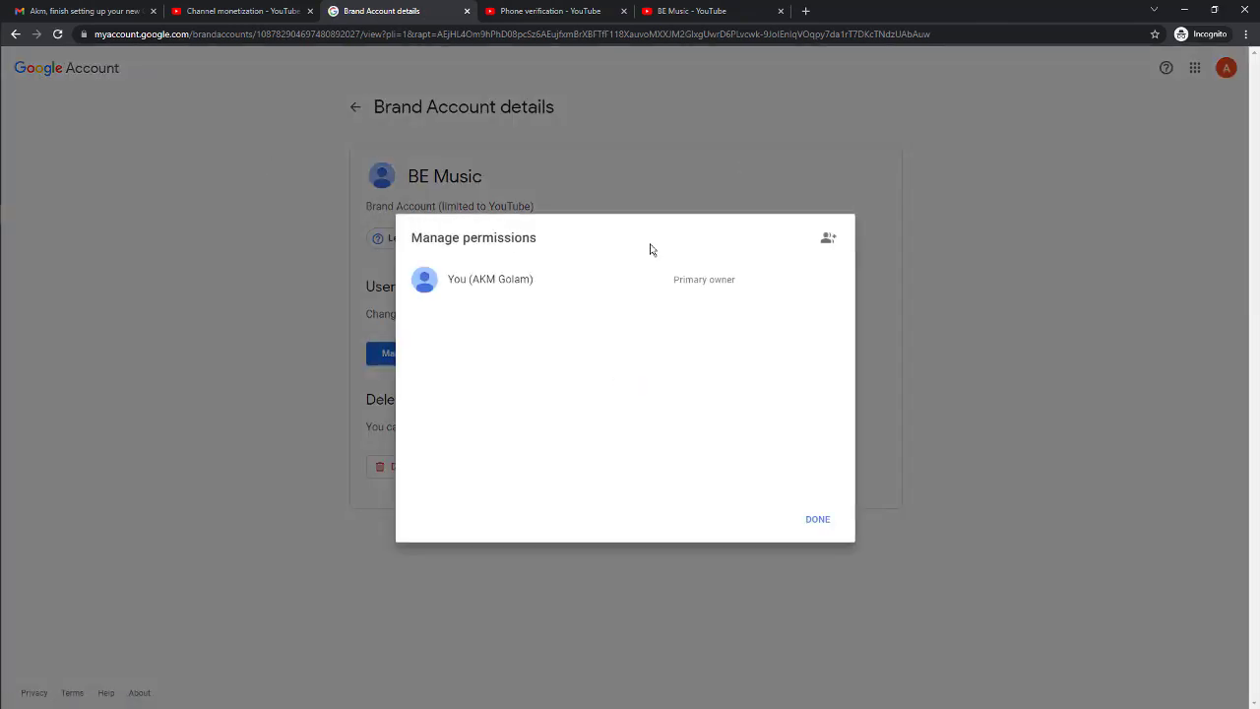
Step: Add a user by e-mail address with the Owner role, send the invite and finish
{"action": "left_click", "coordinate": [828, 239]}
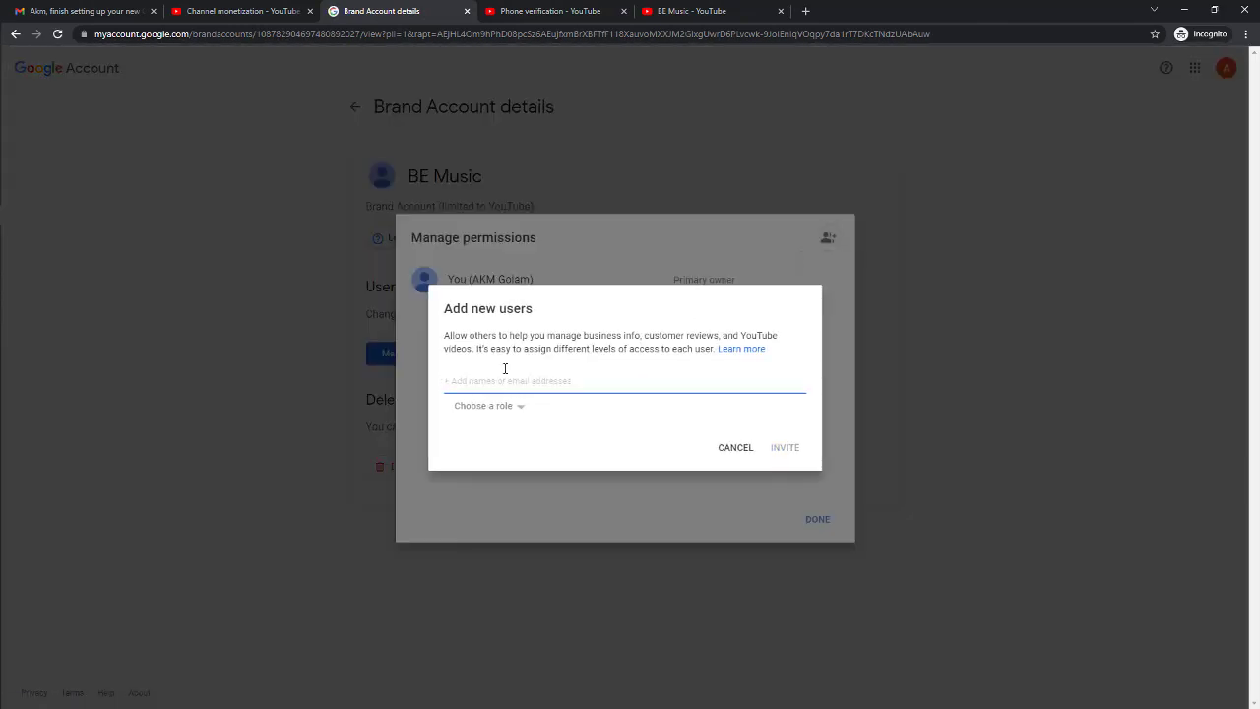
{"action": "left_click", "coordinate": [509, 413]}
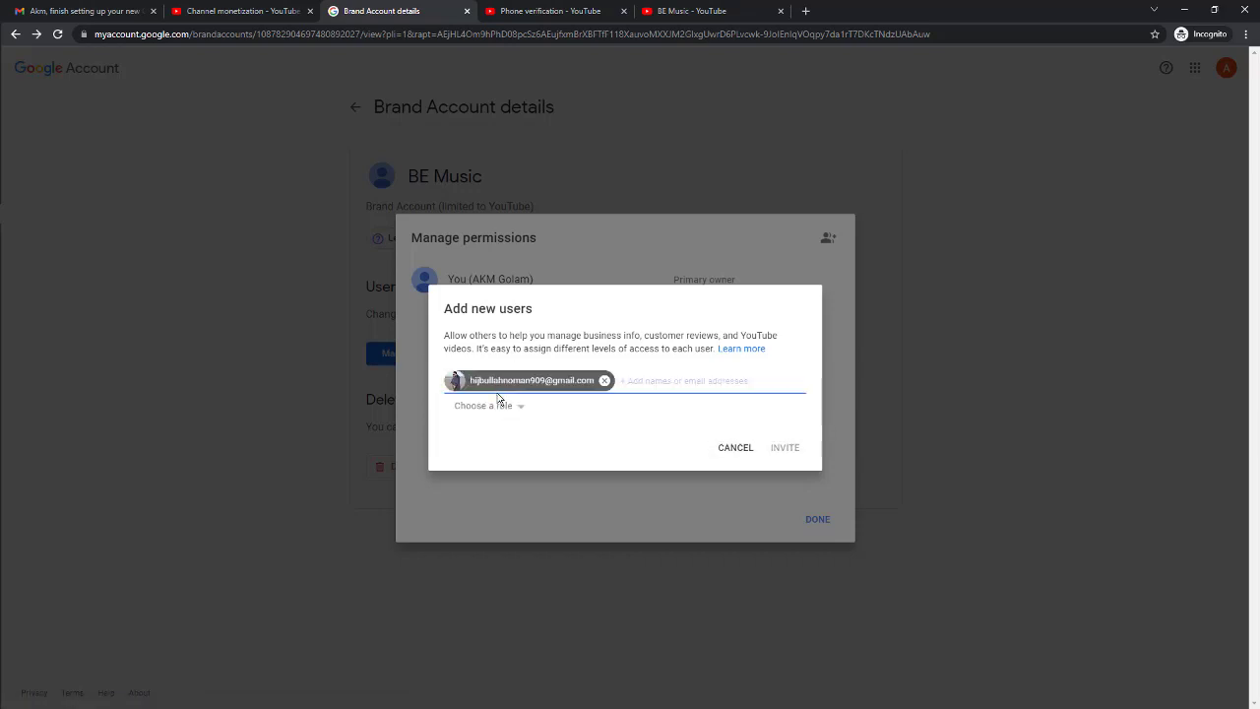
{"action": "left_click", "coordinate": [491, 406]}
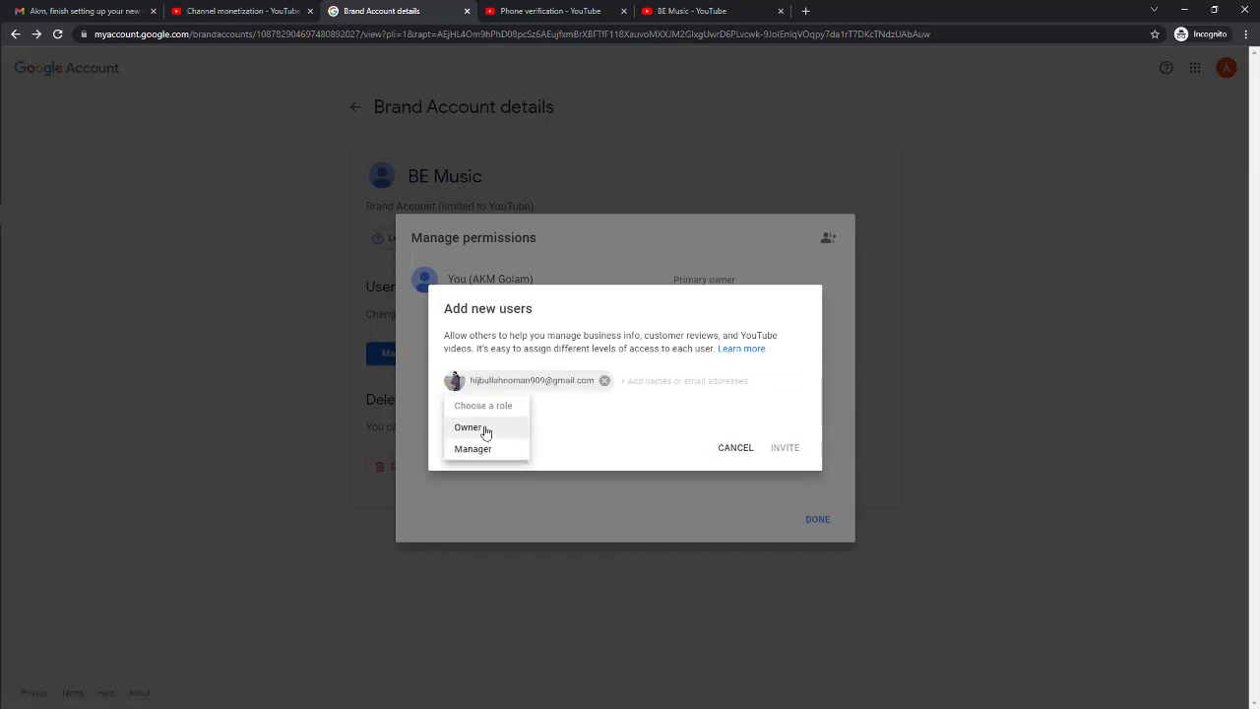
{"action": "left_click", "coordinate": [486, 429]}
{"action": "left_click", "coordinate": [784, 448]}
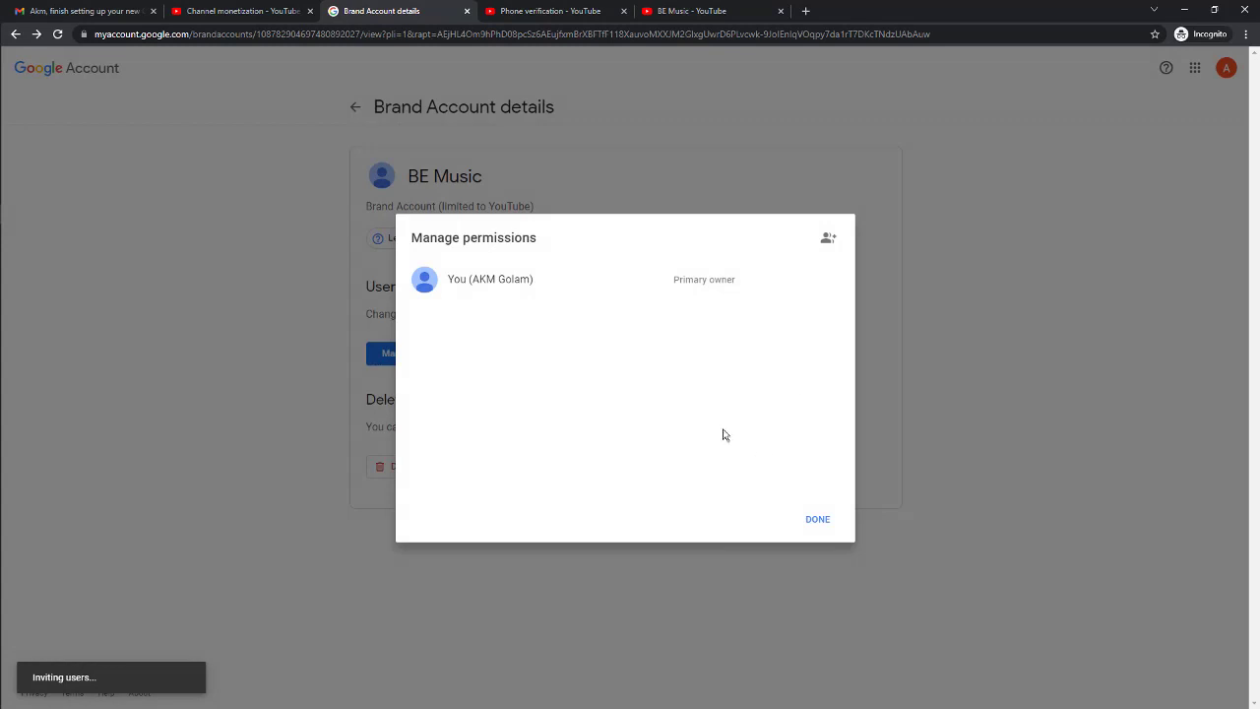
{"action": "left_click", "coordinate": [818, 522]}
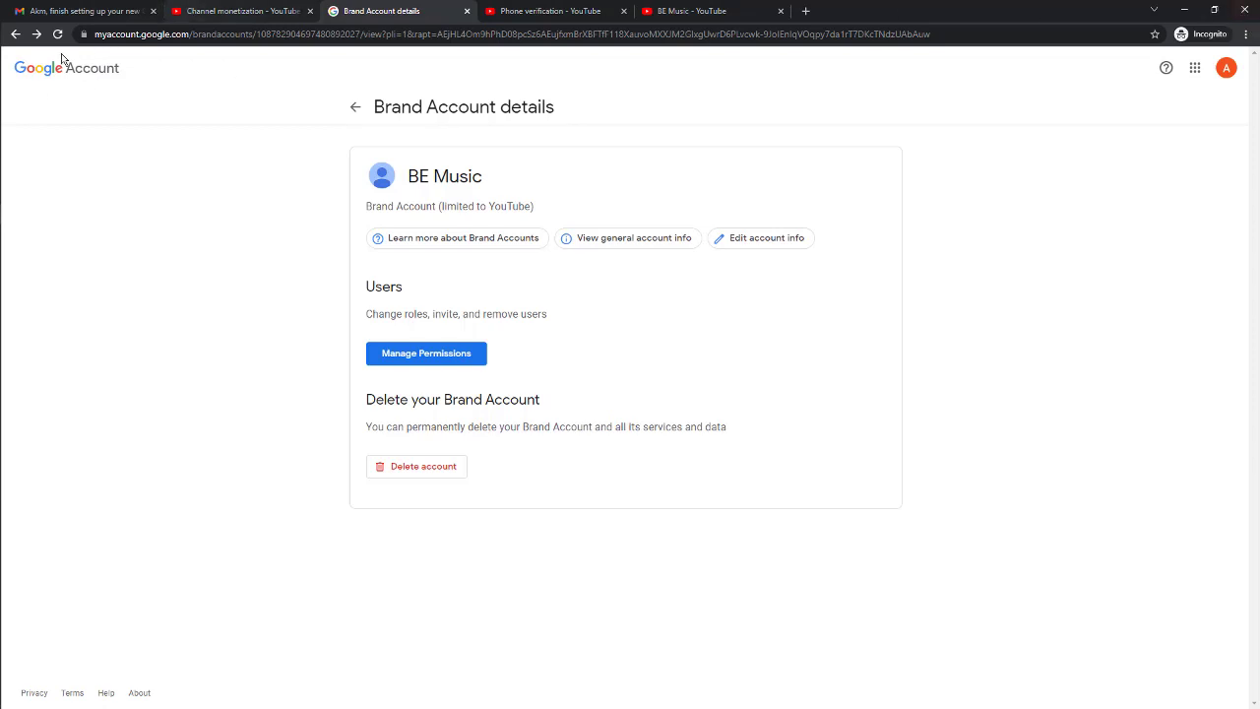
Step: Switch to the Gmail tab and show the inbox's Updates category
{"action": "mouse_move", "coordinate": [4, 150]}
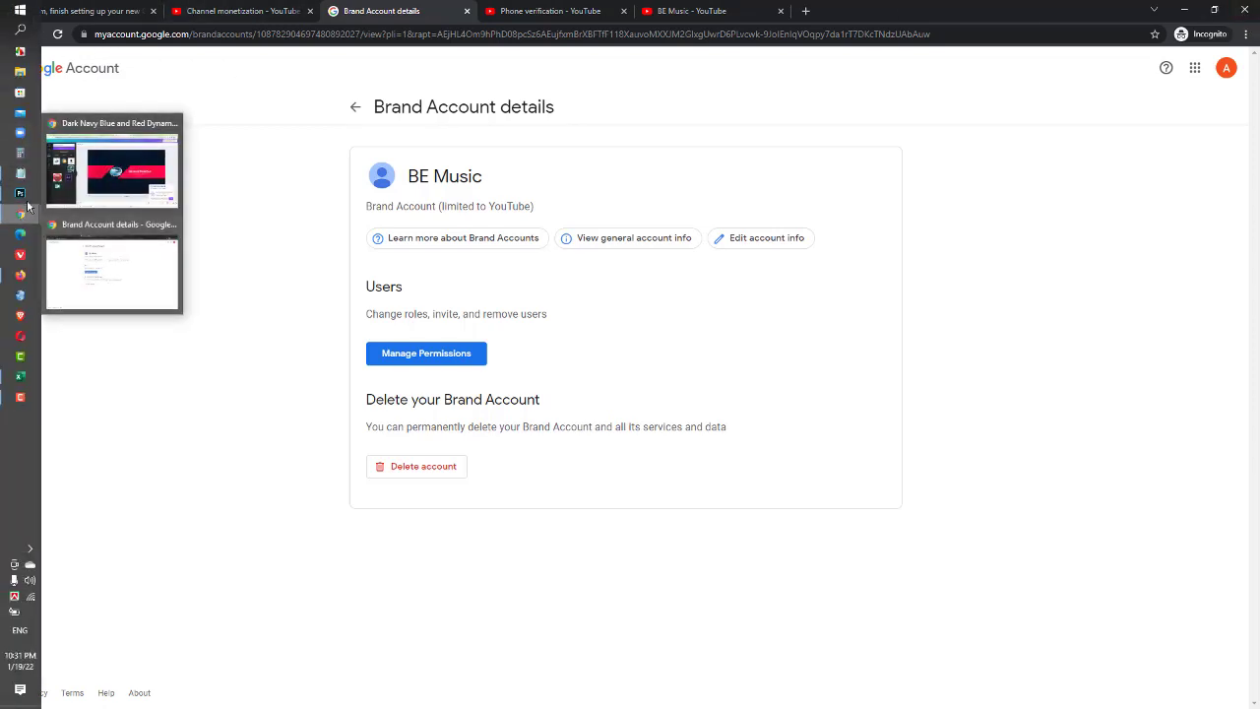
{"action": "mouse_move", "coordinate": [20, 193]}
{"action": "mouse_move", "coordinate": [22, 217]}
{"action": "left_click", "coordinate": [108, 163]}
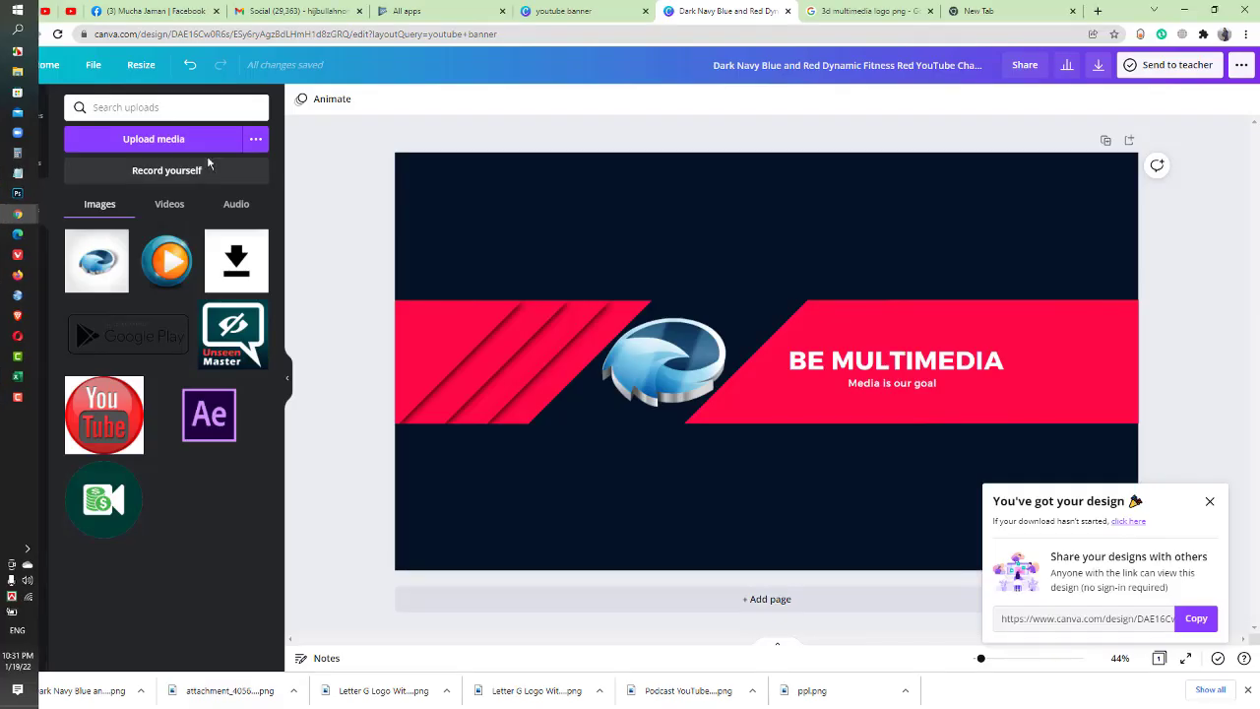
{"action": "left_click", "coordinate": [295, 11]}
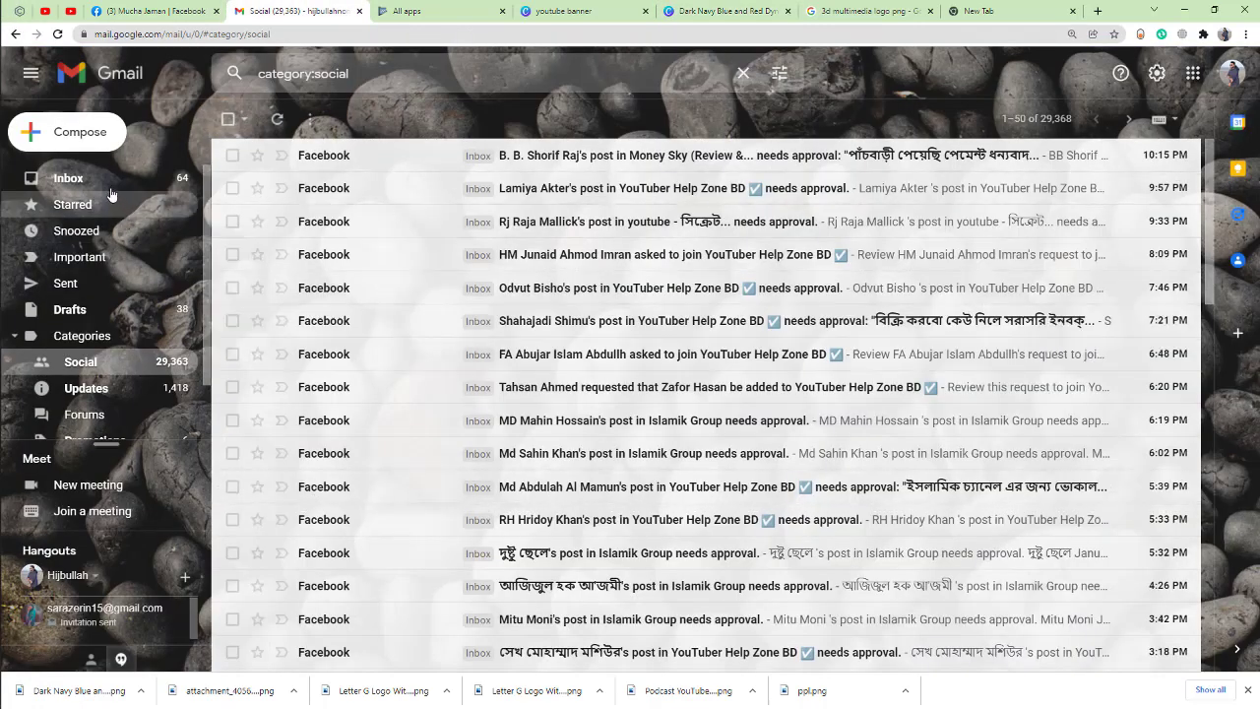
{"action": "left_click", "coordinate": [68, 178]}
{"action": "left_click", "coordinate": [858, 164]}
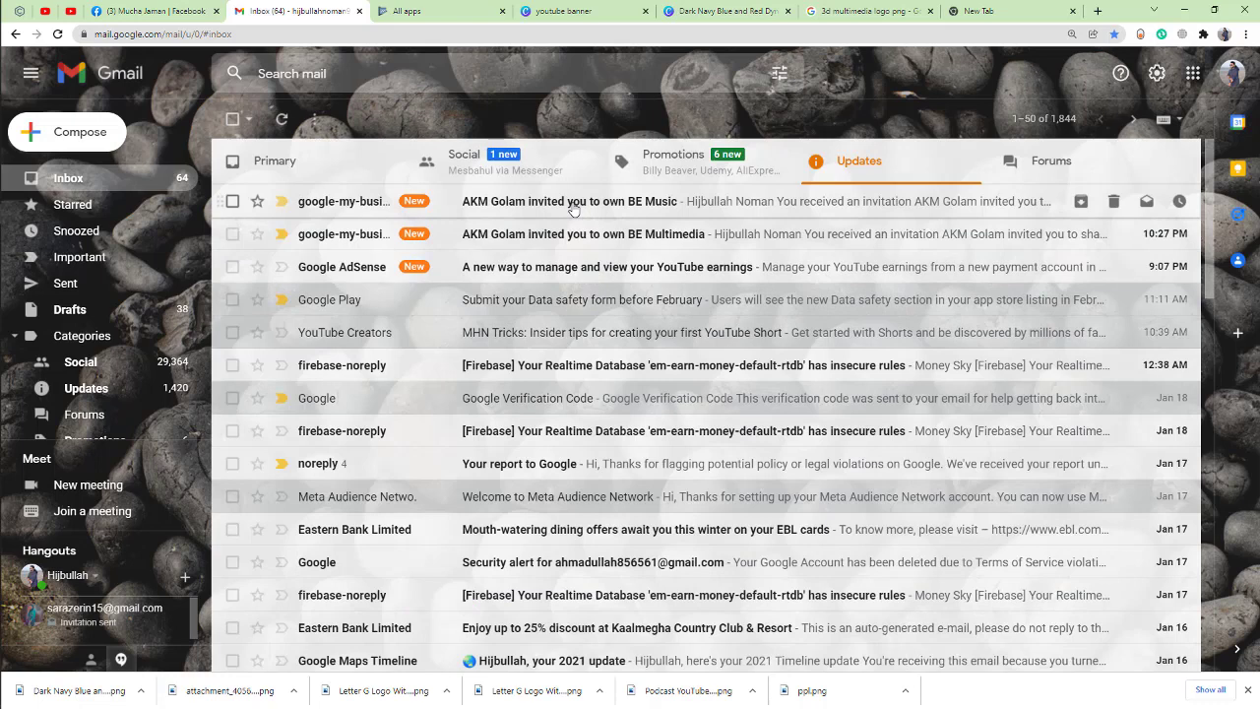
Step: Accept the invitation to become an owner of BE Multimedia
{"action": "mouse_move", "coordinate": [574, 208]}
{"action": "left_mouse_down"}
{"action": "mouse_move", "coordinate": [542, 332]}
{"action": "mouse_move", "coordinate": [571, 202]}
{"action": "left_mouse_up"}
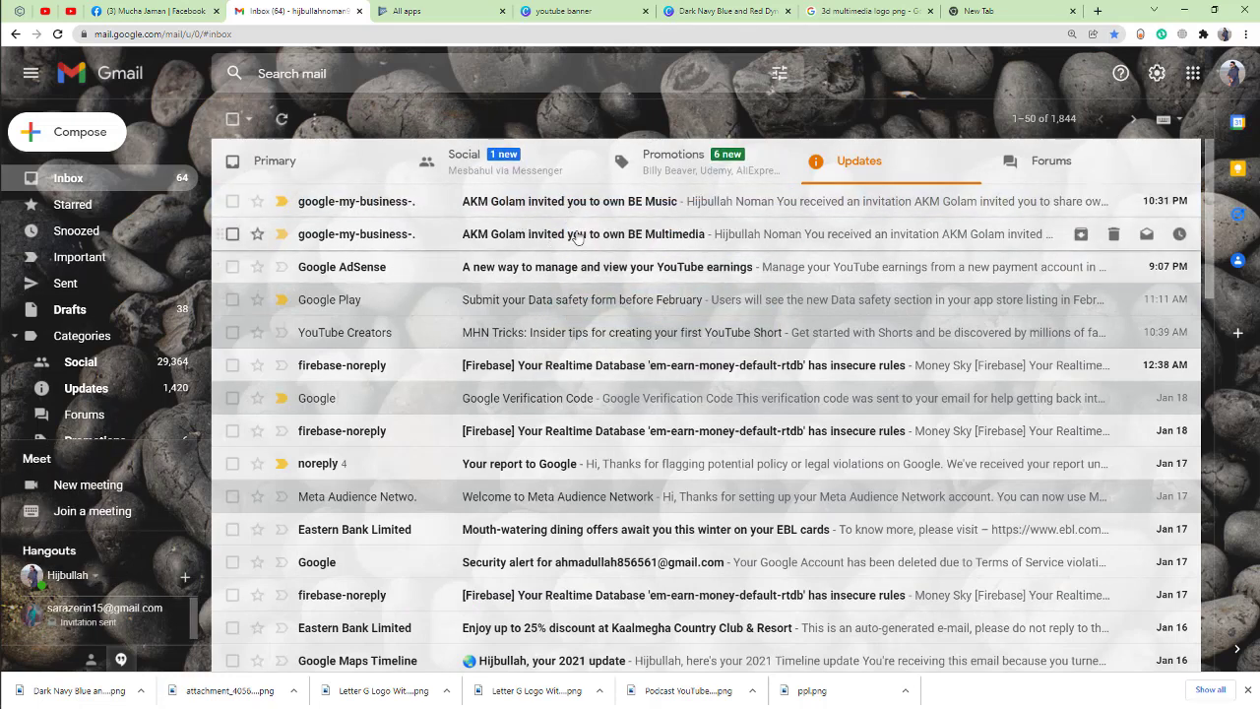
{"action": "left_click", "coordinate": [579, 237]}
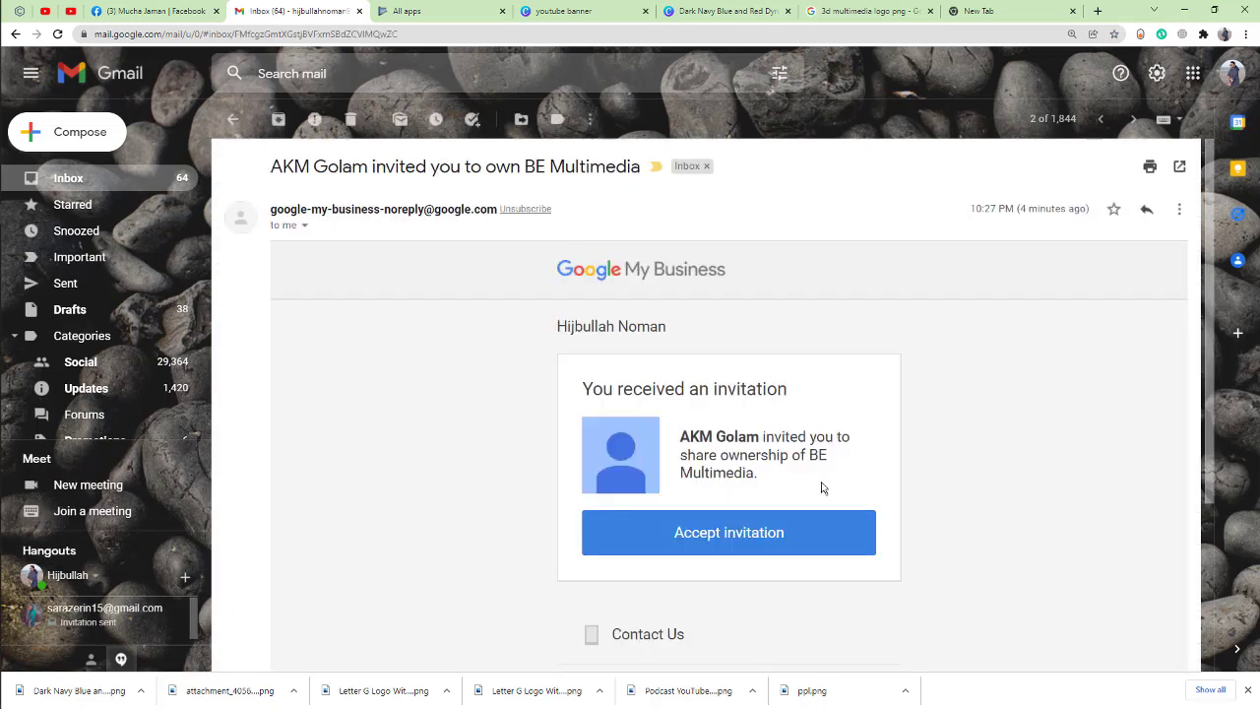
{"action": "left_click", "coordinate": [719, 535]}
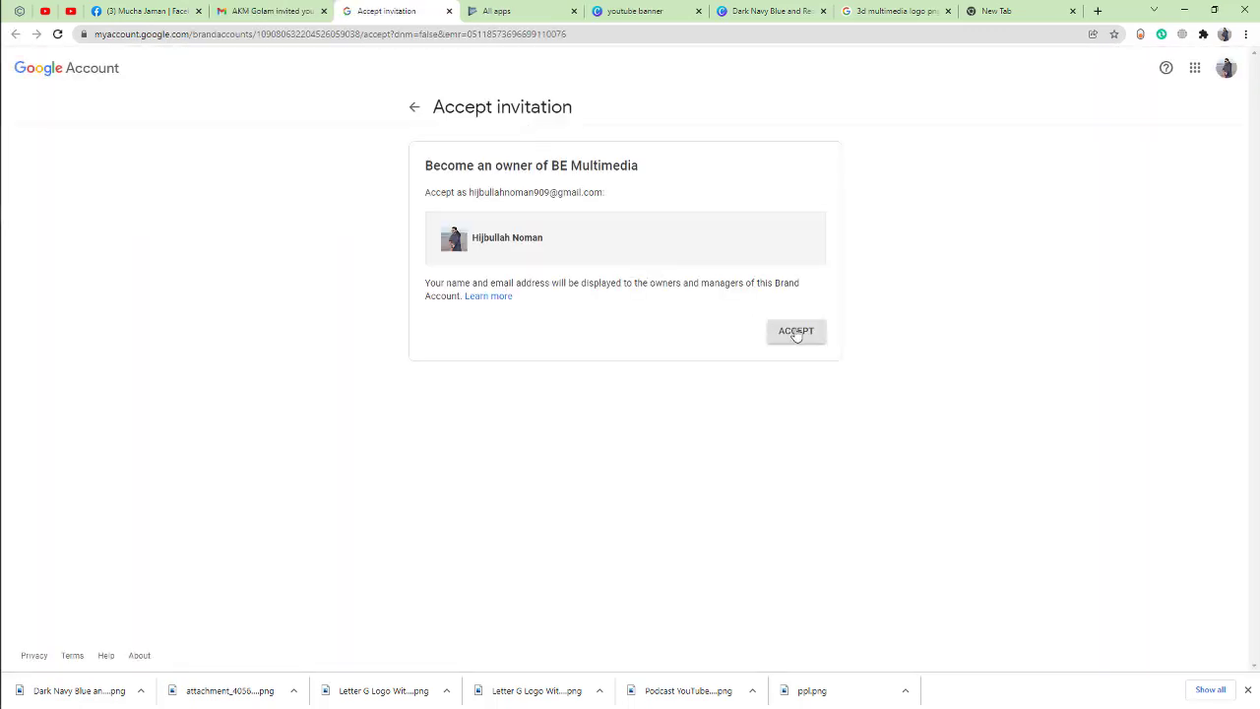
{"action": "left_click", "coordinate": [794, 332]}
{"action": "left_click", "coordinate": [278, 11]}
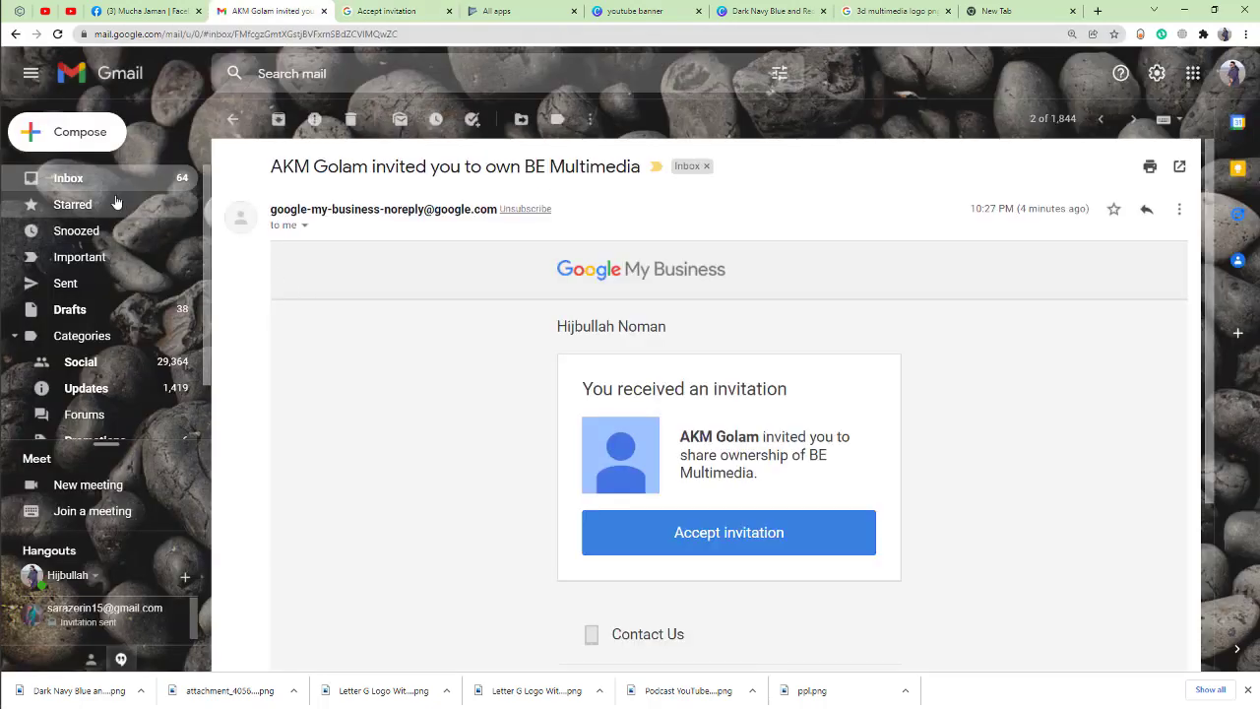
{"action": "left_click", "coordinate": [94, 168]}
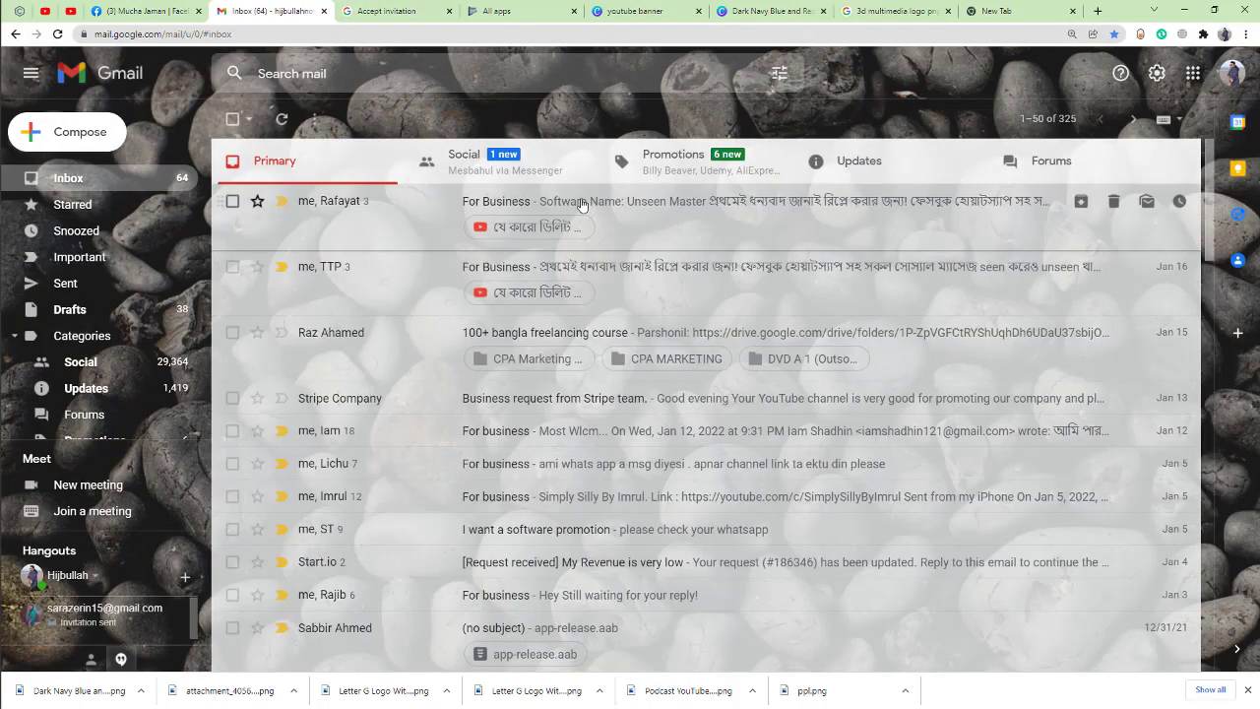
Step: Accept the invitation to become an owner of BE Music and return to the inbox
{"action": "left_click", "coordinate": [807, 165]}
{"action": "left_click", "coordinate": [522, 205]}
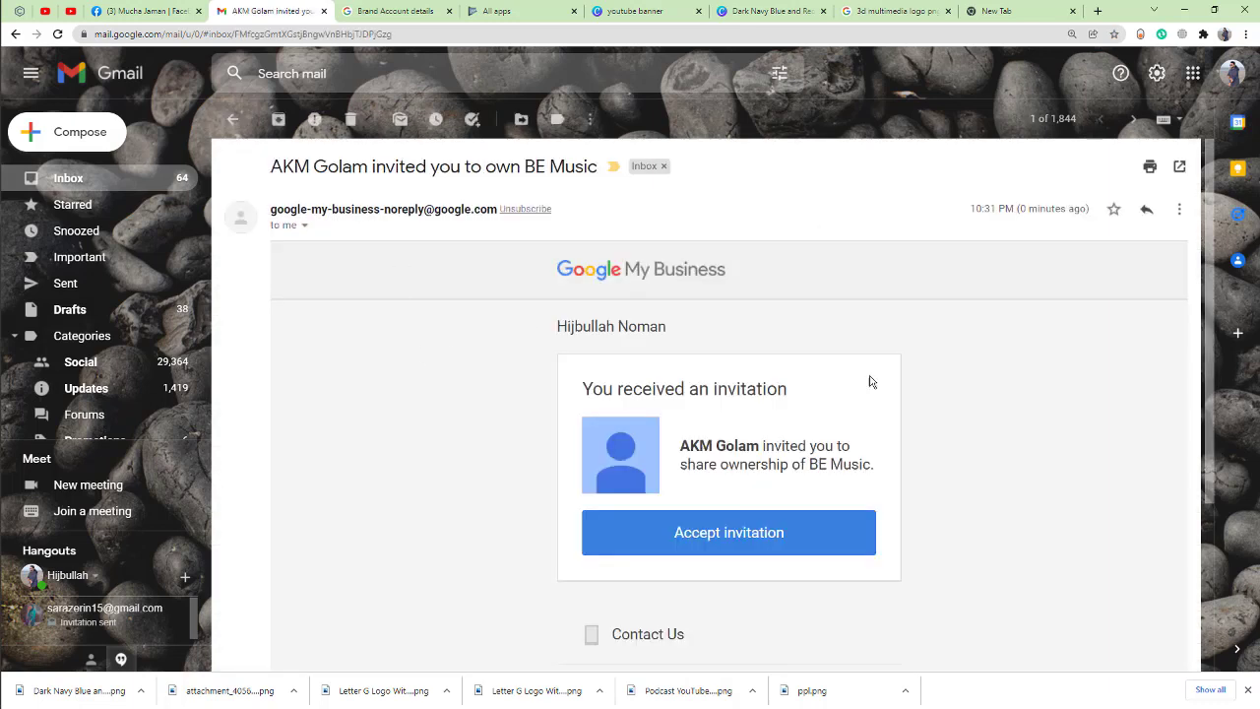
{"action": "left_click", "coordinate": [763, 530]}
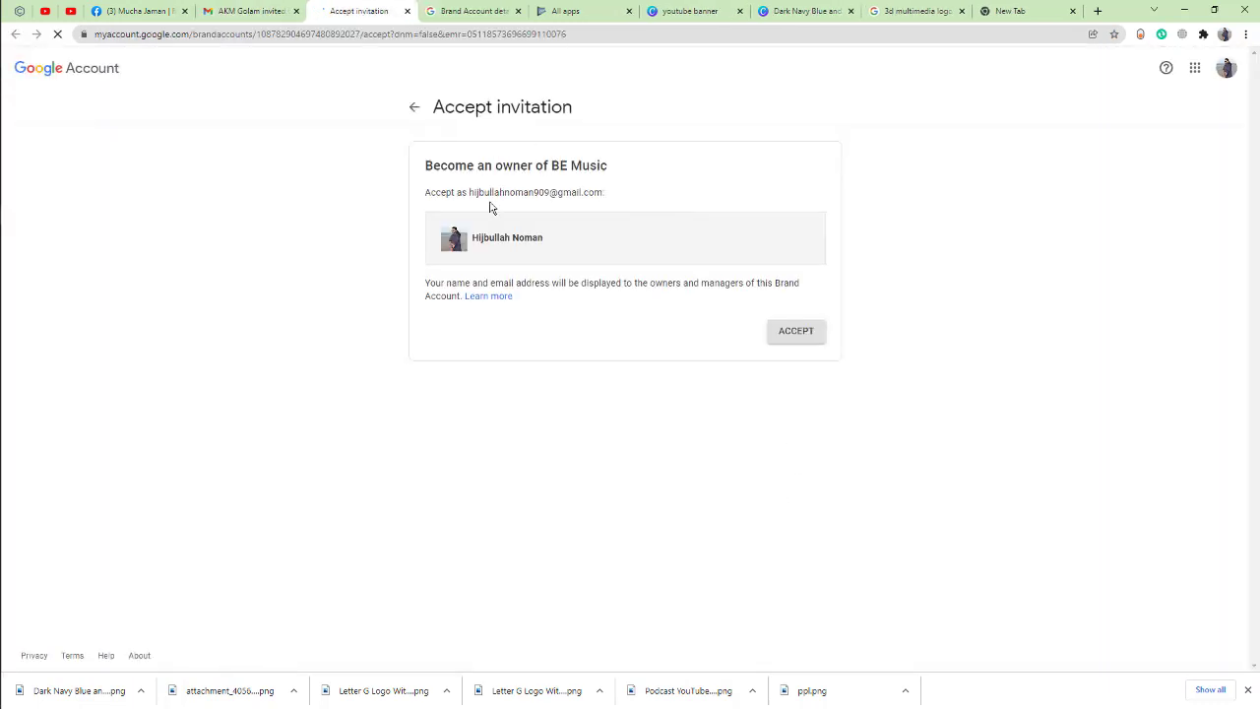
{"action": "left_click", "coordinate": [800, 337]}
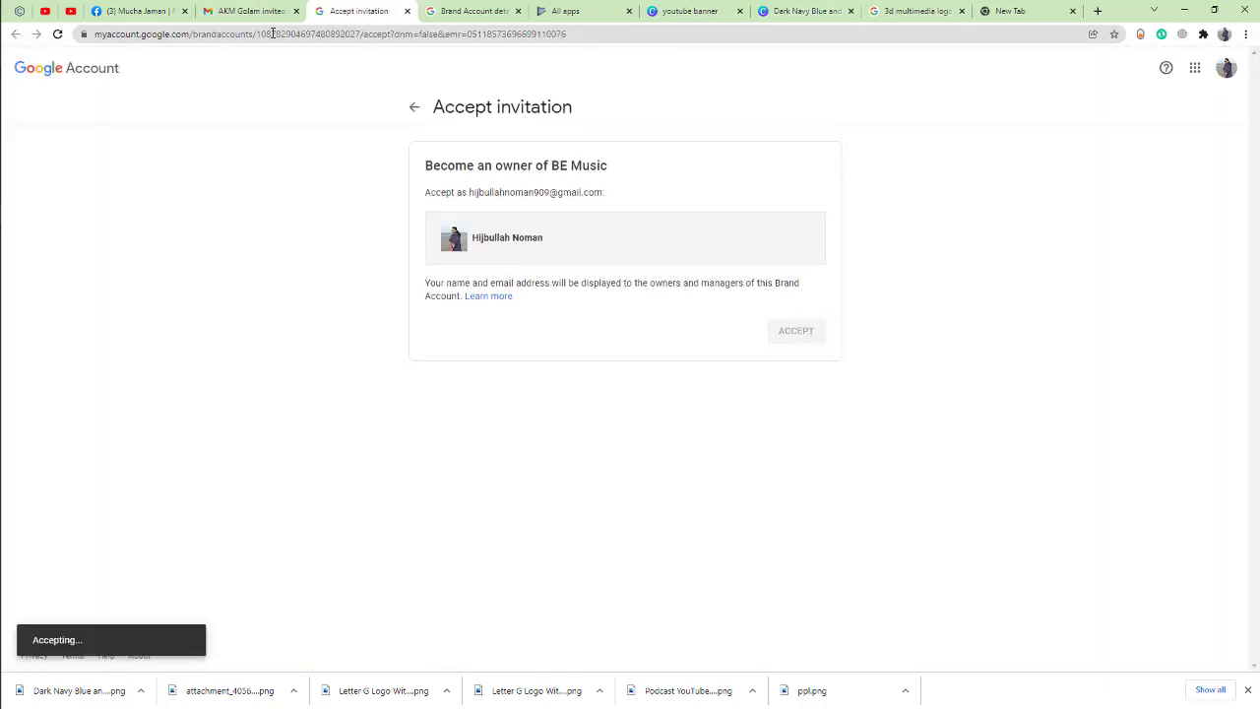
{"action": "left_click", "coordinate": [264, 11]}
{"action": "left_click", "coordinate": [57, 33]}
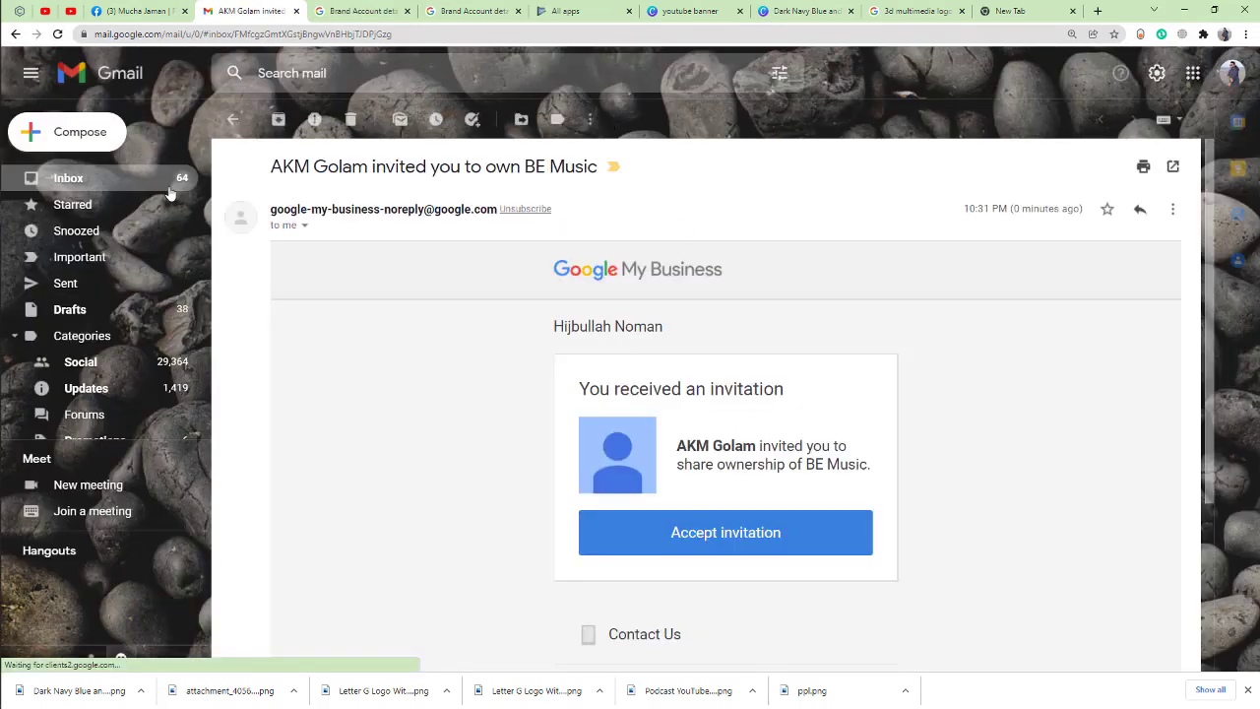
{"action": "left_click", "coordinate": [148, 184]}
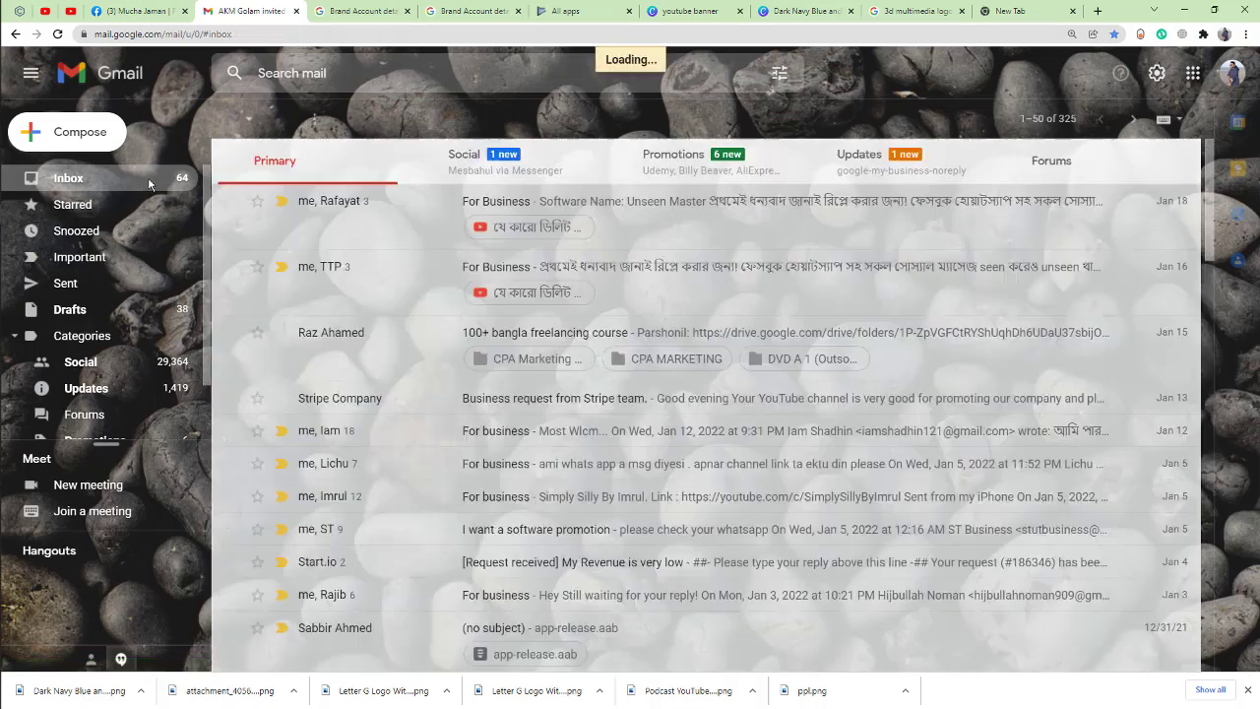
Step: Review the update notification emails, then return to the Canva banner design
{"action": "left_click", "coordinate": [941, 177]}
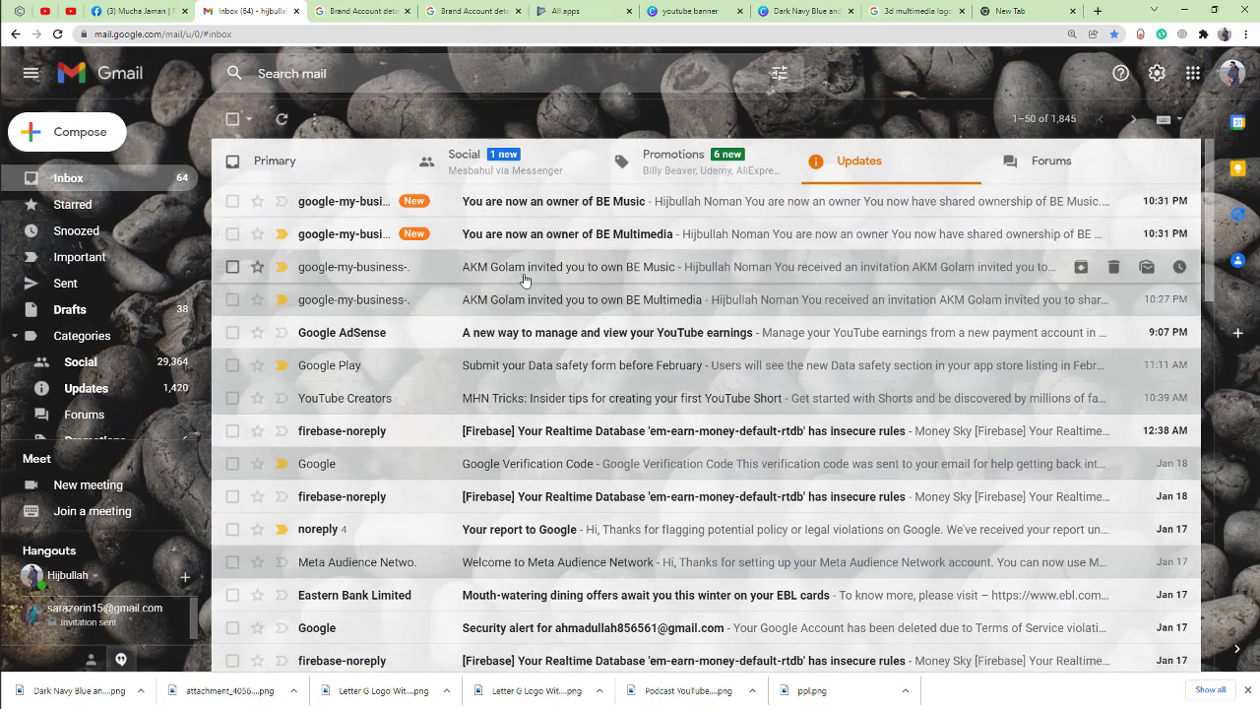
{"action": "mouse_move", "coordinate": [12, 285]}
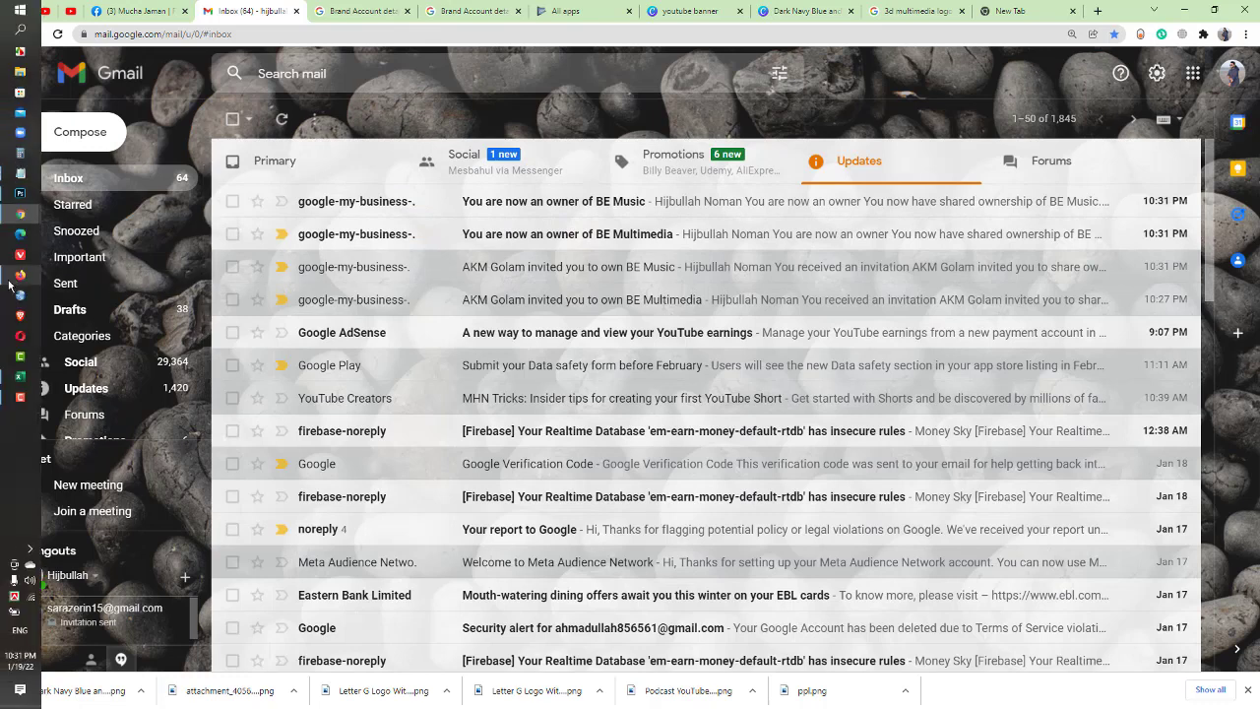
{"action": "left_click", "coordinate": [19, 396]}
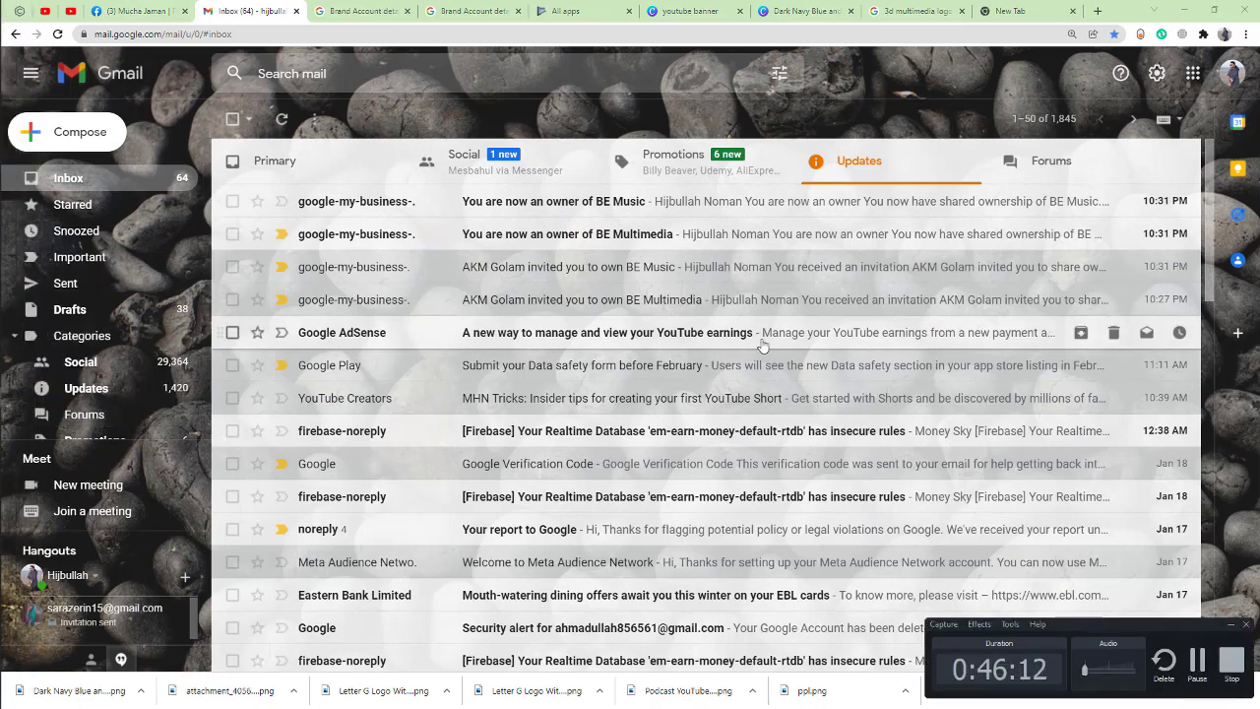
{"action": "left_click", "coordinate": [793, 9]}
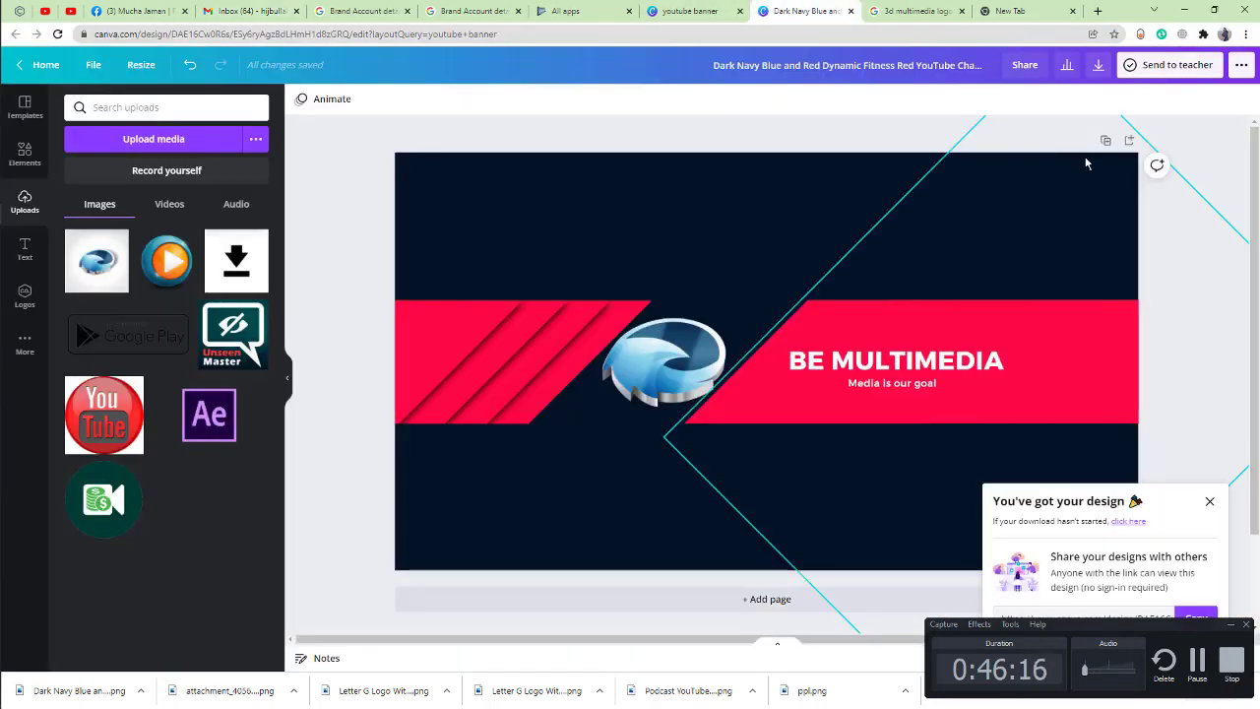
Step: Delete the cyan diagonal line graphic from the banner
{"action": "left_click", "coordinate": [975, 233]}
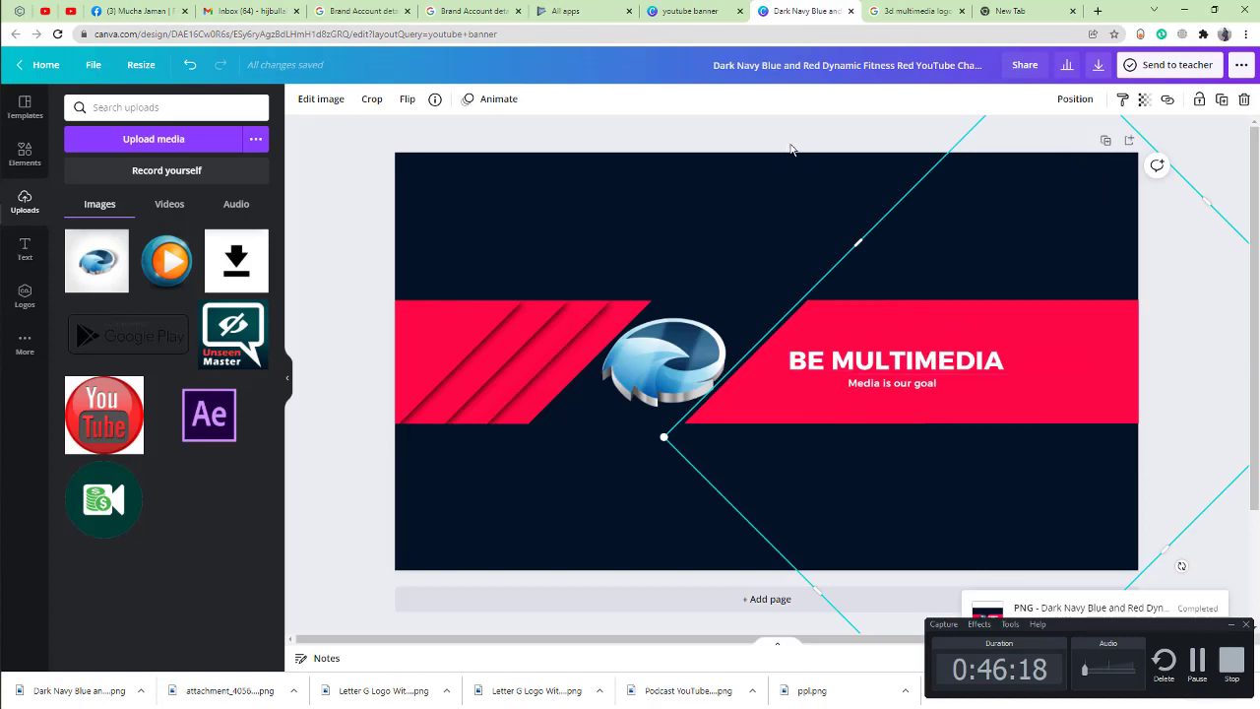
{"action": "key", "text": "Delete"}
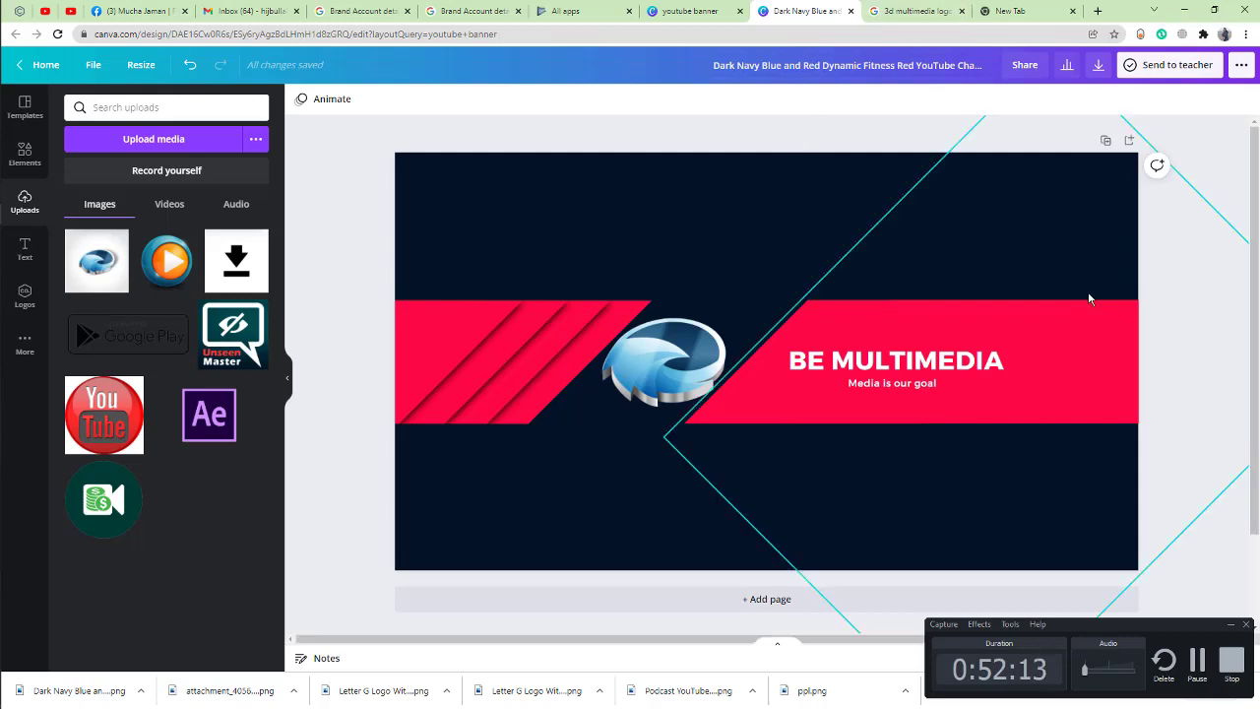
{"action": "left_click", "coordinate": [1006, 331]}
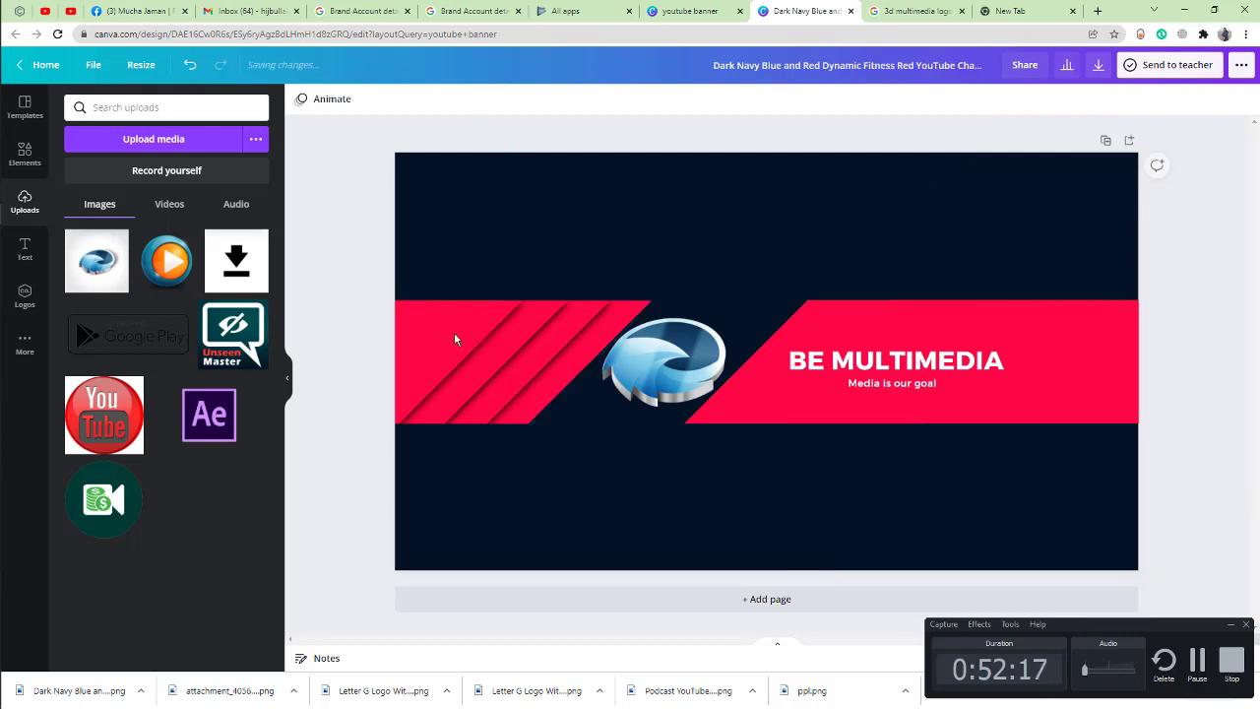
{"action": "left_click", "coordinate": [798, 362]}
{"action": "left_click", "coordinate": [574, 349]}
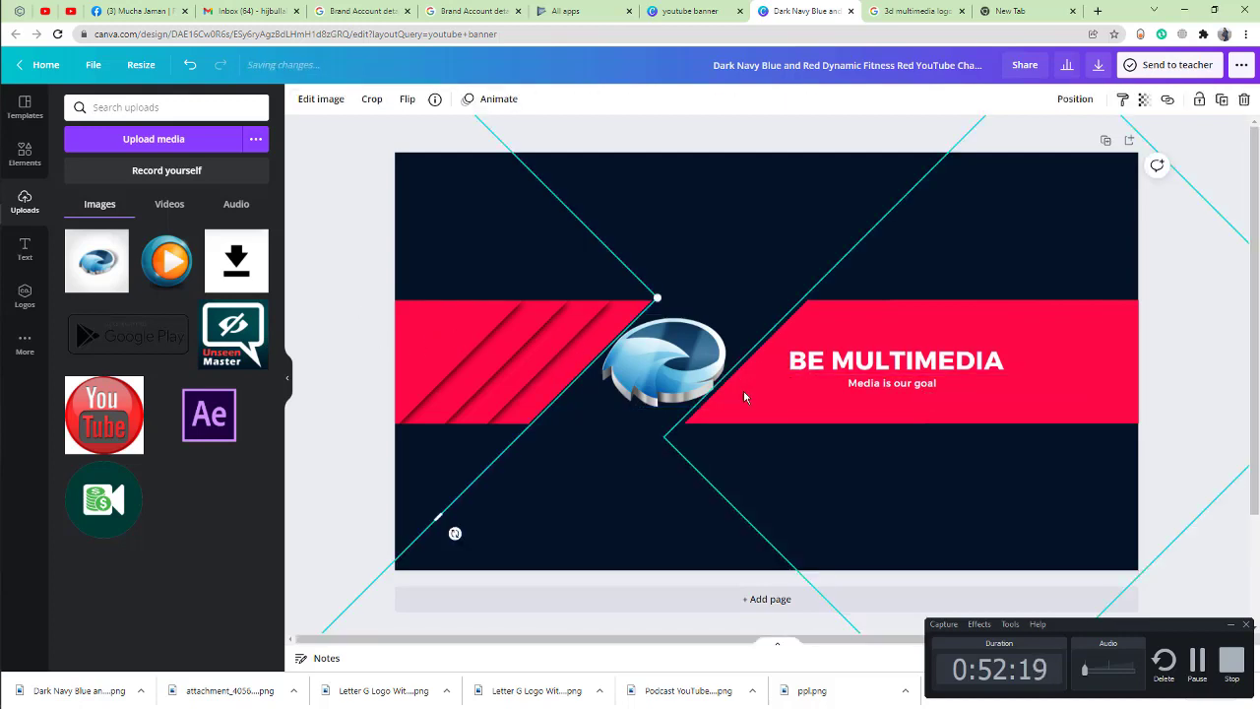
{"action": "left_click", "coordinate": [563, 367]}
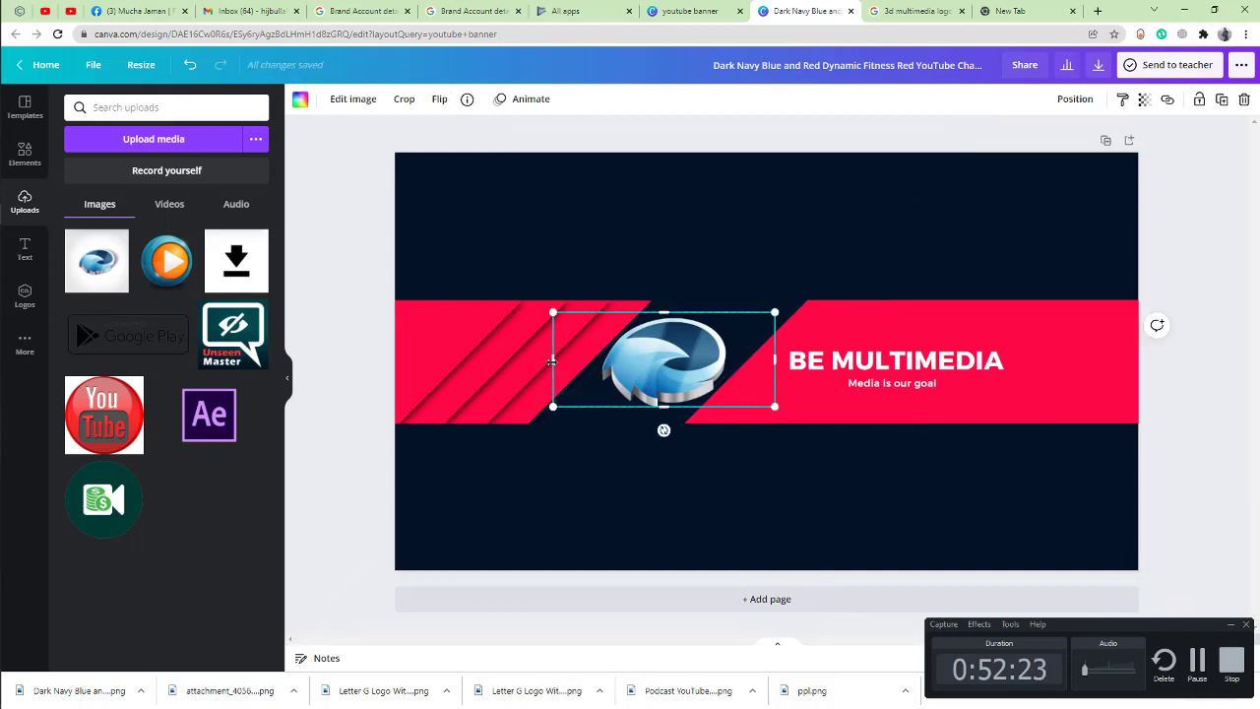
{"action": "left_click", "coordinate": [523, 380]}
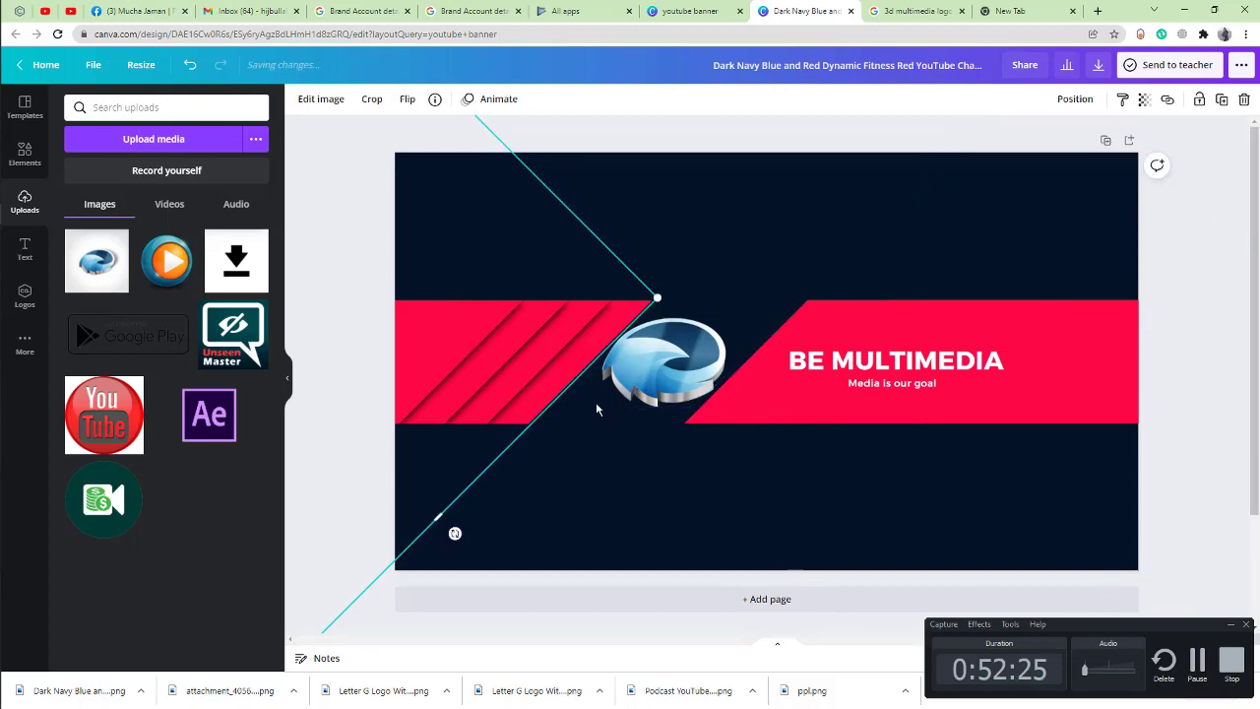
{"action": "left_click", "coordinate": [637, 400]}
{"action": "left_click", "coordinate": [641, 398]}
{"action": "left_click", "coordinate": [646, 397]}
{"action": "left_click", "coordinate": [729, 439]}
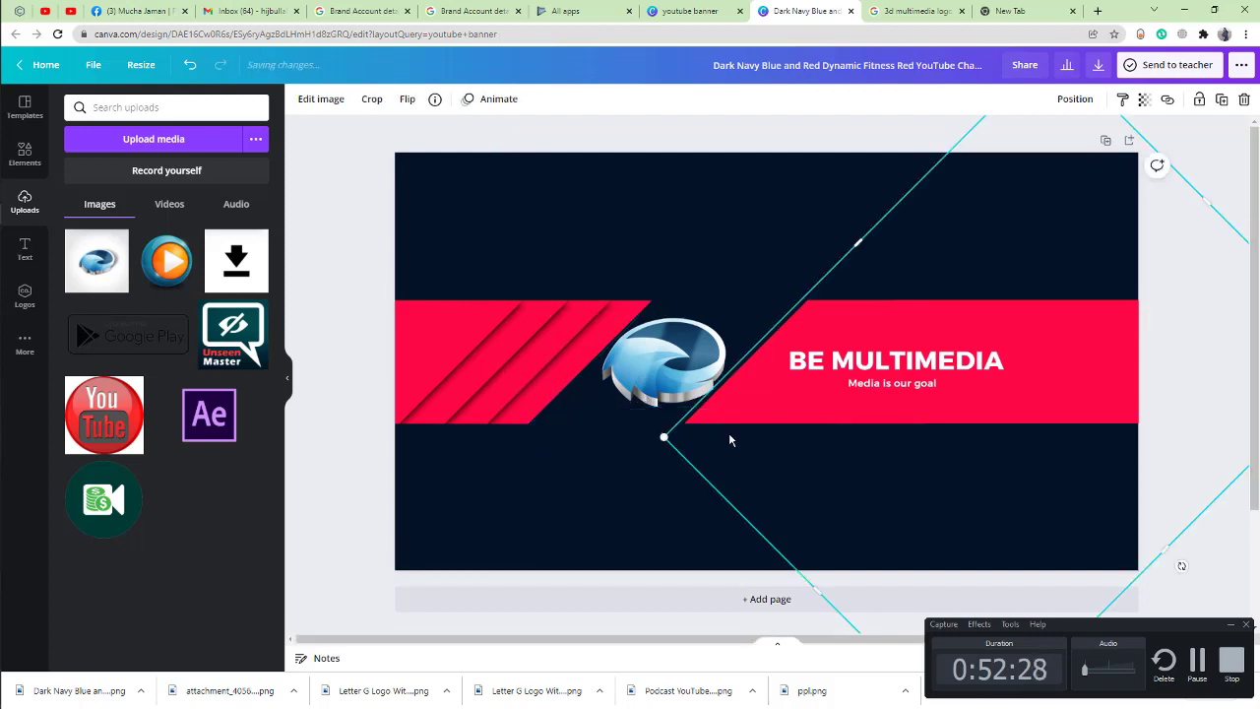
{"action": "left_click", "coordinate": [637, 386]}
{"action": "left_click", "coordinate": [513, 350]}
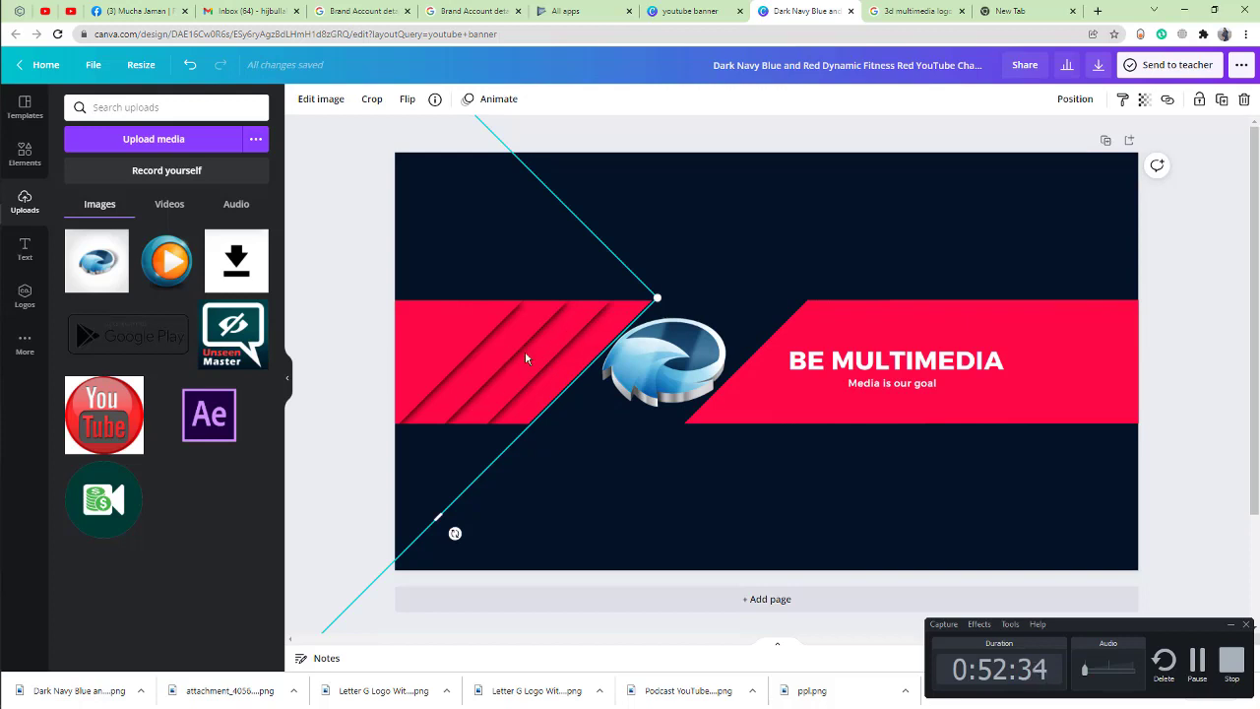
{"action": "left_click", "coordinate": [363, 270]}
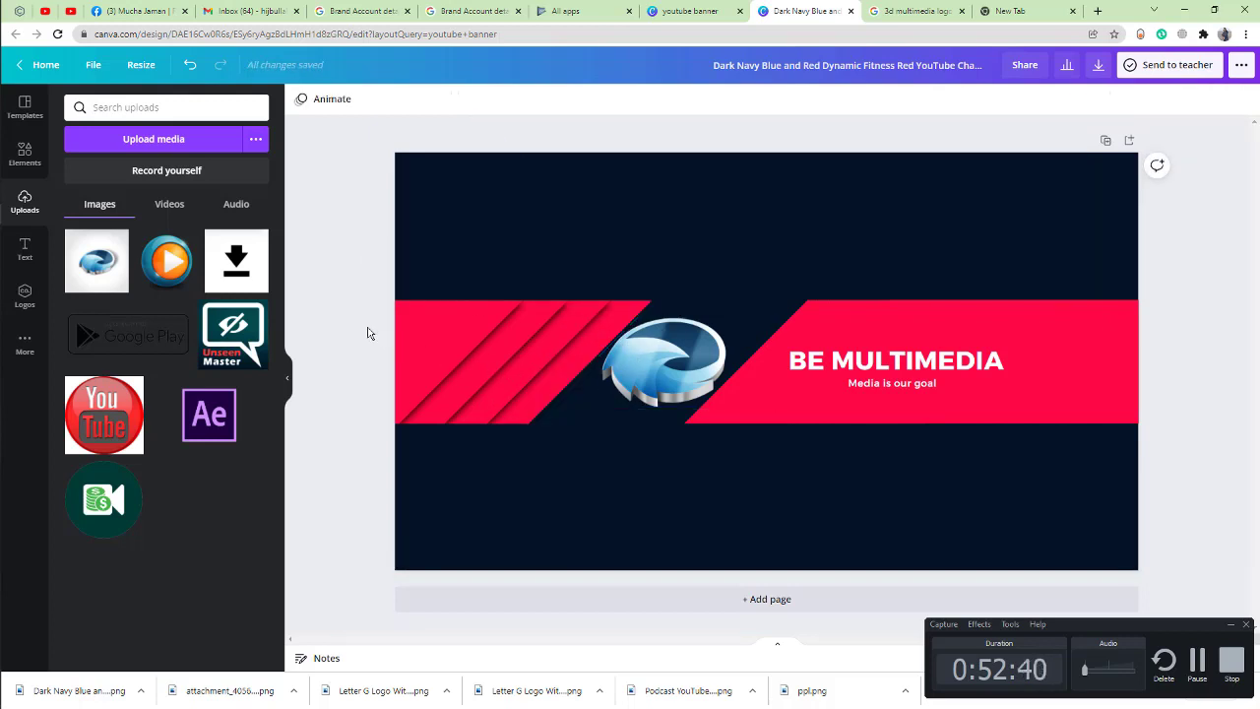
{"action": "left_click", "coordinate": [464, 399]}
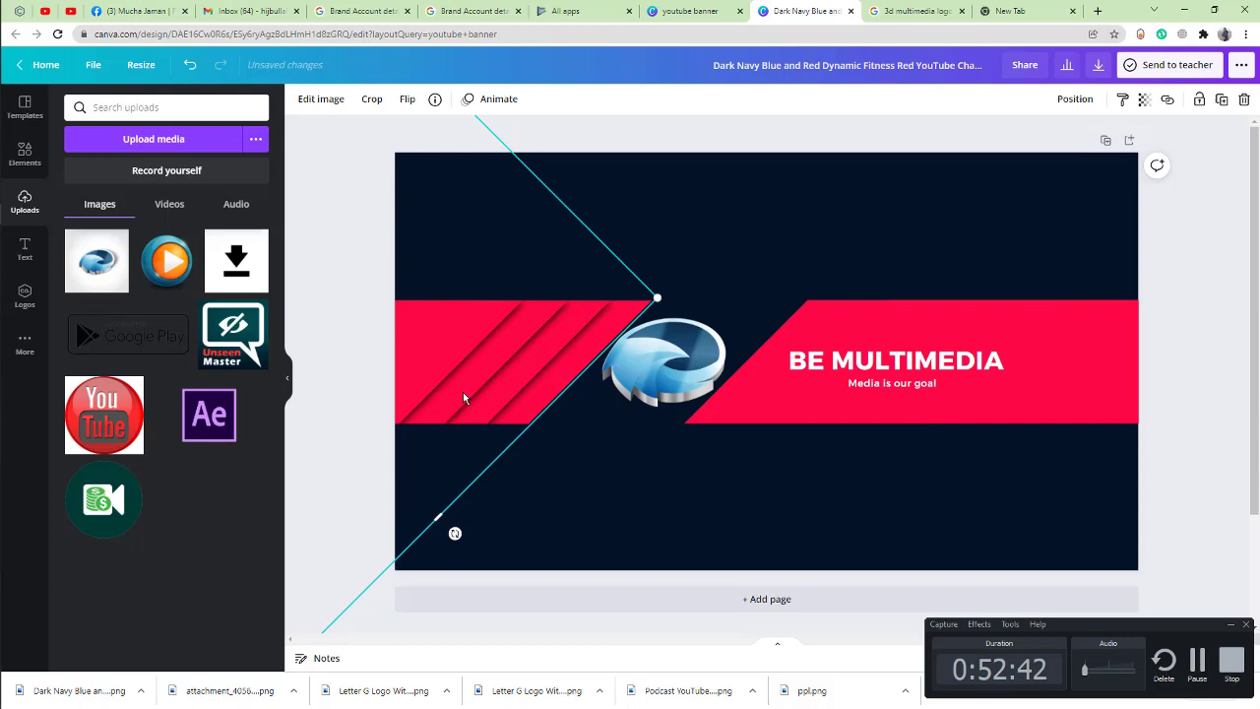
{"action": "left_click_drag", "start_coordinate": [620, 394], "coordinate": [726, 425]}
{"action": "left_click", "coordinate": [682, 384]}
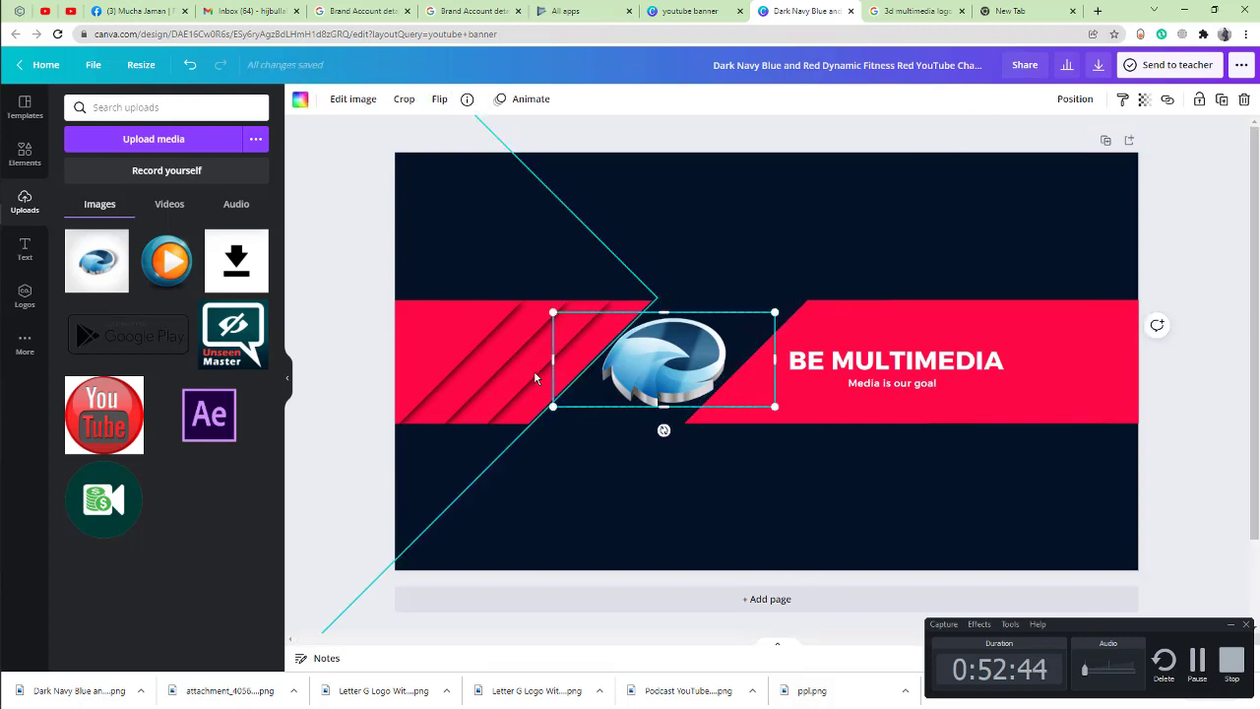
{"action": "mouse_move", "coordinate": [555, 360]}
{"action": "left_mouse_down"}
{"action": "mouse_move", "coordinate": [571, 357]}
{"action": "mouse_move", "coordinate": [557, 358]}
{"action": "left_mouse_up"}
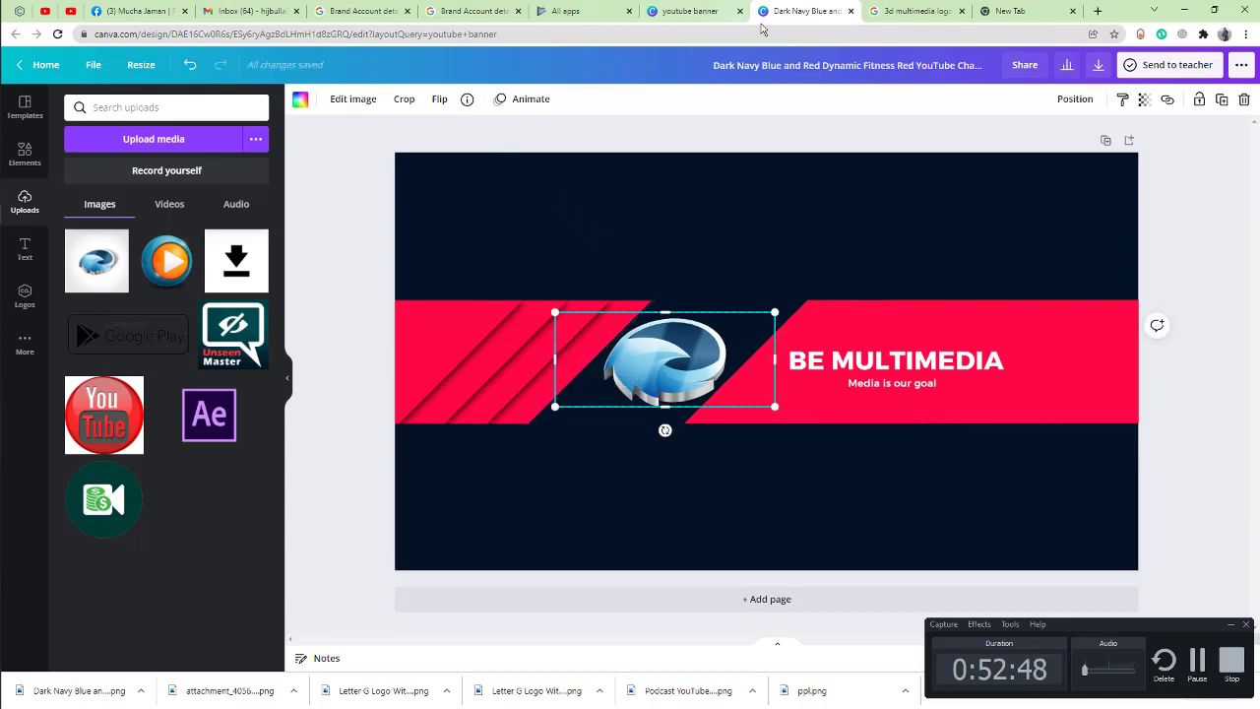
Step: Close the Dark Navy Blue Canva tab and preview the 3D Instagram-style camera in '3d multimedia logo png' results
{"action": "left_click", "coordinate": [851, 11]}
{"action": "left_click", "coordinate": [689, 11]}
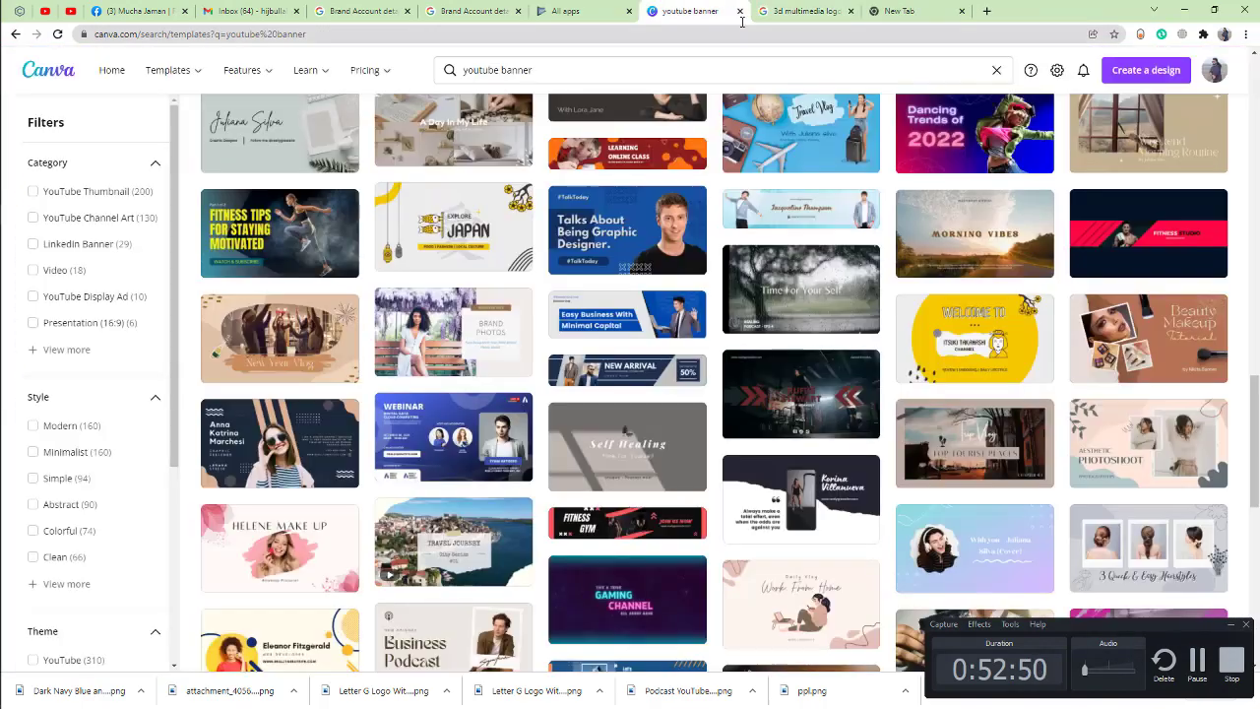
{"action": "left_click", "coordinate": [800, 11]}
{"action": "scroll", "coordinate": [647, 428], "scroll_direction": "down", "scroll_amount": 8}
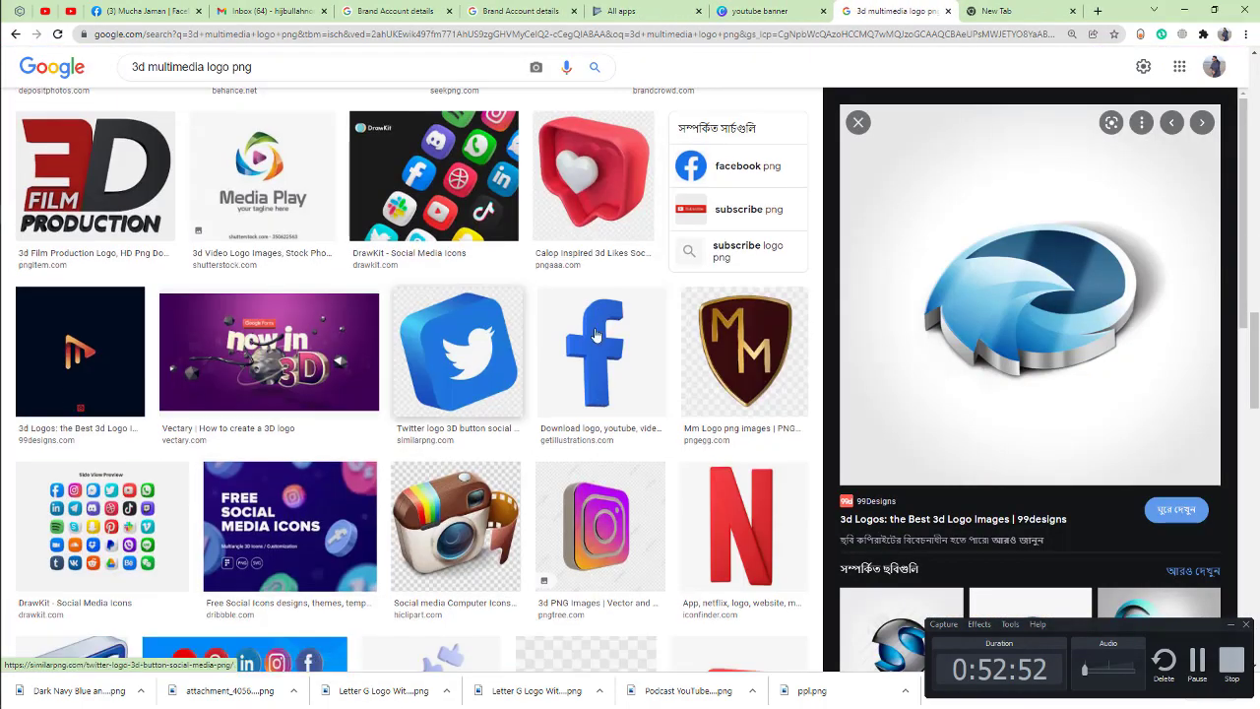
{"action": "left_click", "coordinate": [464, 210]}
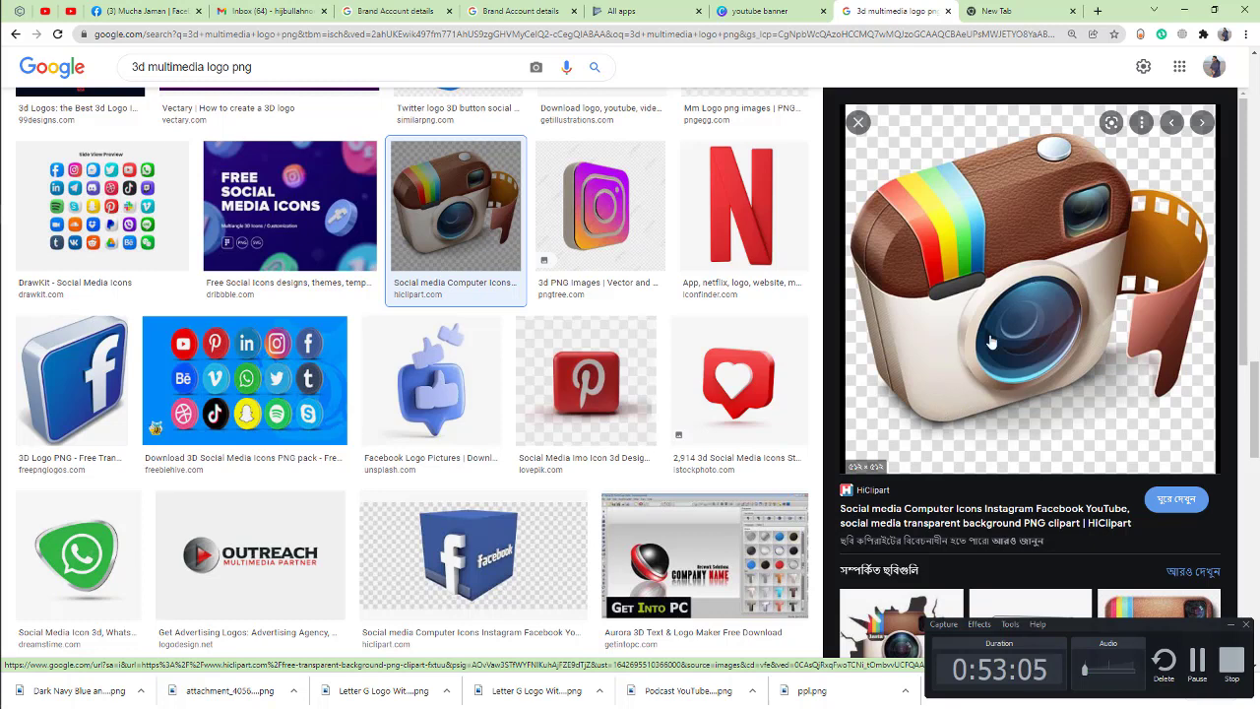
{"action": "scroll", "coordinate": [1034, 329], "scroll_direction": "down", "scroll_amount": 3}
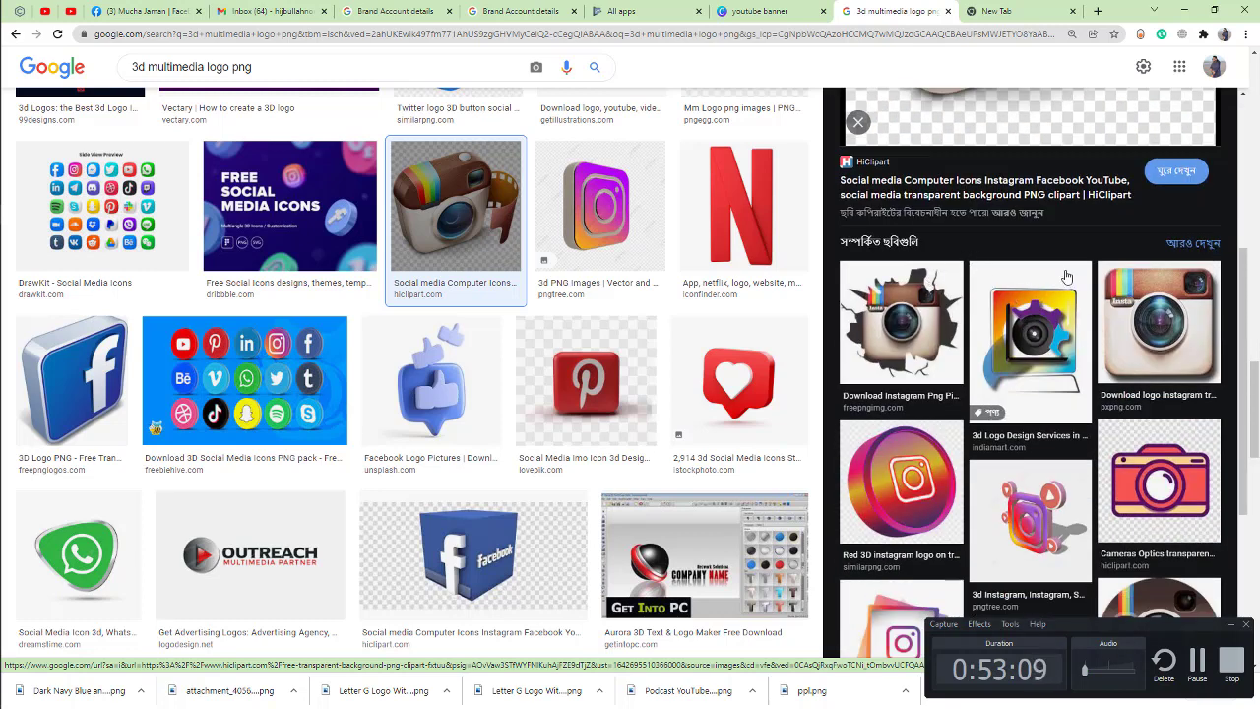
{"action": "scroll", "coordinate": [1054, 331], "scroll_direction": "down", "scroll_amount": 3}
{"action": "scroll", "coordinate": [1053, 339], "scroll_direction": "up", "scroll_amount": 2}
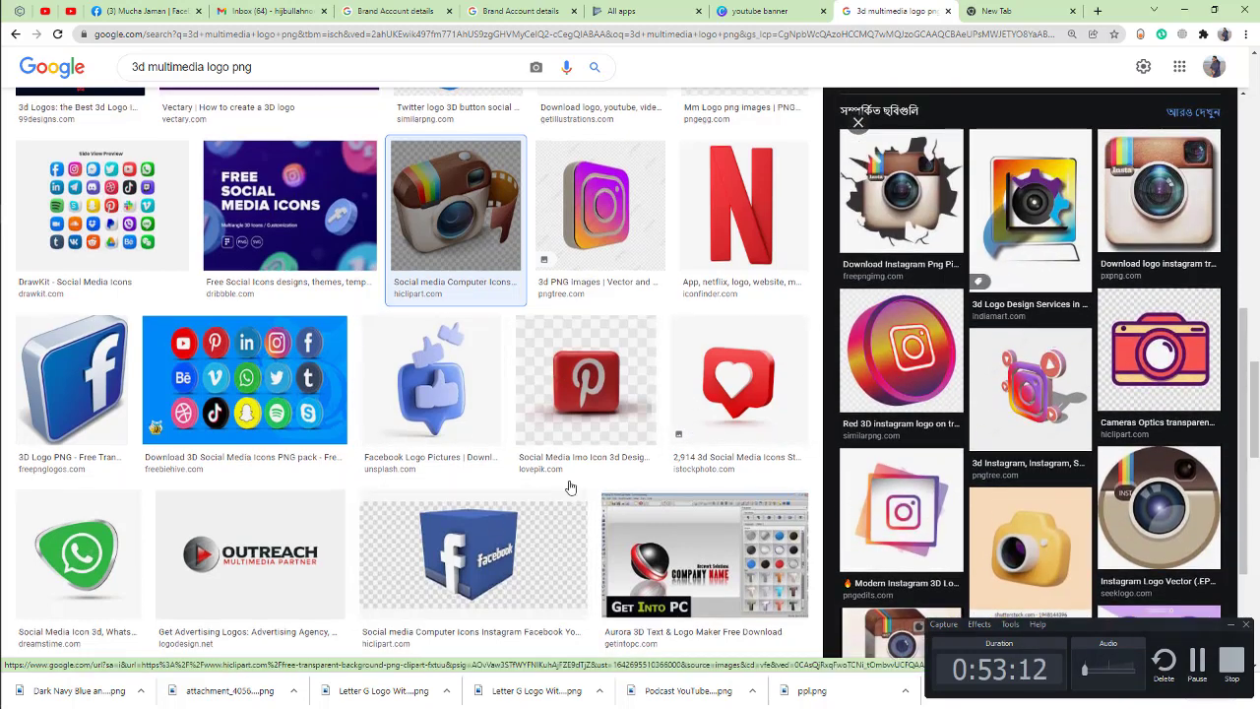
{"action": "scroll", "coordinate": [571, 478], "scroll_direction": "down", "scroll_amount": 3}
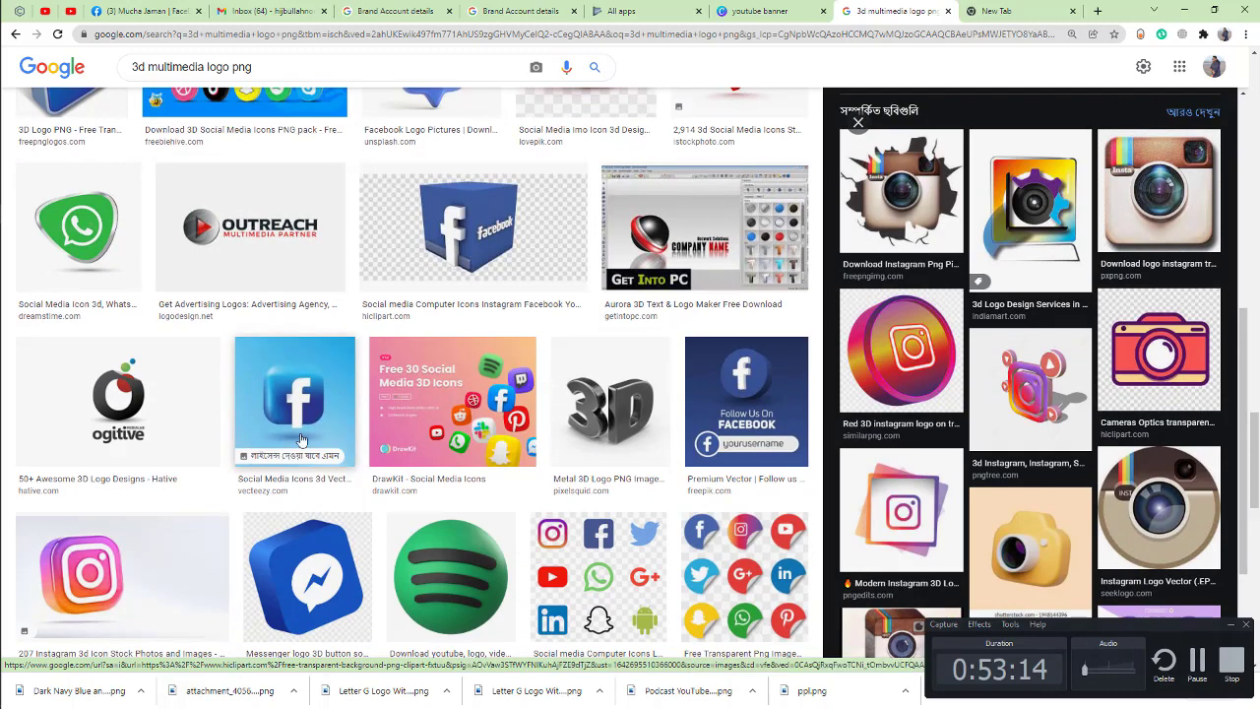
Step: Preview the ogitive 3D logo in the Google Images results
{"action": "left_click", "coordinate": [213, 406]}
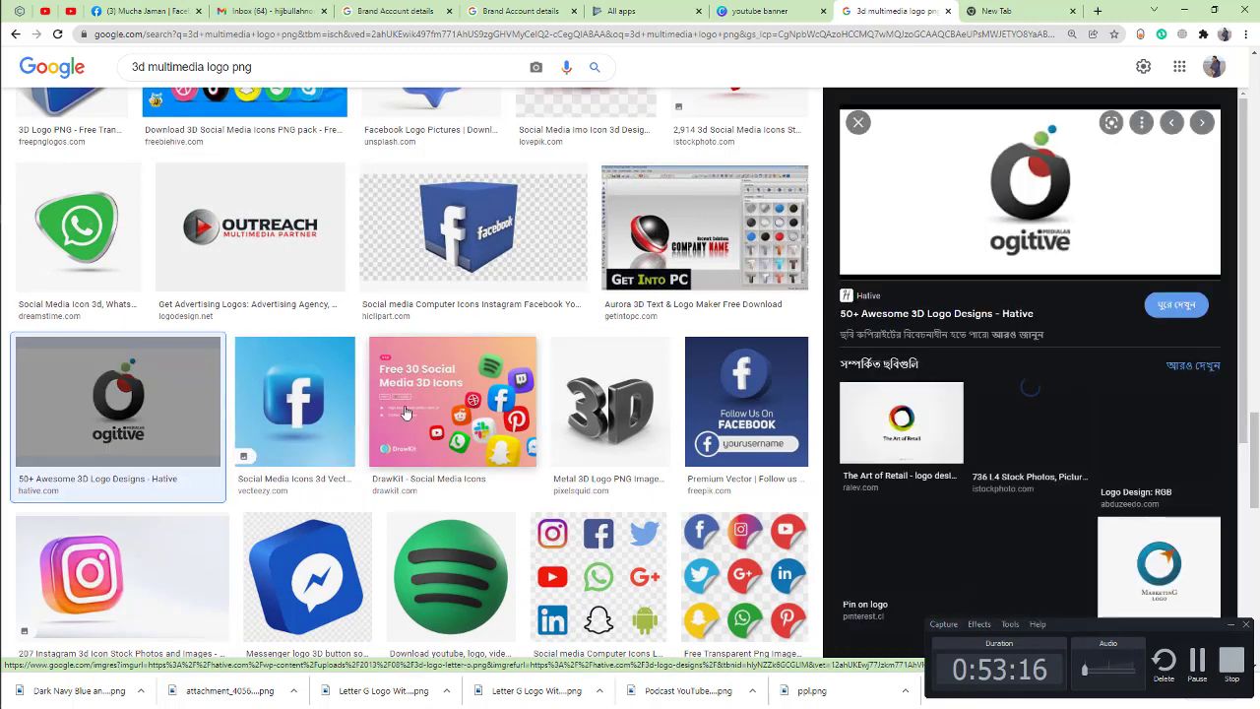
{"action": "scroll", "coordinate": [508, 351], "scroll_direction": "down", "scroll_amount": 3}
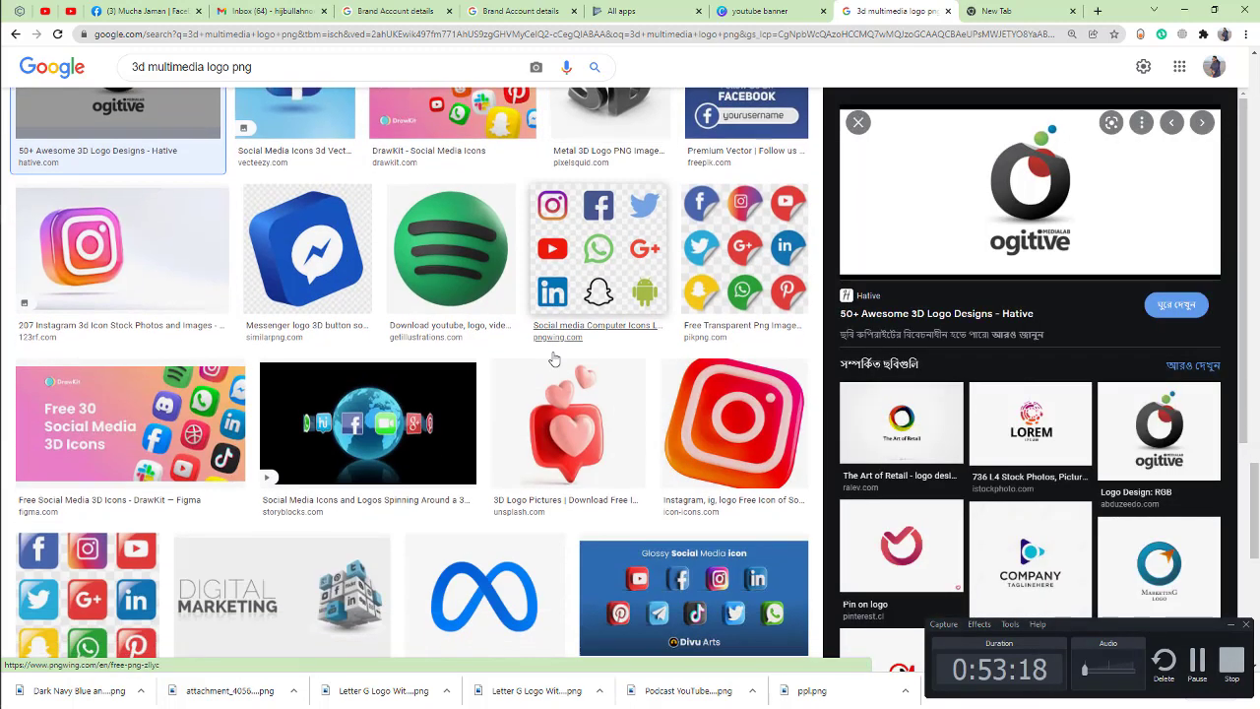
{"action": "scroll", "coordinate": [537, 334], "scroll_direction": "down", "scroll_amount": 1}
Step: Preview the 3D red heart image and browse further through the image results
{"action": "left_click", "coordinate": [551, 357]}
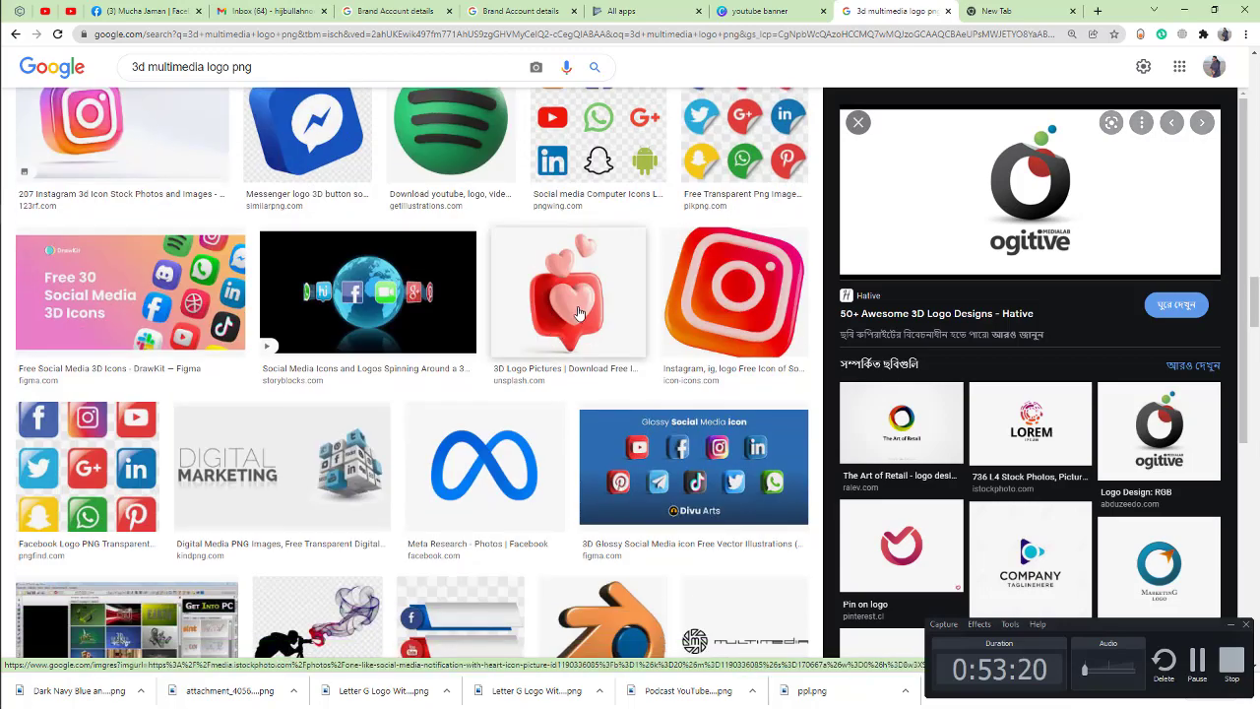
{"action": "scroll", "coordinate": [554, 370], "scroll_direction": "down", "scroll_amount": 2}
{"action": "scroll", "coordinate": [553, 370], "scroll_direction": "down", "scroll_amount": 4}
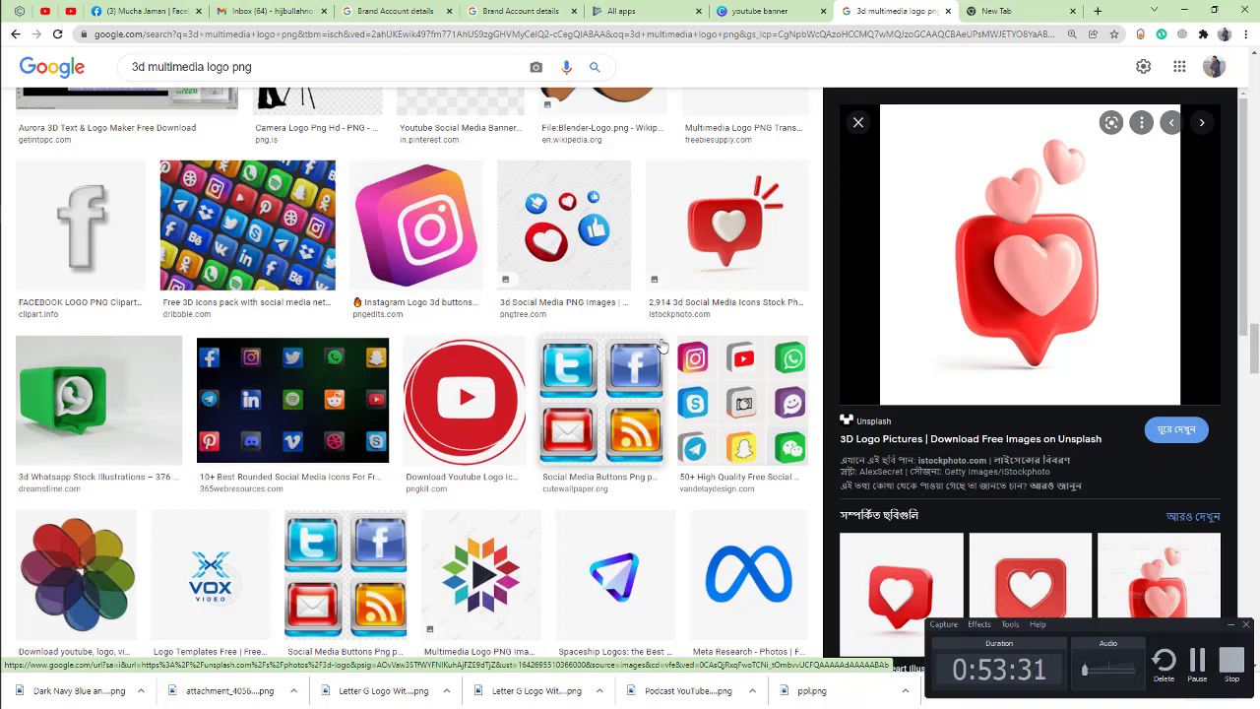
{"action": "scroll", "coordinate": [450, 189], "scroll_direction": "down", "scroll_amount": 3}
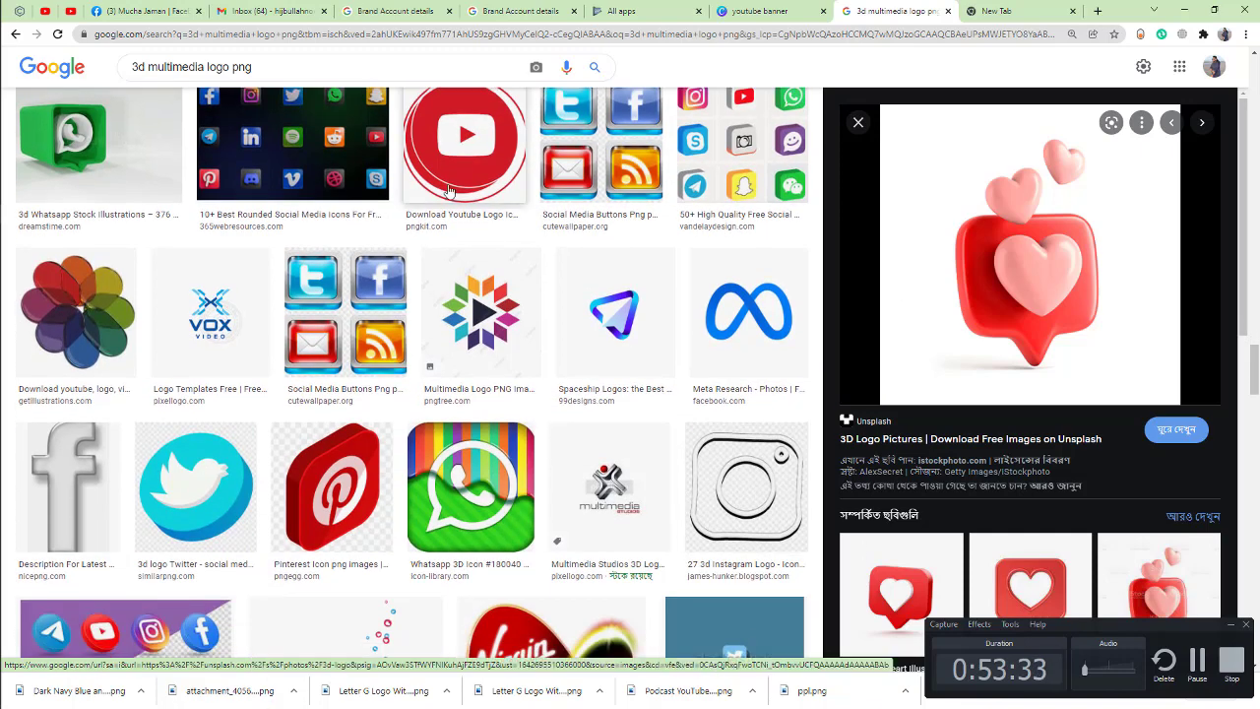
{"action": "scroll", "coordinate": [553, 425], "scroll_direction": "down", "scroll_amount": 2}
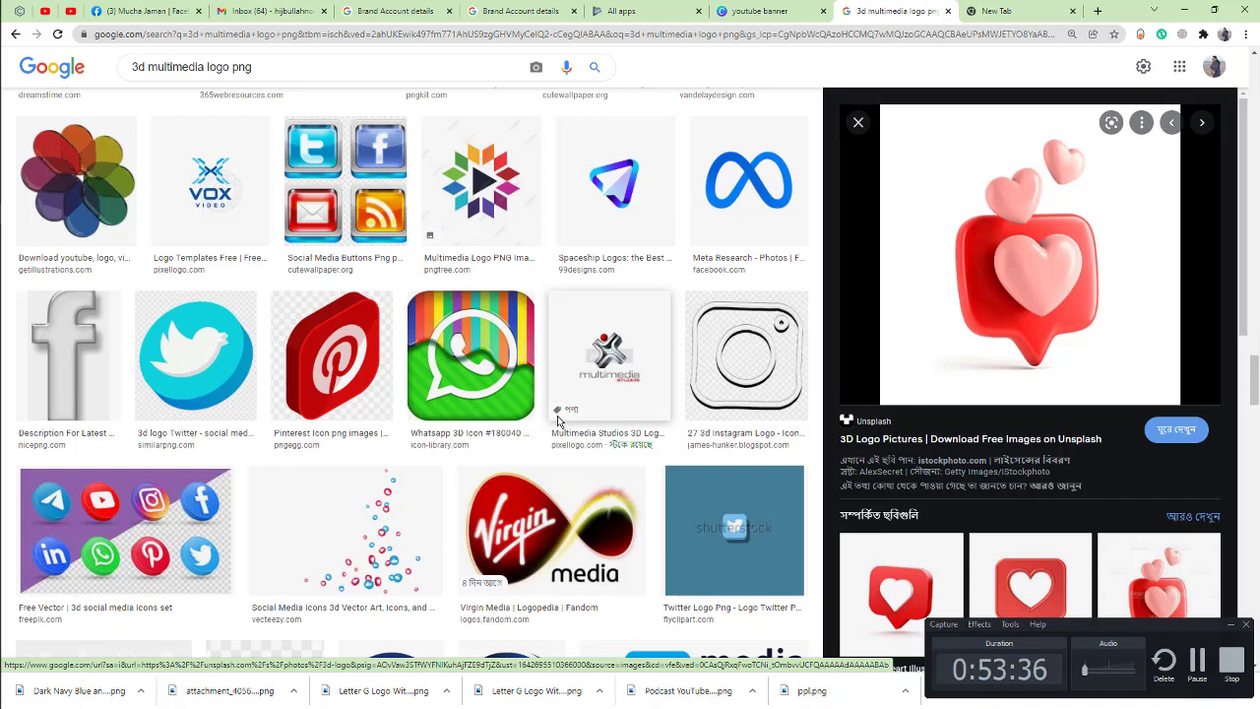
{"action": "scroll", "coordinate": [532, 448], "scroll_direction": "down", "scroll_amount": 3}
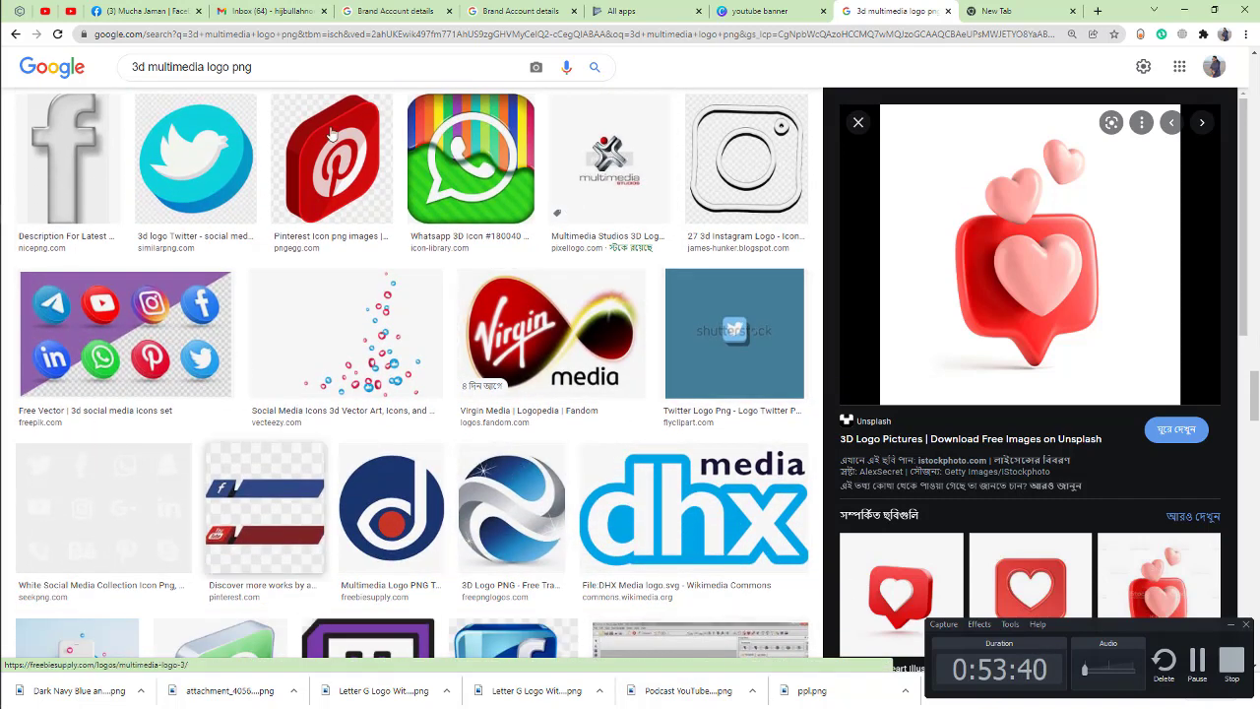
{"action": "scroll", "coordinate": [768, 512], "scroll_direction": "down", "scroll_amount": 5}
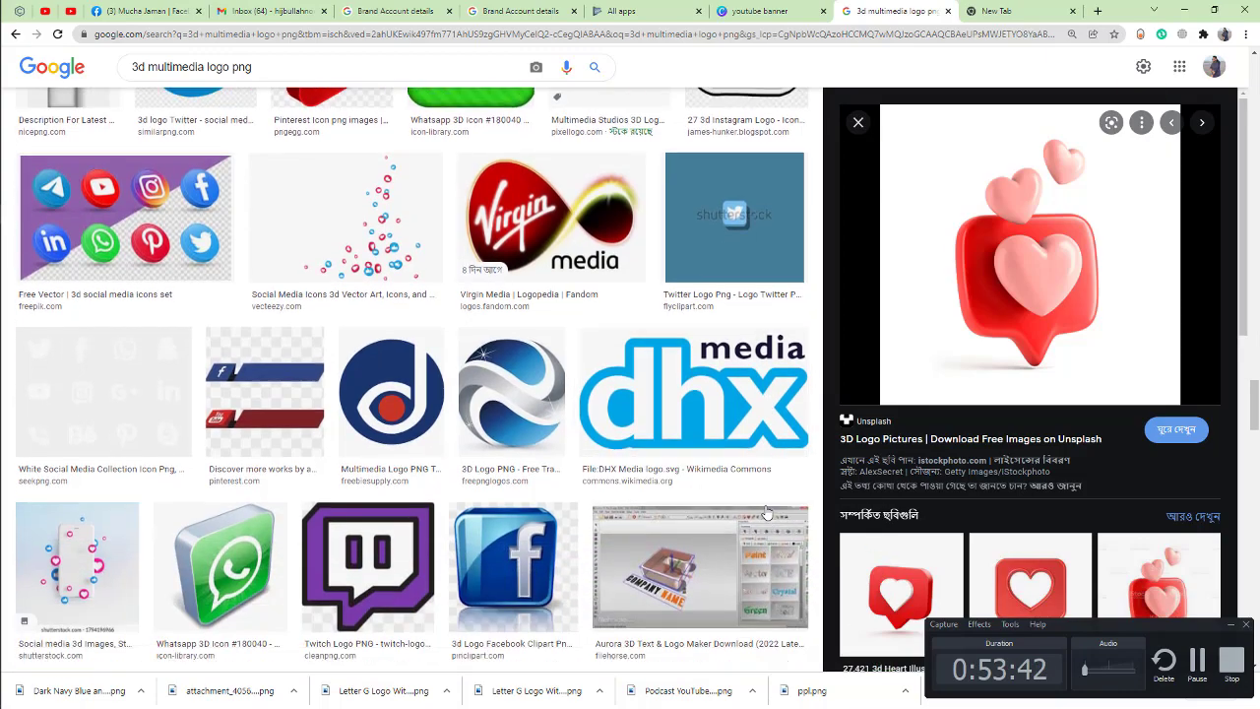
{"action": "scroll", "coordinate": [767, 512], "scroll_direction": "down", "scroll_amount": 3}
{"action": "scroll", "coordinate": [769, 513], "scroll_direction": "down", "scroll_amount": 13}
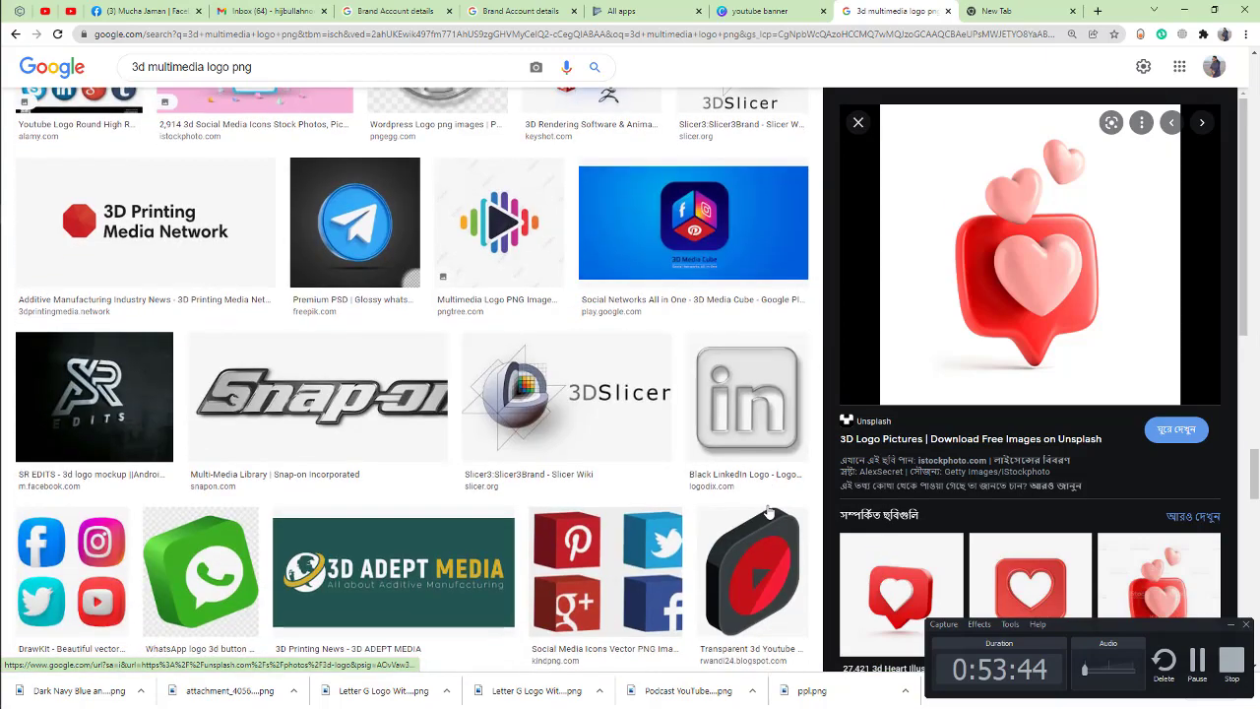
{"action": "scroll", "coordinate": [771, 512], "scroll_direction": "up", "scroll_amount": 5}
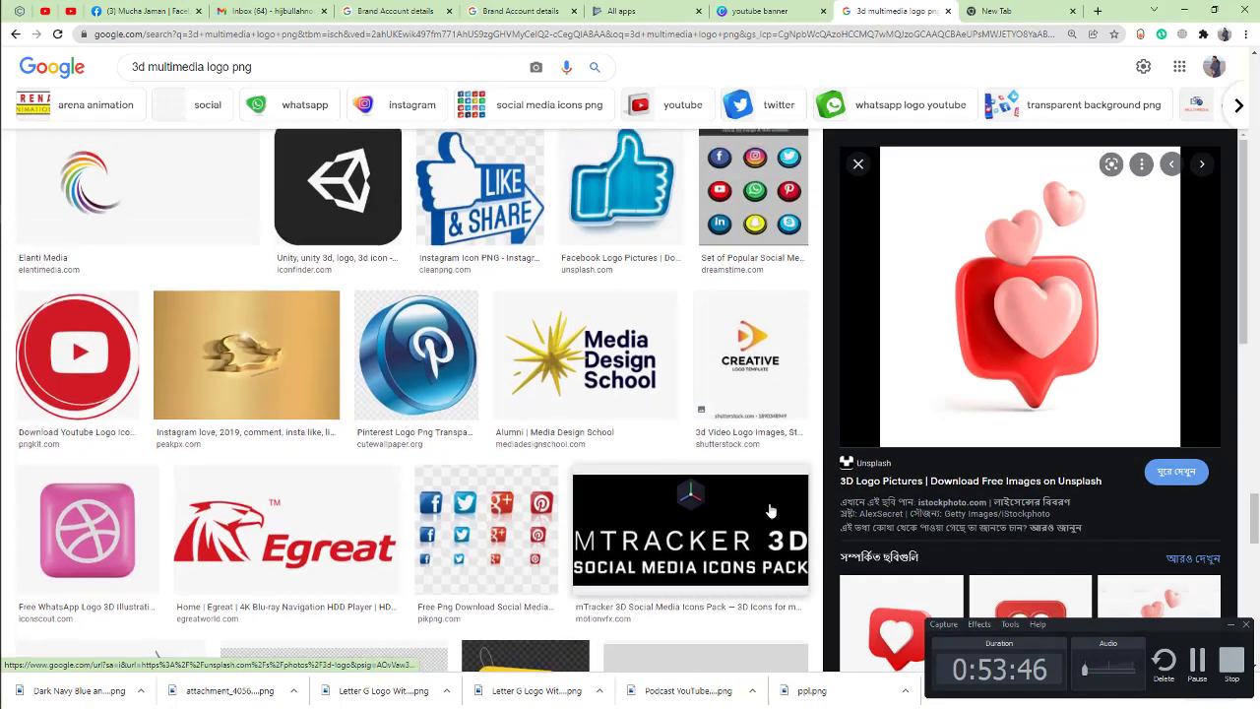
{"action": "scroll", "coordinate": [772, 510], "scroll_direction": "down", "scroll_amount": 4}
{"action": "scroll", "coordinate": [771, 509], "scroll_direction": "down", "scroll_amount": 12}
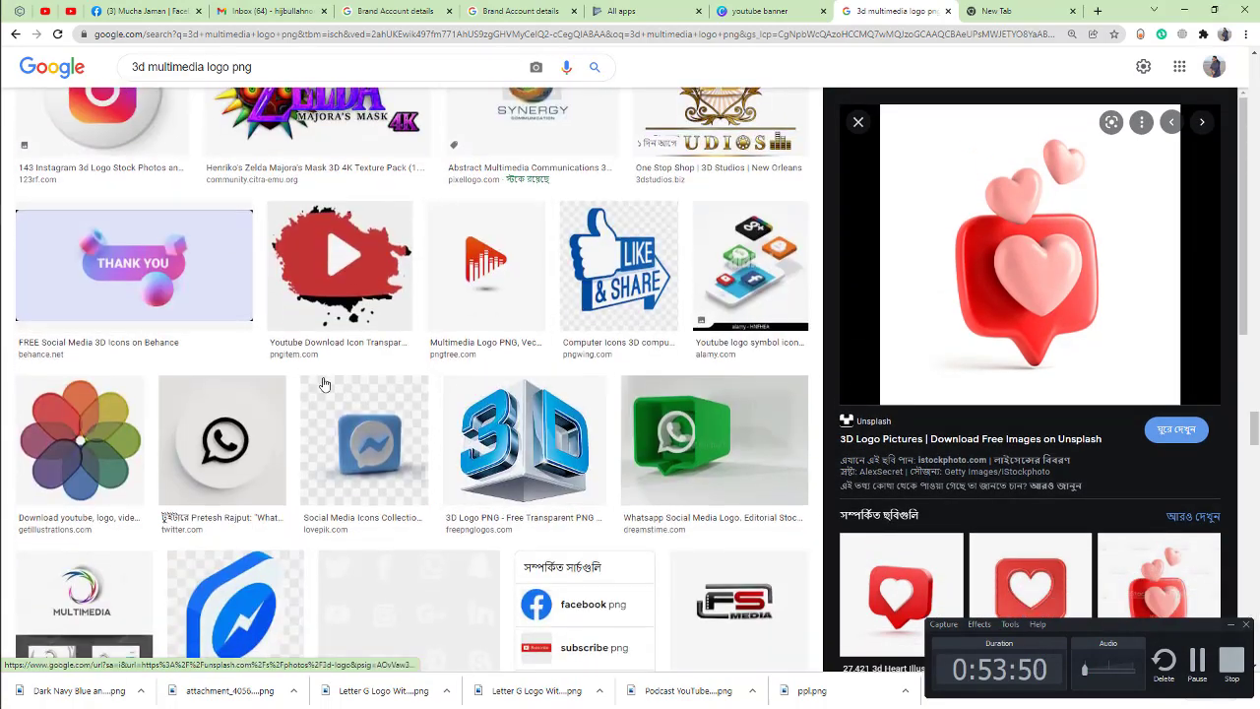
{"action": "scroll", "coordinate": [296, 354], "scroll_direction": "down", "scroll_amount": 7}
{"action": "scroll", "coordinate": [325, 342], "scroll_direction": "up", "scroll_amount": 3}
{"action": "scroll", "coordinate": [325, 341], "scroll_direction": "up", "scroll_amount": 3}
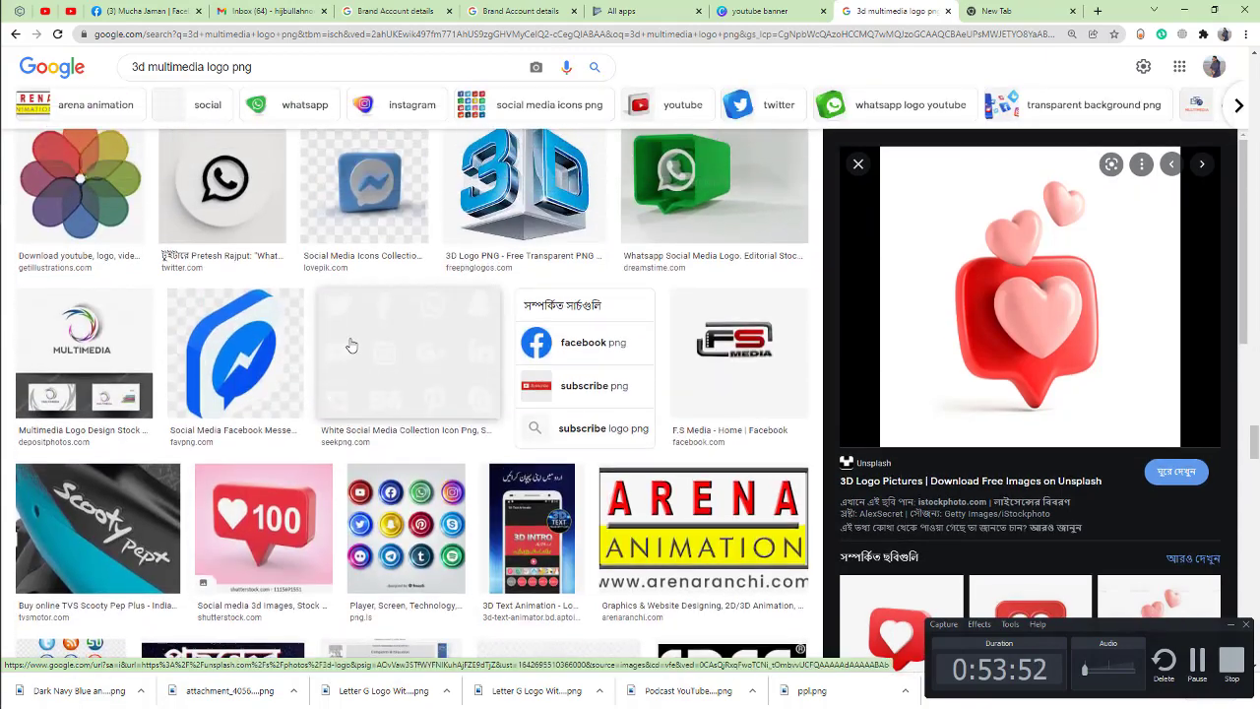
Step: Preview the multicoloured petal '3D App icons' image from Get Illustrations and its similar flower icons
{"action": "left_click", "coordinate": [113, 347]}
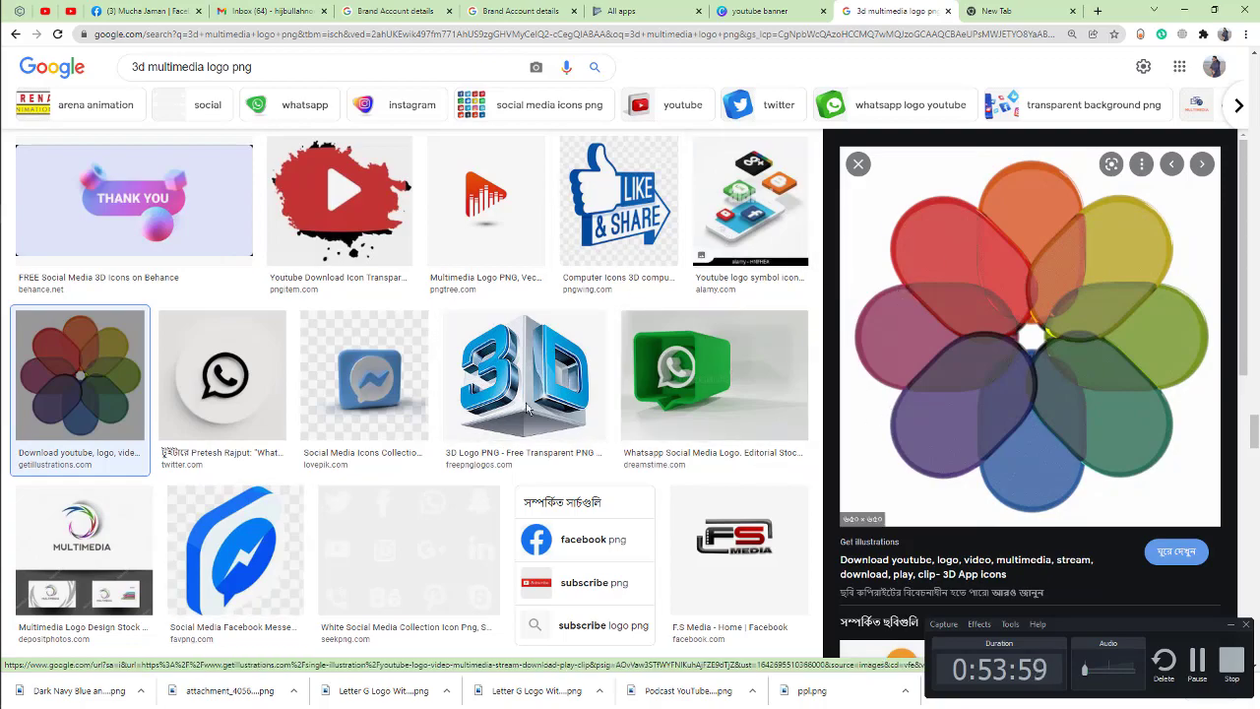
{"action": "scroll", "coordinate": [1075, 445], "scroll_direction": "down", "scroll_amount": 4}
{"action": "scroll", "coordinate": [738, 406], "scroll_direction": "down", "scroll_amount": 10}
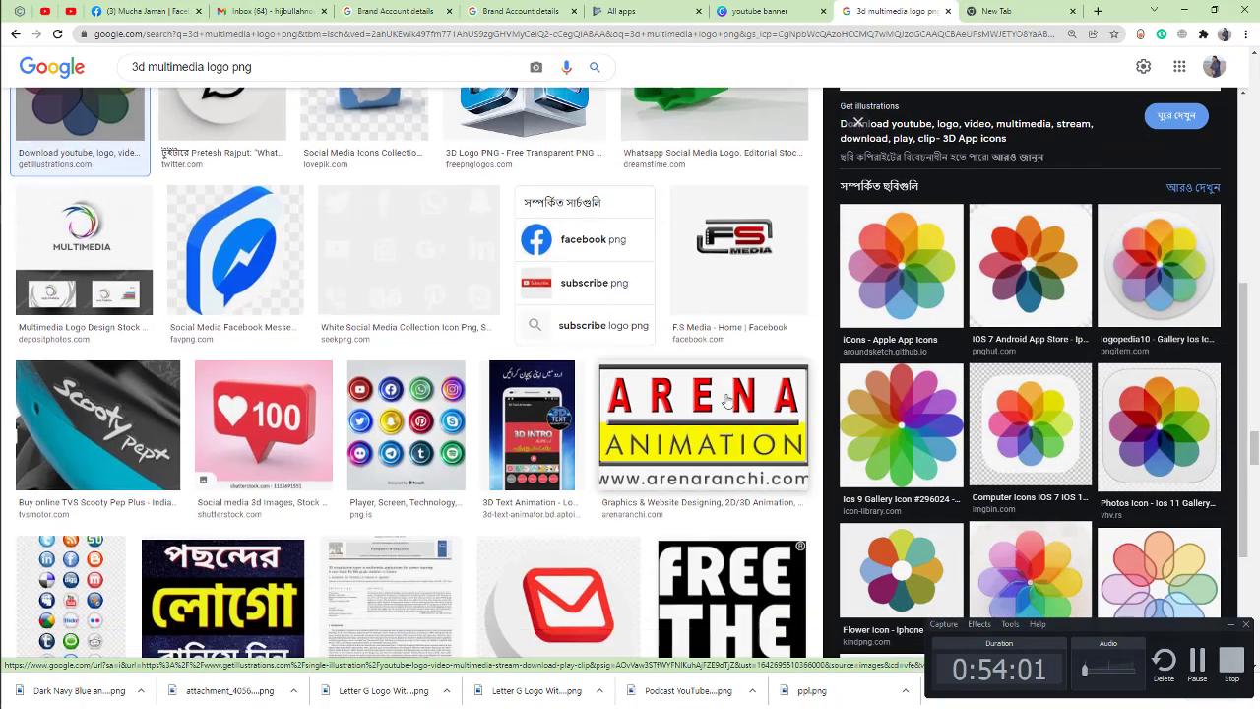
{"action": "scroll", "coordinate": [709, 400], "scroll_direction": "down", "scroll_amount": 3}
{"action": "scroll", "coordinate": [722, 388], "scroll_direction": "down", "scroll_amount": 4}
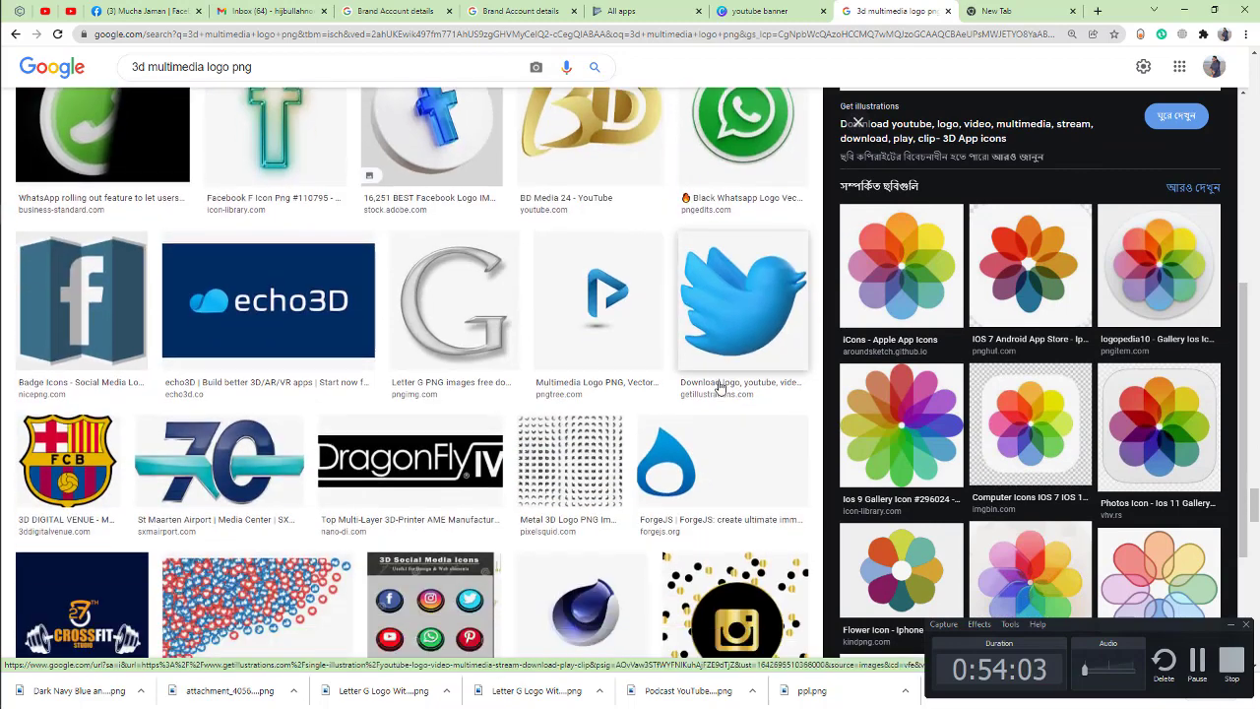
{"action": "scroll", "coordinate": [718, 383], "scroll_direction": "down", "scroll_amount": 1}
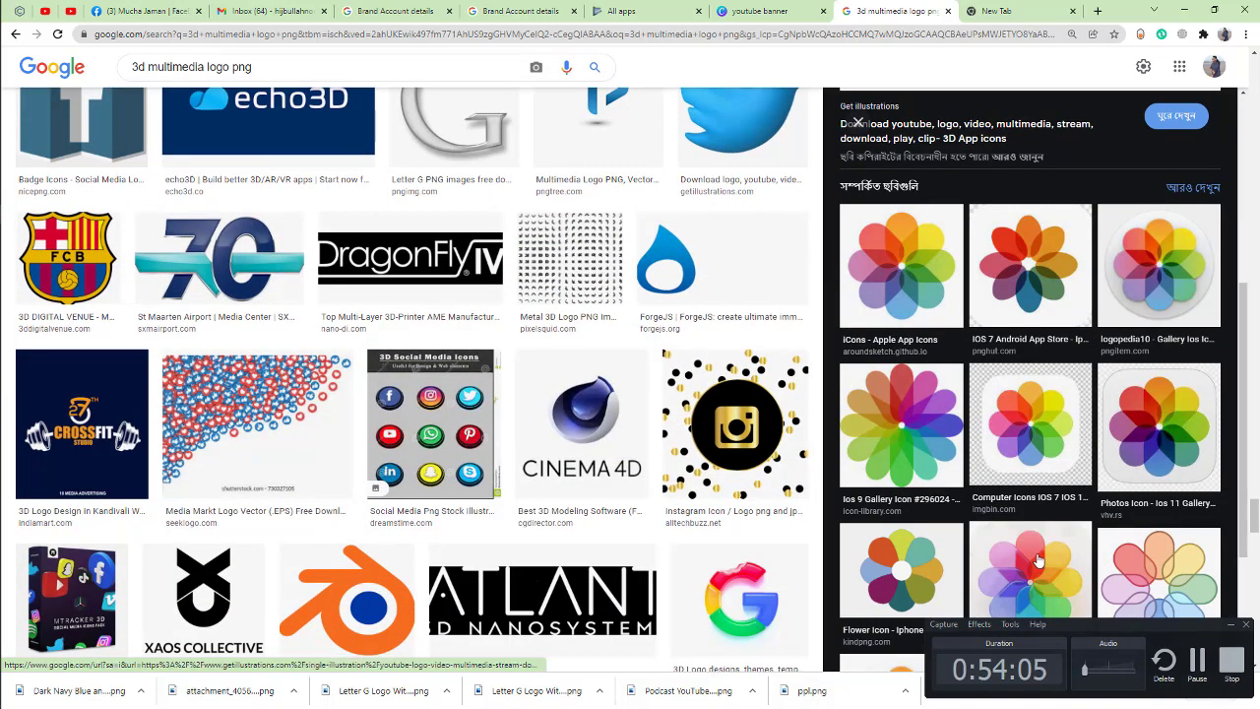